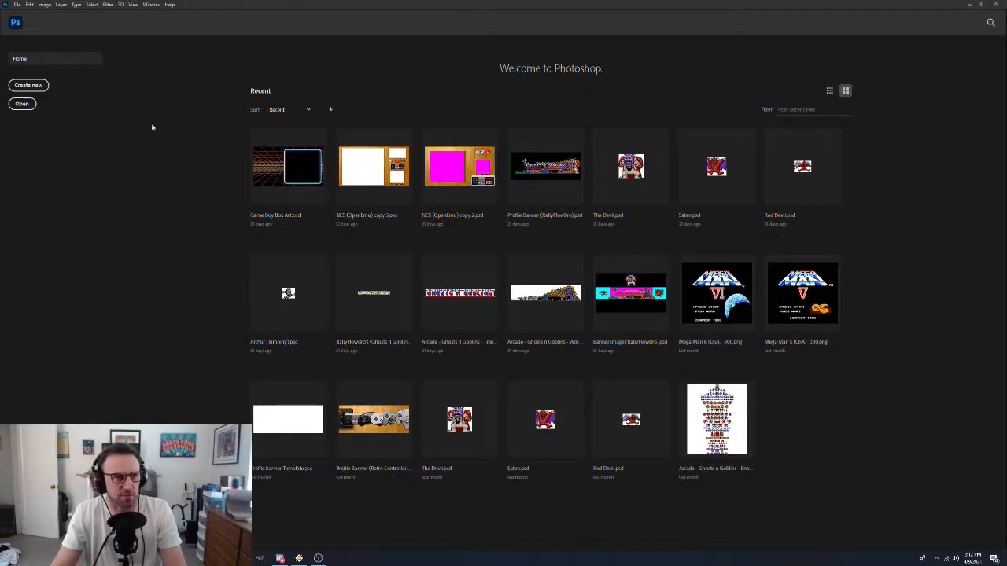
# Create a new document 320 pixels wide and 200 pixels high at 72 pixels/inch with transparent background contents
pyautogui.click(35, 86)
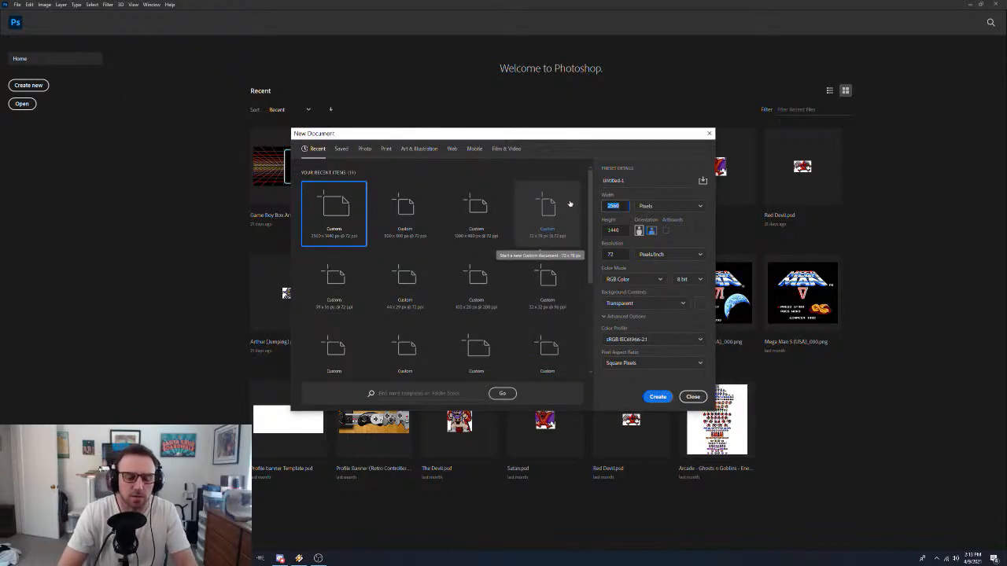
pyautogui.write('320')
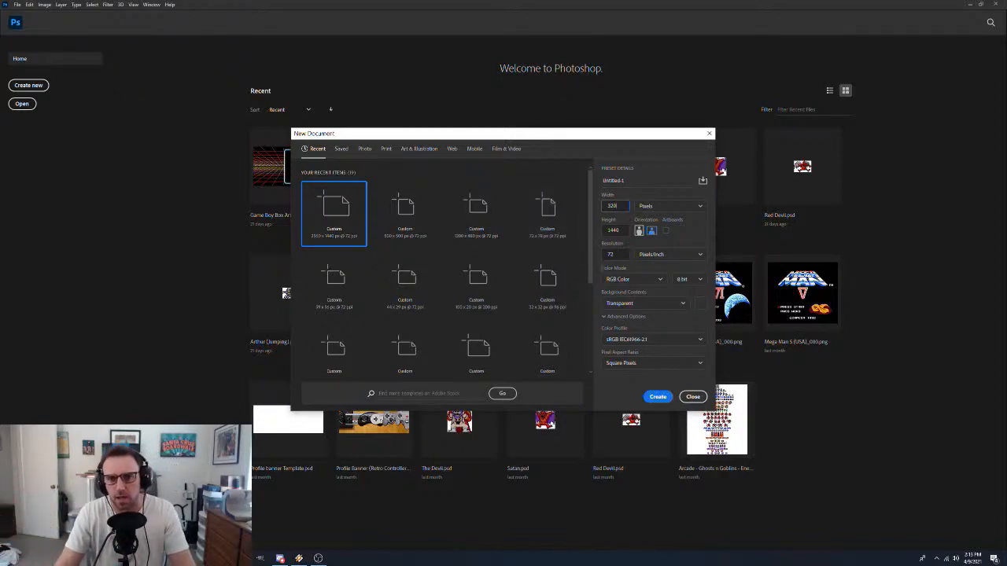
pyautogui.press('Tab')
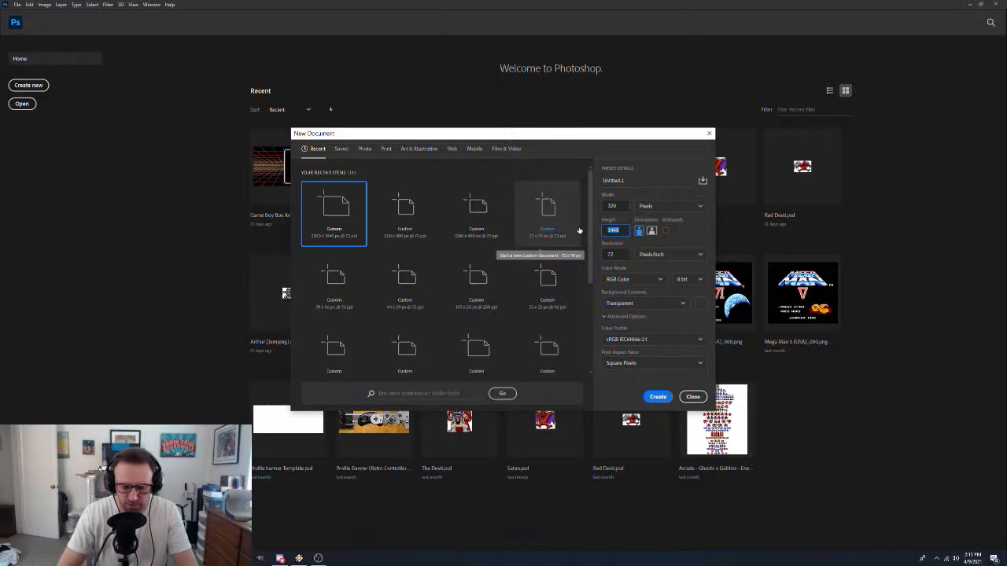
pyautogui.write('200')
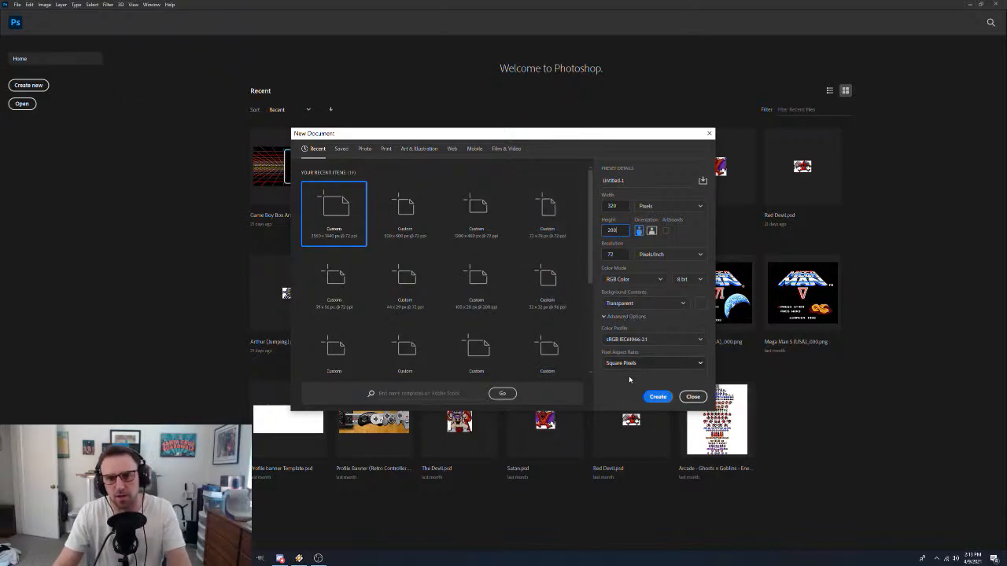
pyautogui.click(658, 398)
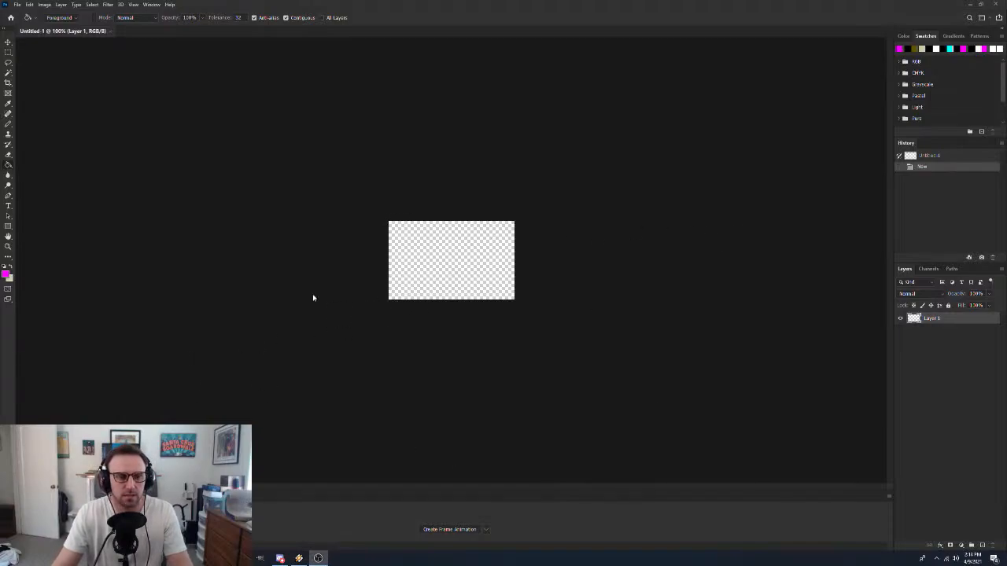
# Save the document in Photoshop format in the OBS Images folder as "Twitch Channel Panels (RallyFlowBro)"
pyautogui.press('z')
pyautogui.click(438, 275)
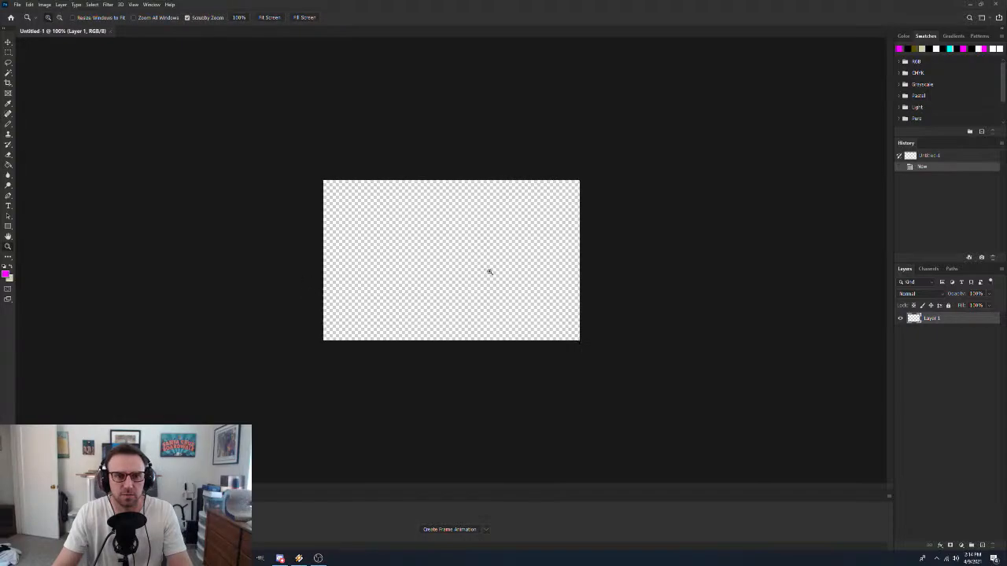
pyautogui.click(490, 272)
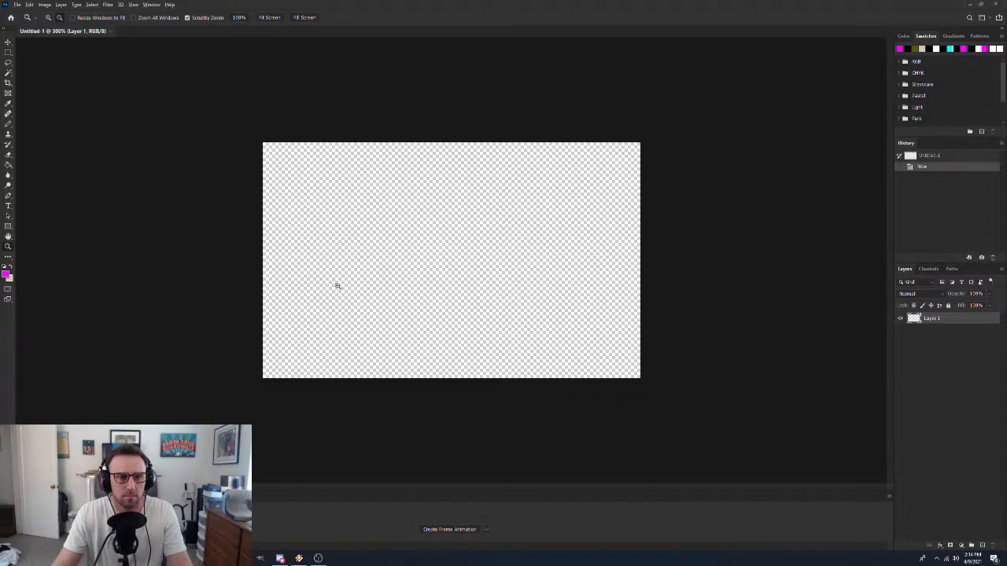
pyautogui.keyDown('alt'); pyautogui.click(337, 286); pyautogui.keyUp('alt')
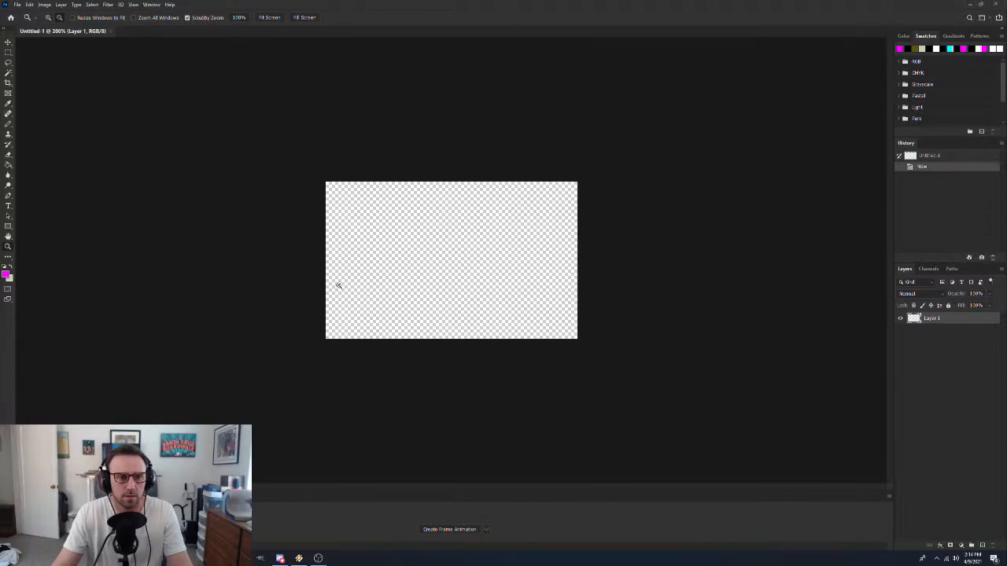
pyautogui.click(16, 5)
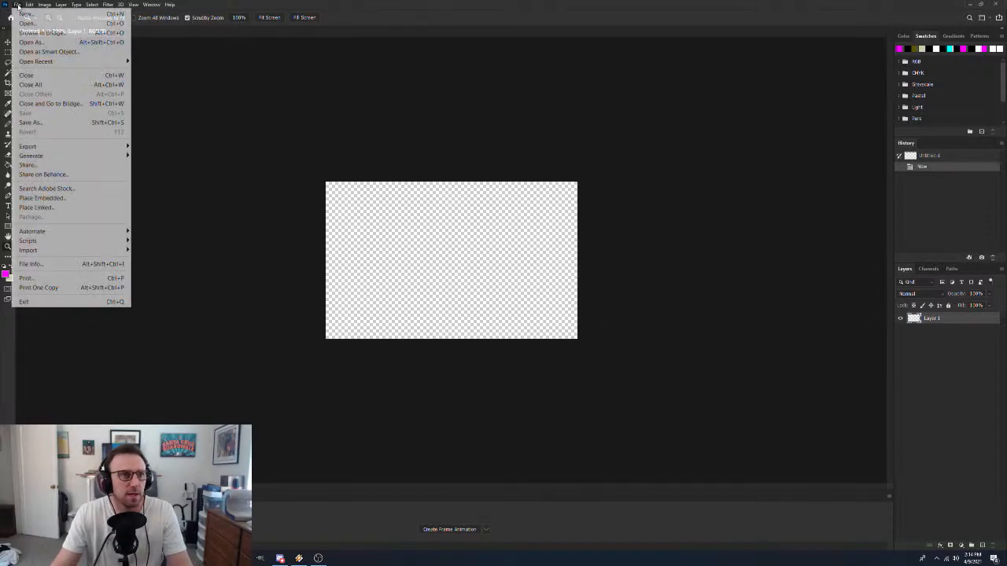
pyautogui.click(31, 123)
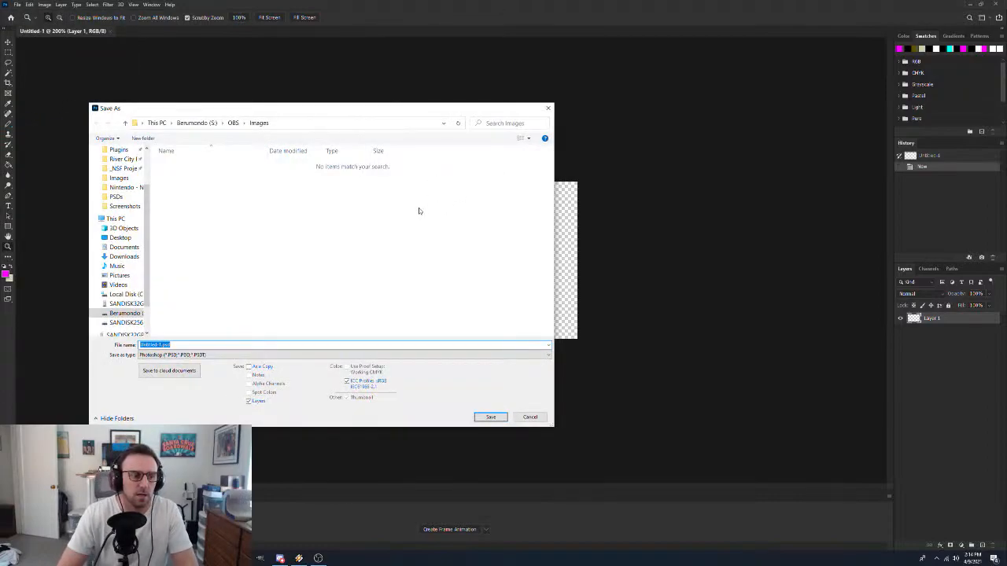
pyautogui.write('T')
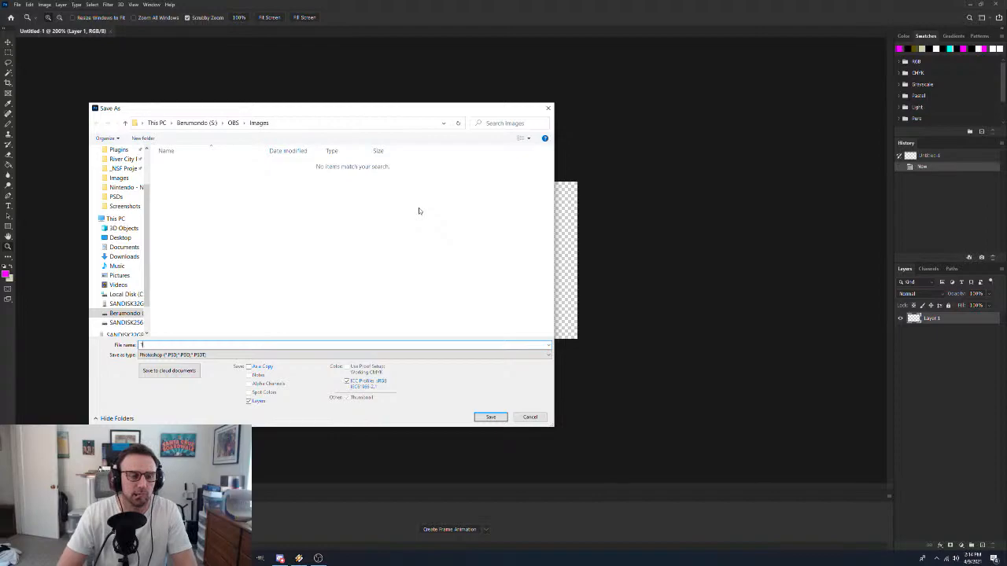
pyautogui.write('witch C')
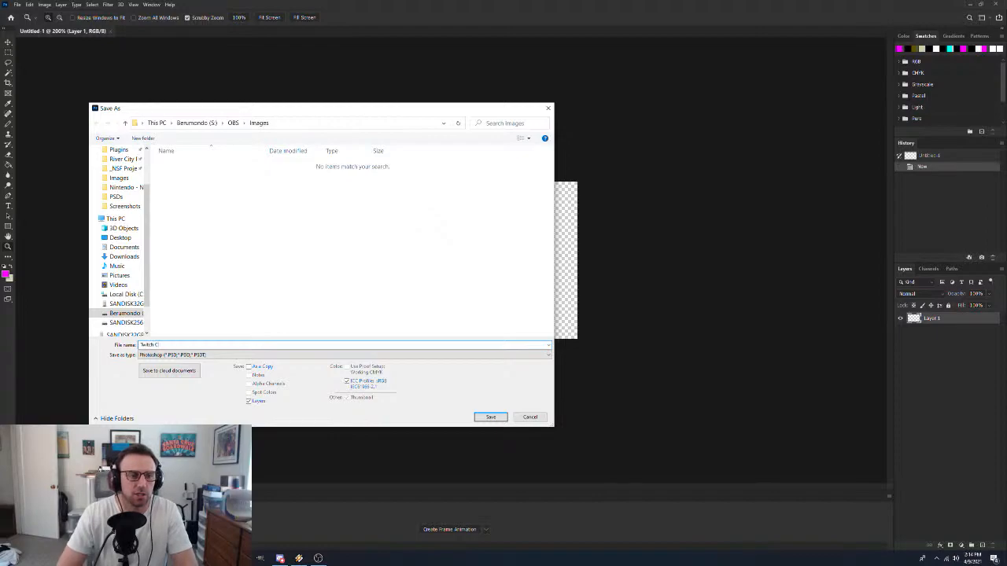
pyautogui.write('hannel Fon')
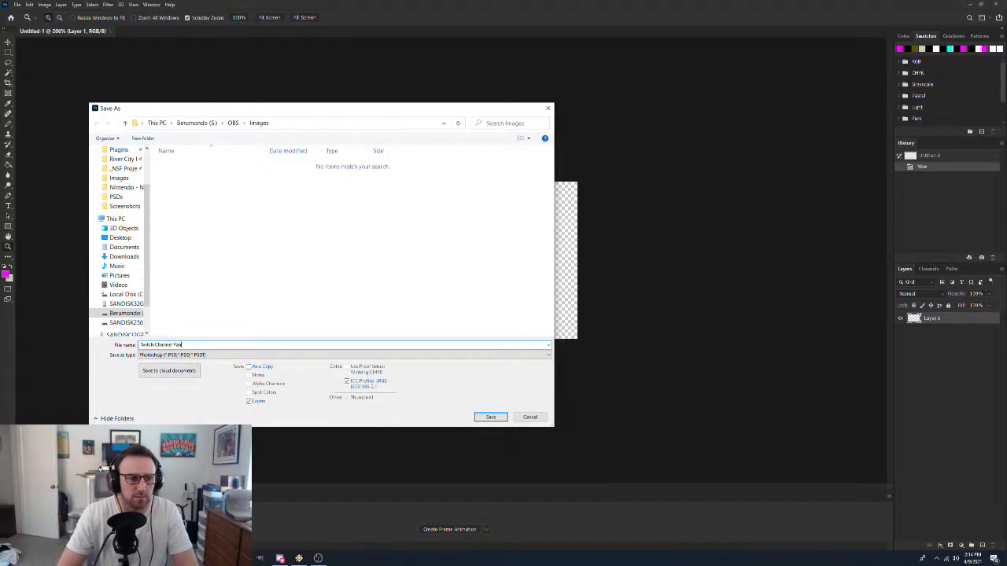
pyautogui.write('ts')
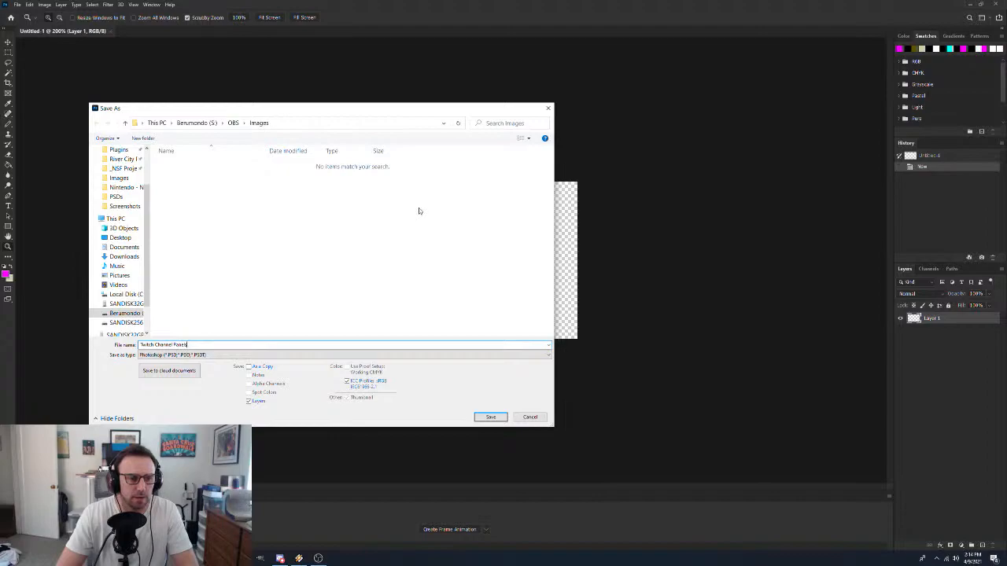
pyautogui.write('(Rai')
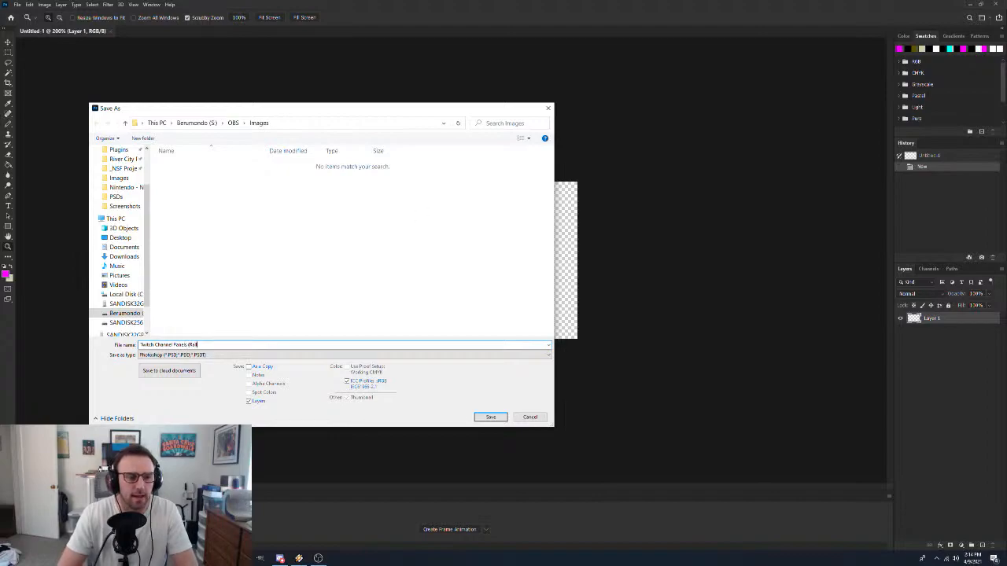
pyautogui.write('lyFlowBio')
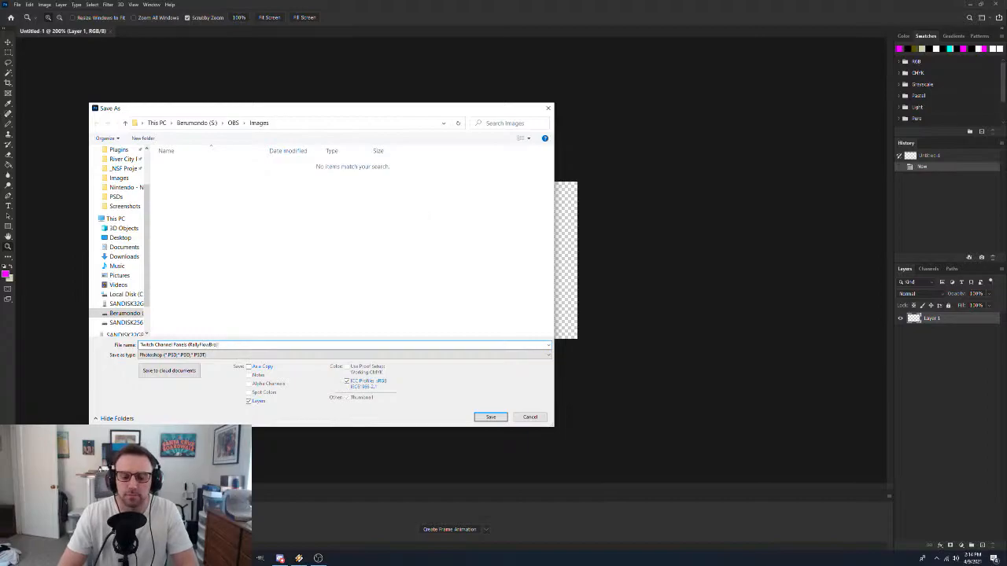
pyautogui.write(')')
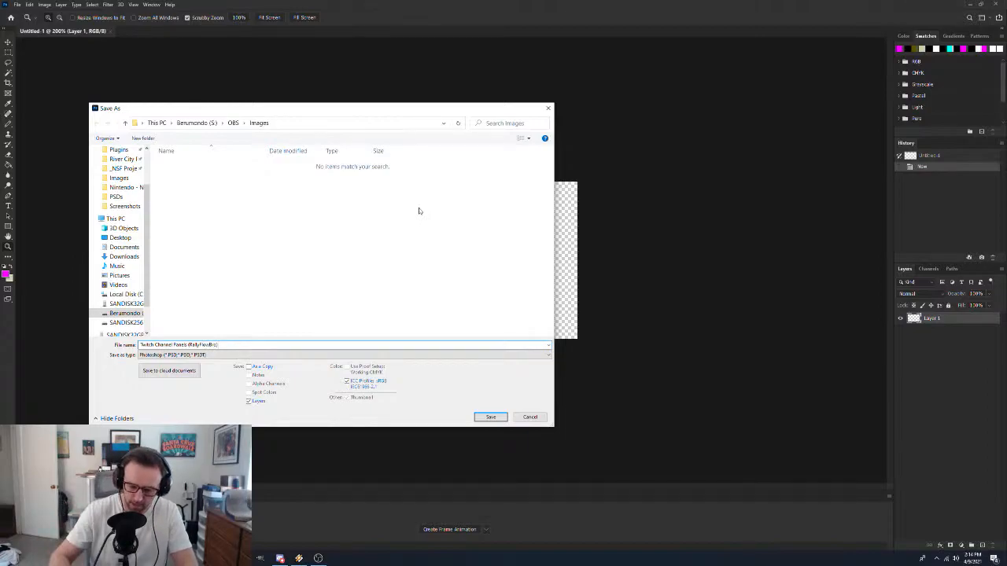
pyautogui.press('Return')
pyautogui.press('Return')
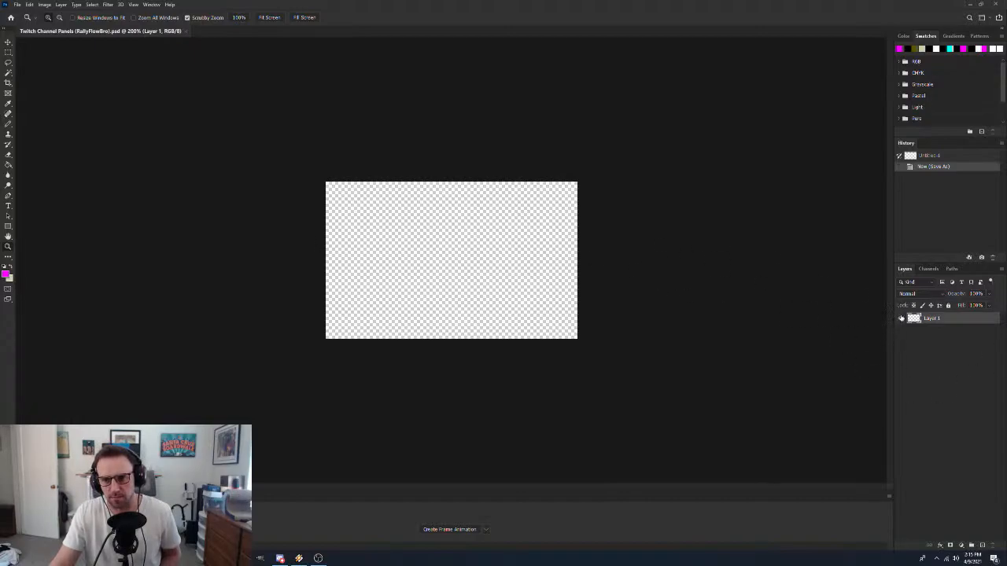
# Hide and show Layer 1 twice
pyautogui.click(902, 318)
pyautogui.click(902, 318)
pyautogui.click(902, 319)
pyautogui.click(901, 318)
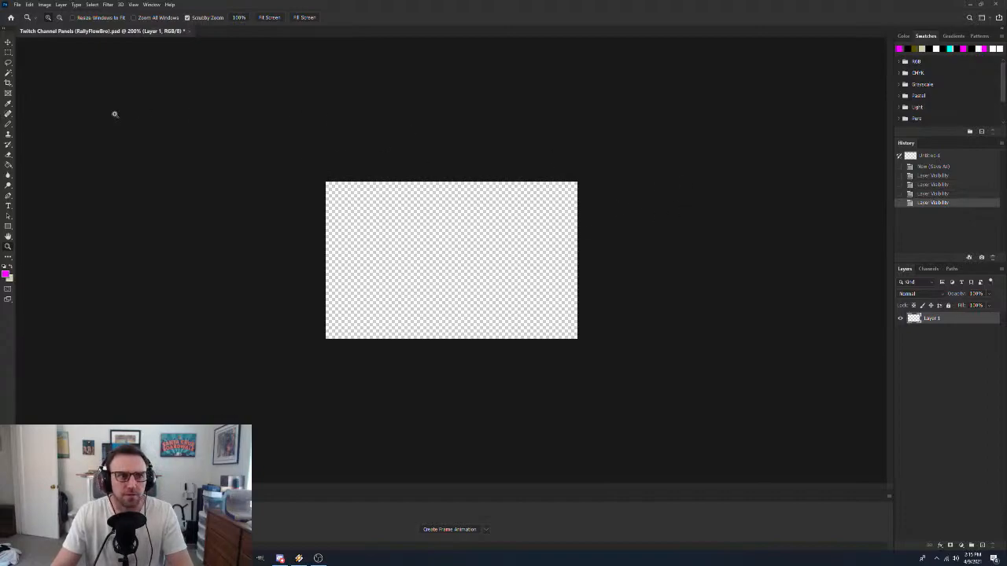
# Make a fixed-size rectangular selection of 320 by 100 px across the full canvas width and move it near the vertical middle
pyautogui.click(7, 52)
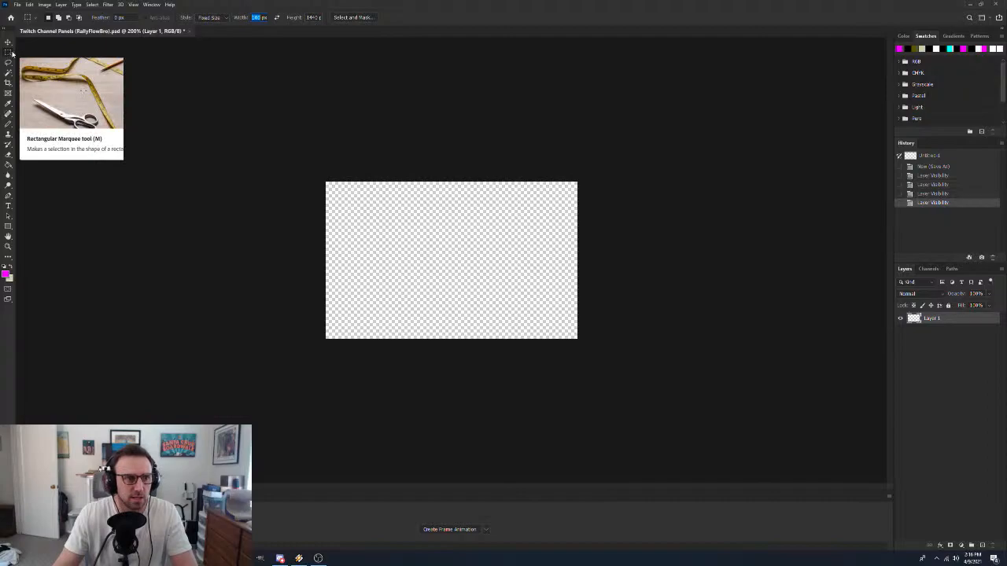
pyautogui.click(221, 21)
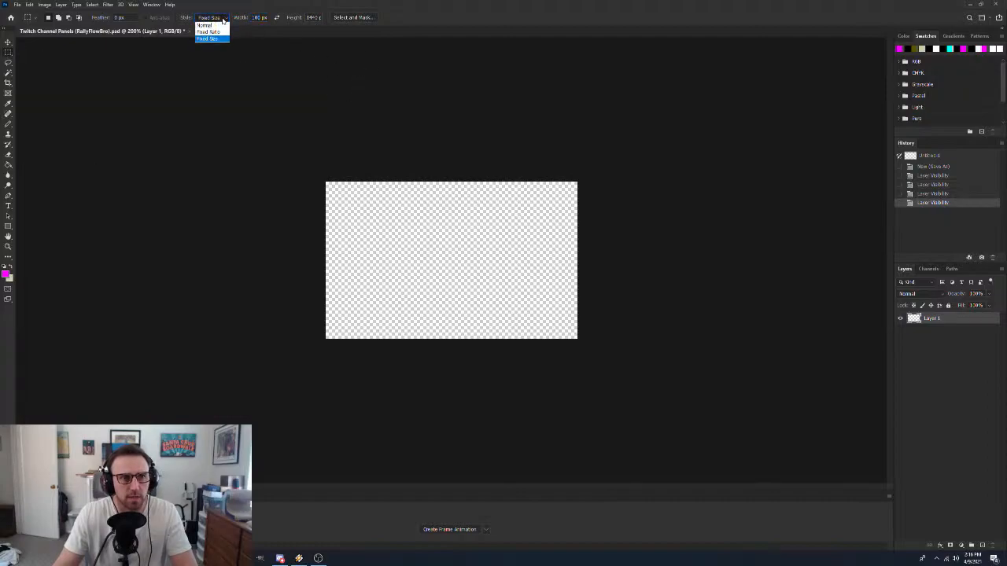
pyautogui.click(221, 39)
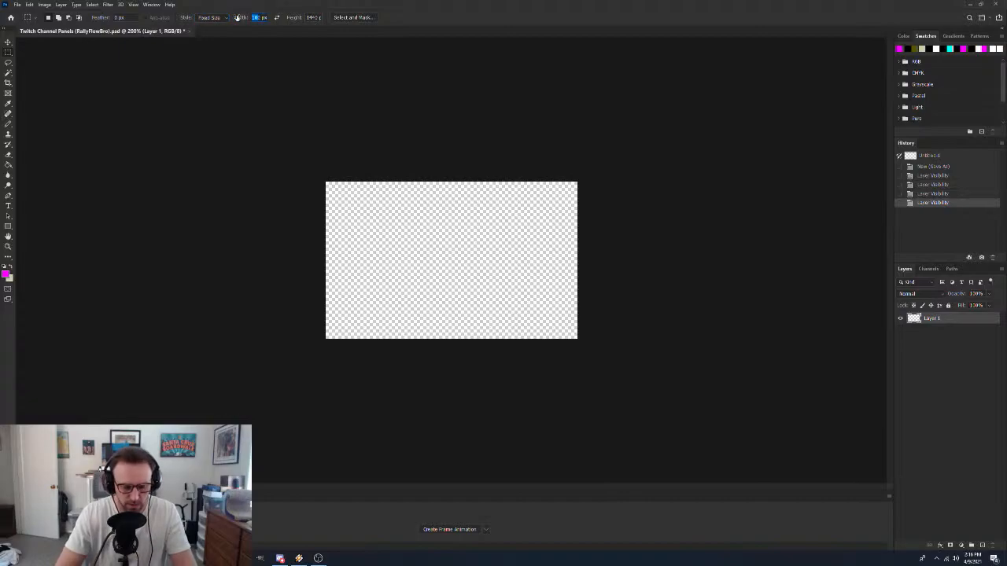
pyautogui.write('320')
pyautogui.press('Tab')
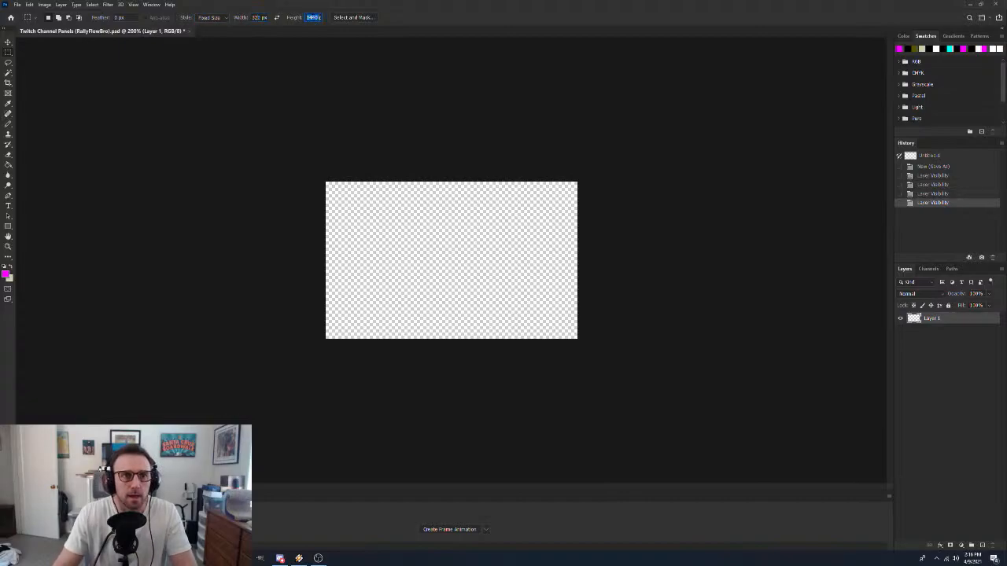
pyautogui.write('10px')
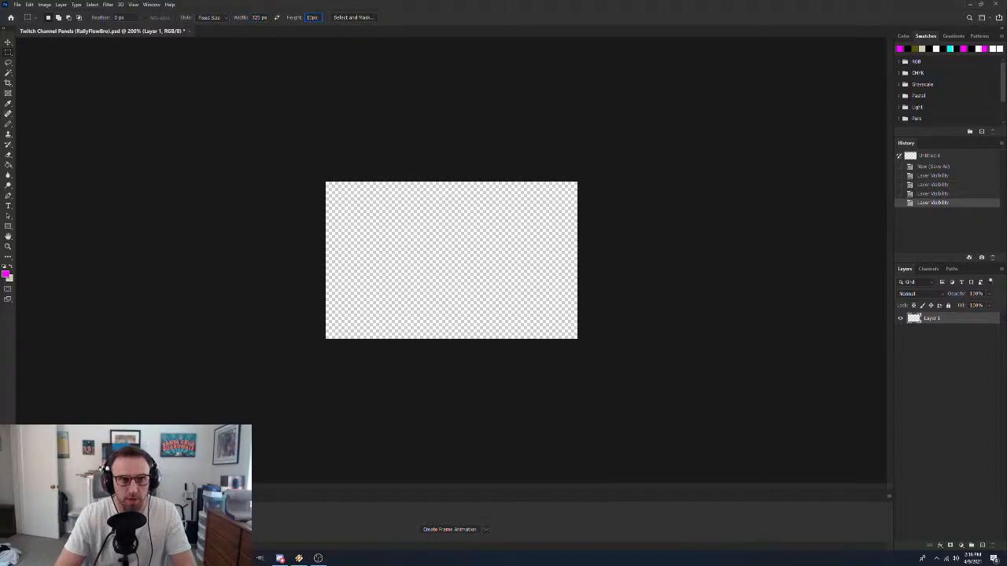
pyautogui.press('Return')
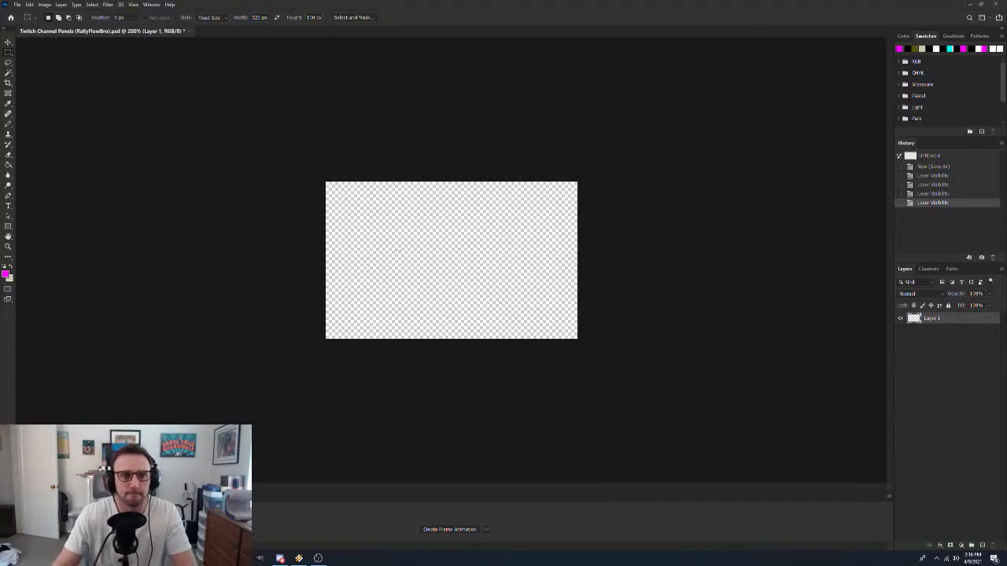
pyautogui.click(386, 262)
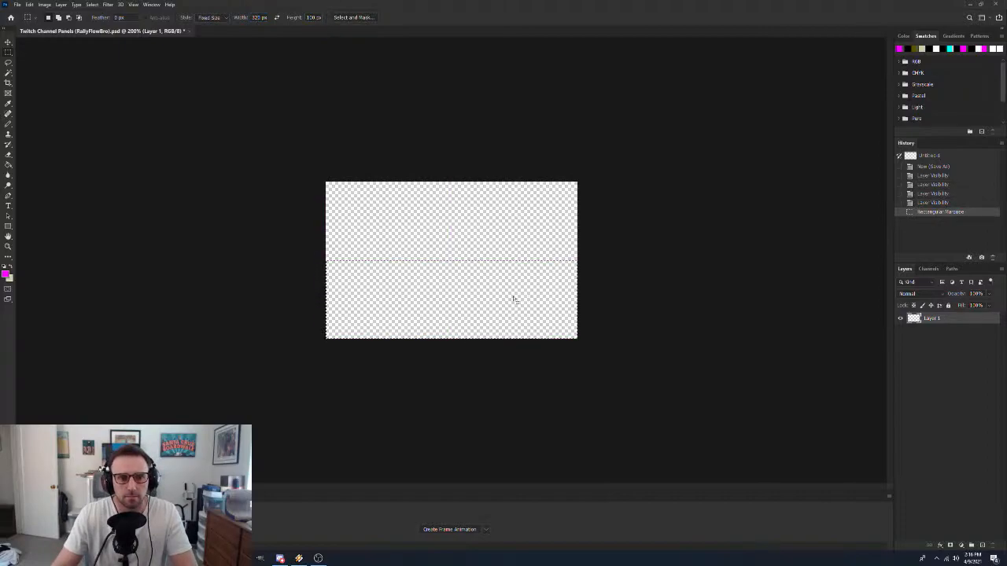
pyautogui.moveTo(399, 311); pyautogui.dragTo(420, 281)
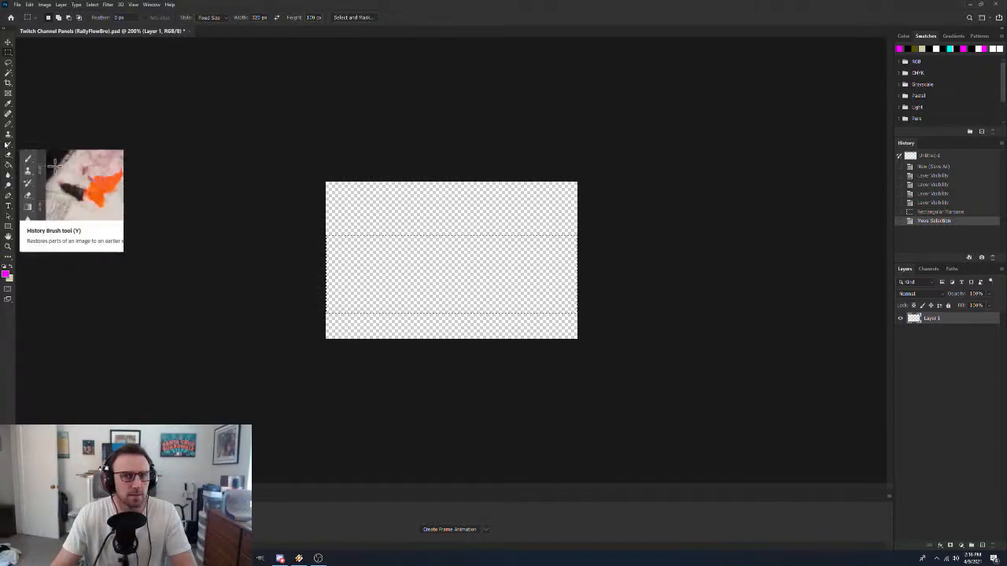
# Add a new layer and fill the selected band with the magenta foreground color using the Paint Bucket
pyautogui.click(981, 545)
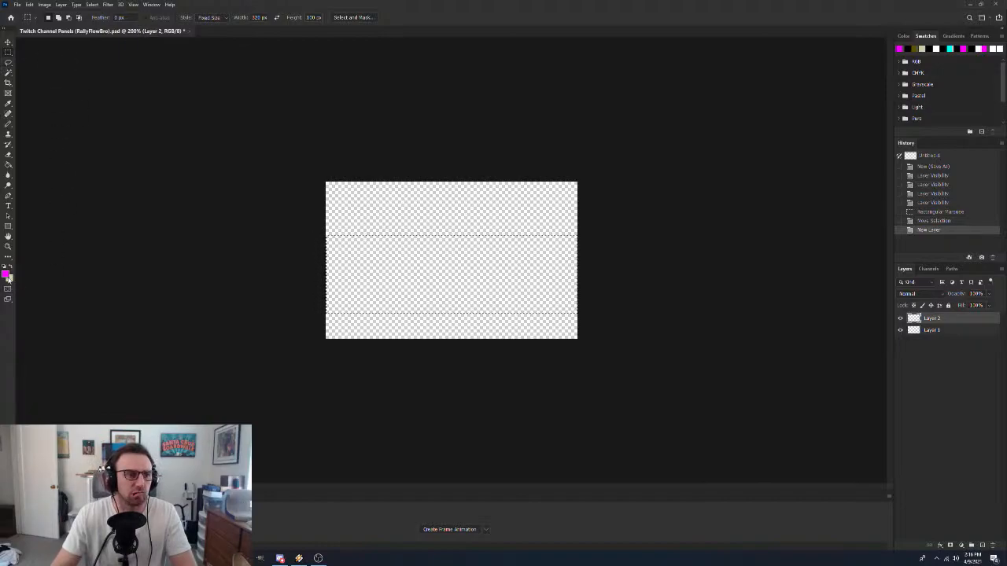
pyautogui.click(8, 165)
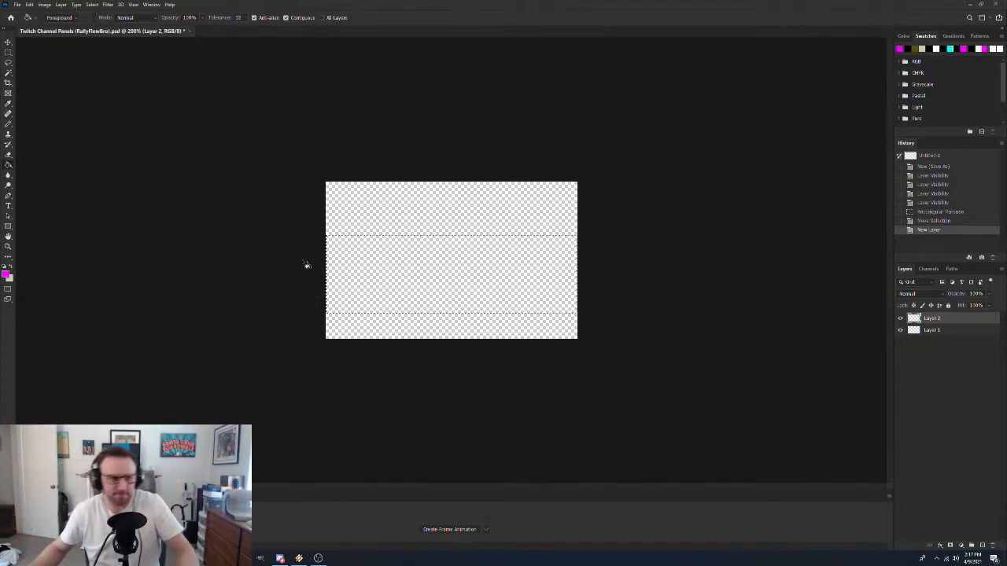
pyautogui.click(417, 284)
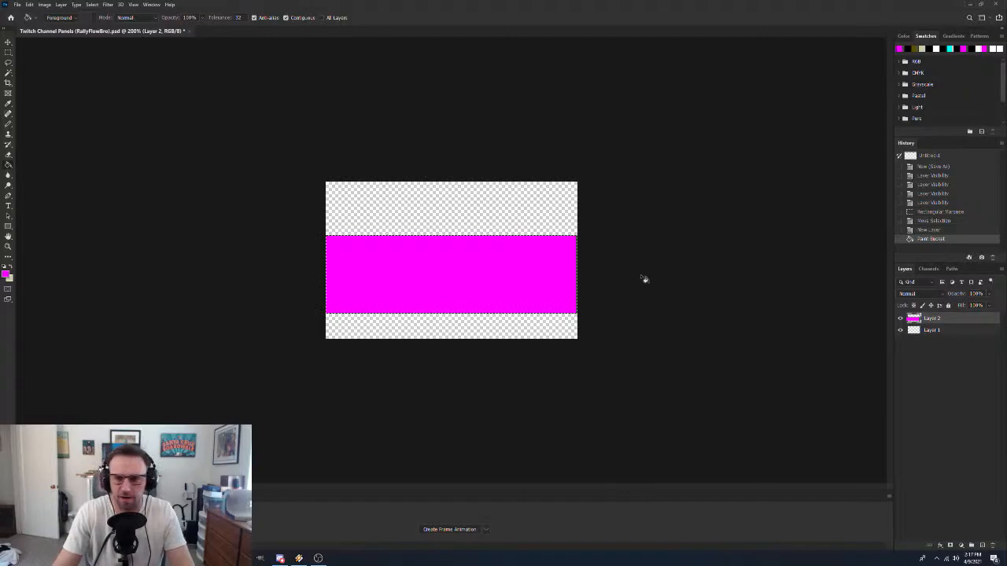
# Rename the magenta layer to "Background" and clear the selection
pyautogui.doubleClick(932, 319)
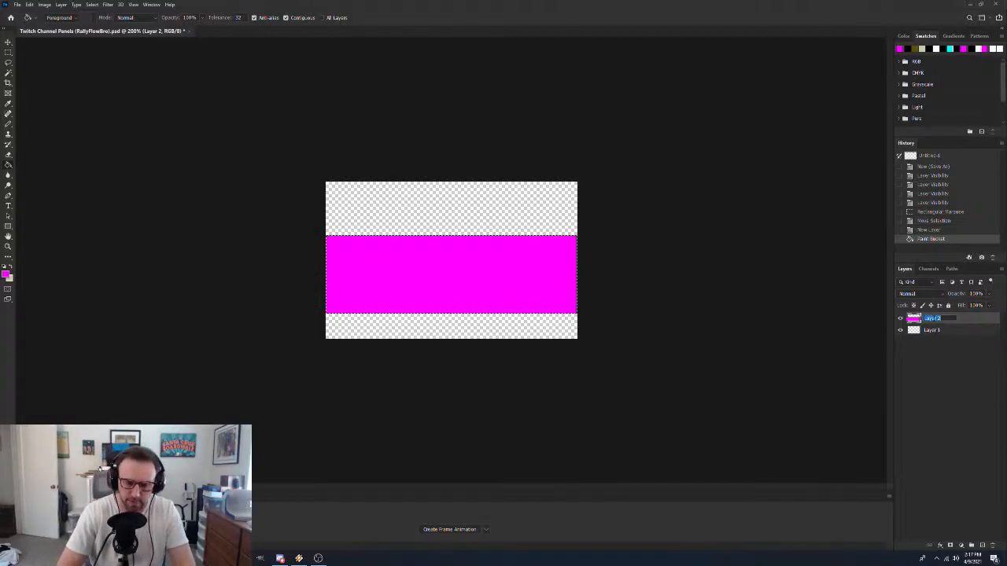
pyautogui.write('Backgro')
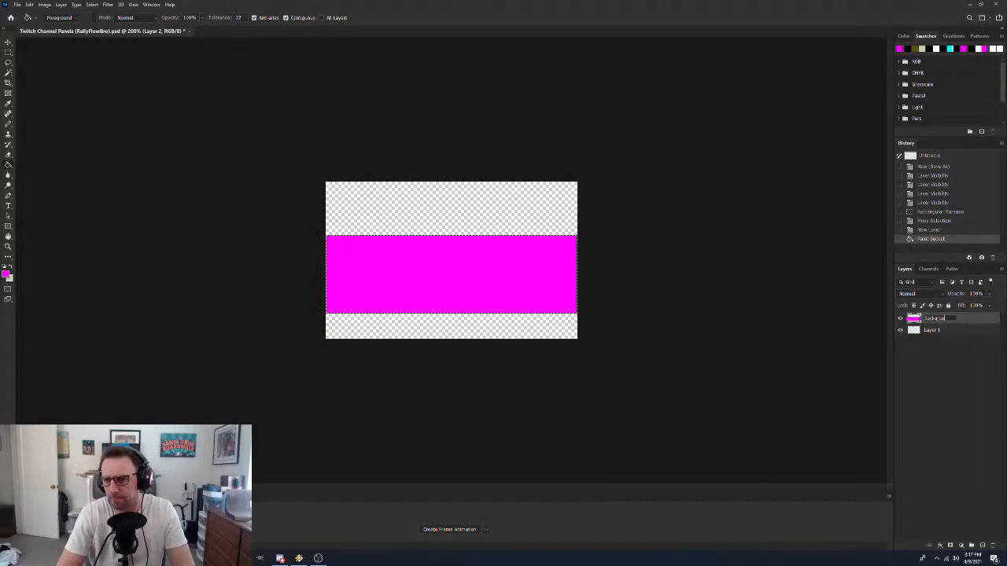
pyautogui.write('und')
pyautogui.press('Return')
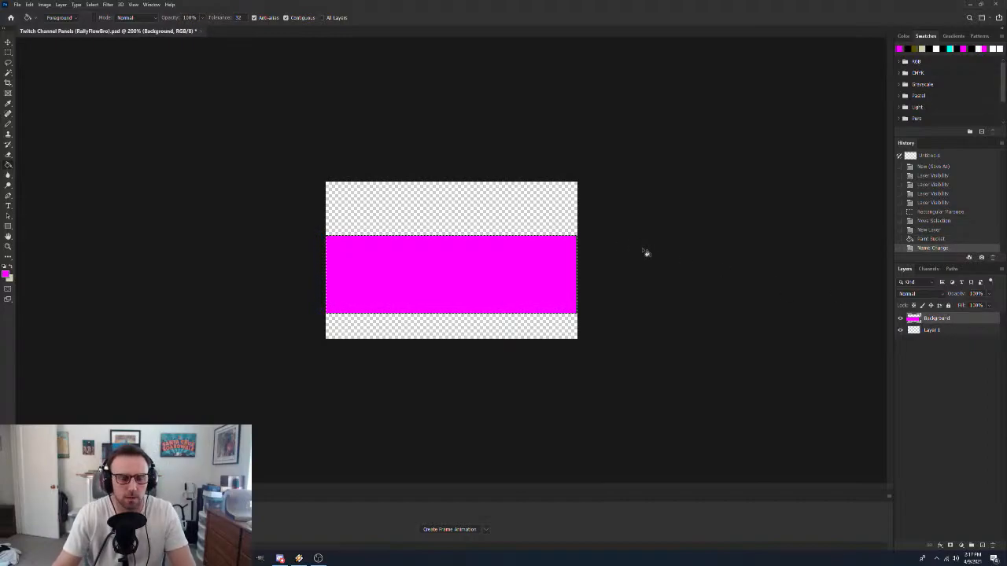
pyautogui.hotkey('ctrl', 'd')
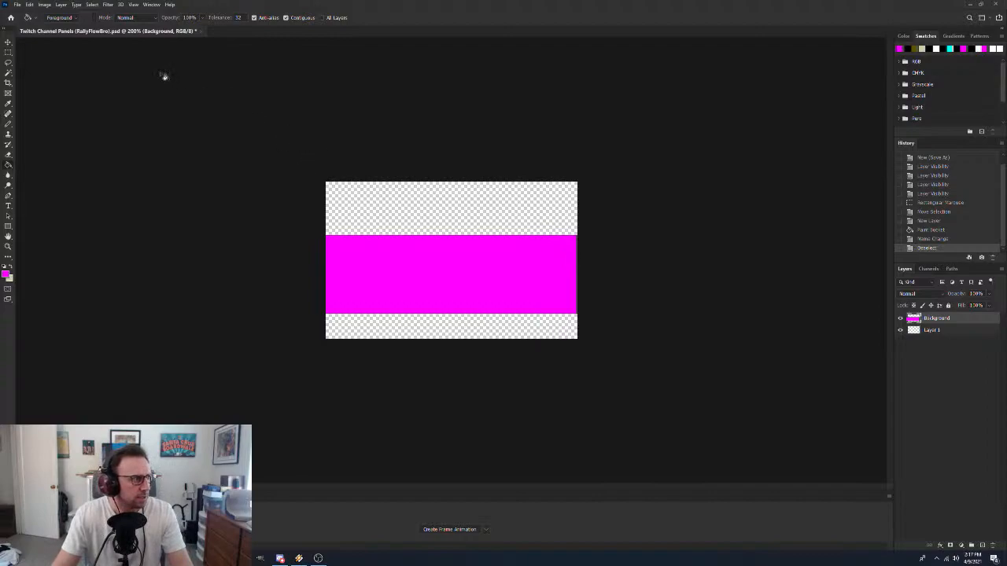
# Open the Ghouls n Ghosts HUD Menu PNG from the Arcade sprite sheets folder on the SANDISK256 drive
pyautogui.click(18, 5)
pyautogui.click(17, 5)
pyautogui.click(17, 5)
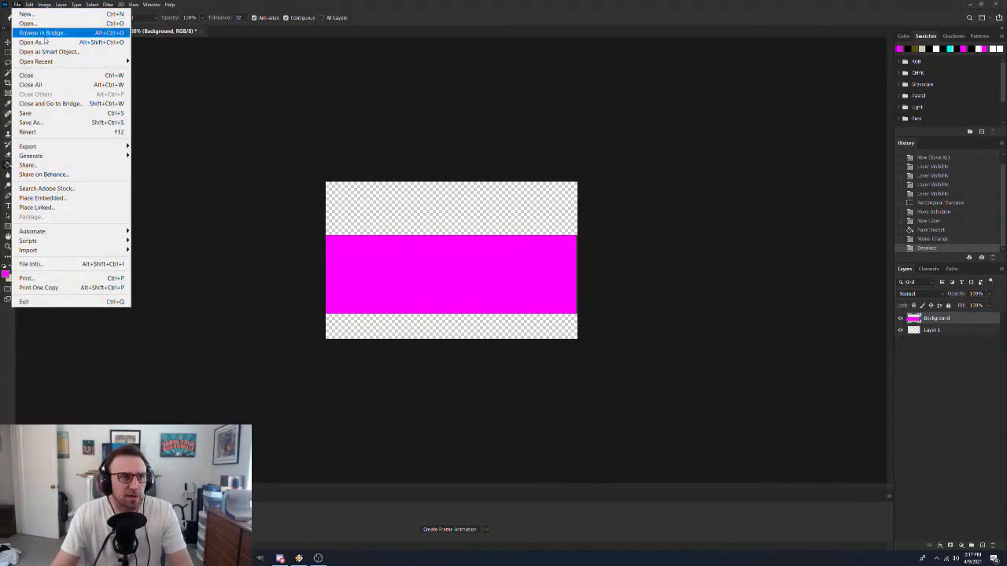
pyautogui.click(29, 23)
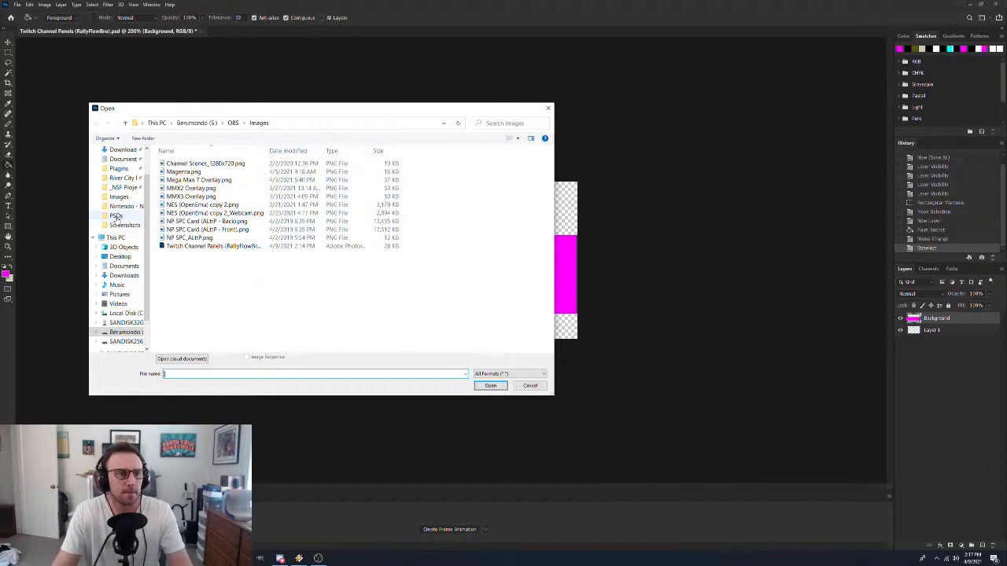
pyautogui.click(124, 323)
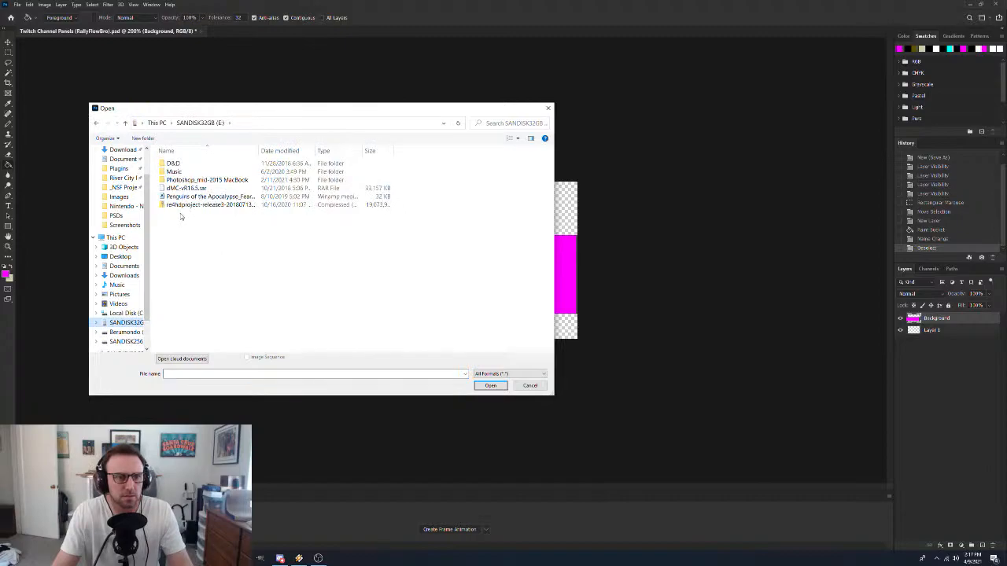
pyautogui.click(131, 342)
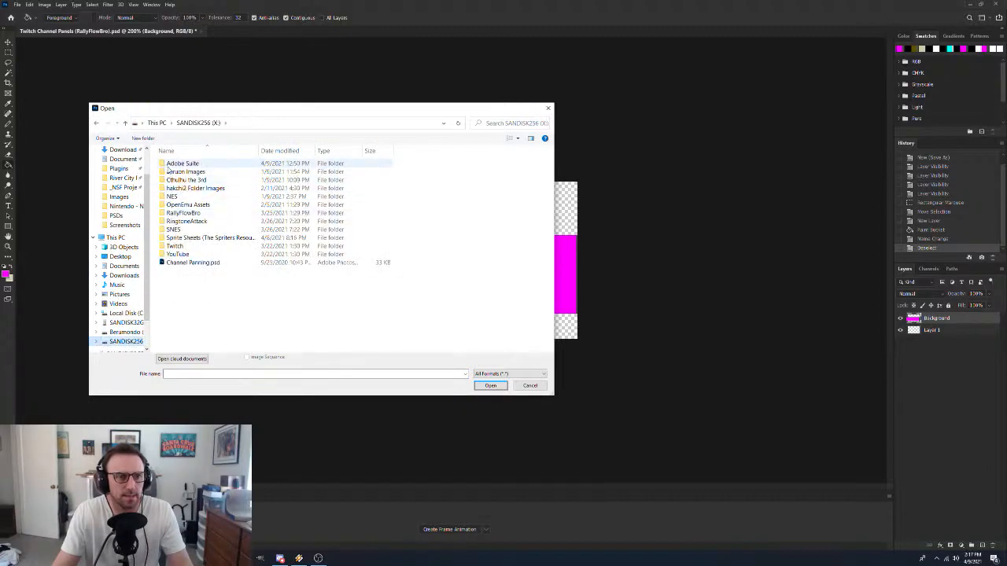
pyautogui.doubleClick(172, 240)
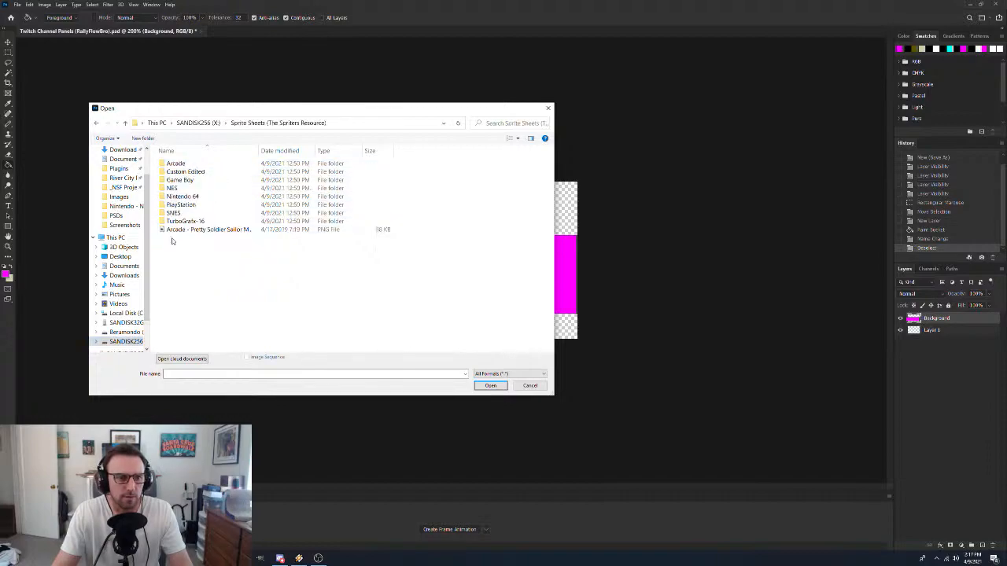
pyautogui.doubleClick(179, 164)
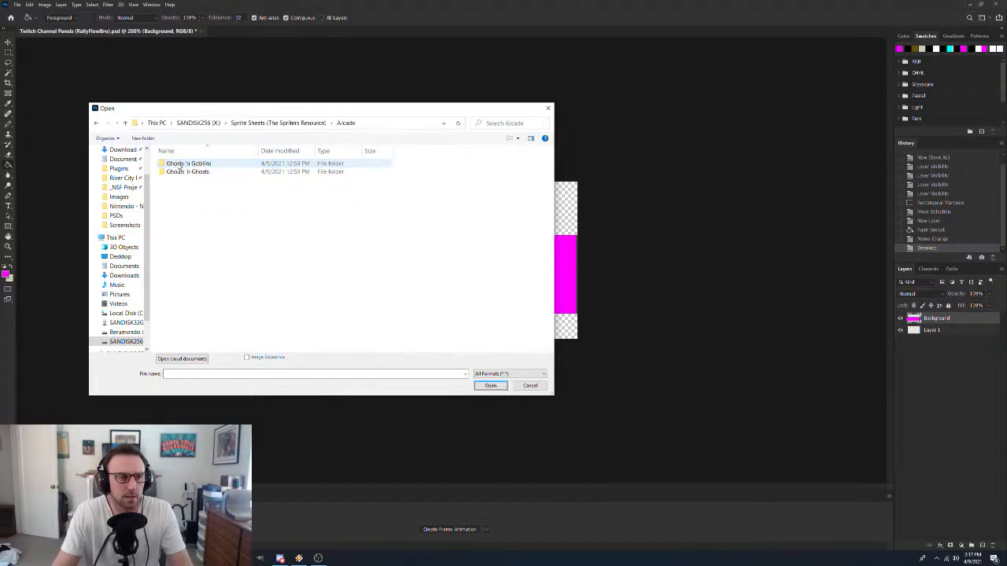
pyautogui.doubleClick(181, 171)
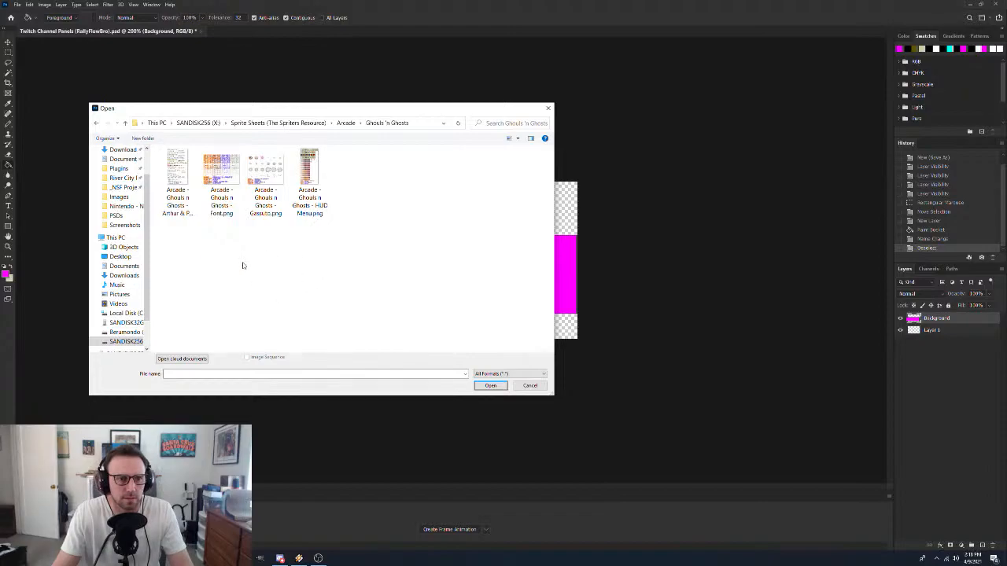
pyautogui.click(301, 204)
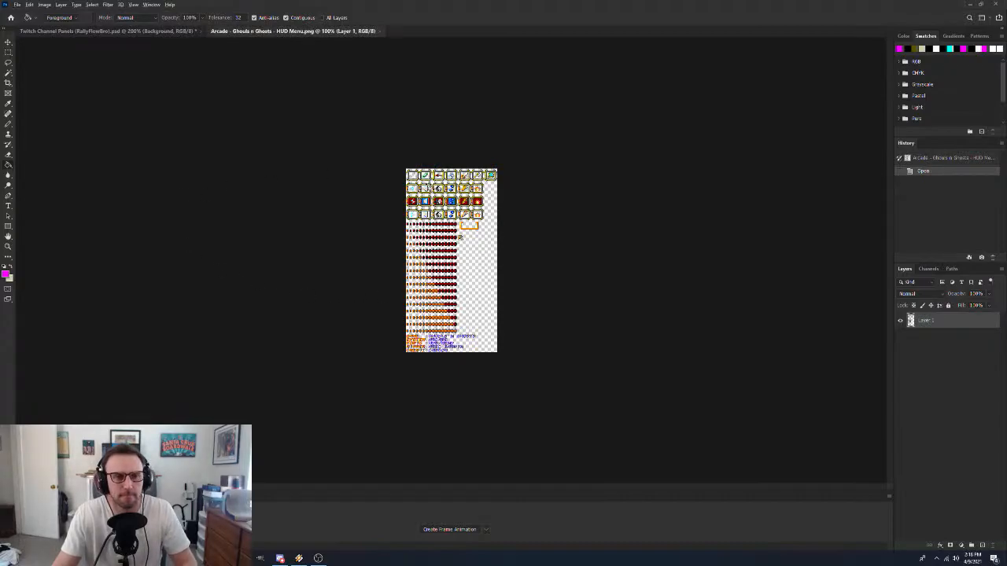
# Examine the rows of framed weapon and magic icons on the sprite sheet up close
pyautogui.press('z')
pyautogui.click(420, 176)
pyautogui.click(460, 236)
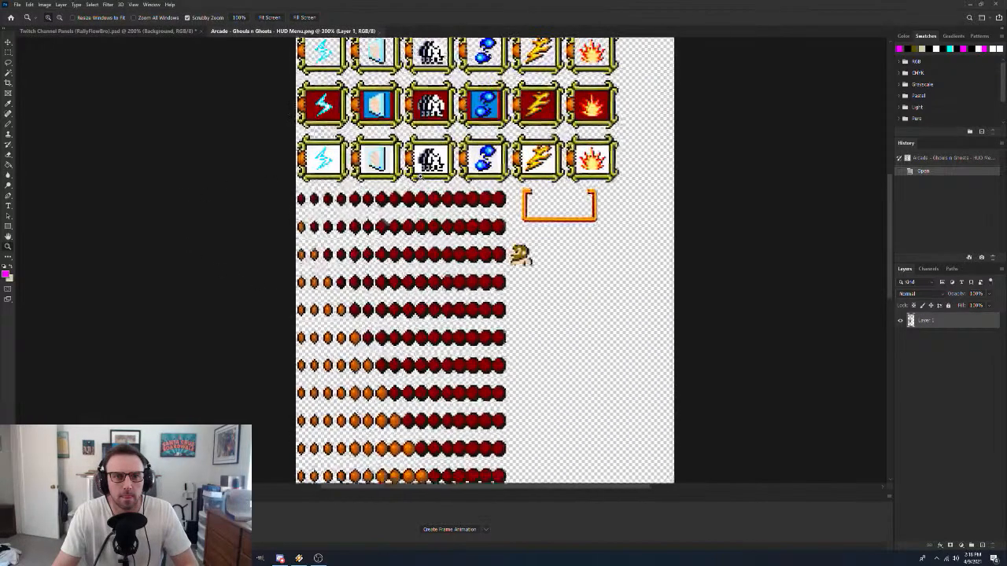
pyautogui.scroll(1, 463, 234)
pyautogui.scroll(3, 462, 234)
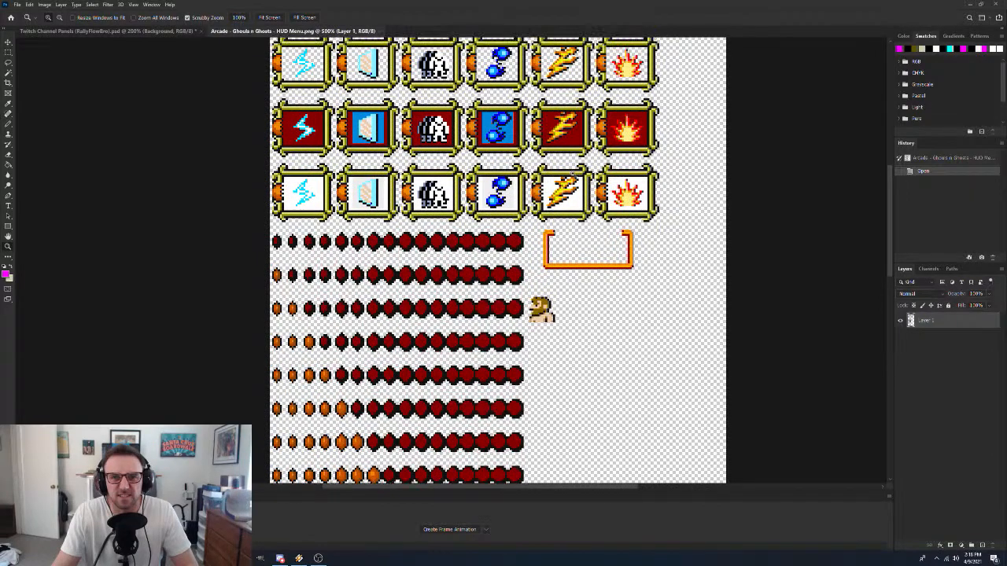
pyautogui.scroll(-1, 498, 277)
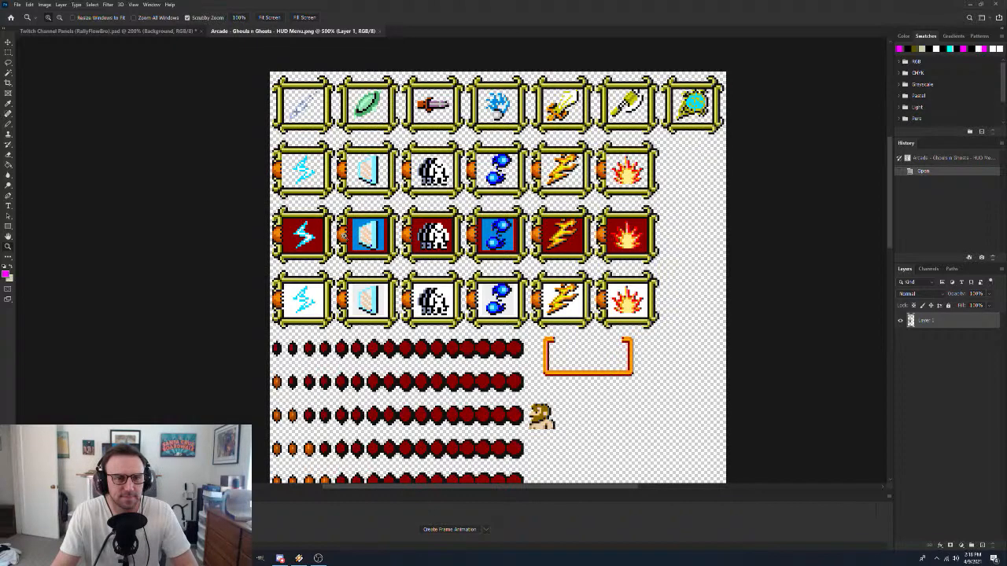
pyautogui.click(367, 234)
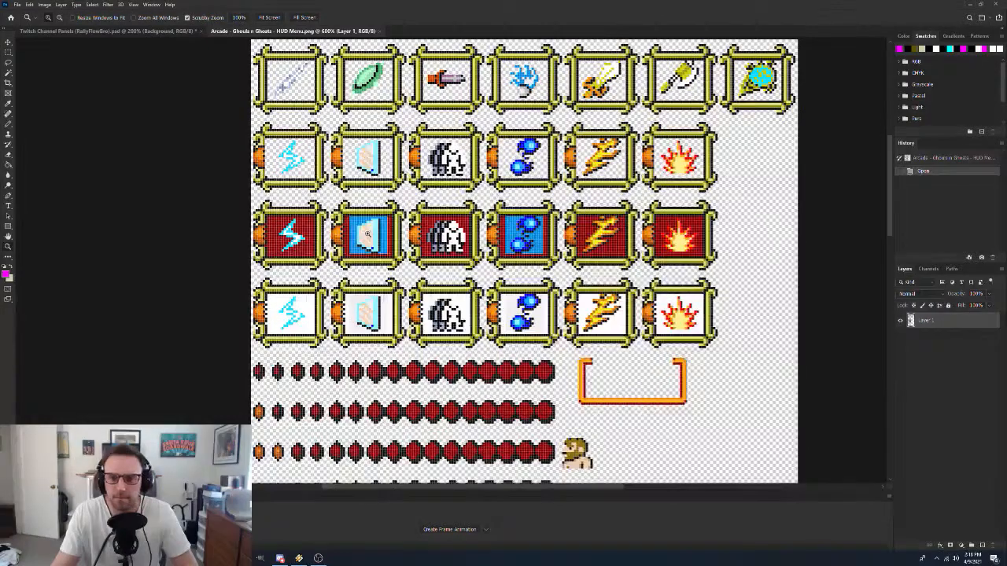
pyautogui.click(366, 234)
pyautogui.click(367, 235)
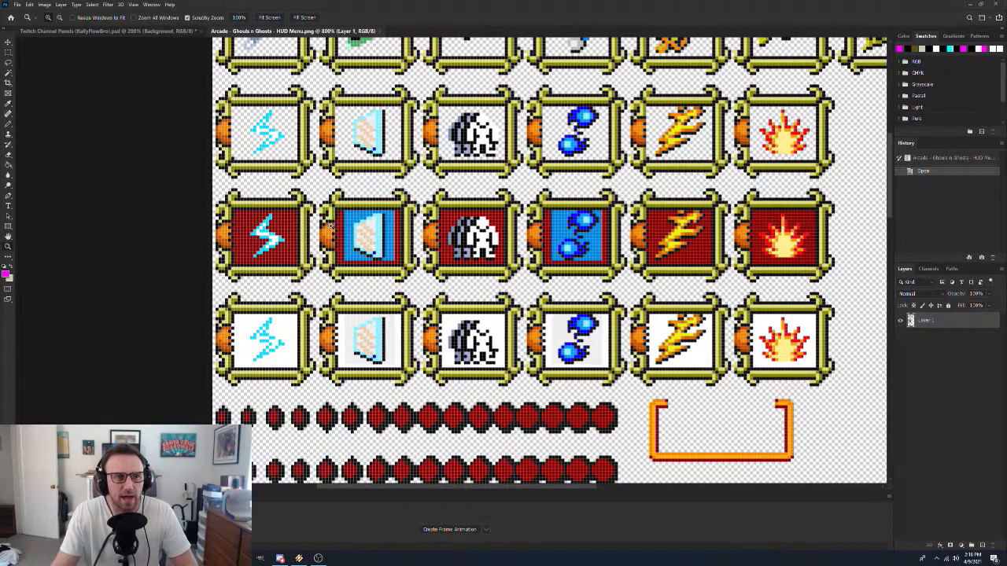
pyautogui.scroll(3, 330, 228)
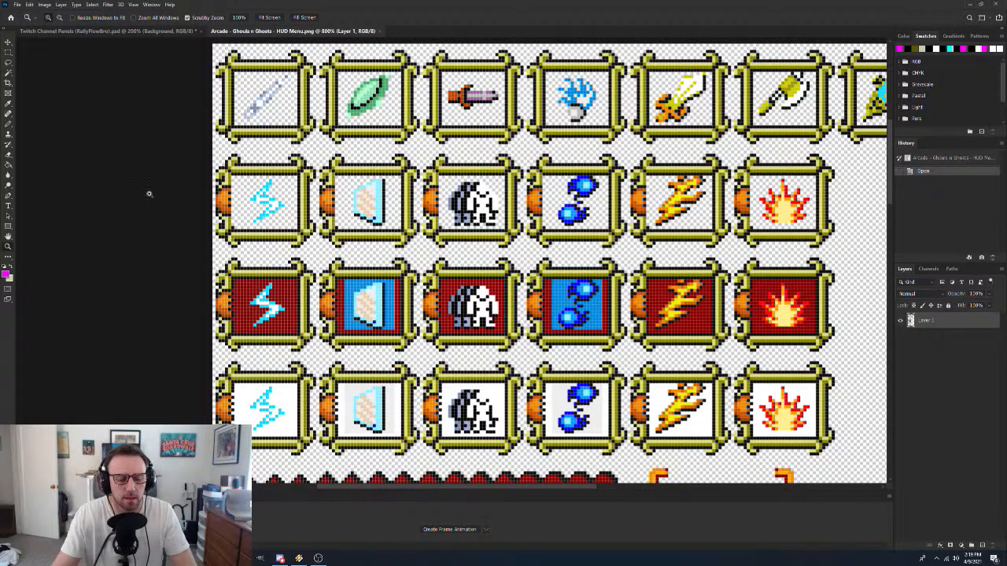
# Set the Rectangular Marquee style to Normal, then select and copy the framed lightning icon in the second row
pyautogui.press('m')
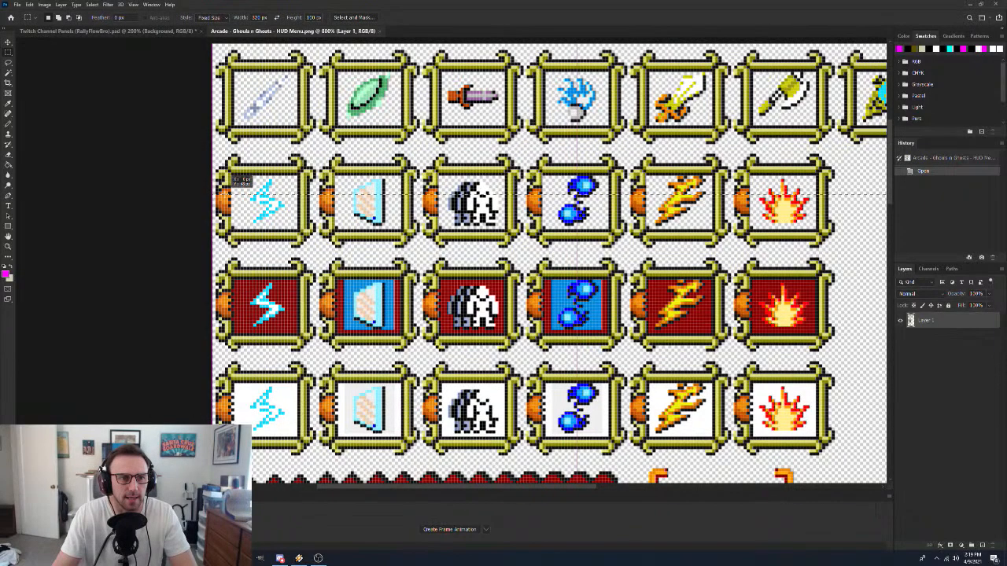
pyautogui.click(214, 196)
pyautogui.click(206, 18)
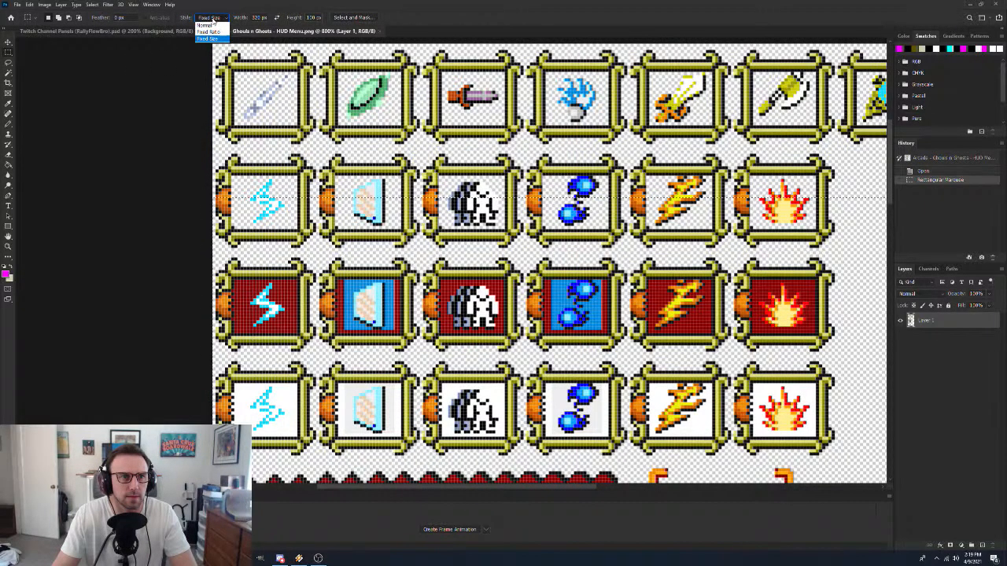
pyautogui.click(209, 22)
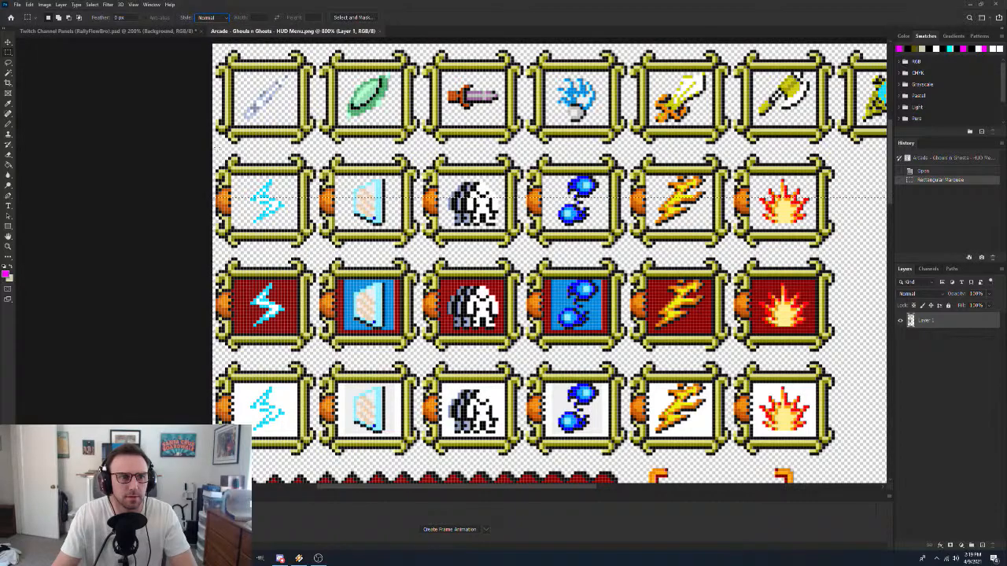
pyautogui.moveTo(214, 146); pyautogui.dragTo(316, 250)
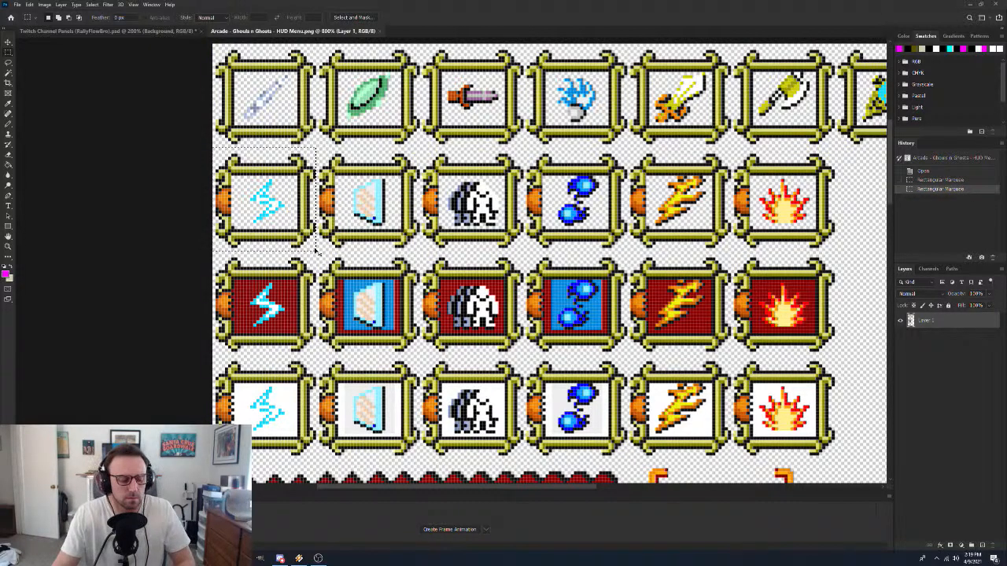
# Try pasting the lightning frame into the Twitch Channel Panels document, then undo the paste
pyautogui.click(132, 30)
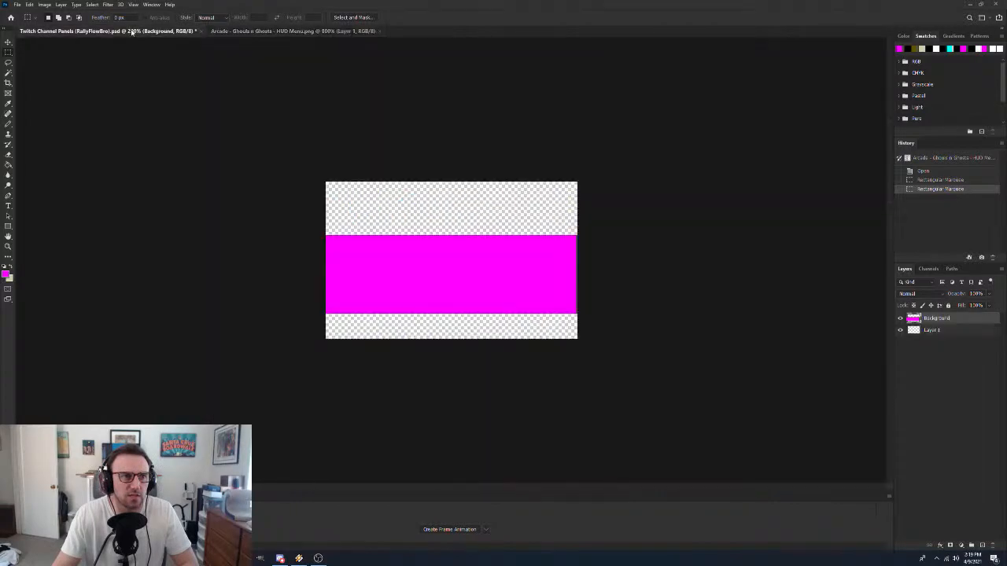
pyautogui.hotkey('ctrl', 'v')
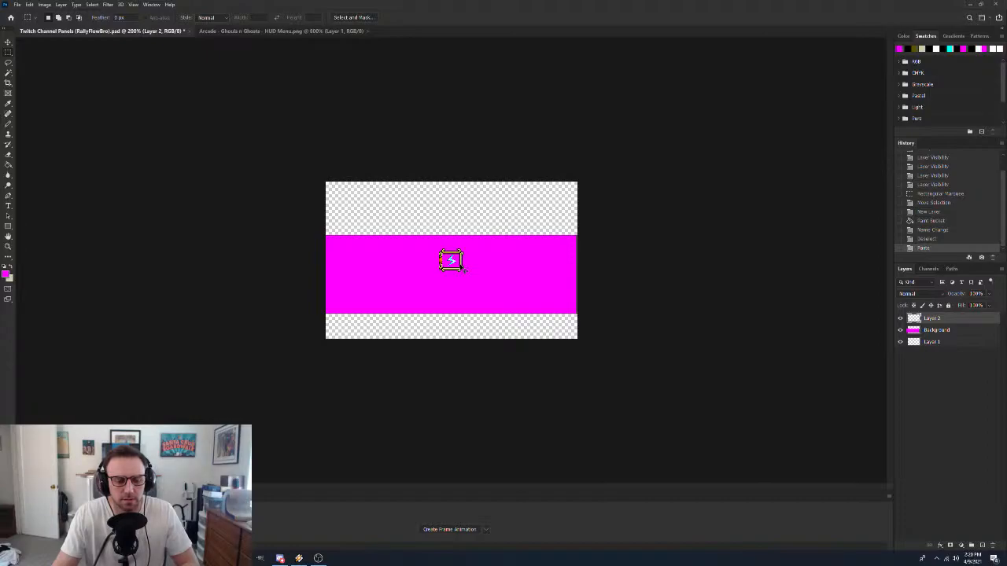
pyautogui.hotkey('ctrl', 'z')
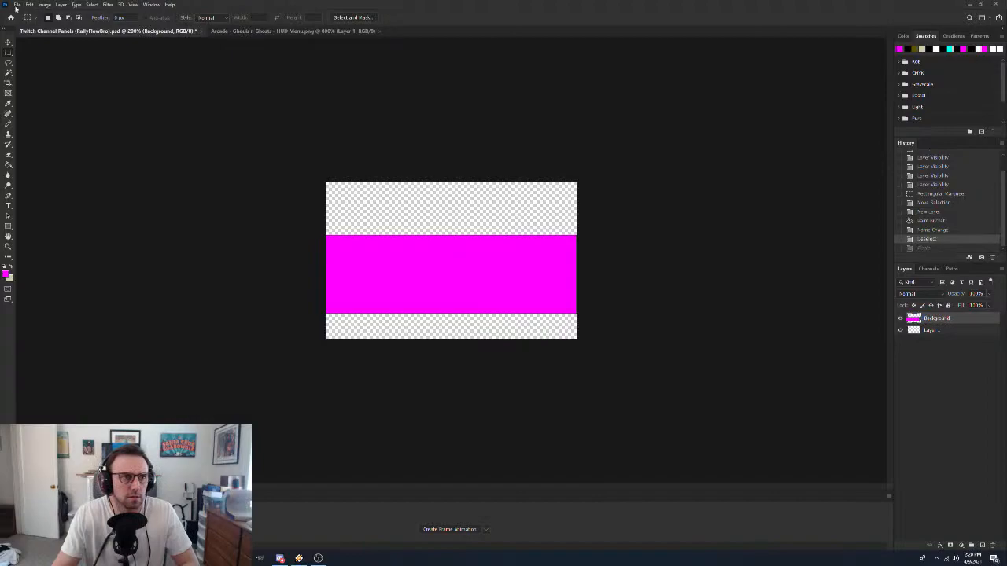
# Create a 32 by 30 px document with a white background from the clipboard size and paste the lightning frame
pyautogui.hotkey('ctrl', 'n')
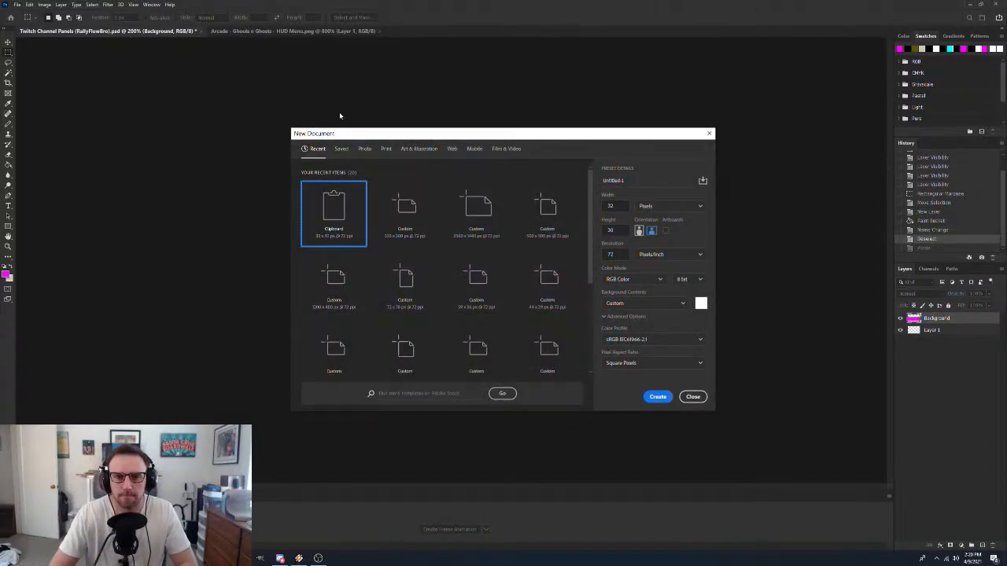
pyautogui.press('Return')
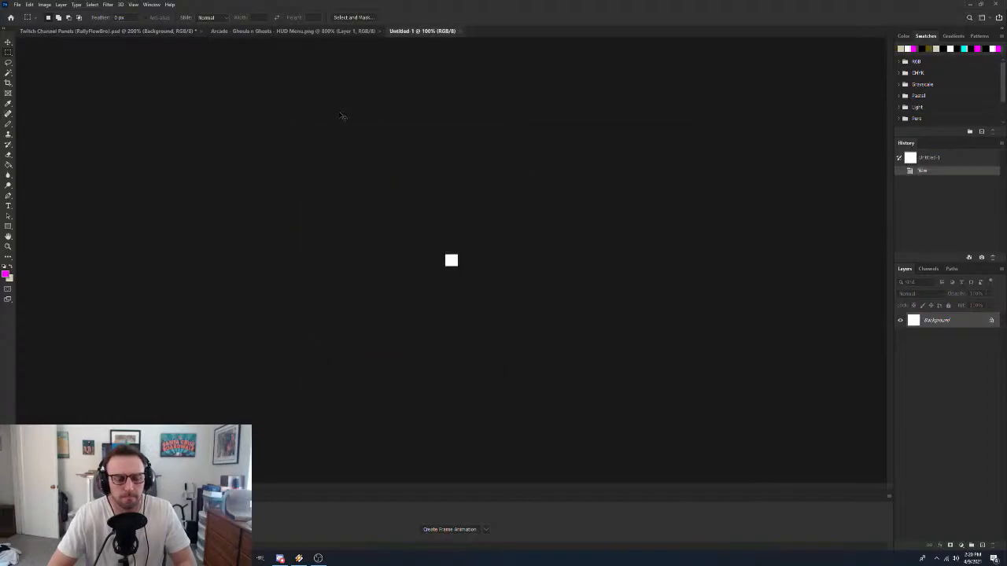
pyautogui.hotkey('ctrl', 'v')
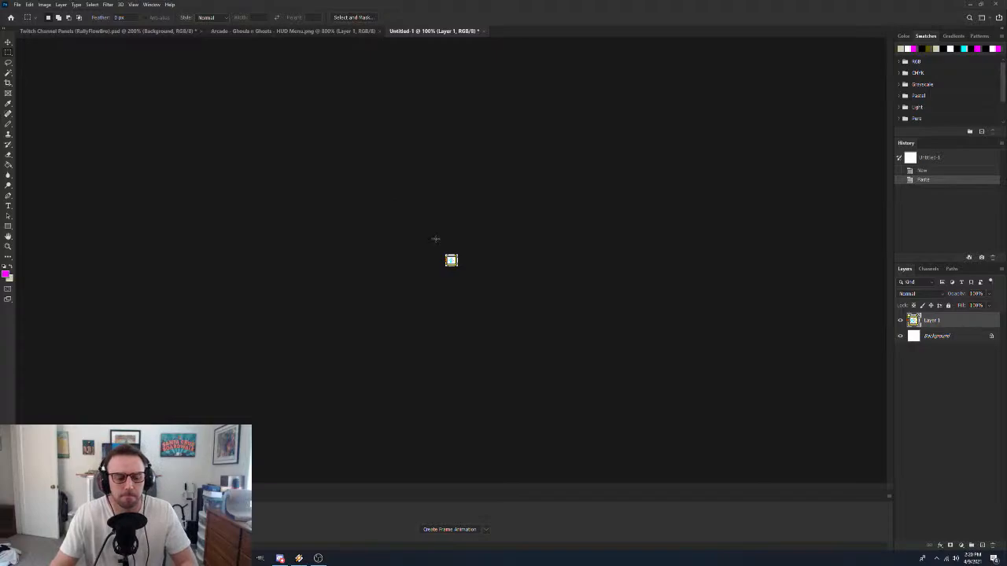
pyautogui.press('z')
pyautogui.moveTo(446, 259); pyautogui.dragTo(454, 259)
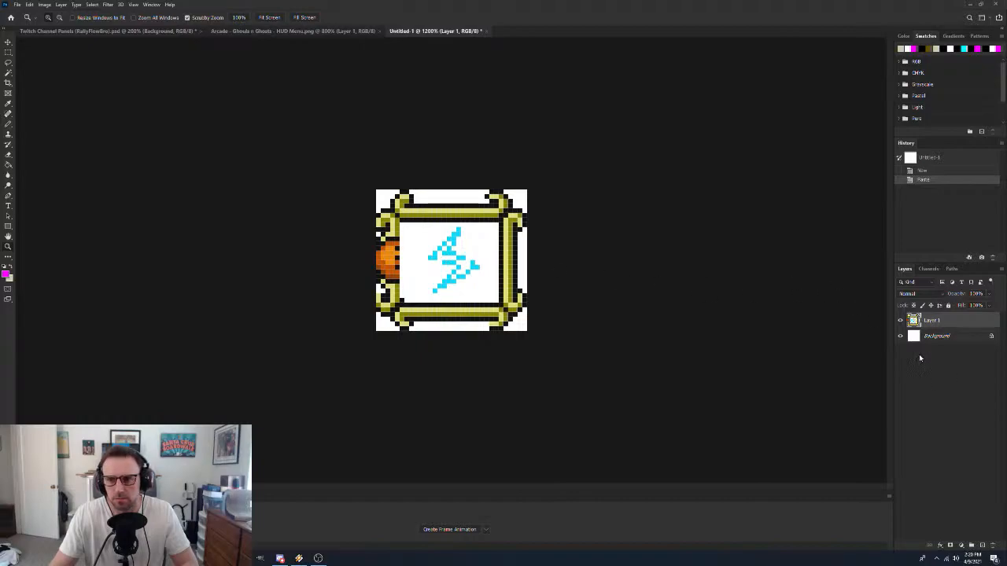
# Hide and show the white background layer, then close the untitled document without saving
pyautogui.click(901, 337)
pyautogui.click(902, 337)
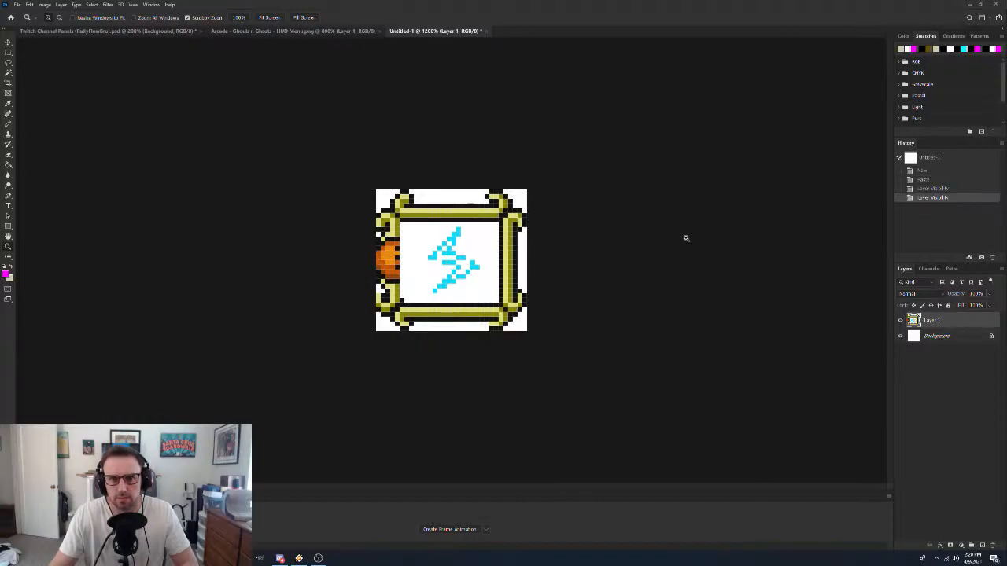
pyautogui.click(485, 30)
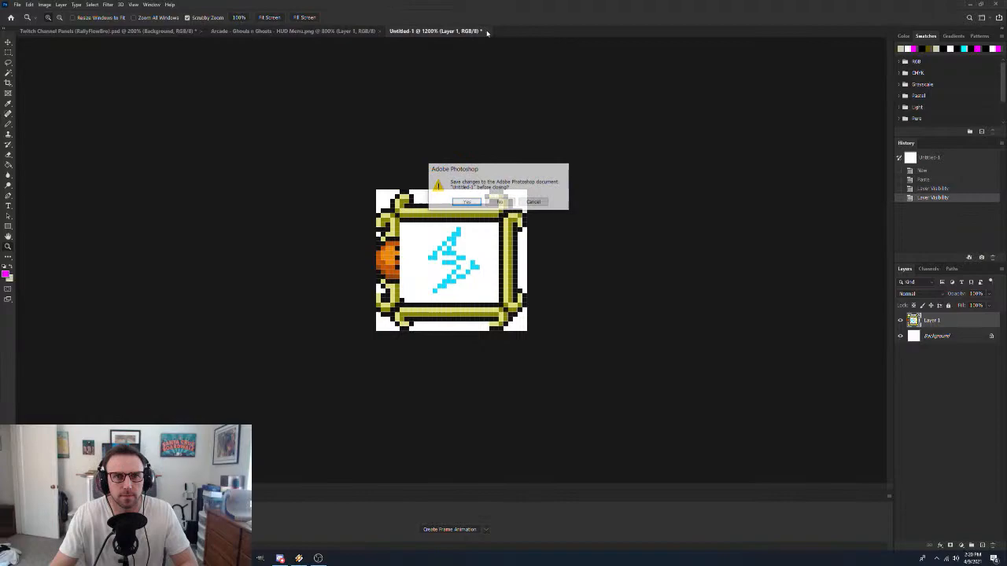
pyautogui.click(499, 203)
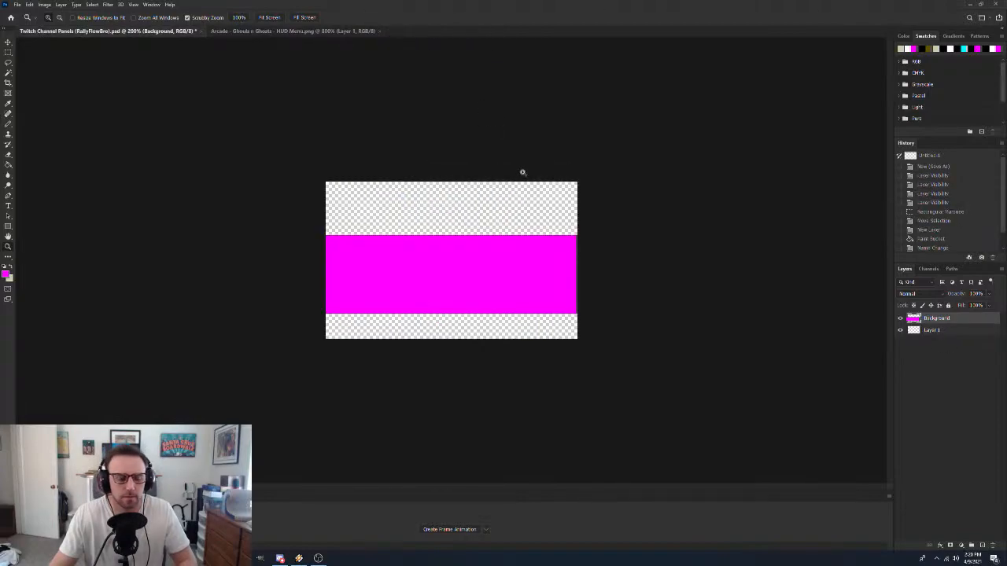
# Create a 32 by 30 px document with a transparent background and paste the lightning frame into it
pyautogui.hotkey('ctrl', 'n')
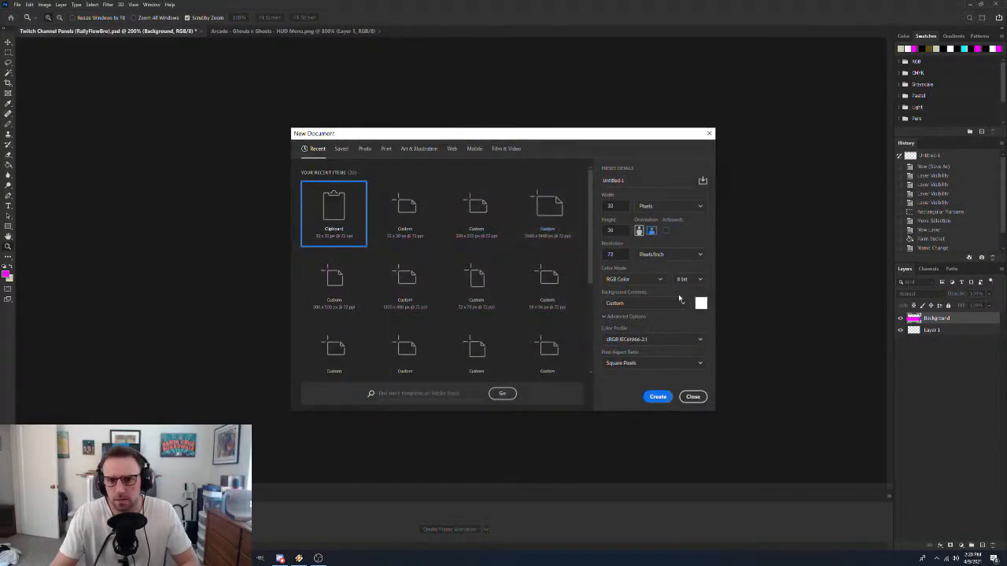
pyautogui.click(674, 305)
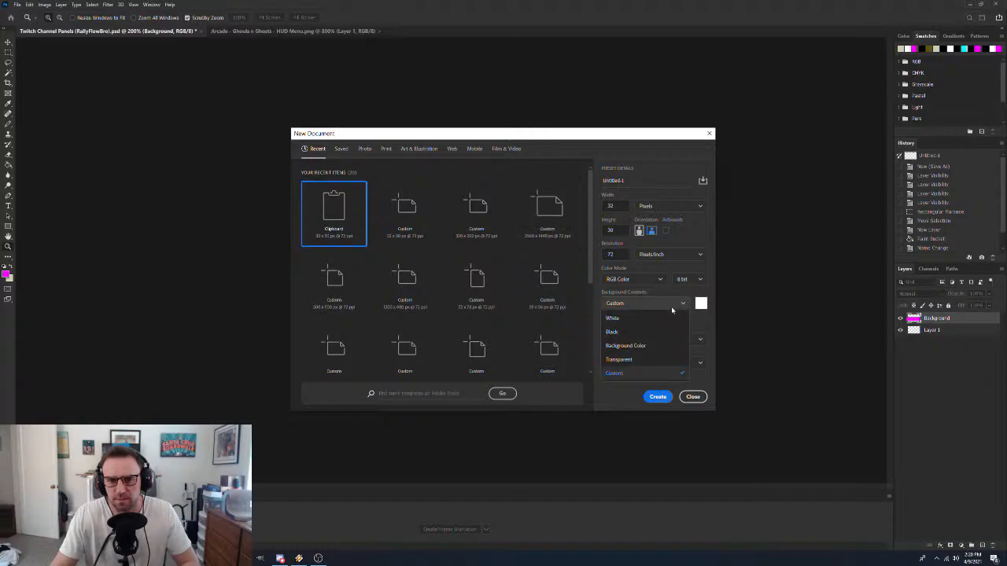
pyautogui.click(634, 359)
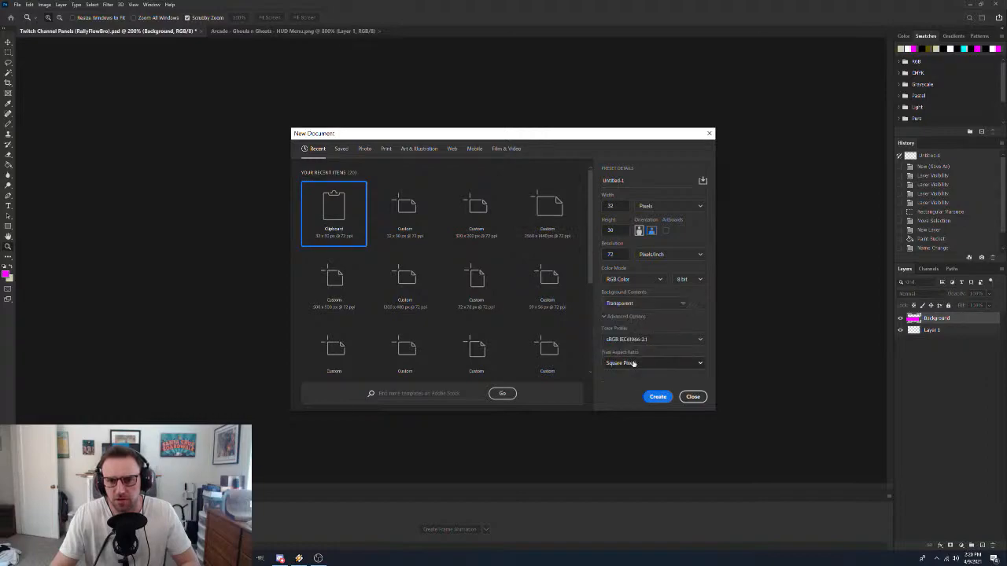
pyautogui.click(658, 397)
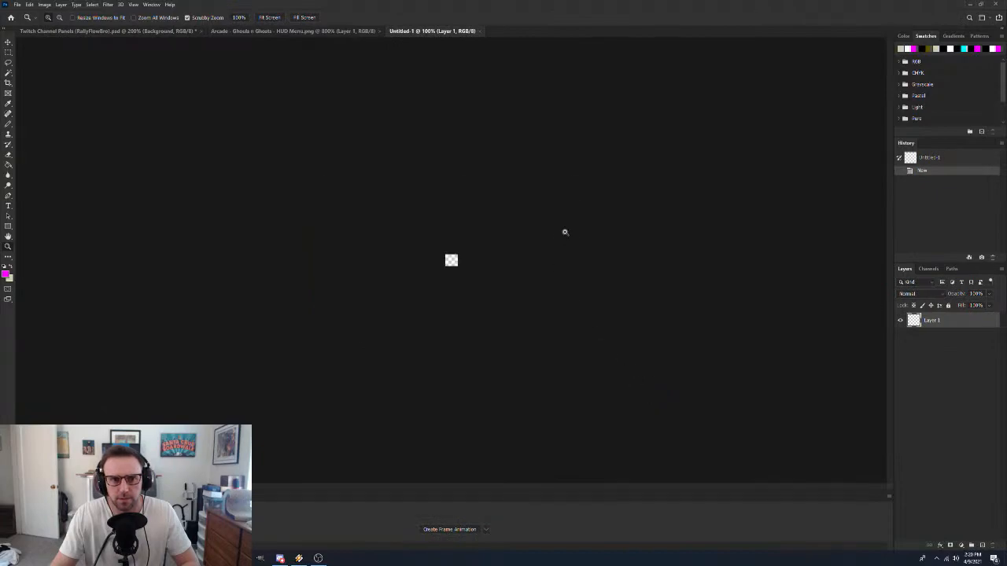
pyautogui.hotkey('ctrl', 'v')
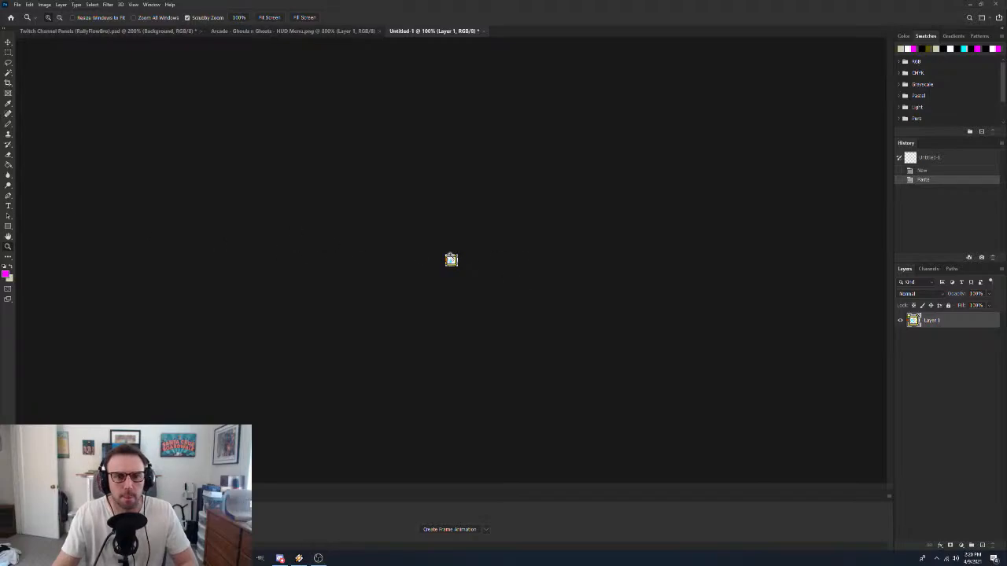
pyautogui.moveTo(451, 261); pyautogui.dragTo(453, 261)
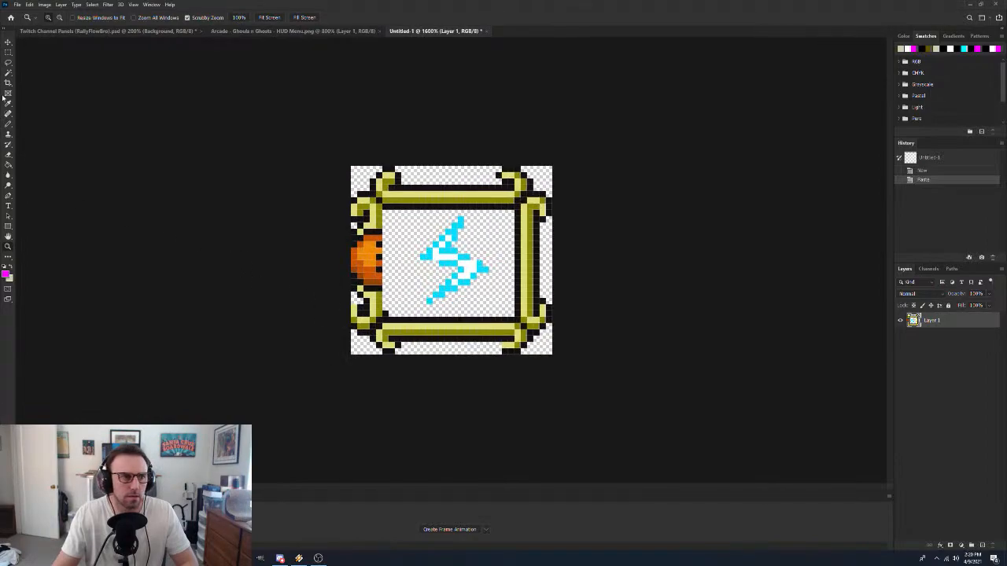
pyautogui.click(8, 52)
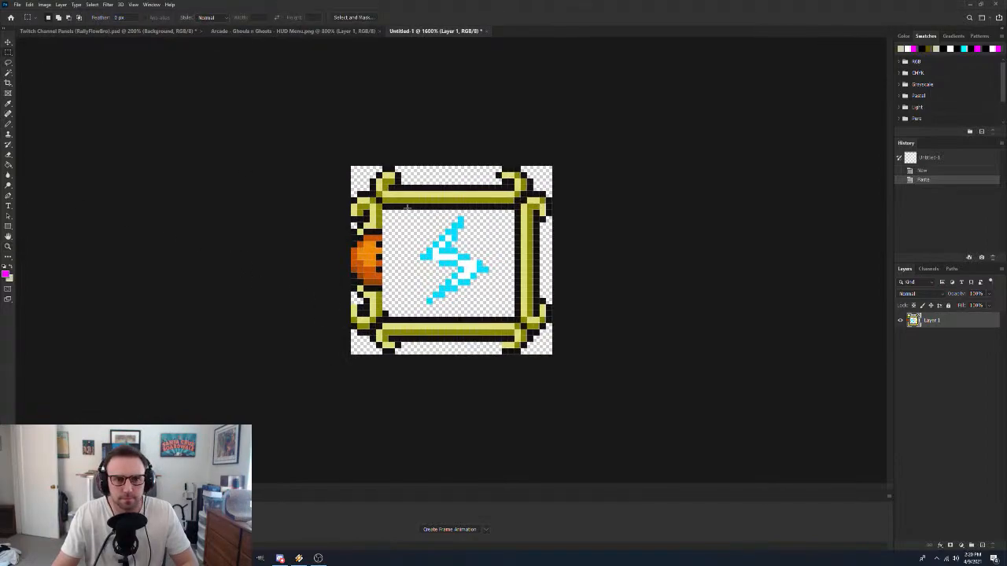
# Delete the cyan lightning bolt from inside the frame and clear the selection
pyautogui.moveTo(408, 209); pyautogui.dragTo(490, 312)
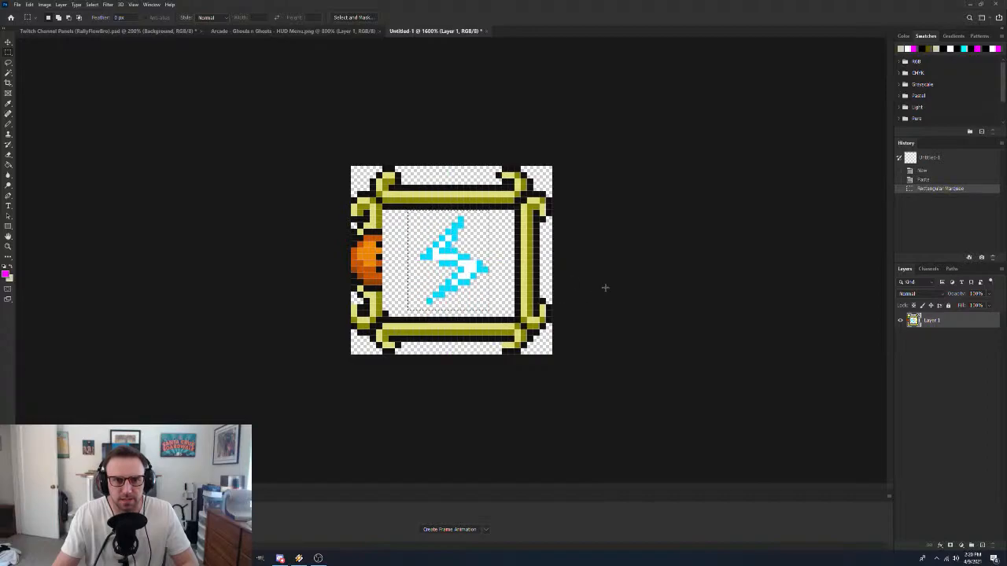
pyautogui.press('Delete')
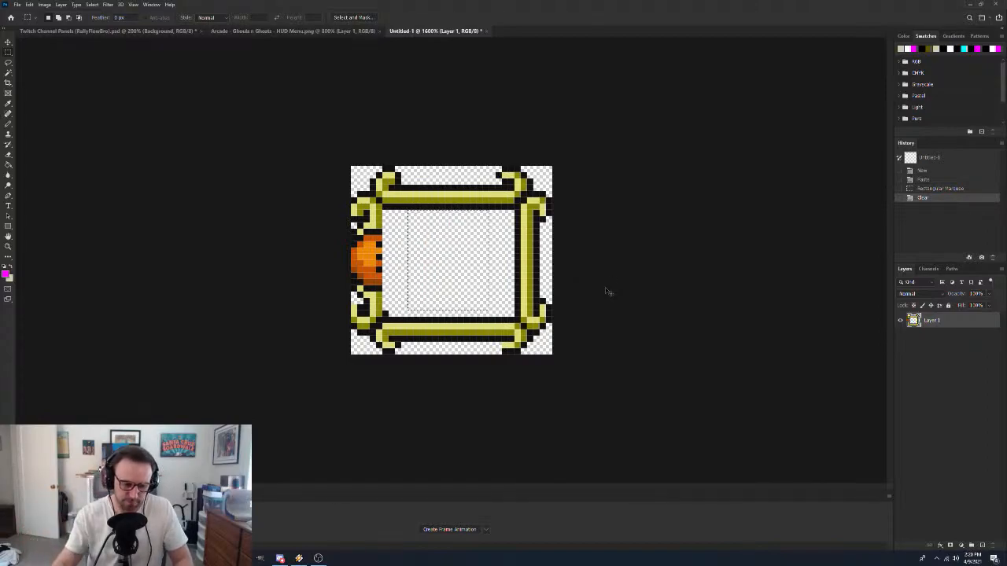
pyautogui.hotkey('ctrl', 'd')
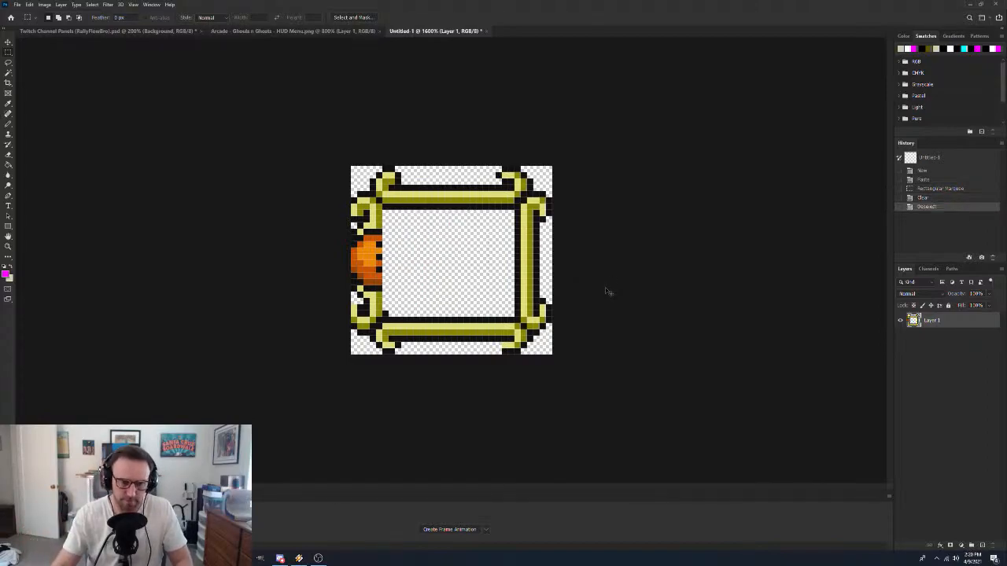
# Rename the frame layer as HUD
pyautogui.doubleClick(932, 321)
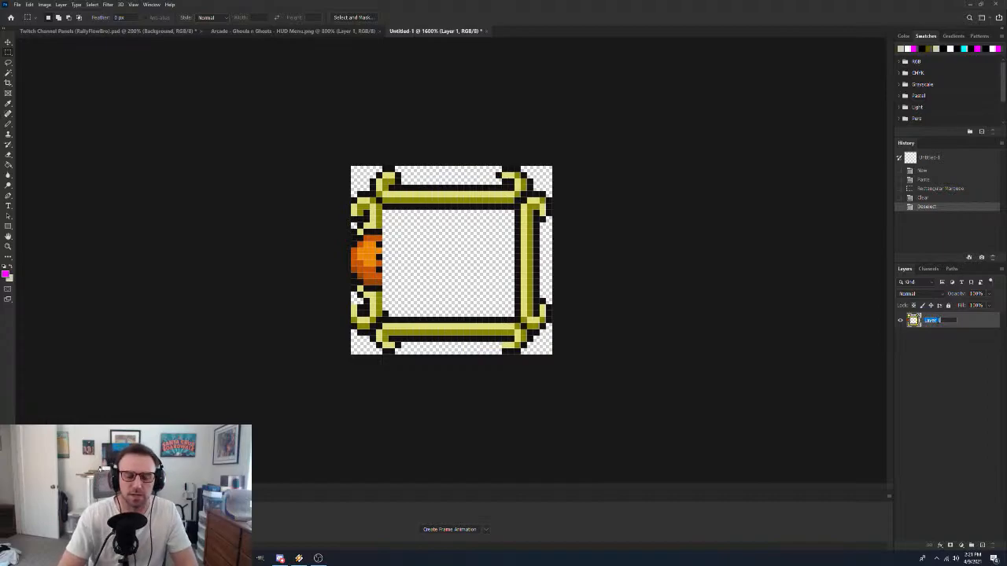
pyautogui.write('Fr')
pyautogui.press('Return')
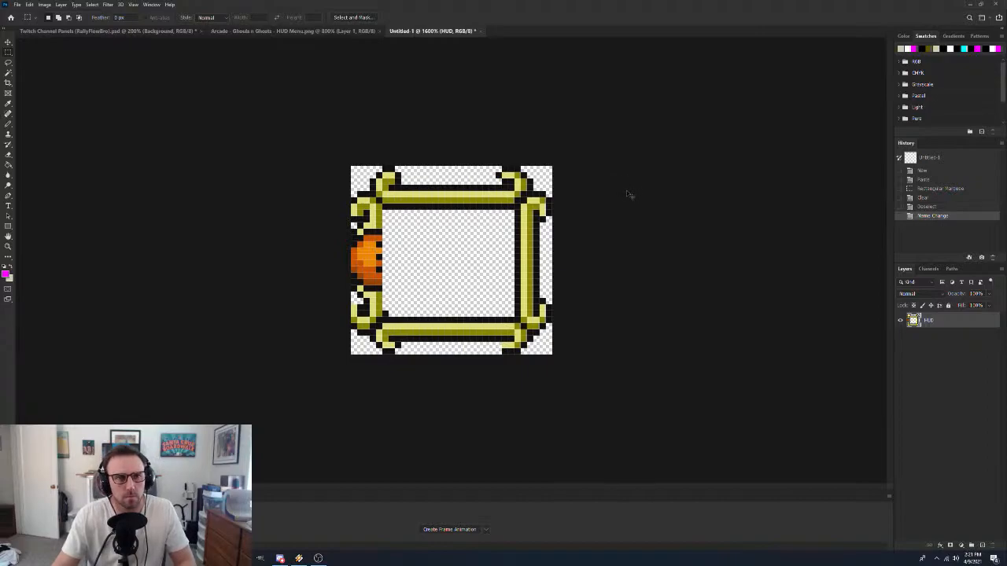
# Start saving the new frame document in Photoshop format with the file name HUD.psd
pyautogui.hotkey('ctrl', 's')
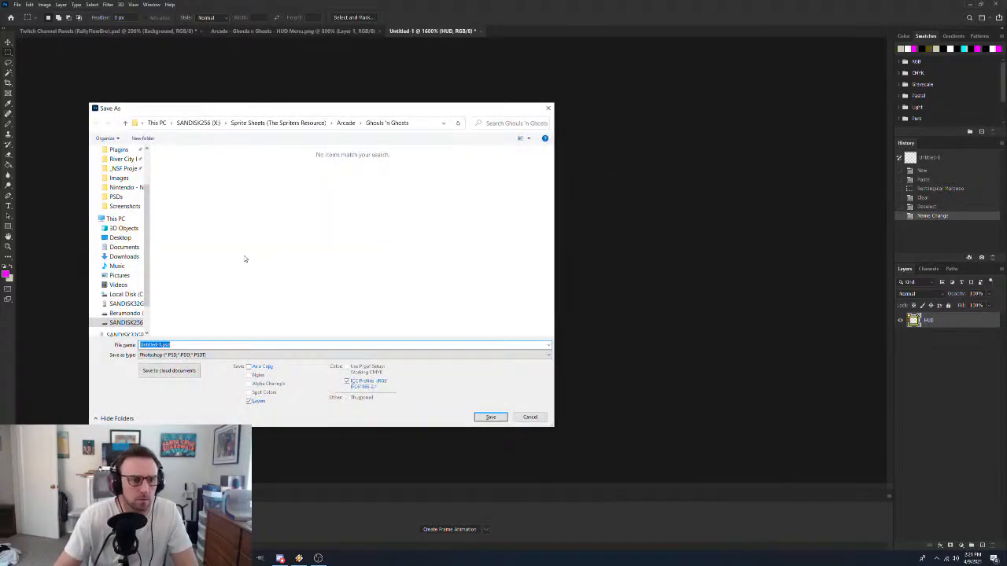
pyautogui.click(160, 344)
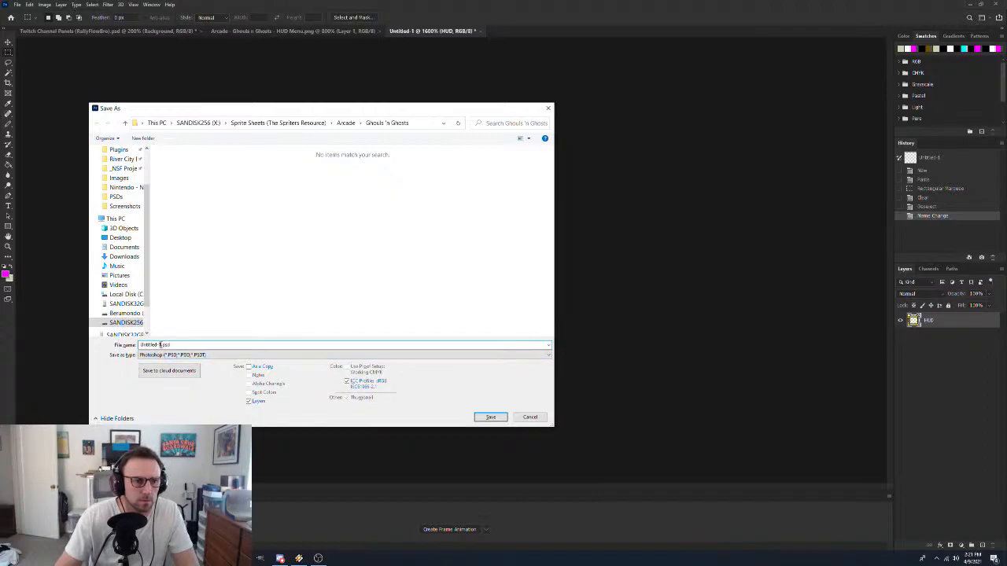
pyautogui.moveTo(161, 344); pyautogui.dragTo(122, 344)
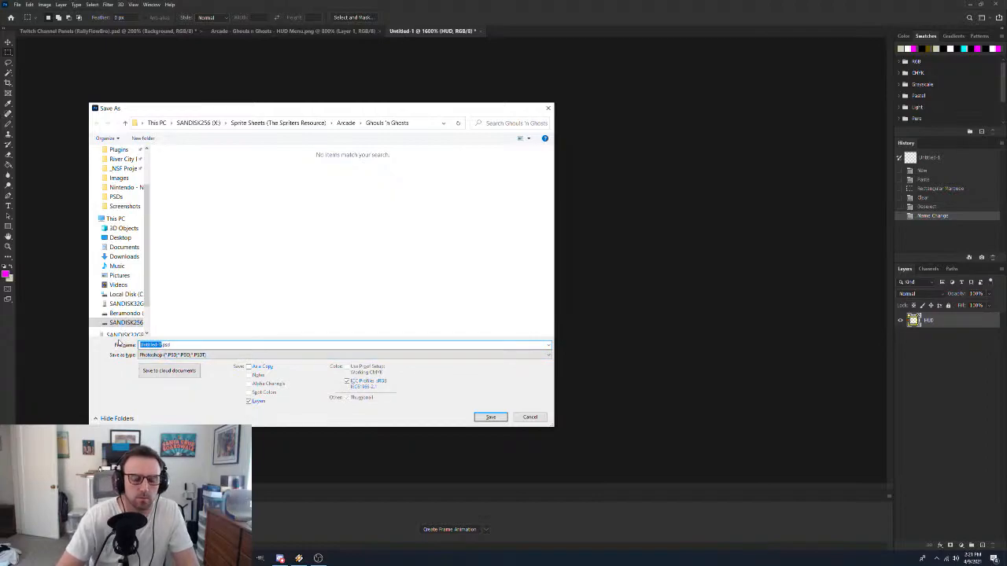
pyautogui.write('HUD')
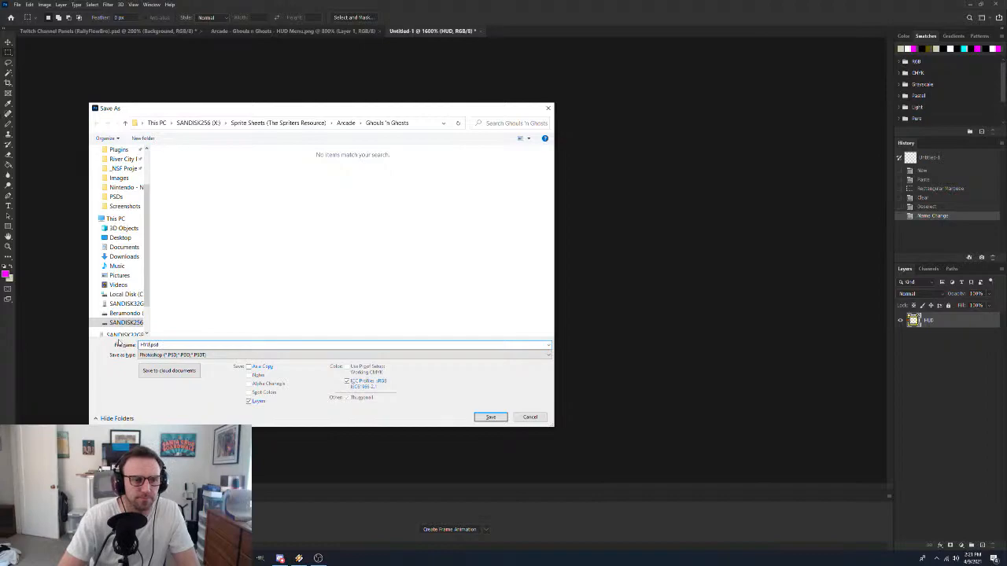
pyautogui.press('BackSpace')
pyautogui.press('BackSpace')
pyautogui.press('BackSpace')
pyautogui.write('HUD')
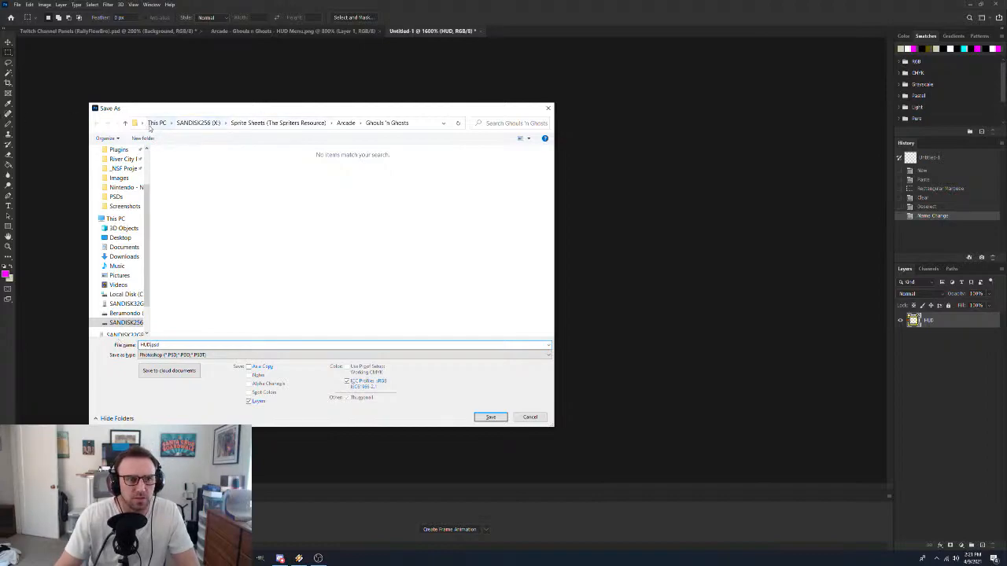
# Save HUD.psd in RallyFlowBro > Twitch Channel Panels > PSDs on the SANDISK256 drive, with Maximize Compatibility enabled
pyautogui.click(199, 124)
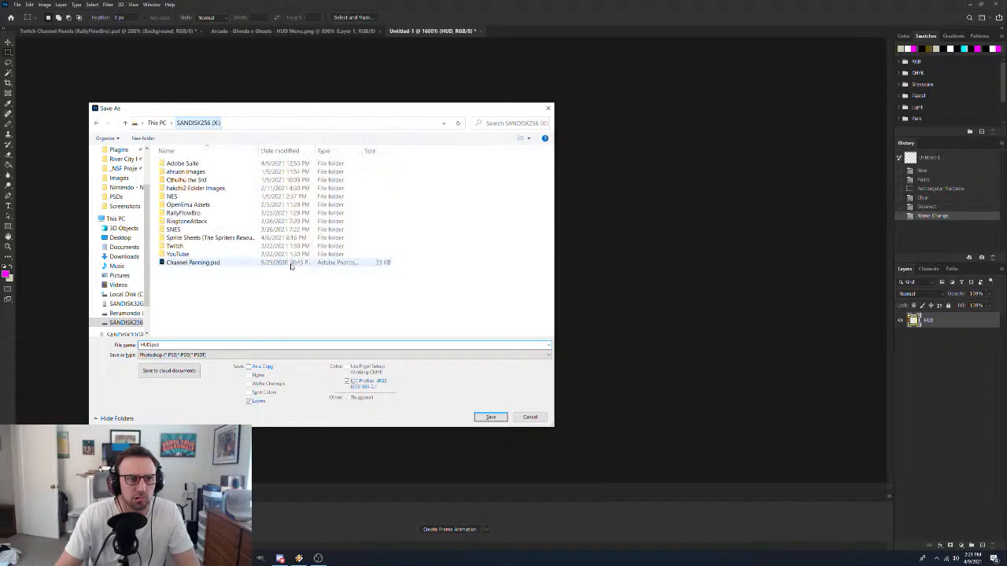
pyautogui.doubleClick(183, 212)
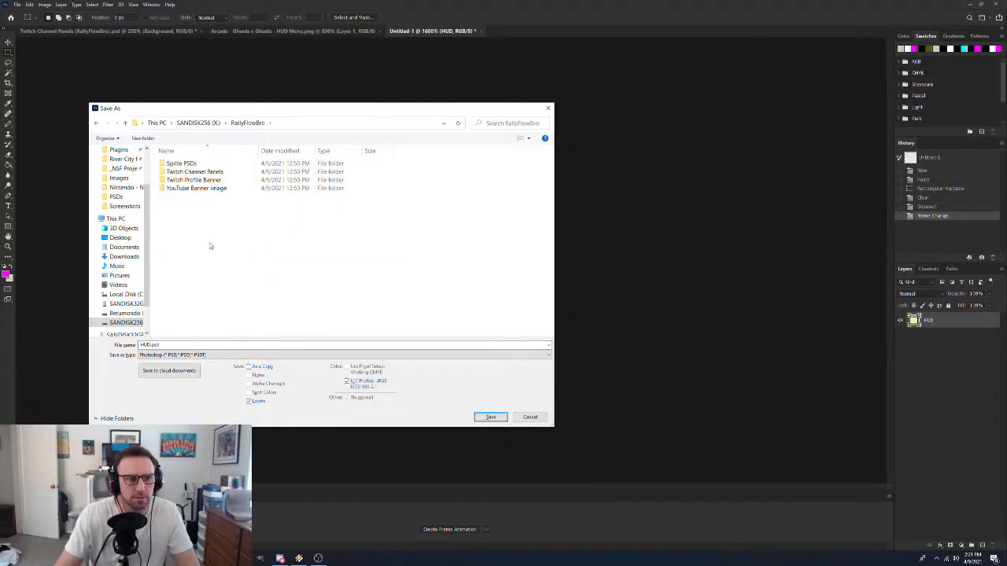
pyautogui.doubleClick(164, 172)
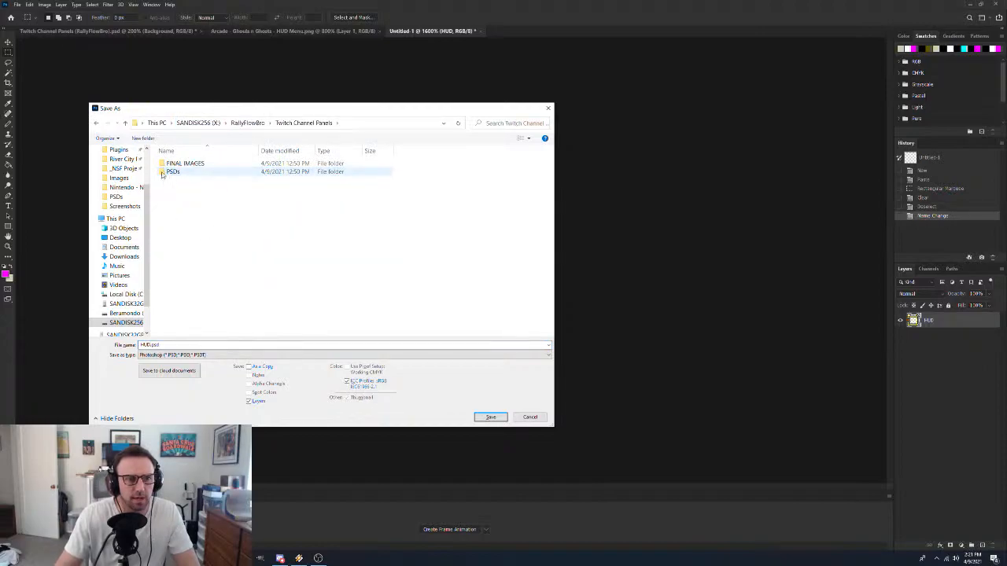
pyautogui.doubleClick(167, 171)
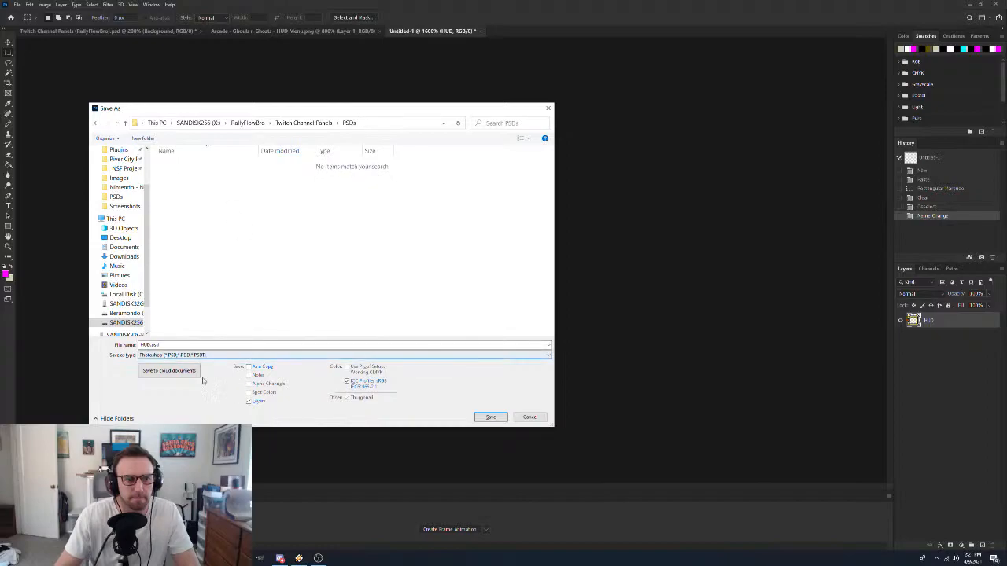
pyautogui.click(491, 417)
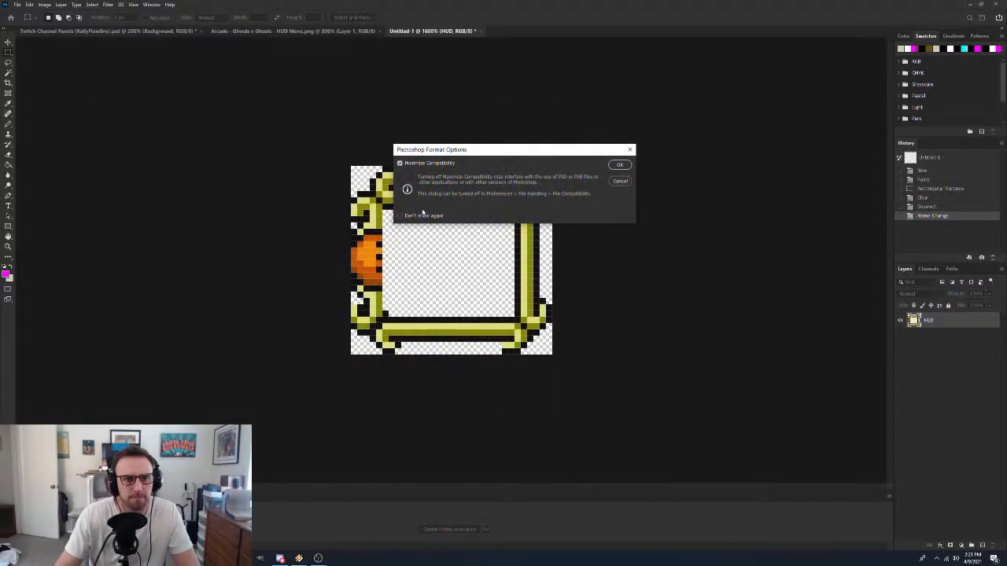
pyautogui.click(619, 165)
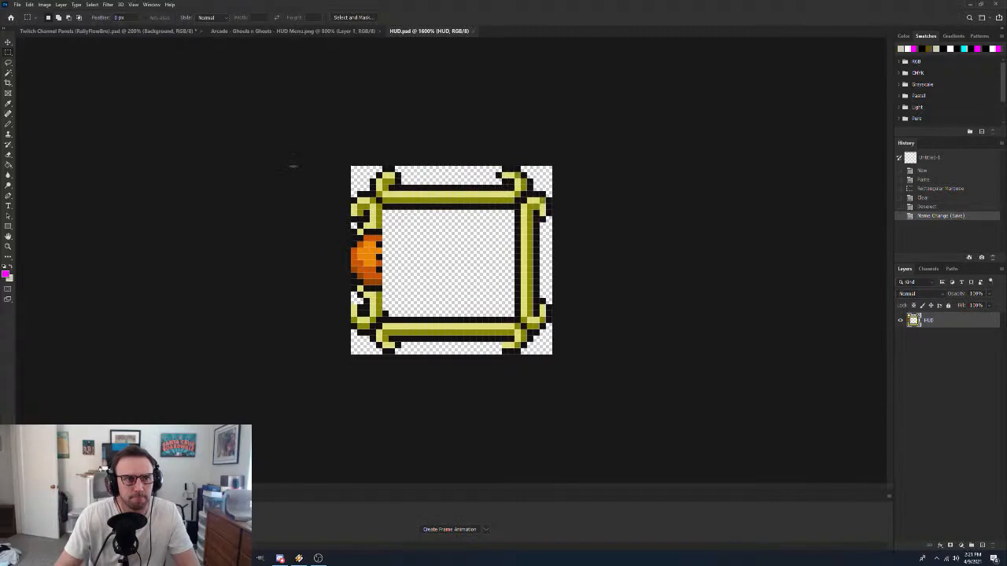
# Begin a Save As of the Twitch Channel Panels document and delete its existing PSD copy from the OBS Images folder
pyautogui.click(134, 30)
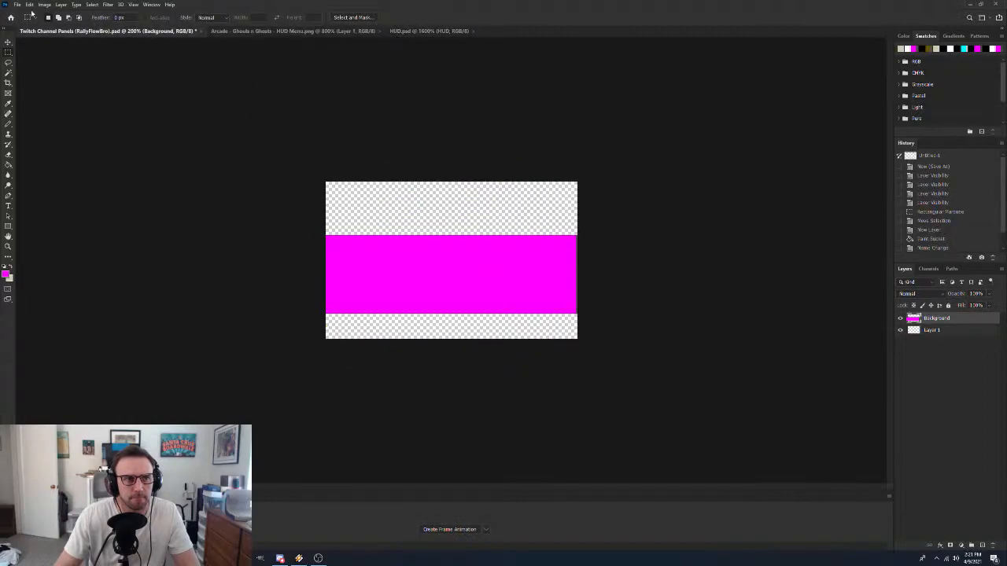
pyautogui.click(16, 5)
pyautogui.click(58, 123)
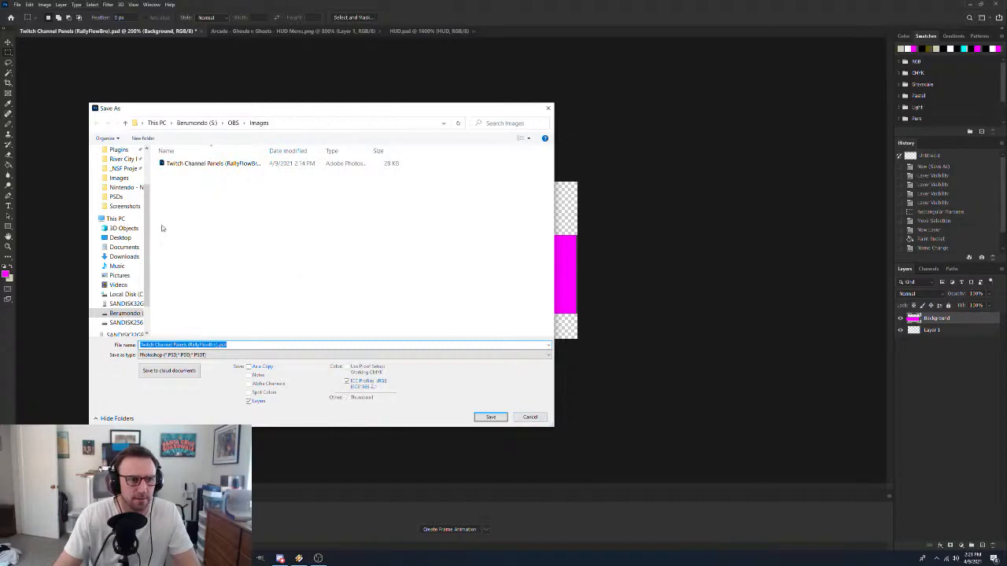
pyautogui.click(193, 165)
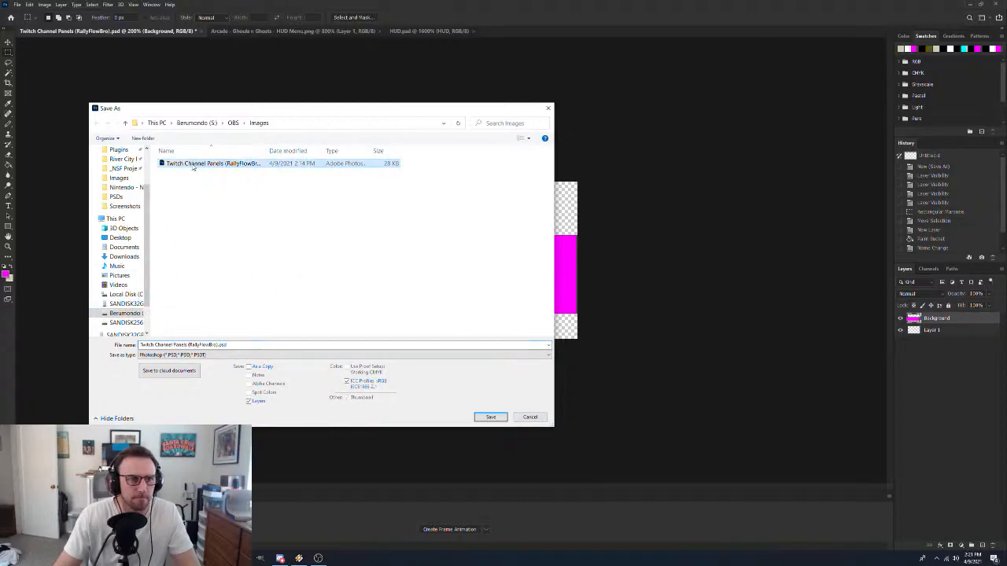
pyautogui.rightClick(193, 167)
pyautogui.click(256, 346)
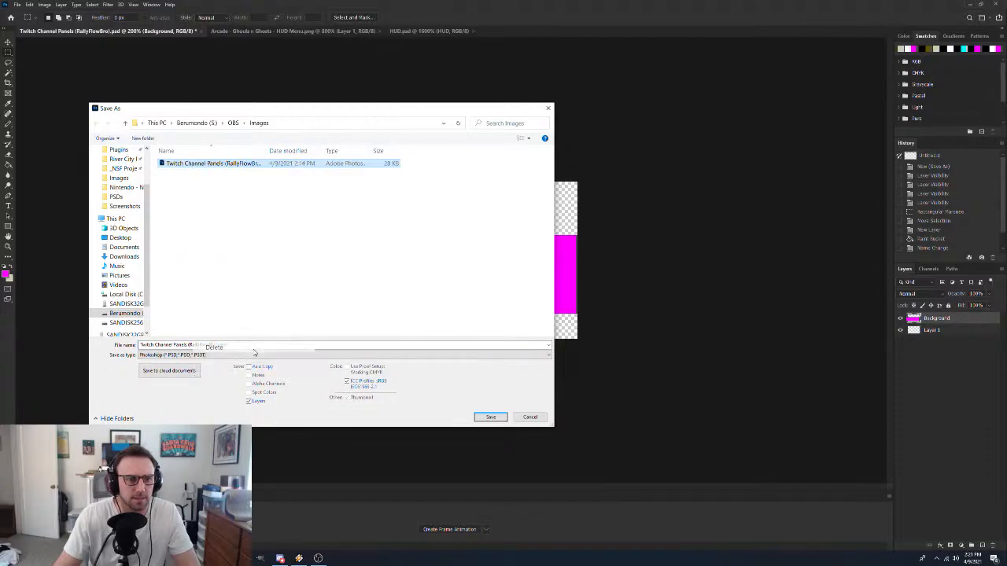
# Save Twitch Channel Panels (RallyFlowBro).psd in SANDISK256 > RallyFlowBro > Twitch Channel Panels > PSDs with Maximize Compatibility enabled
pyautogui.click(128, 324)
pyautogui.doubleClick(164, 216)
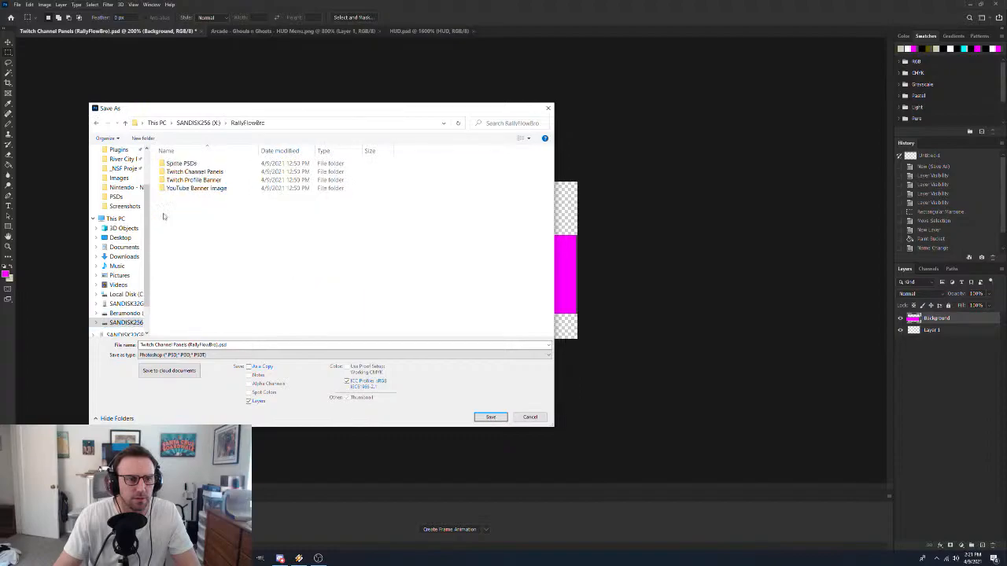
pyautogui.doubleClick(169, 173)
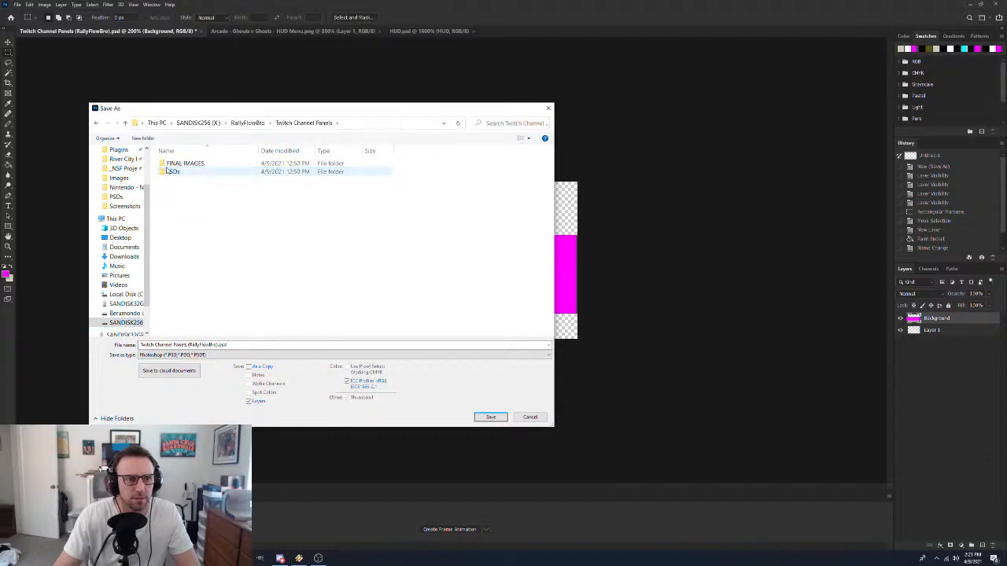
pyautogui.doubleClick(167, 170)
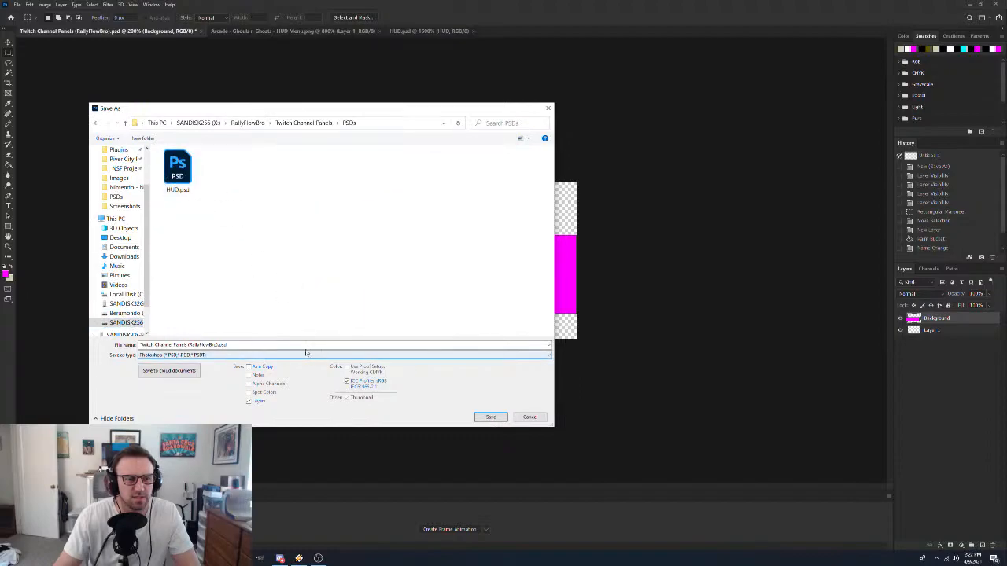
pyautogui.click(490, 417)
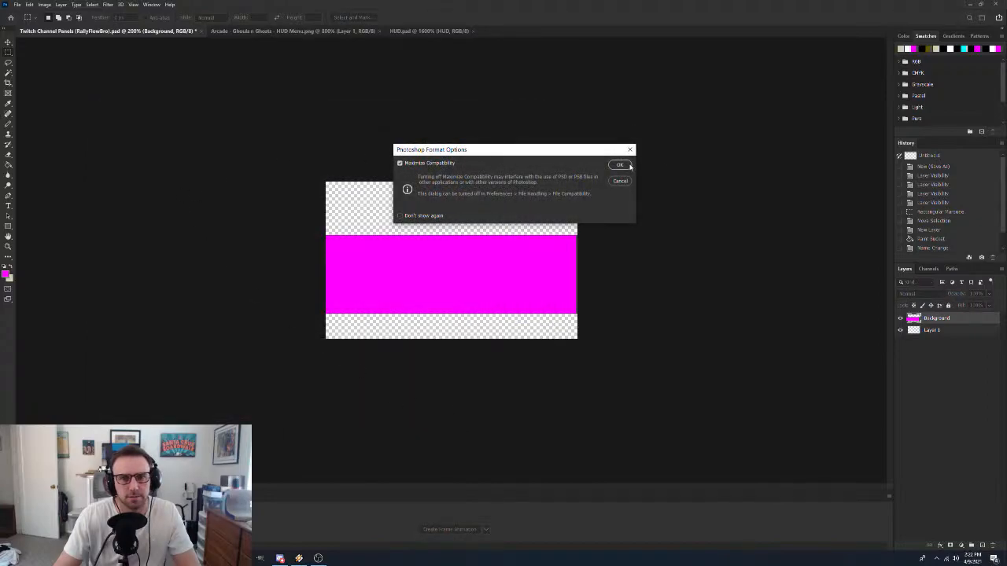
pyautogui.click(620, 165)
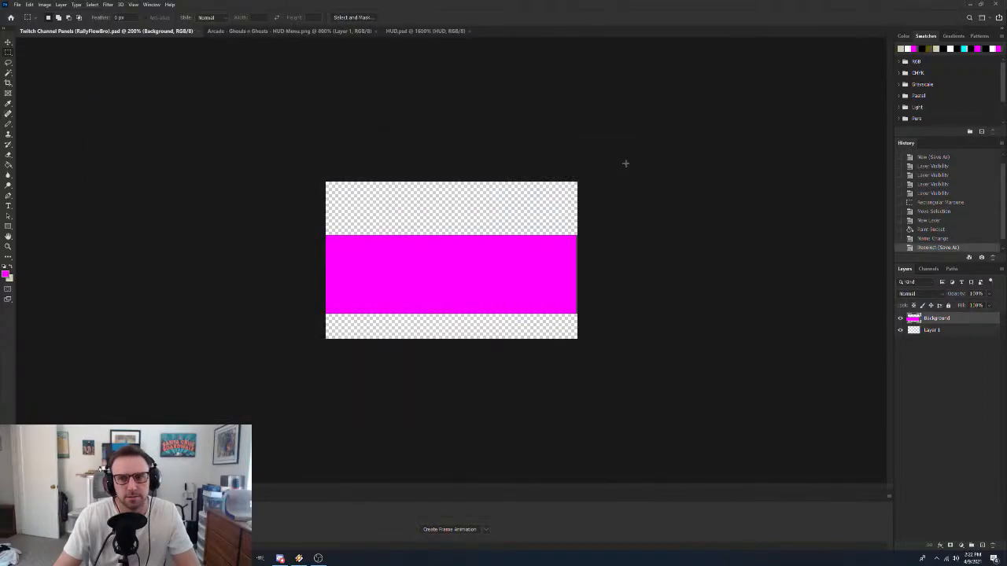
# Return to HUD.psd and view the frame at 100% zoom
pyautogui.click(421, 31)
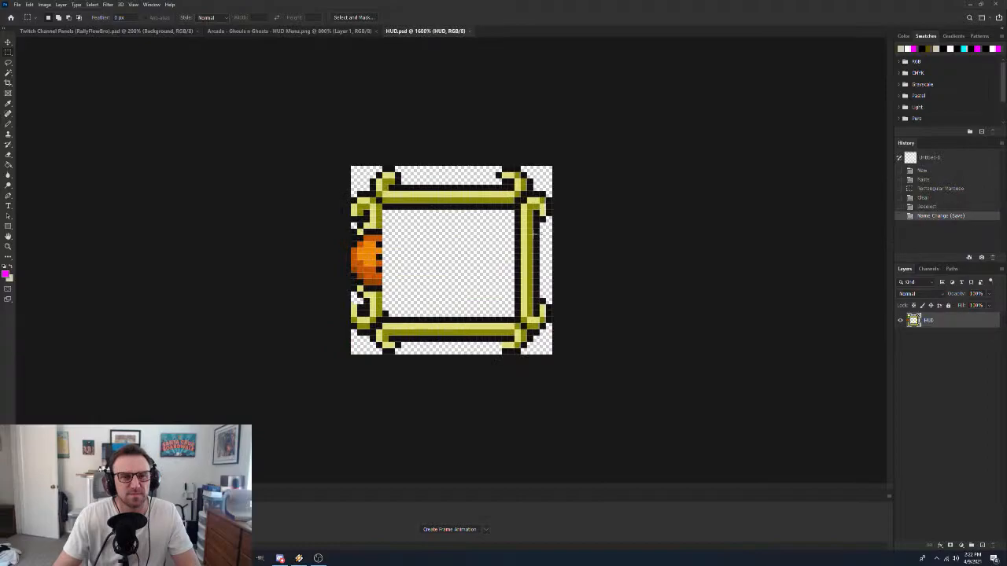
pyautogui.press('super')
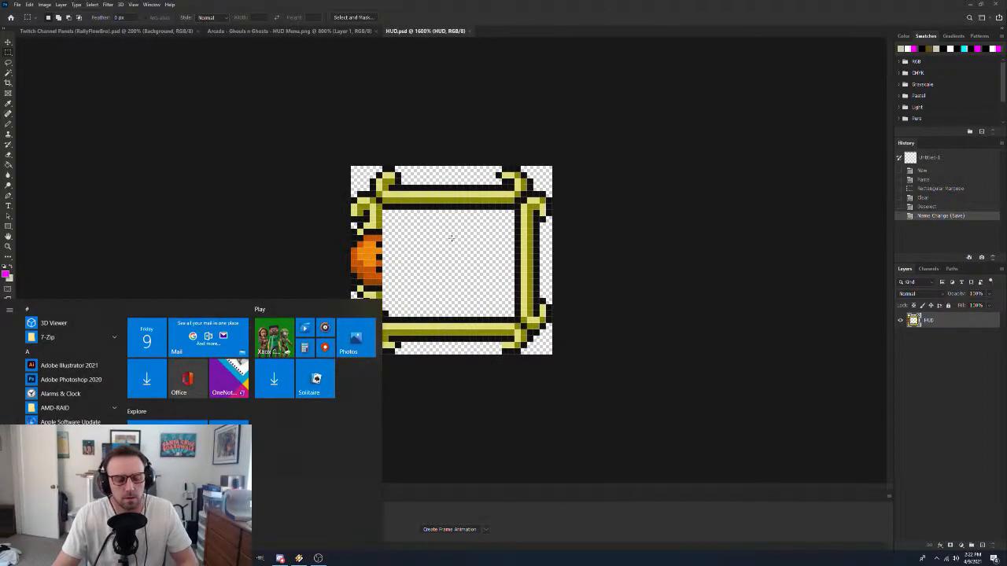
pyautogui.press('super')
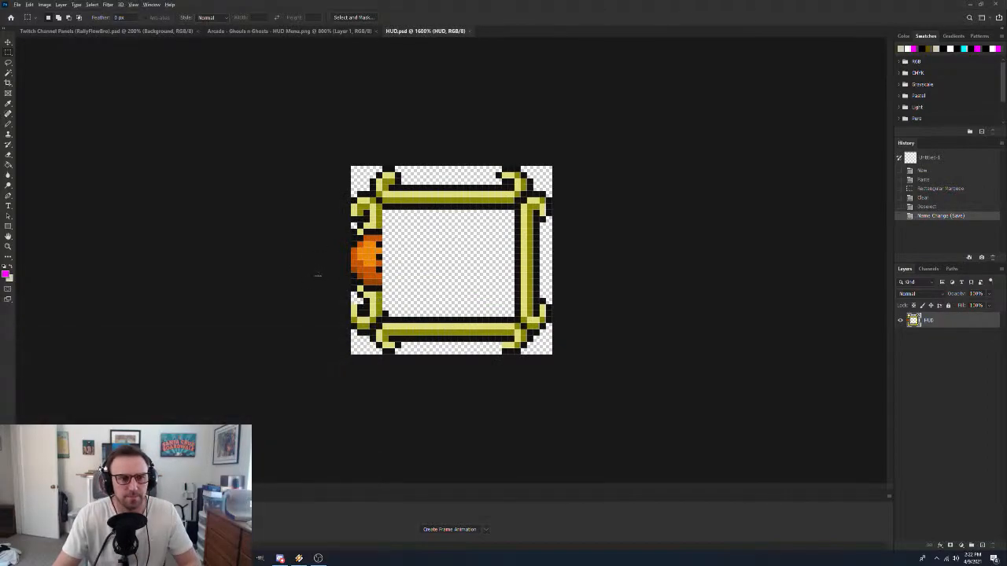
pyautogui.press('z')
pyautogui.keyDown('alt'); pyautogui.click(443, 305); pyautogui.keyUp('alt')
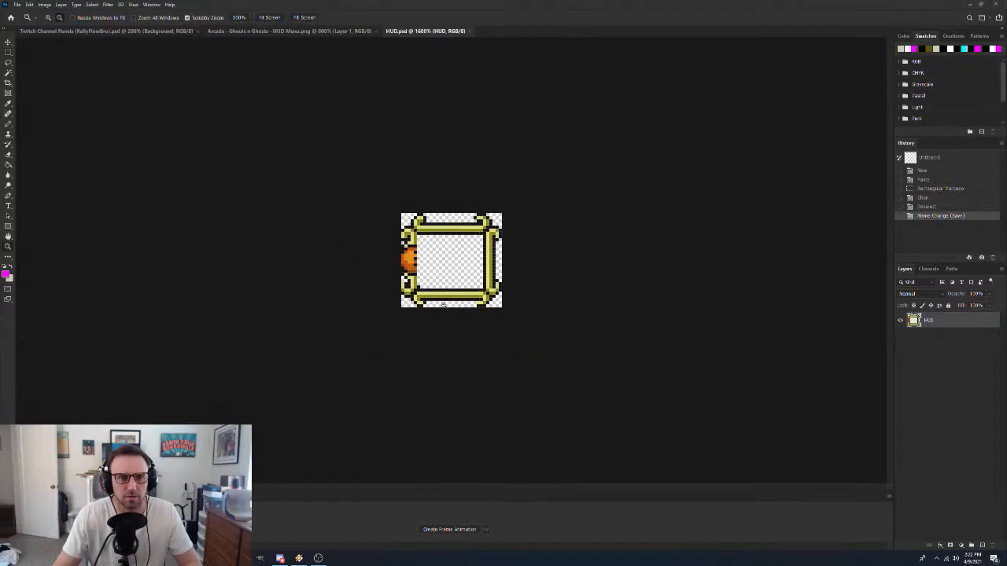
pyautogui.keyDown('alt'); pyautogui.click(444, 304); pyautogui.keyUp('alt')
pyautogui.keyDown('alt'); pyautogui.click(443, 304); pyautogui.keyUp('alt')
pyautogui.keyDown('alt'); pyautogui.click(450, 257); pyautogui.keyUp('alt')
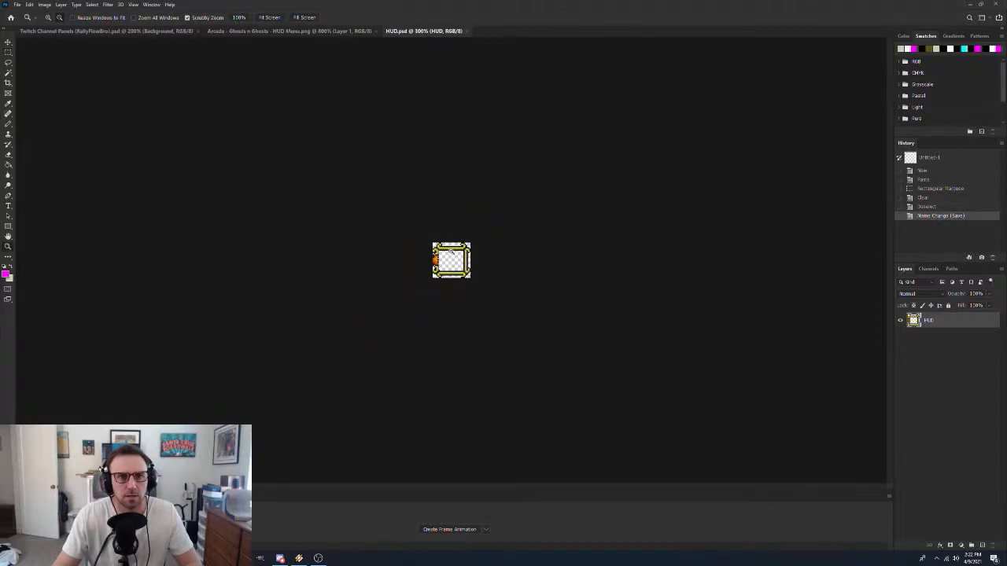
pyautogui.keyDown('alt'); pyautogui.click(451, 251); pyautogui.keyUp('alt')
pyautogui.keyDown('alt'); pyautogui.click(452, 260); pyautogui.keyUp('alt')
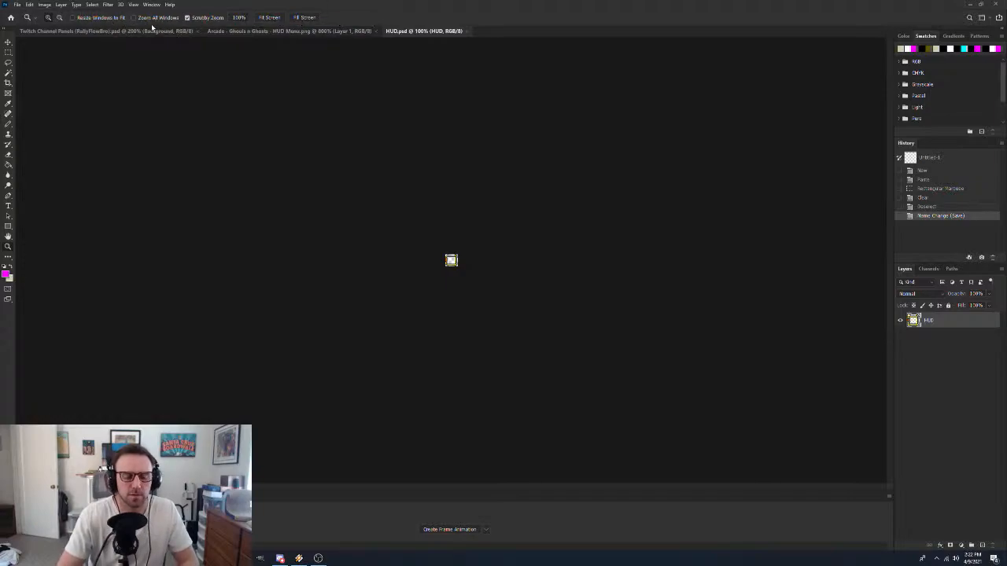
pyautogui.hotkey('ctrl', 'alt', 'i')
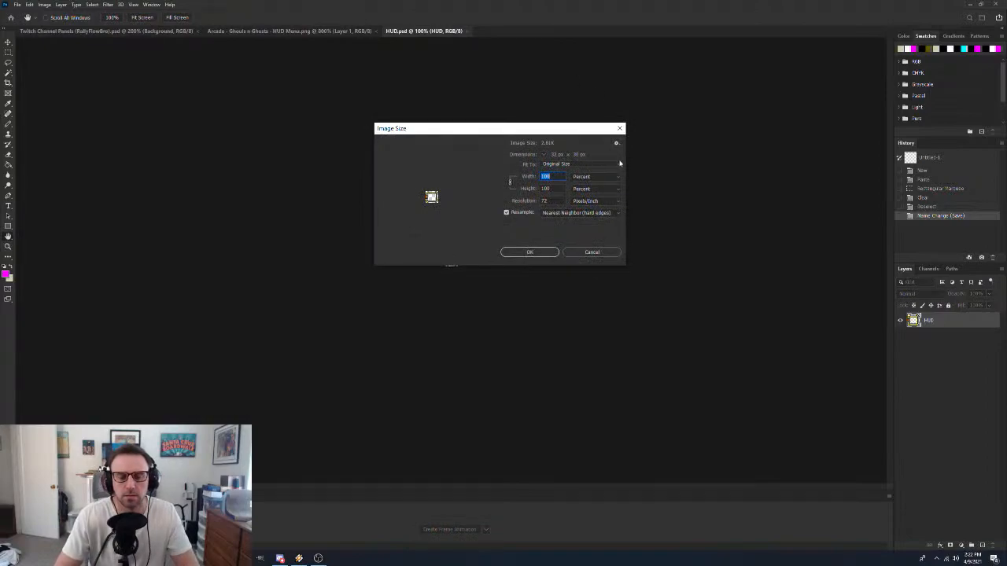
pyautogui.write('300')
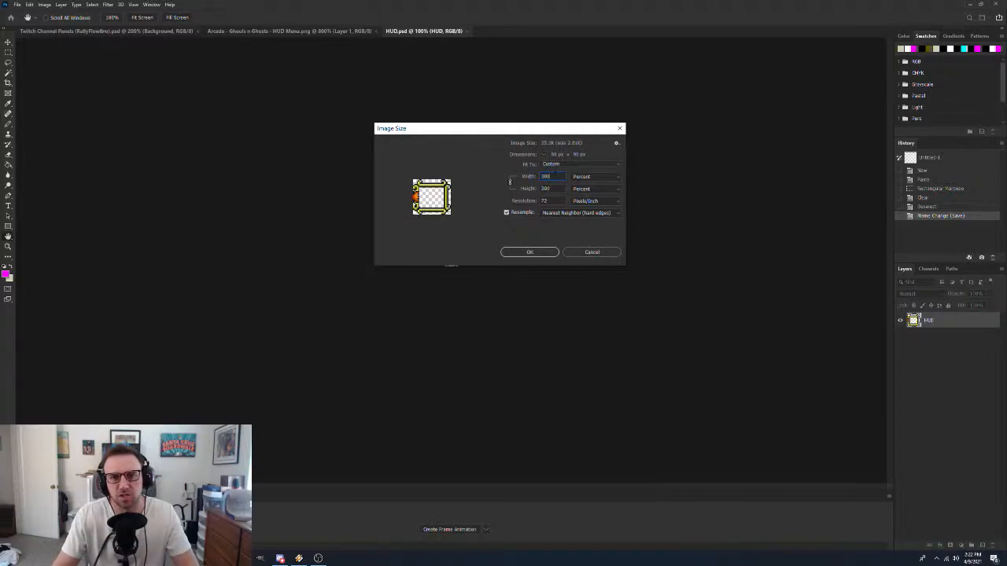
pyautogui.click(591, 252)
pyautogui.press('z')
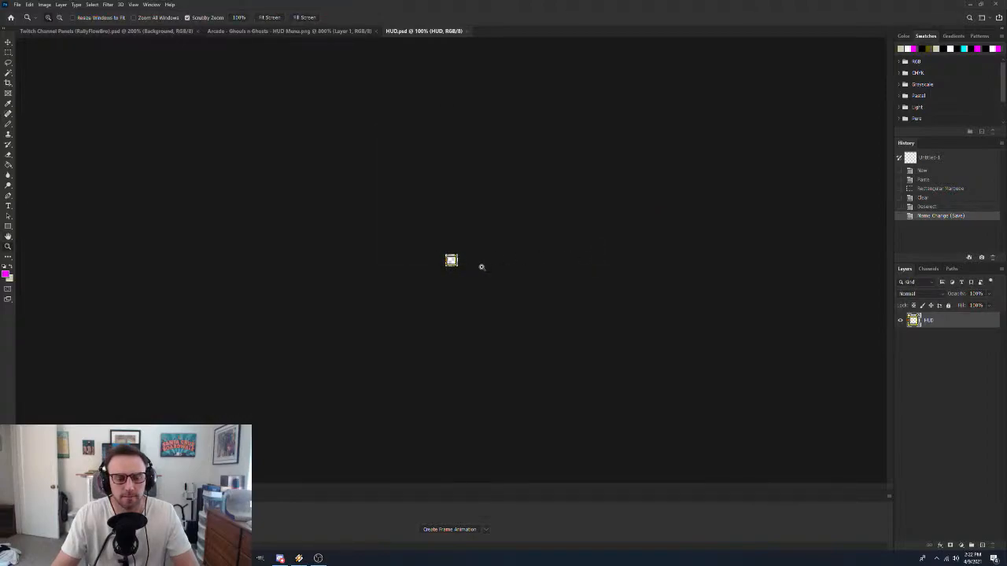
pyautogui.press('v')
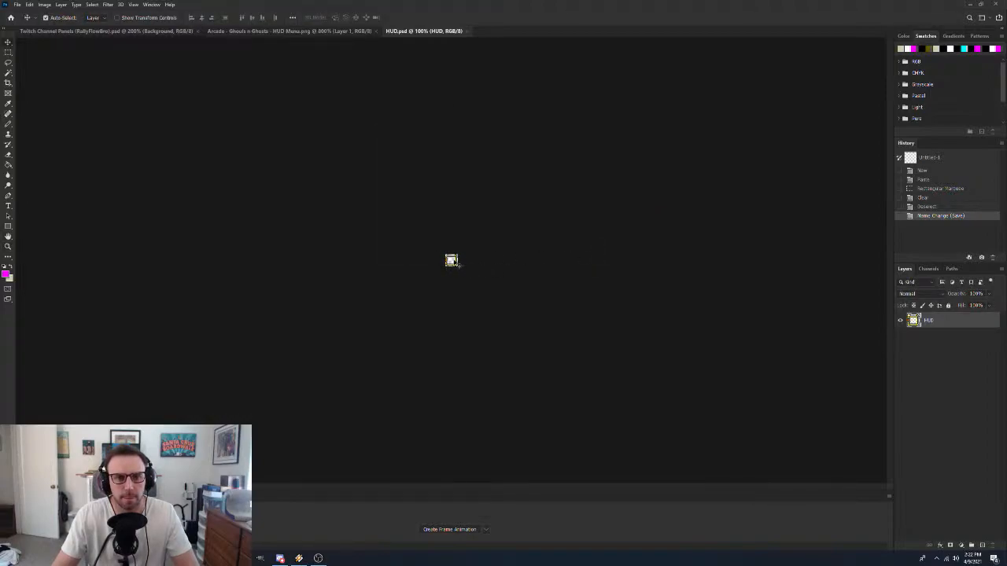
# Try placing the original-size HUD frame over the magenta band in the Twitch Channel Panels document, and revert it
pyautogui.moveTo(451, 261); pyautogui.dragTo(290, 75)
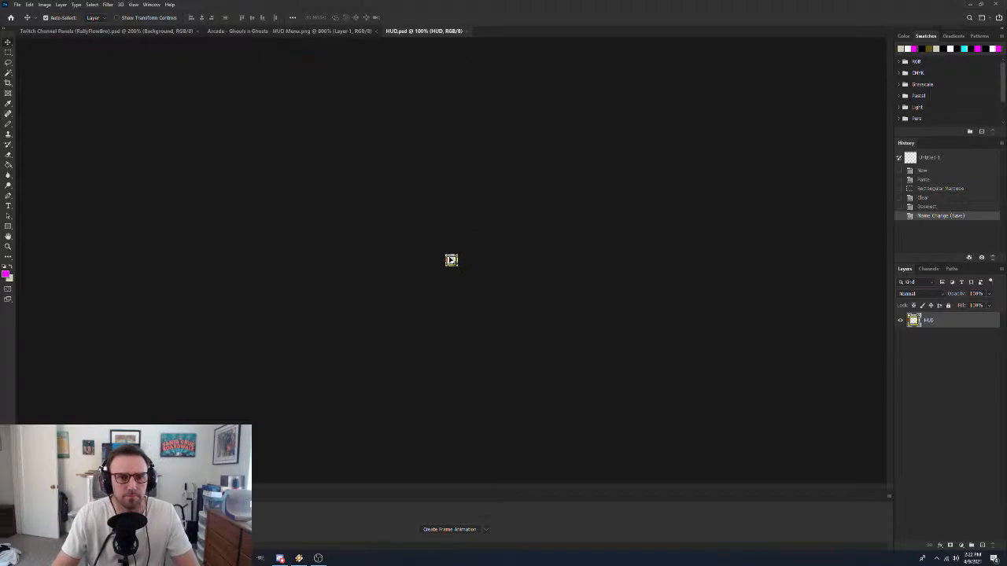
pyautogui.moveTo(451, 260); pyautogui.dragTo(403, 239)
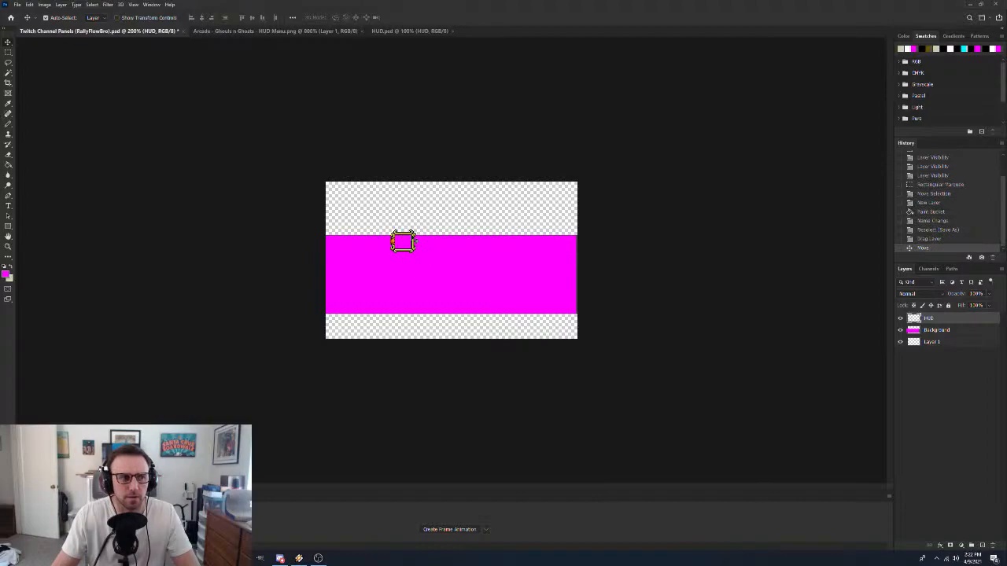
pyautogui.click(962, 232)
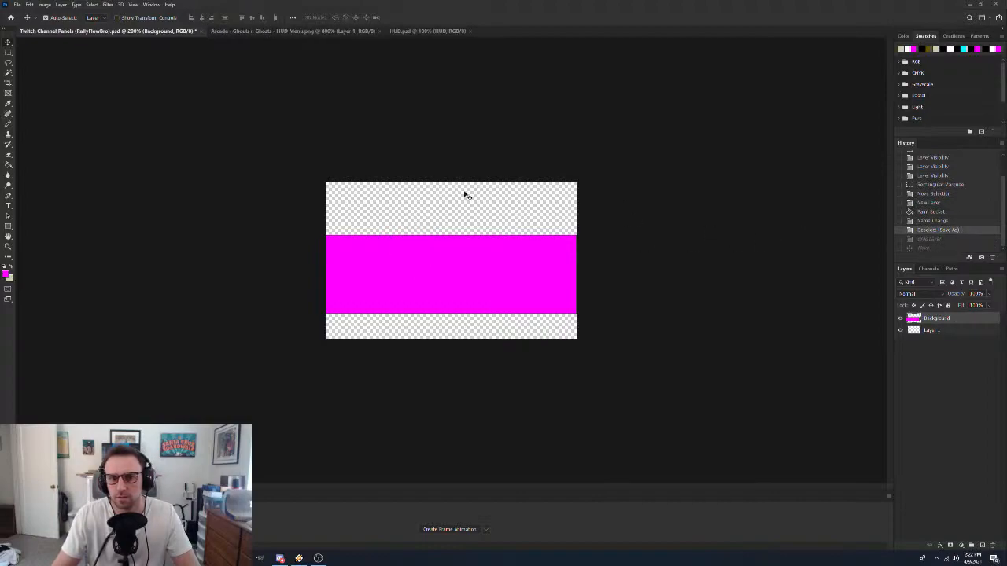
# Return to HUD.psd and resize the image to 600 percent with Nearest Neighbor (hard edges) resampling
pyautogui.click(423, 31)
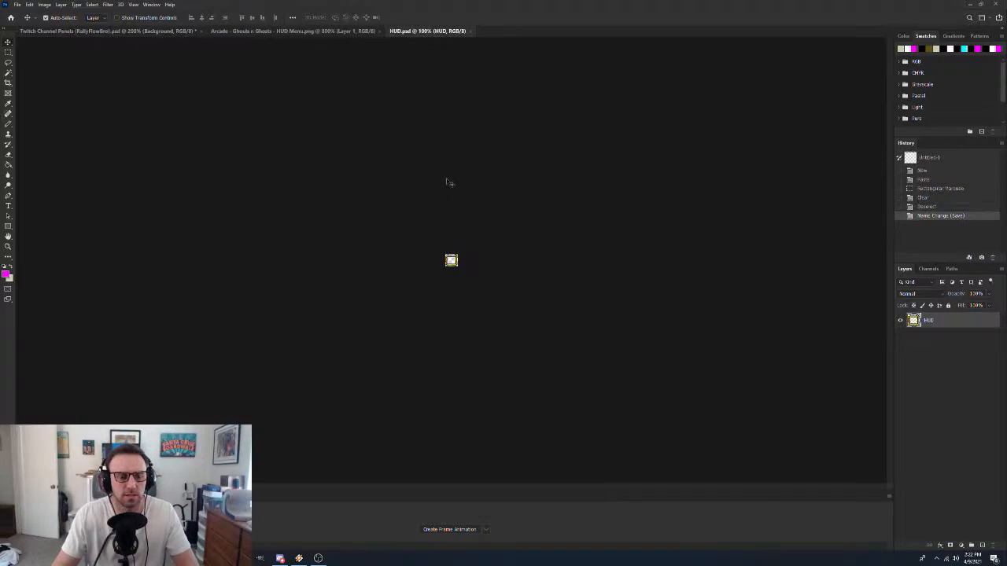
pyautogui.hotkey('ctrl', 'z')
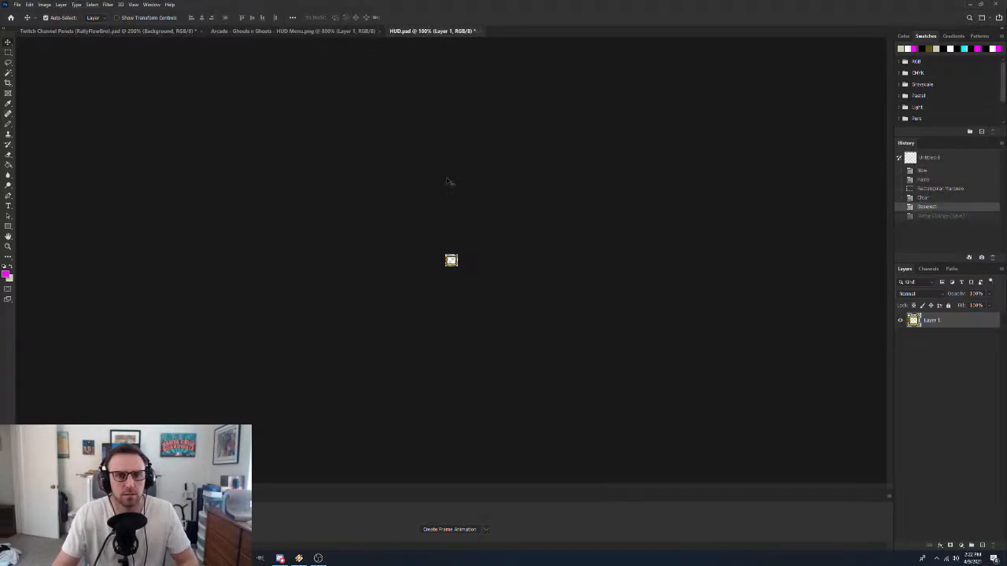
pyautogui.click(959, 217)
pyautogui.click(946, 207)
pyautogui.click(954, 217)
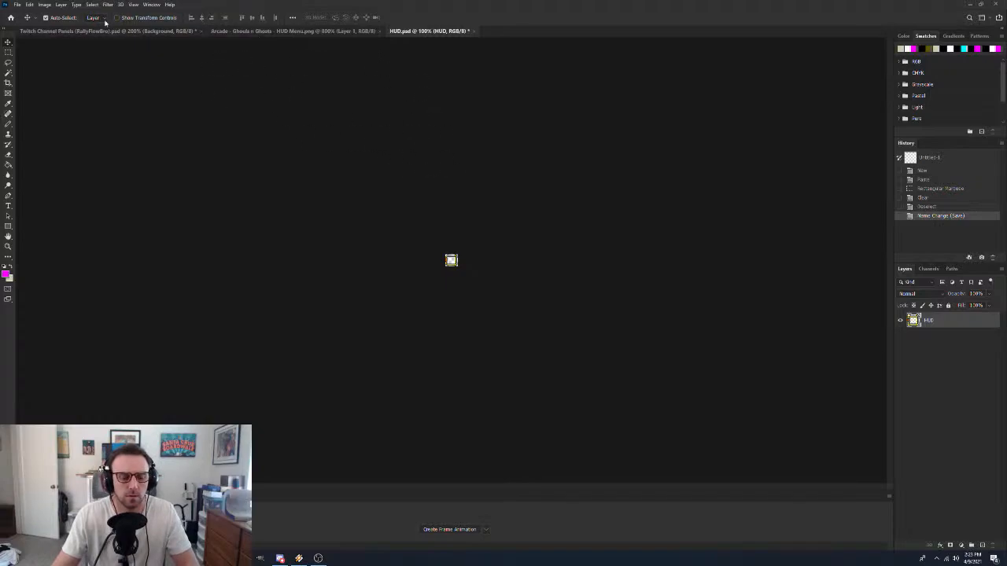
pyautogui.hotkey('ctrl', 'alt', 'i')
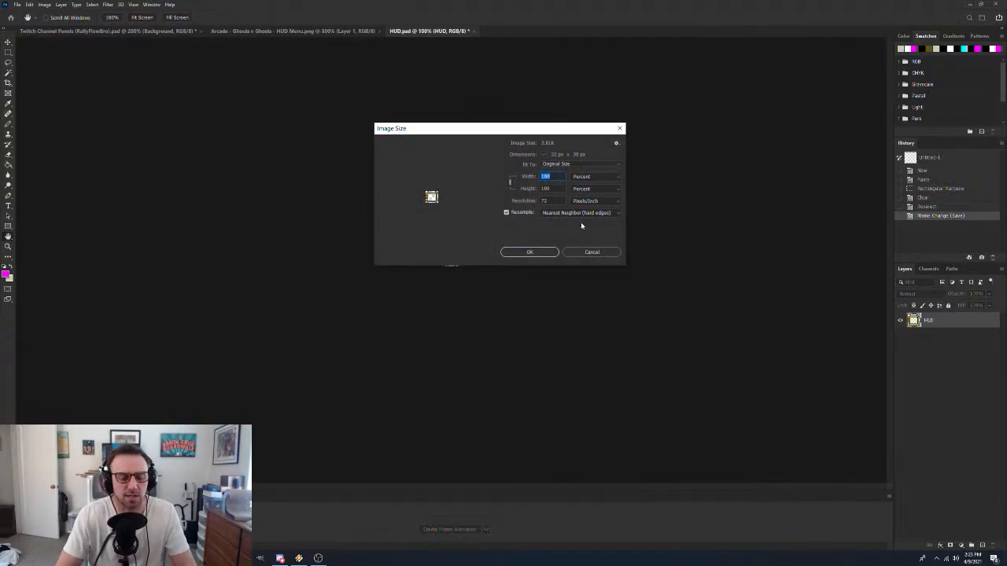
pyautogui.write('600')
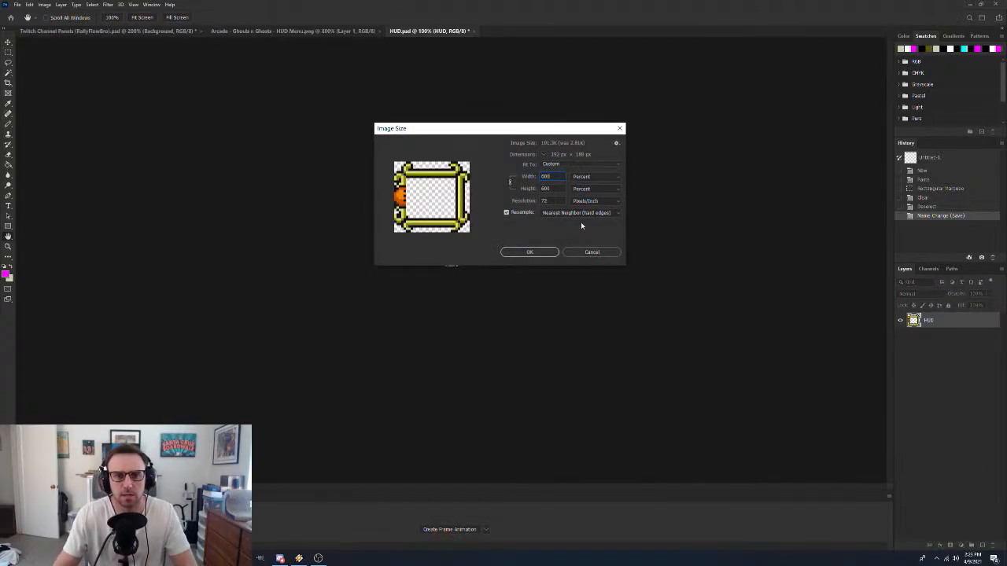
pyautogui.click(529, 253)
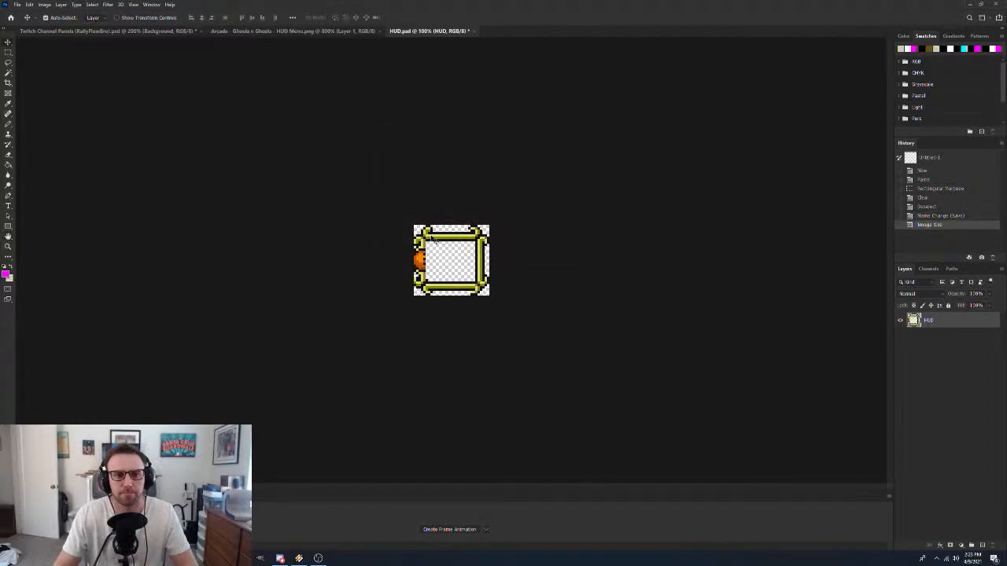
# Place the 600 percent HUD frame in the Twitch Channel Panels document and shift it over the magenta band
pyautogui.moveTo(432, 238); pyautogui.dragTo(405, 254)
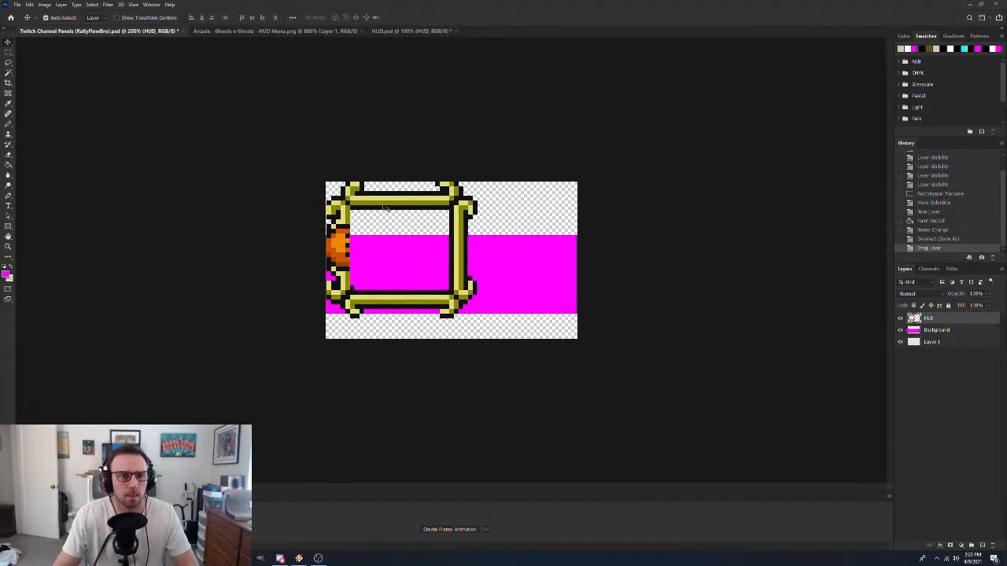
pyautogui.moveTo(382, 200); pyautogui.dragTo(415, 227)
pyautogui.press('Up')
pyautogui.press('Up')
pyautogui.press('Up')
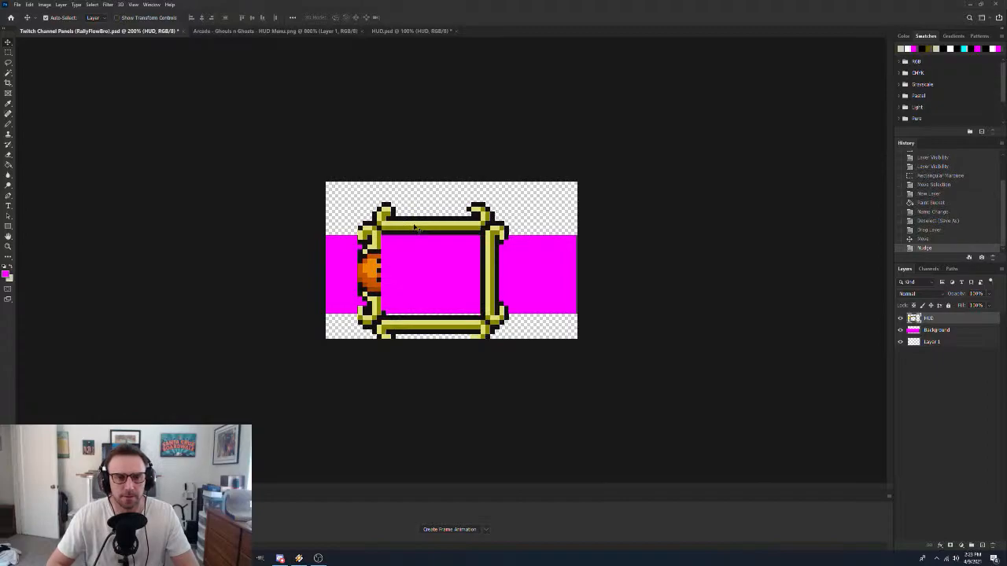
# Revert the frame placement in the Twitch Channel Panels document and undo the 600 percent resize in HUD.psd
pyautogui.click(968, 221)
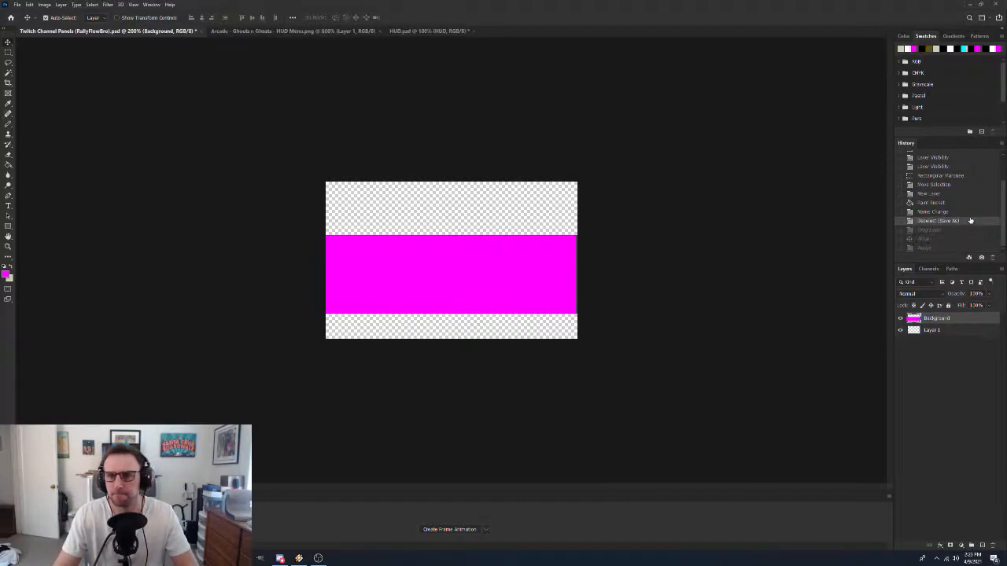
pyautogui.click(429, 31)
pyautogui.hotkey('ctrl', 'z')
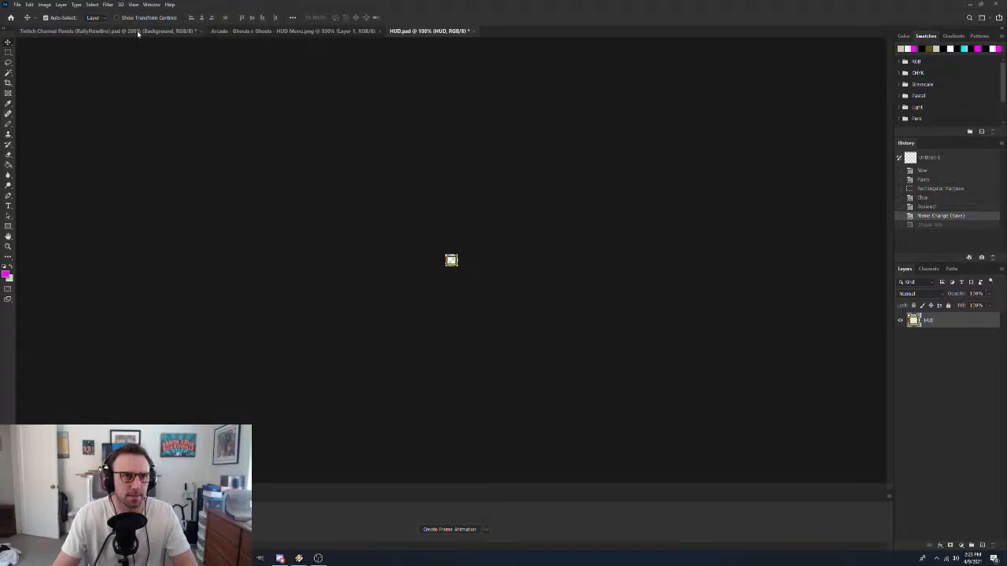
# Resize the HUD.psd image to 400 percent with Nearest Neighbor (hard edges) resampling
pyautogui.click(93, 6)
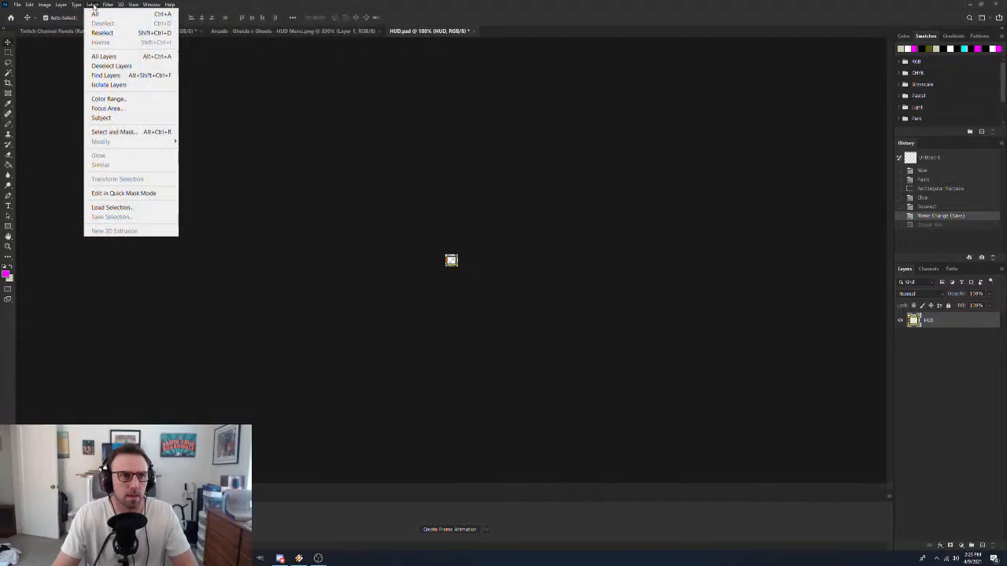
pyautogui.click(93, 6)
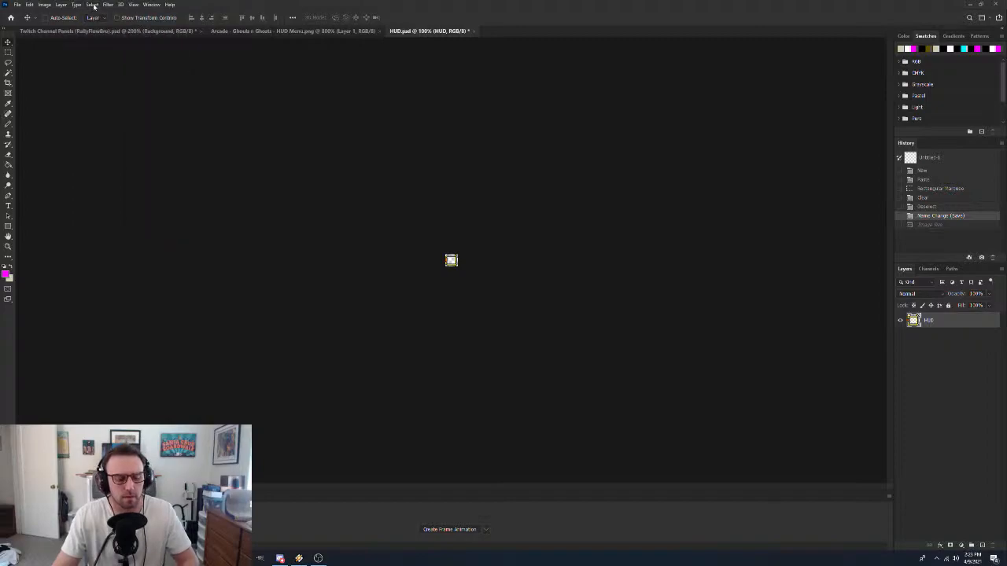
pyautogui.hotkey('ctrl', 'alt', 'i')
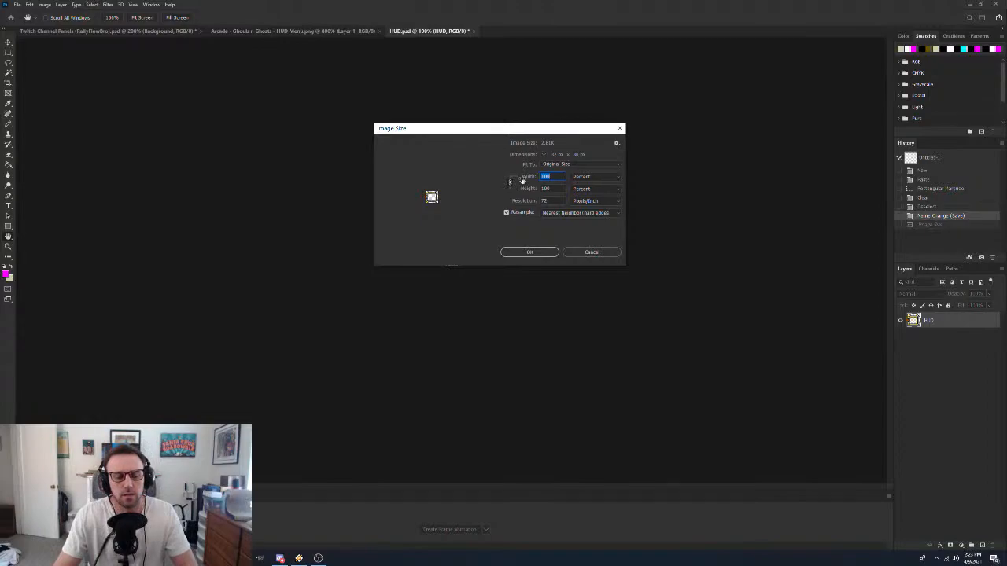
pyautogui.write('400')
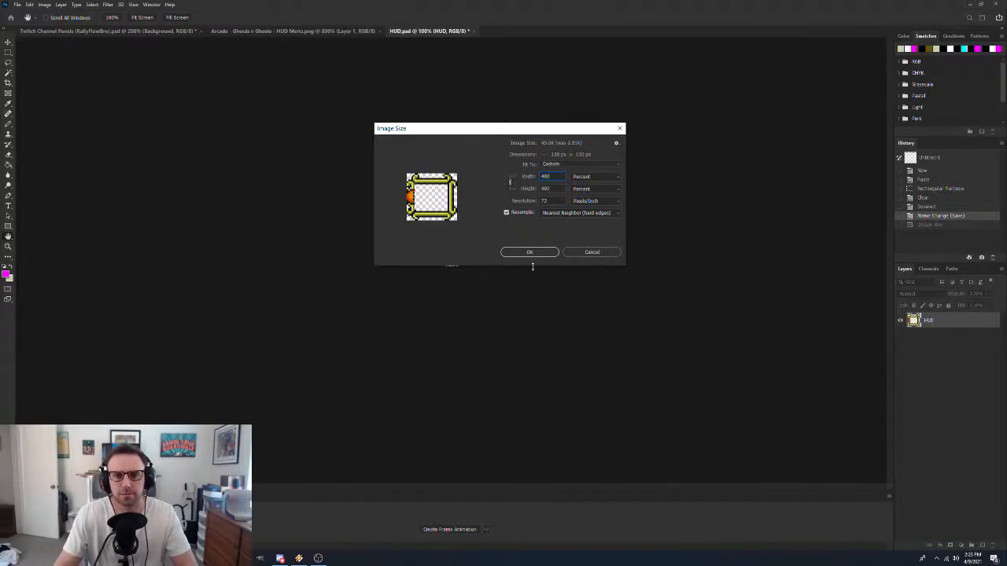
pyautogui.click(529, 251)
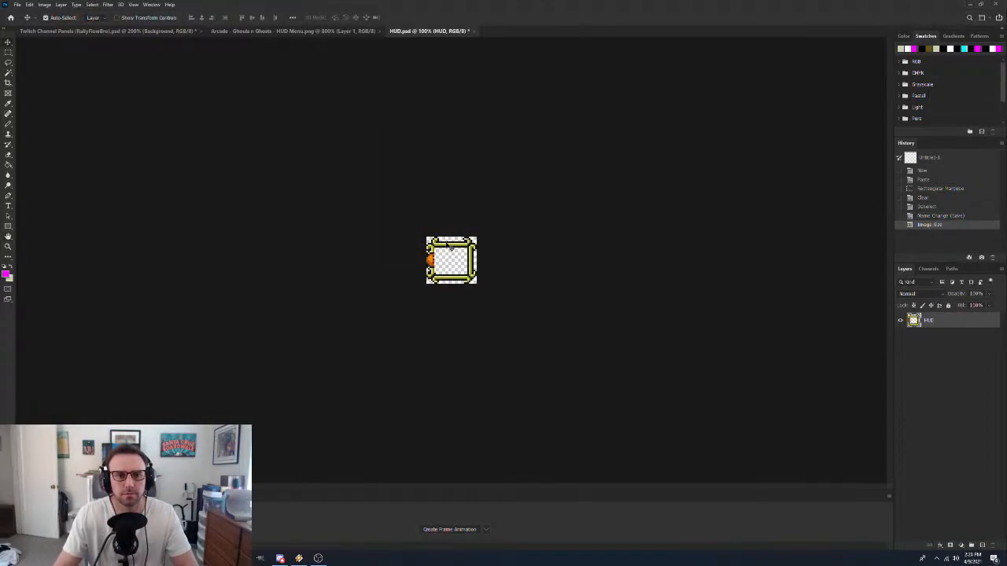
# Place the 400 percent HUD frame in the Twitch Channel Panels document against the canvas's left edge
pyautogui.click(142, 33)
pyautogui.moveTo(142, 33); pyautogui.dragTo(427, 233)
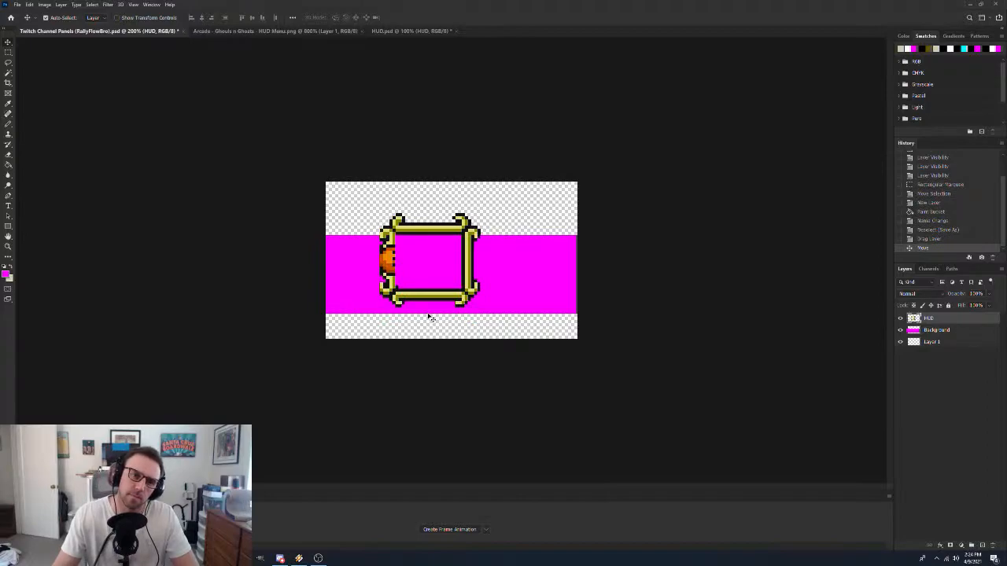
pyautogui.moveTo(389, 259); pyautogui.dragTo(333, 258)
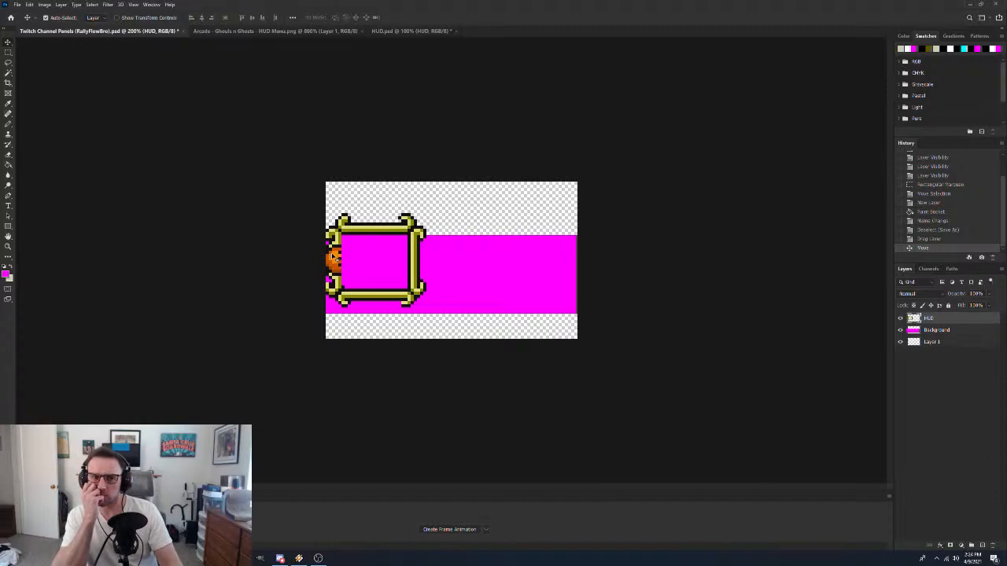
# Resize HUD.psd from its original size to 300 percent with Nearest Neighbor and place the frame over the magenta band in the Twitch Channel Panels document
pyautogui.click(401, 33)
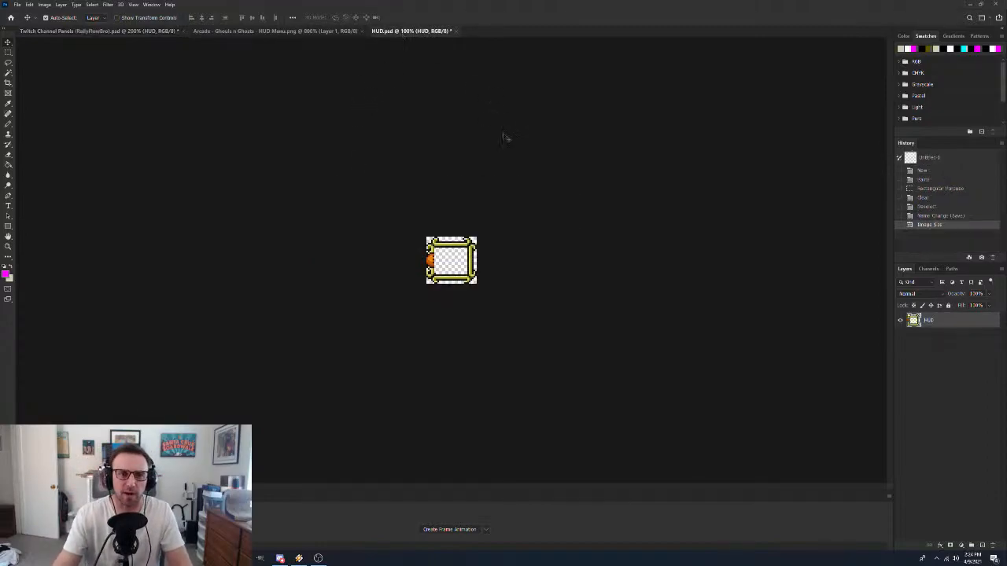
pyautogui.click(976, 217)
pyautogui.hotkey('ctrl', 'alt', 'i')
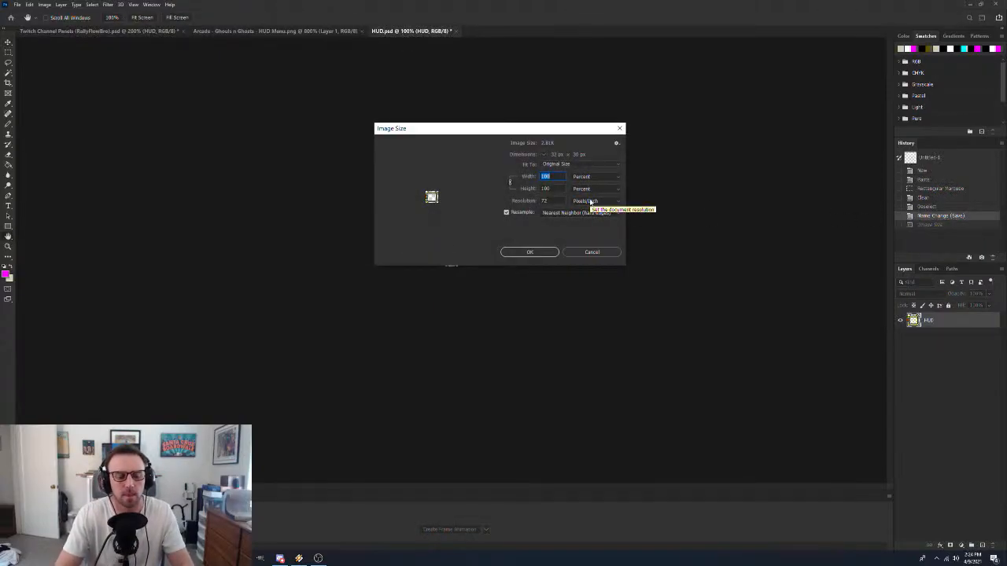
pyautogui.write('300')
pyautogui.click(529, 252)
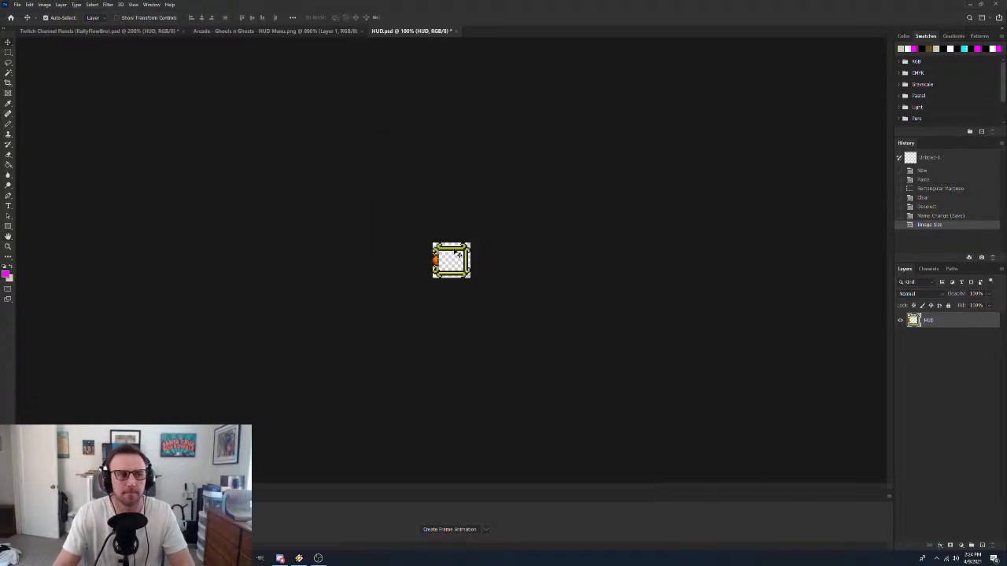
pyautogui.moveTo(457, 249); pyautogui.dragTo(469, 231)
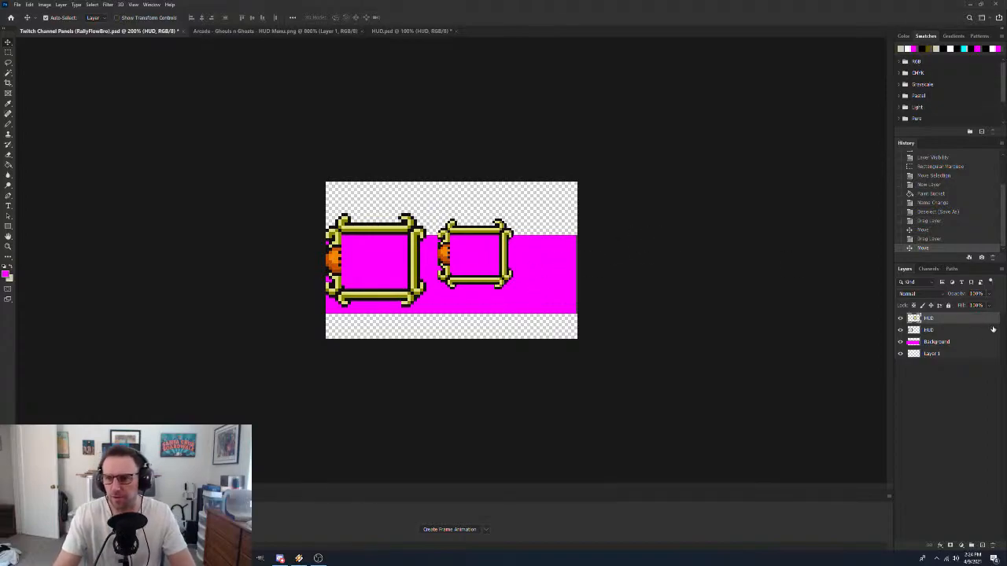
# Delete the larger 400 percent HUD frame's layer from the Twitch Channel Panels document
pyautogui.click(899, 331)
pyautogui.click(899, 330)
pyautogui.rightClick(951, 331)
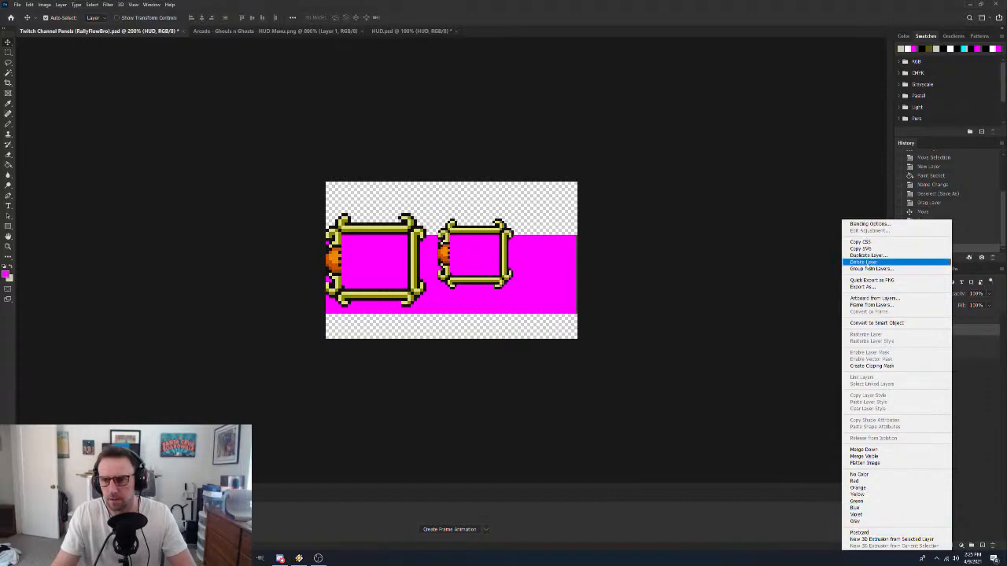
pyautogui.click(865, 262)
pyautogui.press('Return')
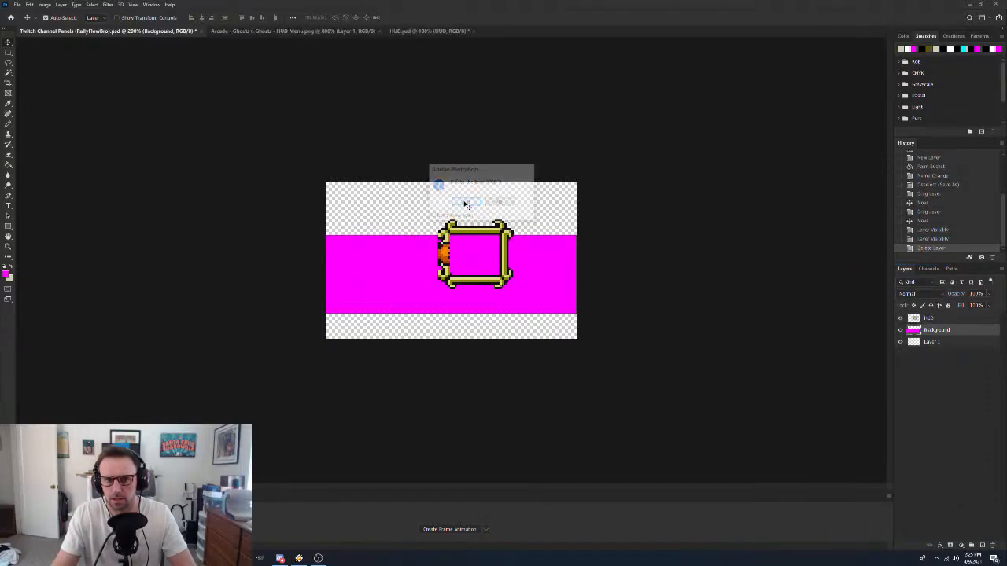
# Rename the remaining HUD layer to HUD_300%
pyautogui.doubleClick(930, 317)
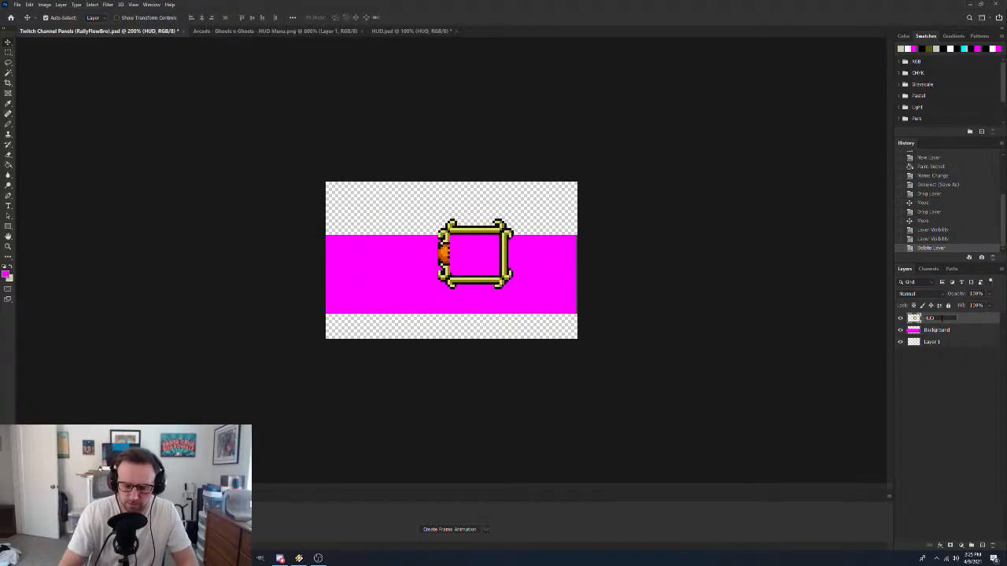
pyautogui.write('_30')
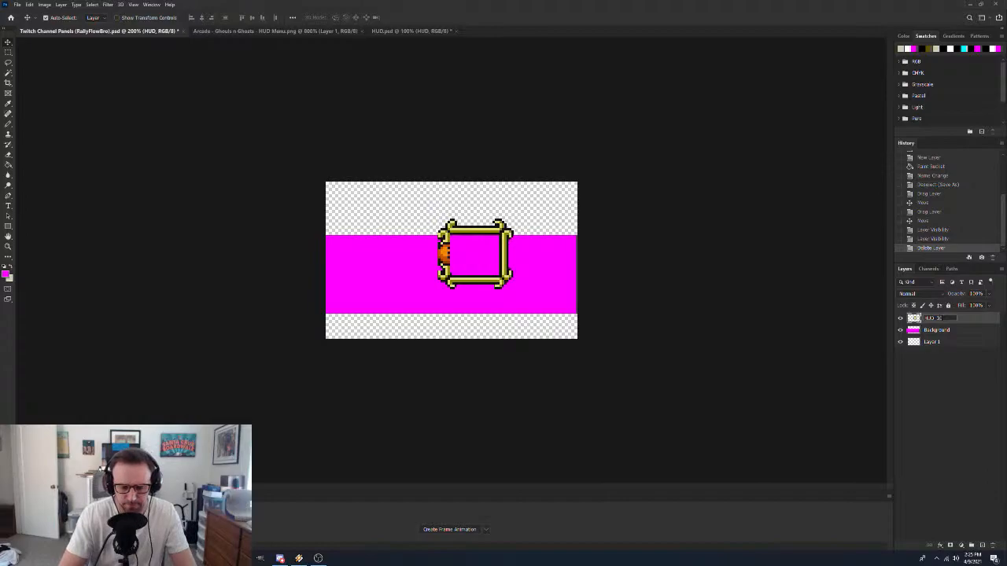
pyautogui.write('0')
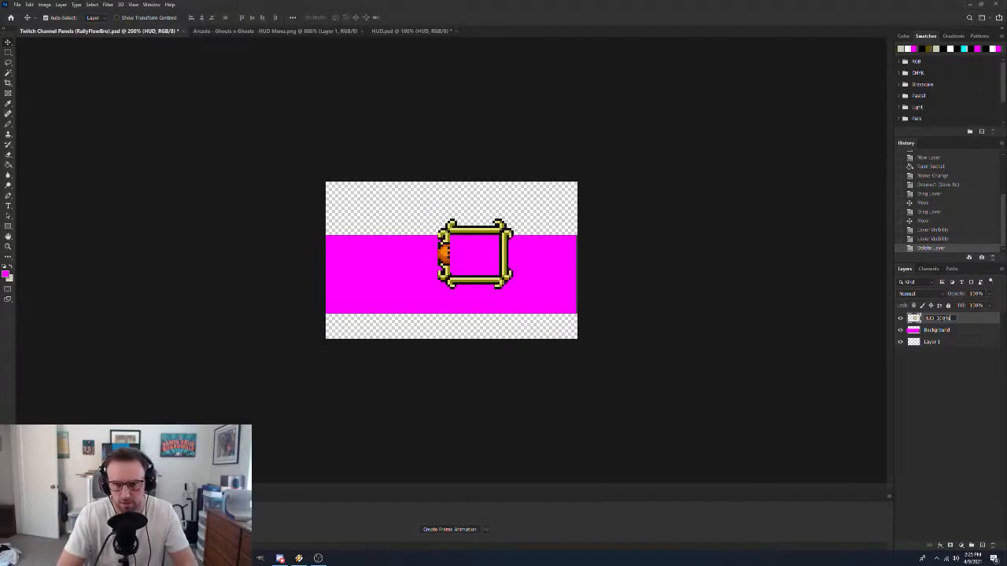
pyautogui.press('Return')
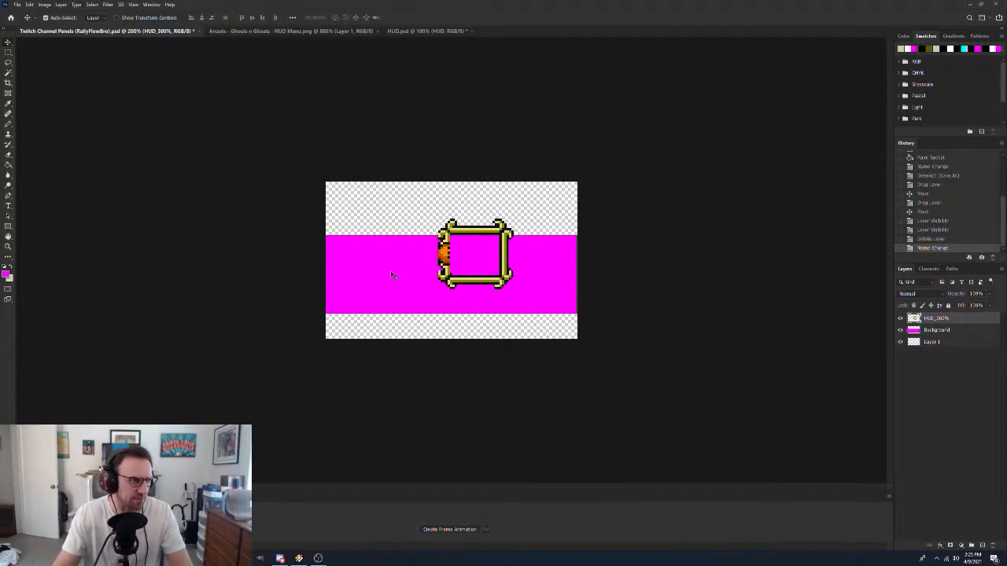
# Rename the magenta Background layer to Background_320 x 100
pyautogui.doubleClick(937, 331)
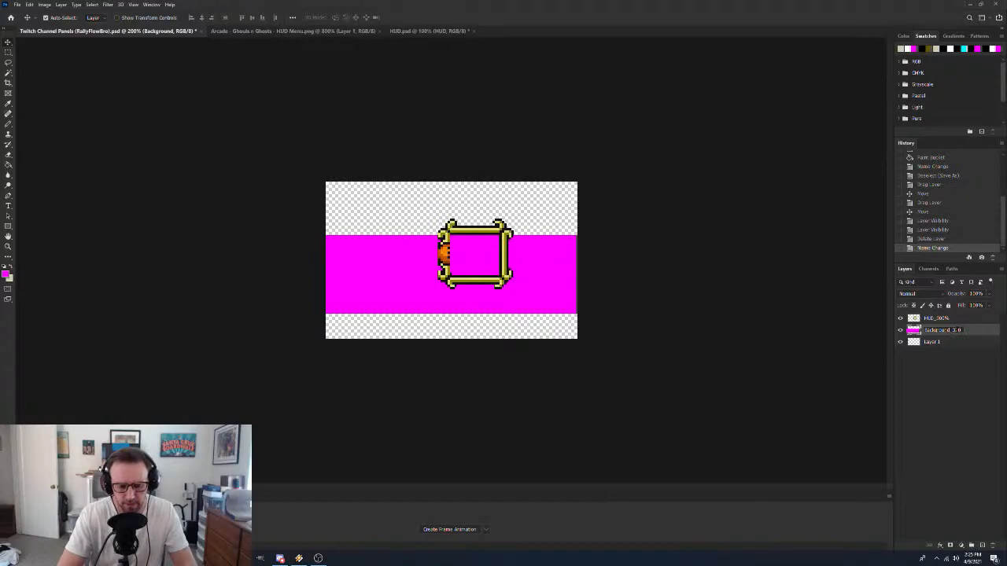
pyautogui.write('_320x')
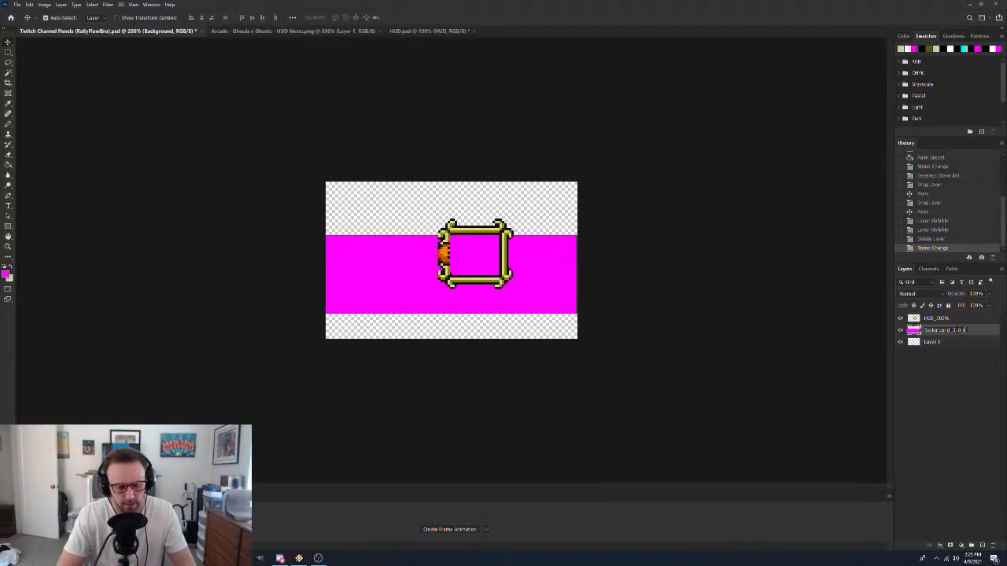
pyautogui.write('18')
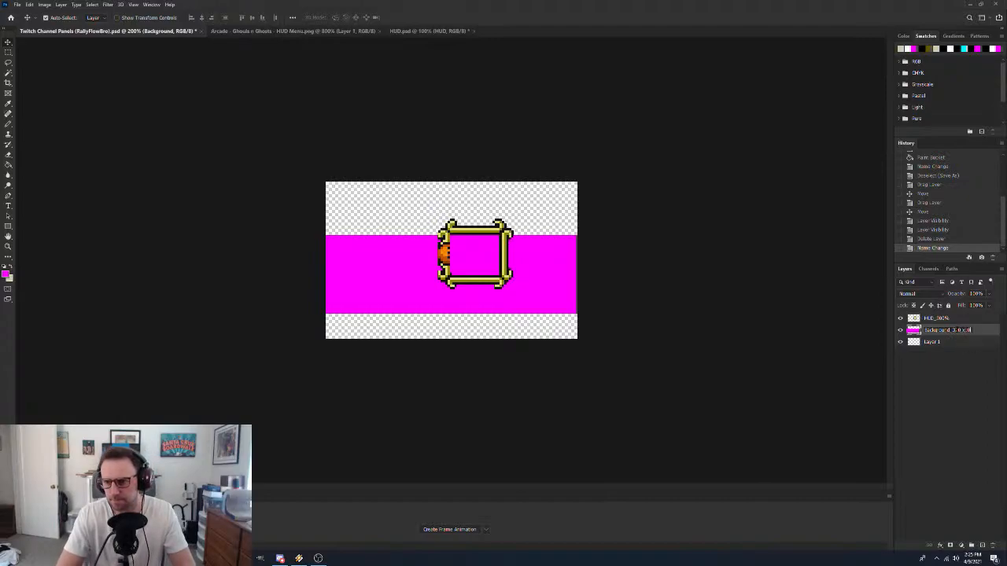
pyautogui.press('BackSpace')
pyautogui.press('BackSpace')
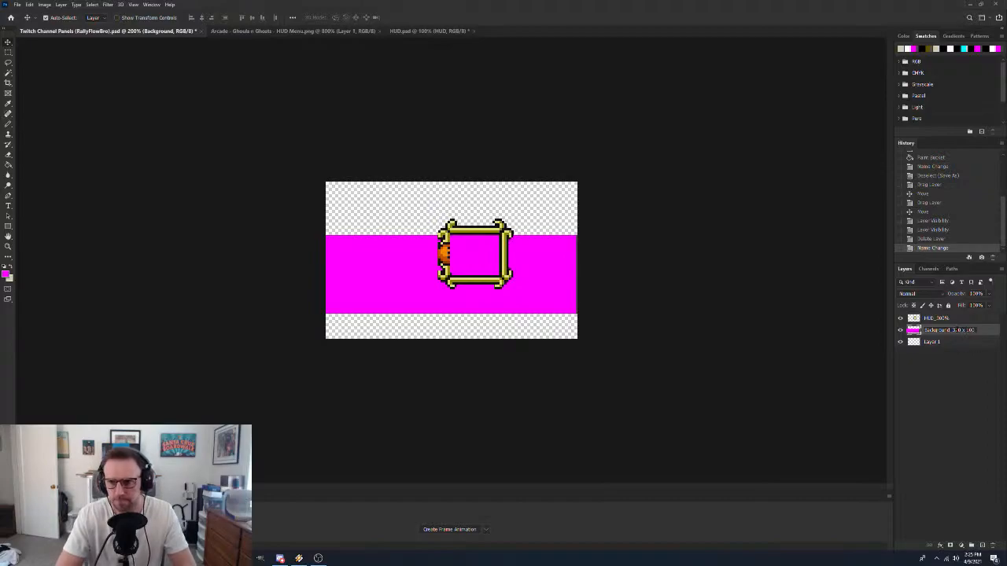
pyautogui.press('Return')
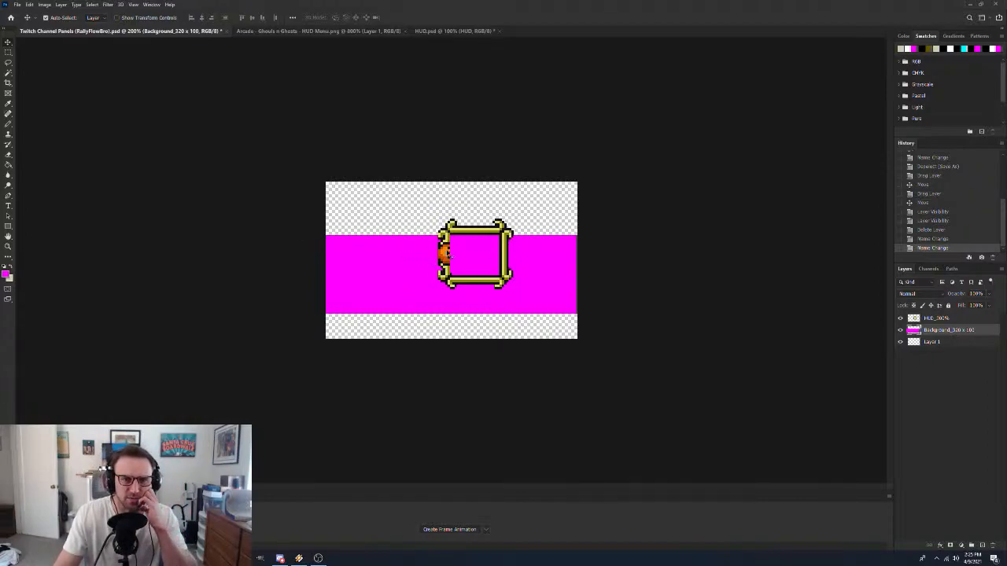
# Reposition the HUD frame so it sits within the height of the magenta band, slightly left of the band's centre
pyautogui.moveTo(453, 229); pyautogui.dragTo(414, 250)
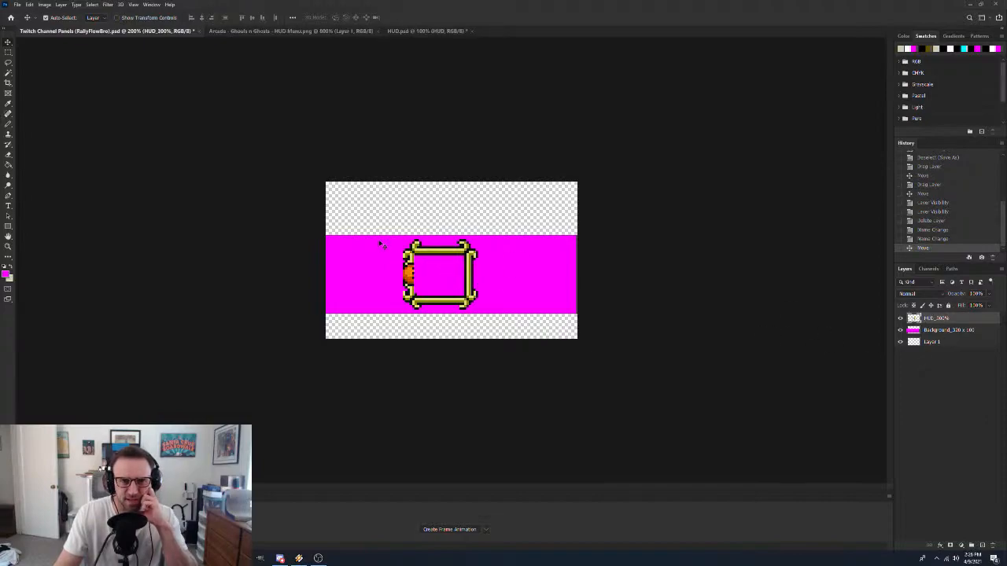
pyautogui.moveTo(411, 269); pyautogui.dragTo(378, 232)
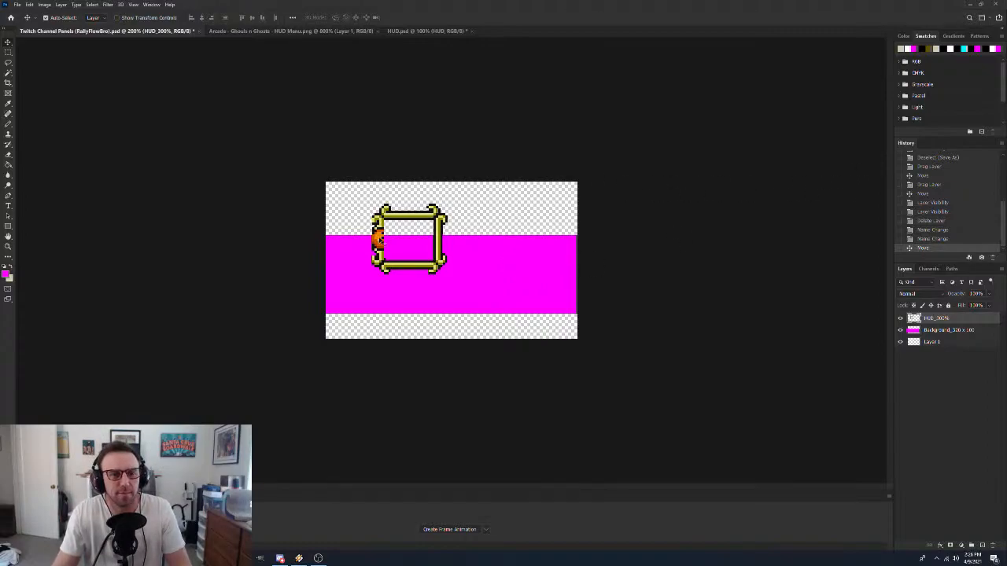
pyautogui.moveTo(375, 220); pyautogui.dragTo(446, 251)
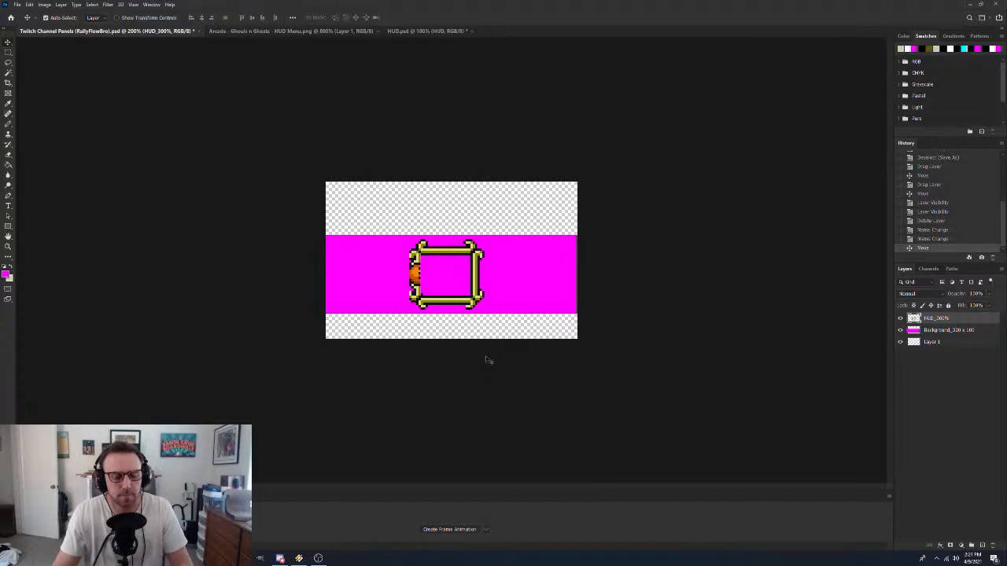
# Hide the Background_320 x 100 layer, then cut the HUD frame's top section onto its own layer and move it well above the rest
pyautogui.press('z')
pyautogui.click(427, 304)
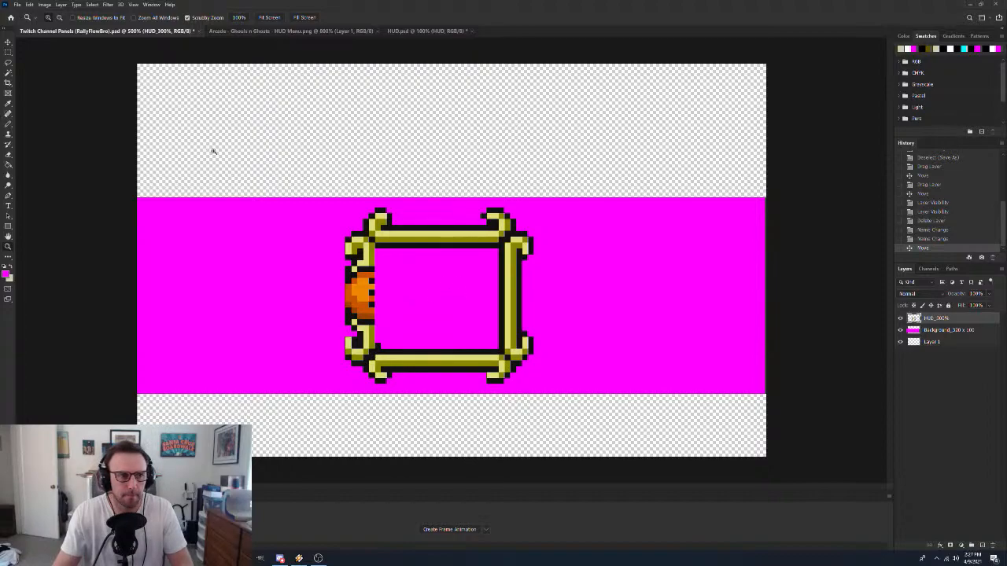
pyautogui.click(10, 53)
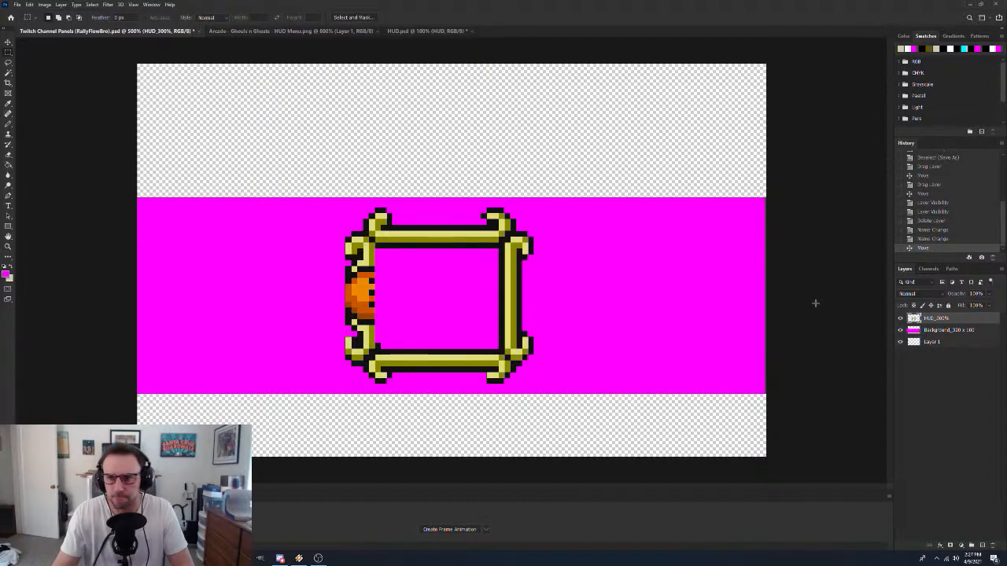
pyautogui.click(900, 331)
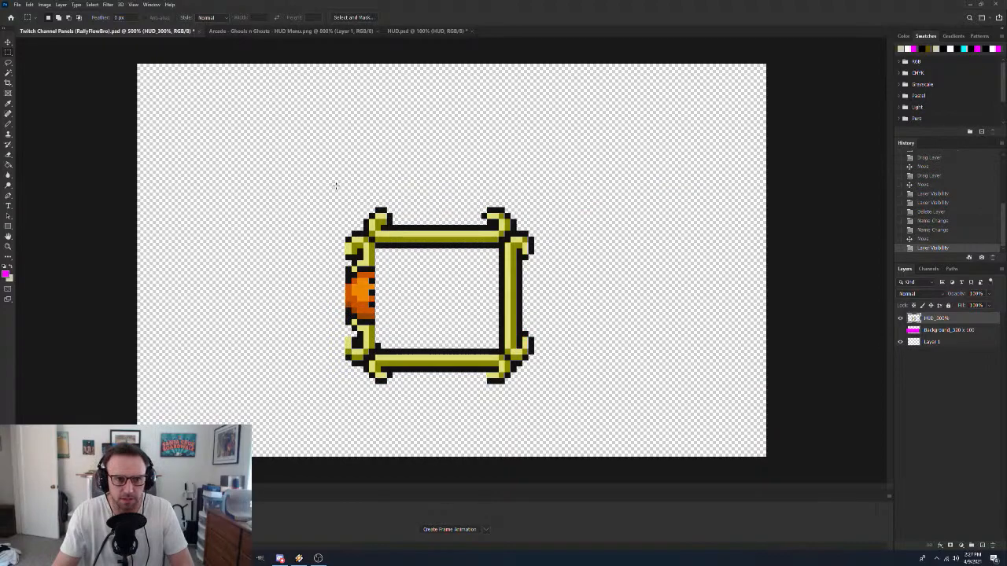
pyautogui.moveTo(319, 175); pyautogui.dragTo(552, 259)
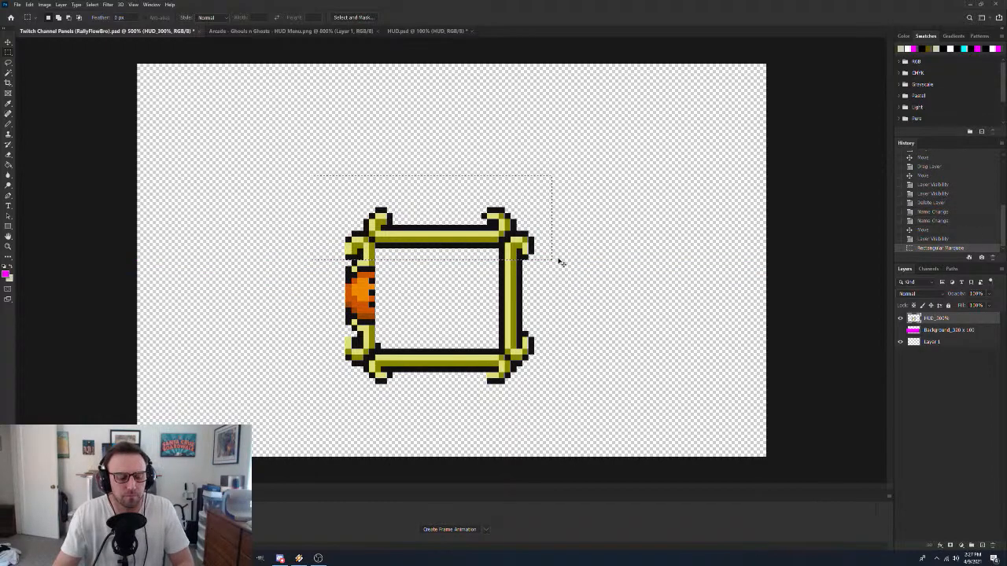
pyautogui.hotkey('ctrl', 'x')
pyautogui.hotkey('ctrl', 'v')
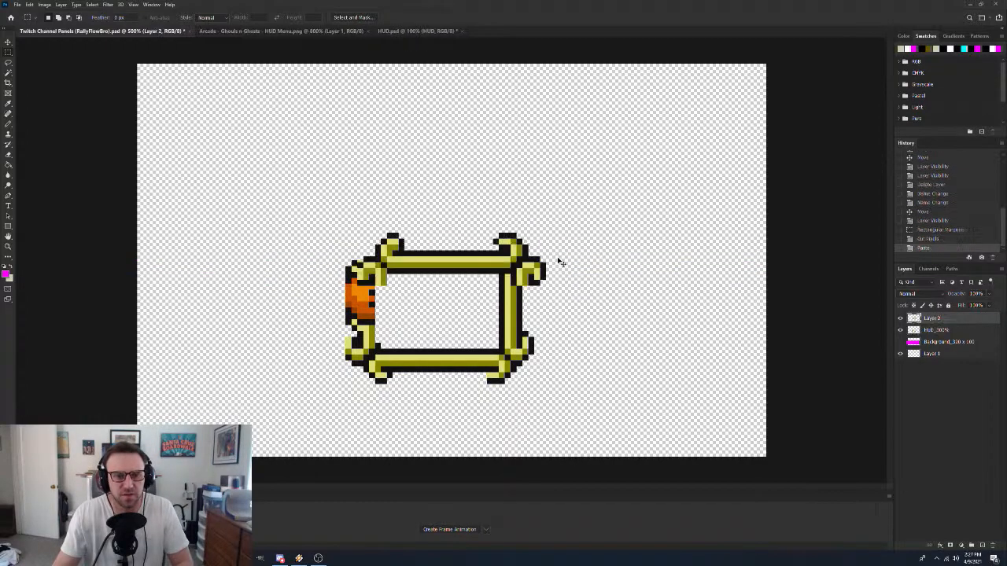
pyautogui.press('v')
pyautogui.moveTo(441, 268); pyautogui.dragTo(427, 146)
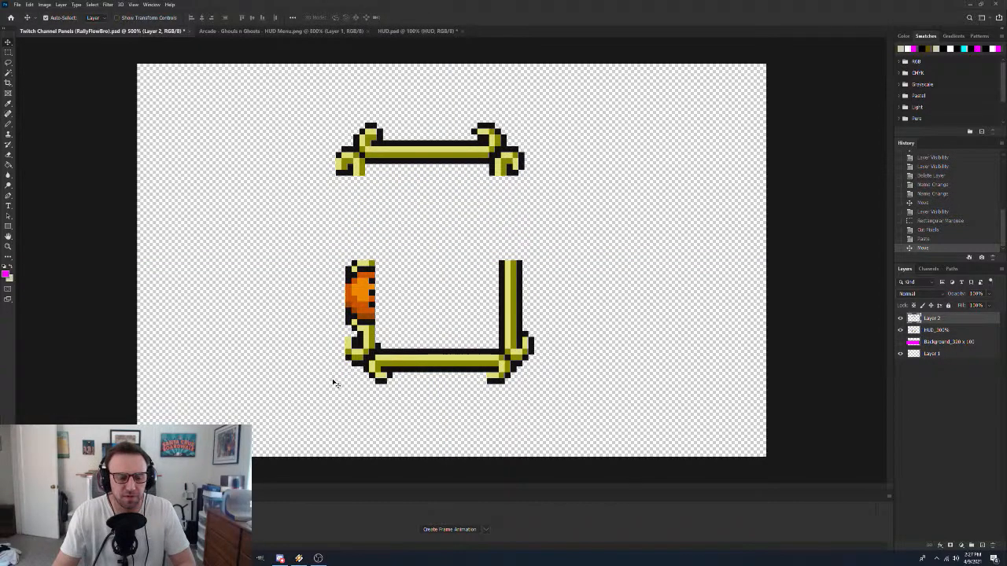
# Cut the frame's bottom section from the HUD_300% layer onto its own layer and place it back beneath the side pieces
pyautogui.press('m')
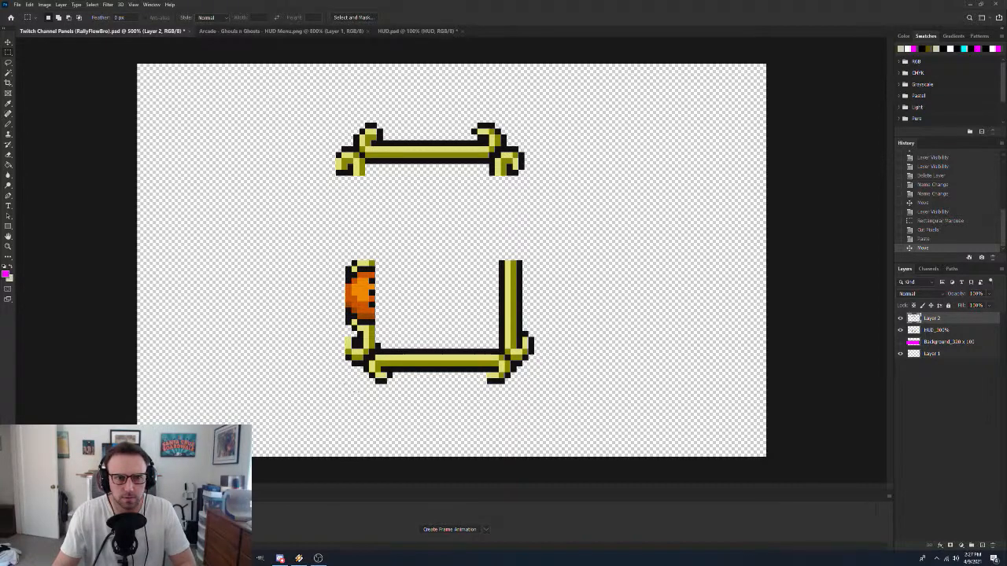
pyautogui.moveTo(318, 432); pyautogui.dragTo(572, 337)
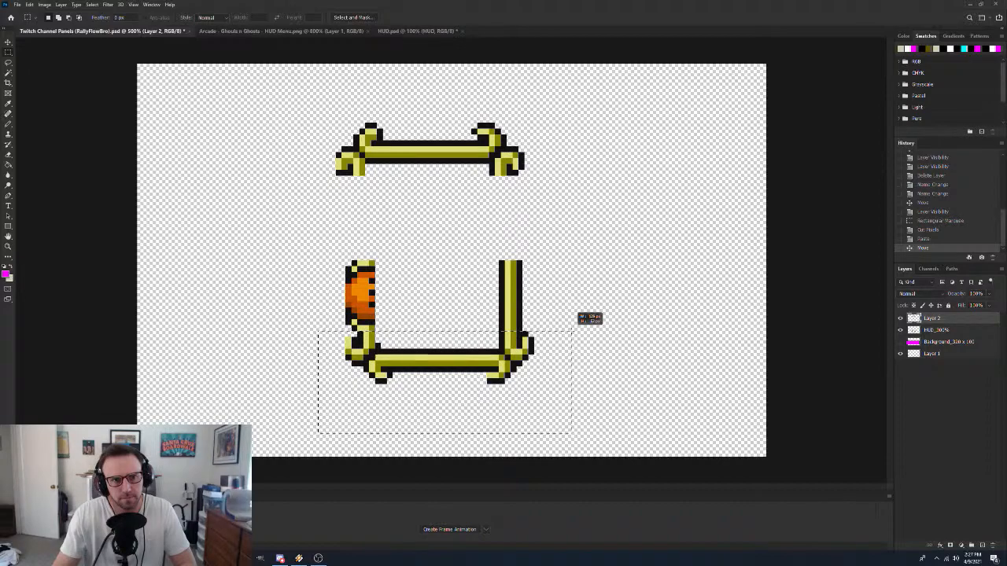
pyautogui.moveTo(572, 331); pyautogui.dragTo(572, 331)
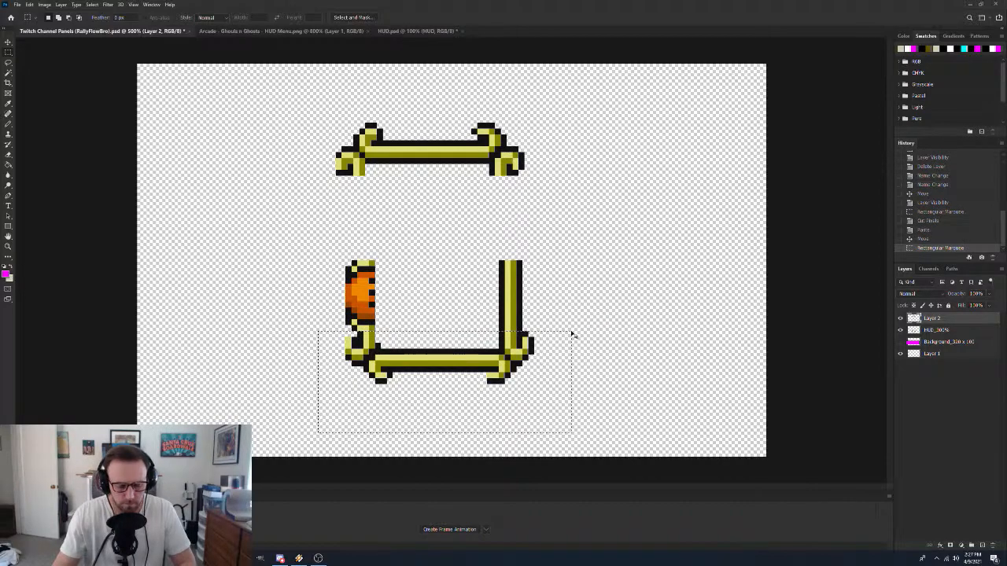
pyautogui.hotkey('ctrl', 'x')
pyautogui.click(498, 200)
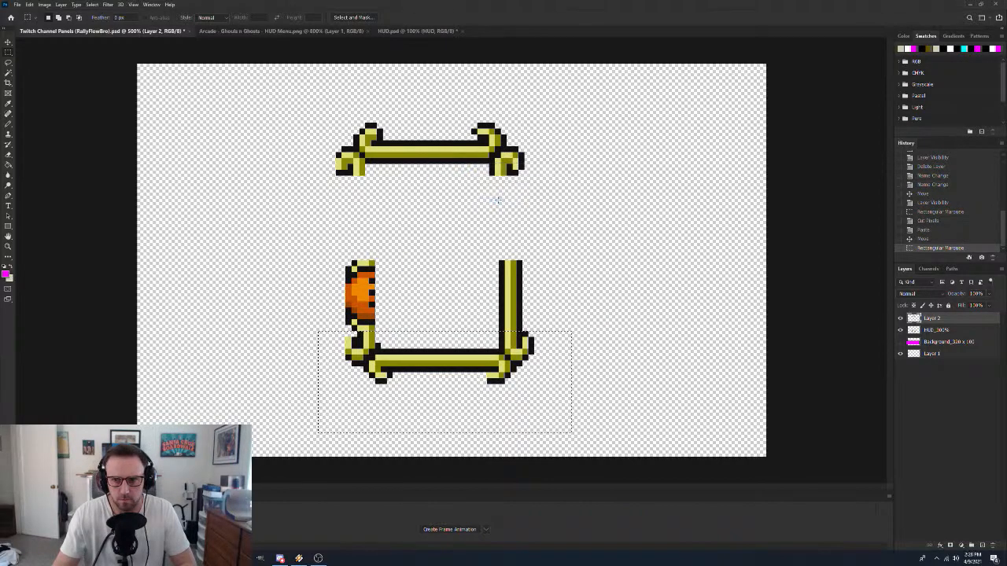
pyautogui.keyDown('ctrl'); pyautogui.click(360, 298); pyautogui.keyUp('ctrl')
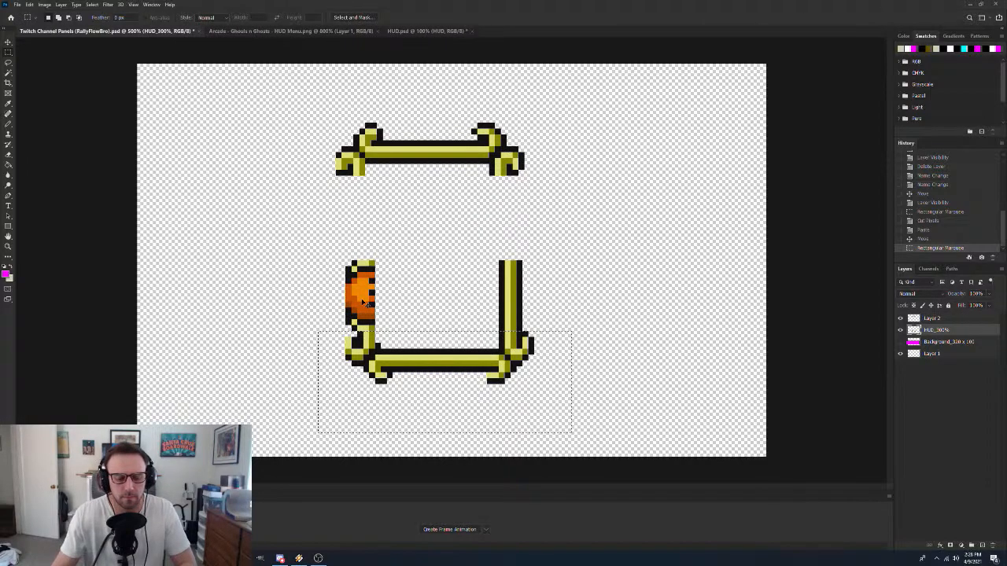
pyautogui.hotkey('ctrl', 'v')
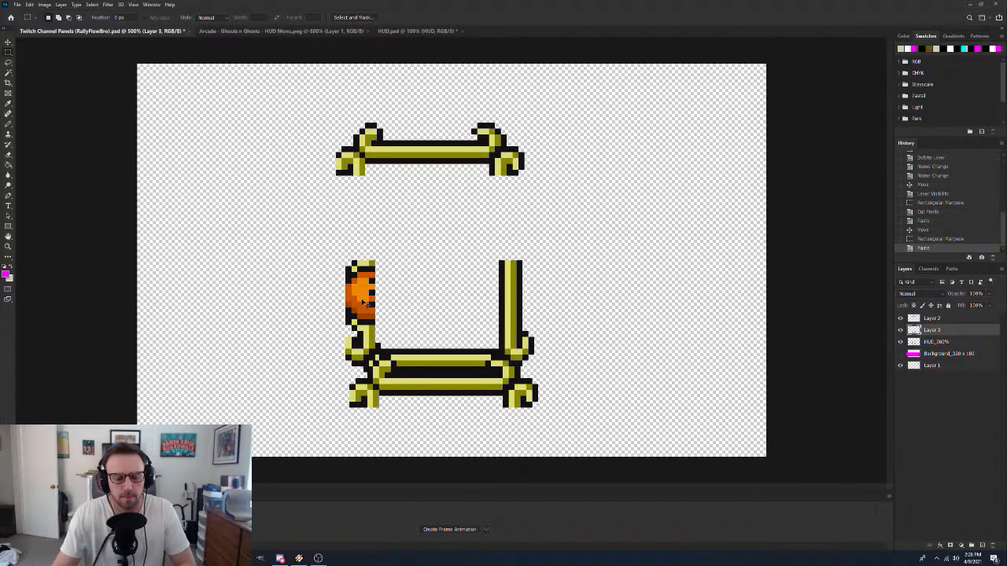
pyautogui.hotkey('ctrl', 'z')
pyautogui.hotkey('ctrl', 'x')
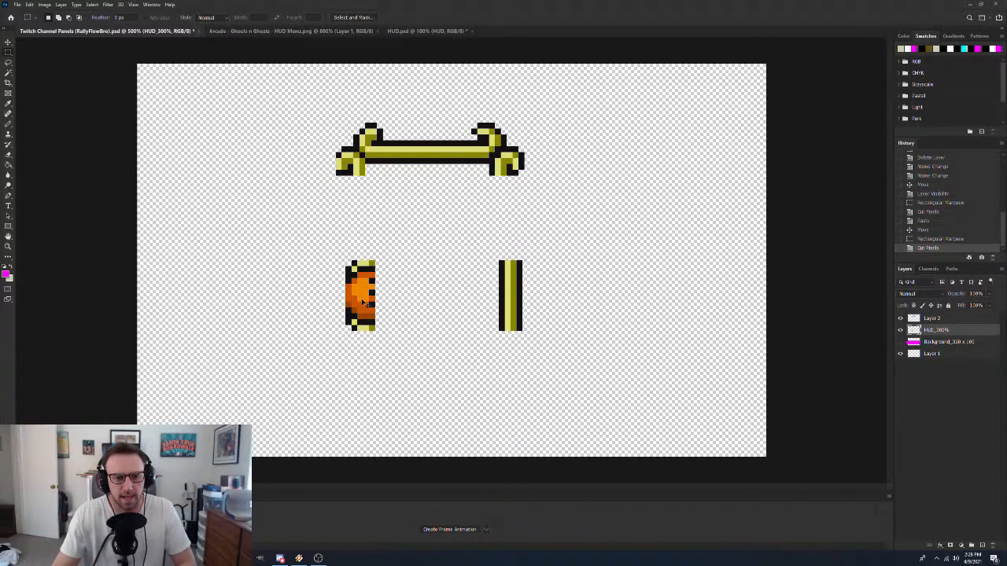
pyautogui.hotkey('ctrl', 'v')
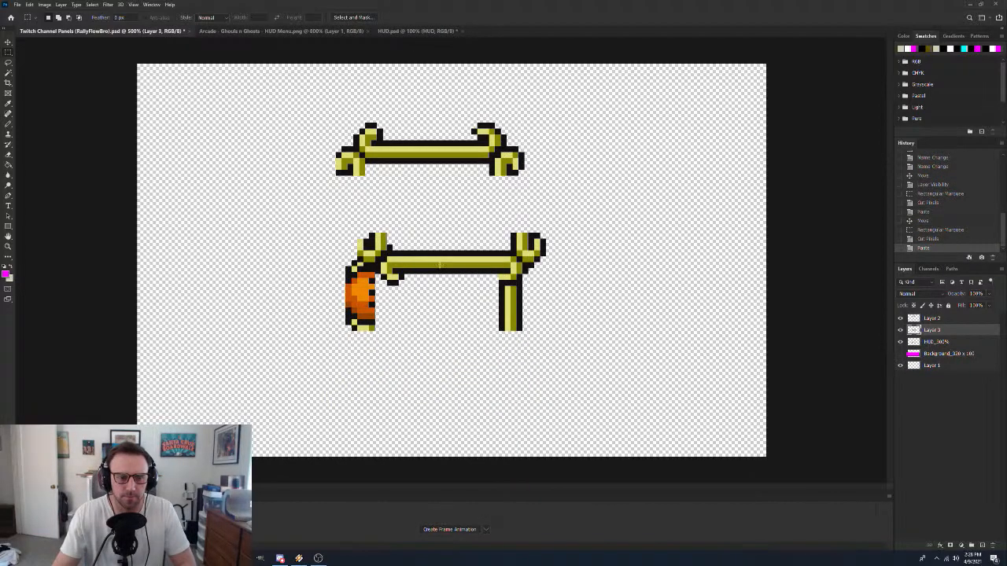
pyautogui.press('v')
pyautogui.moveTo(440, 266); pyautogui.dragTo(426, 363)
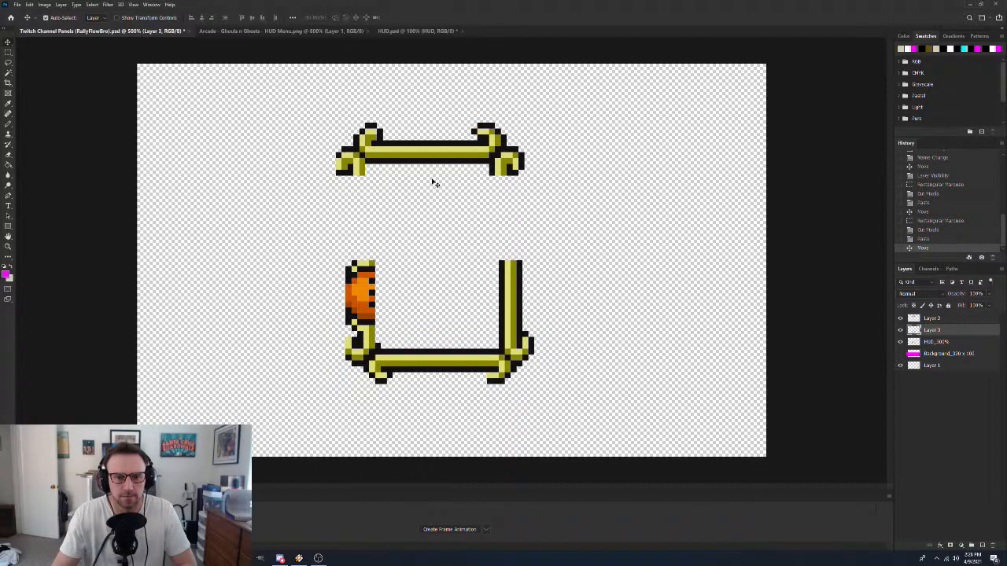
# Align the top and bottom frame sections with the side pieces, leaving a small equal gap at each joint
pyautogui.moveTo(429, 155); pyautogui.dragTo(439, 240)
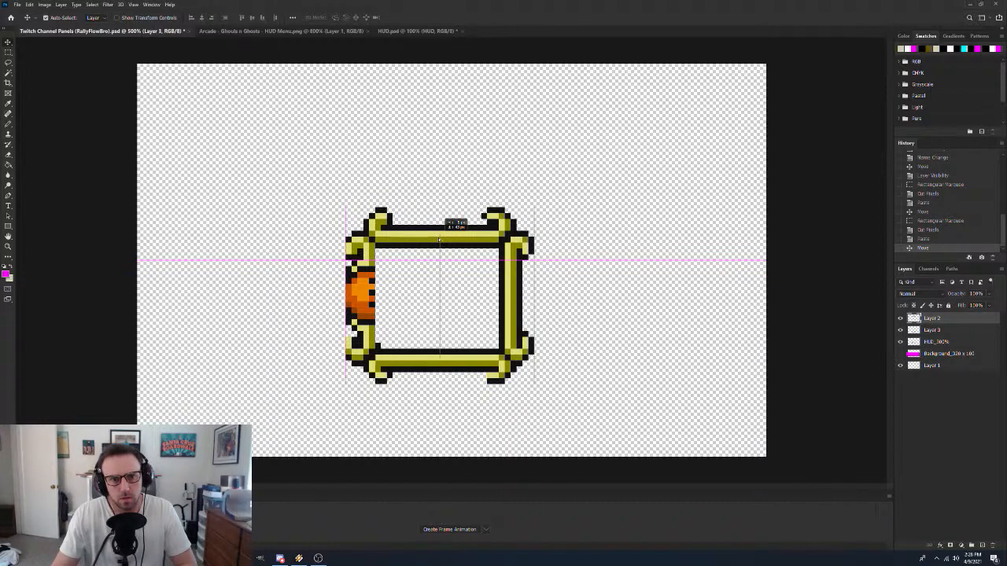
pyautogui.moveTo(439, 240); pyautogui.dragTo(438, 234)
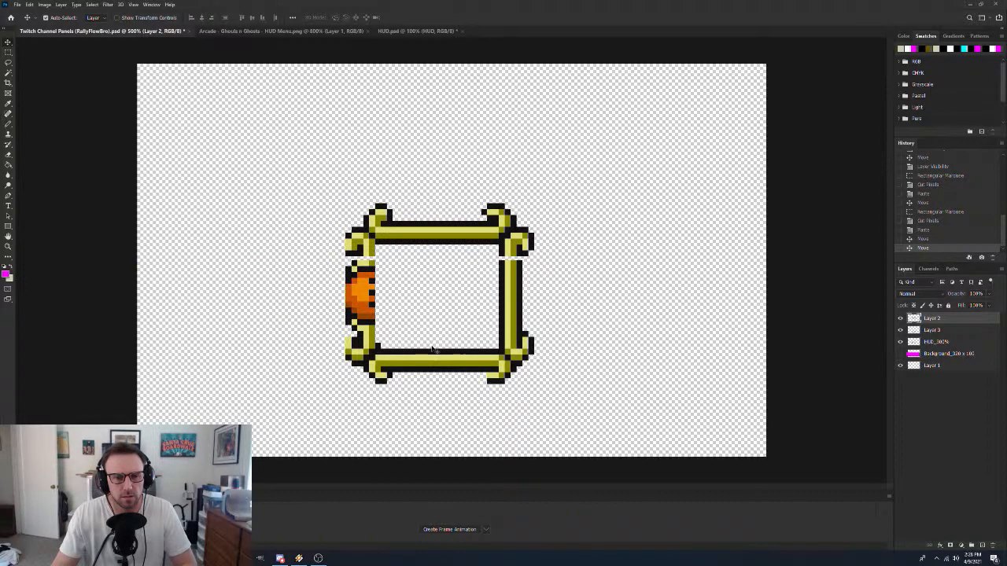
pyautogui.moveTo(434, 359); pyautogui.dragTo(434, 365)
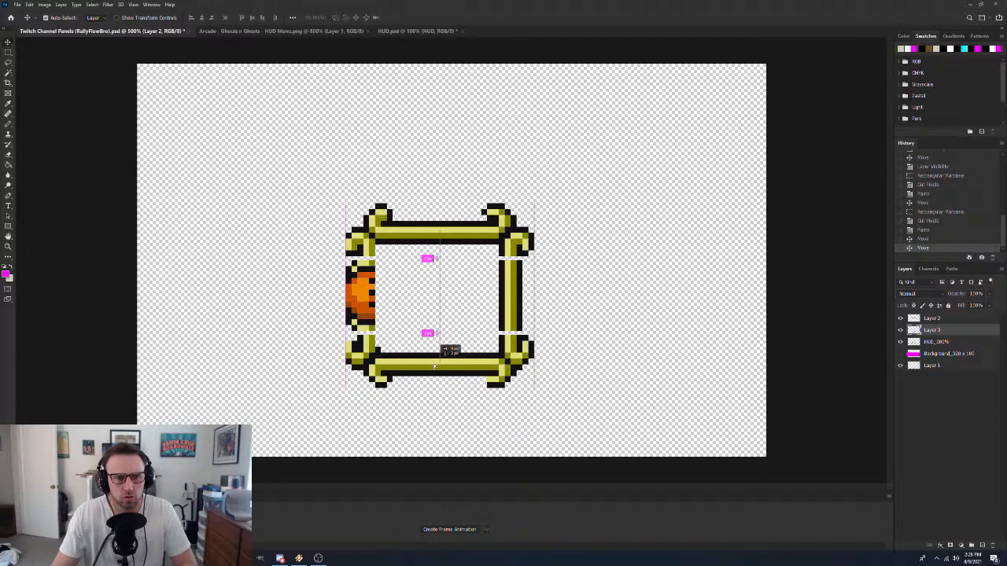
pyautogui.moveTo(433, 365); pyautogui.dragTo(433, 365)
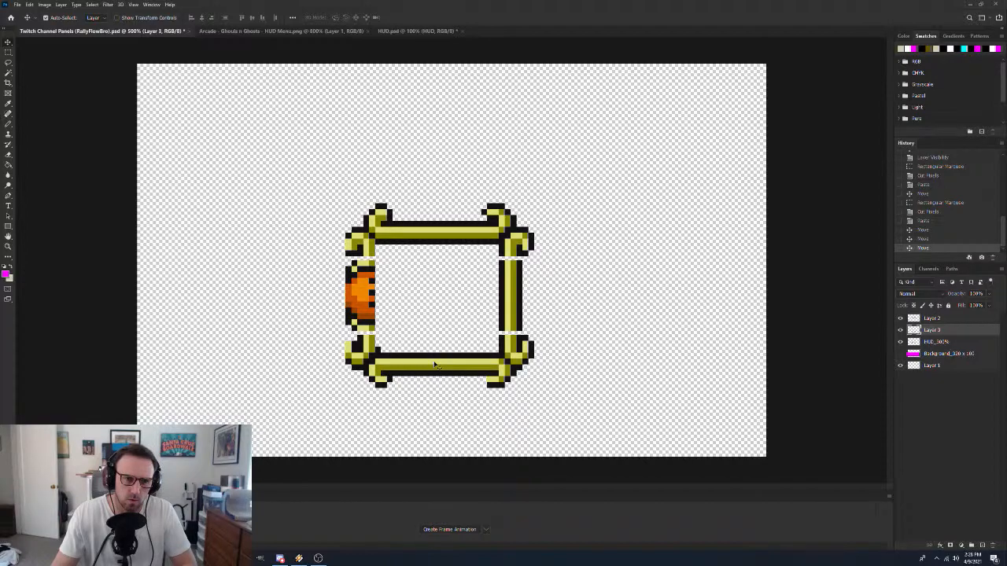
# Cut the top section's left corner onto its own layer, place it at the canvas's left edge and show the magenta background again
pyautogui.moveTo(424, 231); pyautogui.dragTo(424, 183)
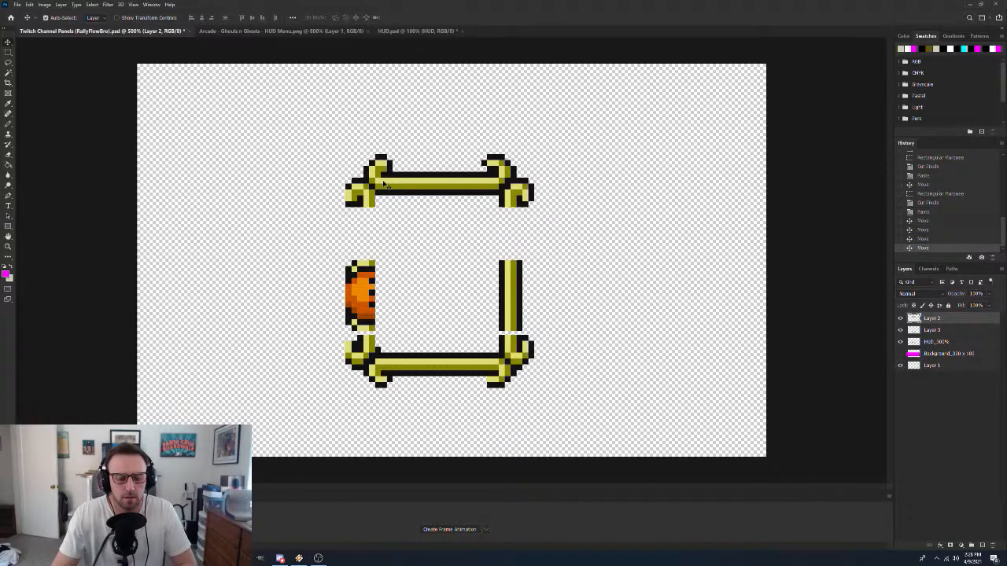
pyautogui.press('m')
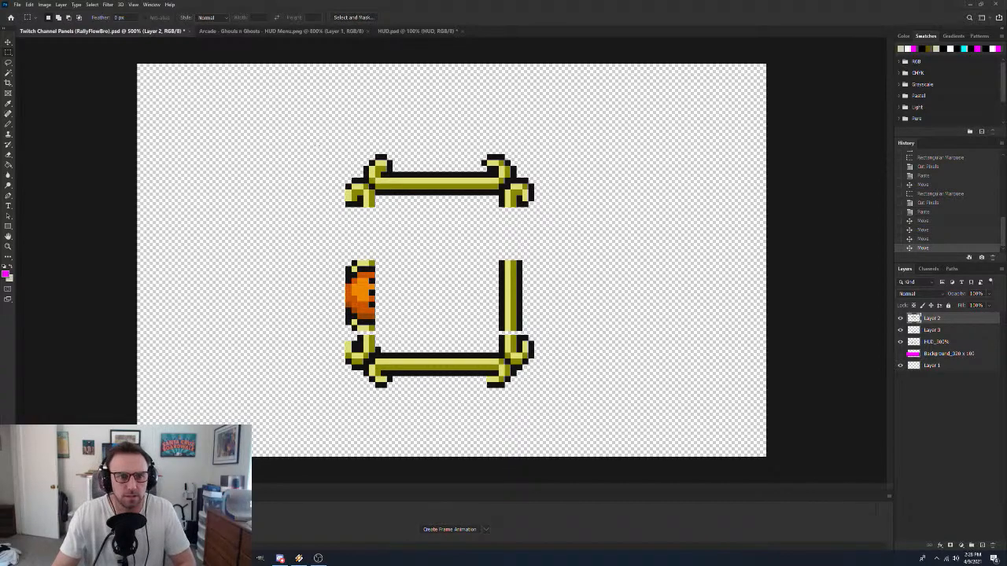
pyautogui.moveTo(299, 132); pyautogui.dragTo(393, 217)
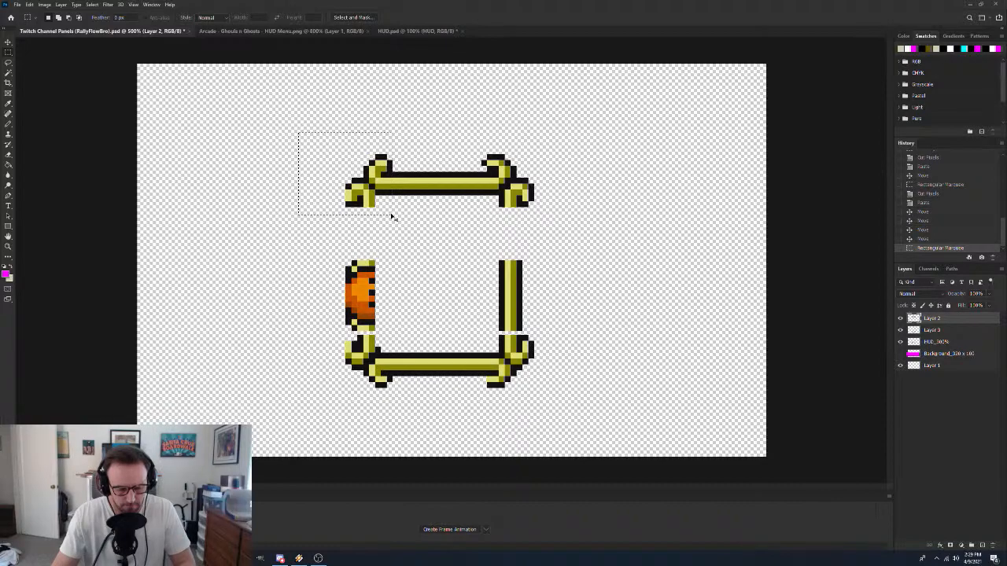
pyautogui.hotkey('ctrl', 'x')
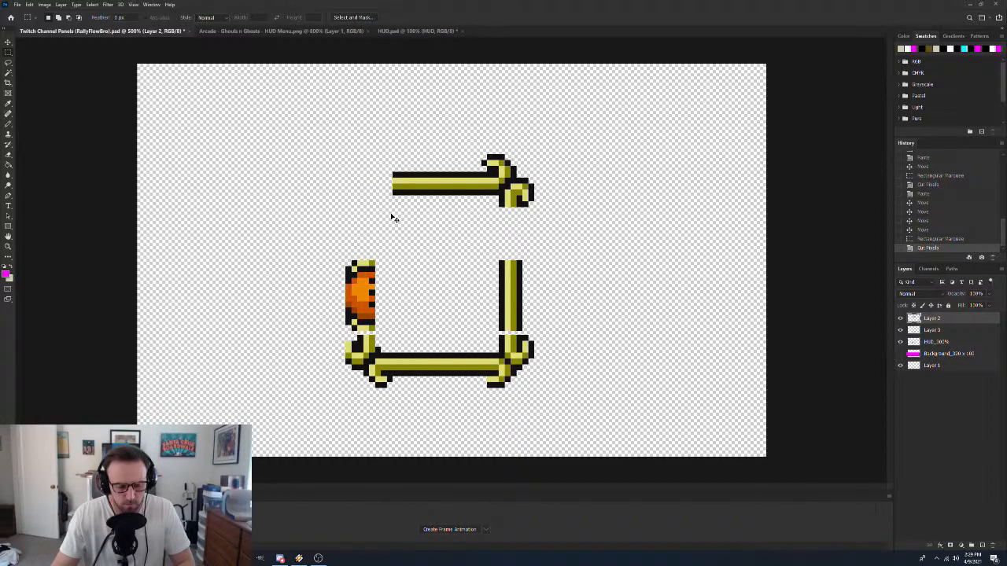
pyautogui.hotkey('ctrl', 'v')
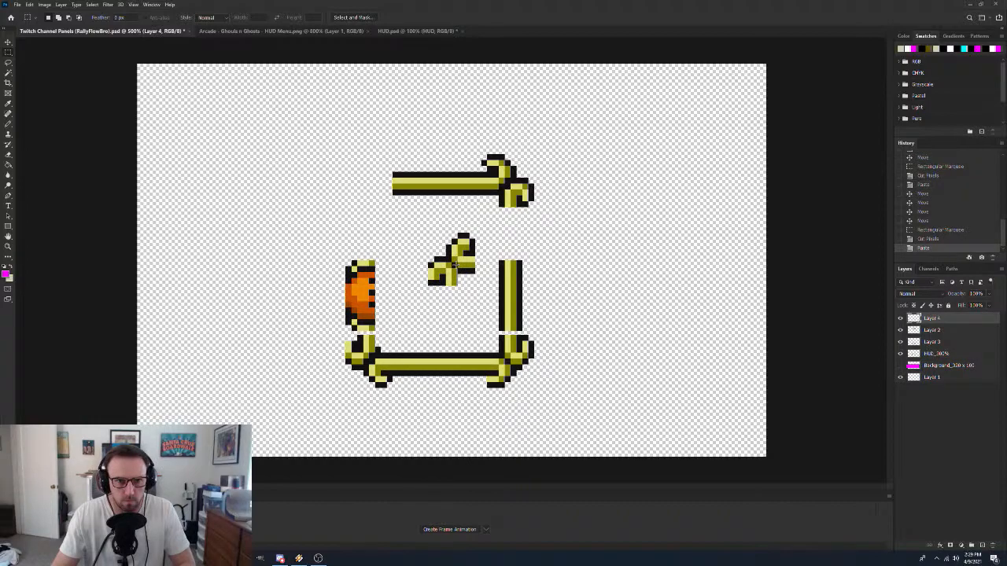
pyautogui.press('v')
pyautogui.moveTo(453, 264); pyautogui.dragTo(173, 182)
pyautogui.click(901, 365)
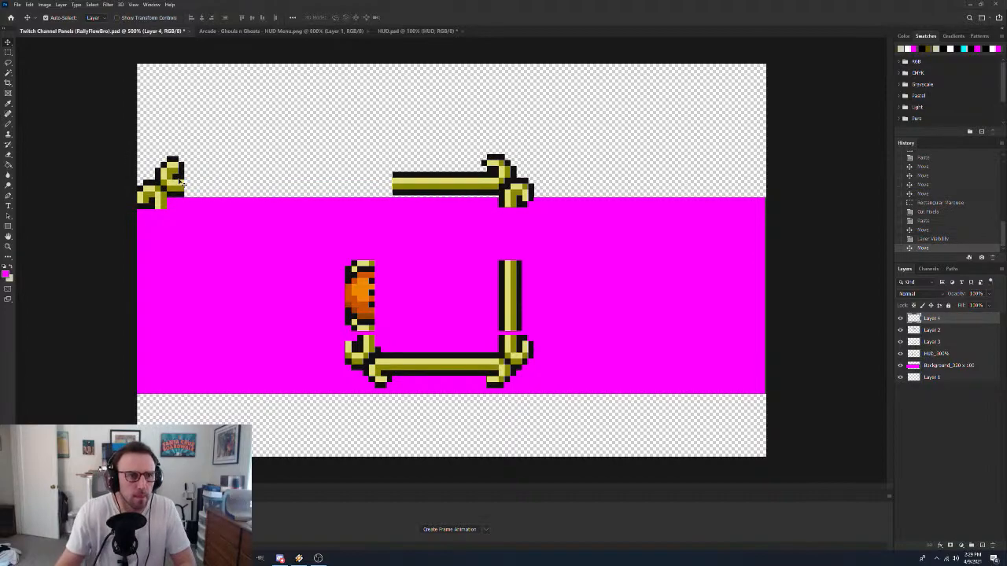
pyautogui.moveTo(155, 196); pyautogui.dragTo(153, 194)
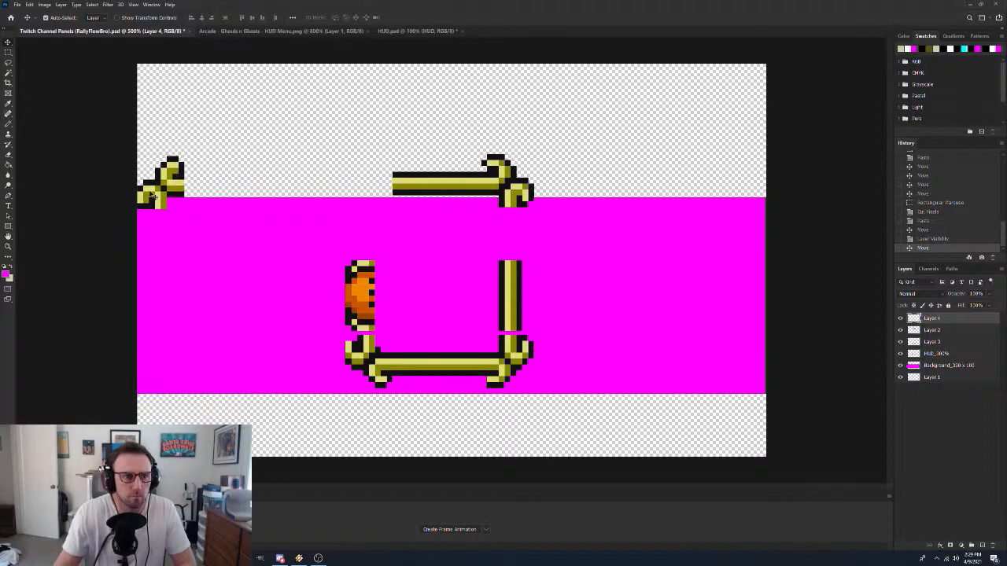
# Cut the top section's right corner onto its own layer and place it at the magenta band's upper right corner, level with the left one
pyautogui.click(486, 193)
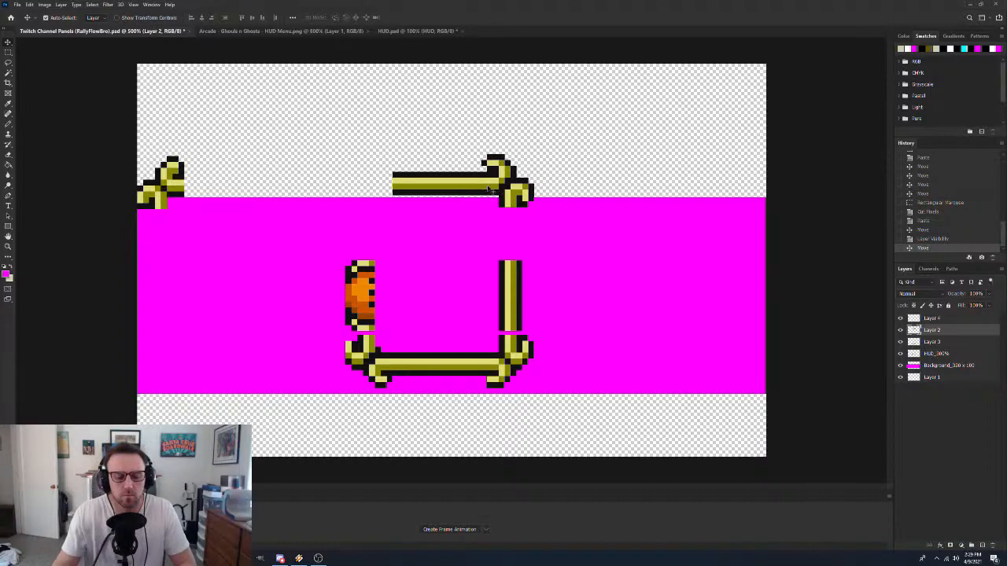
pyautogui.press('m')
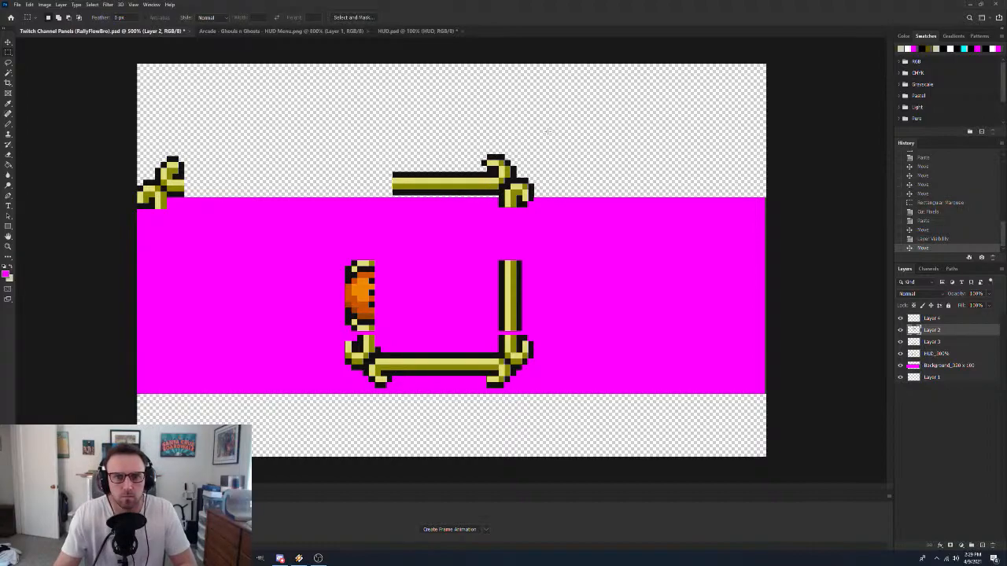
pyautogui.moveTo(546, 126); pyautogui.dragTo(482, 221)
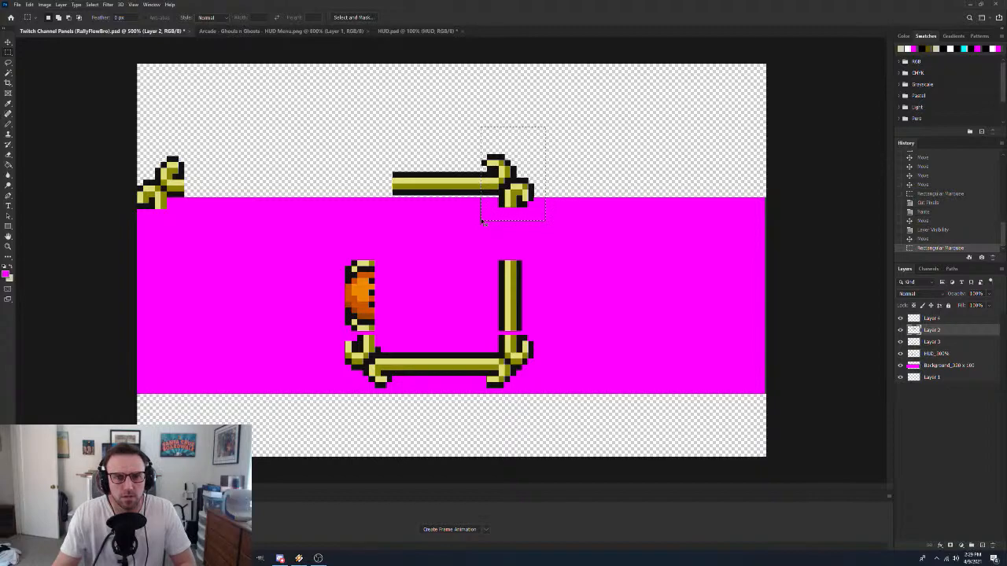
pyautogui.hotkey('ctrl', 'x')
pyautogui.hotkey('ctrl', 'v')
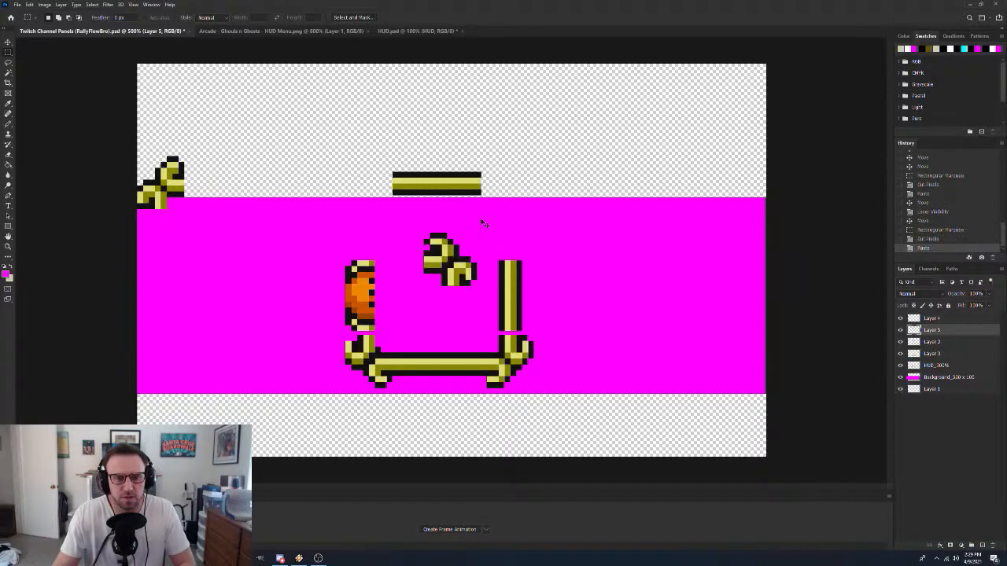
pyautogui.press('v')
pyautogui.moveTo(447, 258); pyautogui.dragTo(734, 185)
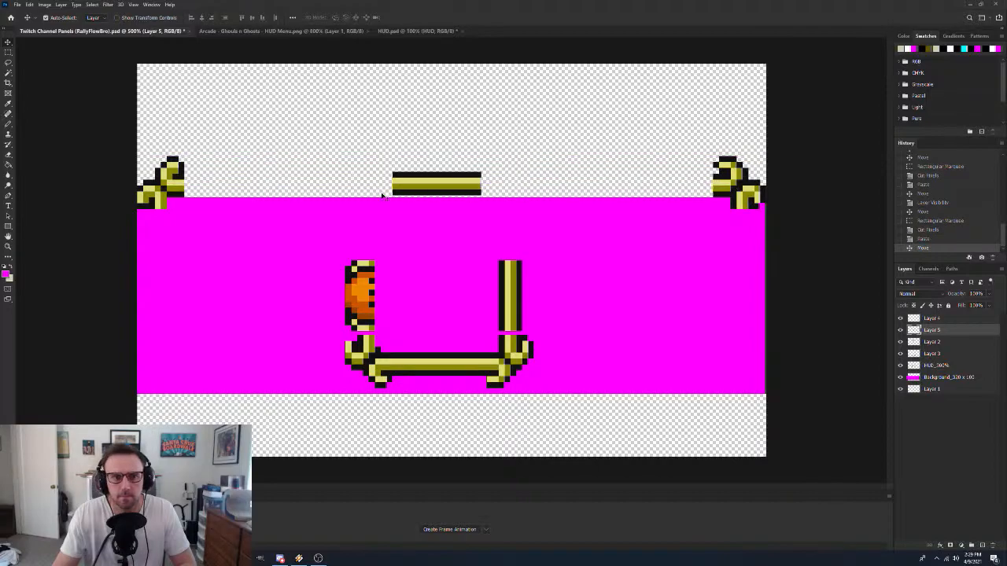
# Move the top bar segment clear of the band, duplicate it, place the copy end to end with the original and merge both layers
pyautogui.click(432, 182)
pyautogui.moveTo(433, 182); pyautogui.dragTo(330, 161)
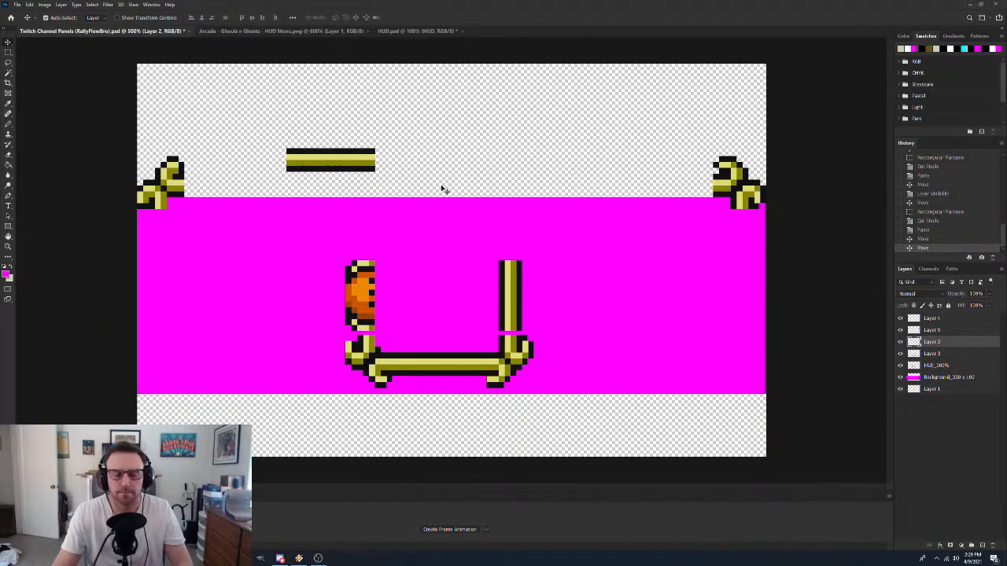
pyautogui.rightClick(945, 343)
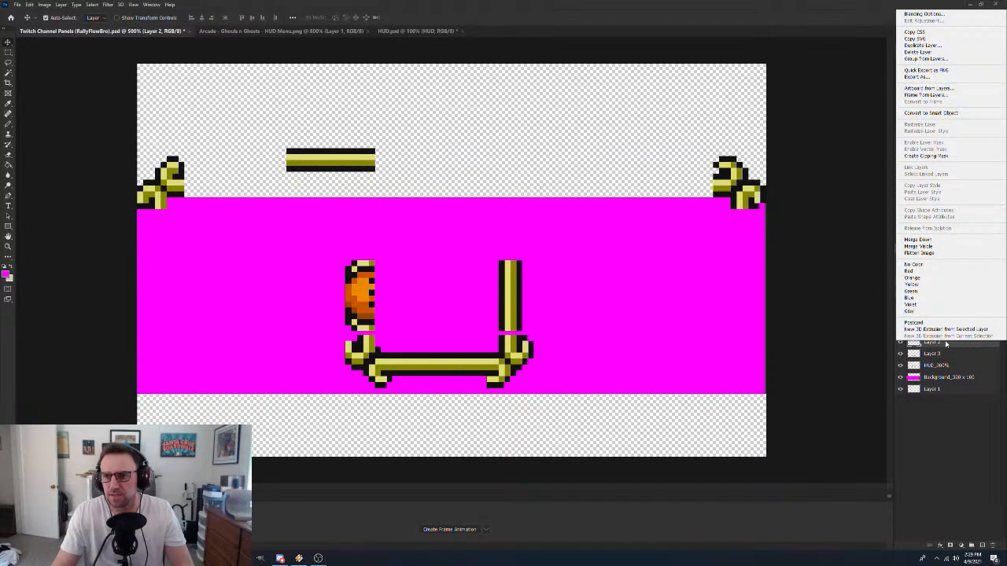
pyautogui.click(909, 47)
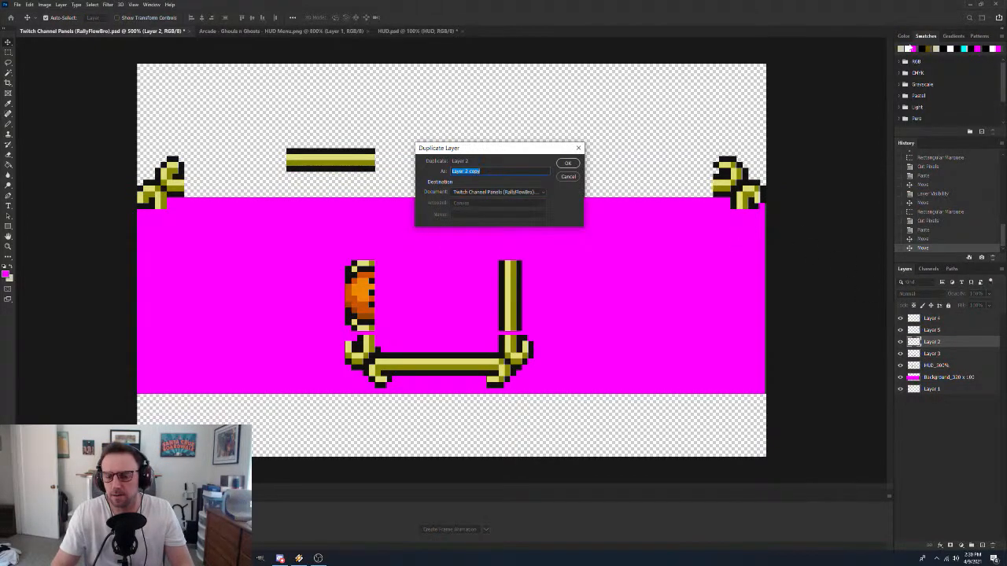
pyautogui.press('Return')
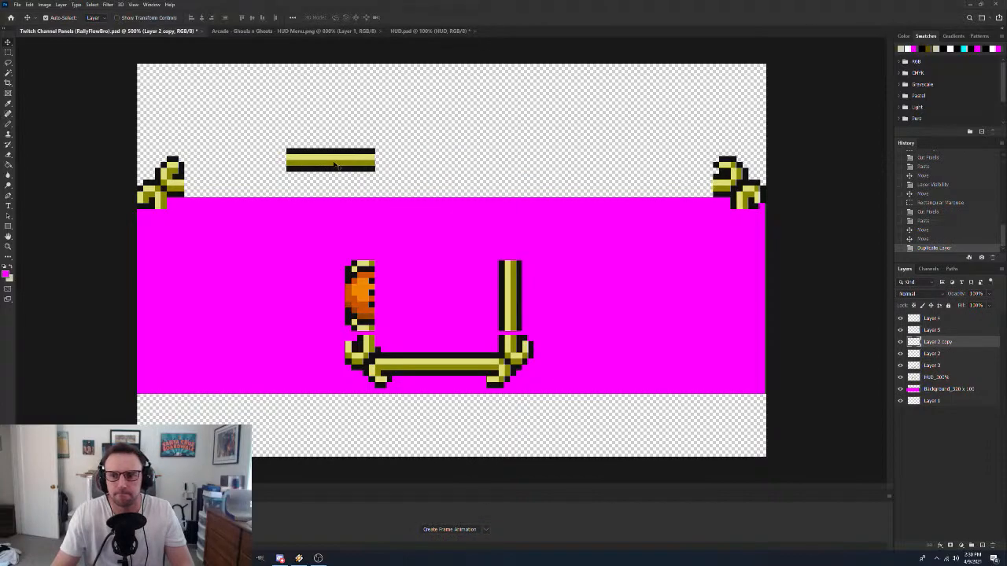
pyautogui.moveTo(335, 164); pyautogui.dragTo(424, 164)
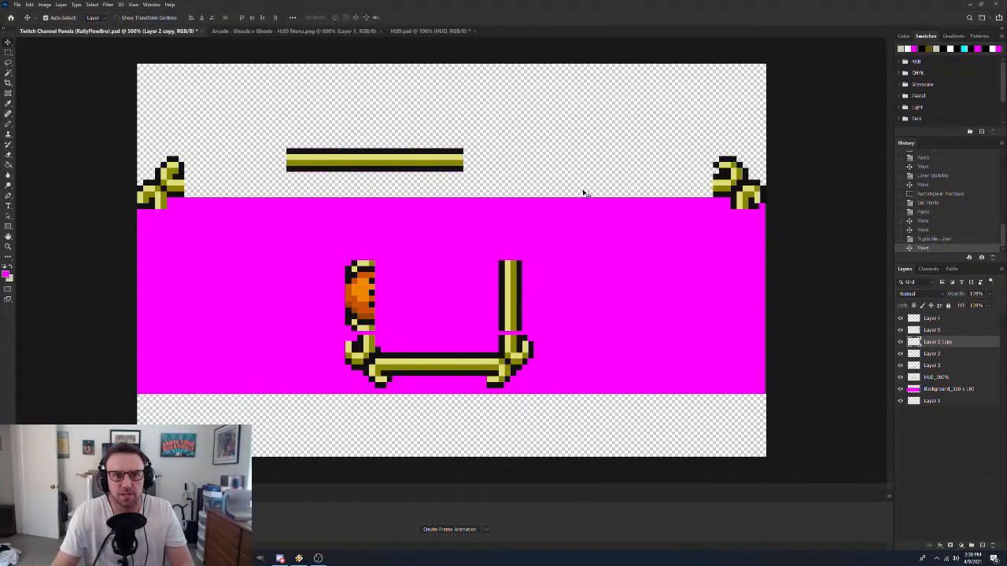
pyautogui.rightClick(964, 354)
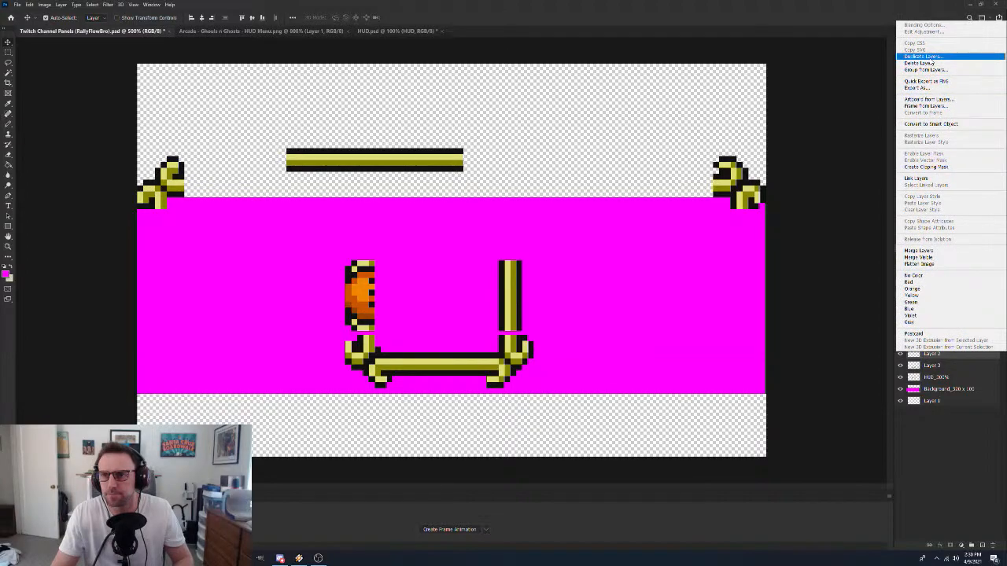
pyautogui.click(919, 250)
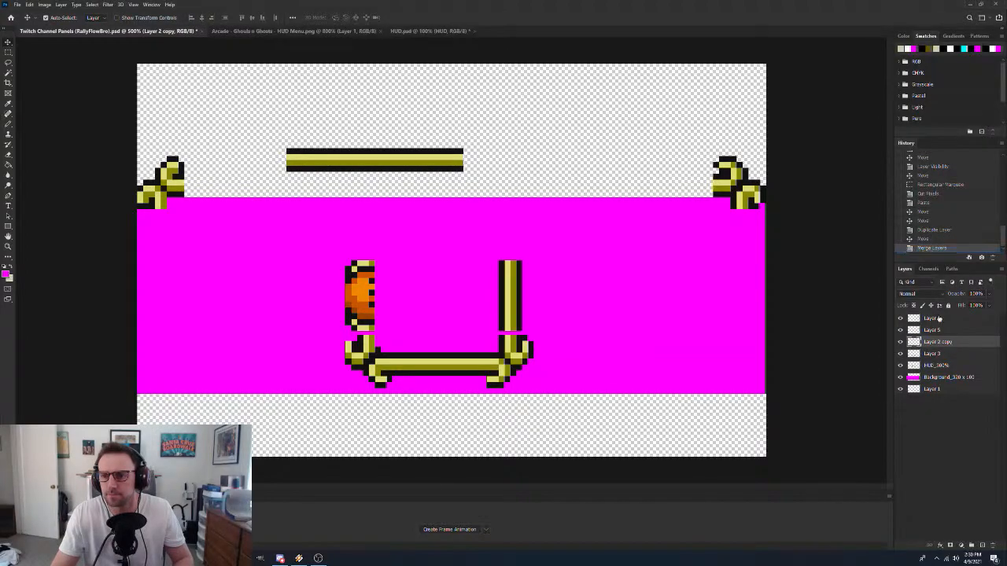
# Duplicate the merged bar, place the copy end to end with it on the right, and duplicate that copy once more
pyautogui.rightClick(946, 344)
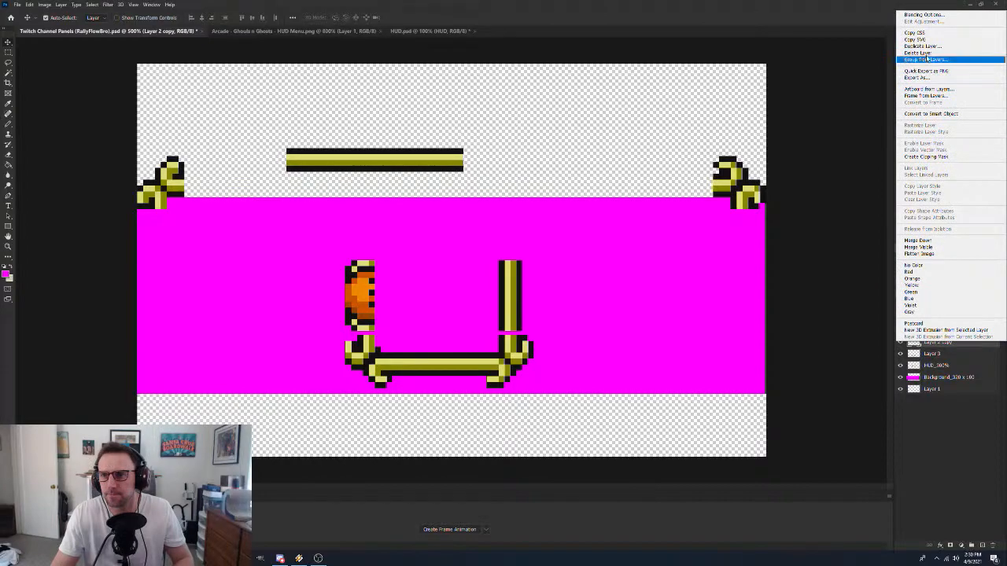
pyautogui.click(927, 46)
pyautogui.press('Return')
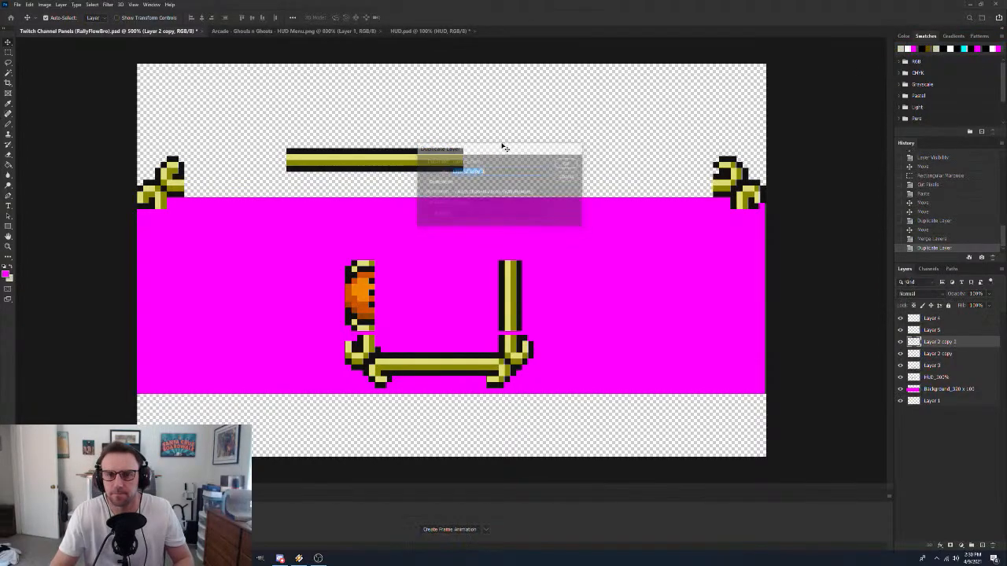
pyautogui.moveTo(398, 158); pyautogui.dragTo(575, 158)
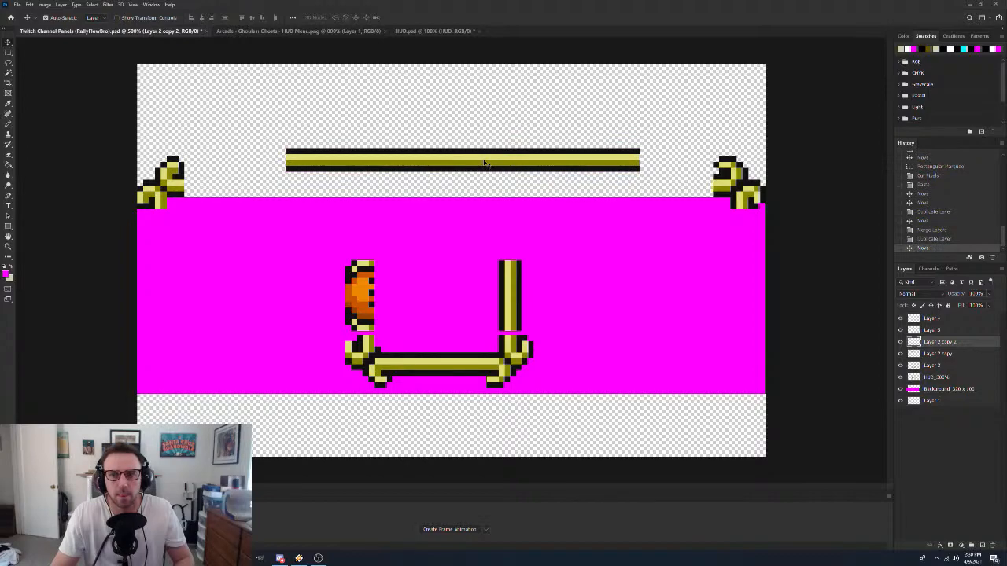
pyautogui.rightClick(959, 343)
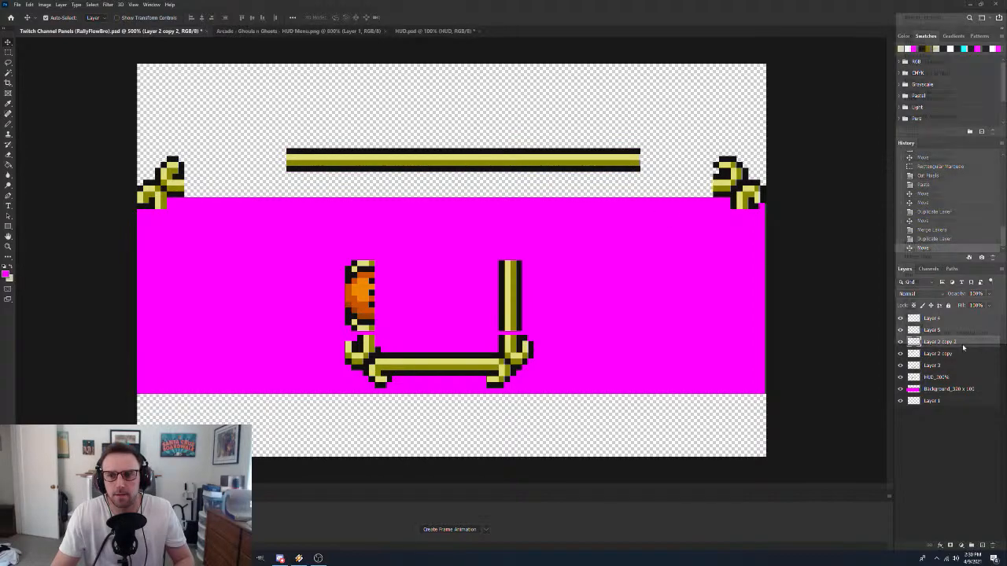
pyautogui.click(936, 49)
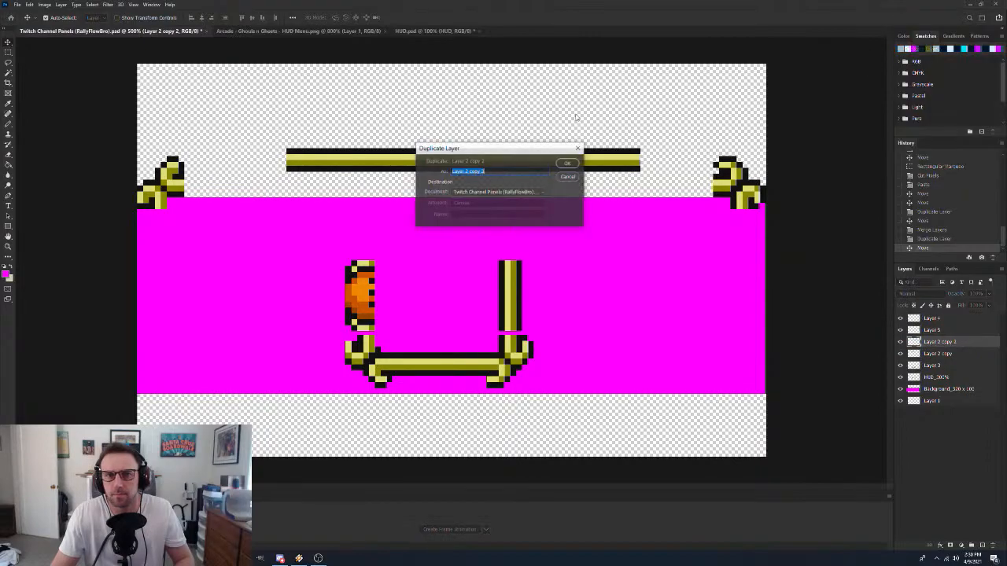
pyautogui.press('Return')
# Place the three bar pieces in line between the two top corners to form a continuous top edge along the magenta band
pyautogui.moveTo(349, 157); pyautogui.dragTo(236, 186)
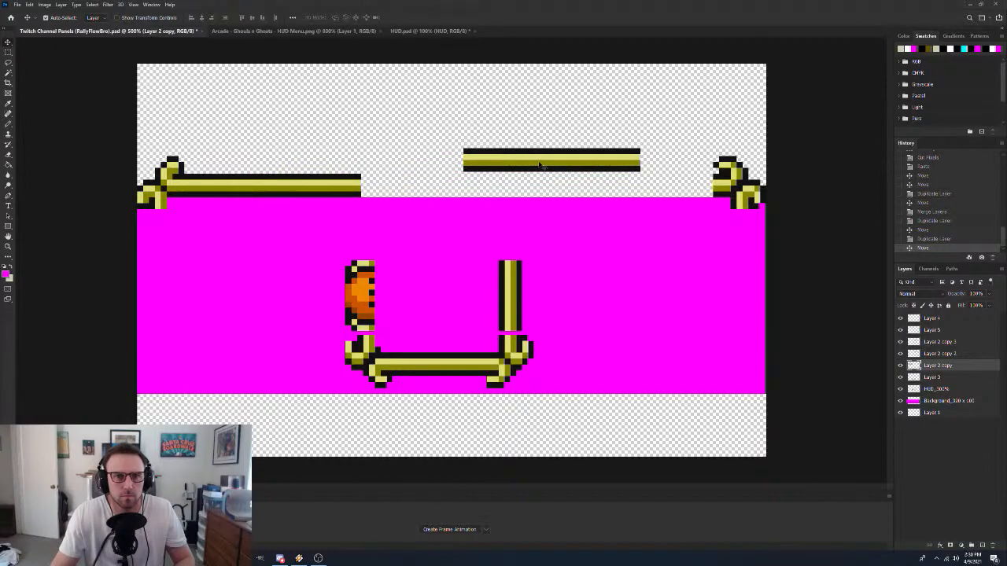
pyautogui.moveTo(539, 162); pyautogui.dragTo(438, 190)
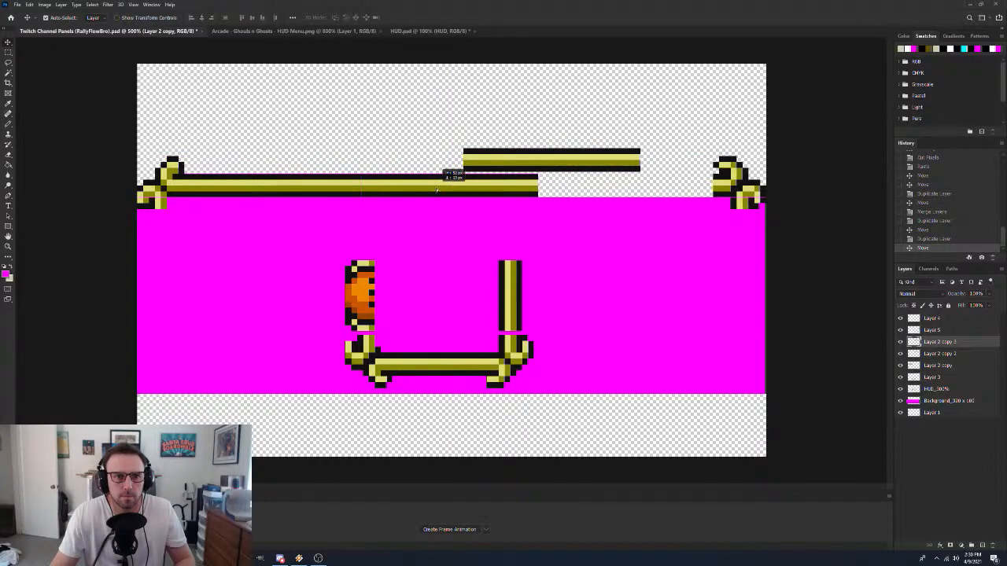
pyautogui.moveTo(538, 165); pyautogui.dragTo(613, 191)
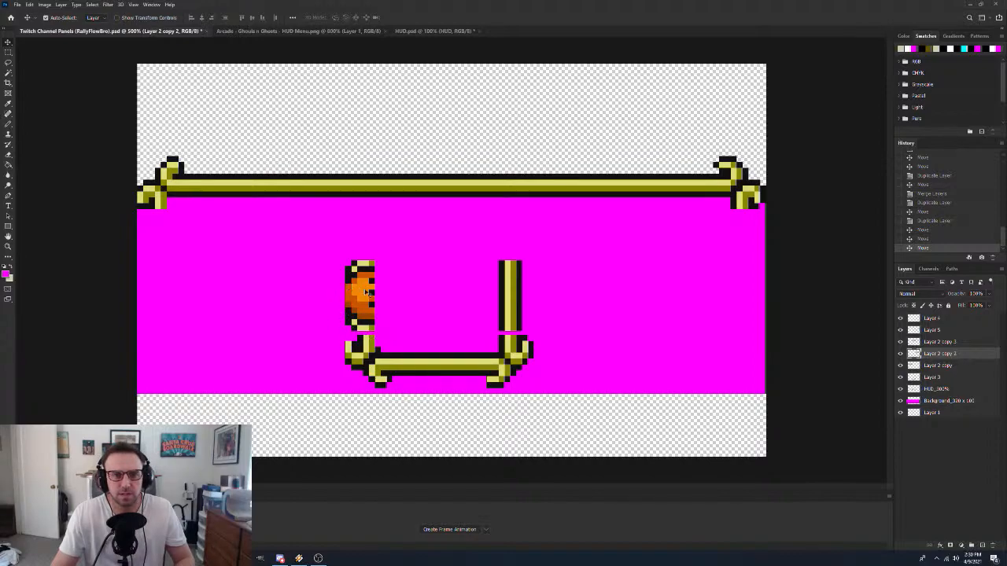
# Move the HUD_300% side pieces so the orange ornament sits at the canvas's left edge, between the band's top and bottom
pyautogui.moveTo(346, 293); pyautogui.dragTo(156, 281)
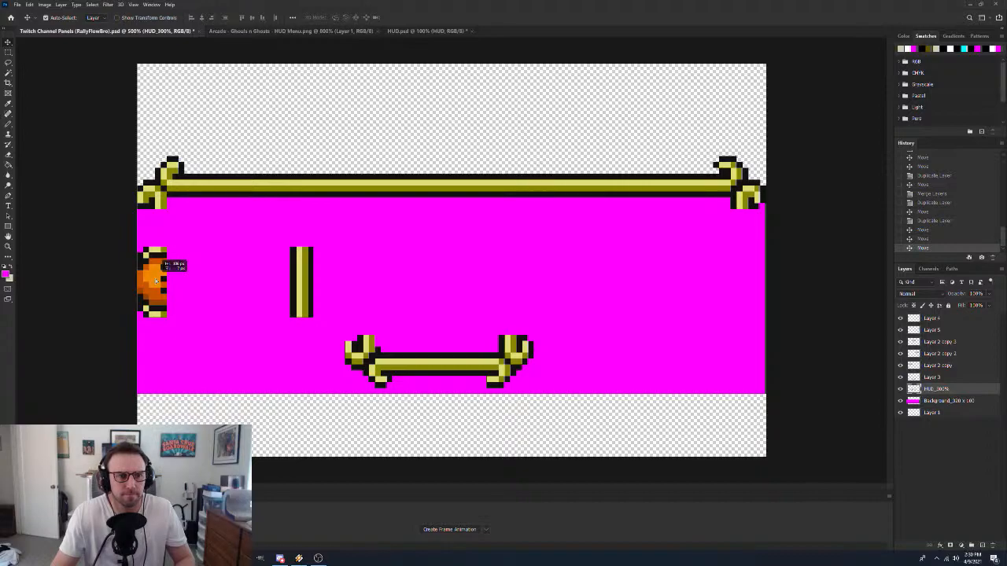
pyautogui.moveTo(156, 280); pyautogui.dragTo(155, 282)
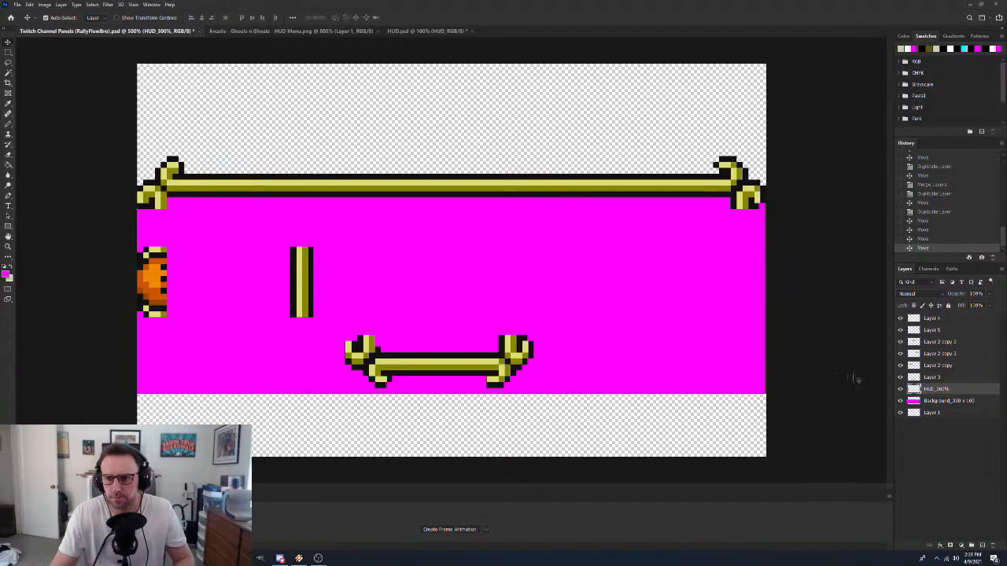
# Cut the bottom section's left corner onto its own layer and place it at the magenta band's lower left corner
pyautogui.click(419, 372)
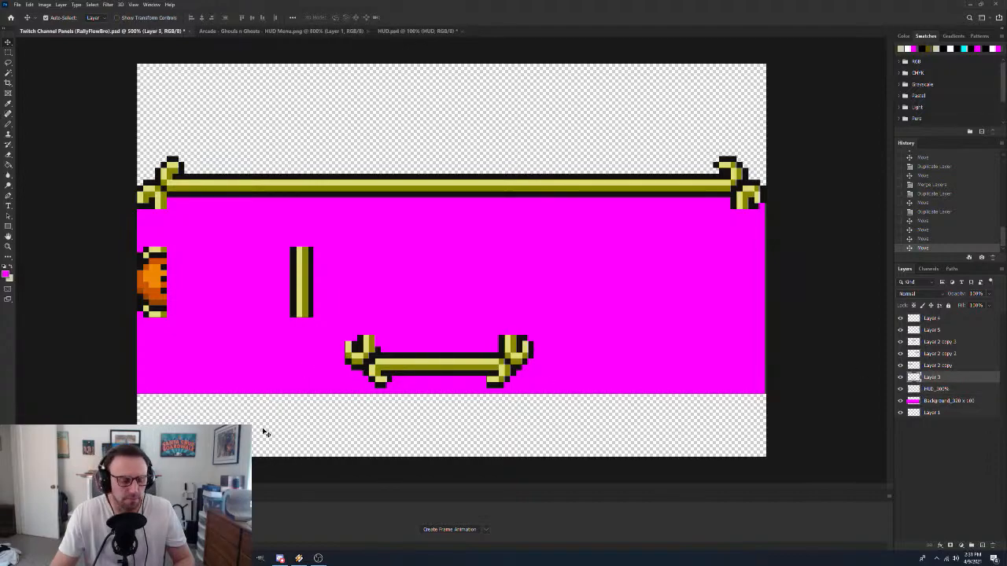
pyautogui.press('m')
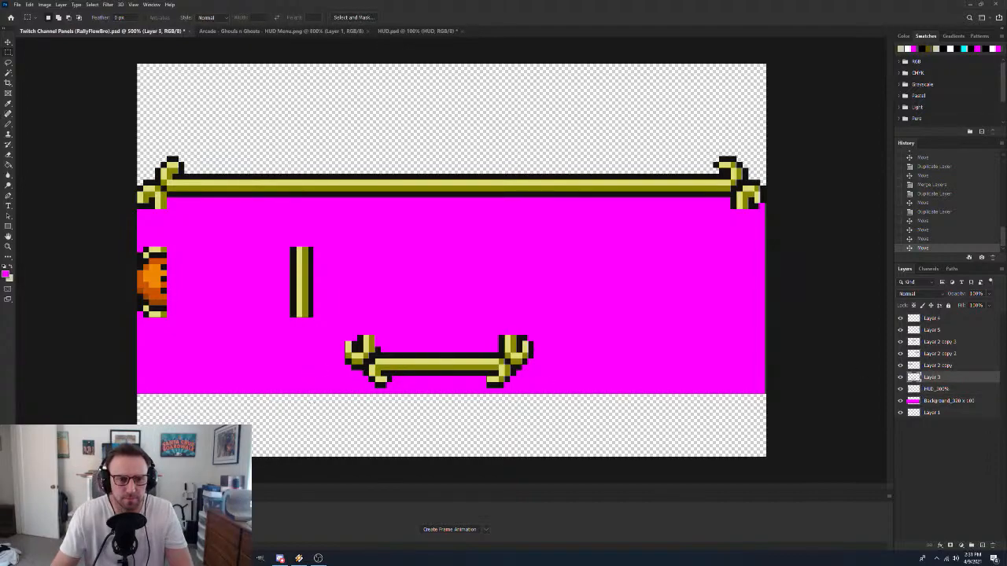
pyautogui.moveTo(314, 406); pyautogui.dragTo(394, 336)
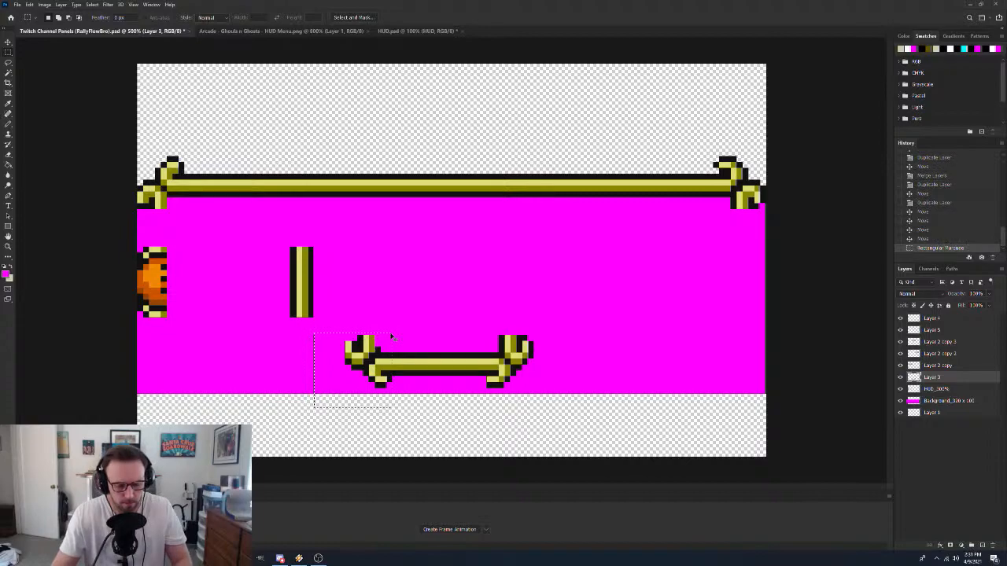
pyautogui.hotkey('ctrl', 'x')
pyautogui.hotkey('ctrl', 'v')
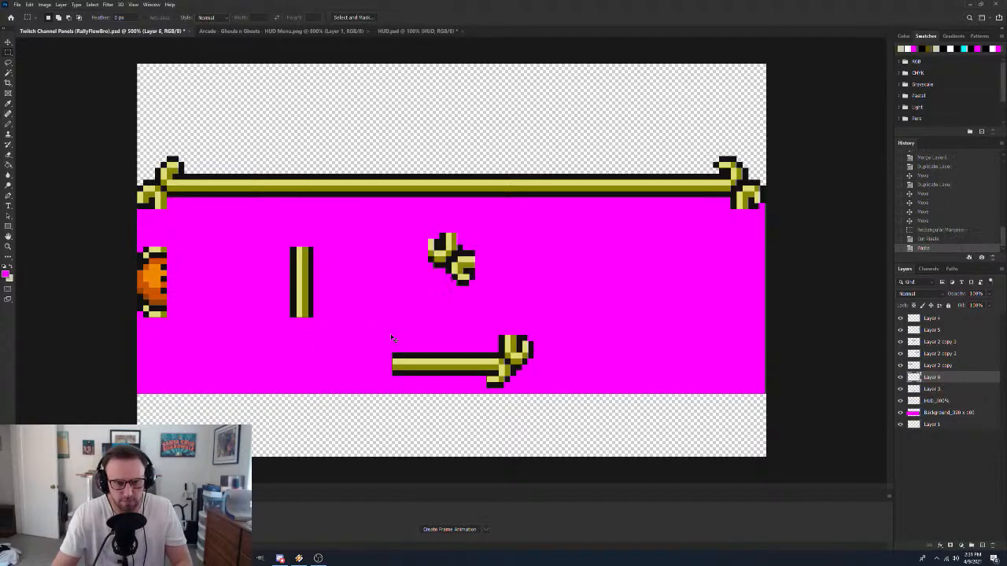
pyautogui.press('v')
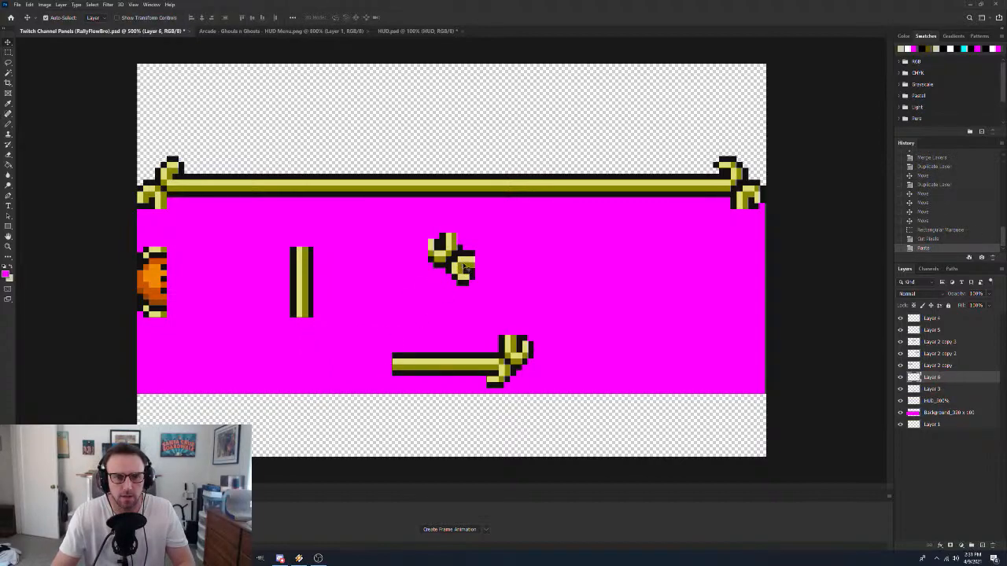
pyautogui.moveTo(461, 270); pyautogui.dragTo(181, 408)
pyautogui.press('Up')
pyautogui.press('Down')
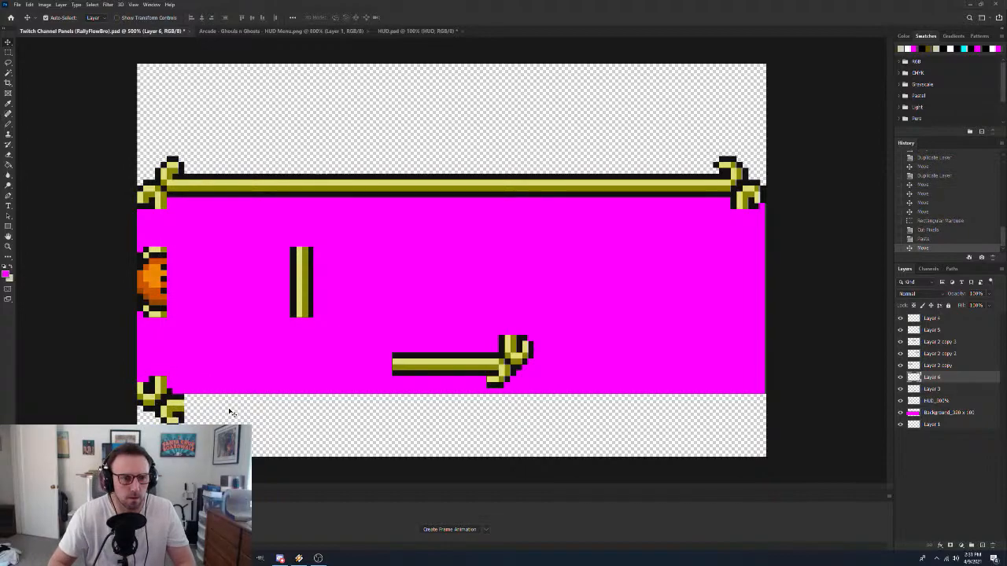
# Cut the bottom section's right corner onto its own layer and place it at the magenta band's lower right corner
pyautogui.click(510, 367)
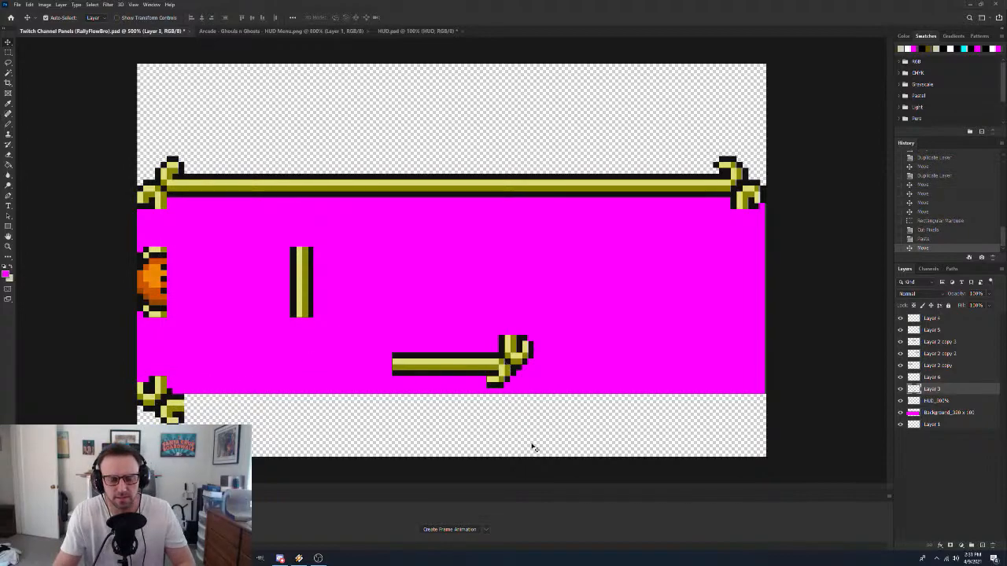
pyautogui.press('m')
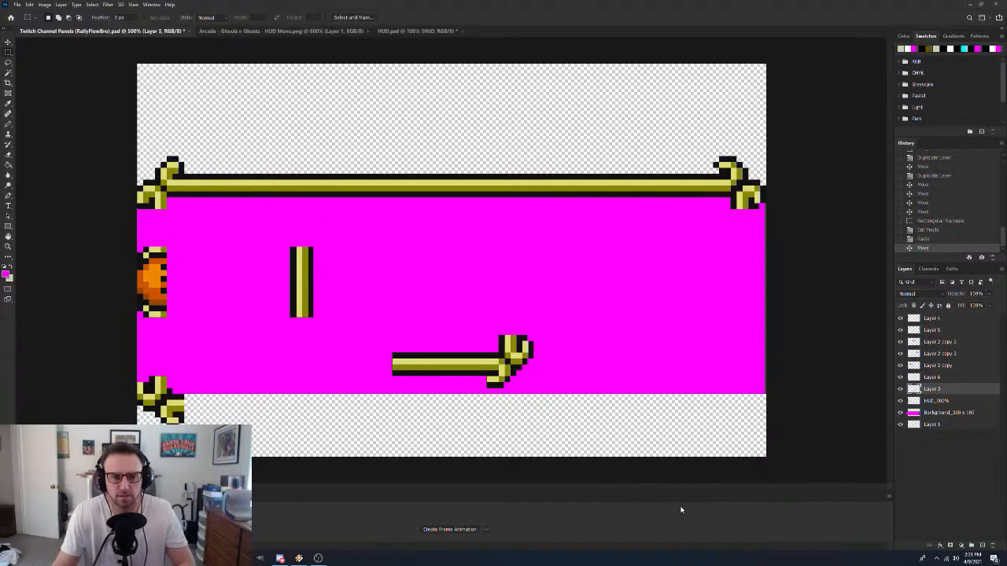
pyautogui.moveTo(560, 422); pyautogui.dragTo(487, 337)
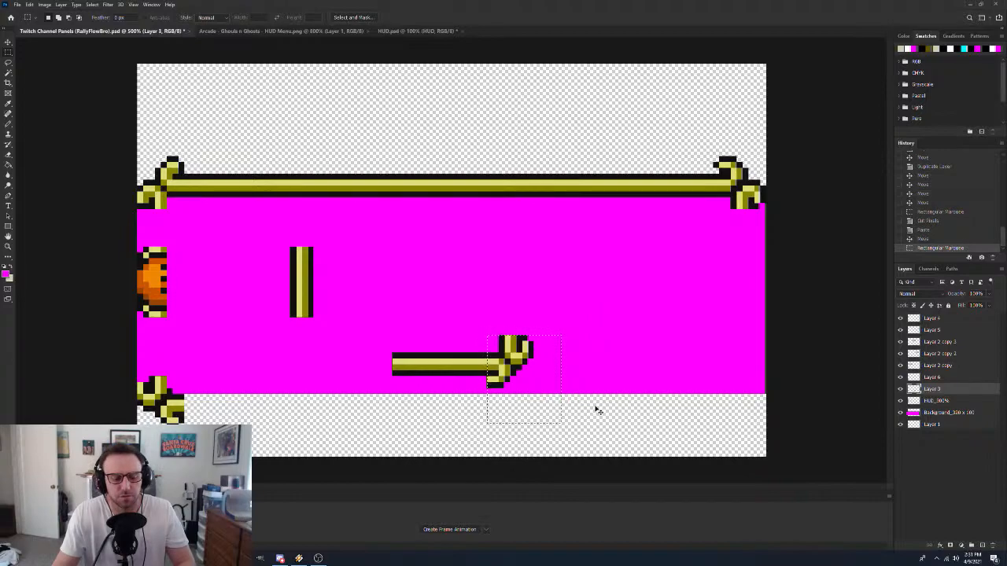
pyautogui.hotkey('ctrl', 'x')
pyautogui.hotkey('ctrl', 'v')
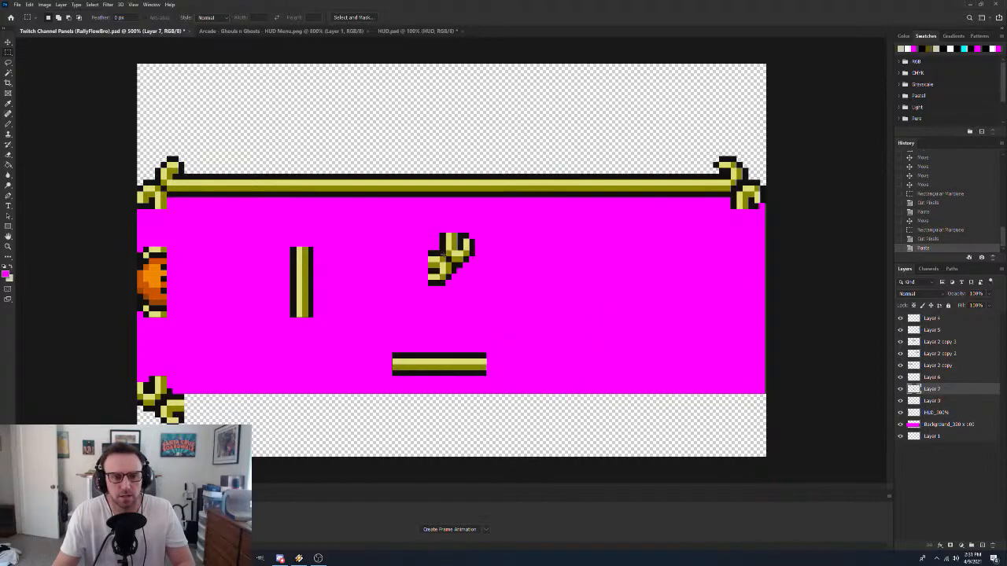
pyautogui.press('v')
pyautogui.moveTo(463, 245); pyautogui.dragTo(741, 407)
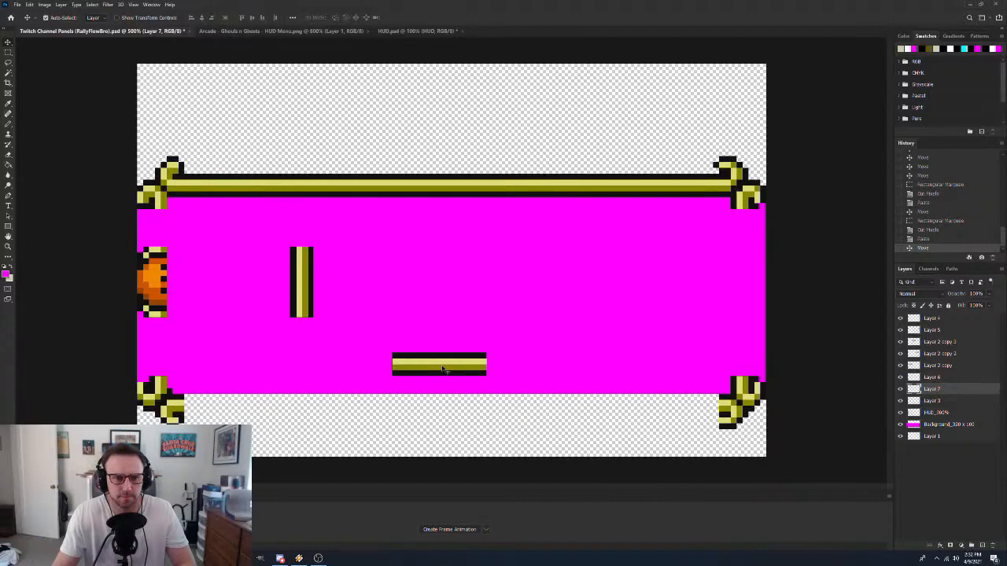
# Move the short bar piece just below the magenta band, then duplicate the three top-edge bar pieces and place the copies along that lower edge
pyautogui.moveTo(442, 369); pyautogui.dragTo(442, 413)
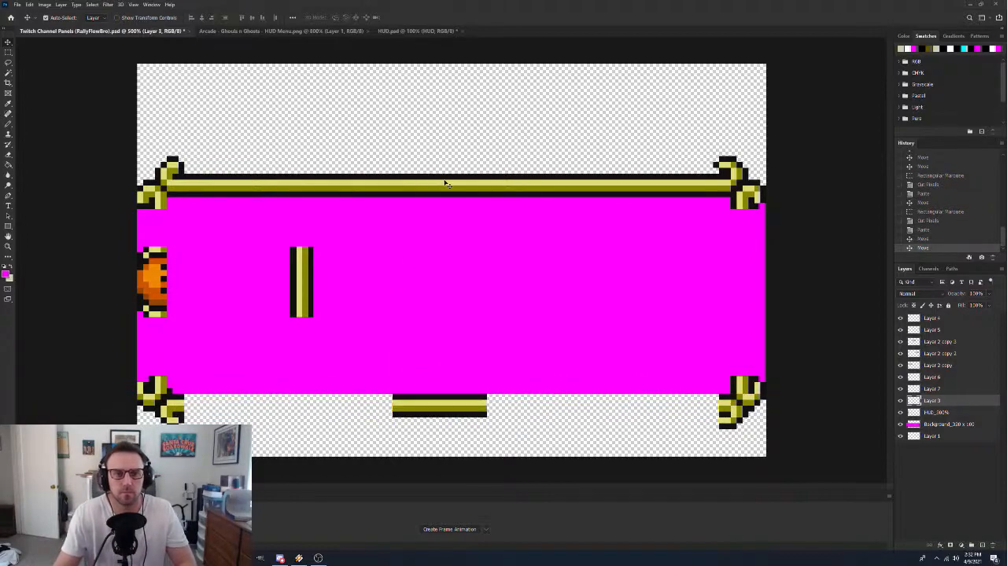
pyautogui.click(965, 369)
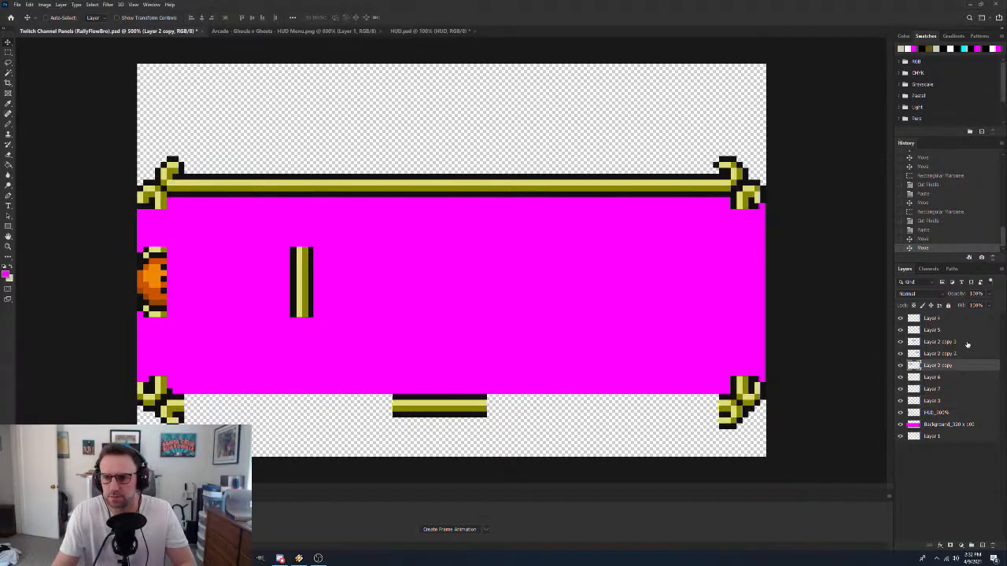
pyautogui.keyDown('shift'); pyautogui.click(968, 343); pyautogui.keyUp('shift')
pyautogui.rightClick(967, 344)
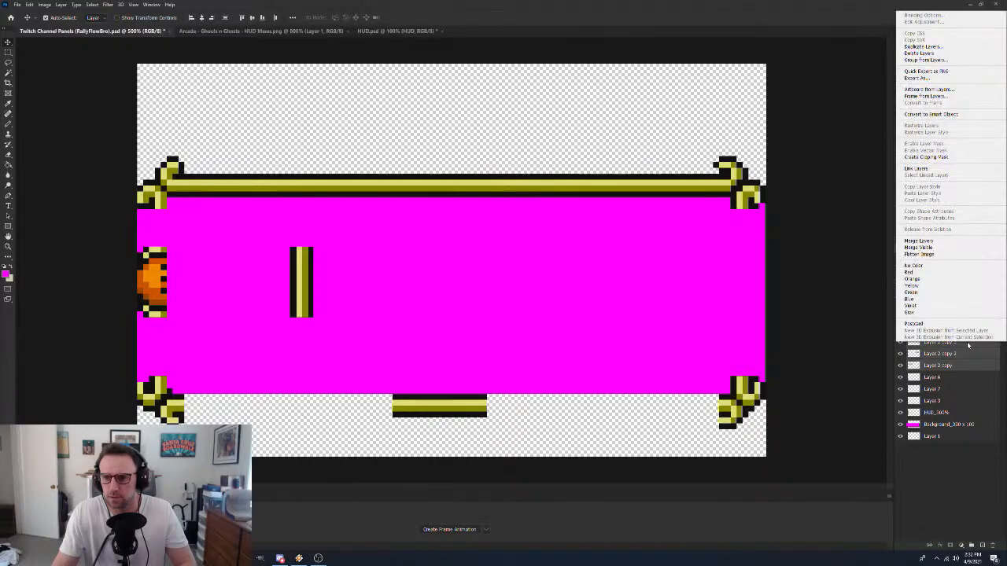
pyautogui.click(925, 48)
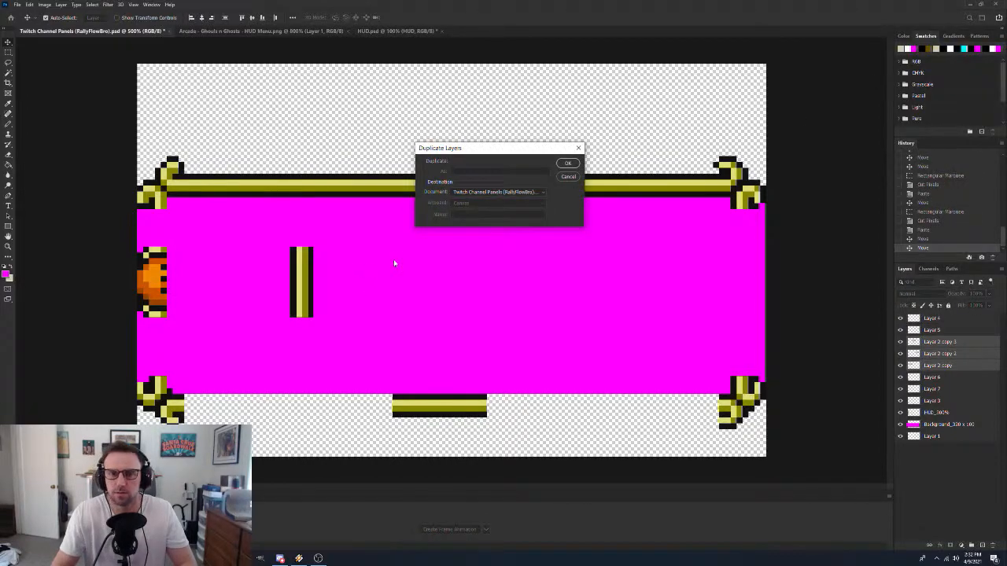
pyautogui.press('Return')
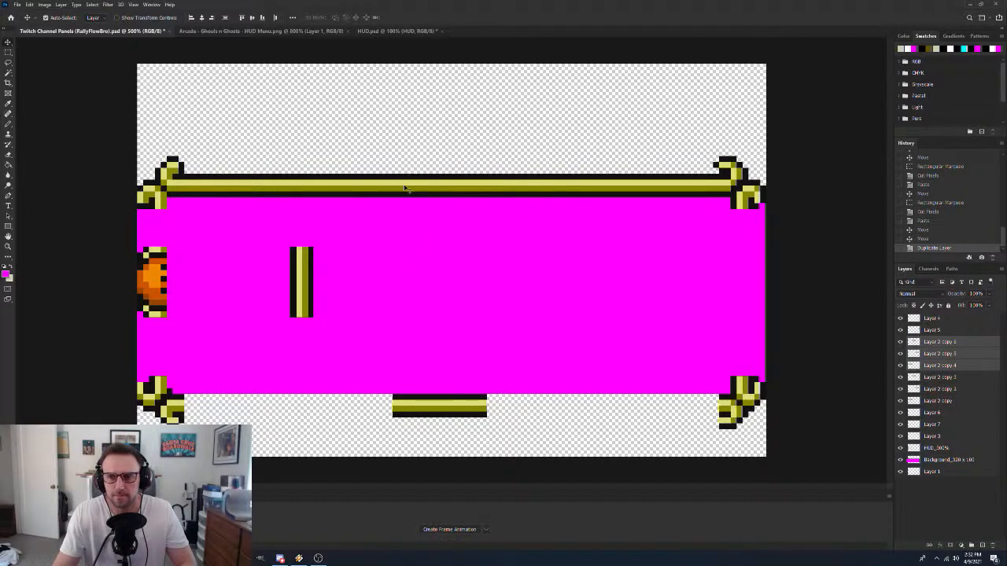
pyautogui.moveTo(404, 187); pyautogui.dragTo(411, 409)
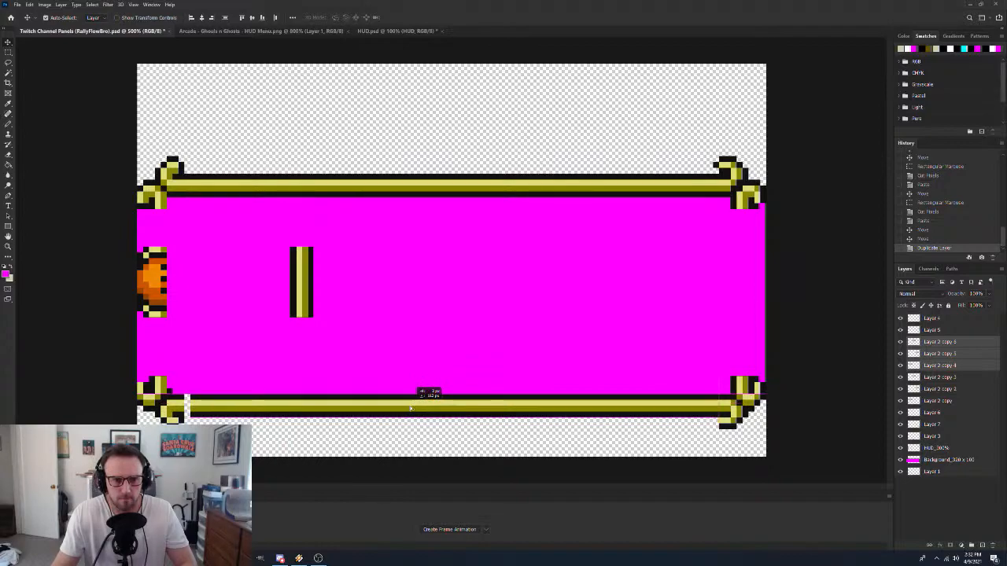
# Bring the short bar piece to the lower left corner, stack it above the copies, and align all the pieces into a continuous bottom edge
pyautogui.moveTo(411, 408); pyautogui.dragTo(224, 401)
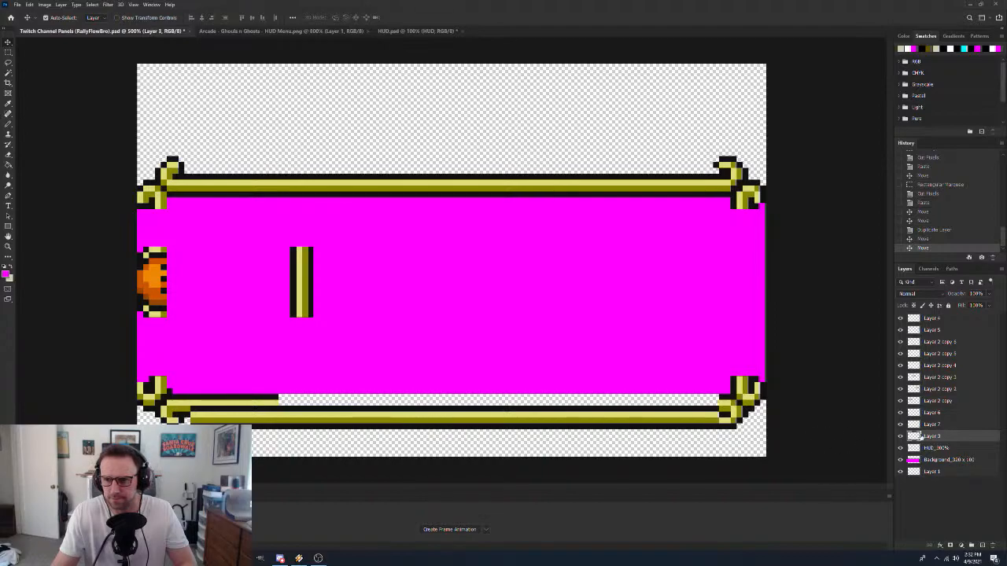
pyautogui.moveTo(952, 439); pyautogui.dragTo(943, 339)
pyautogui.moveTo(392, 417); pyautogui.dragTo(400, 406)
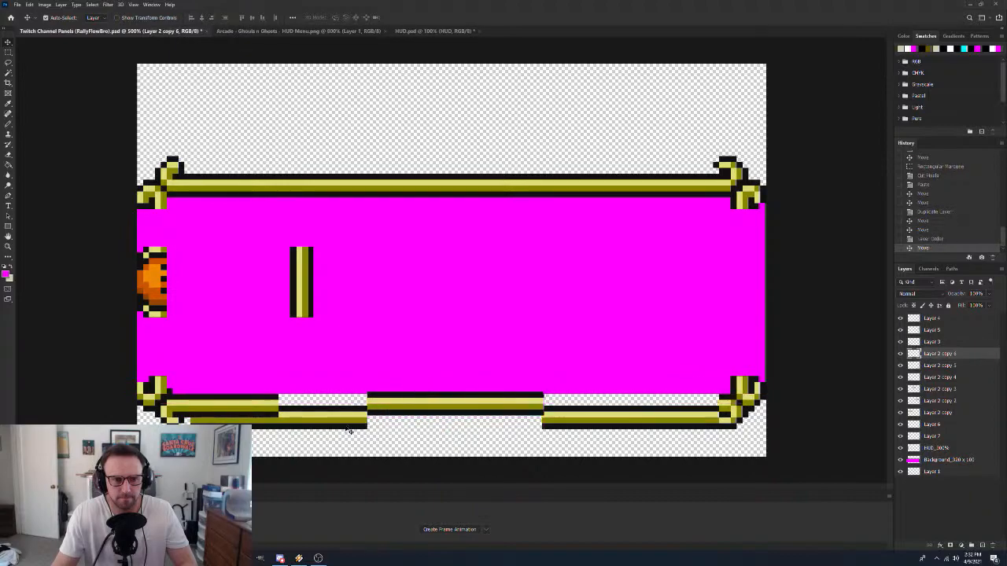
pyautogui.moveTo(340, 423); pyautogui.dragTo(340, 413)
pyautogui.moveTo(411, 407); pyautogui.dragTo(410, 410)
pyautogui.click(577, 420)
pyautogui.moveTo(576, 419); pyautogui.dragTo(577, 409)
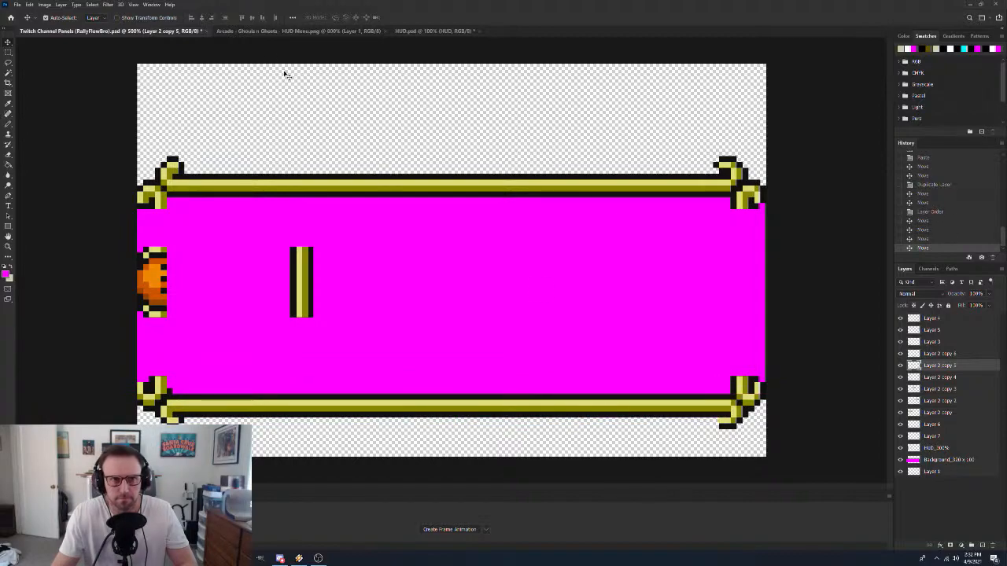
# Examine the original frame in HUD.psd and compare it with the extended frame in the Twitch Channel Panels document
pyautogui.click(432, 31)
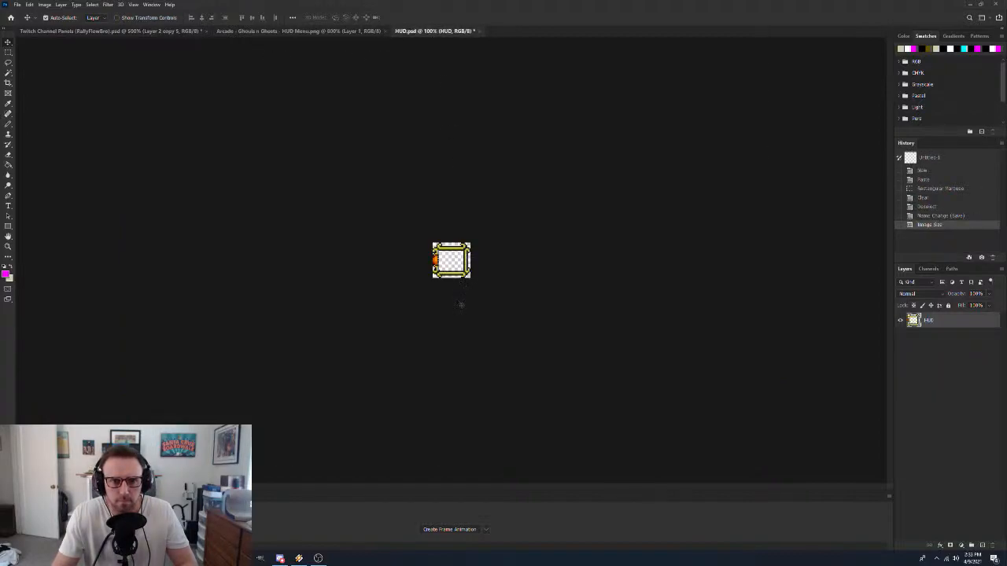
pyautogui.press('z')
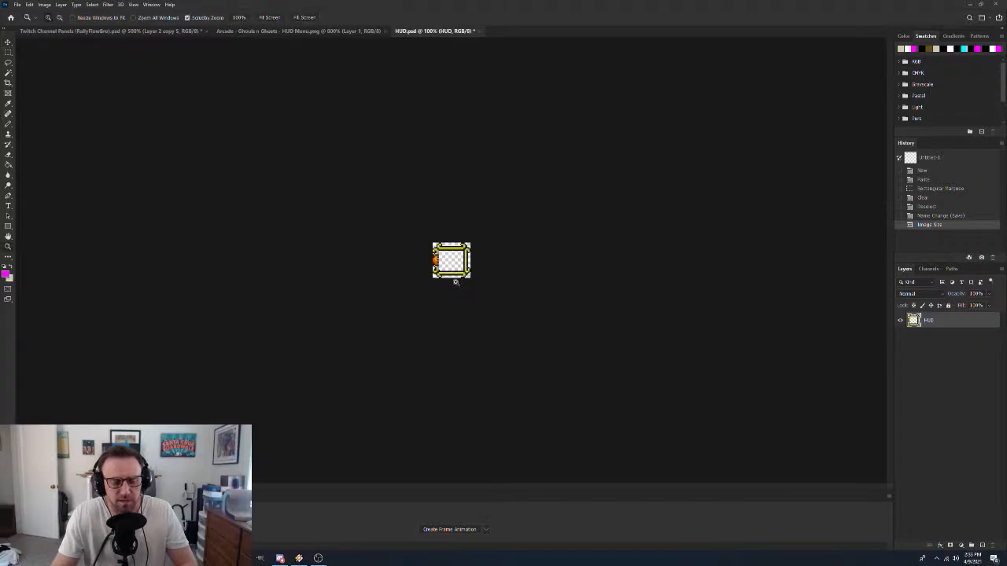
pyautogui.click(453, 267)
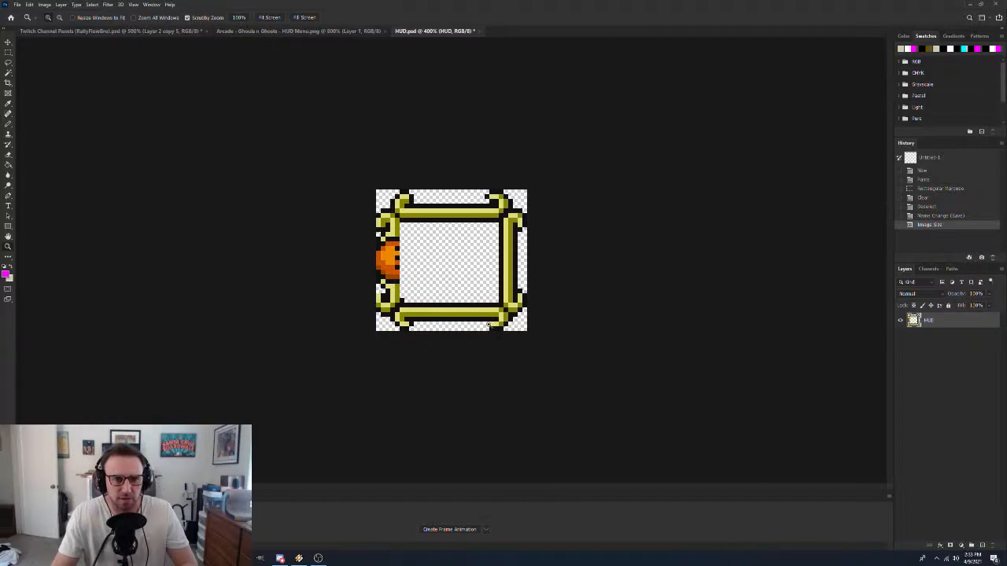
pyautogui.click(489, 324)
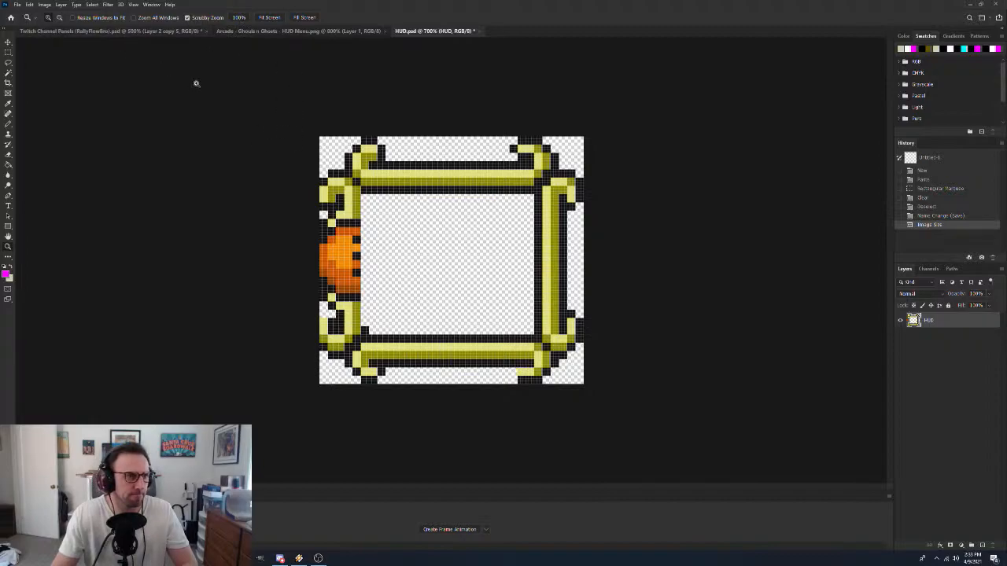
pyautogui.click(110, 31)
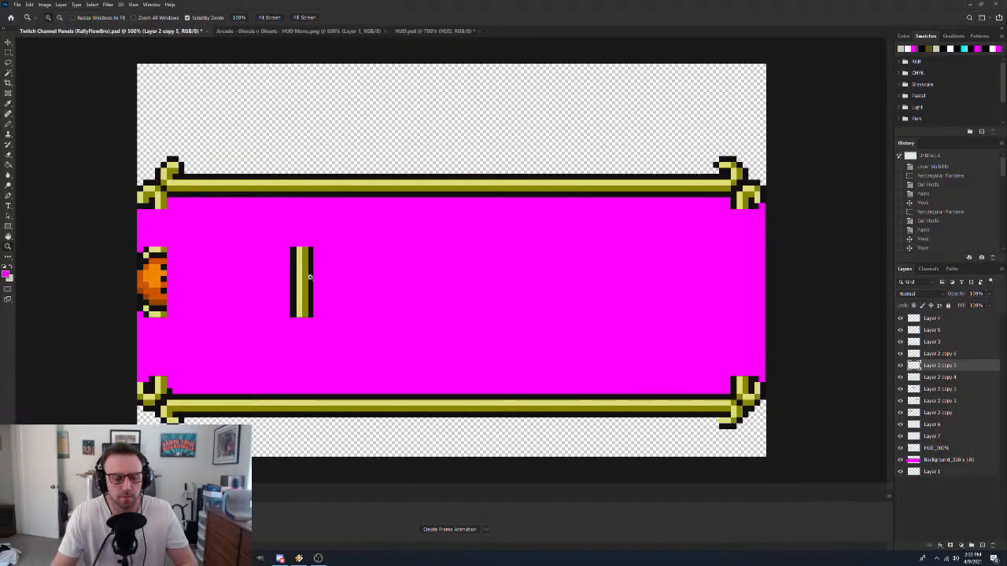
pyautogui.keyDown('alt'); pyautogui.click(420, 291); pyautogui.keyUp('alt')
pyautogui.moveTo(420, 291); pyautogui.dragTo(425, 285)
pyautogui.click(482, 269)
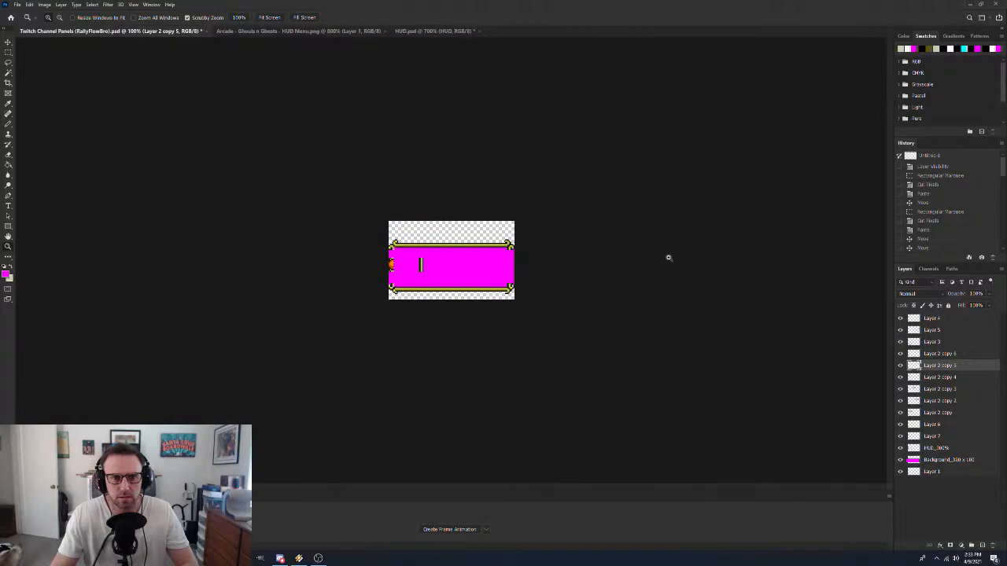
pyautogui.click(472, 270)
pyautogui.click(471, 270)
pyautogui.click(472, 270)
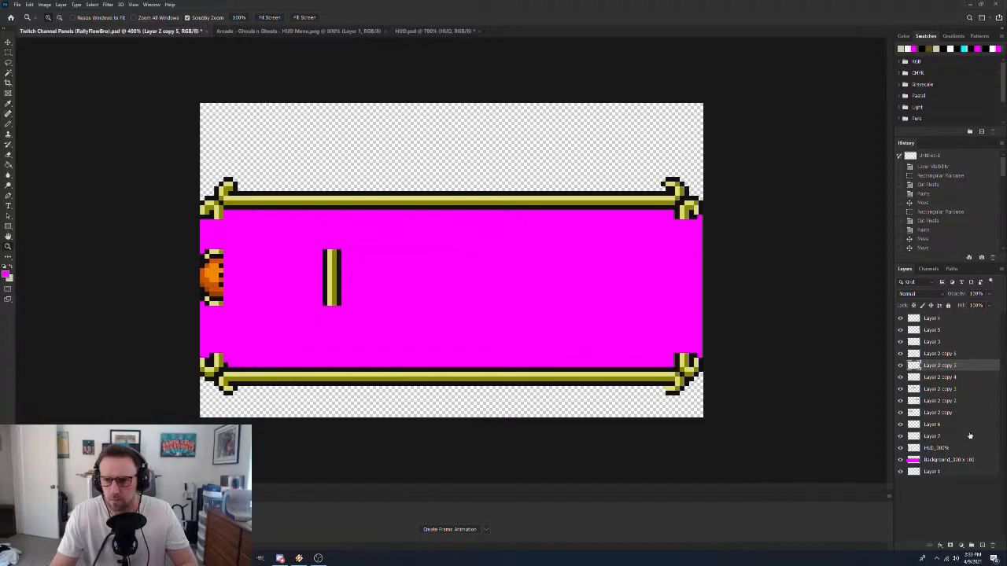
# Identify the layers that form the bottom edge by hiding Layer 3 and Layer 2 copies 4, 5 and 6
pyautogui.click(900, 354)
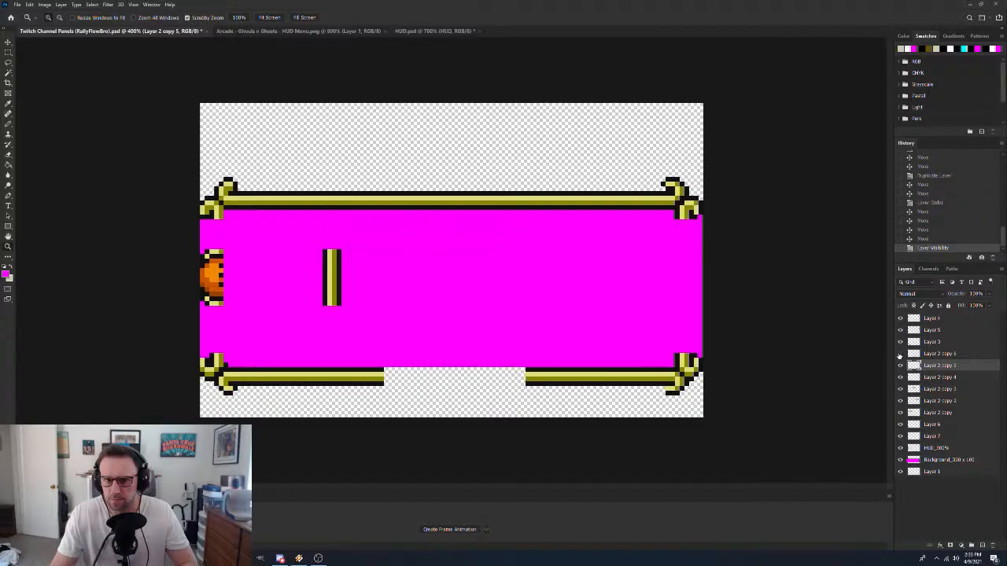
pyautogui.click(900, 354)
pyautogui.click(900, 366)
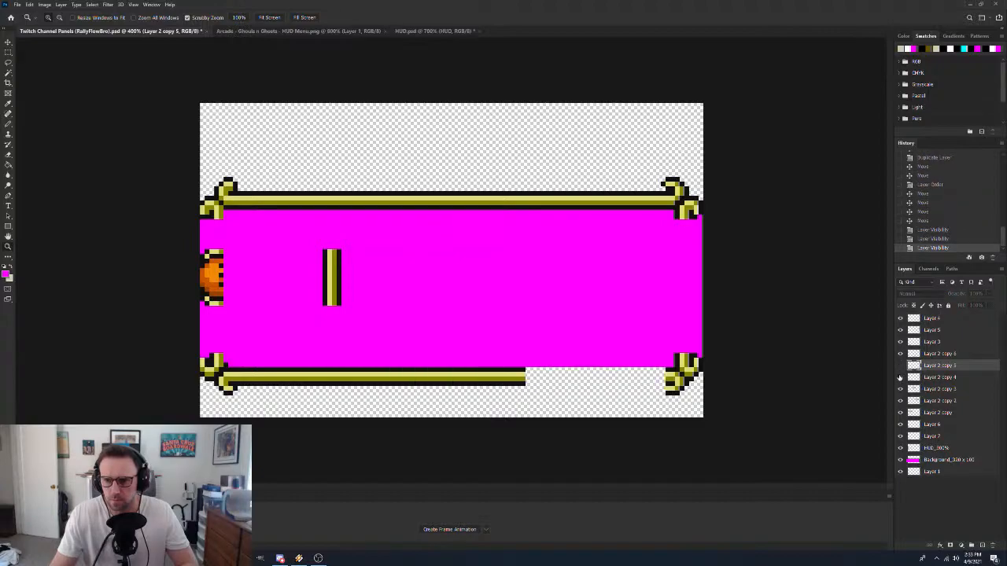
pyautogui.click(899, 378)
pyautogui.click(901, 388)
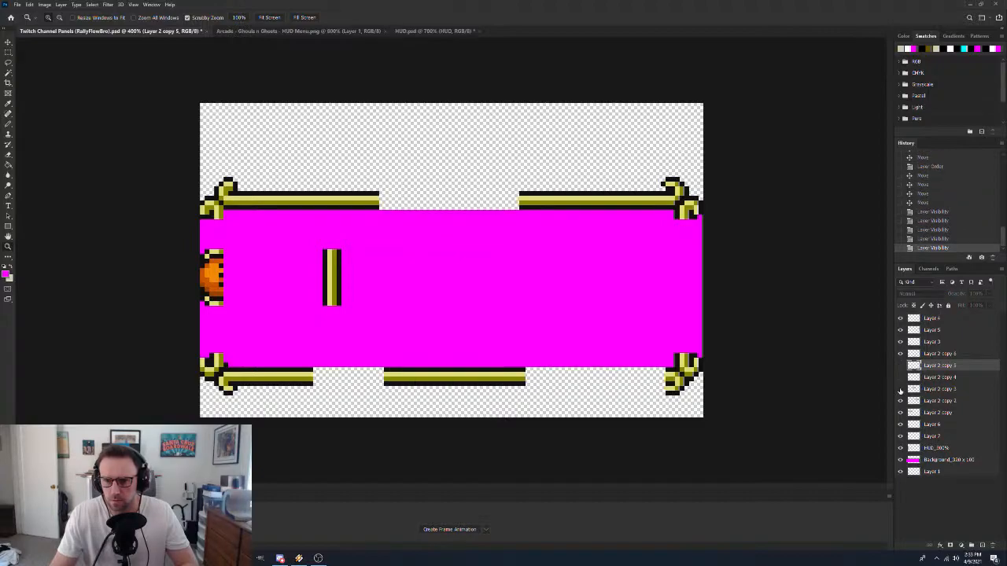
pyautogui.click(900, 389)
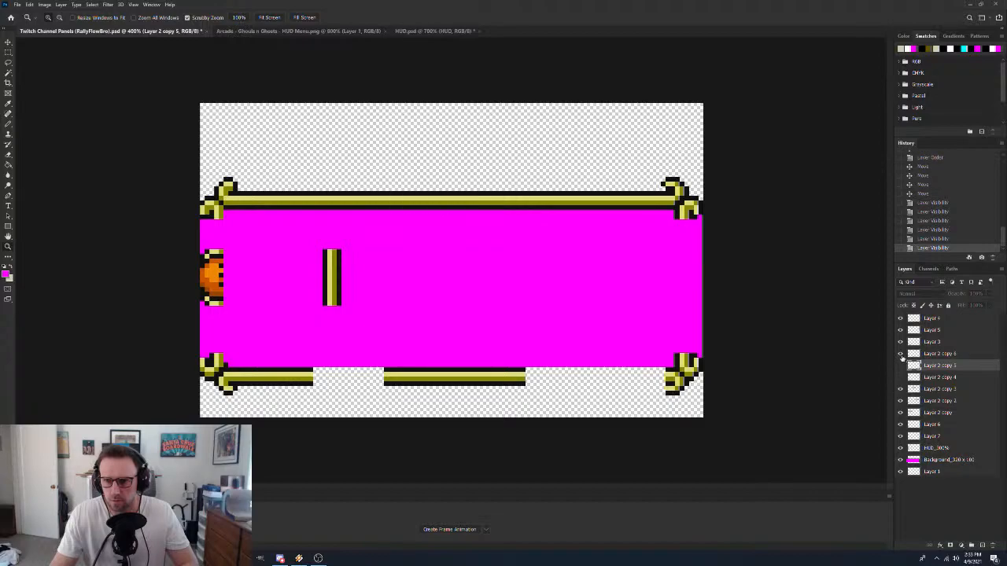
pyautogui.click(900, 354)
pyautogui.click(901, 343)
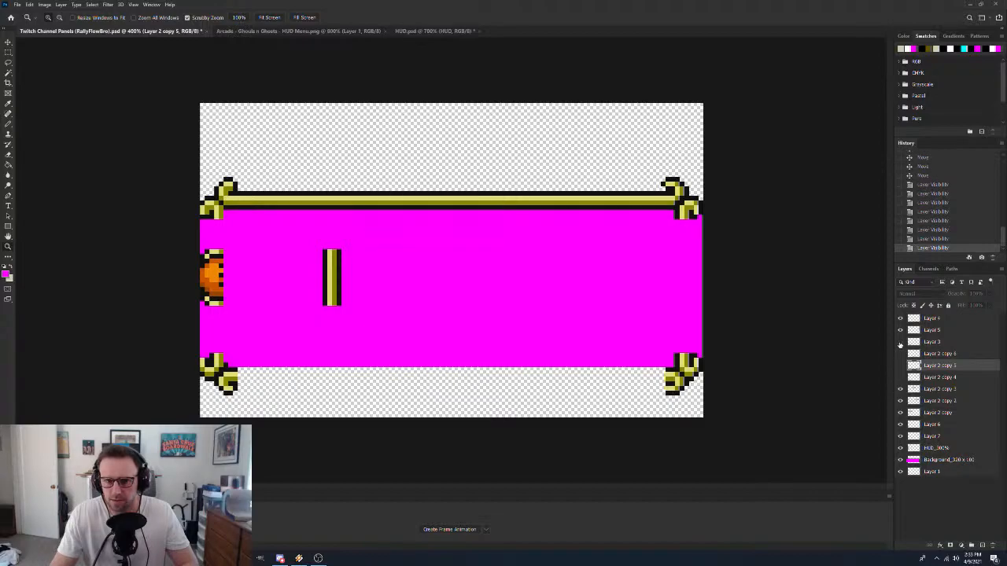
pyautogui.click(901, 343)
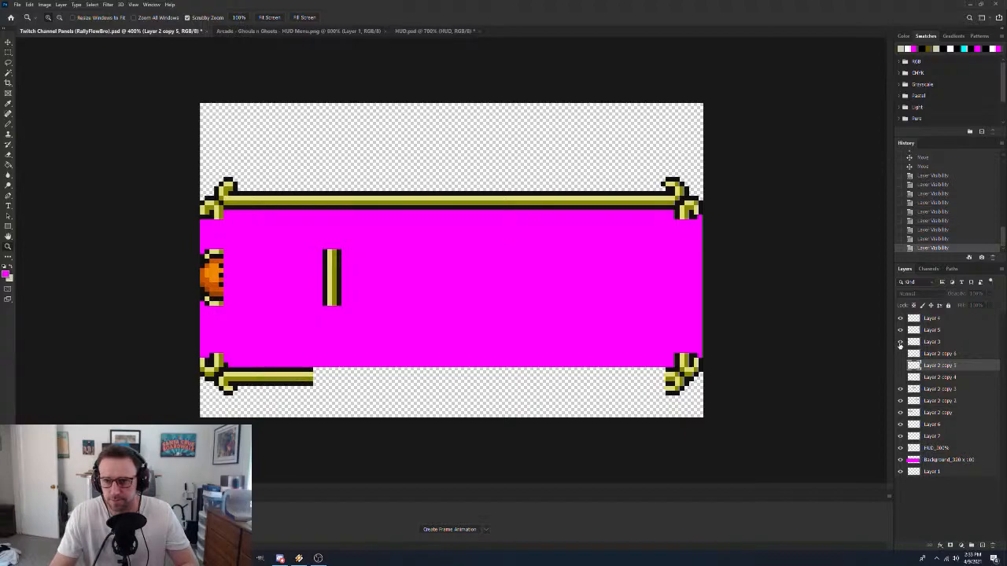
pyautogui.click(901, 343)
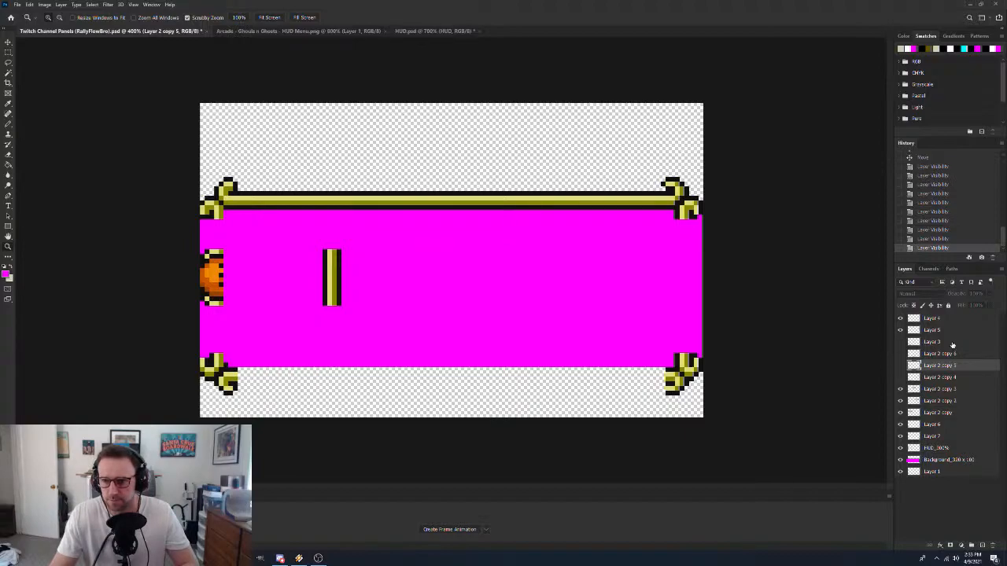
# Select Layer 3 and Layer 2 copies 4, 5 and 6, and make all four bottom-edge layers visible again
pyautogui.click(955, 343)
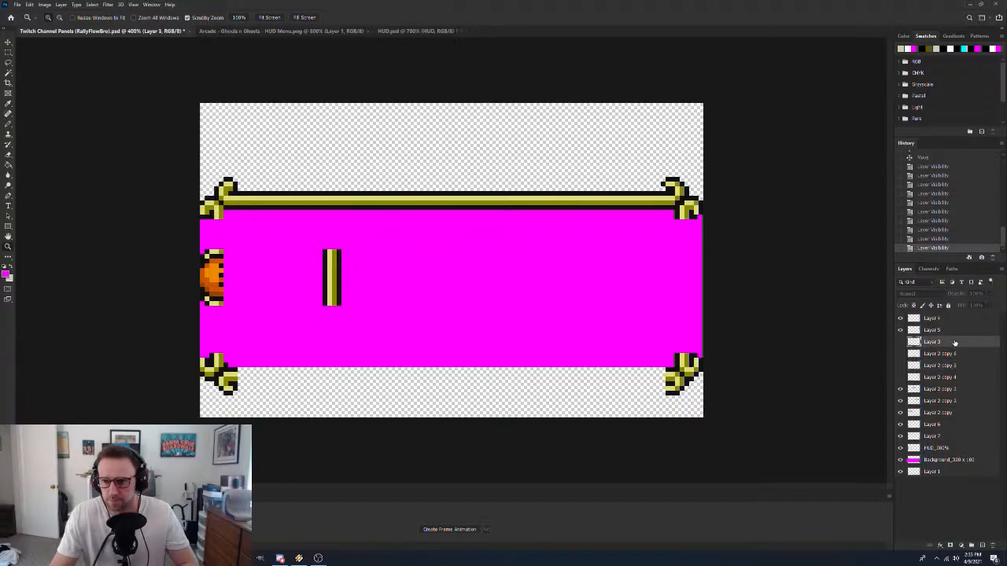
pyautogui.keyDown('shift'); pyautogui.click(970, 380); pyautogui.keyUp('shift')
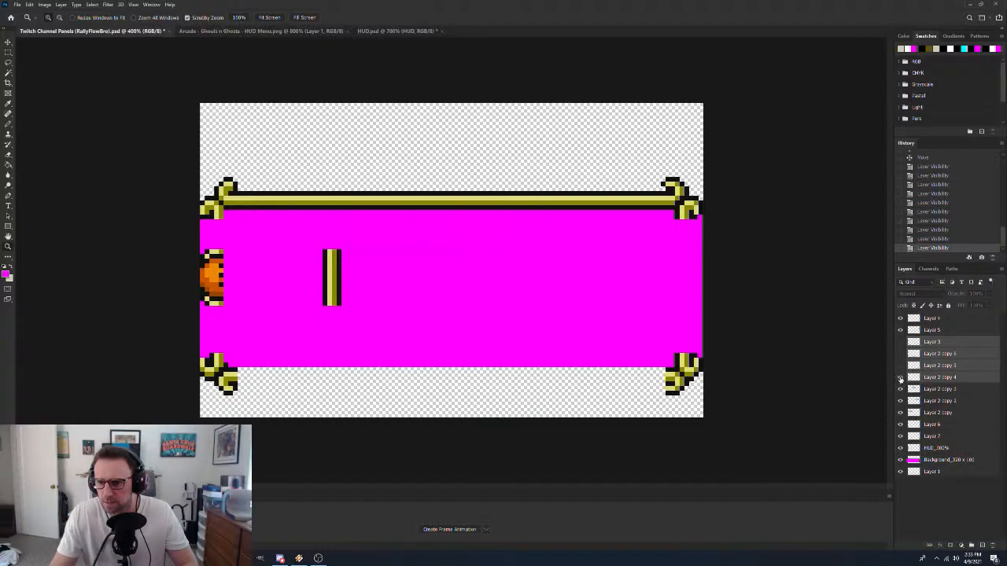
pyautogui.moveTo(901, 379); pyautogui.dragTo(900, 343)
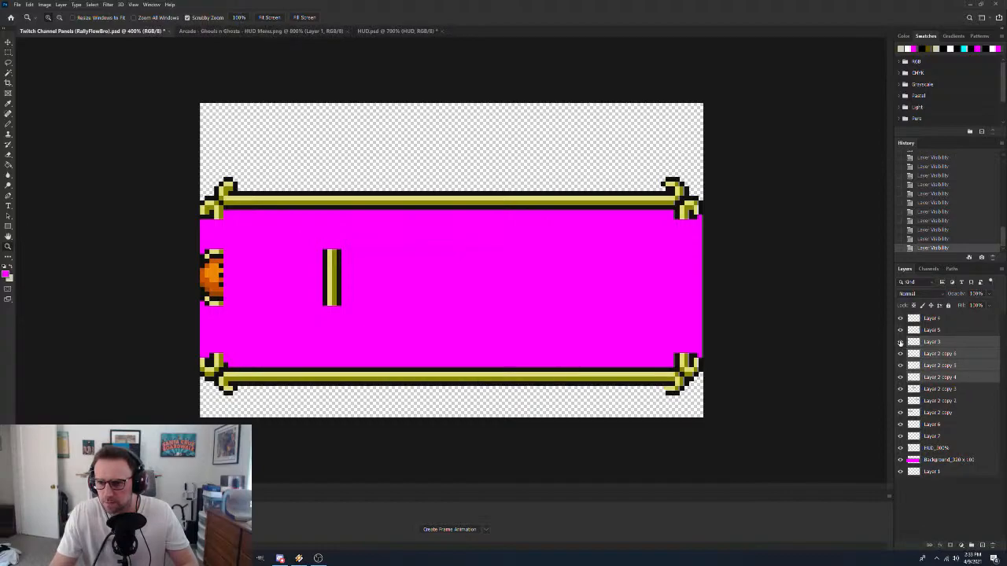
pyautogui.click(901, 343)
pyautogui.click(901, 342)
pyautogui.rightClick(961, 349)
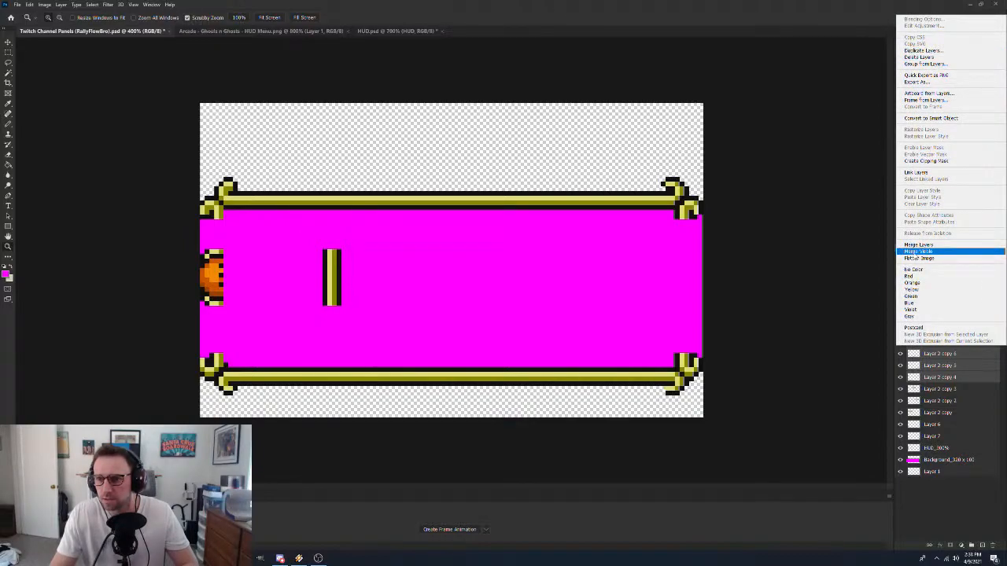
pyautogui.click(914, 252)
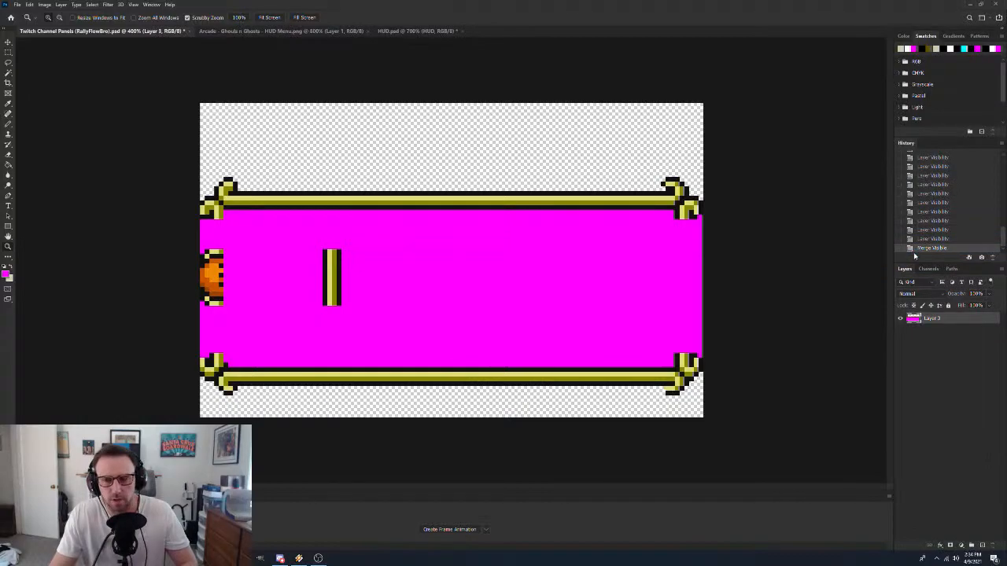
pyautogui.hotkey('ctrl', 'z')
# Merge the four selected bottom-edge bar layers into a single layer
pyautogui.rightClick(958, 370)
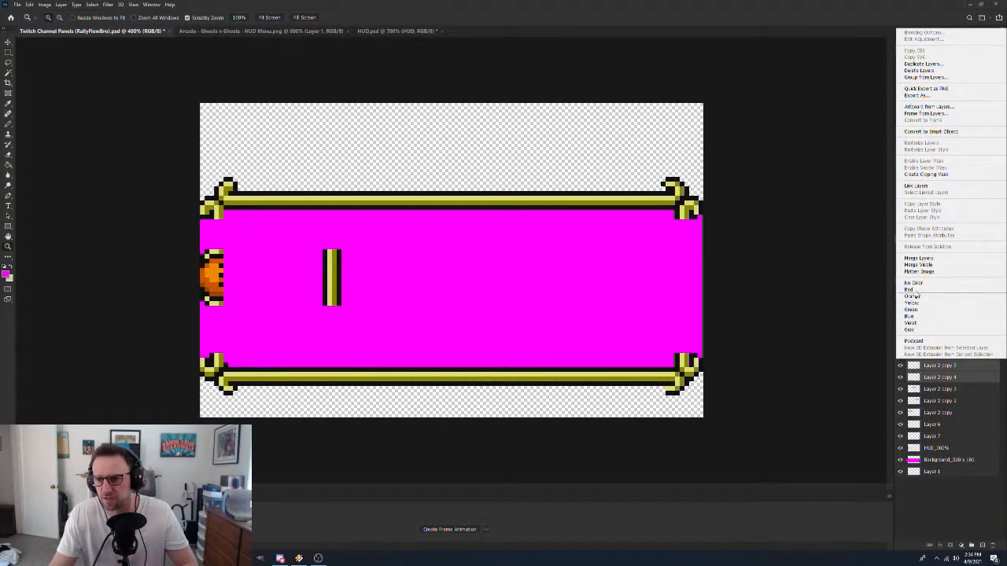
pyautogui.click(919, 258)
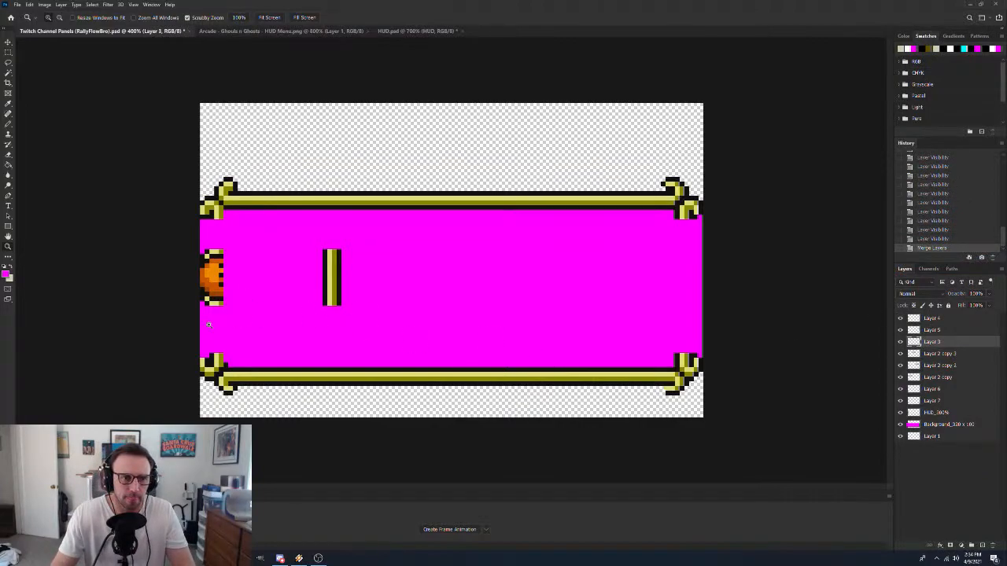
# Select the HUD_300% layer holding the vertical bar, and check which frame parts are on Layer 3 and Layer 5 by toggling their visibility
pyautogui.press('v')
pyautogui.click(335, 286)
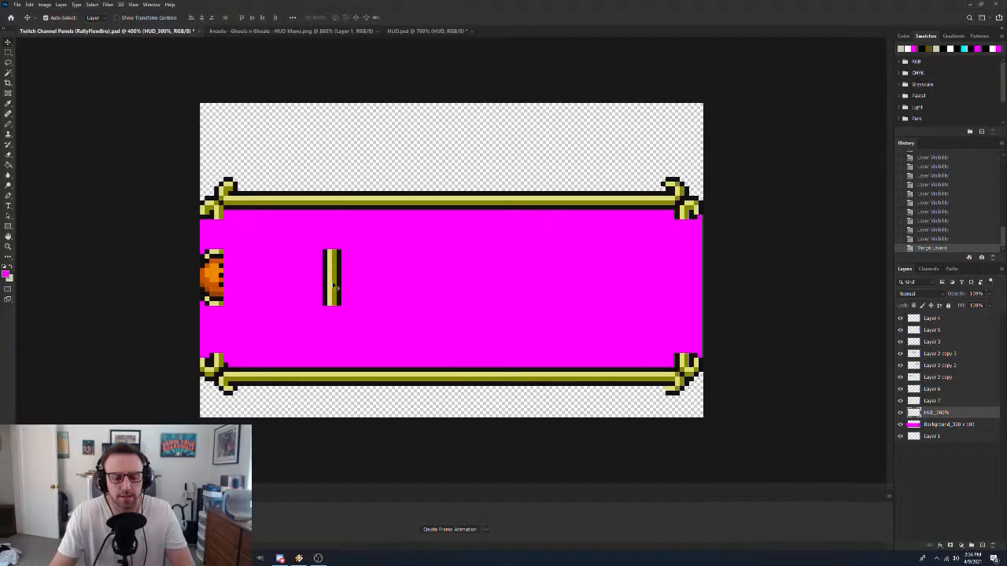
pyautogui.press('m')
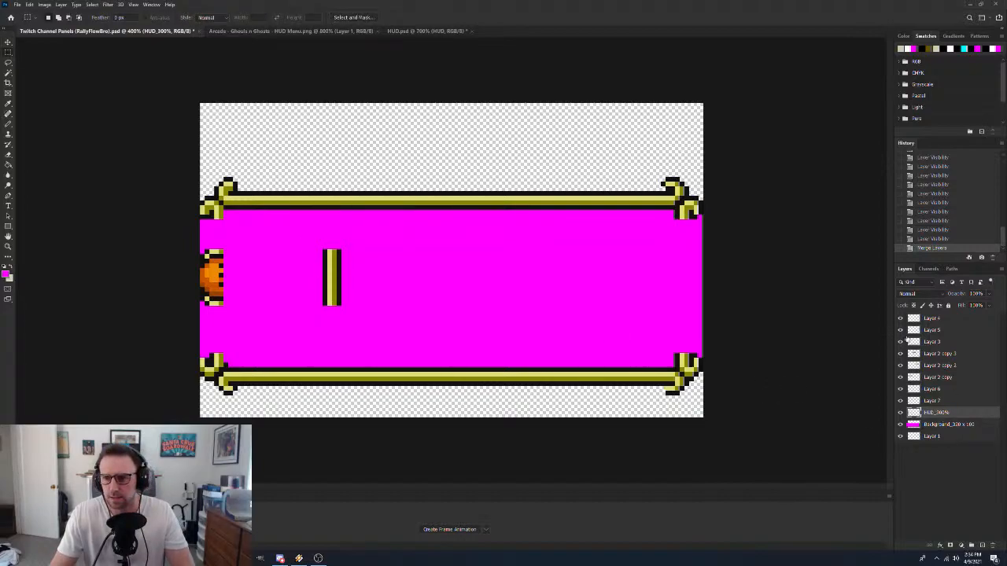
pyautogui.click(901, 342)
pyautogui.click(900, 342)
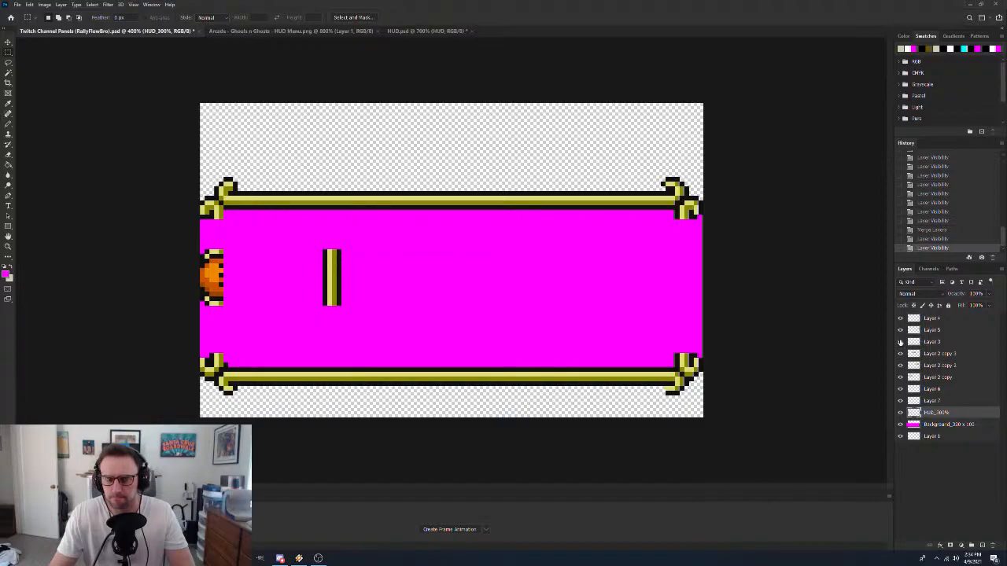
pyautogui.click(900, 331)
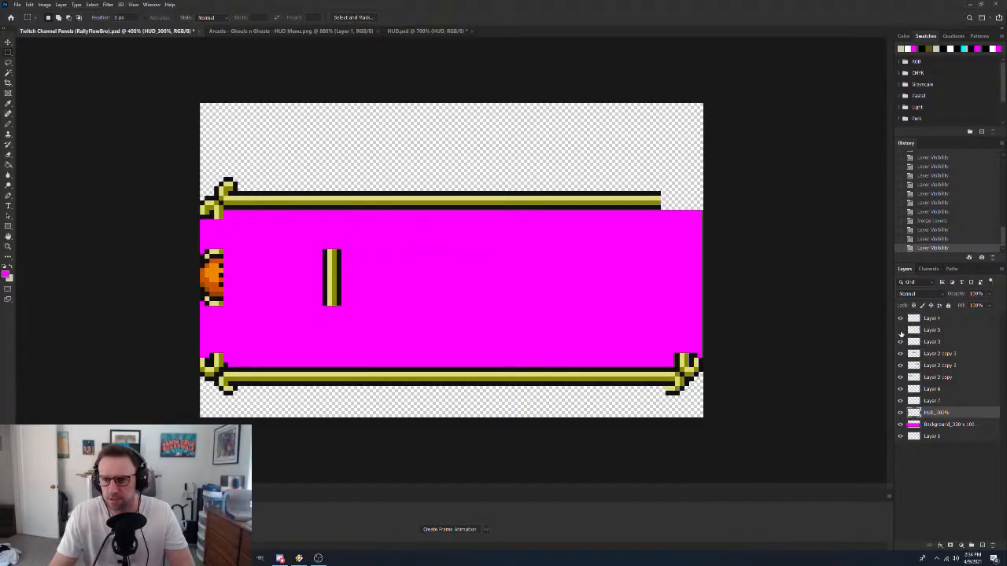
pyautogui.click(901, 331)
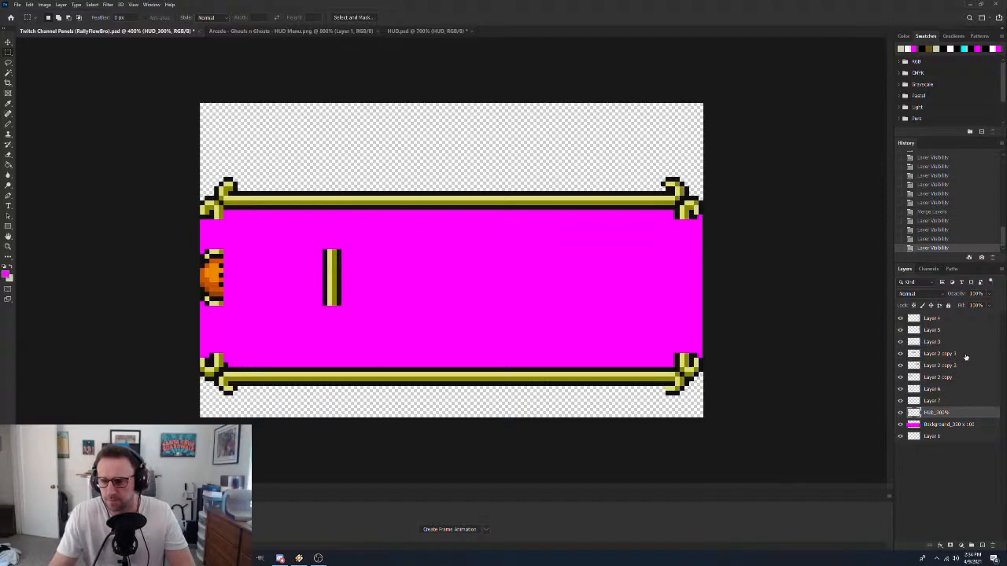
# Identify the layers that form the top edge by hiding Layer 2 copies 3, 2 and copy, and toggling Layer 6
pyautogui.click(900, 354)
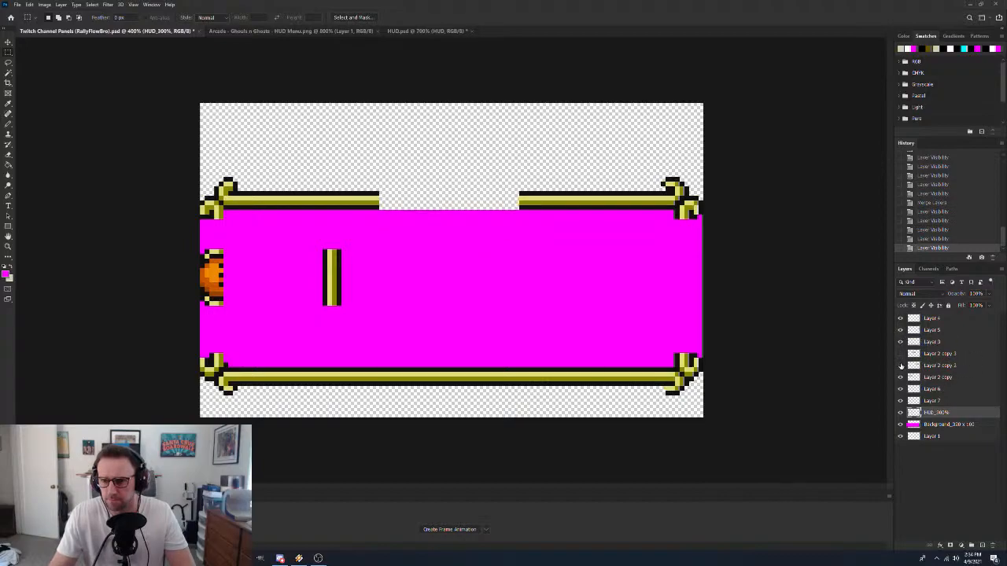
pyautogui.click(900, 366)
pyautogui.click(900, 379)
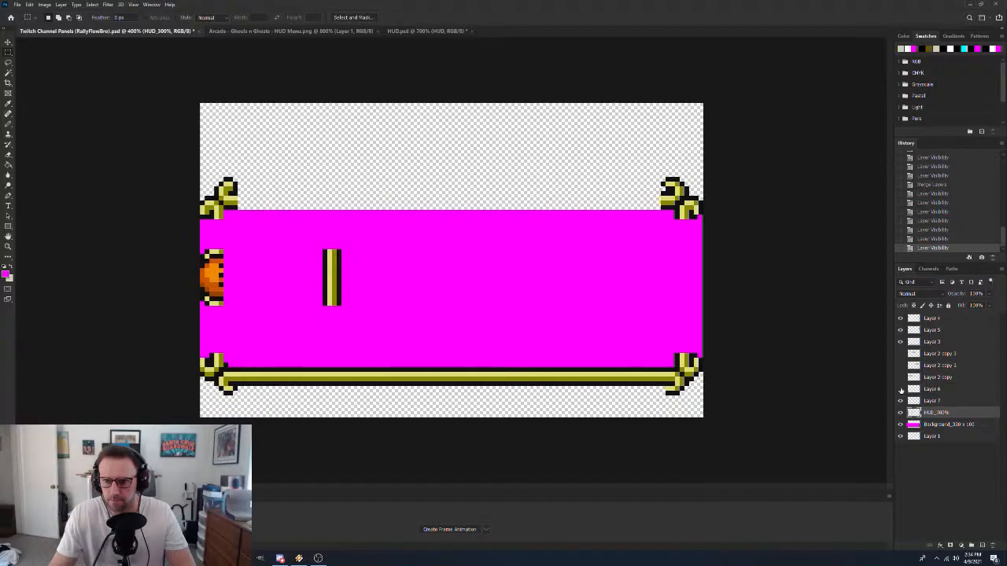
pyautogui.click(901, 390)
pyautogui.click(900, 390)
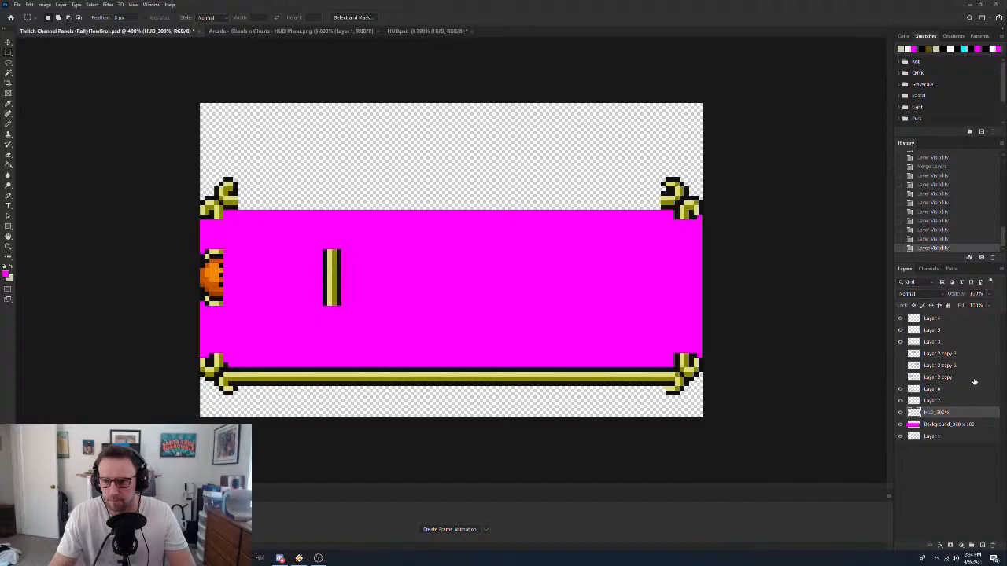
# Select the three top-edge Layer 2 copies, make them visible again, and merge them into a single layer
pyautogui.click(968, 380)
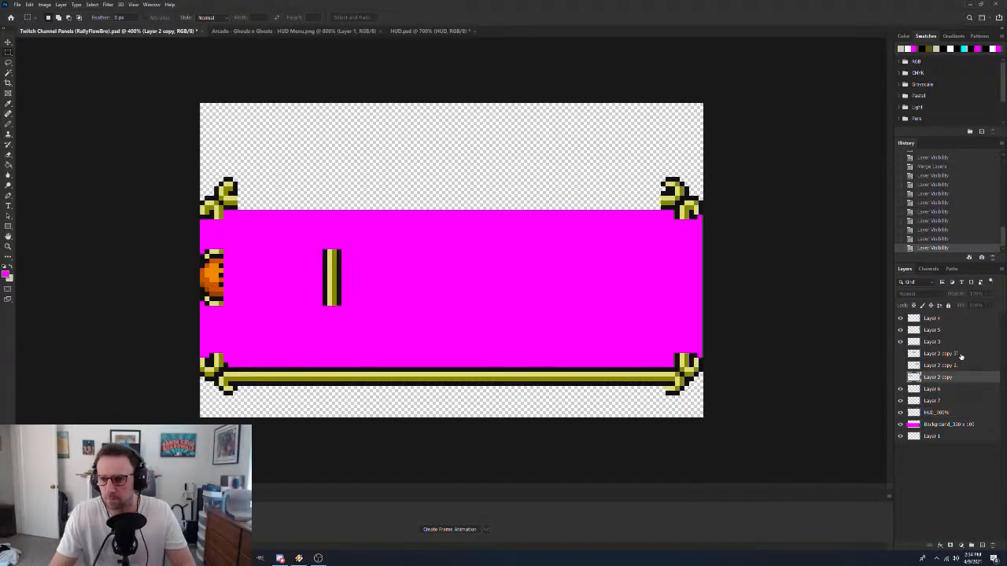
pyautogui.keyDown('shift'); pyautogui.click(961, 356); pyautogui.keyUp('shift')
pyautogui.moveTo(901, 378); pyautogui.dragTo(901, 355)
pyautogui.rightClick(972, 358)
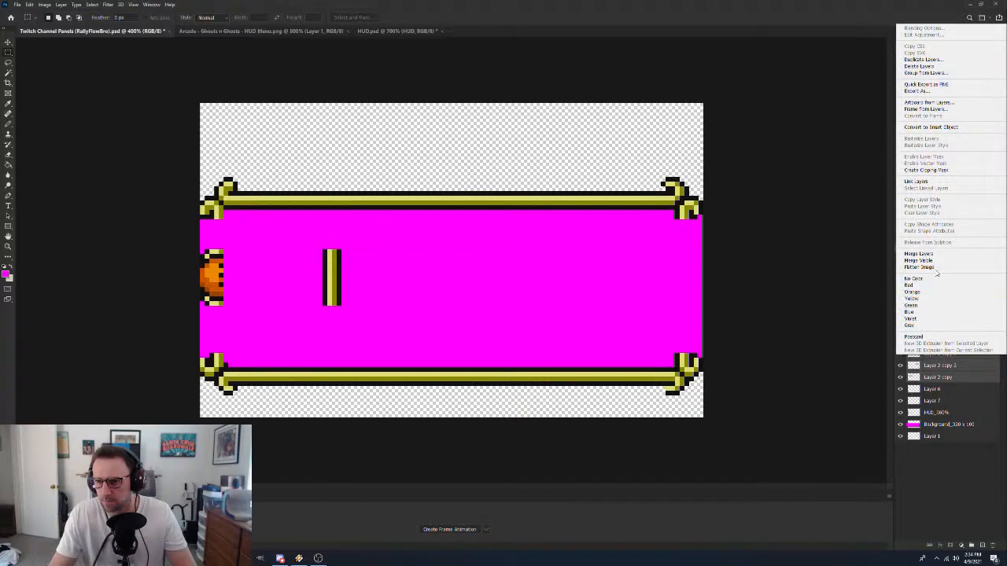
pyautogui.click(957, 255)
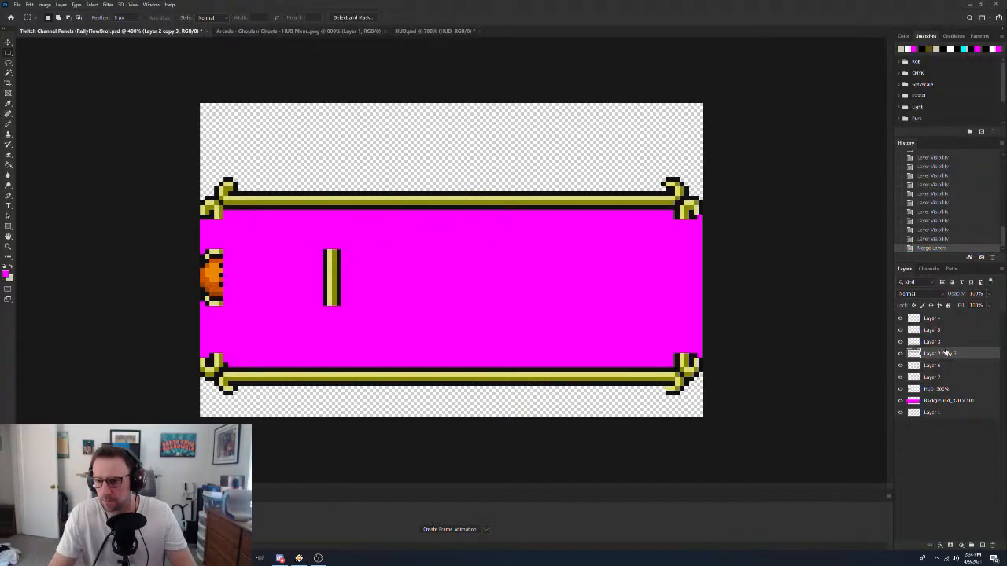
# Check the two merged edge layers by toggling their visibility, and move Layer 3 and Layer 2 copy 3 to the top of the layer stack
pyautogui.click(902, 342)
pyautogui.click(901, 342)
pyautogui.click(901, 354)
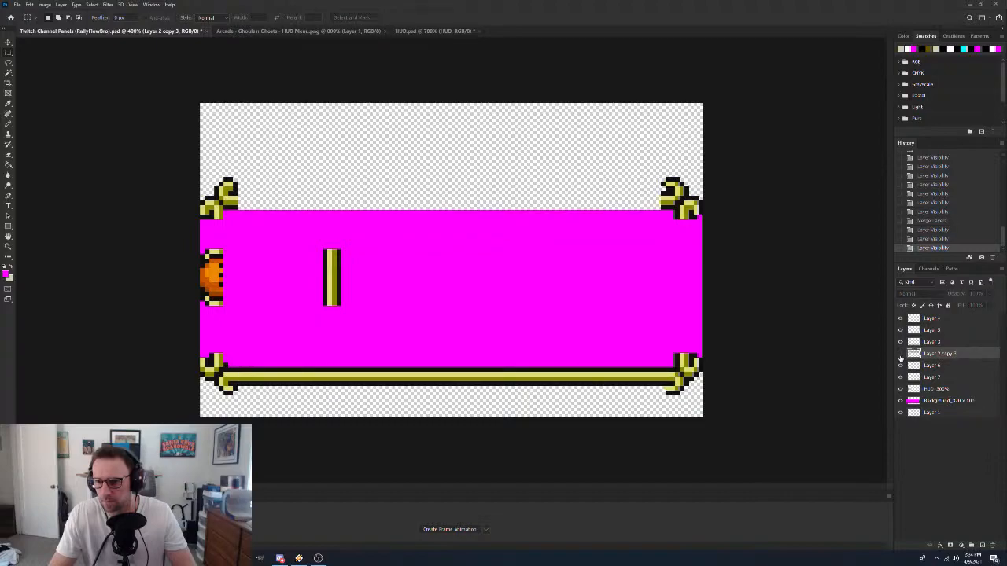
pyautogui.click(900, 354)
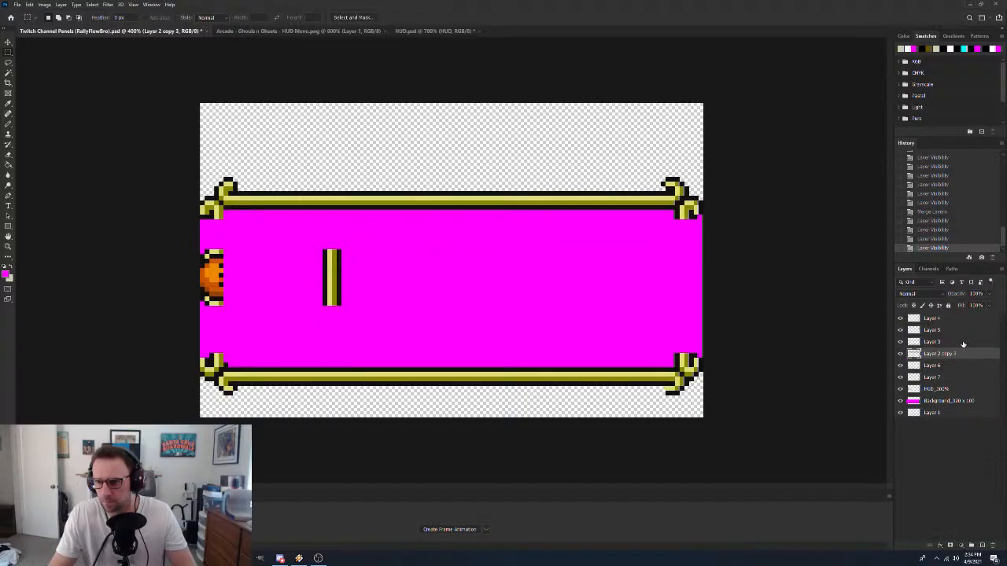
pyautogui.moveTo(963, 344); pyautogui.dragTo(961, 318)
pyautogui.moveTo(962, 356); pyautogui.dragTo(960, 328)
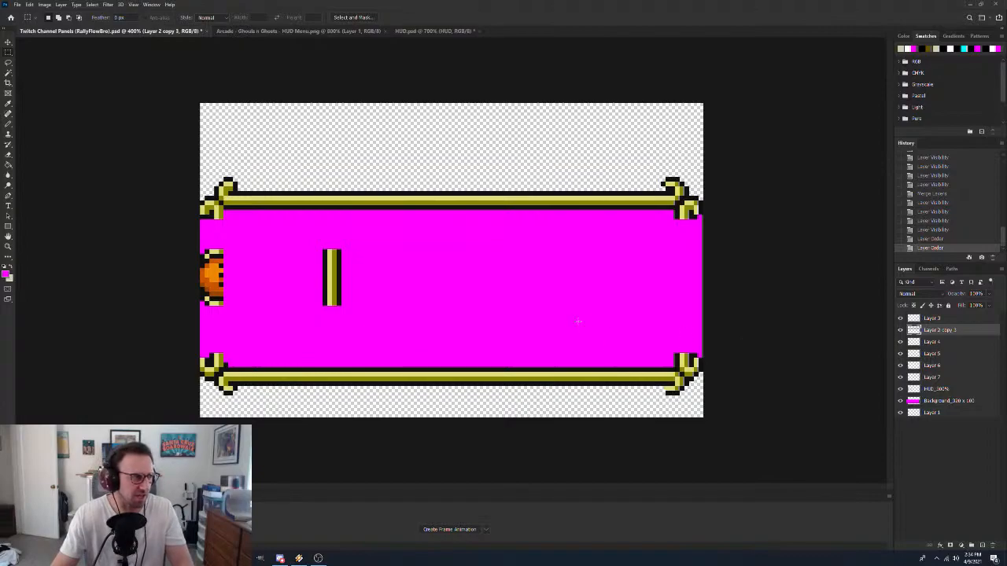
# Cut the vertical bar out of the HUD_300% layer and paste it twice as separate layers
pyautogui.press('v')
pyautogui.click(330, 274)
pyautogui.press('m')
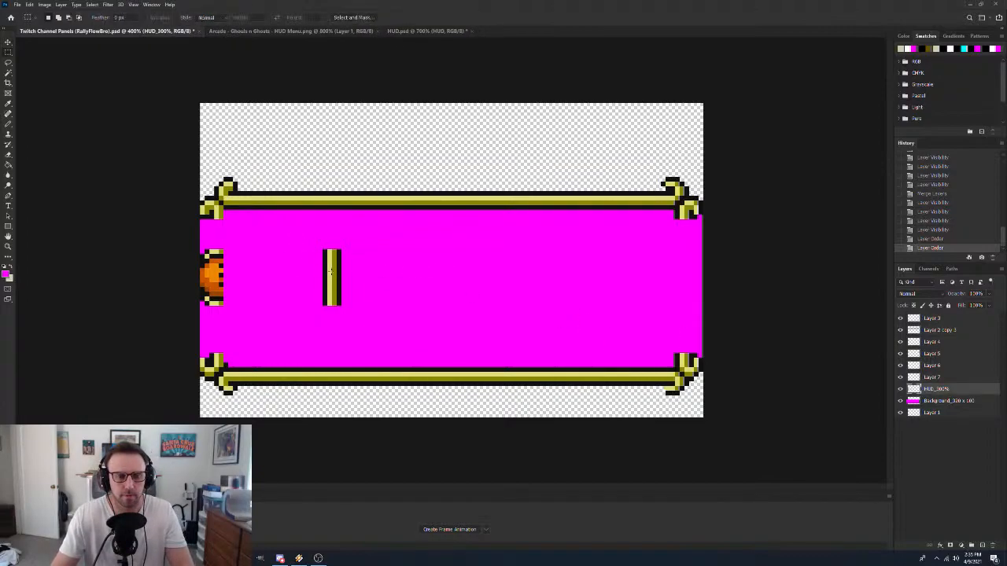
pyautogui.moveTo(307, 236); pyautogui.dragTo(358, 319)
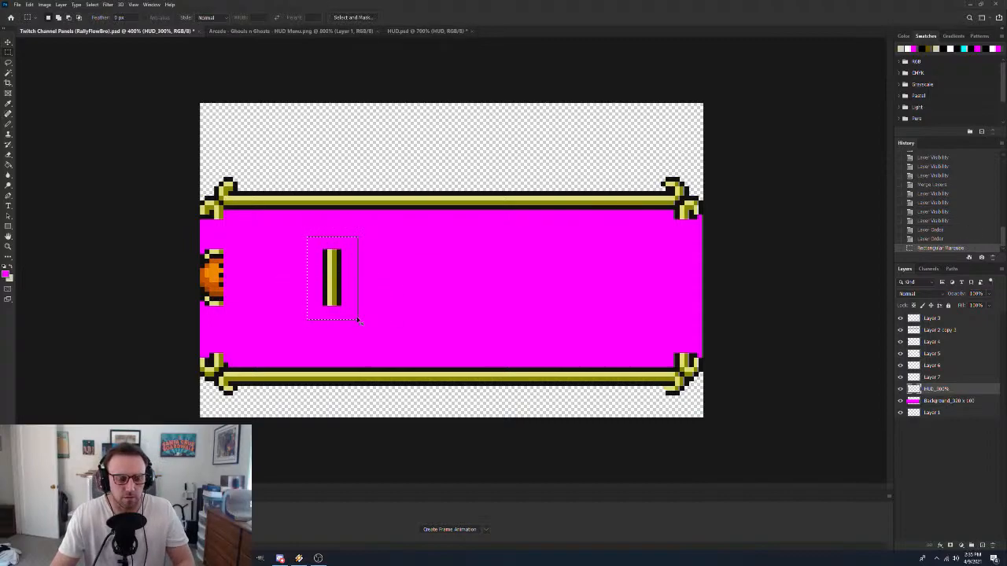
pyautogui.hotkey('ctrl', 'x')
pyautogui.hotkey('ctrl', 'v')
pyautogui.hotkey('ctrl', 'v')
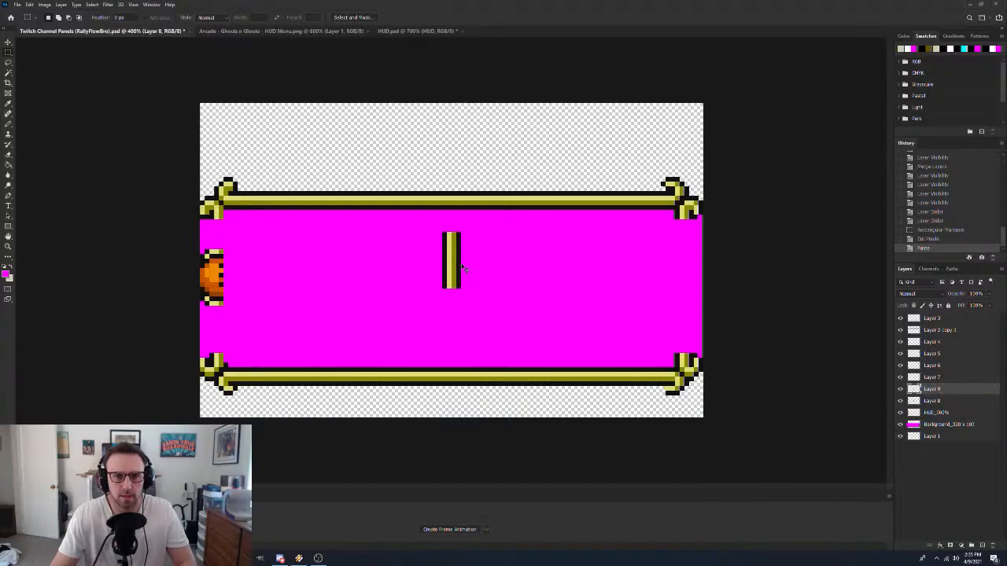
# Build the frame's right edge by stacking the two pasted bars and a third pasted copy between the right-hand corners
pyautogui.press('v')
pyautogui.moveTo(450, 268); pyautogui.dragTo(684, 258)
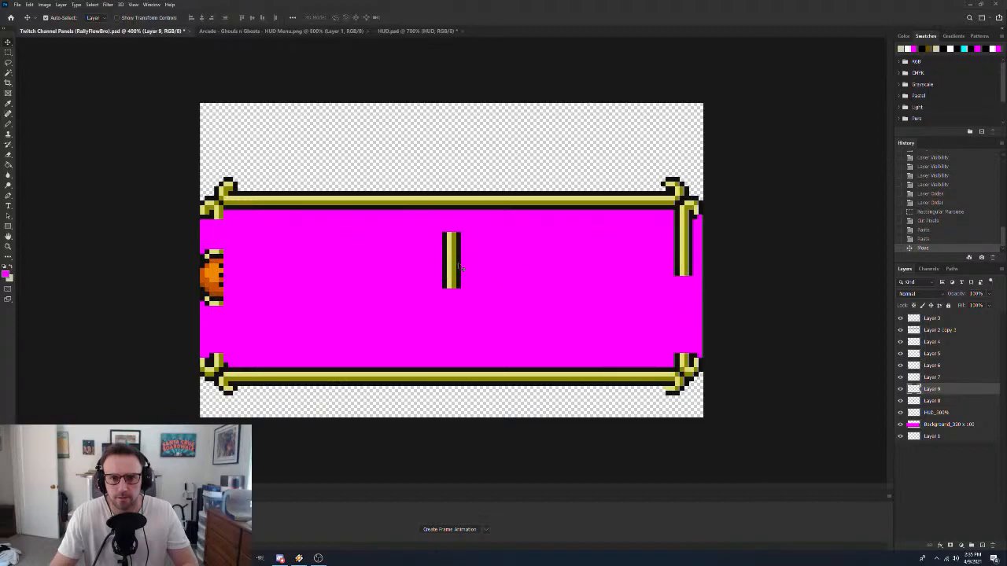
pyautogui.moveTo(459, 266); pyautogui.dragTo(685, 306)
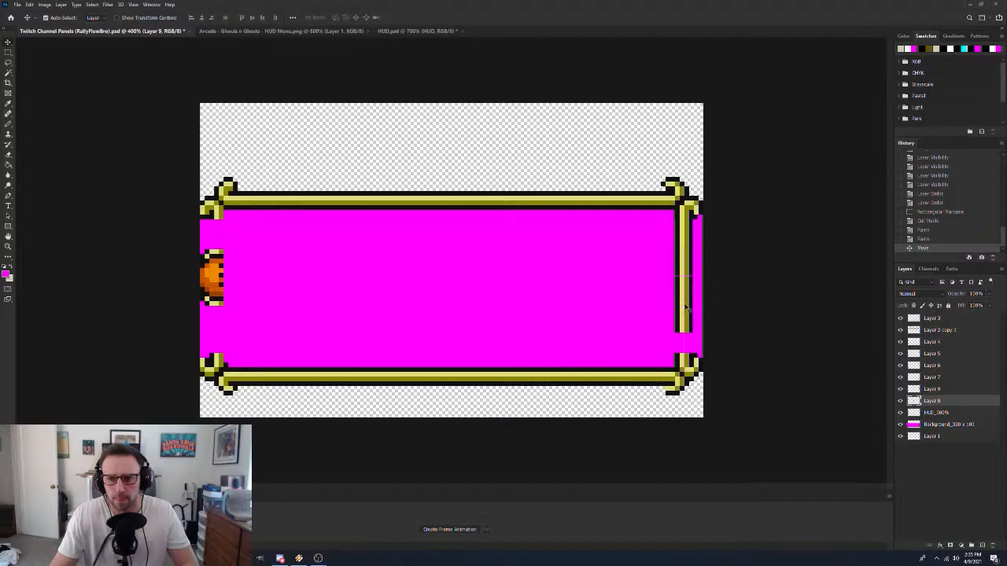
pyautogui.hotkey('ctrl', 'v')
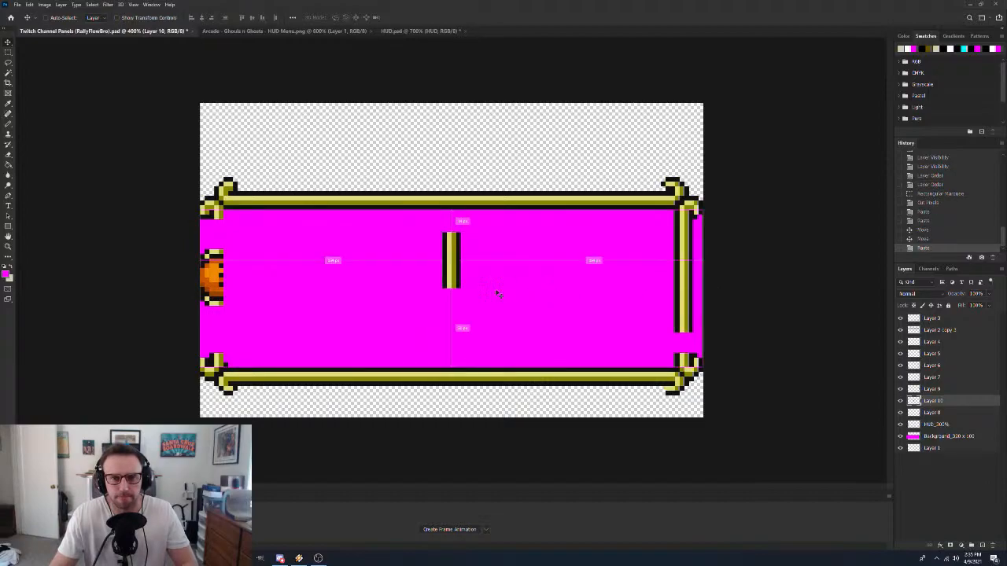
pyautogui.moveTo(454, 270); pyautogui.dragTo(696, 316)
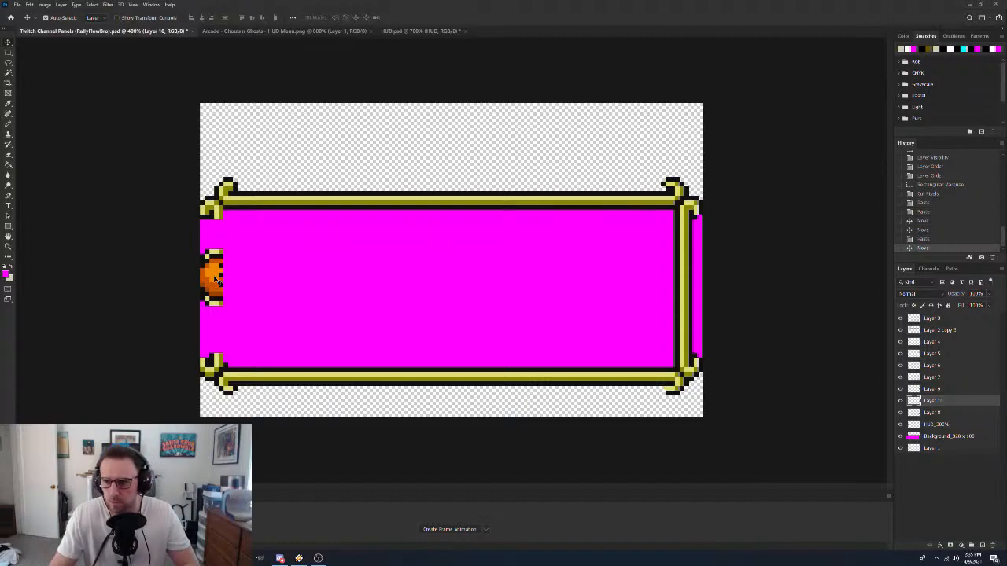
# Lower the orange orb toward the frame's middle, and move all frame layers with the background up to the canvas's vertical centre
pyautogui.moveTo(213, 278); pyautogui.dragTo(215, 288)
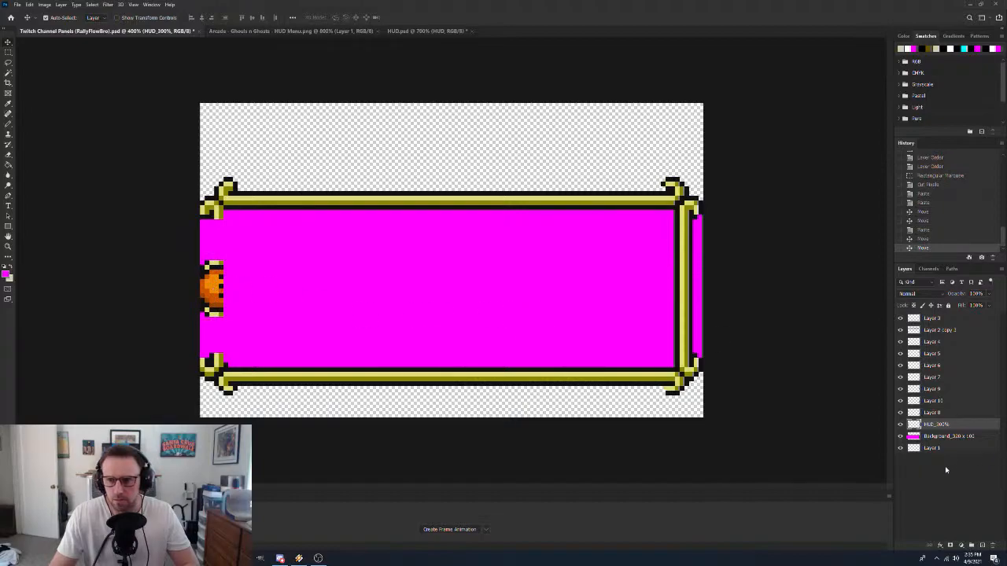
pyautogui.click(981, 439)
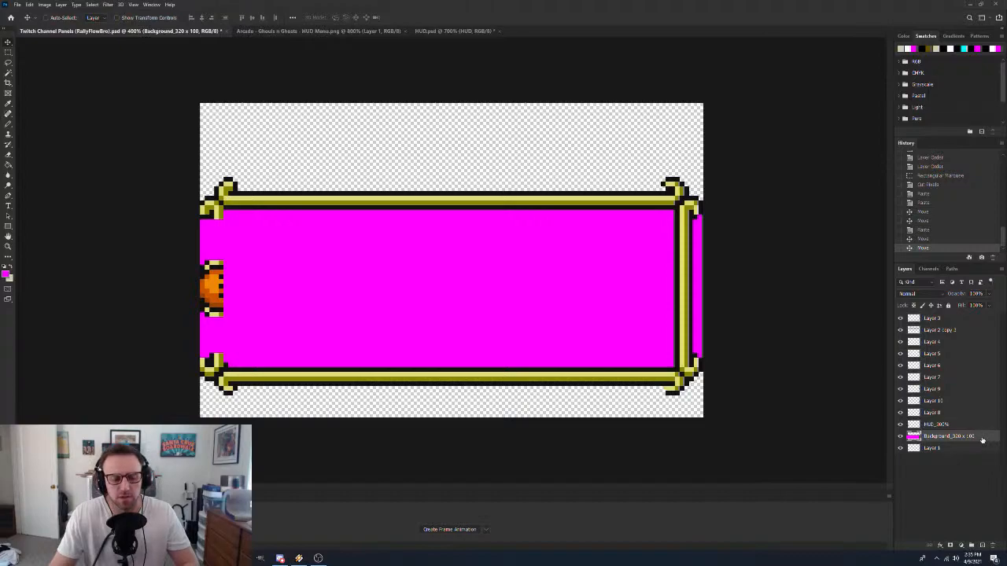
pyautogui.keyDown('shift'); pyautogui.click(968, 320); pyautogui.keyUp('shift')
pyautogui.moveTo(472, 285); pyautogui.dragTo(471, 259)
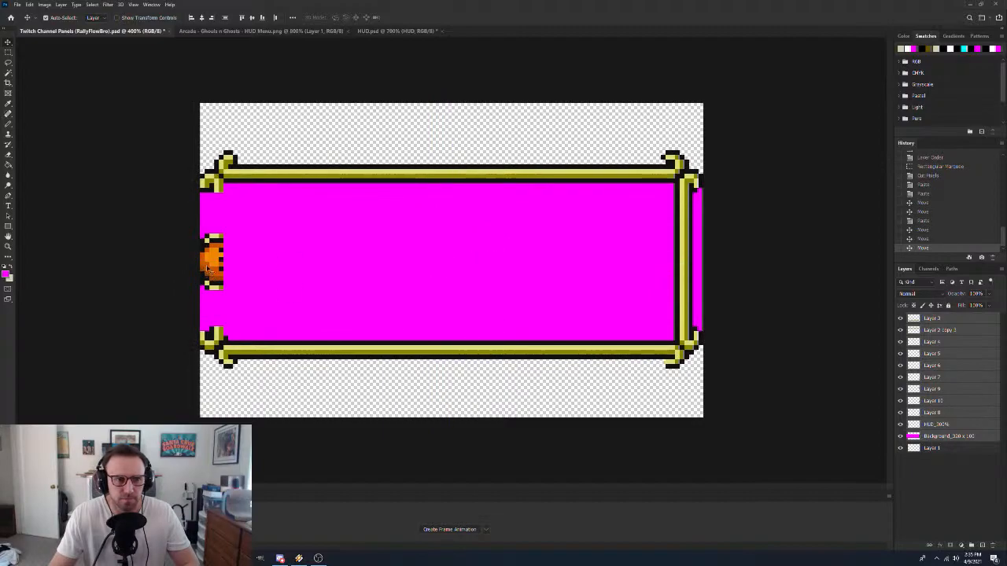
# Select only the HUD_300% layer and align the orange orb with the frame's vertical centre
pyautogui.moveTo(214, 260); pyautogui.dragTo(214, 260)
pyautogui.click(966, 426)
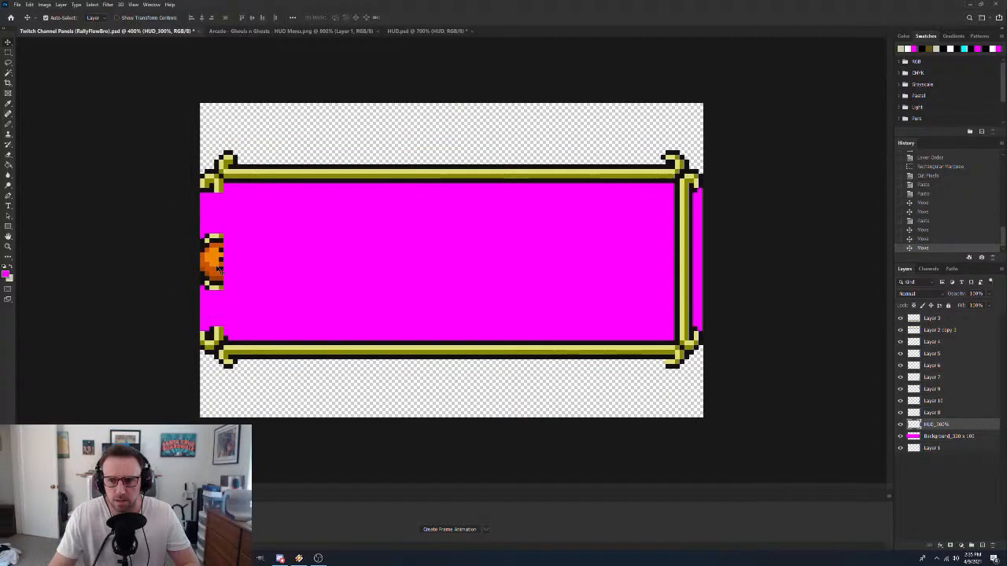
pyautogui.moveTo(216, 267)
pyautogui.mouseDown()
pyautogui.moveTo(215, 277)
pyautogui.moveTo(219, 268)
pyautogui.mouseUp()
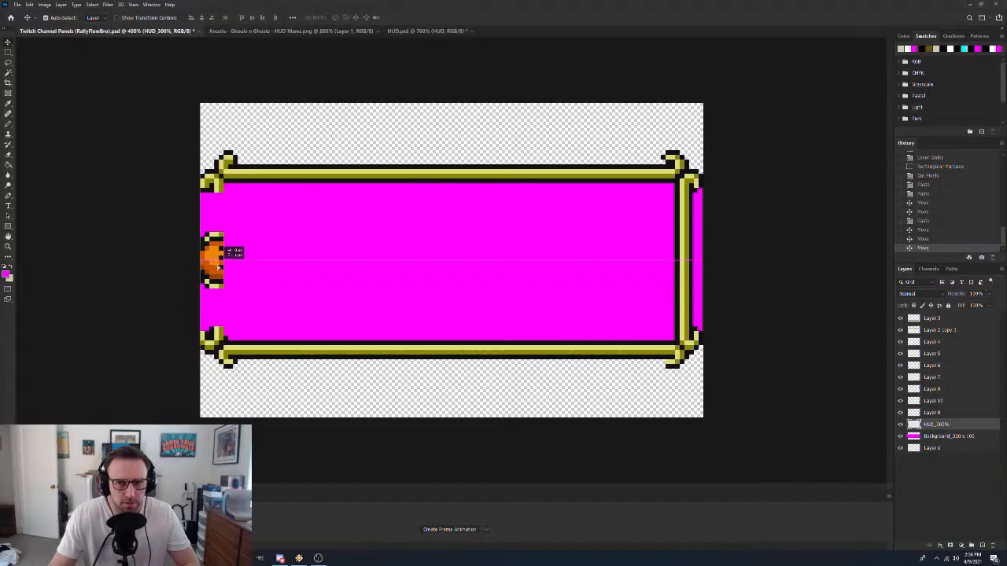
pyautogui.moveTo(220, 268); pyautogui.dragTo(219, 268)
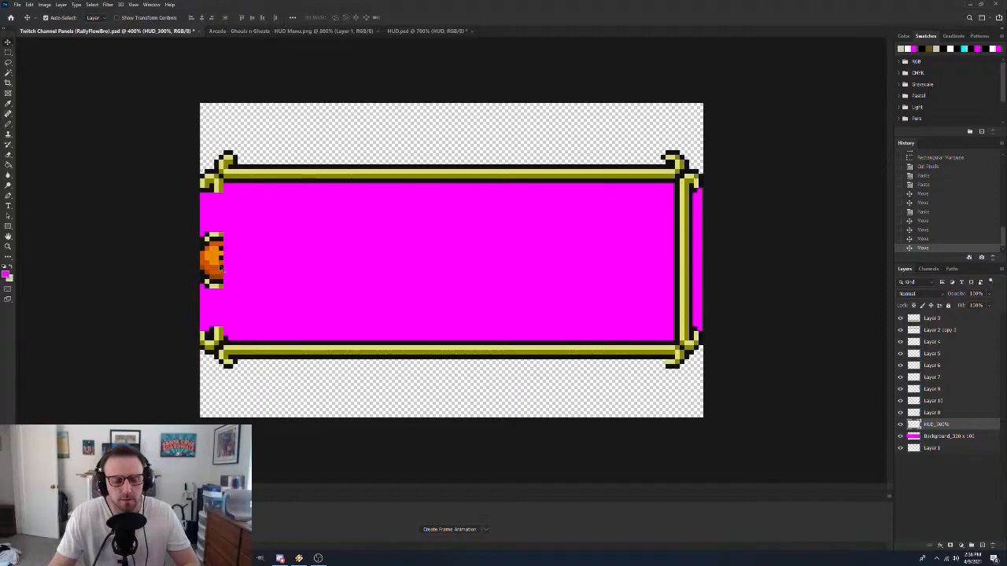
# Paste a copy of the vertical bar directly above the Background_320 x 100 layer
pyautogui.click(988, 438)
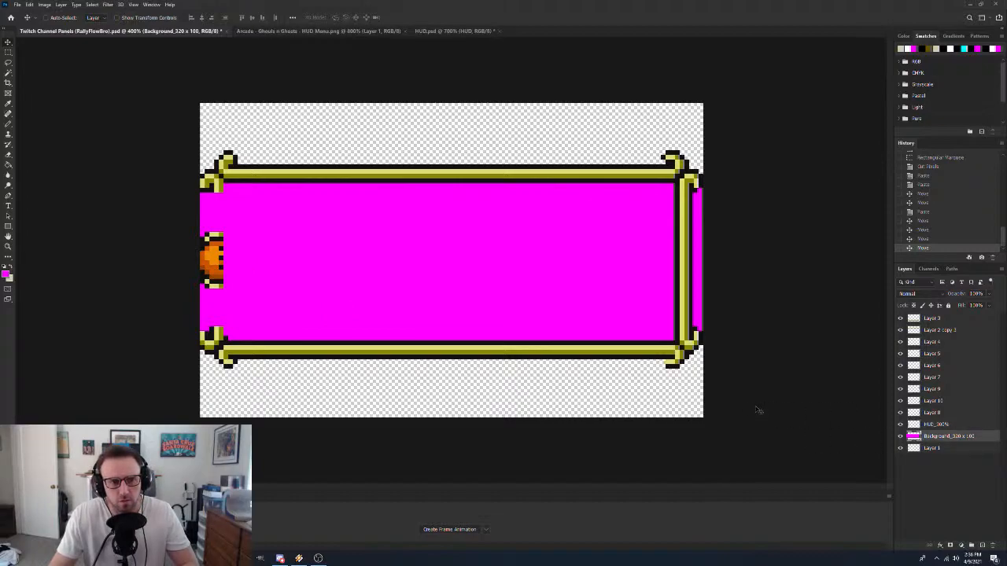
pyautogui.hotkey('ctrl', 'v')
# Try placing two bar copies on the left edge above and below the orb, and revert to the state with one pasted bar
pyautogui.hotkey('ctrl', 'v')
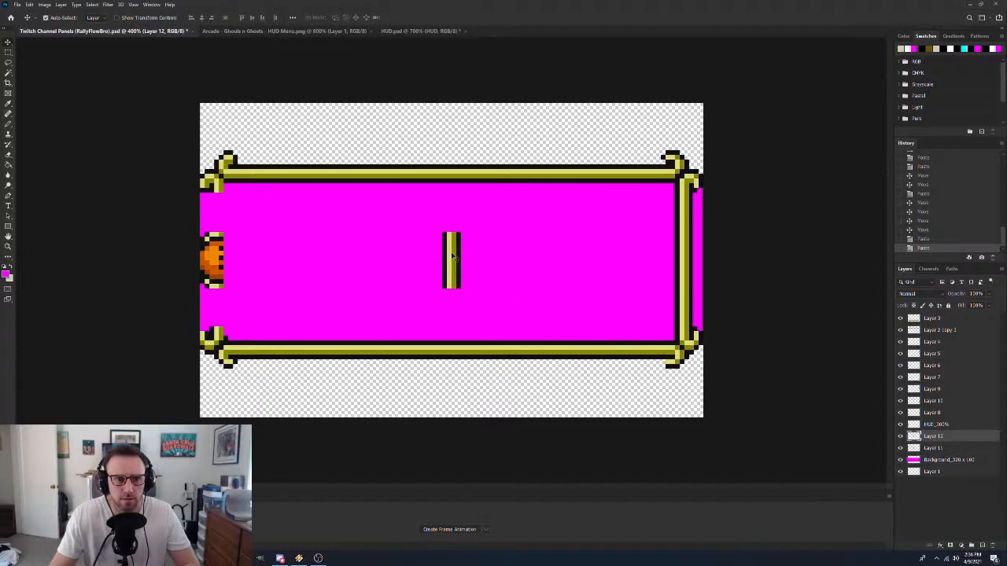
pyautogui.moveTo(453, 254); pyautogui.dragTo(222, 291)
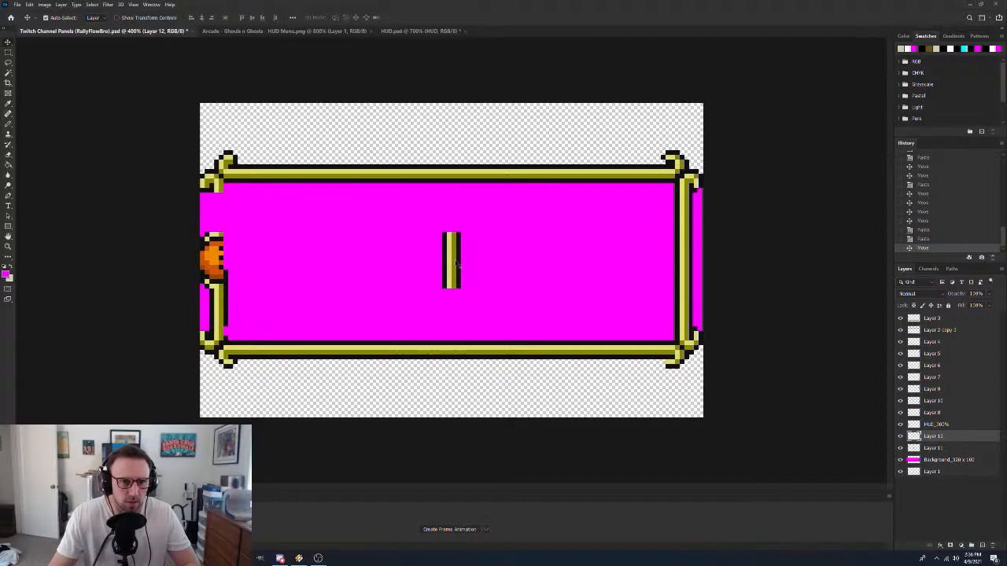
pyautogui.moveTo(456, 263); pyautogui.dragTo(222, 222)
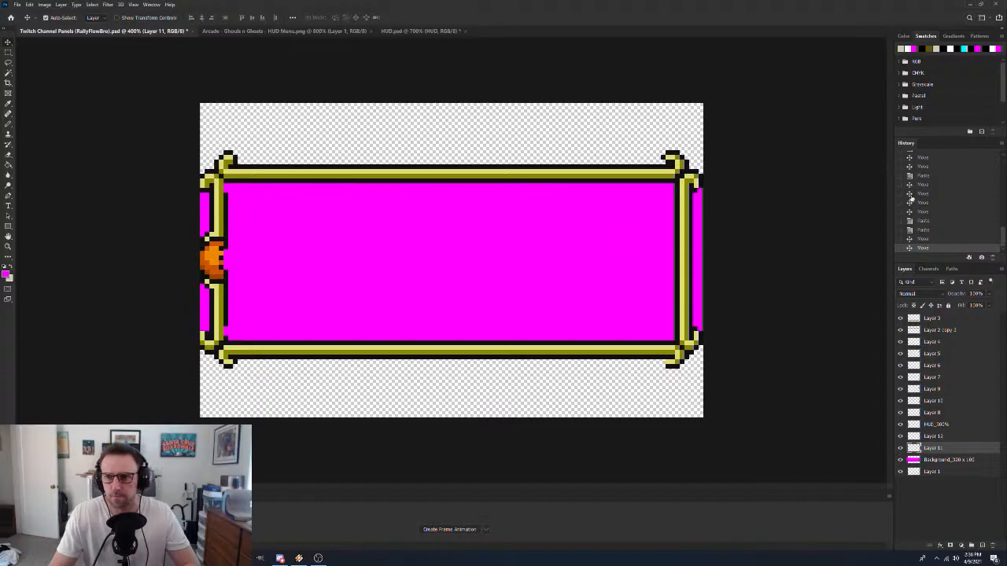
pyautogui.click(946, 229)
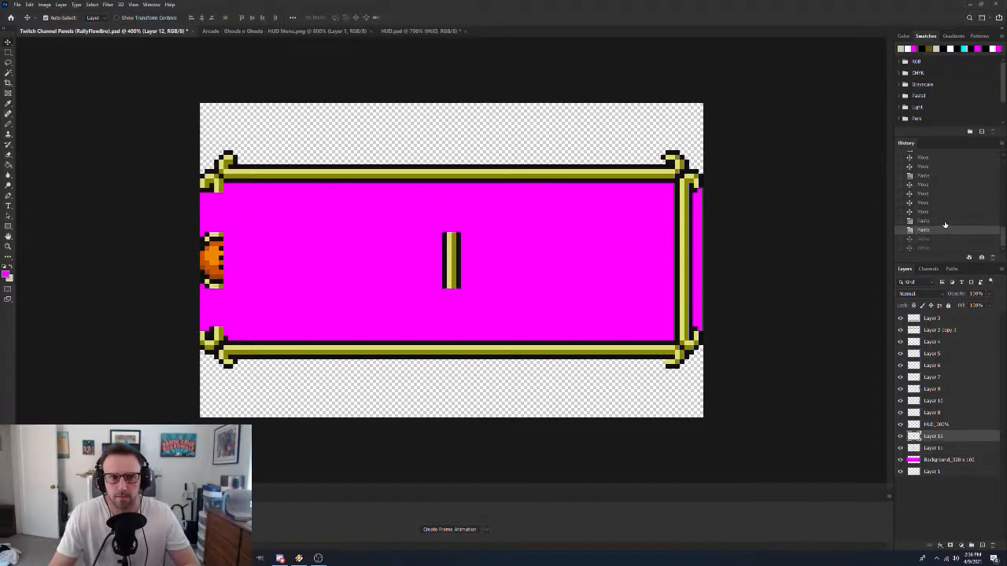
pyautogui.click(944, 223)
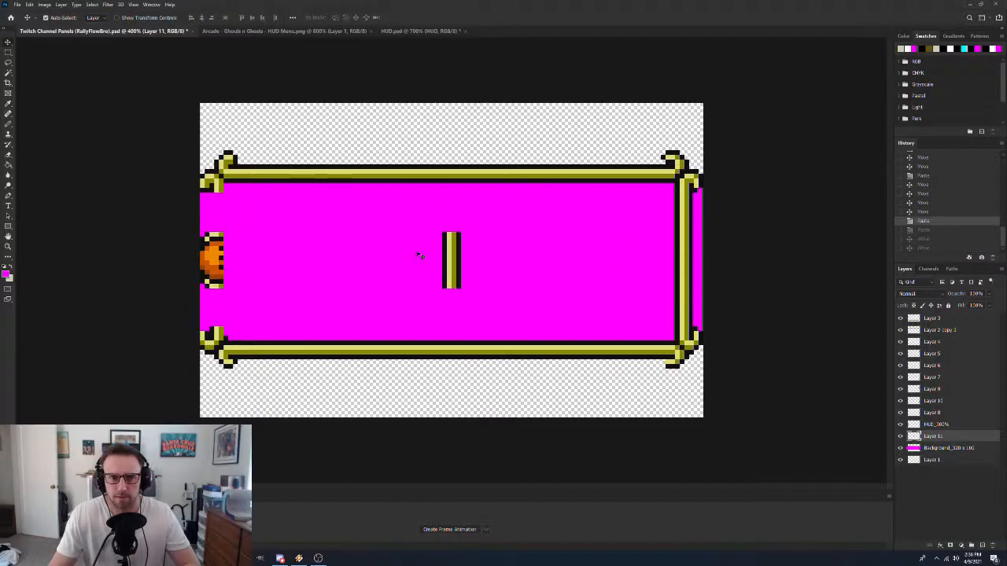
# Move the pasted bar slightly down and left, and select its right-hand black strip with the Magic Wand
pyautogui.moveTo(456, 261); pyautogui.dragTo(434, 280)
pyautogui.press('z')
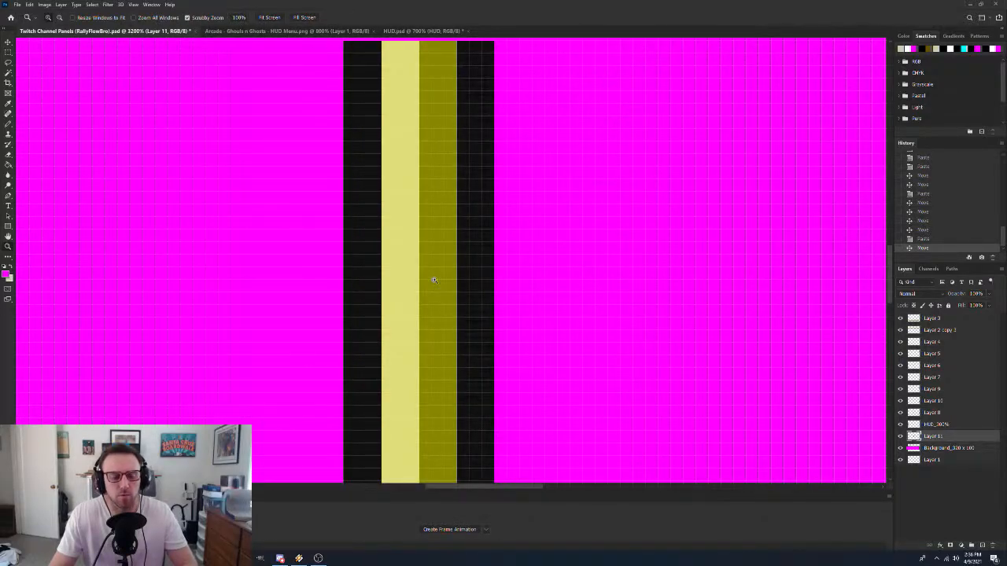
pyautogui.press('w')
pyautogui.click(478, 250)
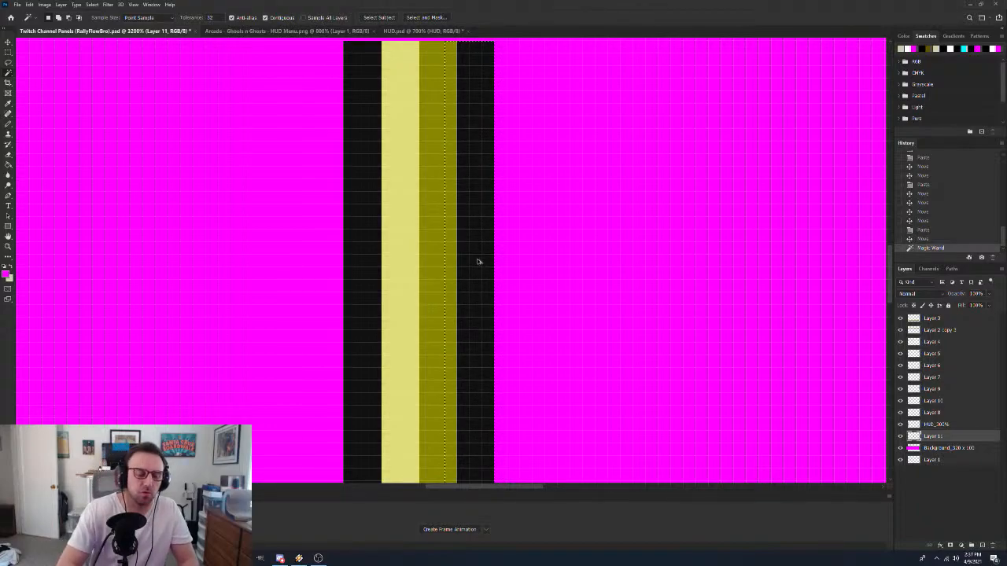
pyautogui.hotkey('ctrl', 't')
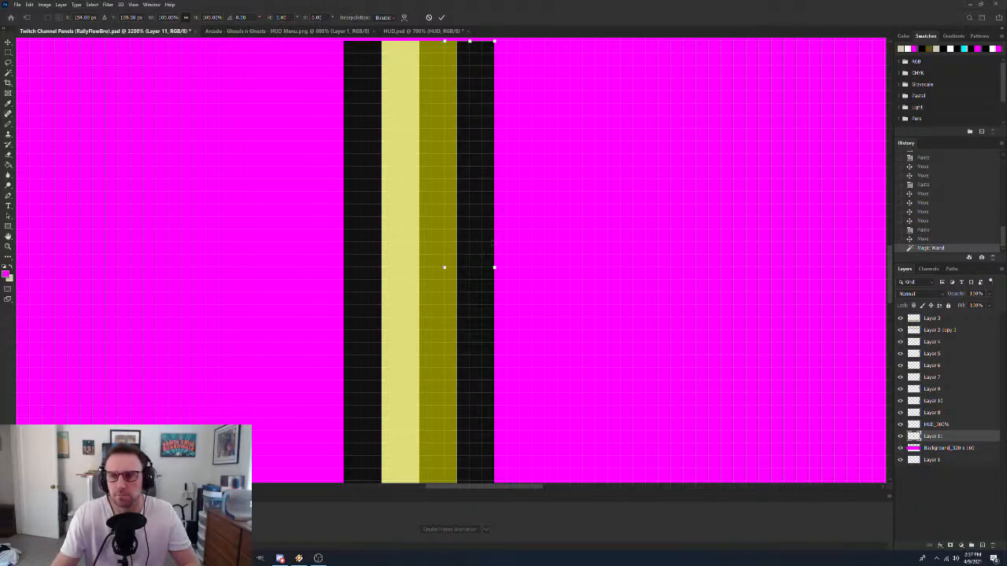
pyautogui.press('Escape')
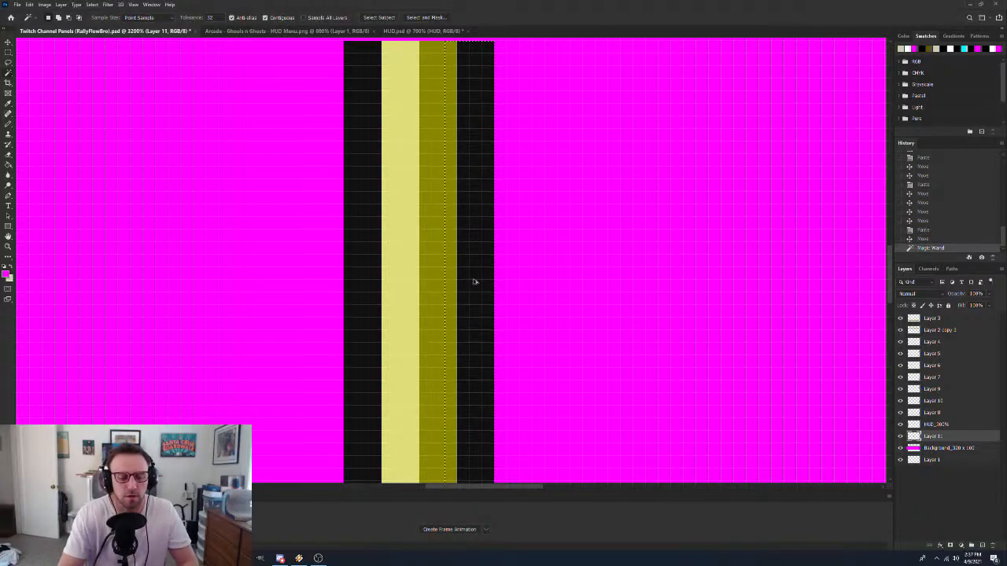
# Refine the strip selection with Select and Mask, setting Shift Edge to -100%
pyautogui.hotkey('ctrl', 'alt', 'r')
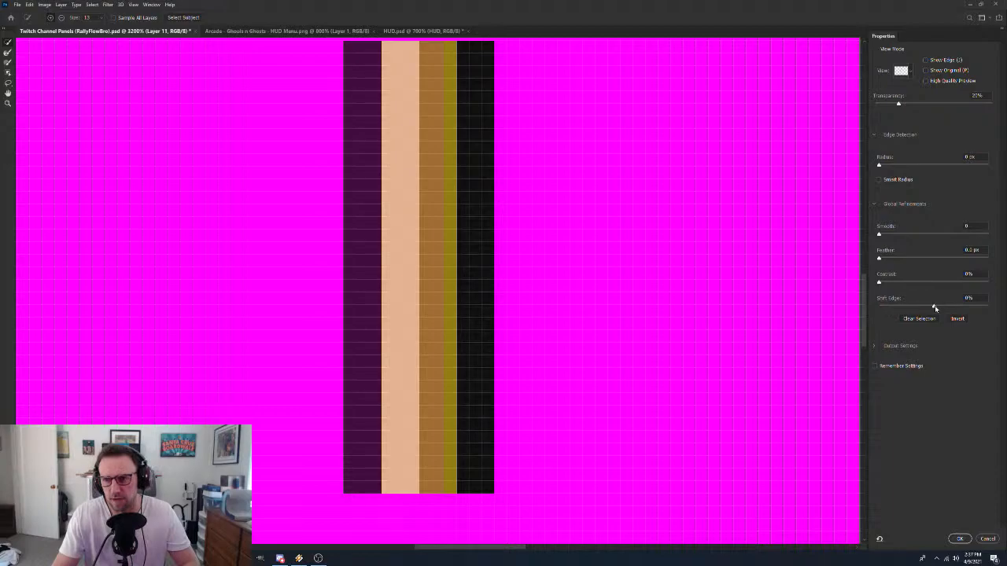
pyautogui.click(972, 298)
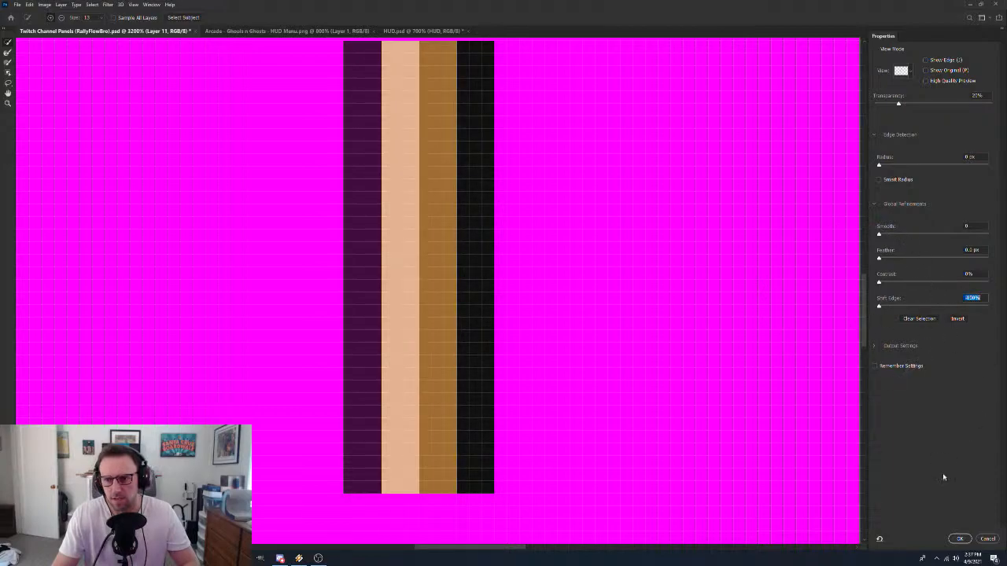
pyautogui.click(959, 539)
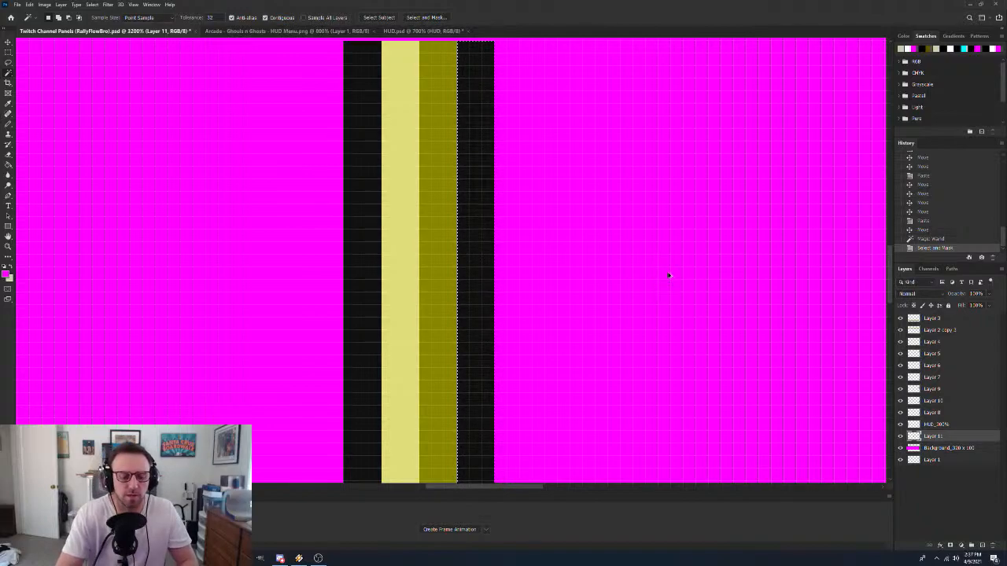
# Refine the strip selection again in Select and Mask with Shift Edge at -100%, and delete the bar's right-hand black strip
pyautogui.hotkey('alt', 'ctrl', 'r')
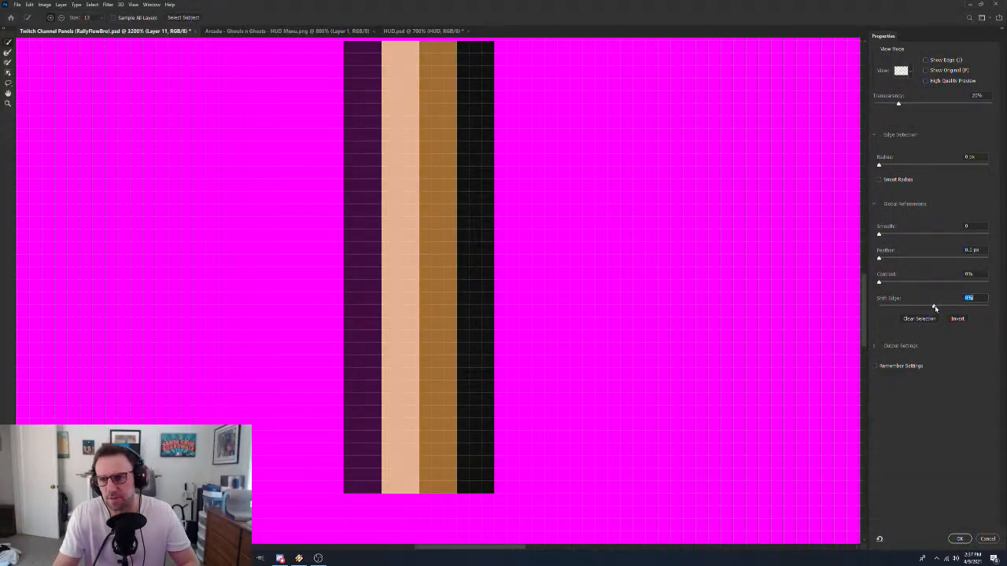
pyautogui.moveTo(934, 309); pyautogui.dragTo(865, 305)
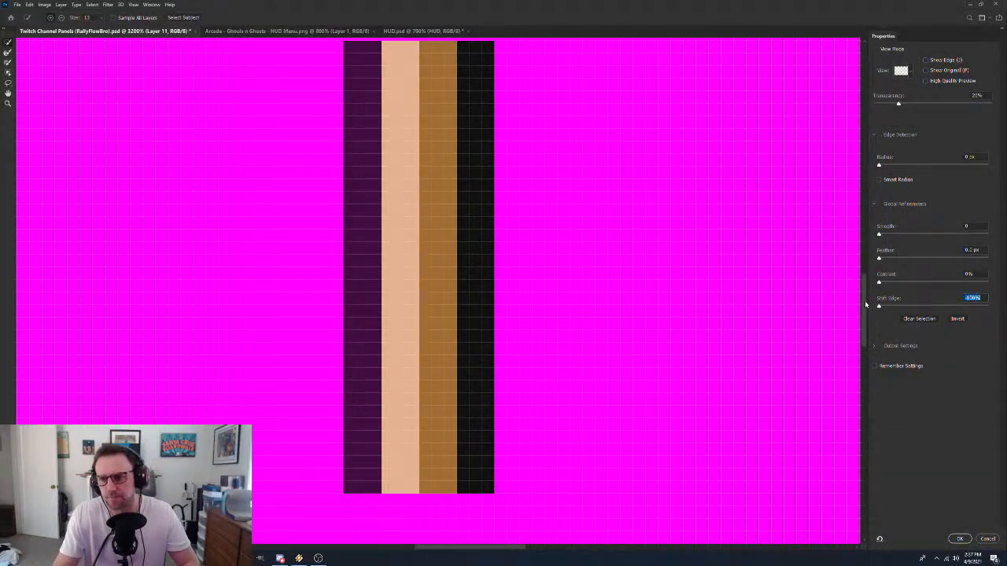
pyautogui.click(959, 540)
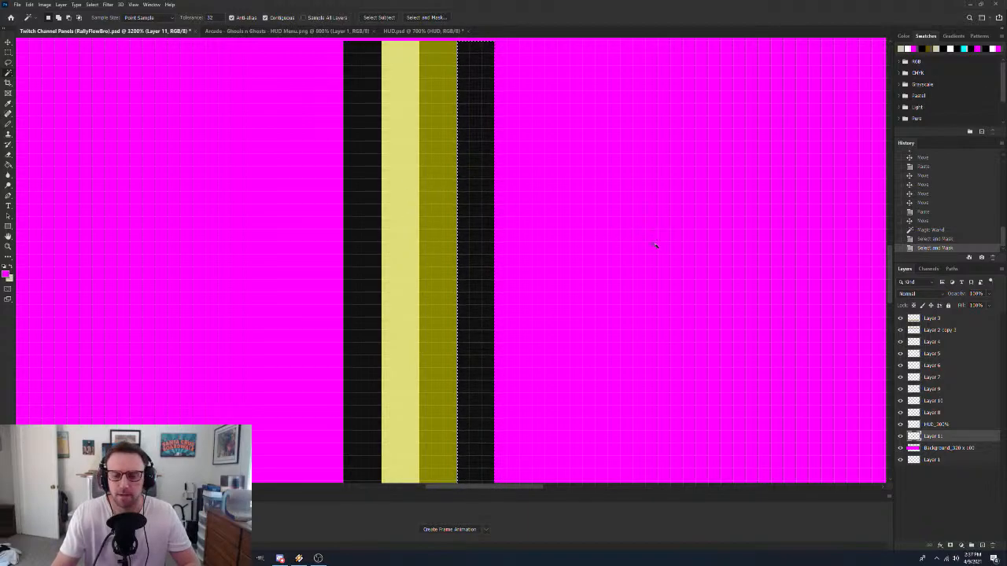
pyautogui.press('Delete')
pyautogui.scroll(-1, 433, 207)
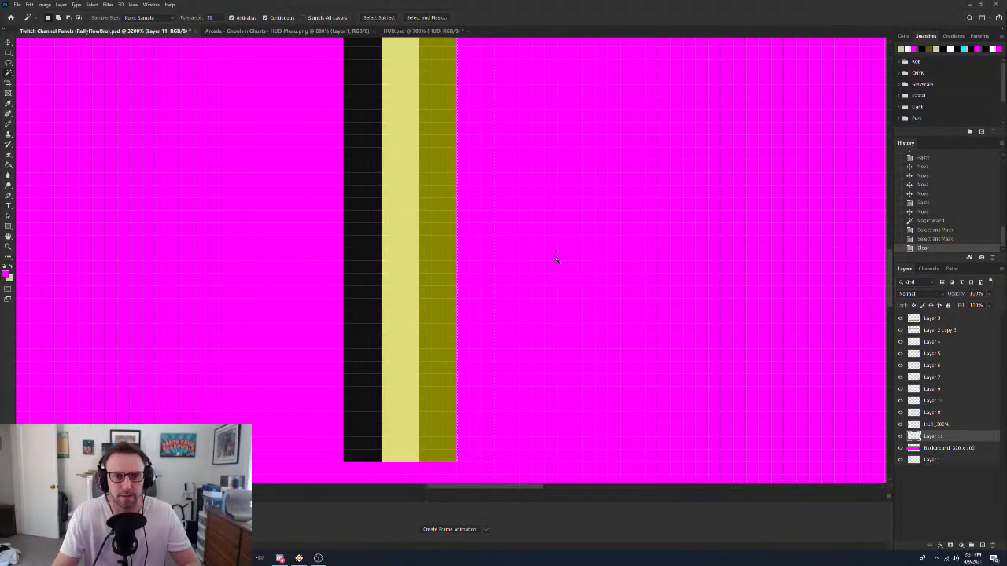
# Try selecting the bar's yellow strips with the Magic Wand, tighten the selection in Select and Mask with Shift Edge at -100%, and deselect
pyautogui.click(438, 235)
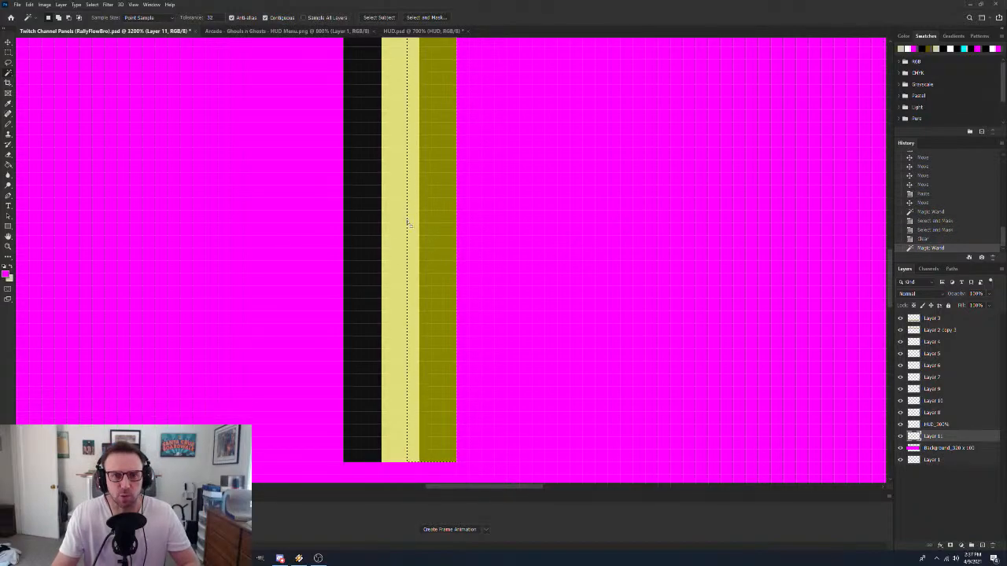
pyautogui.click(366, 151)
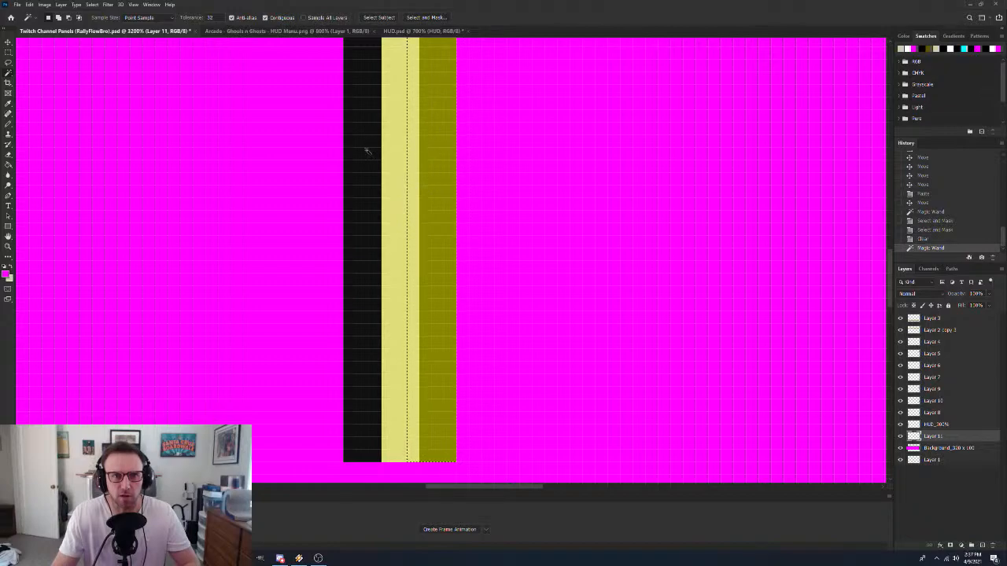
pyautogui.click(404, 196)
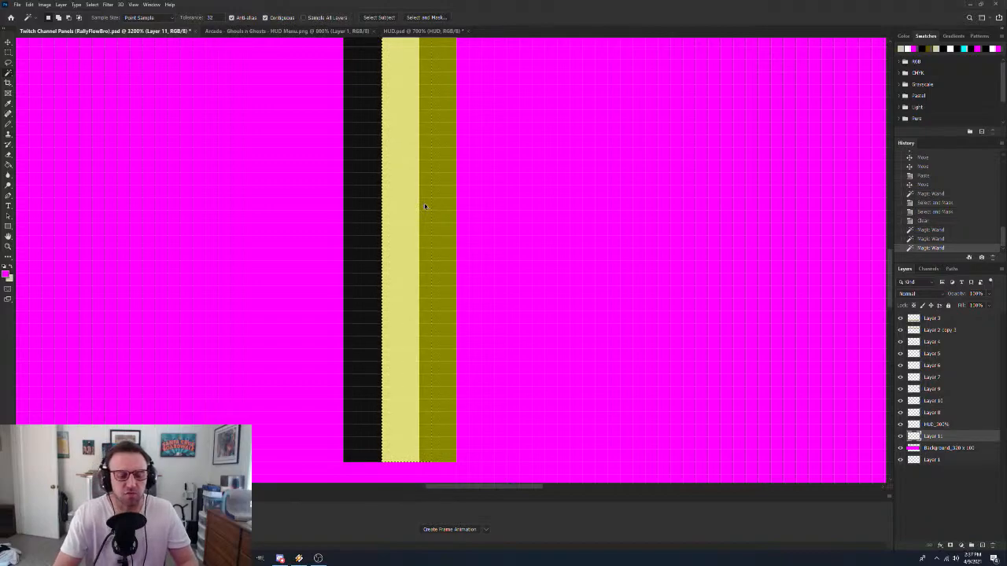
pyautogui.hotkey('ctrl', 'alt', 'r')
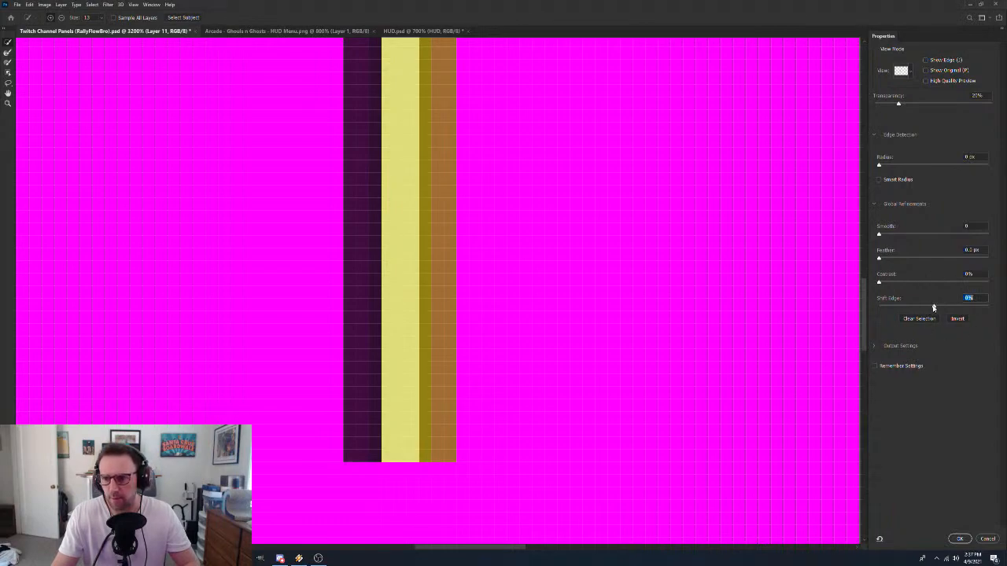
pyautogui.moveTo(934, 308); pyautogui.dragTo(882, 309)
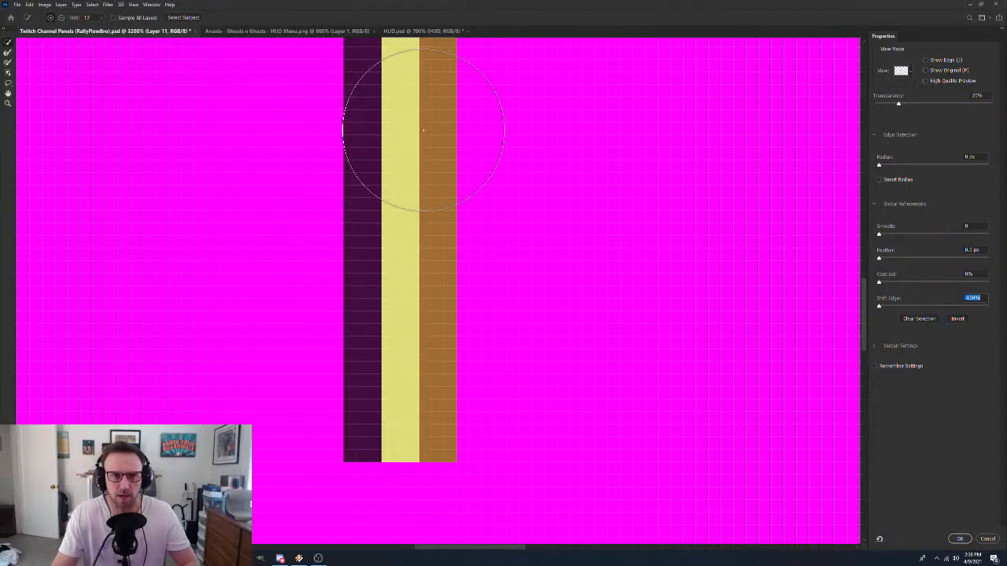
pyautogui.click(961, 540)
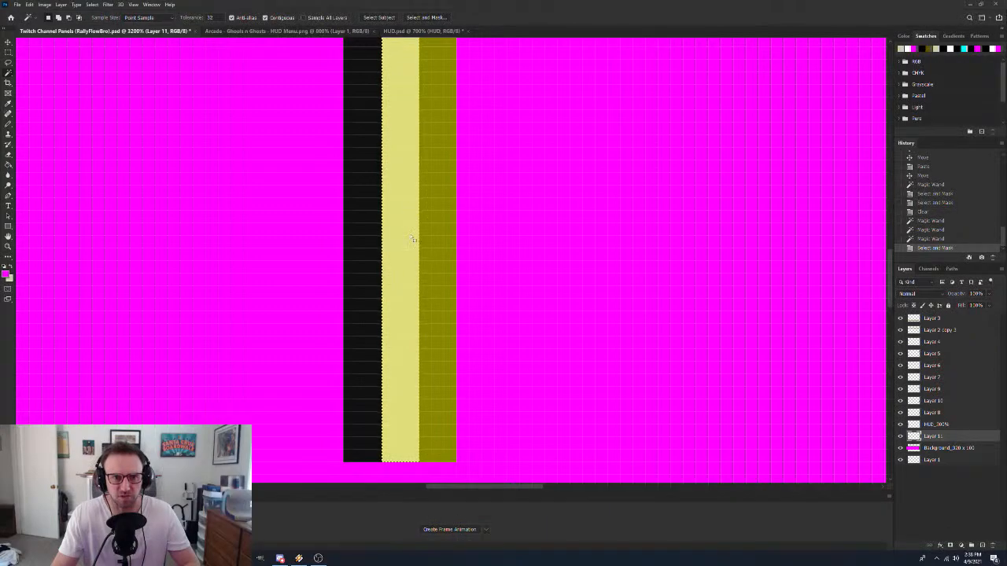
pyautogui.scroll(2, 385, 319)
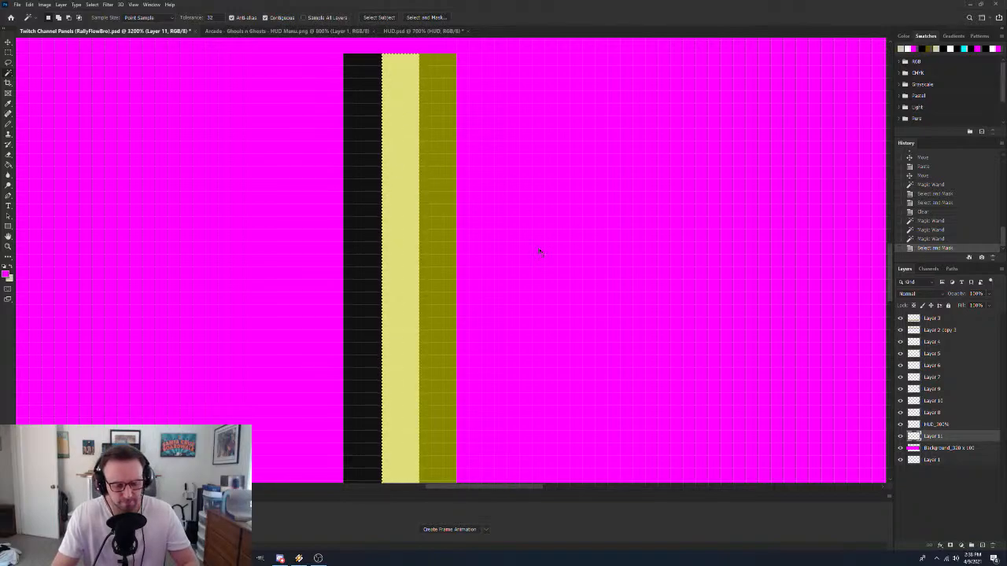
pyautogui.hotkey('ctrl', 'd')
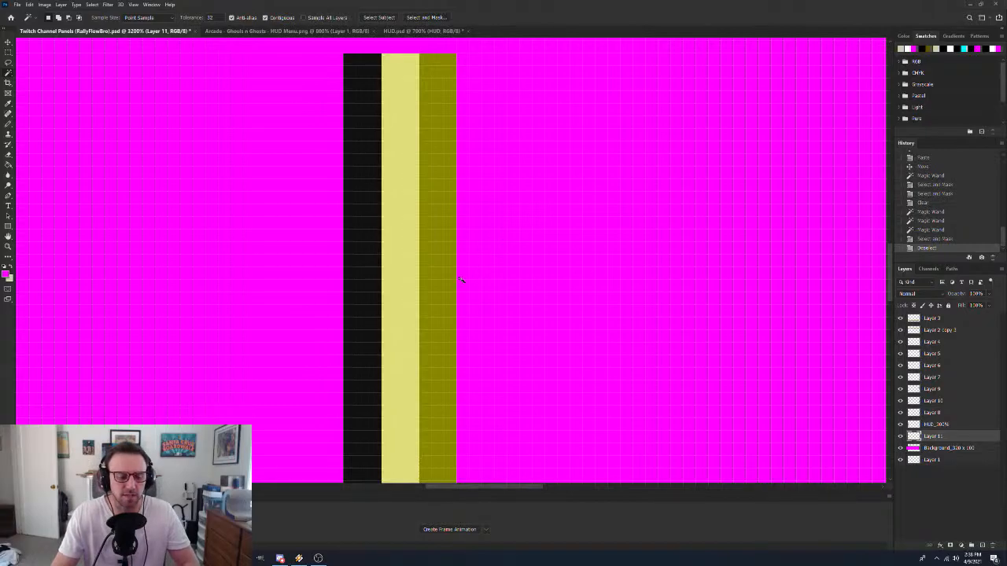
# Marquee the area around the trimmed bar, paste a second bar copy, and fit it on the frame's left edge above the orb
pyautogui.press('z')
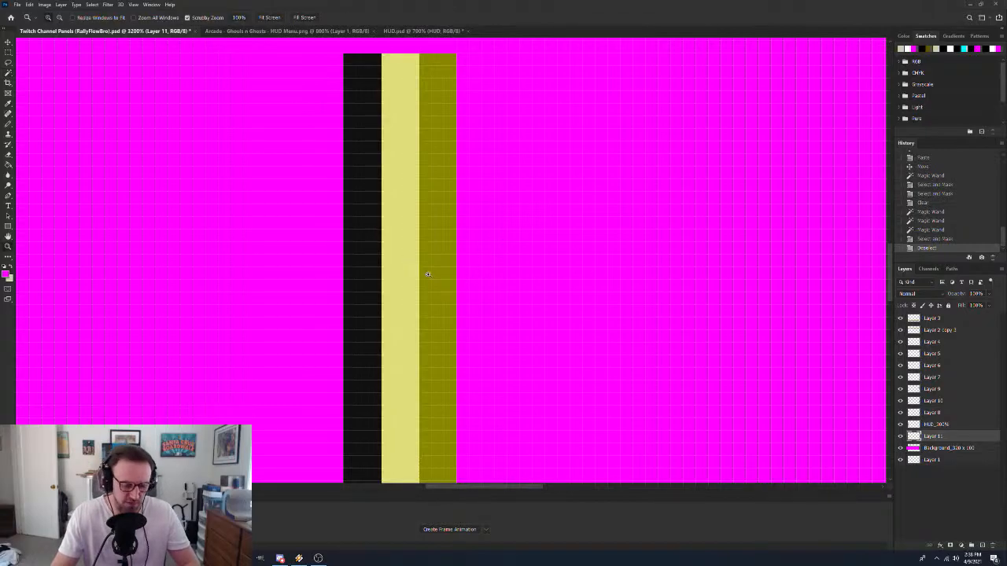
pyautogui.moveTo(427, 274); pyautogui.dragTo(405, 272)
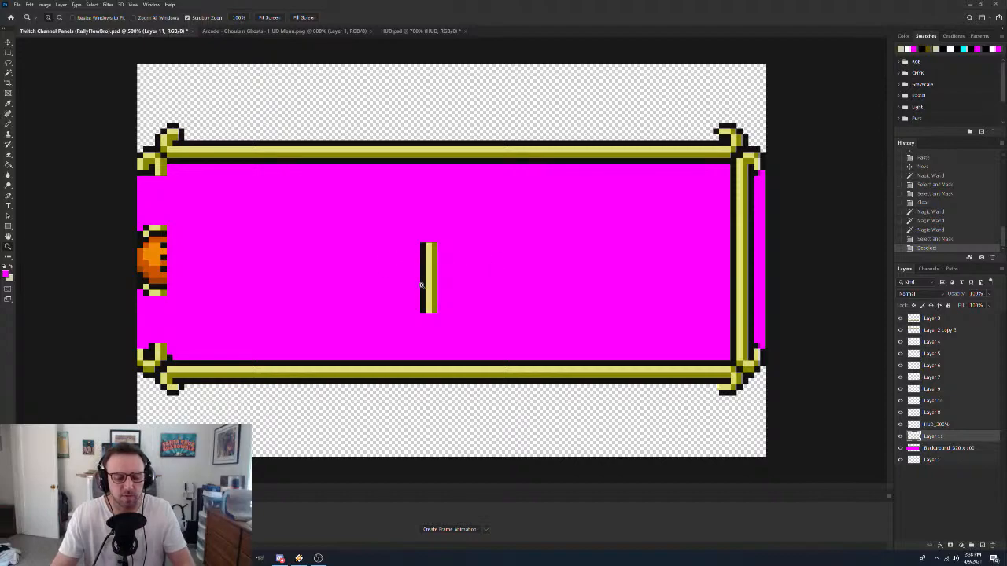
pyautogui.press('m')
pyautogui.moveTo(403, 227)
pyautogui.mouseDown()
pyautogui.moveTo(478, 330)
pyautogui.moveTo(468, 347)
pyautogui.mouseUp()
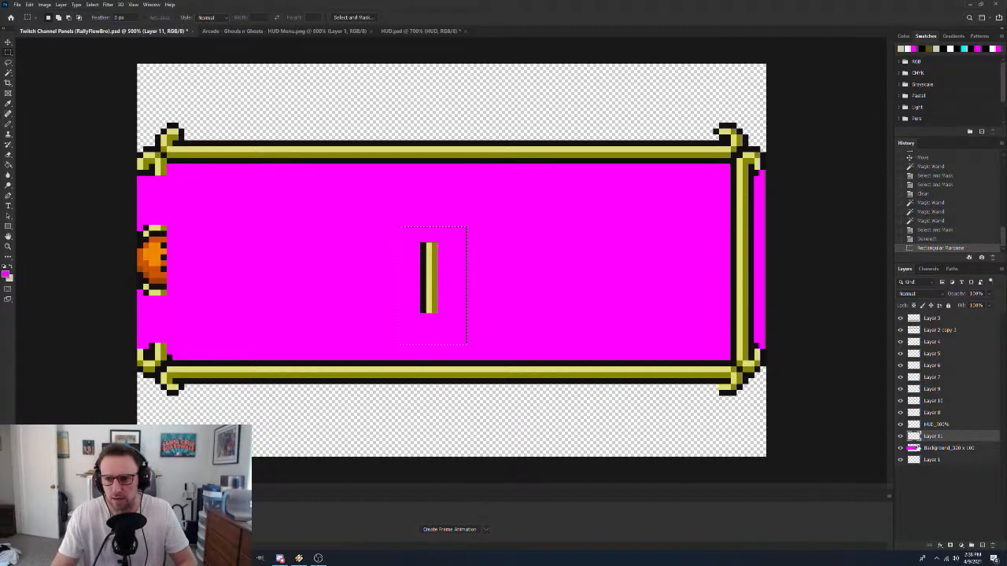
pyautogui.click(900, 436)
pyautogui.click(901, 436)
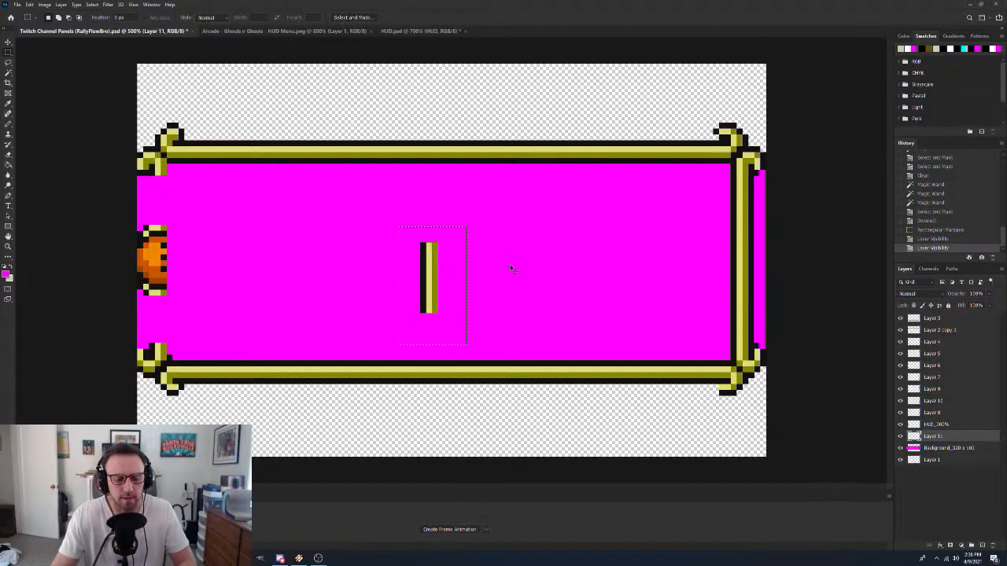
pyautogui.hotkey('ctrl', 'v')
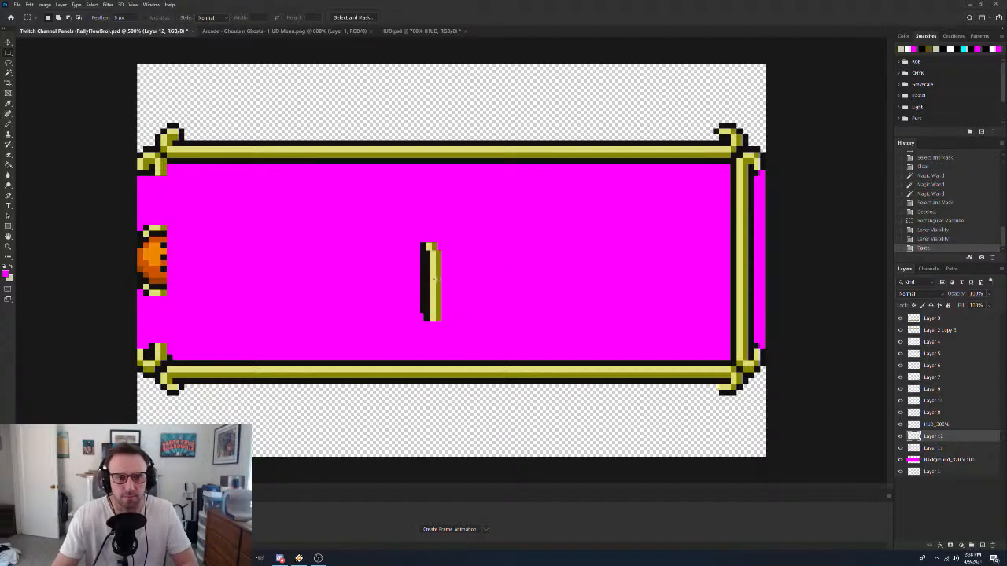
pyautogui.press('v')
pyautogui.moveTo(435, 281); pyautogui.dragTo(159, 197)
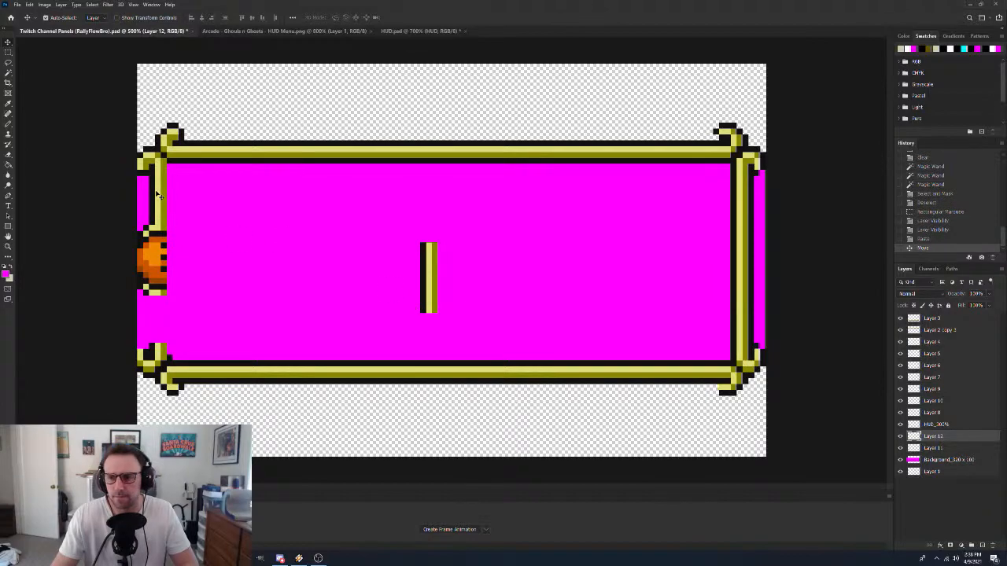
pyautogui.moveTo(158, 196); pyautogui.dragTo(159, 203)
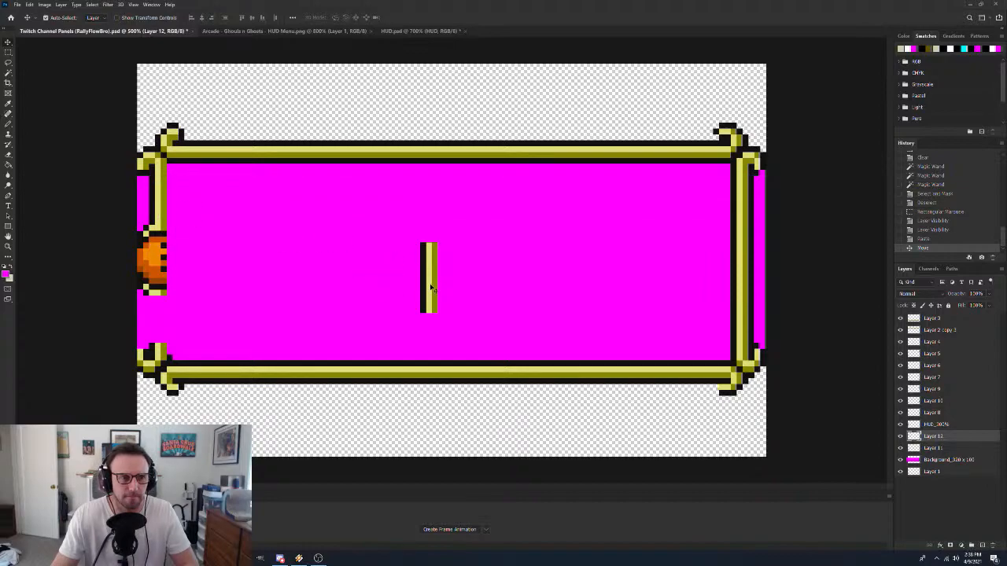
# Move the remaining trimmed bar to the frame's left edge below the orb, and check the frame with the background temporarily hidden
pyautogui.moveTo(429, 287); pyautogui.dragTo(157, 313)
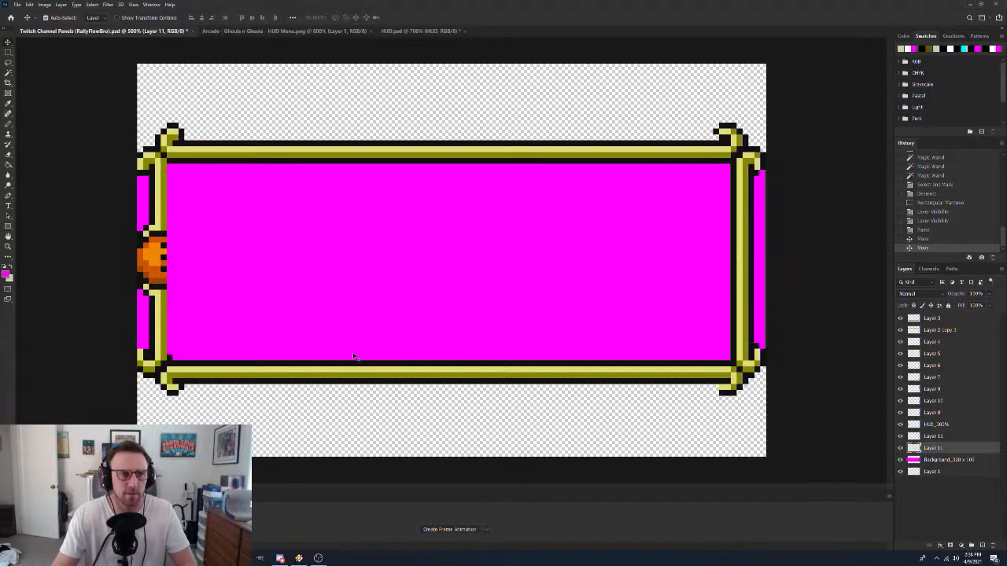
pyautogui.click(900, 460)
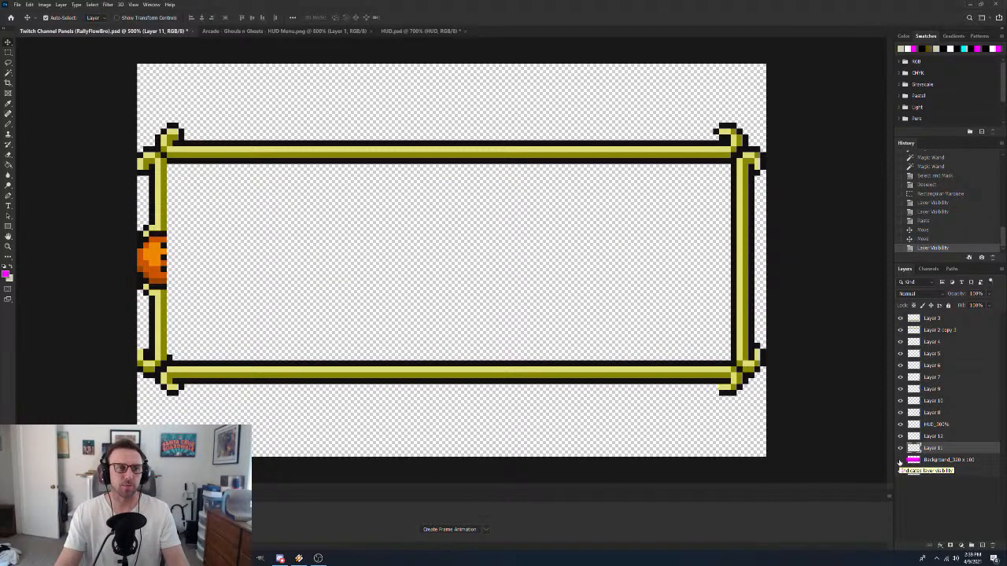
pyautogui.click(899, 460)
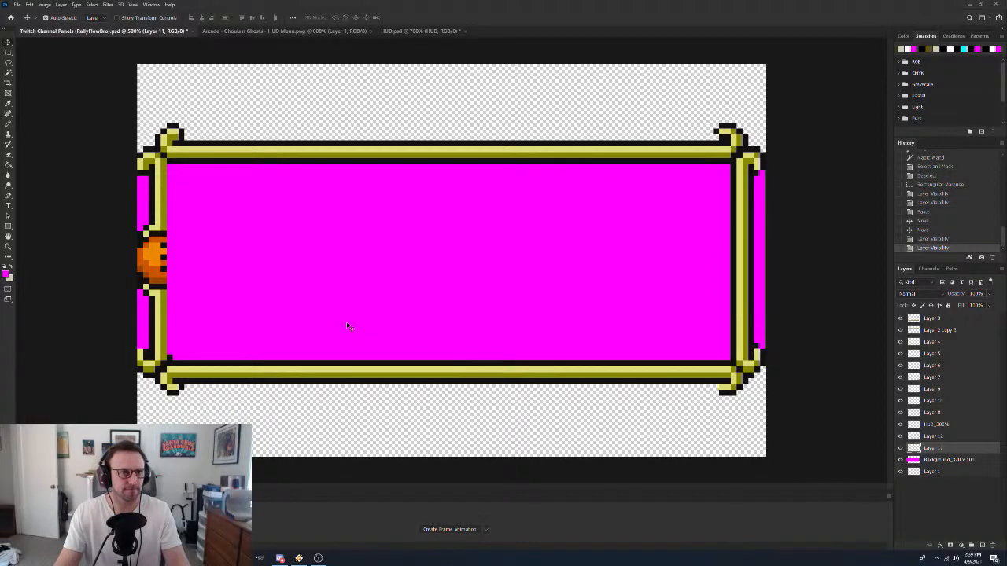
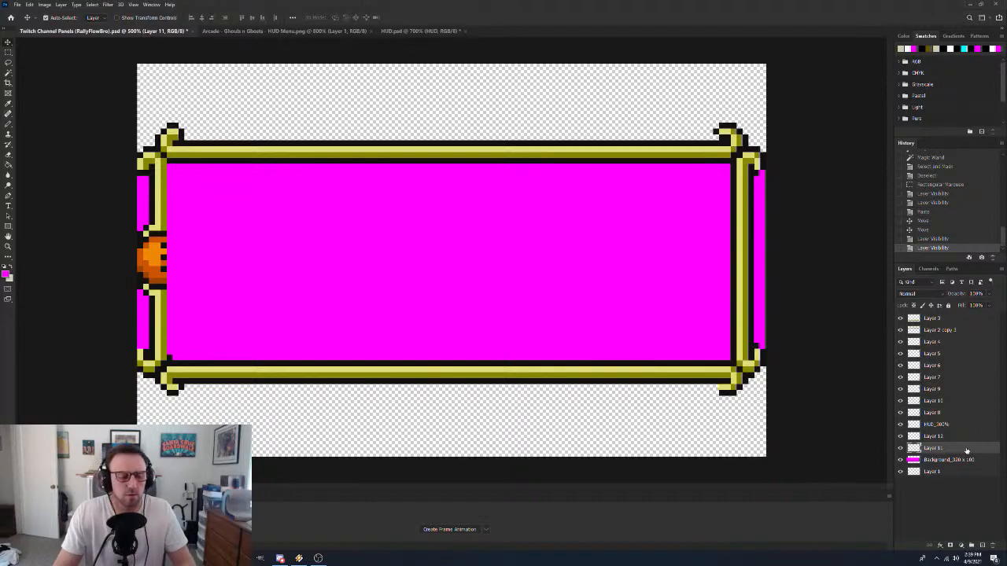
# Merge all frame layers from Layer 11 up to Layer 3 into one, and check the merged layer by toggling its visibility
pyautogui.keyDown('shift'); pyautogui.click(959, 319); pyautogui.keyUp('shift')
pyautogui.rightClick(959, 317)
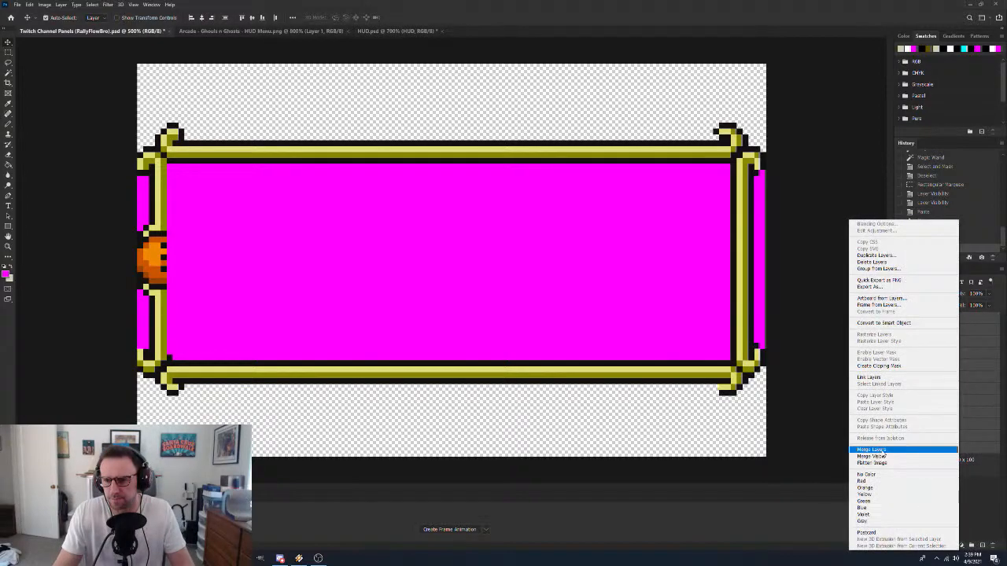
pyautogui.click(884, 450)
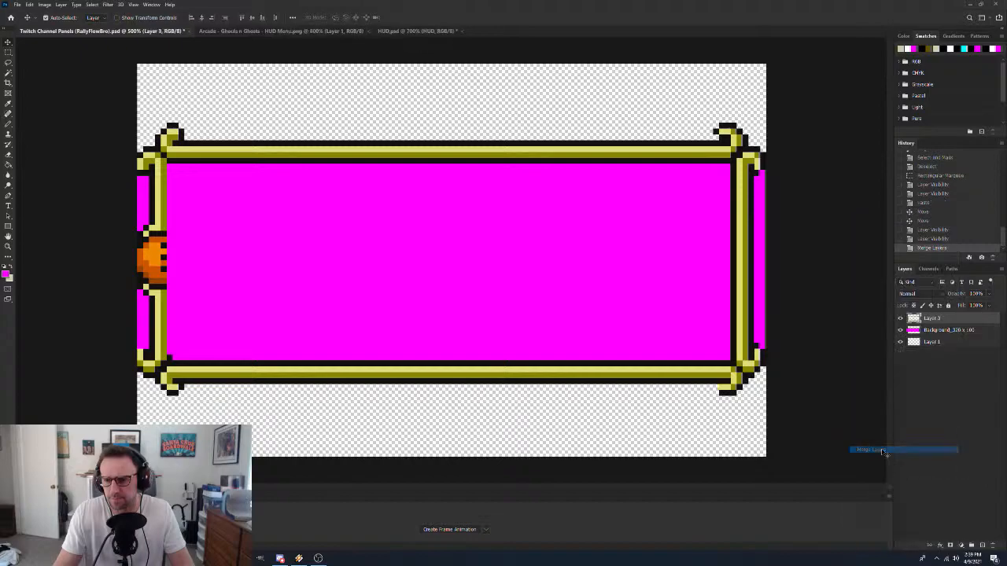
pyautogui.click(900, 319)
pyautogui.click(901, 319)
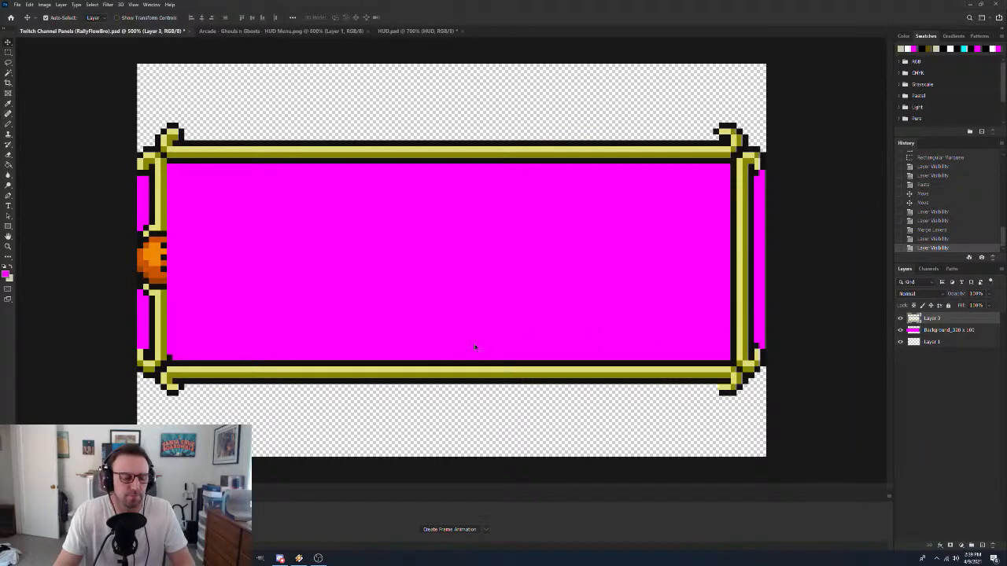
# View the frame at 100%, compare it with and without the Background_320 x 100 layer, and leave that layer hidden
pyautogui.press('z')
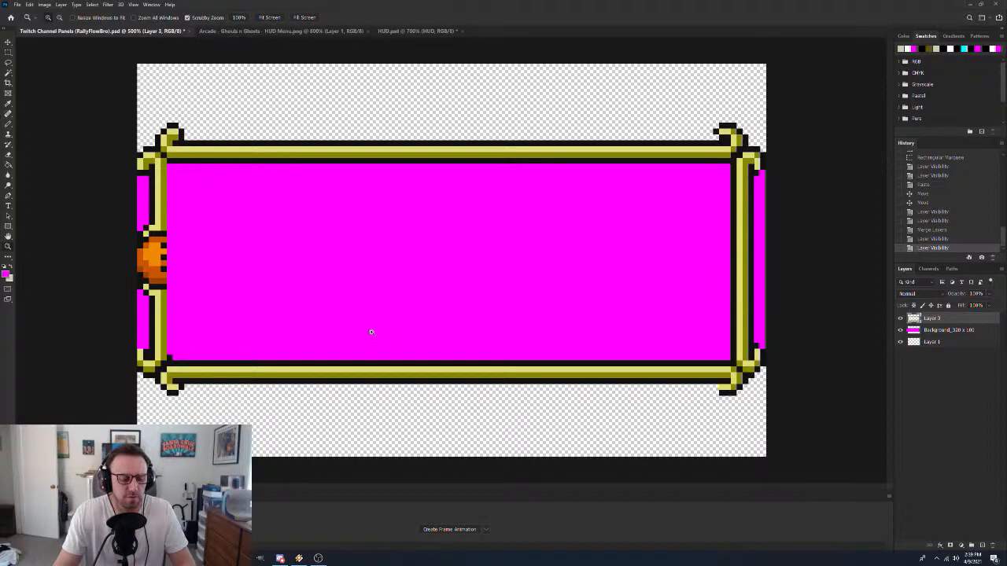
pyautogui.keyDown('alt'); pyautogui.click(373, 286); pyautogui.keyUp('alt')
pyautogui.keyDown('alt'); pyautogui.click(374, 286); pyautogui.keyUp('alt')
pyautogui.keyDown('alt'); pyautogui.click(375, 286); pyautogui.keyUp('alt')
pyautogui.keyDown('alt'); pyautogui.click(375, 286); pyautogui.keyUp('alt')
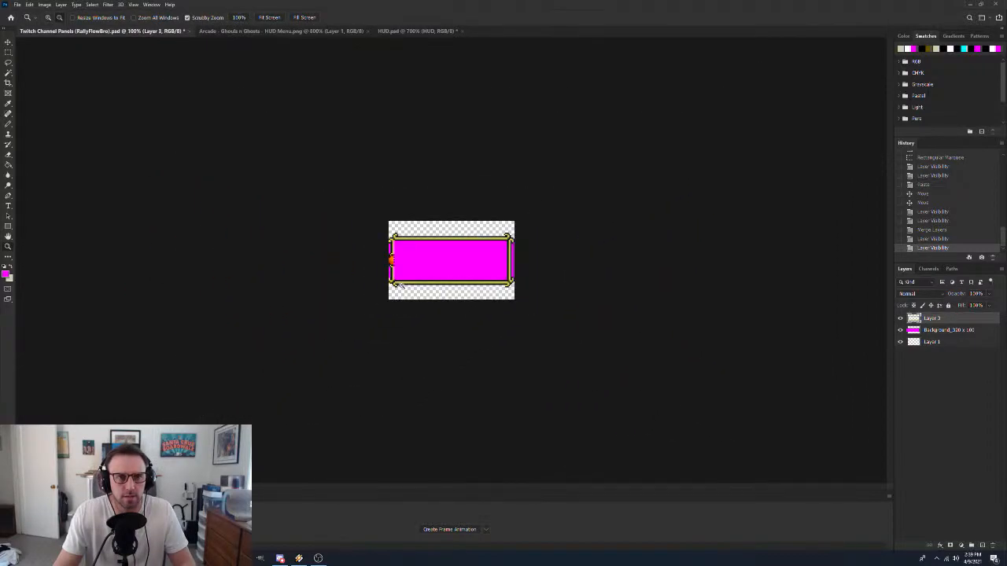
pyautogui.keyDown('alt'); pyautogui.click(400, 286); pyautogui.keyUp('alt')
pyautogui.click(438, 269)
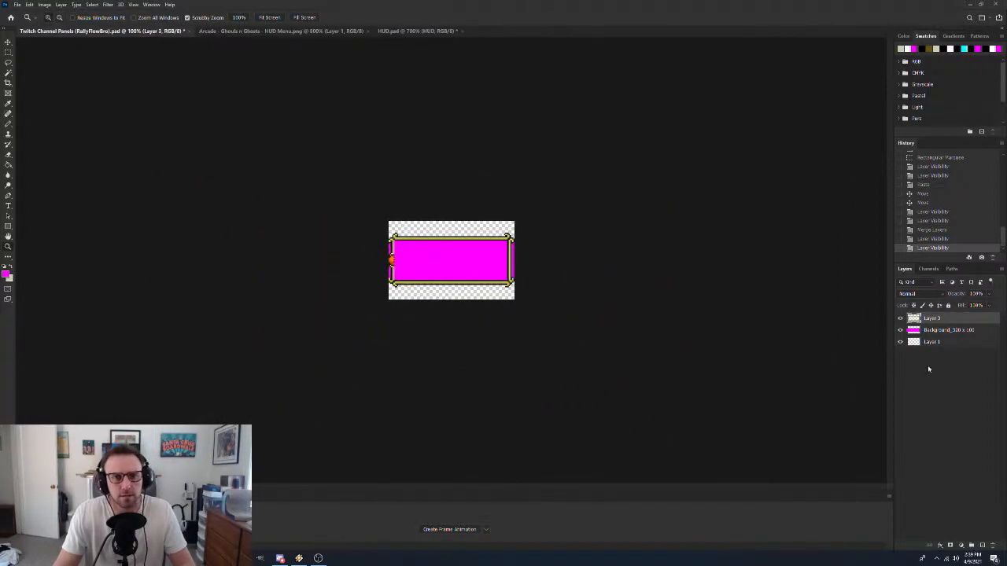
pyautogui.click(899, 330)
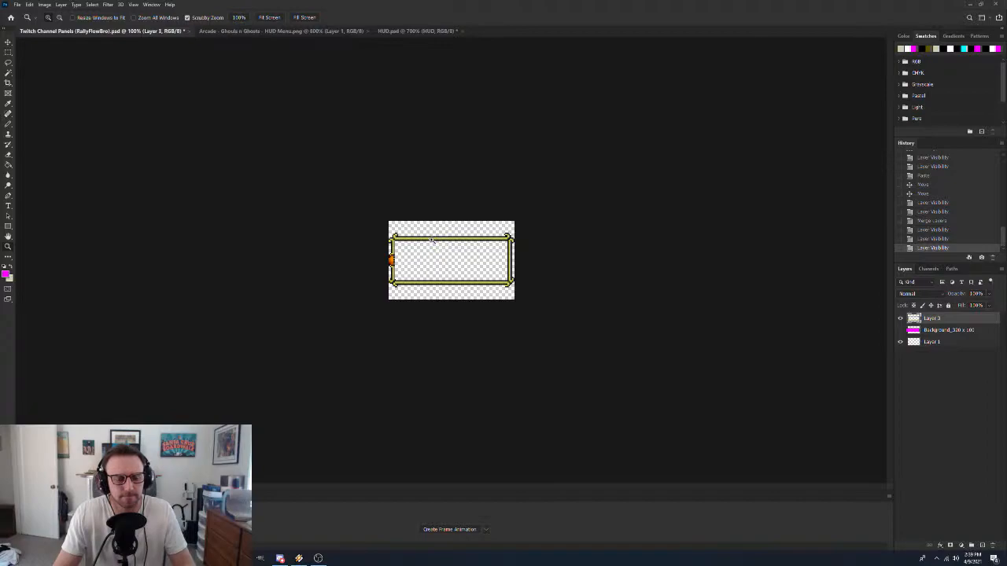
pyautogui.press('v')
pyautogui.moveTo(431, 240); pyautogui.dragTo(392, 264)
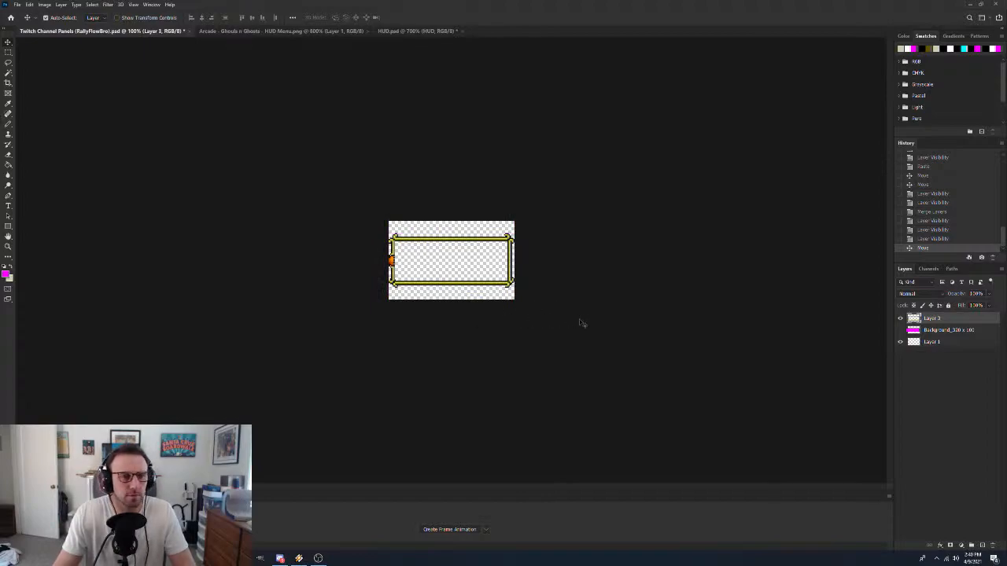
pyautogui.click(901, 330)
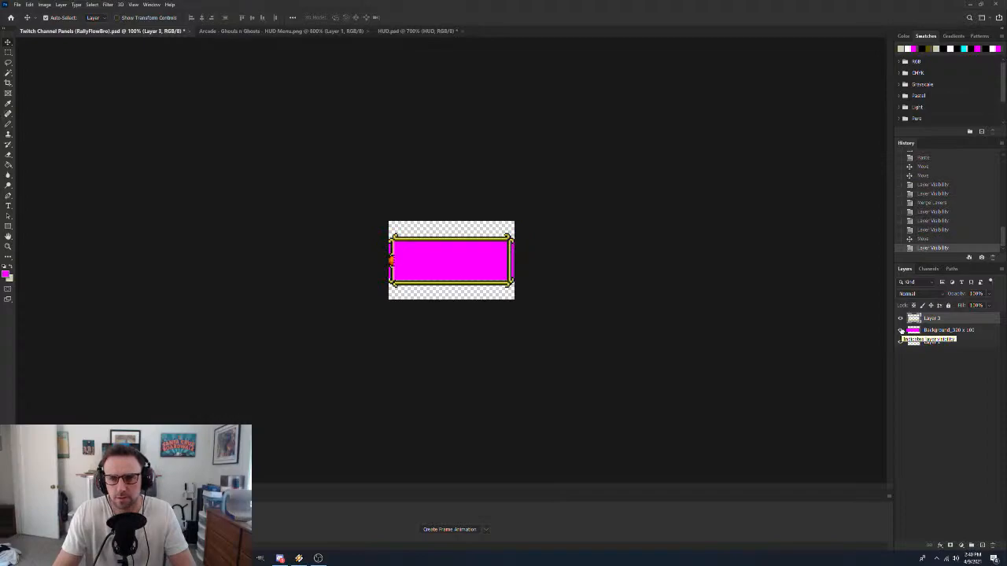
pyautogui.click(900, 330)
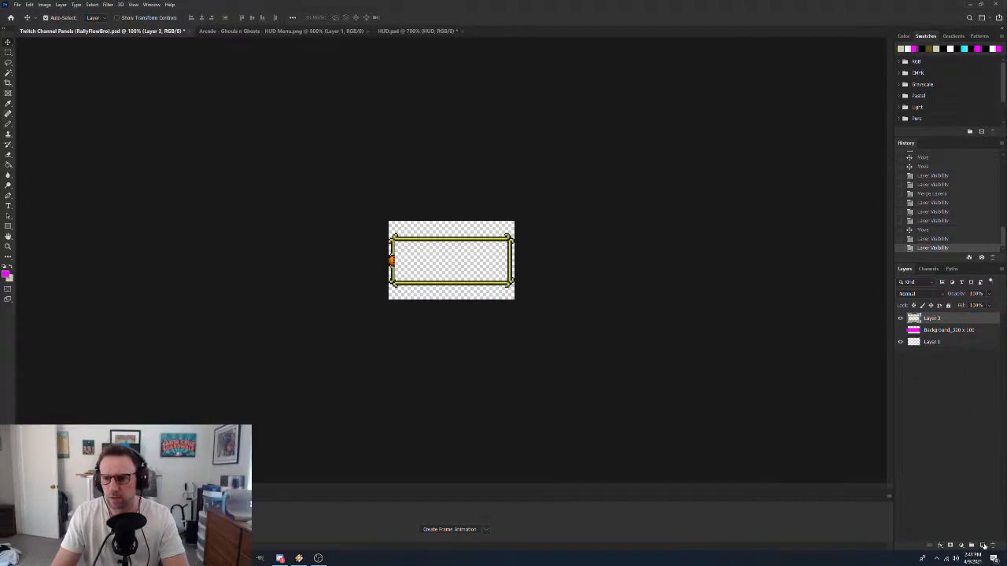
# Add a new empty layer above the yellow frame layer and rename the frame layer "HUD"
pyautogui.click(982, 545)
pyautogui.click(932, 330)
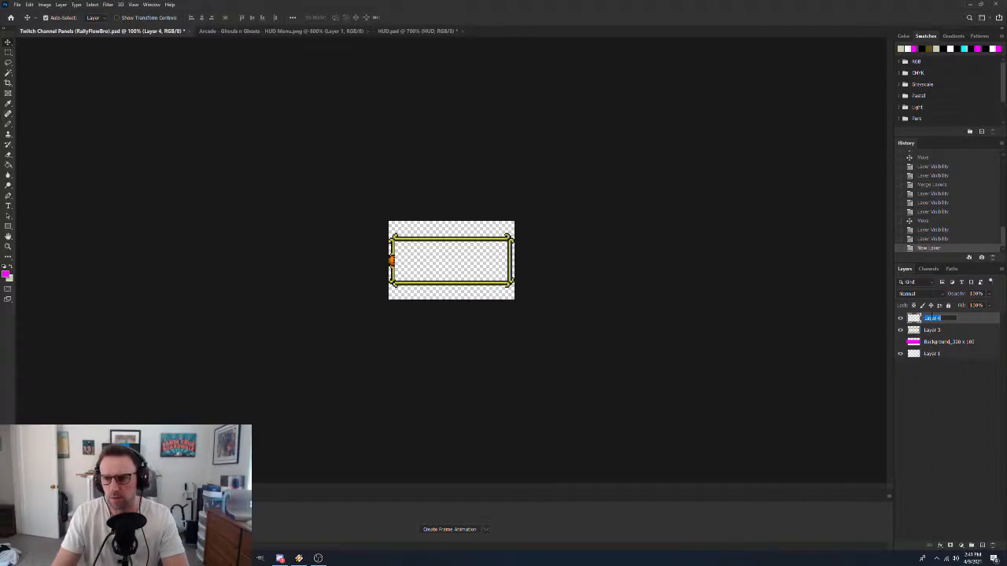
pyautogui.doubleClick(932, 330)
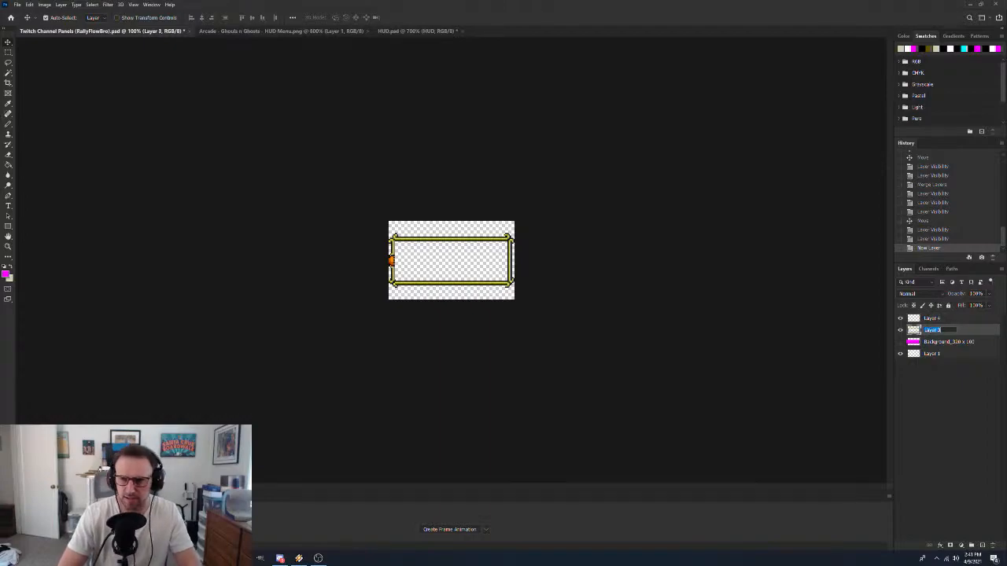
pyautogui.write('rec')
pyautogui.press('BackSpace')
pyautogui.press('BackSpace')
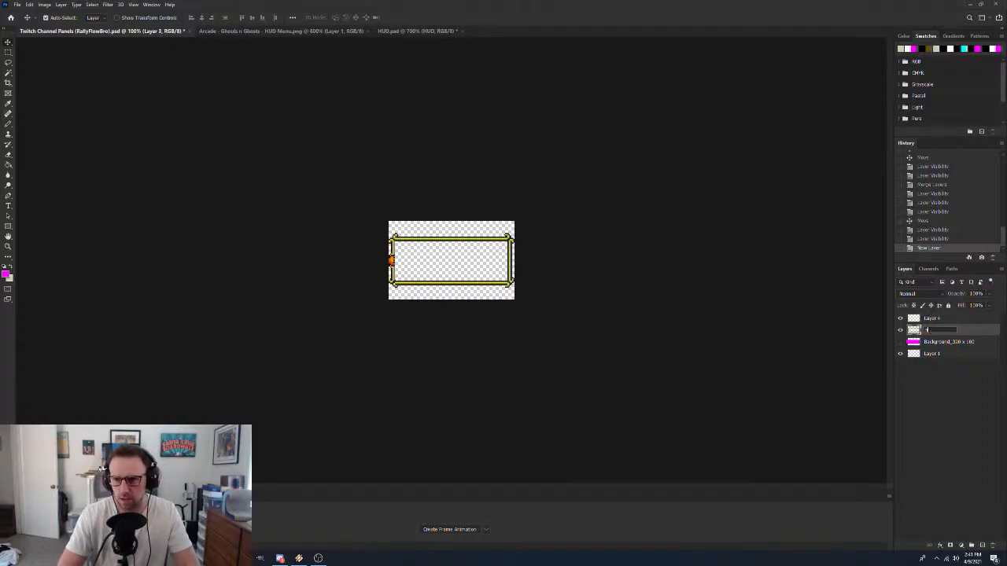
pyautogui.write('UD')
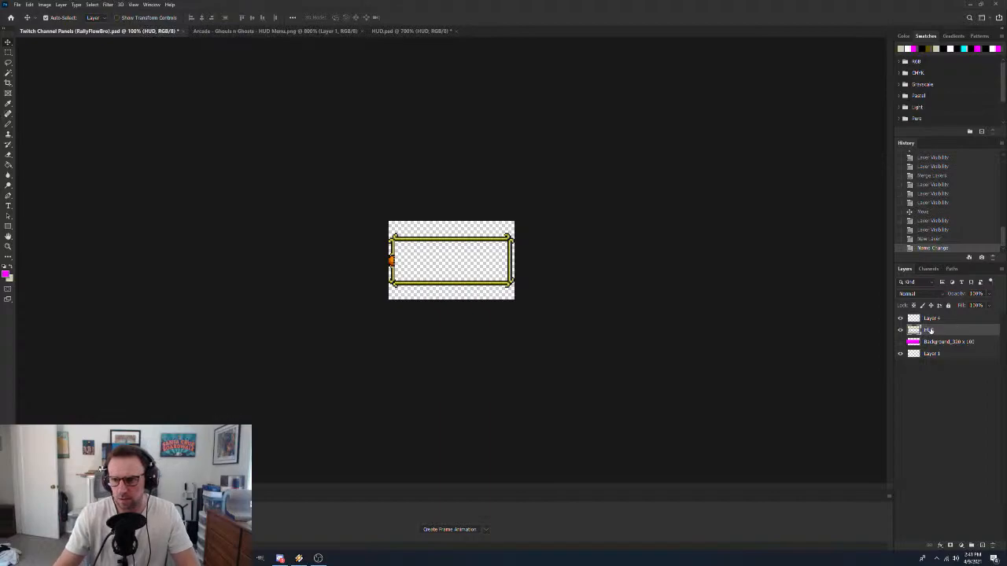
# Rename the new empty layer "HUD Background" and move it directly below the HUD layer
pyautogui.doubleClick(931, 318)
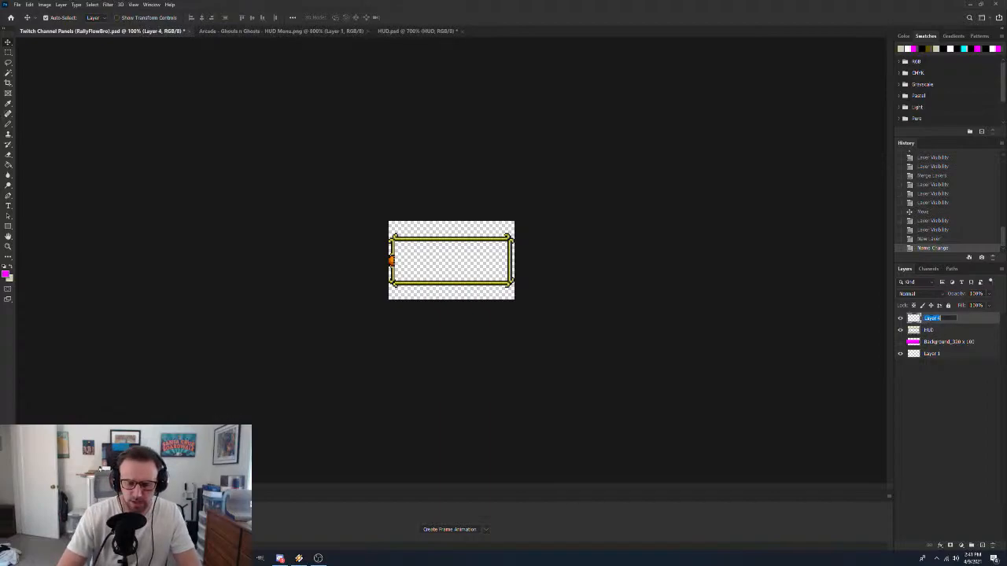
pyautogui.write('HUD B')
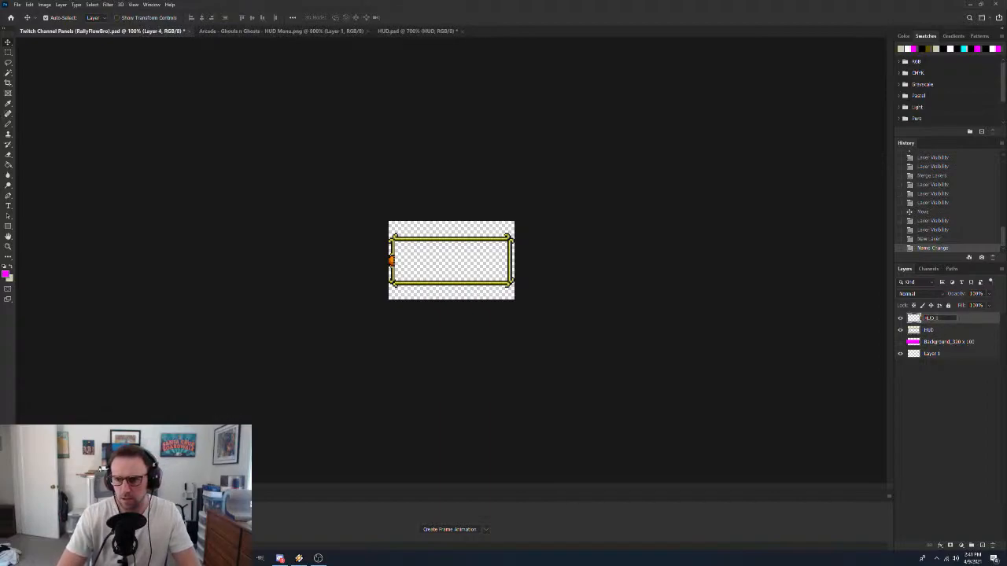
pyautogui.write('ackgrou')
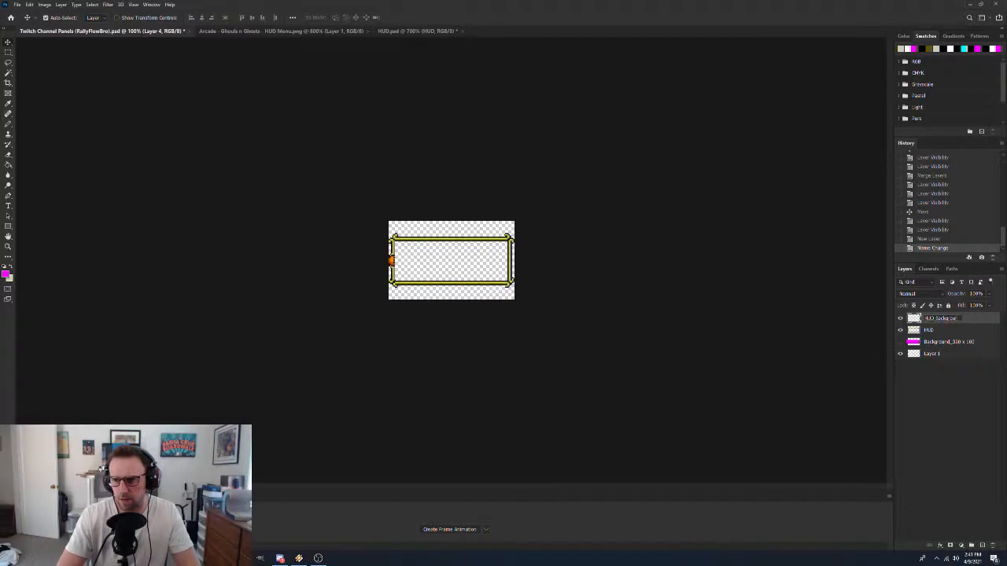
pyautogui.write('nd')
pyautogui.press('Return')
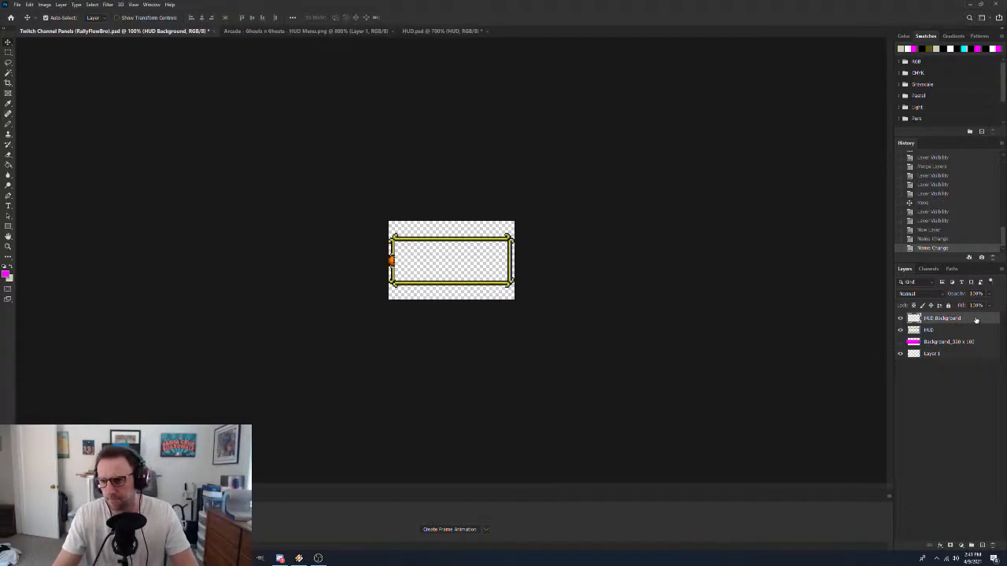
pyautogui.moveTo(976, 320); pyautogui.dragTo(978, 334)
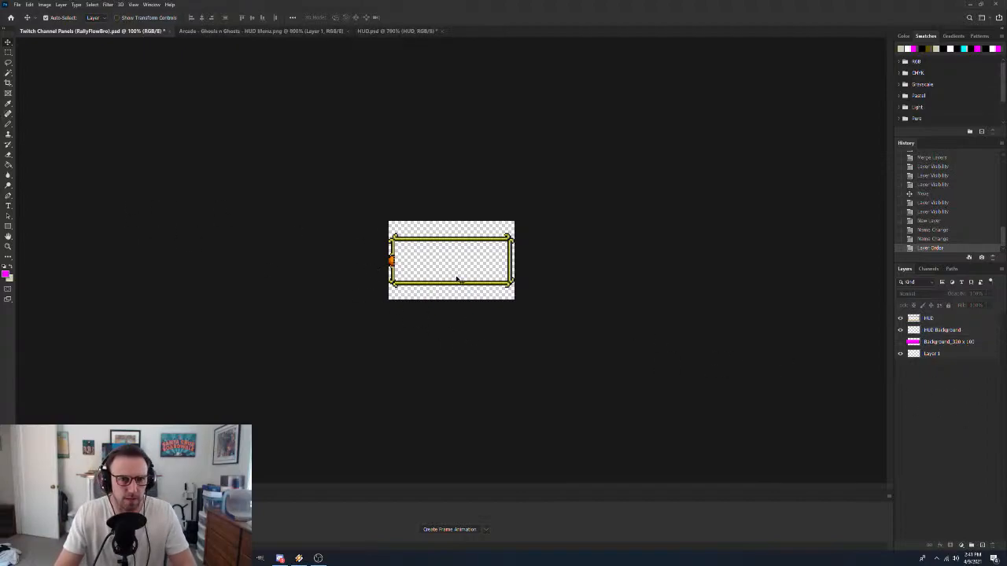
# Select the empty area inside the frame with the Magic Wand, sampling from the HUD layer
pyautogui.press('z')
pyautogui.click(427, 257)
pyautogui.click(427, 256)
pyautogui.click(427, 256)
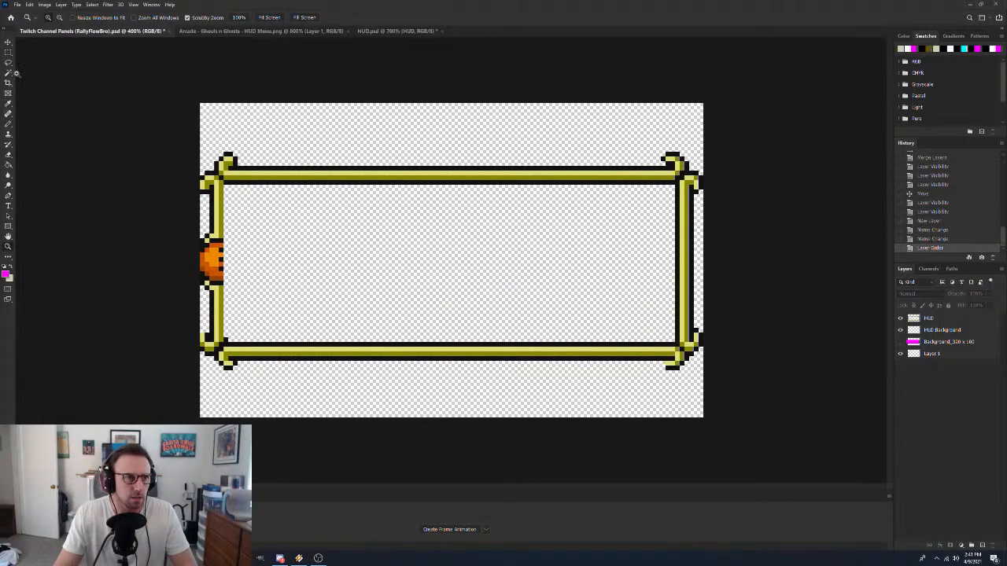
pyautogui.click(9, 73)
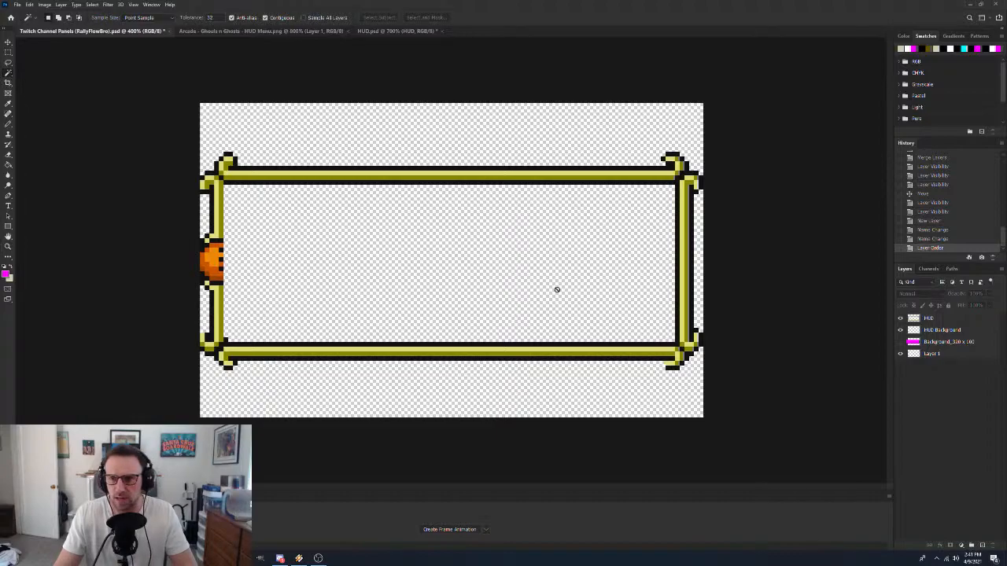
pyautogui.click(968, 330)
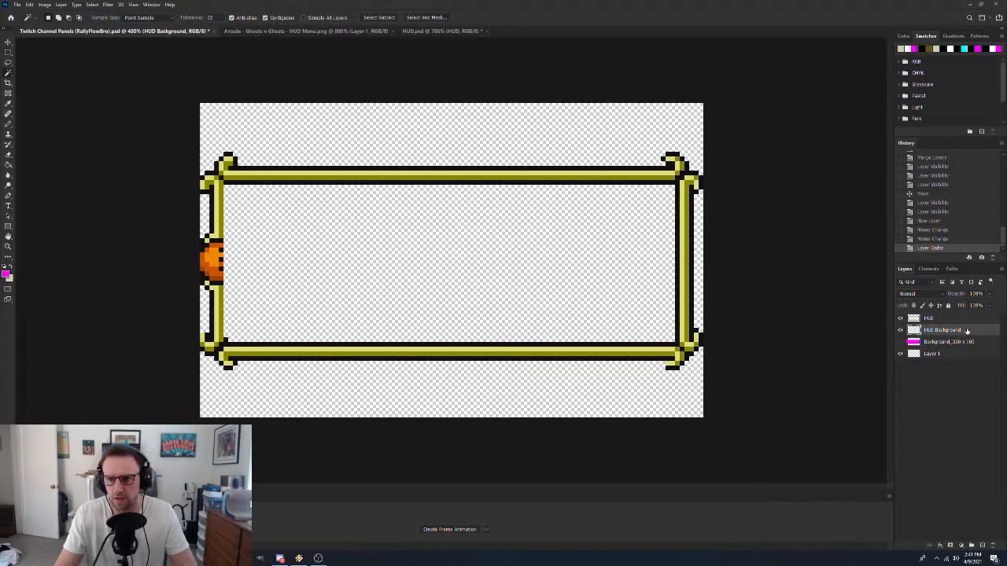
pyautogui.click(961, 320)
pyautogui.click(425, 258)
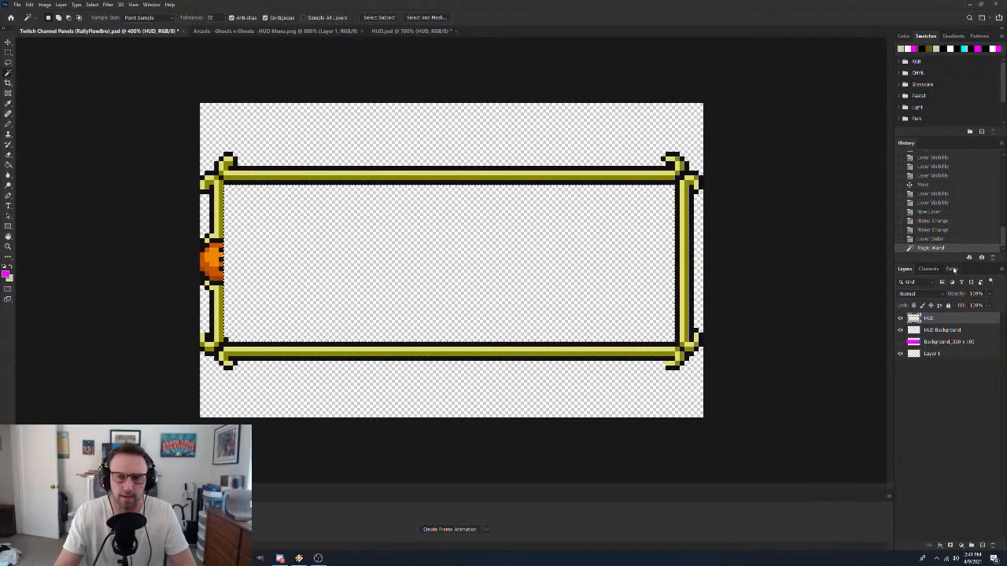
# Fill the selected frame interior with black on the HUD Background layer using the Paint Bucket, and clear the selection
pyautogui.click(976, 333)
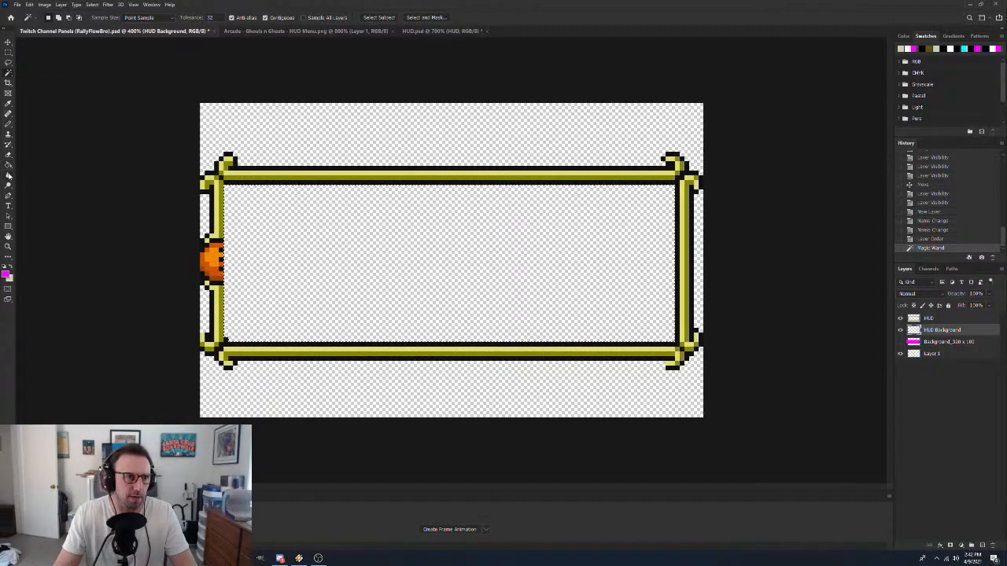
pyautogui.click(8, 165)
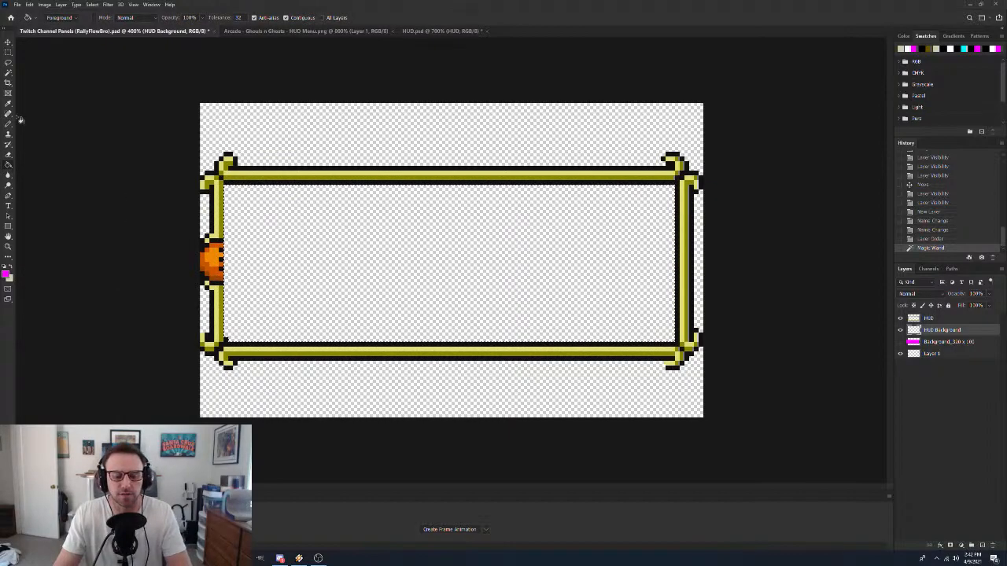
pyautogui.press('i')
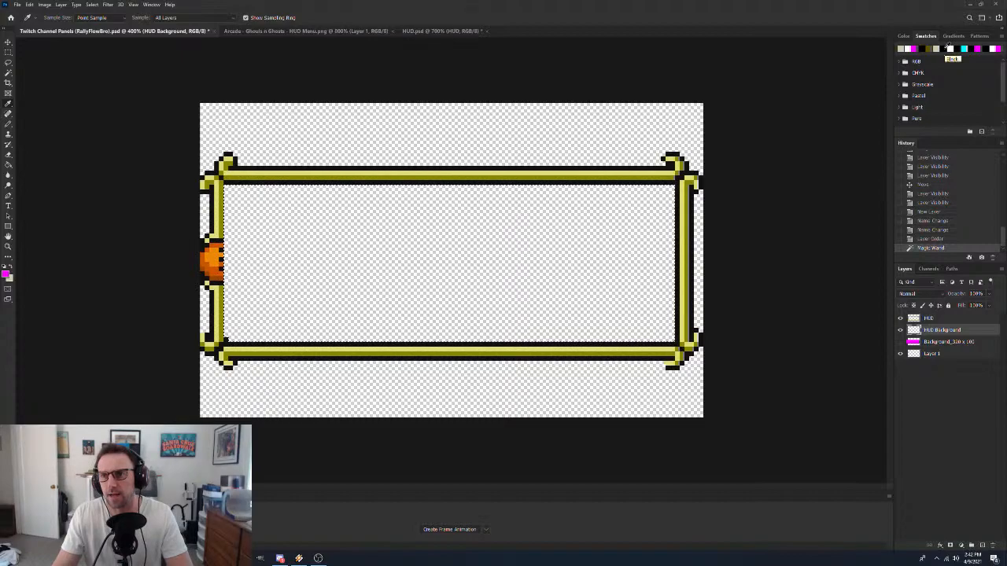
pyautogui.click(899, 62)
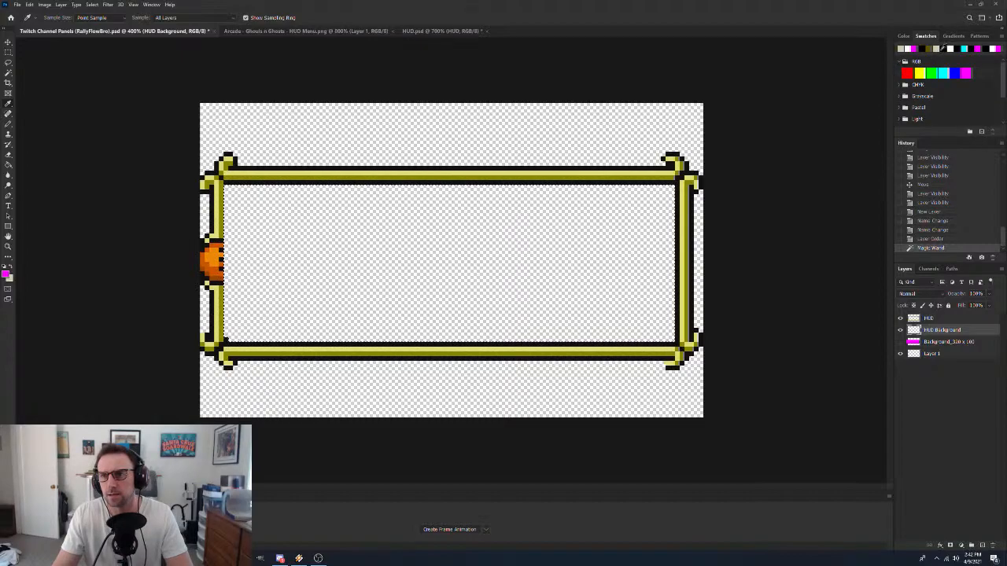
pyautogui.click(925, 49)
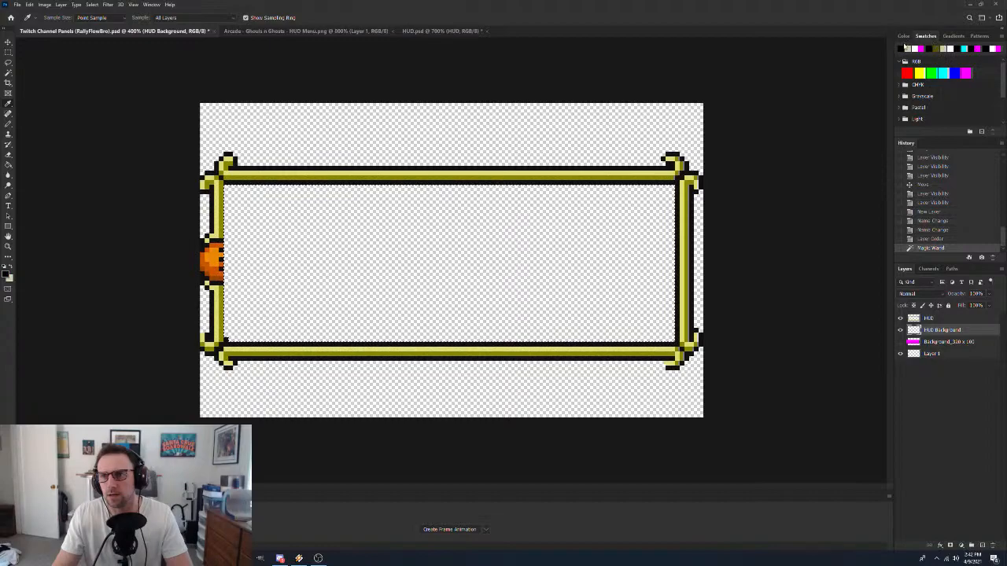
pyautogui.click(903, 37)
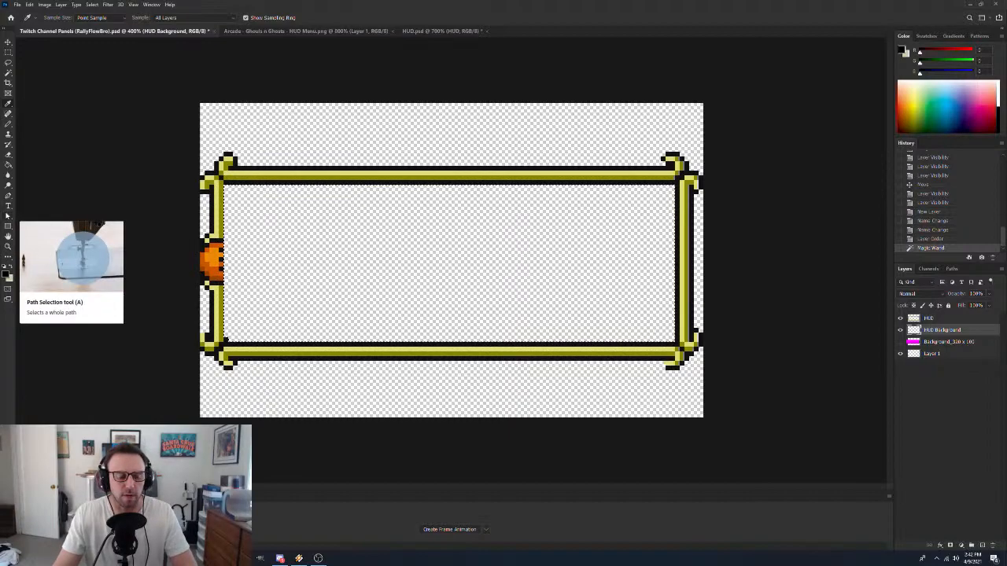
pyautogui.press('g')
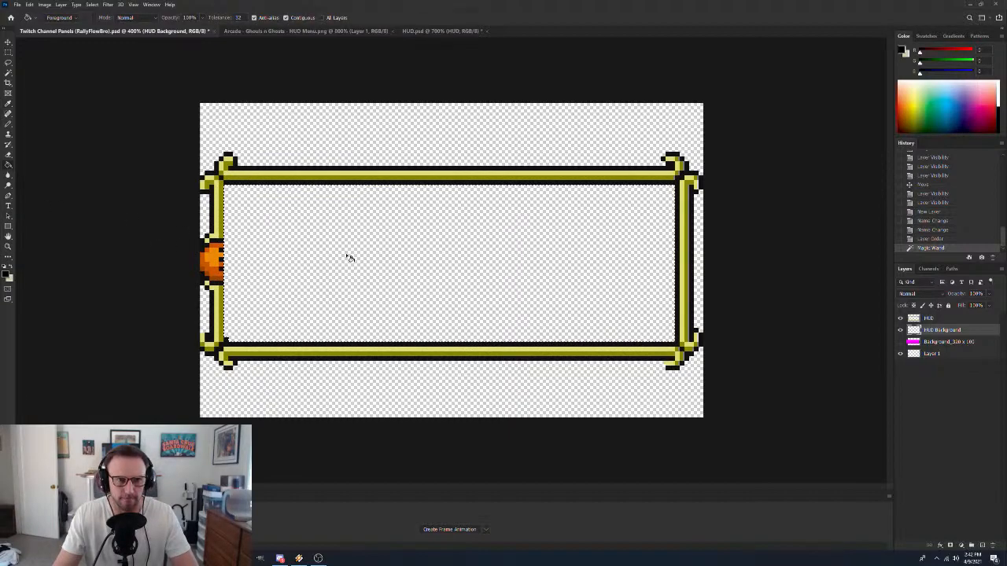
pyautogui.click(422, 262)
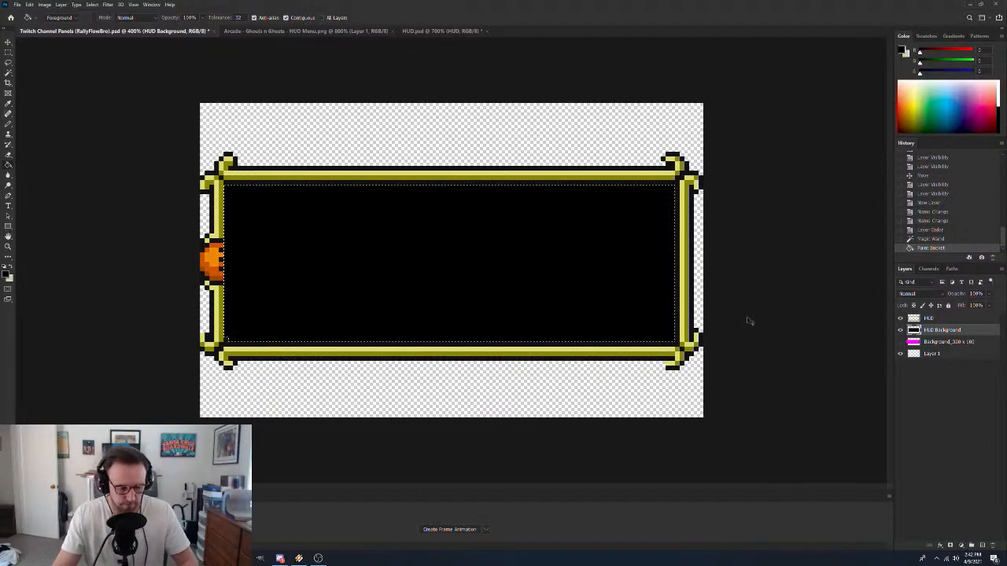
pyautogui.hotkey('ctrl', 'd')
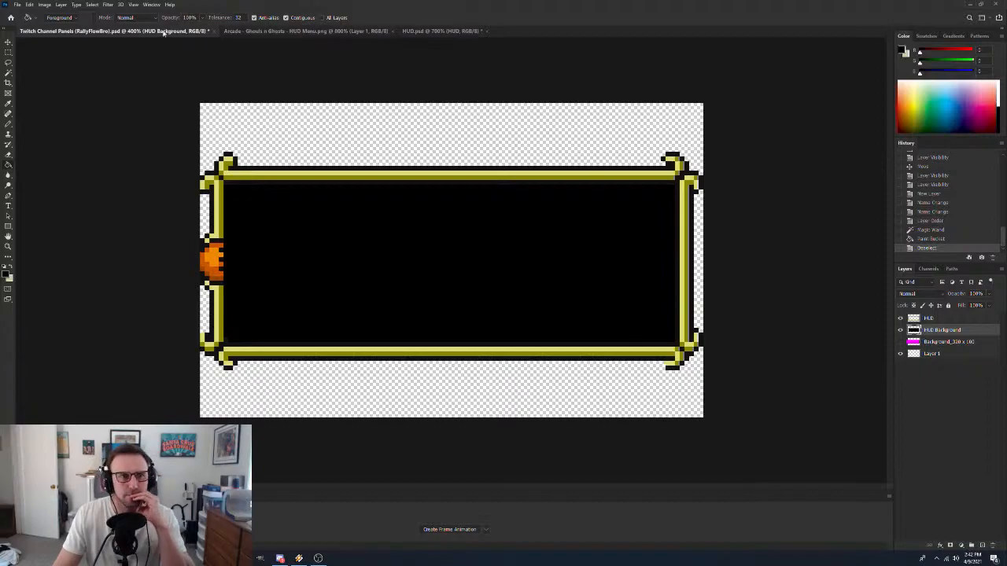
# Select the entire canvas with the Rectangular Marquee
pyautogui.click(7, 53)
pyautogui.moveTo(172, 89); pyautogui.dragTo(763, 452)
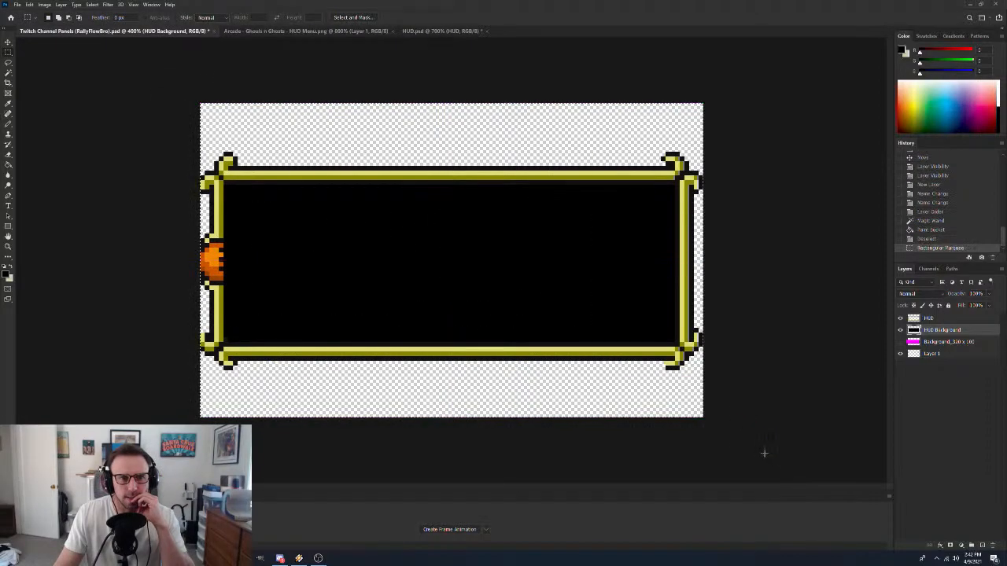
# Try to align the HUD Background layer to the canvas selection by vertical centers, and revert to the marquee selection state
pyautogui.click(76, 5)
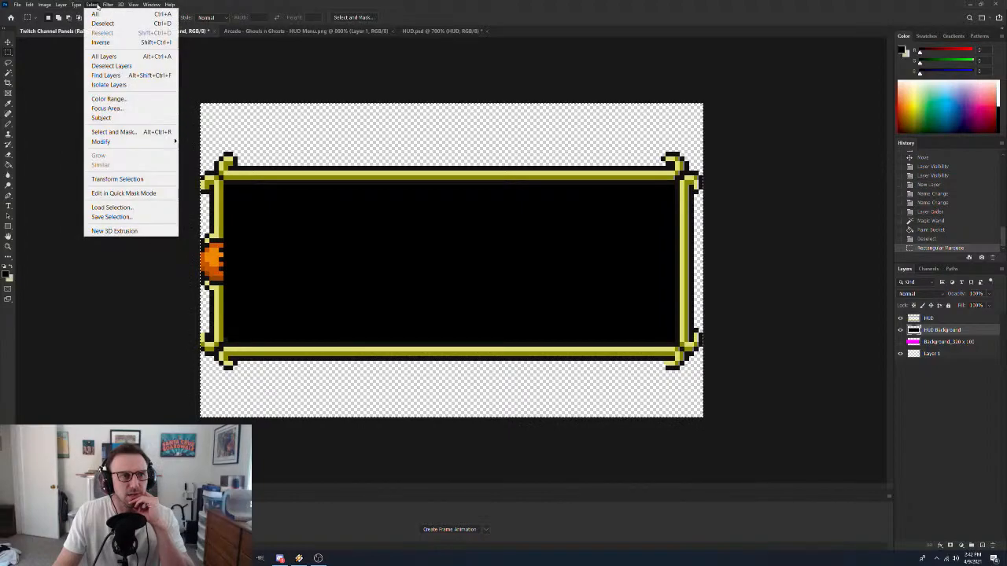
pyautogui.moveTo(61, 5)
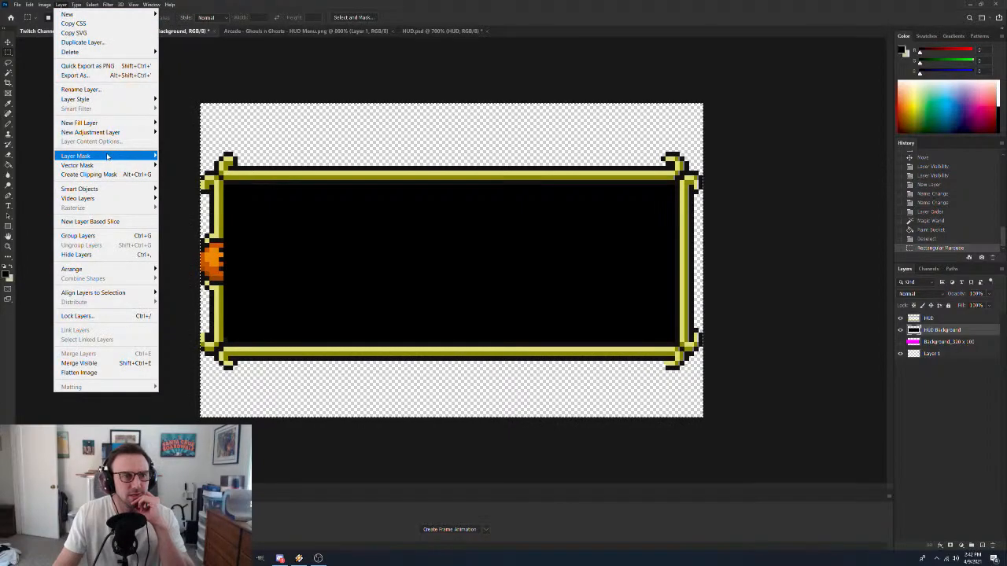
pyautogui.moveTo(119, 295)
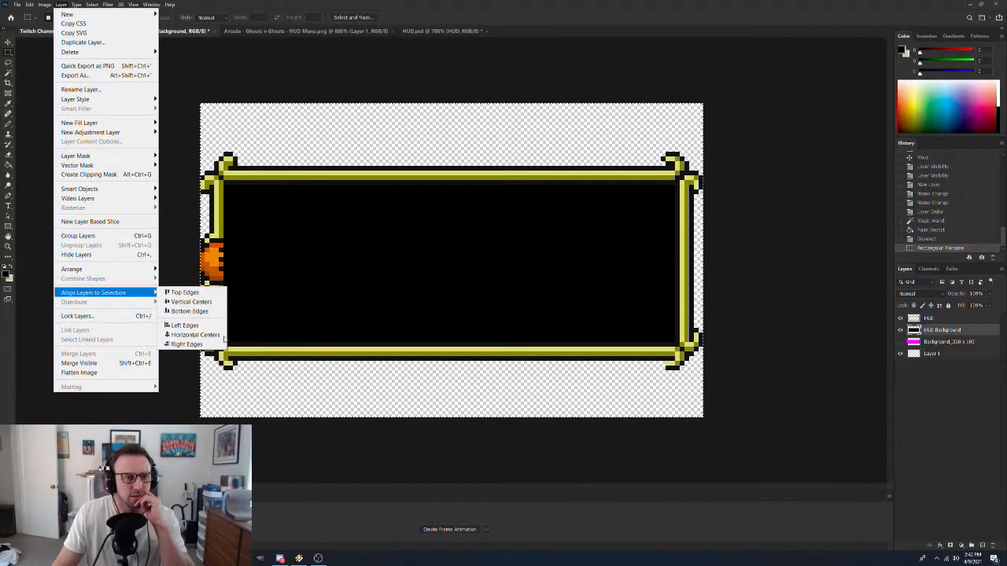
pyautogui.click(191, 303)
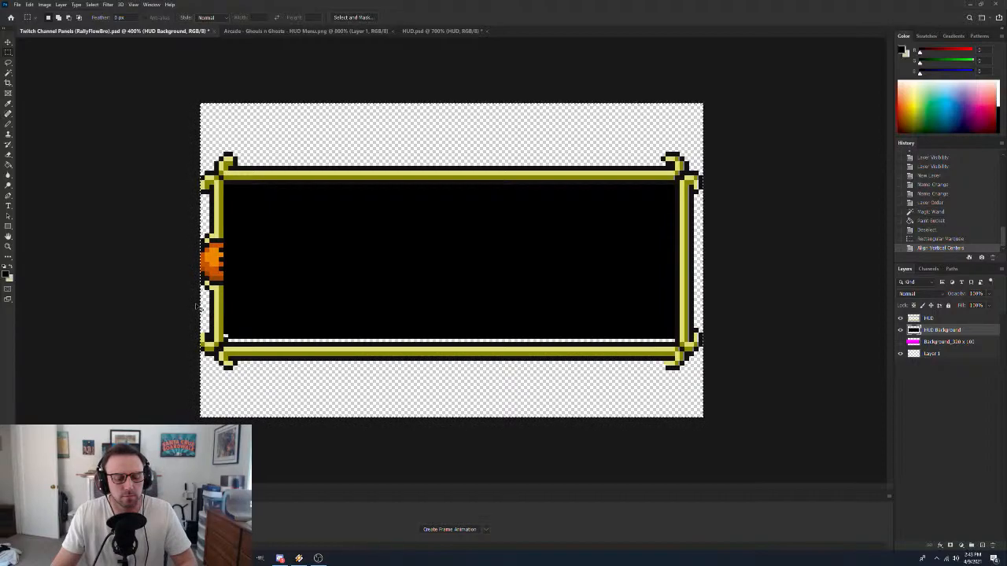
pyautogui.hotkey('ctrl', 'd')
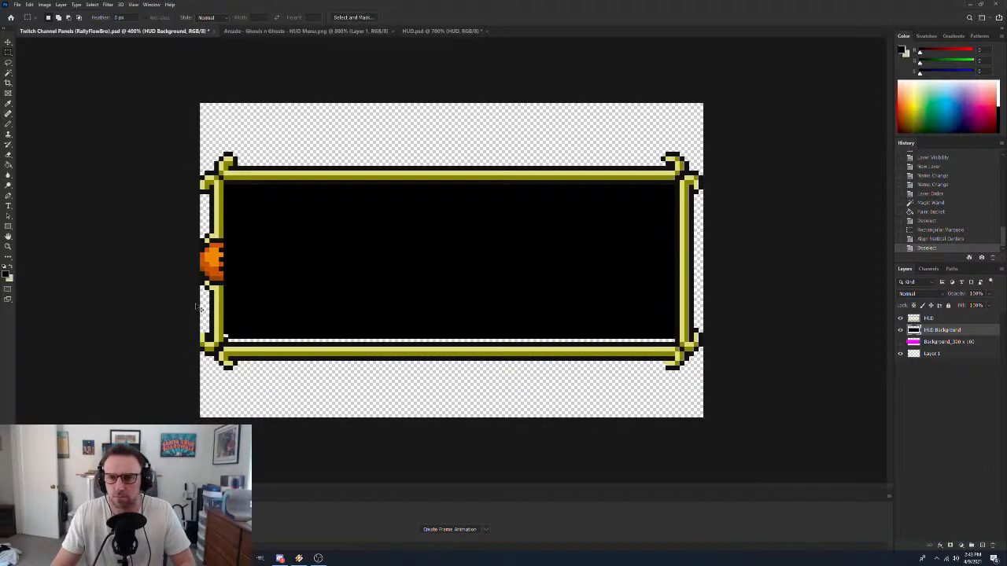
pyautogui.click(975, 230)
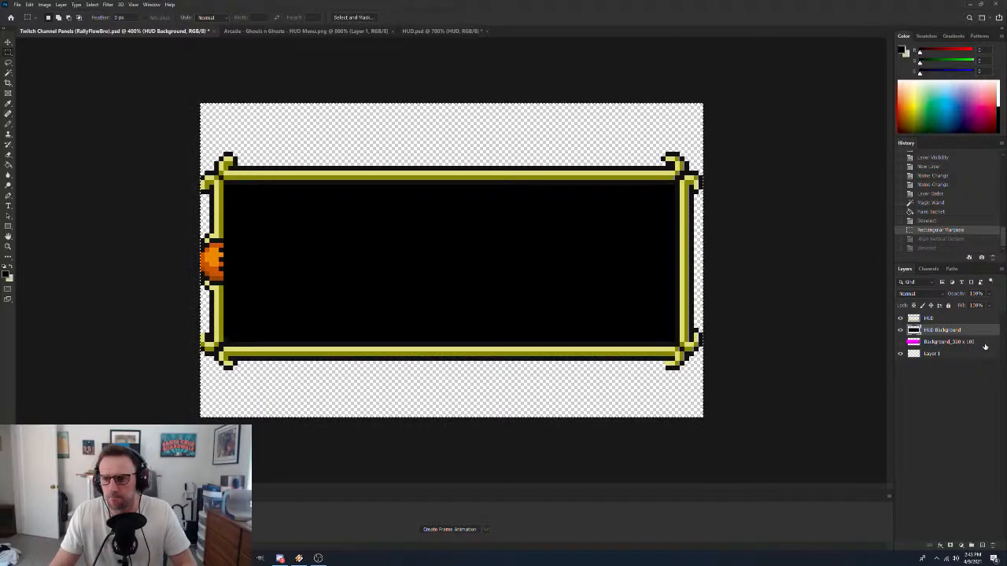
# Align all four layers to the full-canvas selection by horizontal centers and vertical centers, and clear the selection
pyautogui.click(962, 355)
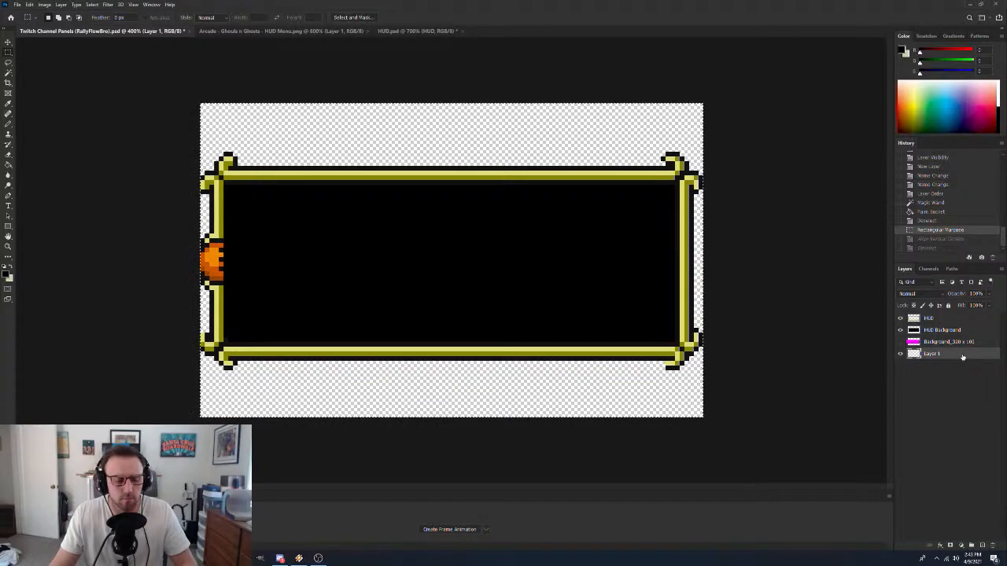
pyautogui.keyDown('shift'); pyautogui.click(961, 322); pyautogui.keyUp('shift')
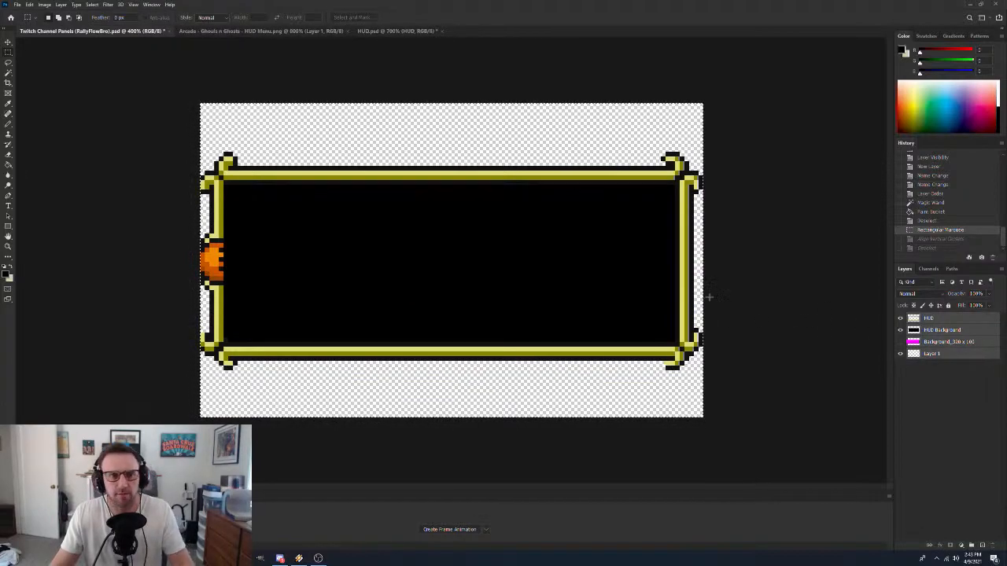
pyautogui.click(61, 4)
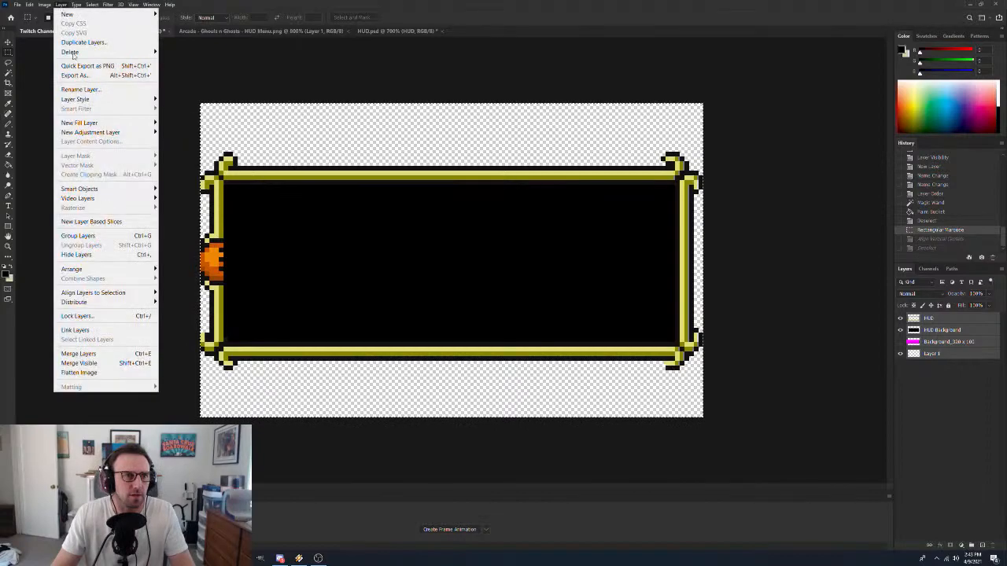
pyautogui.moveTo(133, 292)
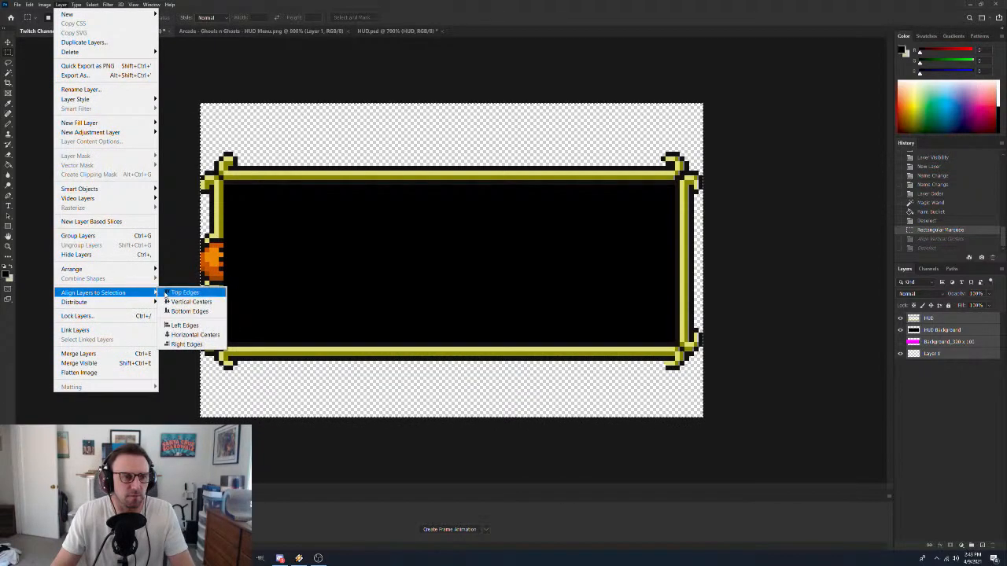
pyautogui.click(203, 335)
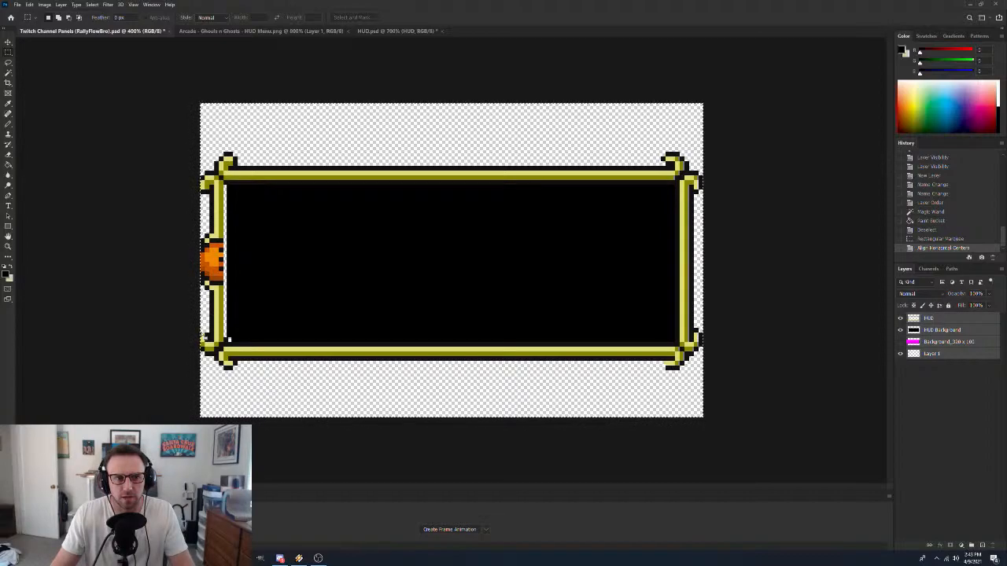
pyautogui.click(60, 4)
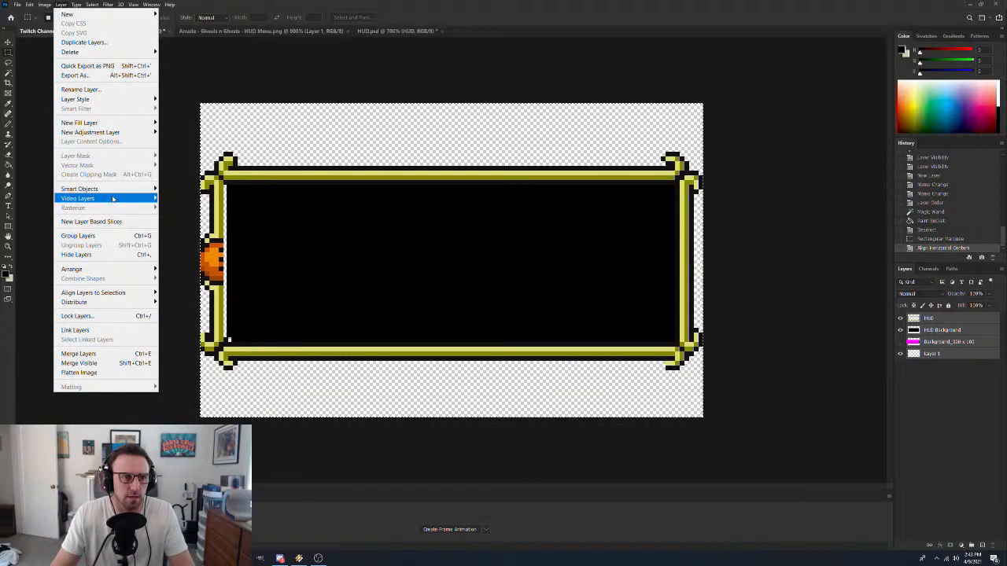
pyautogui.moveTo(112, 199)
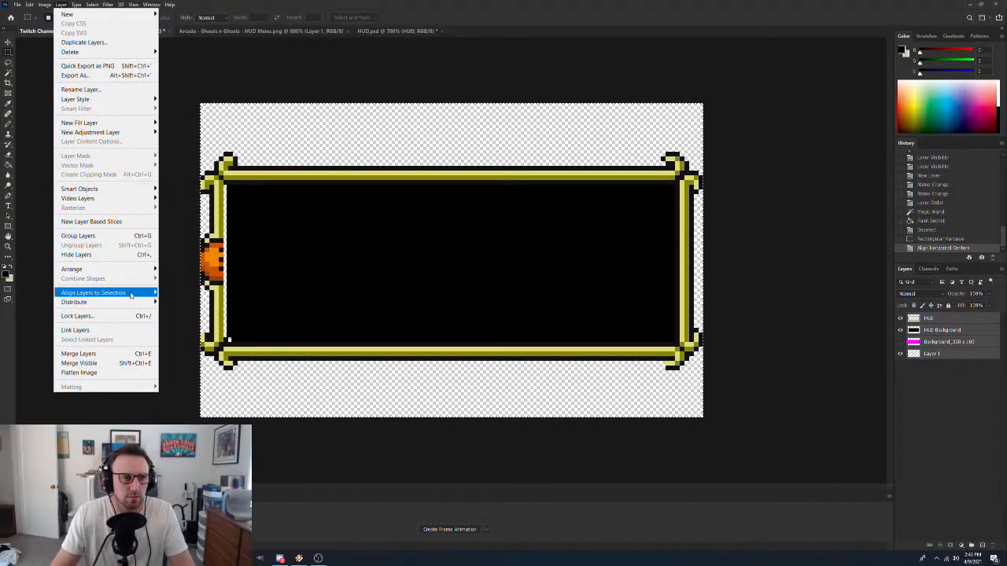
pyautogui.moveTo(118, 293)
pyautogui.click(192, 302)
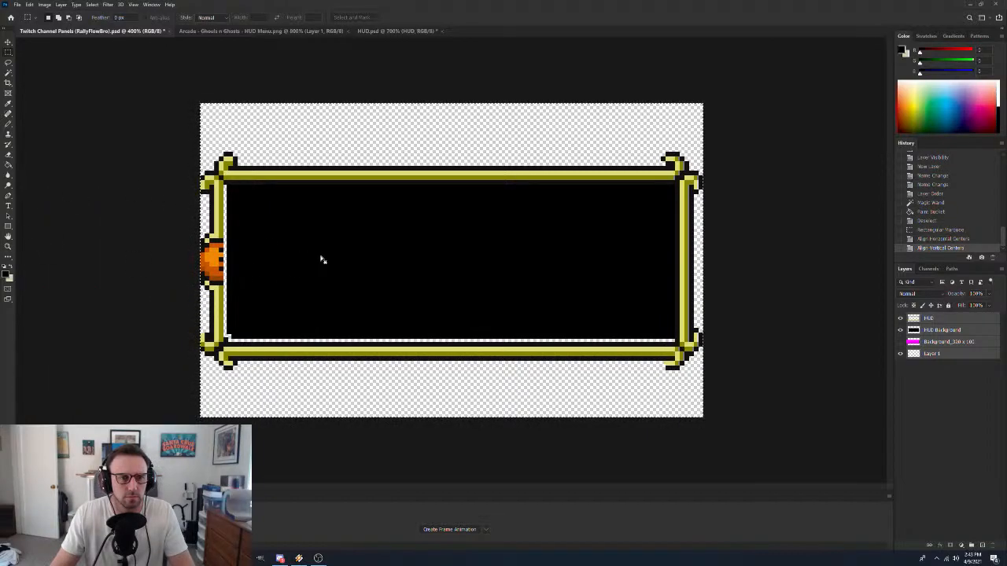
pyautogui.hotkey('ctrl', 'd')
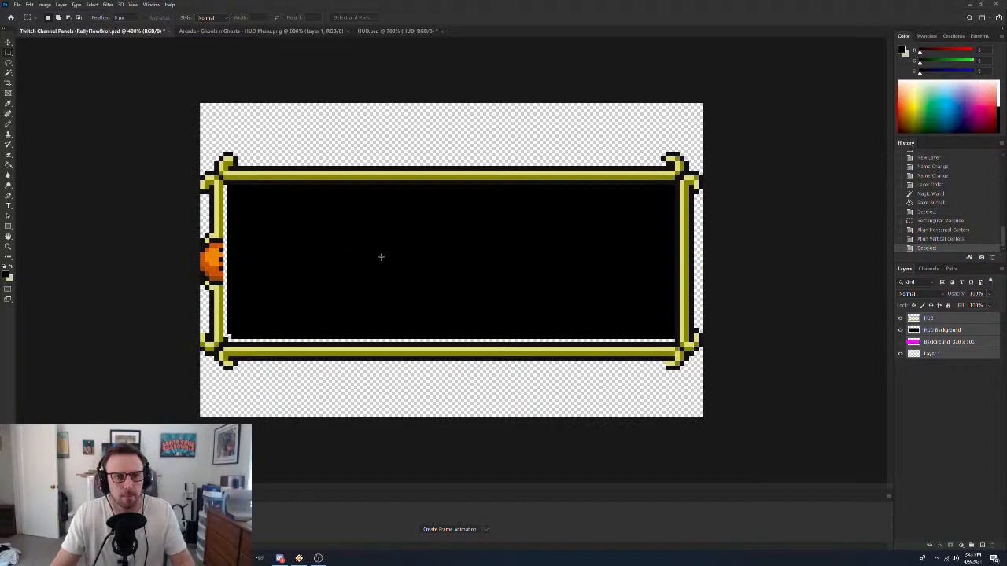
# Move the HUD Background layer so its black fill covers the frame's interior without gaps, and save the document
pyautogui.press('v')
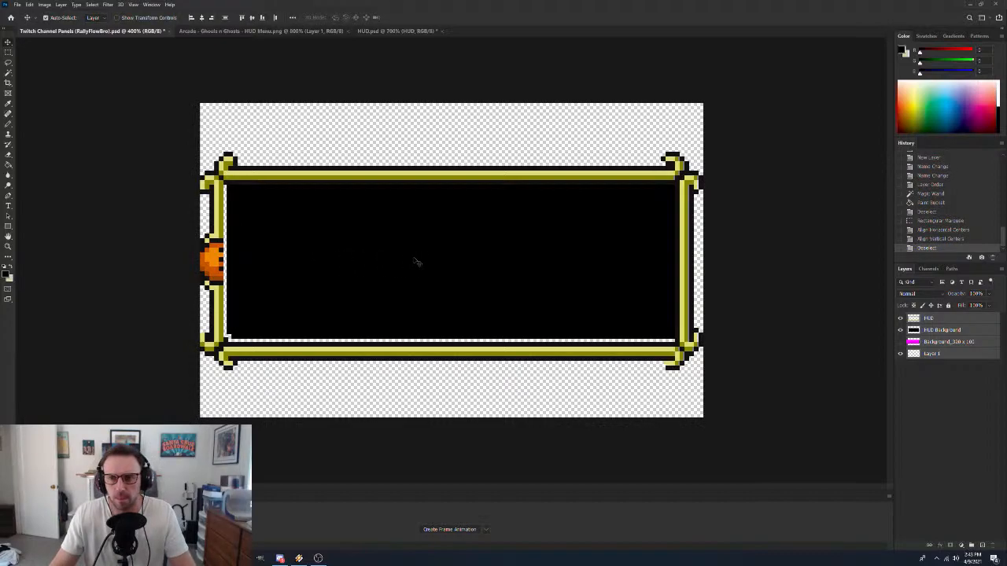
pyautogui.click(955, 407)
pyautogui.click(399, 271)
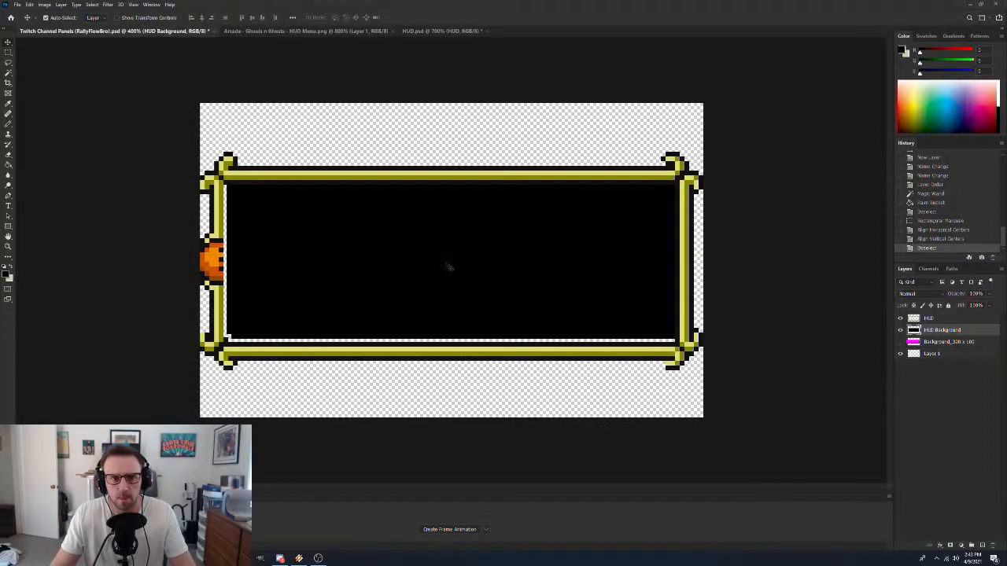
pyautogui.moveTo(449, 267); pyautogui.dragTo(443, 265)
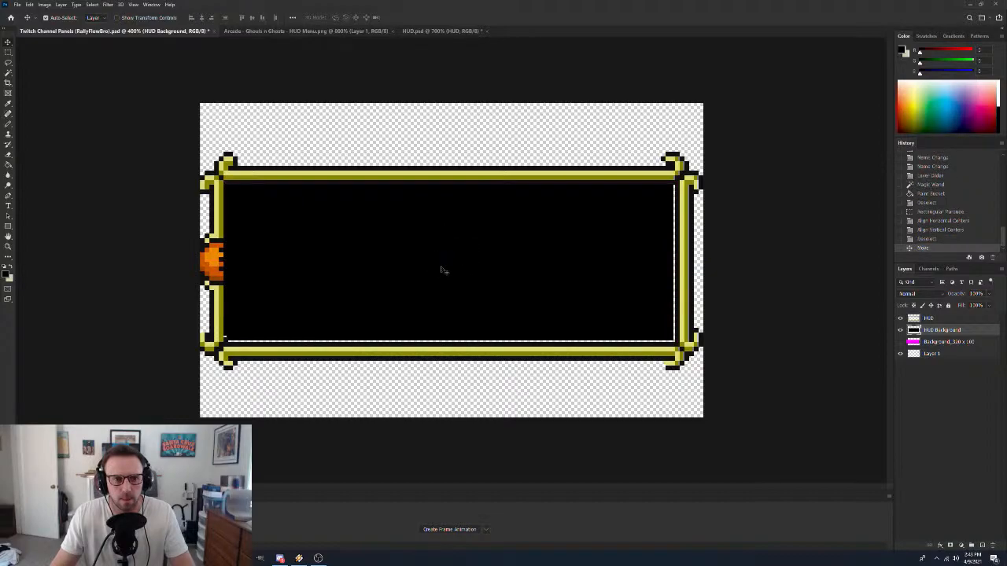
pyautogui.press('Right')
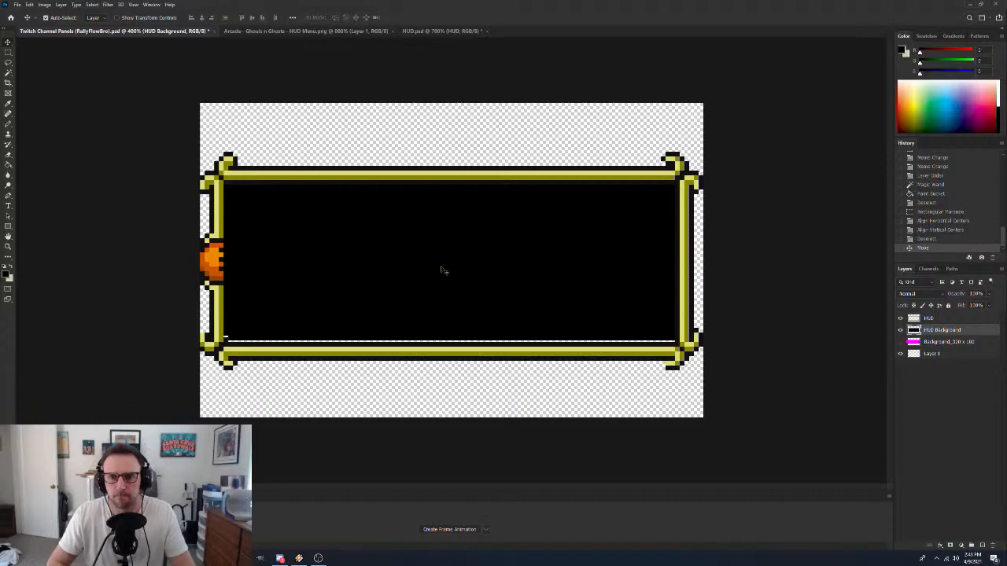
pyautogui.press('Down')
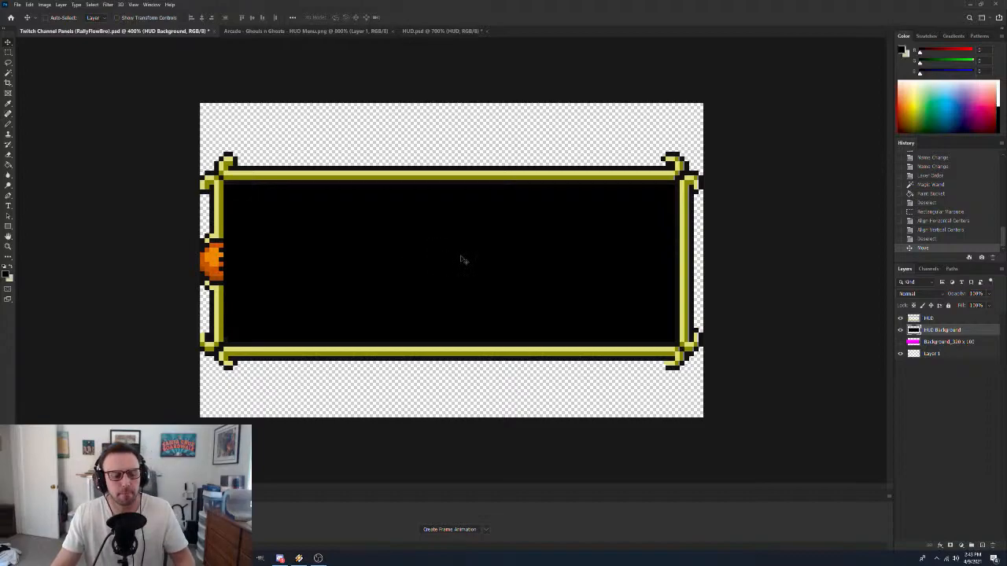
pyautogui.hotkey('ctrl', 's')
# Create a new layer group above the HUD layer
pyautogui.click(968, 416)
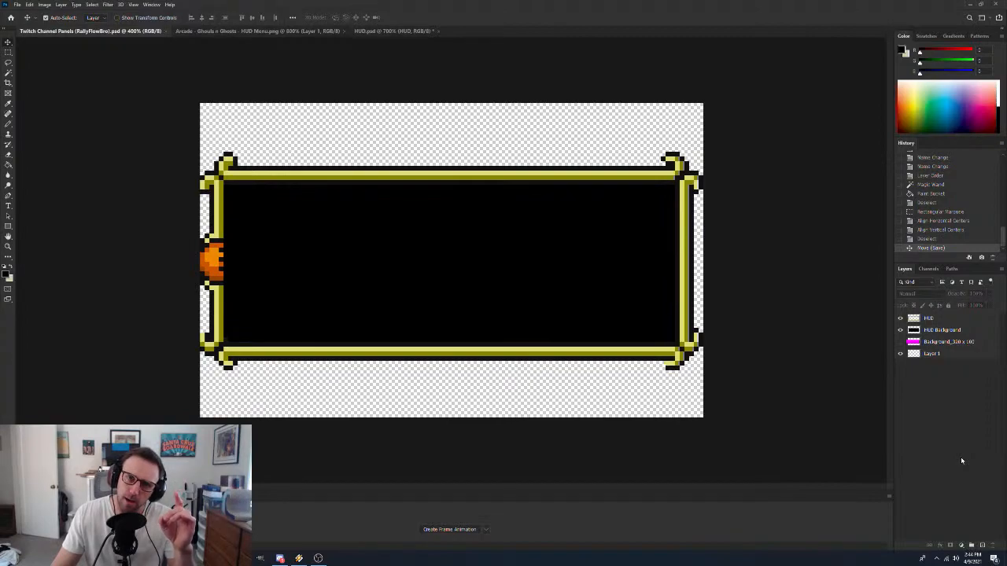
pyautogui.click(972, 545)
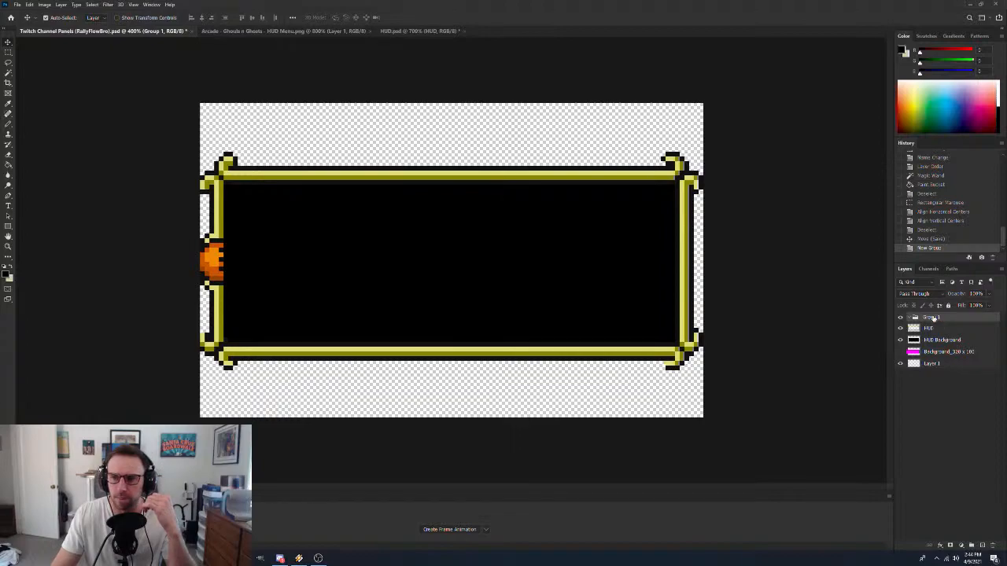
pyautogui.doubleClick(931, 317)
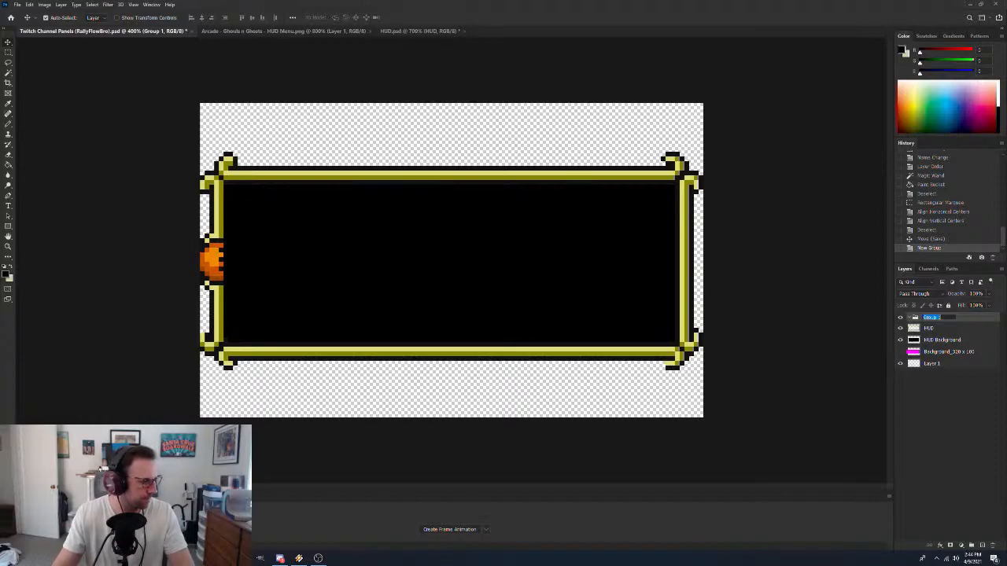
pyautogui.press('Return')
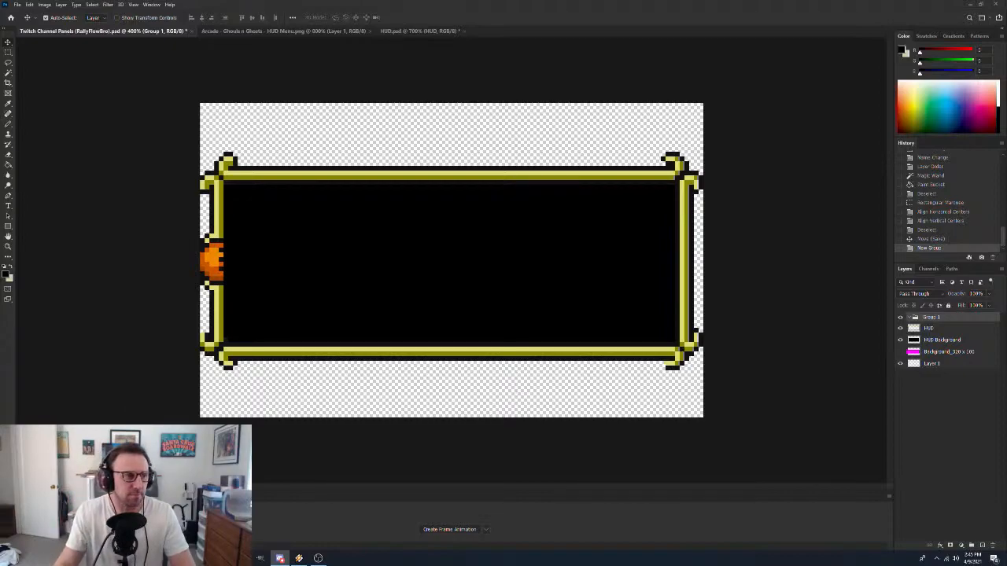
pyautogui.press('super+d')
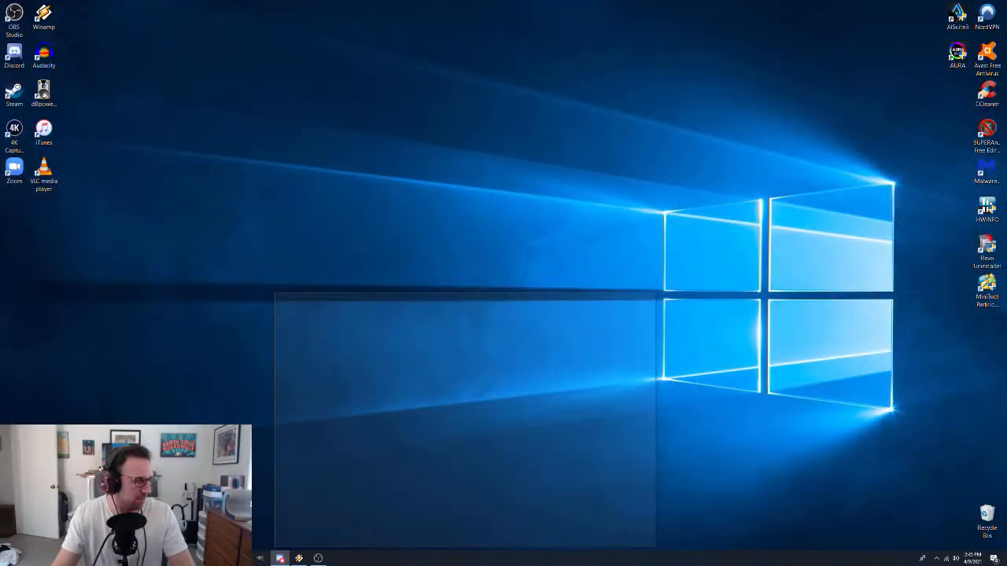
pyautogui.press('super+d')
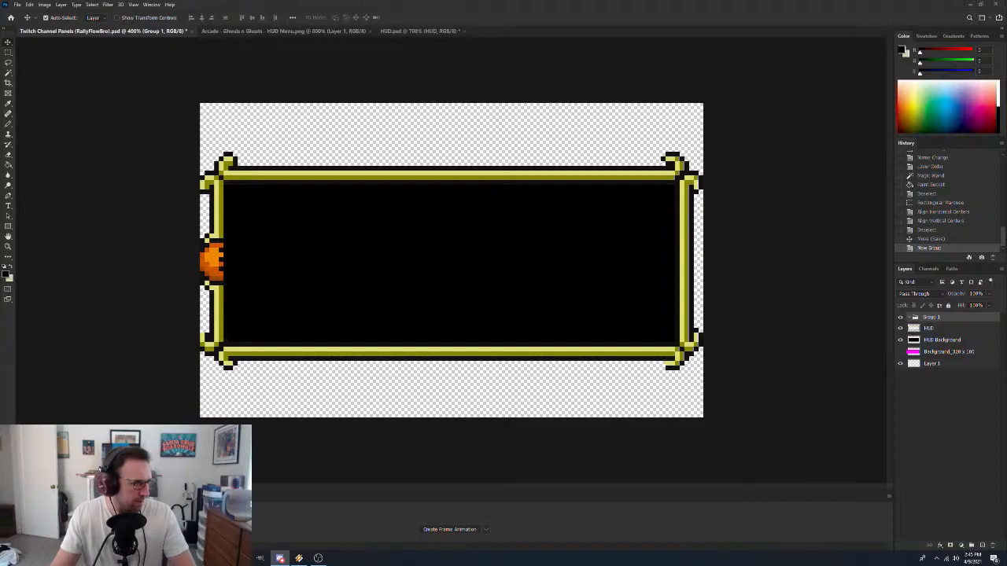
pyautogui.hotkey('alt', 'Tab')
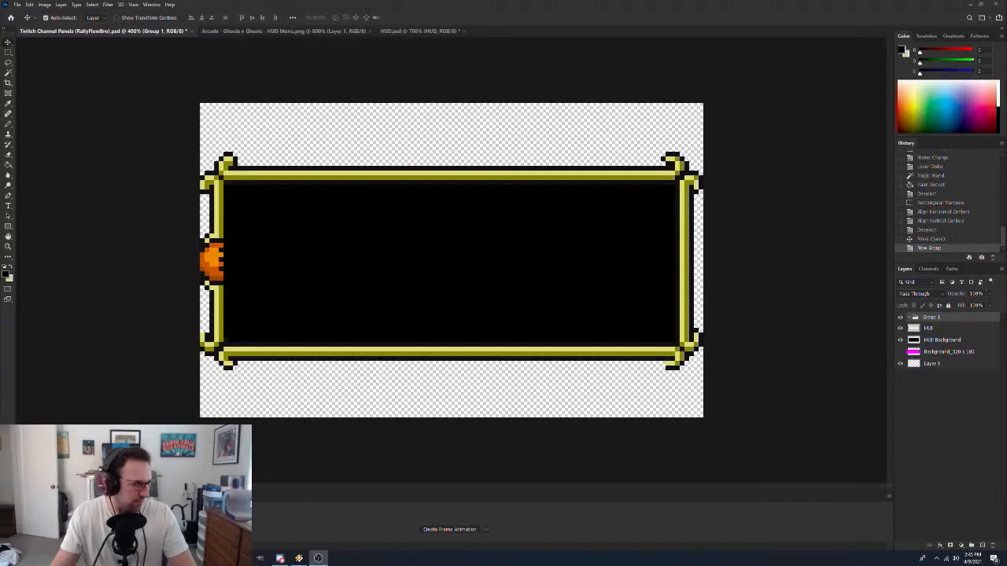
pyautogui.hotkey('alt', 'Tab')
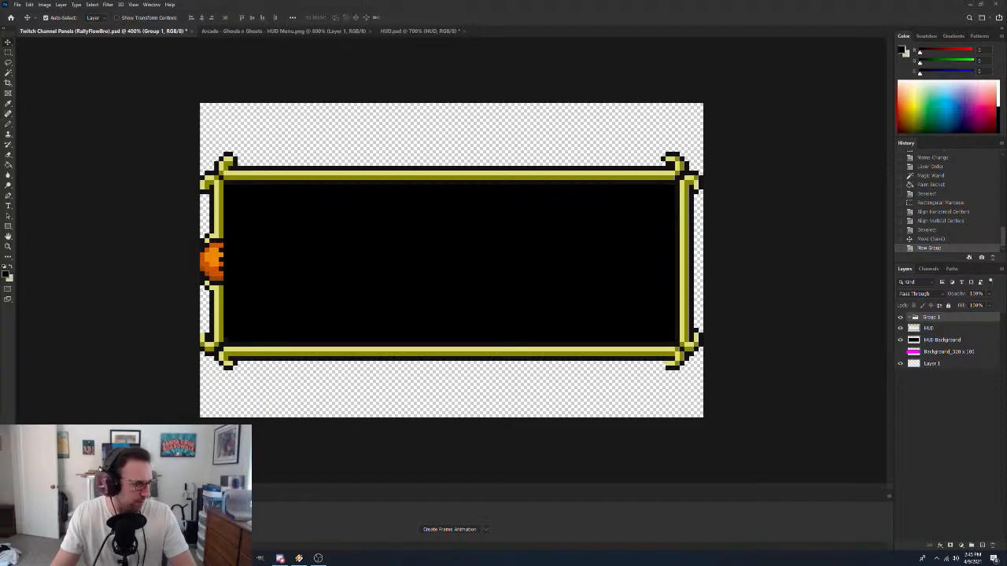
pyautogui.hotkey('alt', 'Tab')
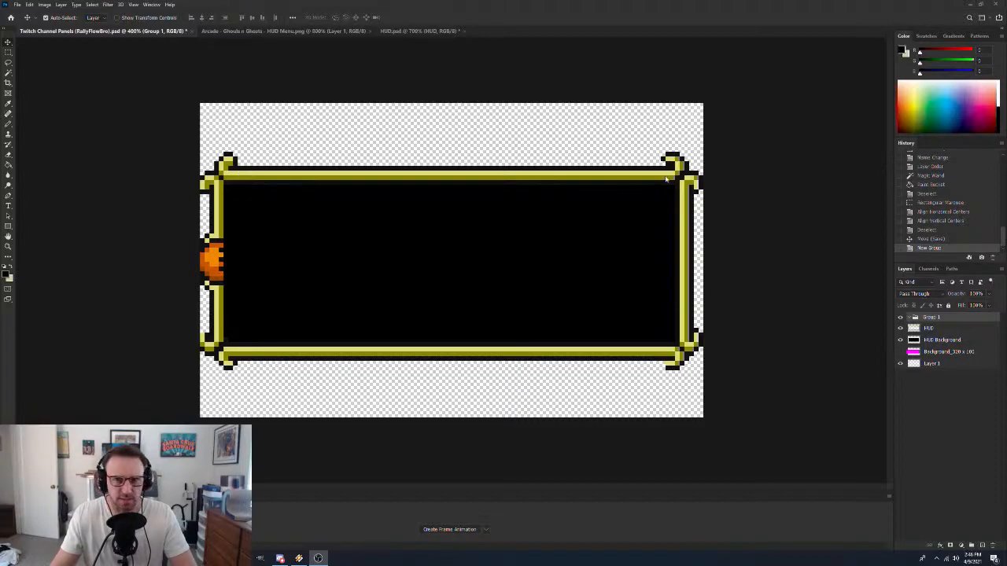
# Rename the new layer group as Games Completed and save the document
pyautogui.doubleClick(932, 317)
pyautogui.write('Game')
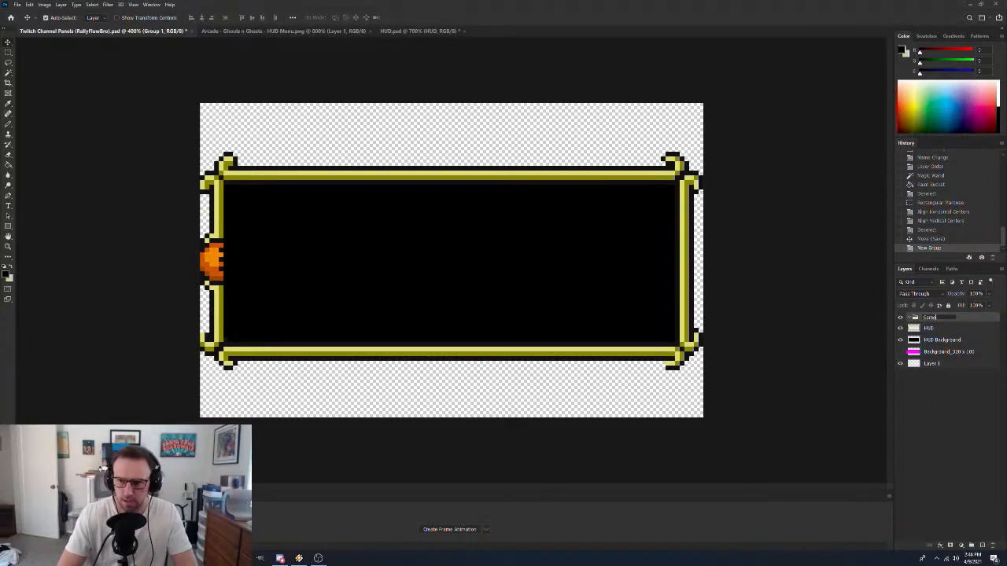
pyautogui.write('s Completed')
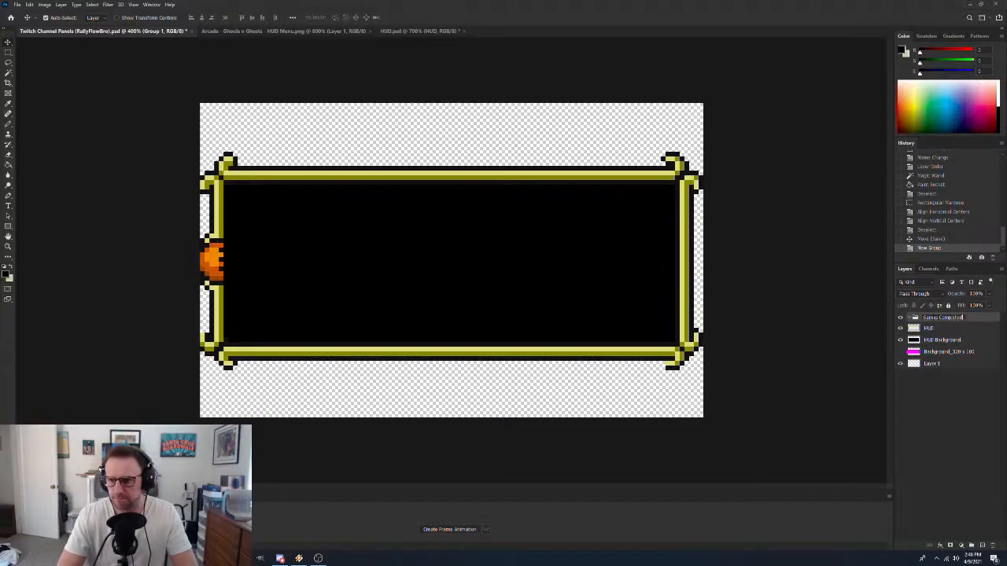
pyautogui.press('Return')
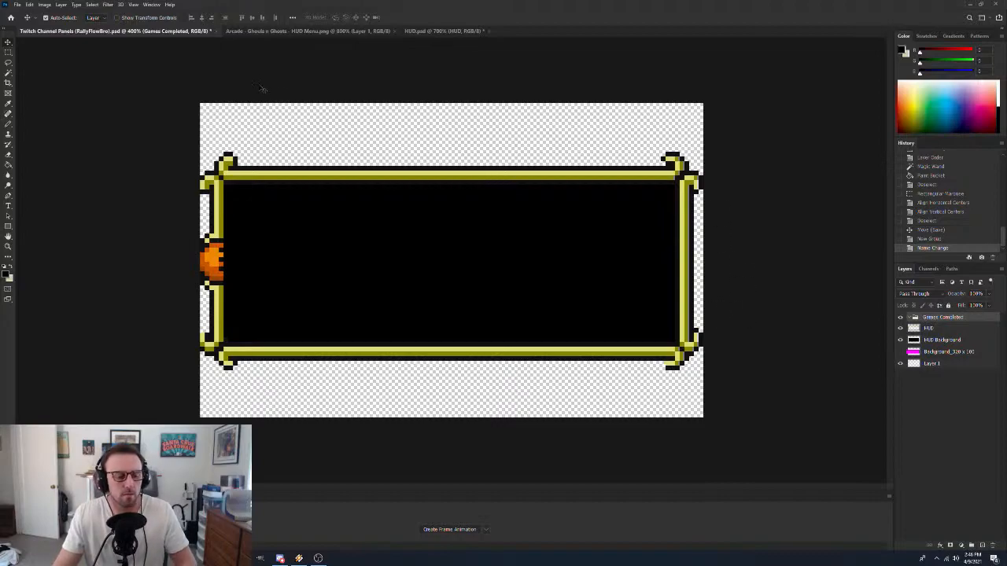
pyautogui.hotkey('ctrl', 's')
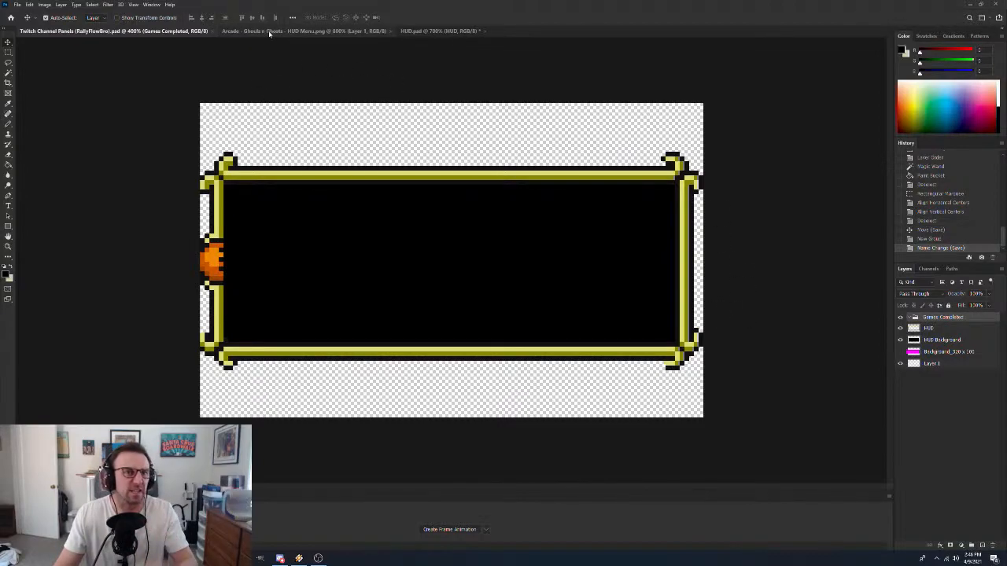
# Close the Ghouls n Ghosts HUD Menu sprite sheet, and close HUD.psd with its image resize reverted
pyautogui.click(272, 32)
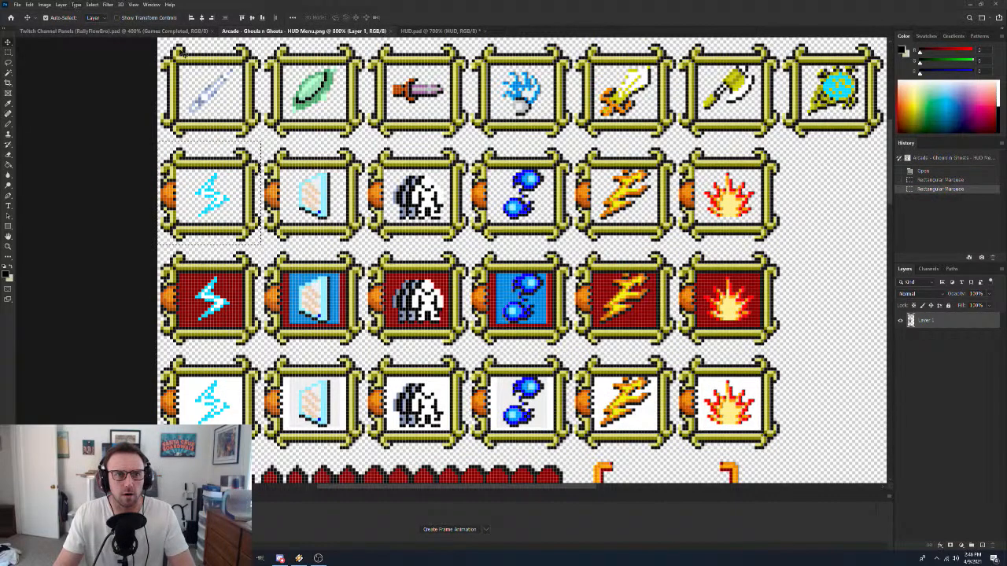
pyautogui.click(390, 31)
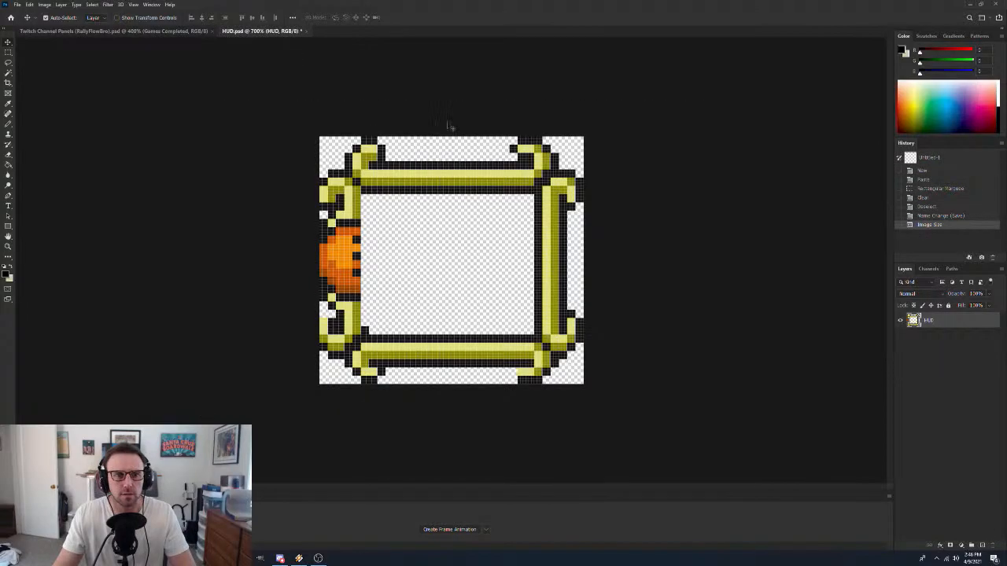
pyautogui.click(974, 217)
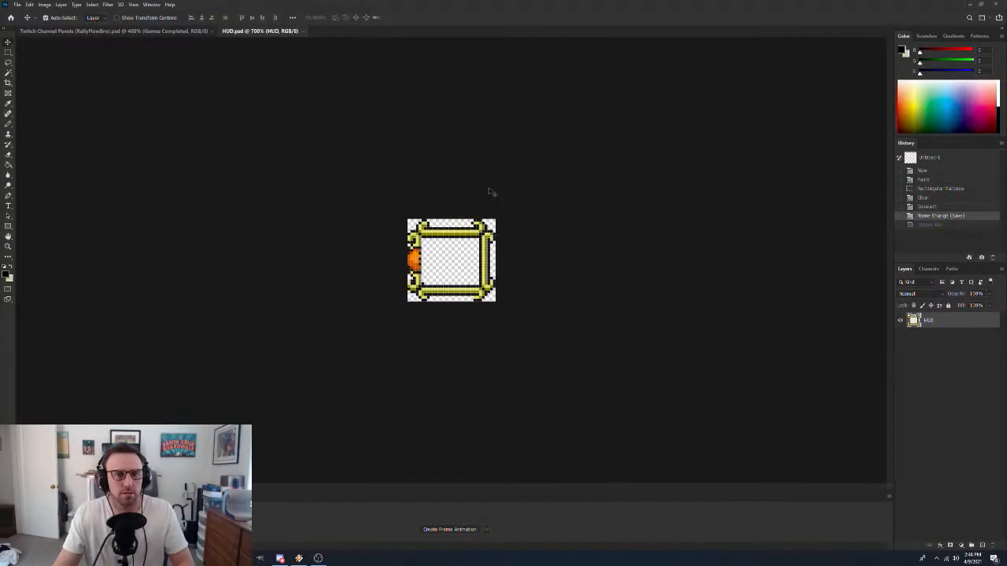
pyautogui.click(303, 31)
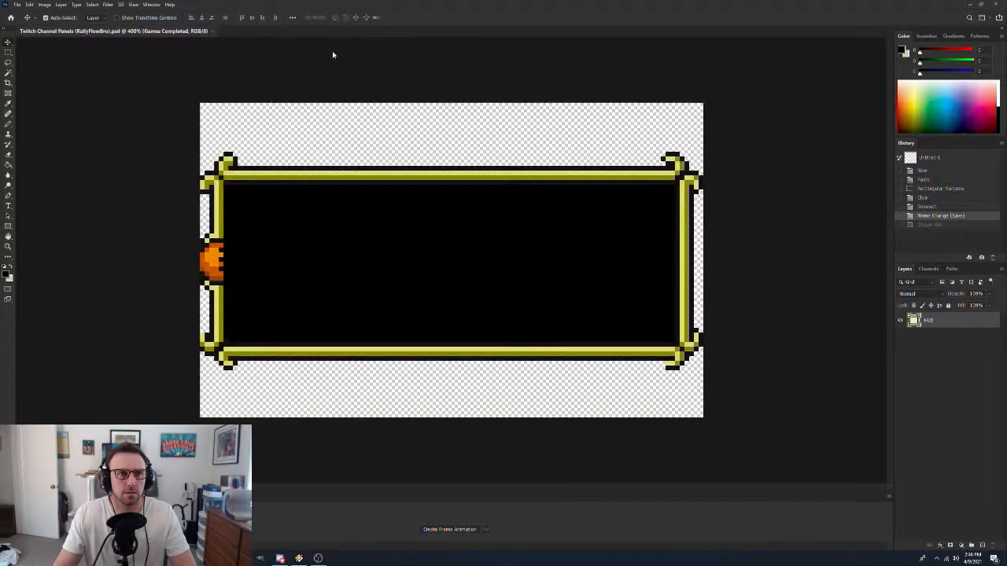
# Open "Arcade - Ghouls n Ghosts - Arthur & Princess.png" from the Arcade, Ghouls 'n Ghosts folder of Sprite Sheets (The Spriters Resource) on SANDISK256
pyautogui.click(17, 5)
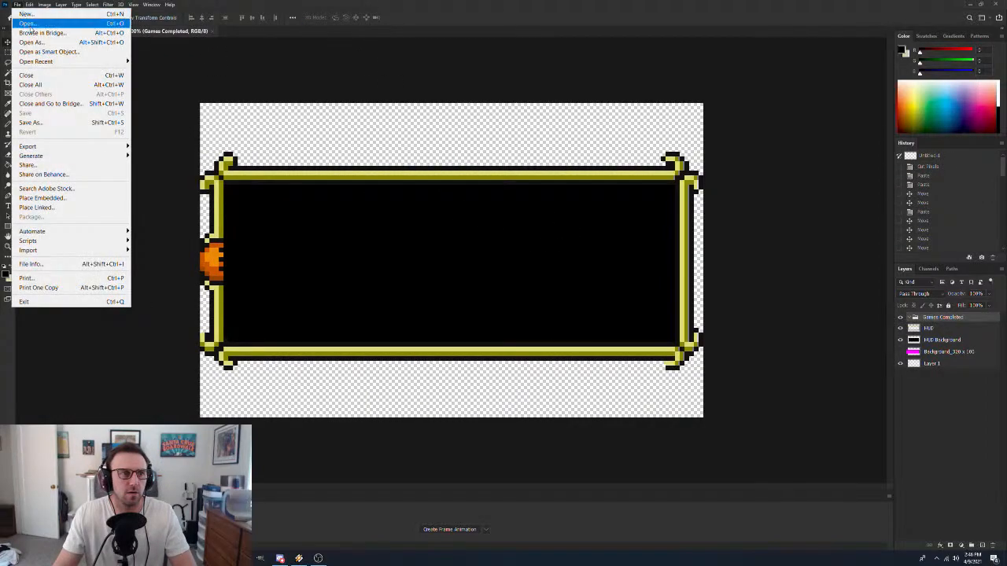
pyautogui.click(30, 24)
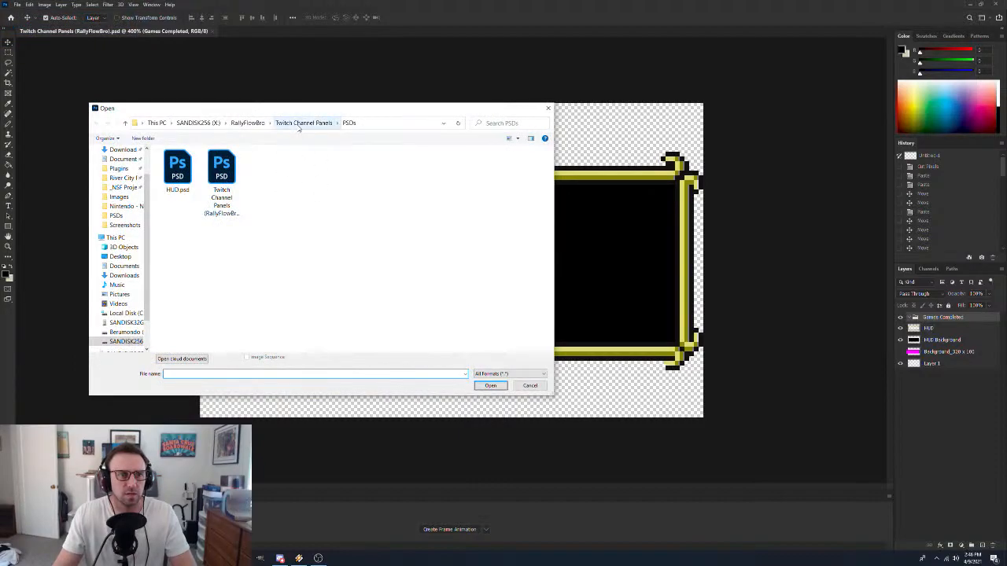
pyautogui.click(198, 122)
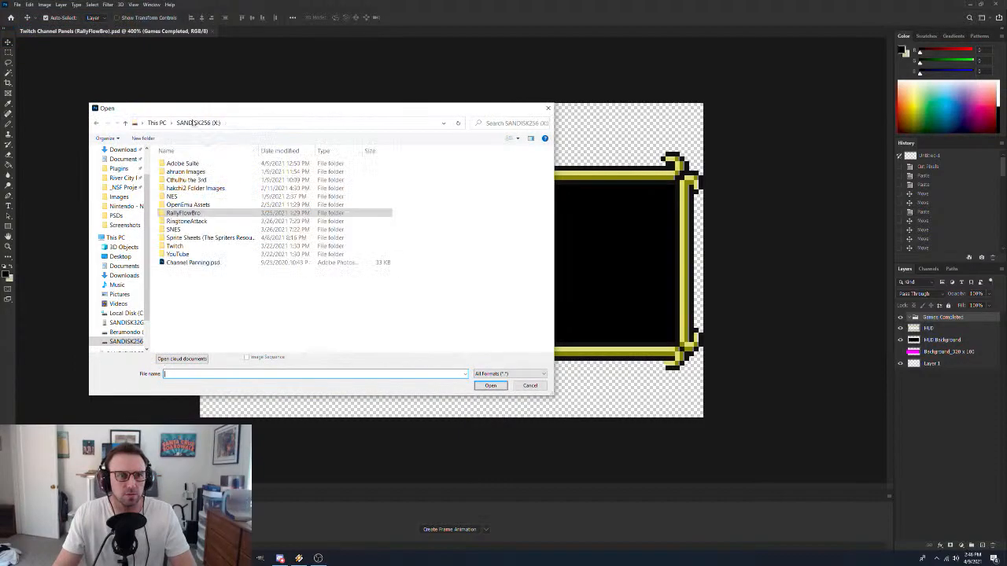
pyautogui.doubleClick(185, 237)
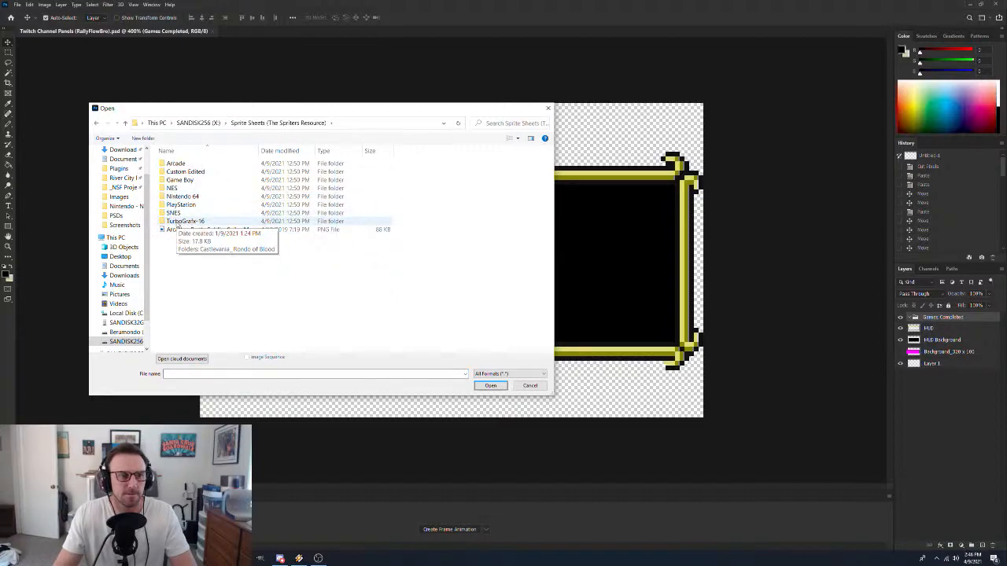
pyautogui.doubleClick(172, 166)
pyautogui.click(184, 174)
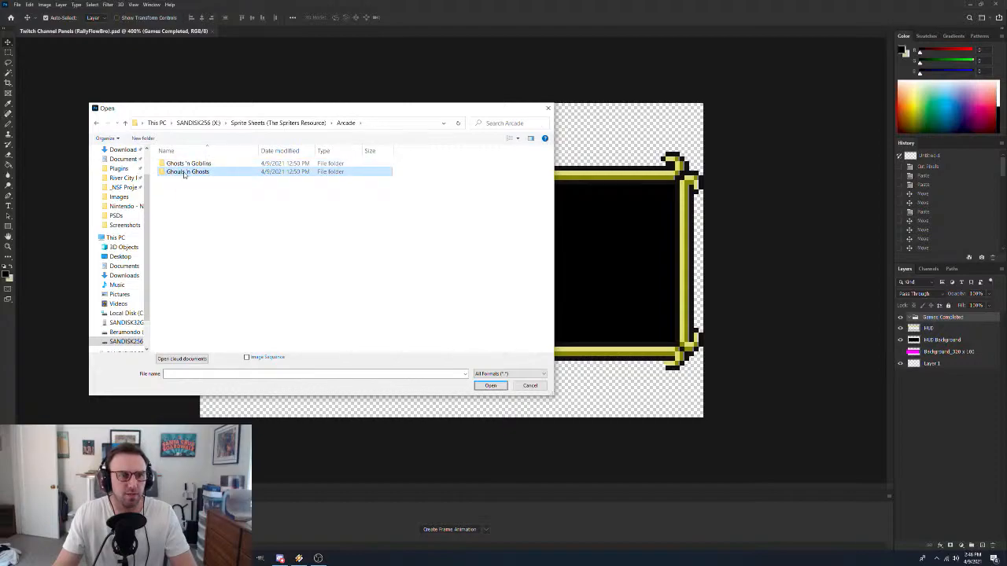
pyautogui.doubleClick(184, 173)
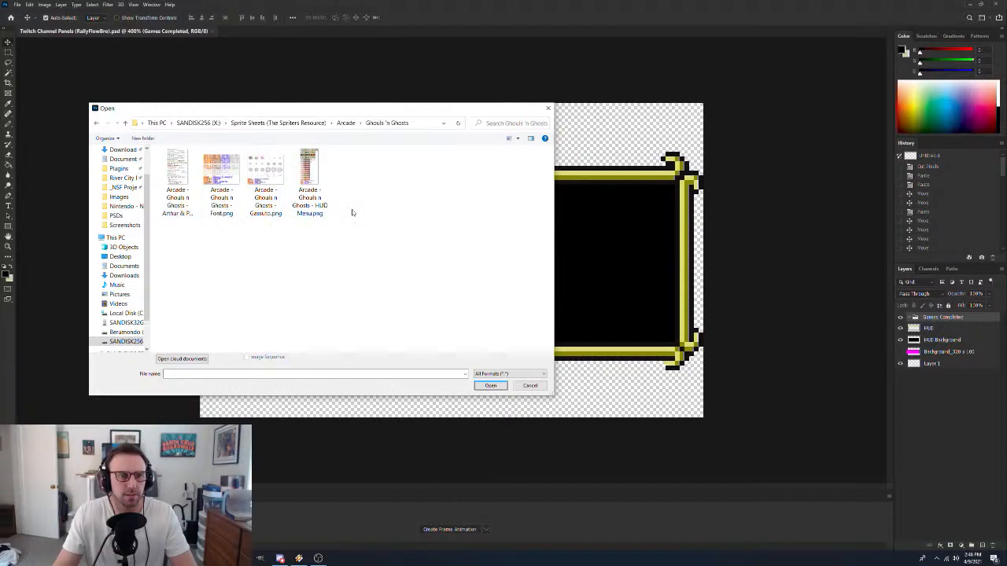
pyautogui.doubleClick(175, 199)
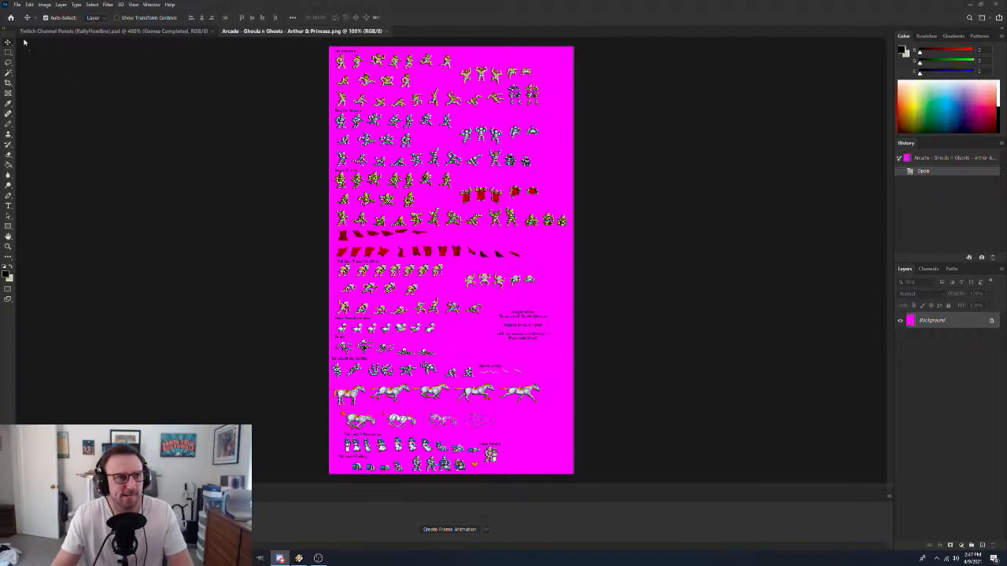
# Open "SNES - Super Ghouls n Ghosts - Arthur Special Armors.png" from the Super Ghouls 'n Ghosts folder under the SNES sprite sheets
pyautogui.click(17, 5)
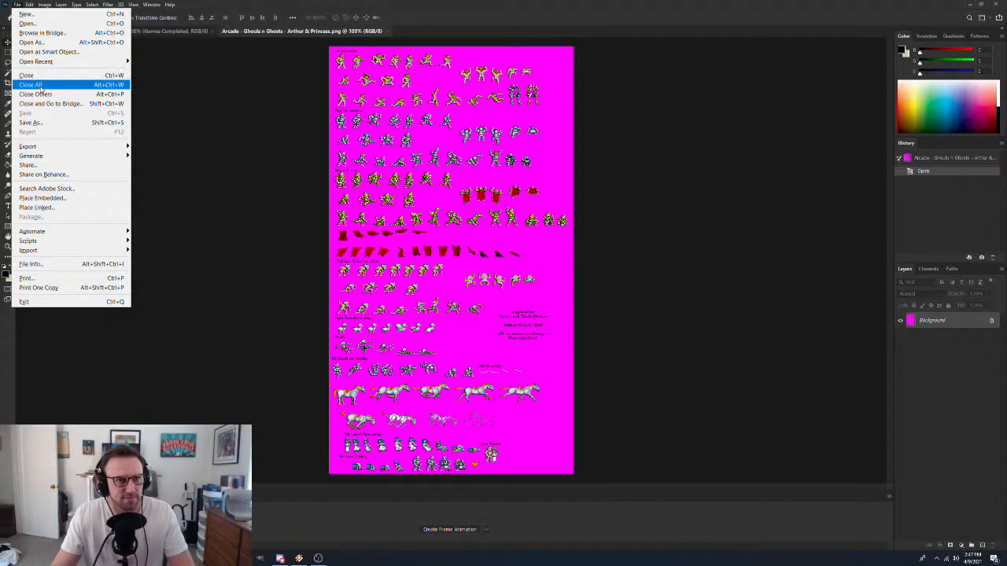
pyautogui.click(27, 23)
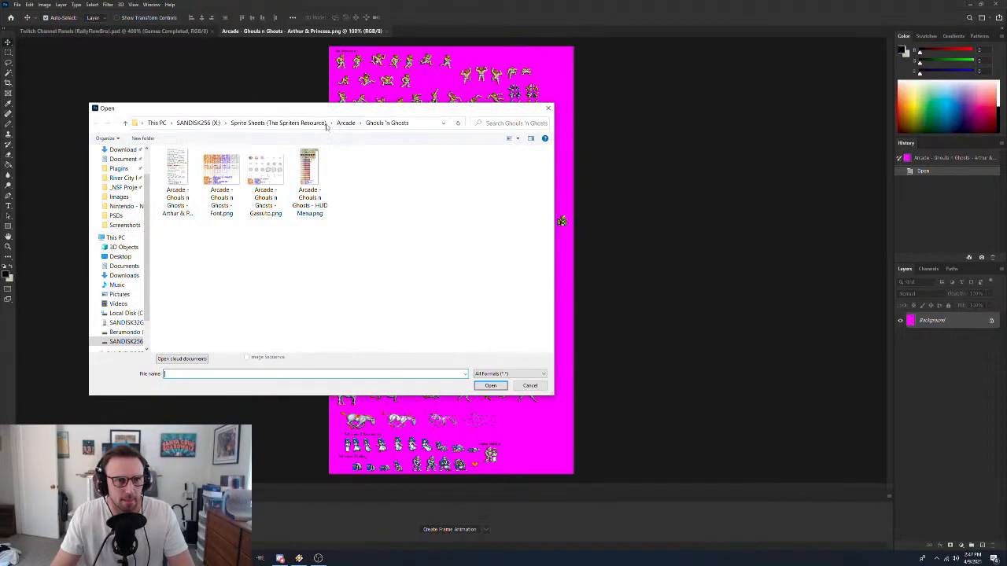
pyautogui.click(319, 123)
pyautogui.doubleClick(173, 212)
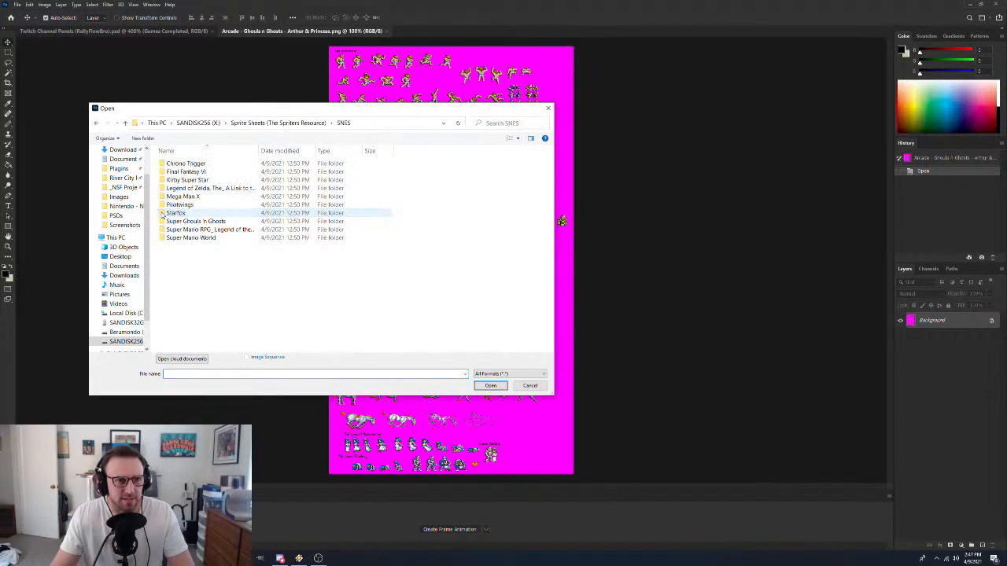
pyautogui.doubleClick(195, 221)
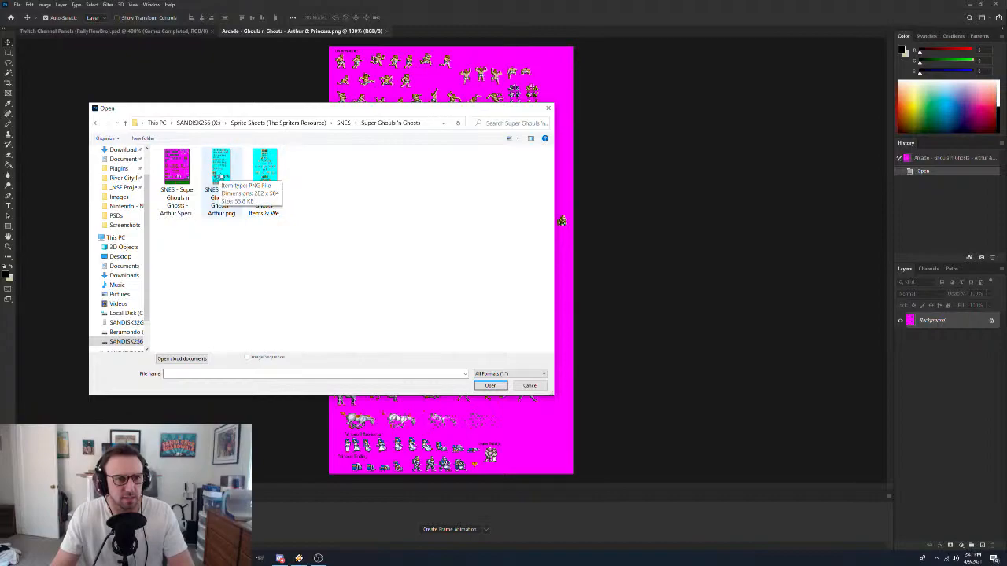
pyautogui.doubleClick(185, 171)
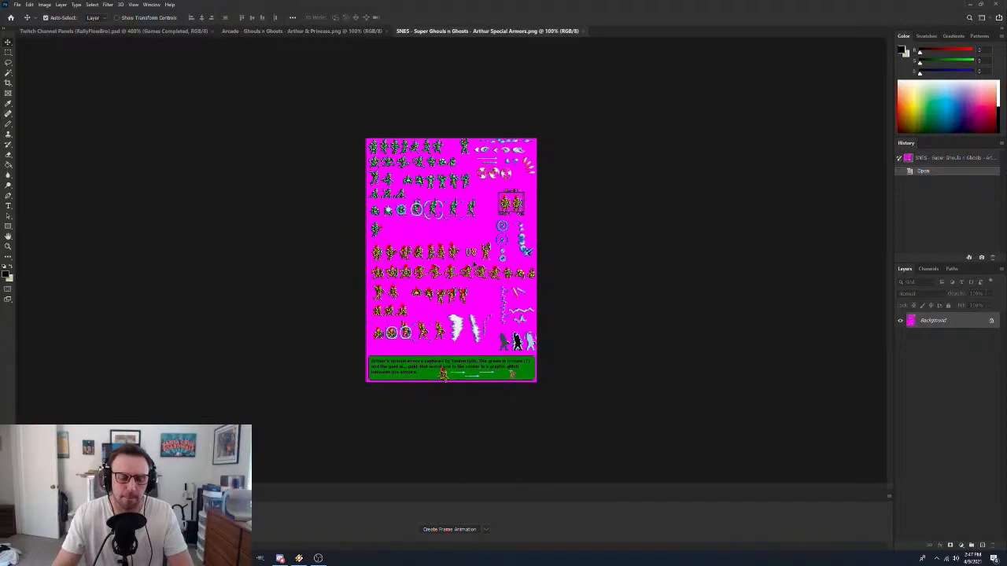
# Examine the helmetless gold-armored Arthur with raised arms and shield up close on the Super Ghouls n Ghosts Special Armors sheet
pyautogui.press('z')
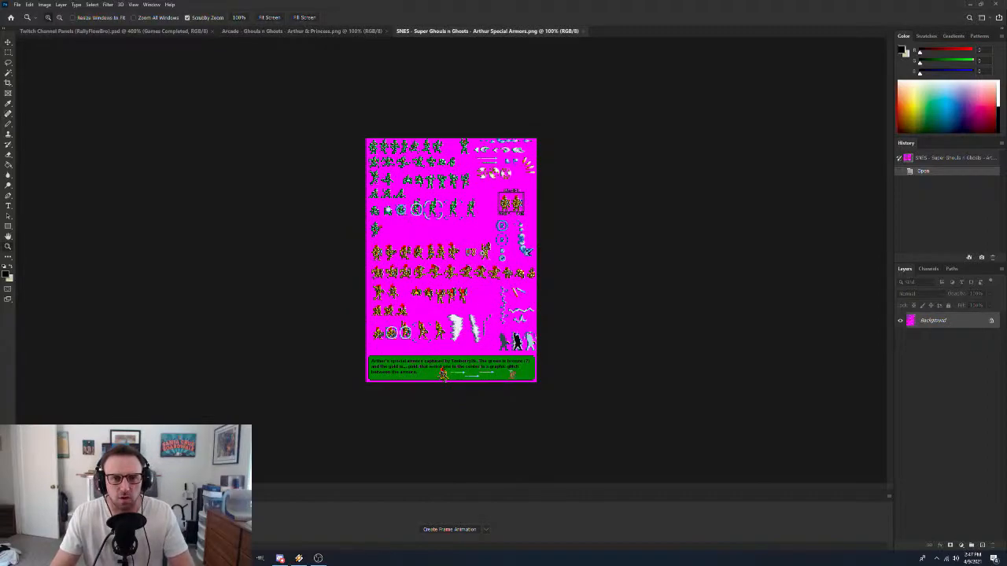
pyautogui.click(486, 251)
pyautogui.click(487, 252)
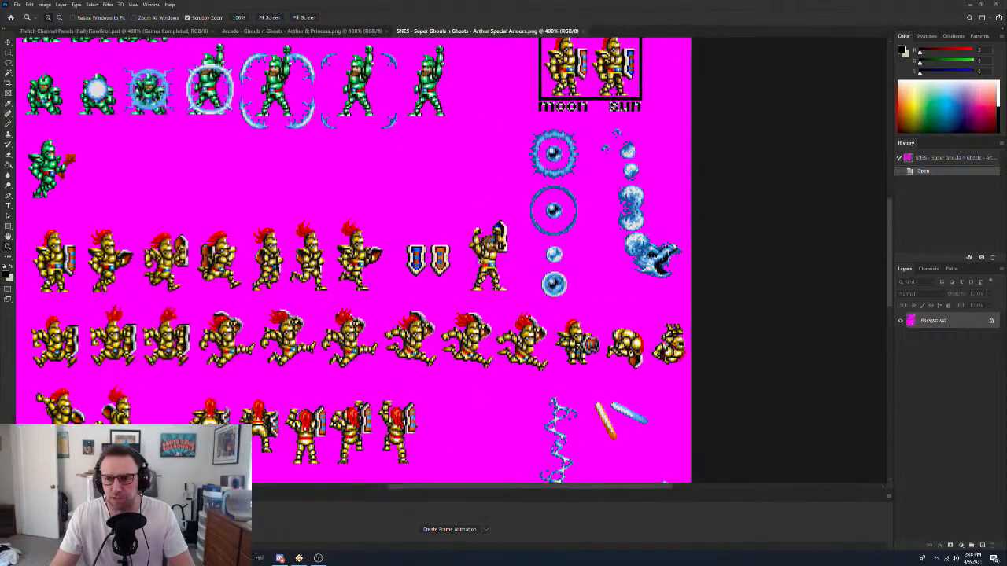
pyautogui.moveTo(498, 257); pyautogui.dragTo(499, 257)
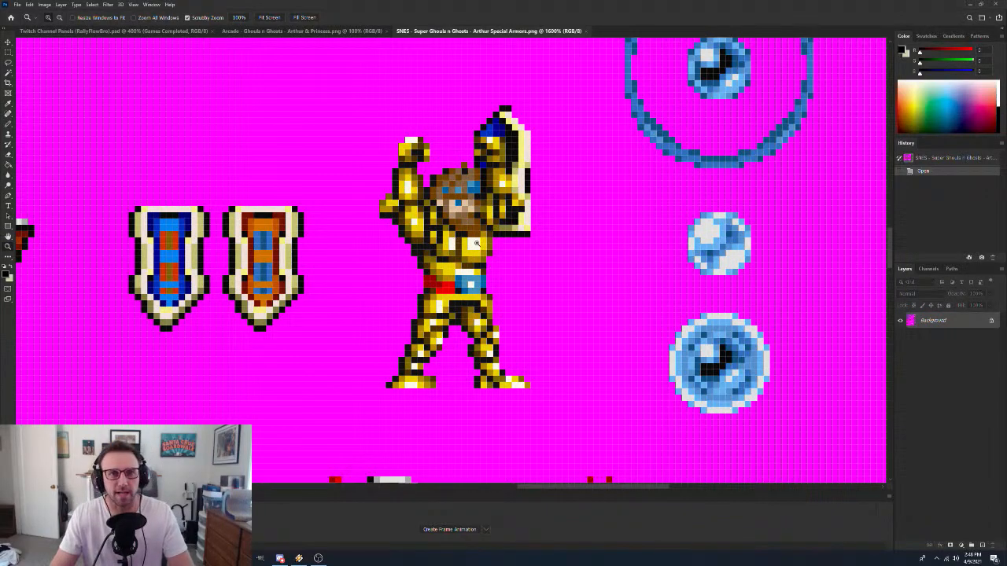
pyautogui.click(467, 218)
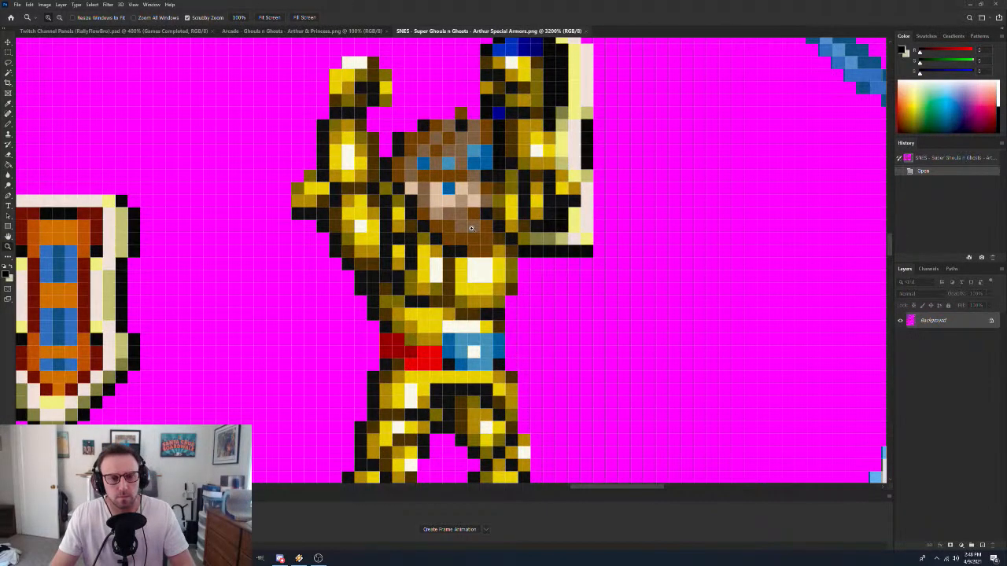
pyautogui.keyDown('alt'); pyautogui.click(471, 228); pyautogui.keyUp('alt')
pyautogui.keyDown('alt'); pyautogui.click(469, 226); pyautogui.keyUp('alt')
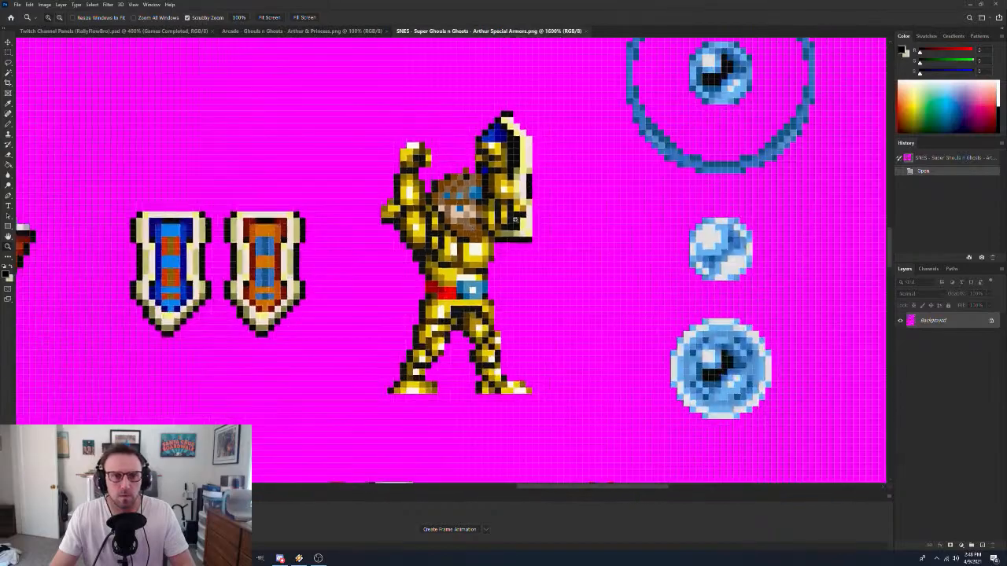
# Examine the helmetless gold-armored Arthur with both fists raised up close on the arcade Arthur & Princess sheet
pyautogui.click(291, 32)
pyautogui.click(496, 222)
pyautogui.click(495, 222)
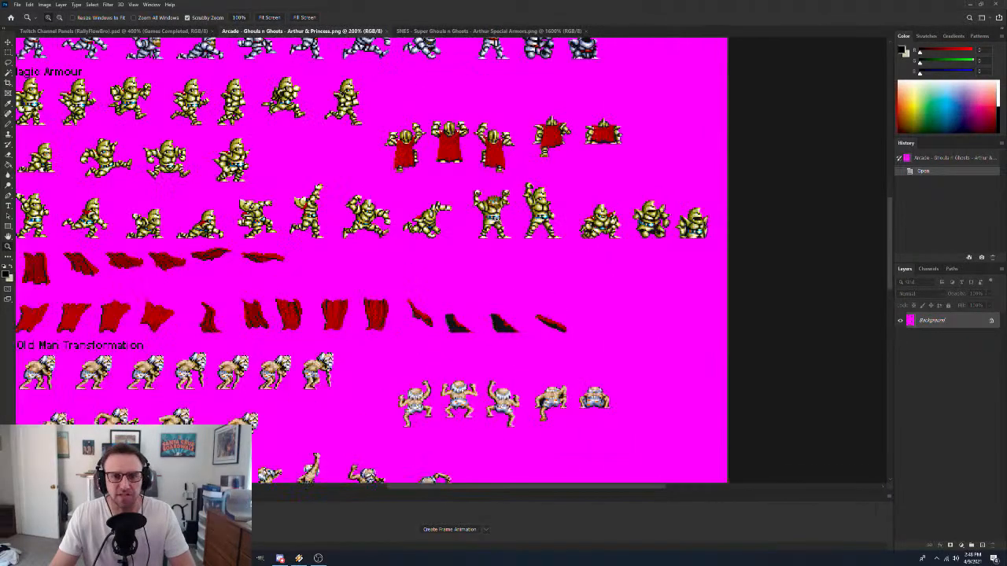
pyautogui.click(497, 219)
pyautogui.click(497, 219)
pyautogui.click(496, 218)
pyautogui.click(497, 218)
pyautogui.click(497, 217)
pyautogui.click(498, 216)
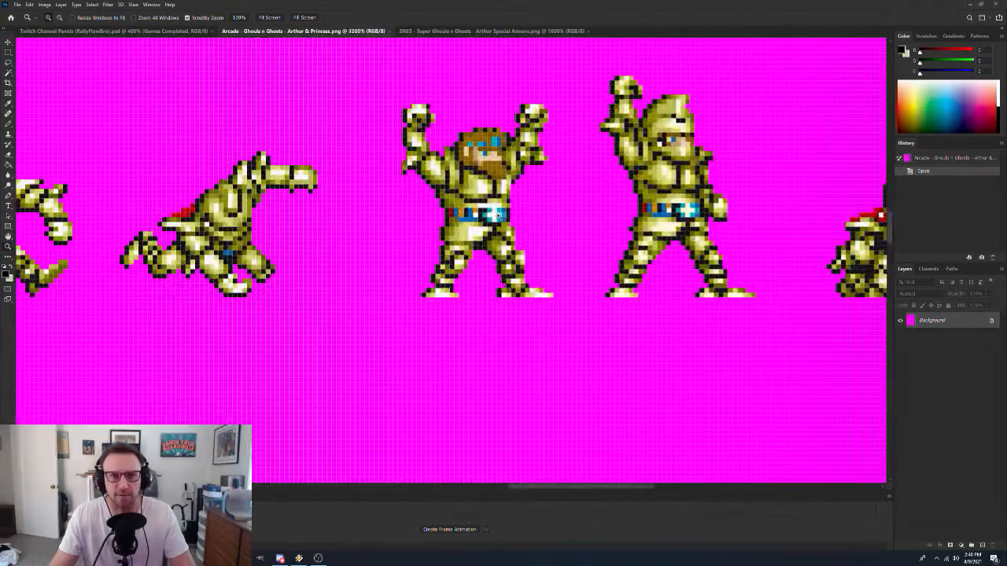
pyautogui.click(498, 216)
pyautogui.scroll(3, 499, 217)
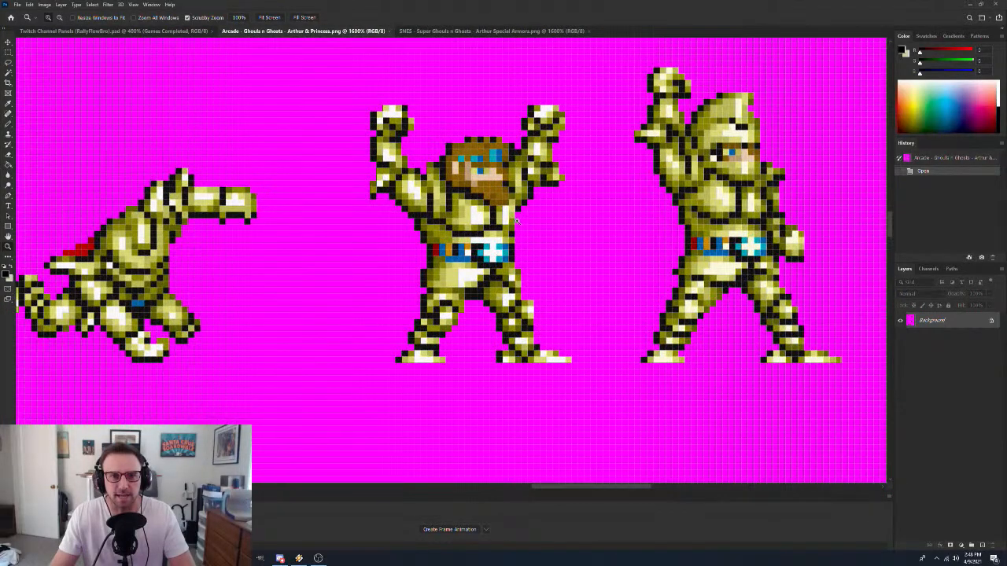
pyautogui.click(516, 220)
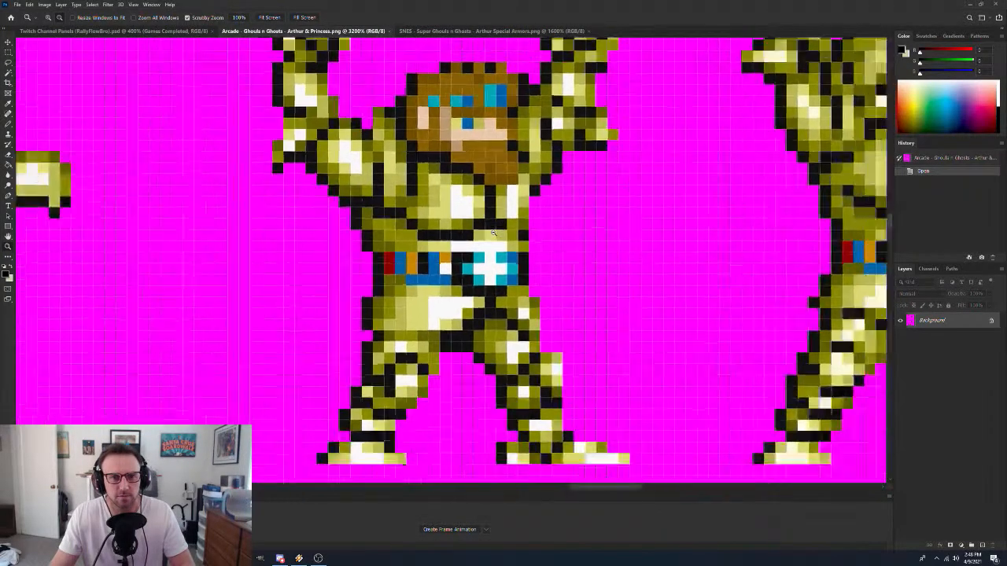
pyautogui.keyDown('alt'); pyautogui.click(493, 233); pyautogui.keyUp('alt')
pyautogui.scroll(1, 496, 233)
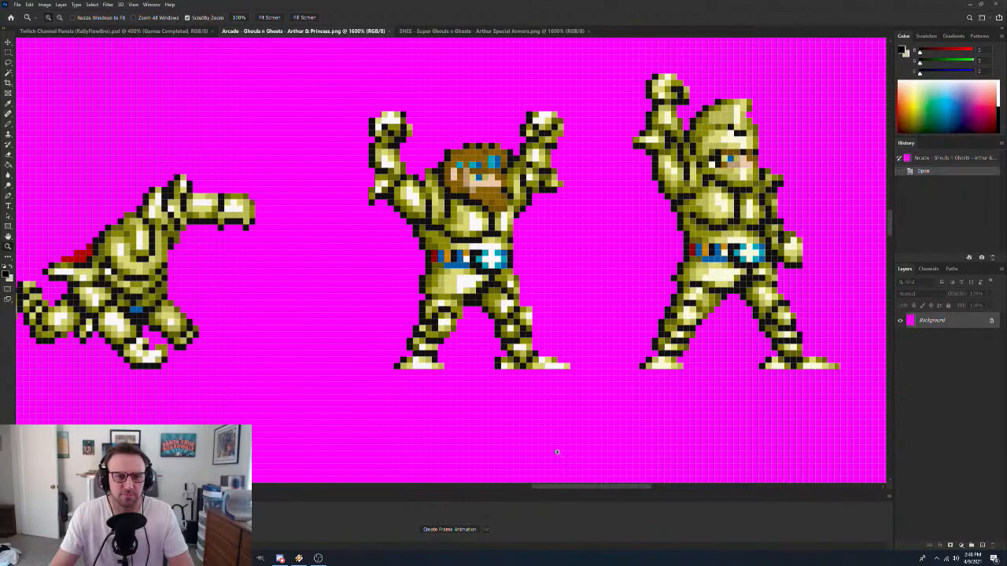
pyautogui.moveTo(590, 487)
pyautogui.mouseDown()
pyautogui.moveTo(600, 487)
pyautogui.moveTo(588, 487)
pyautogui.mouseUp()
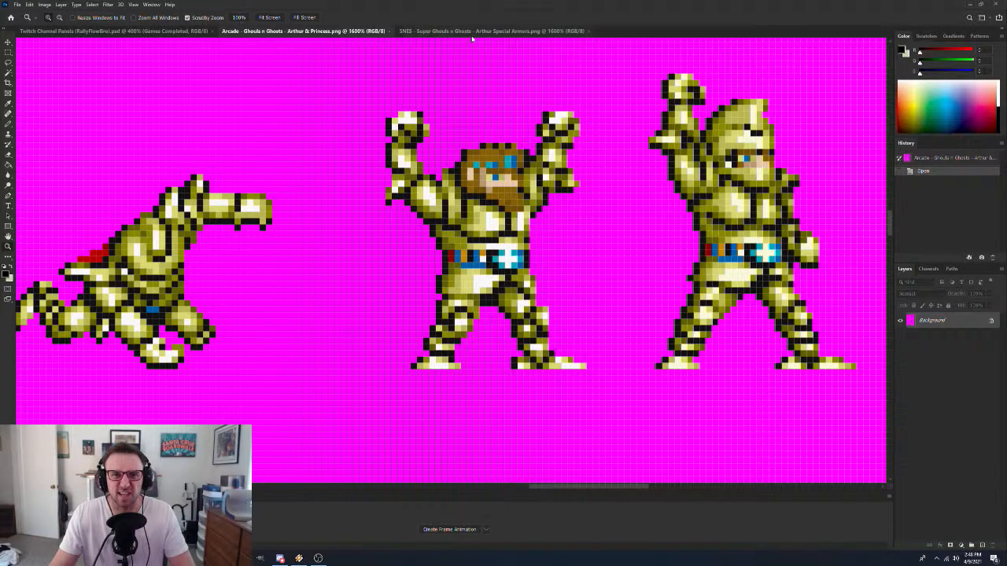
# Compare the raised-arms gold Arthur on the SNES Special Armors sheet with the one on the arcade Arthur & Princess sheet
pyautogui.click(475, 31)
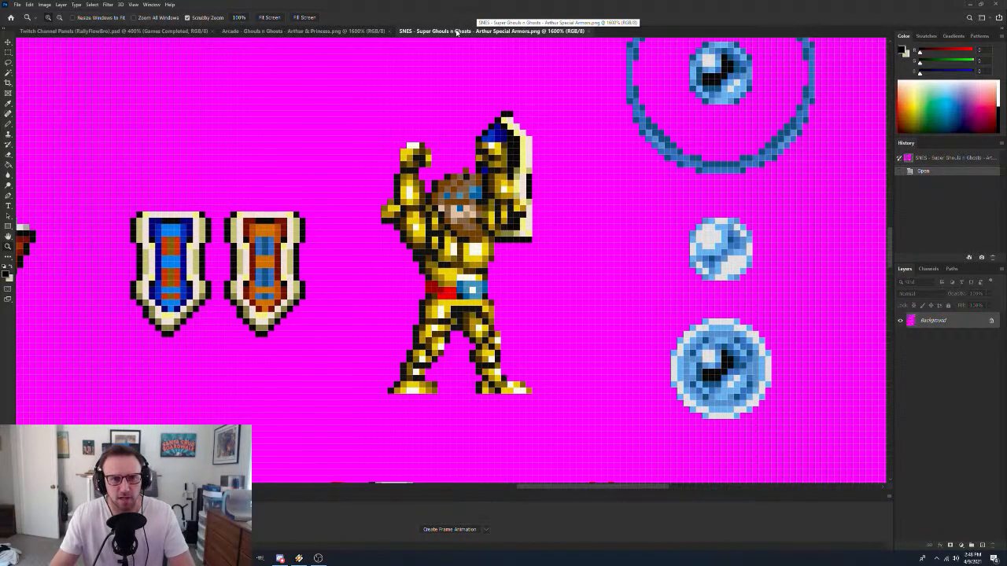
pyautogui.click(339, 31)
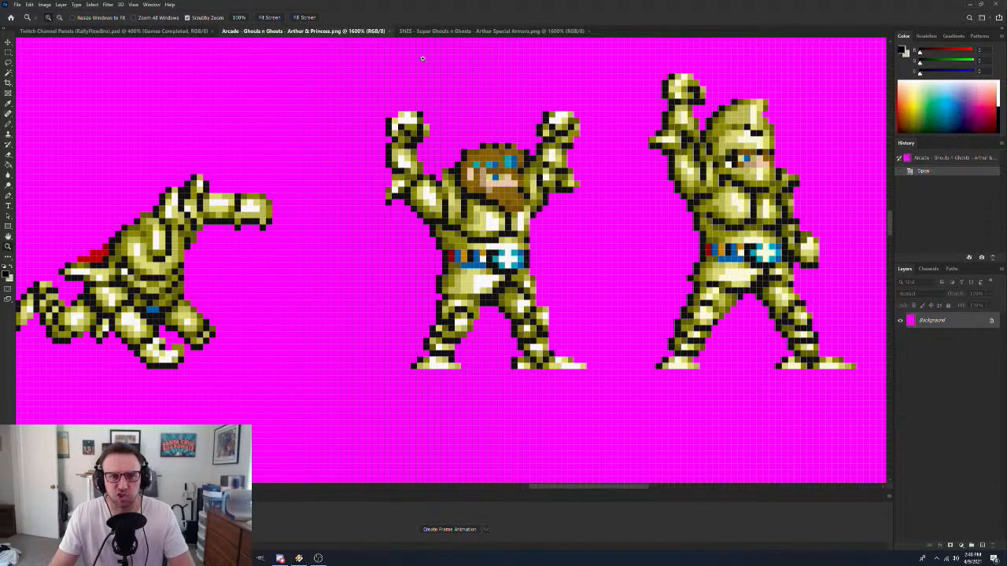
pyautogui.click(490, 33)
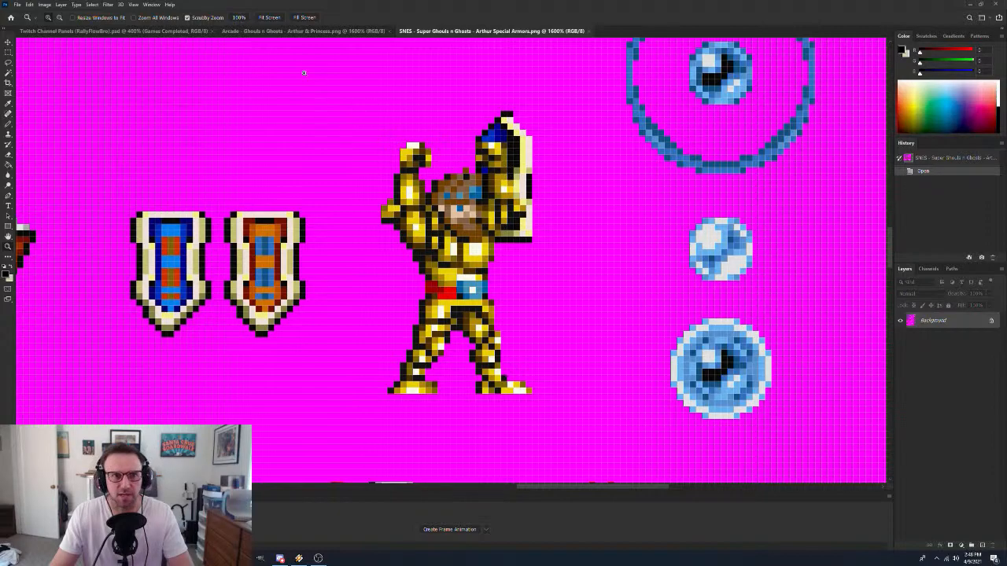
pyautogui.click(284, 33)
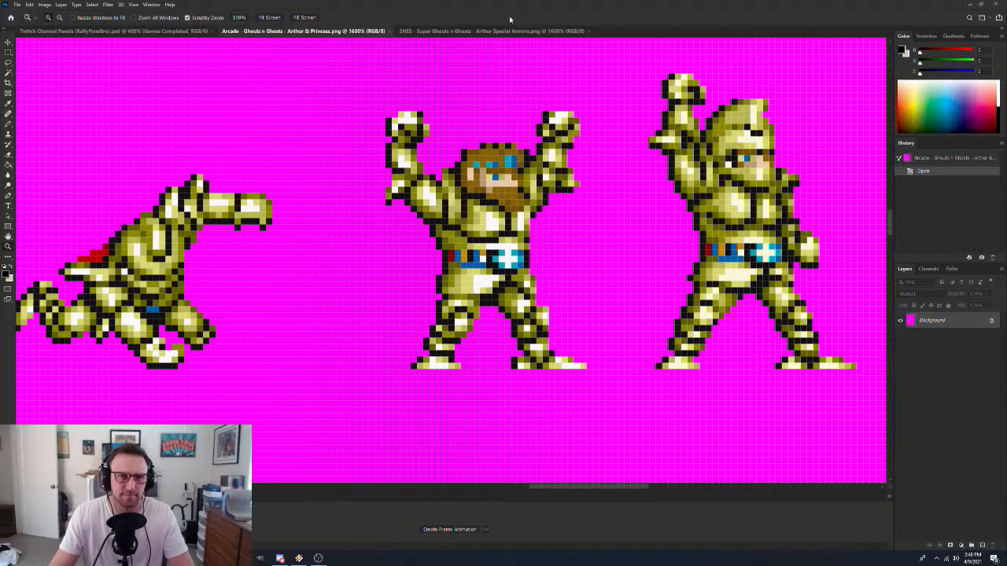
pyautogui.click(493, 32)
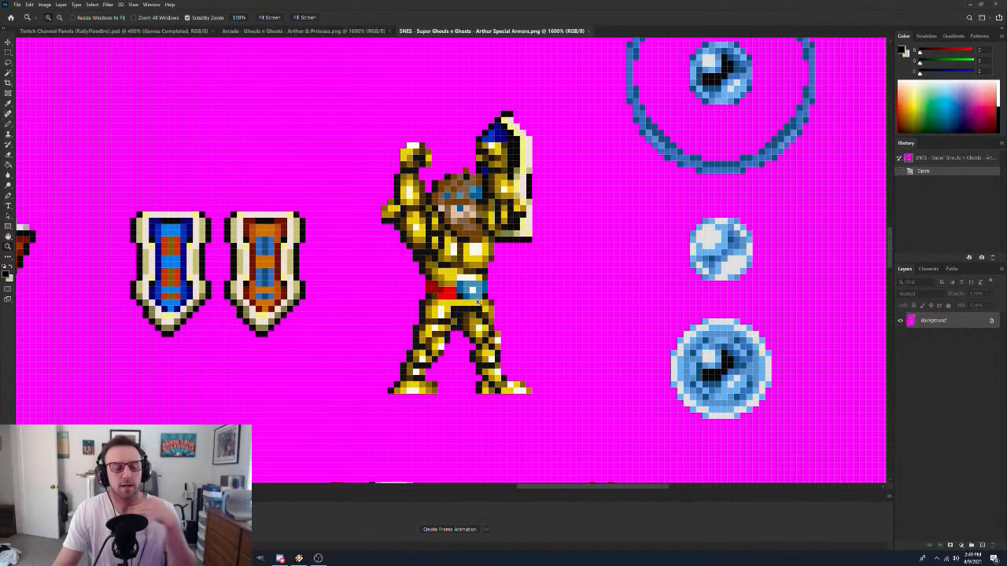
# Look over the green and gold armor poses on the Special Armors sheet for a suitable victory sprite
pyautogui.keyDown('alt'); pyautogui.click(477, 303); pyautogui.keyUp('alt')
pyautogui.keyDown('alt'); pyautogui.click(477, 302); pyautogui.keyUp('alt')
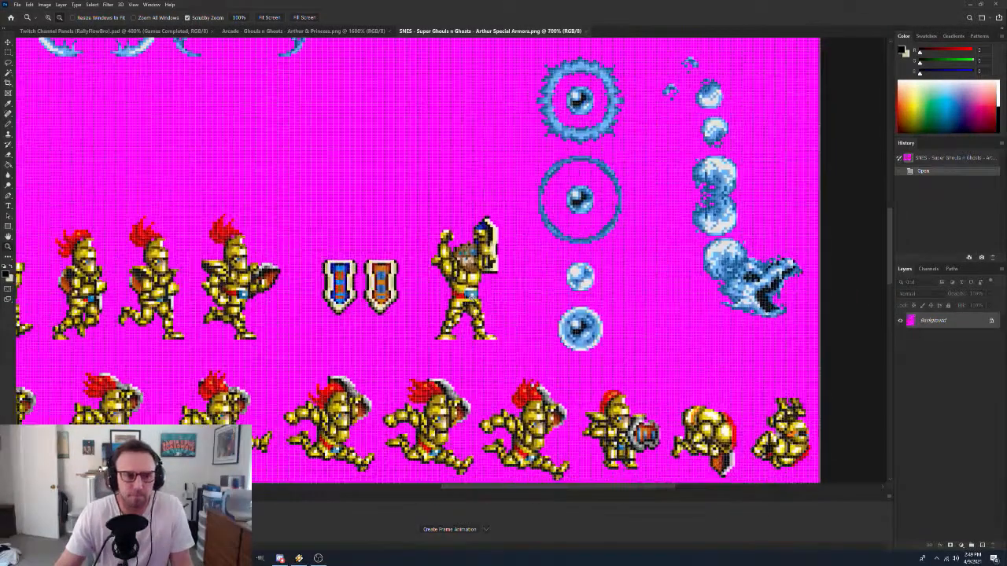
pyautogui.keyDown('alt'); pyautogui.click(475, 301); pyautogui.keyUp('alt')
pyautogui.keyDown('alt'); pyautogui.click(475, 302); pyautogui.keyUp('alt')
pyautogui.keyDown('alt'); pyautogui.click(472, 298); pyautogui.keyUp('alt')
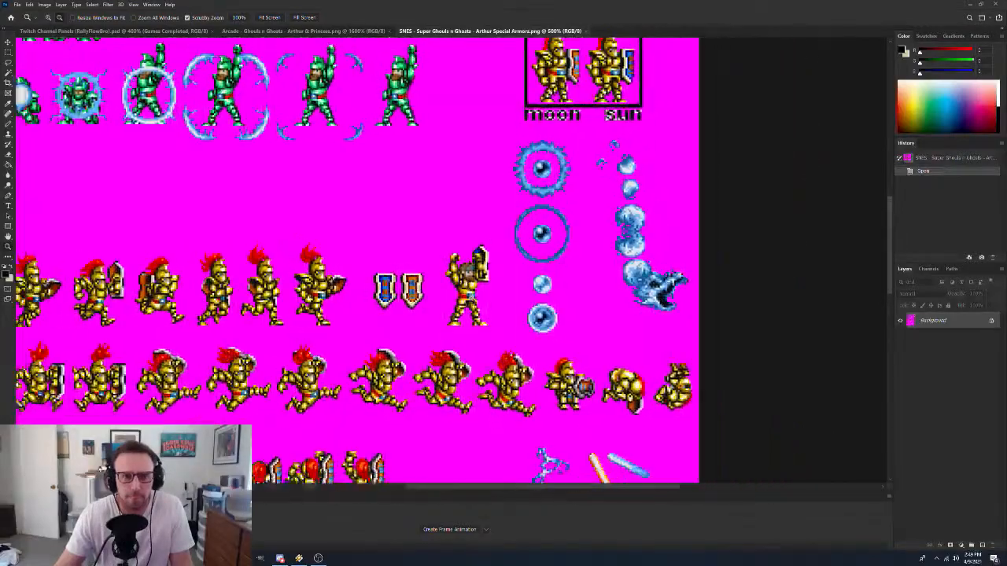
pyautogui.keyDown('alt'); pyautogui.click(464, 292); pyautogui.keyUp('alt')
pyautogui.scroll(5, 448, 232)
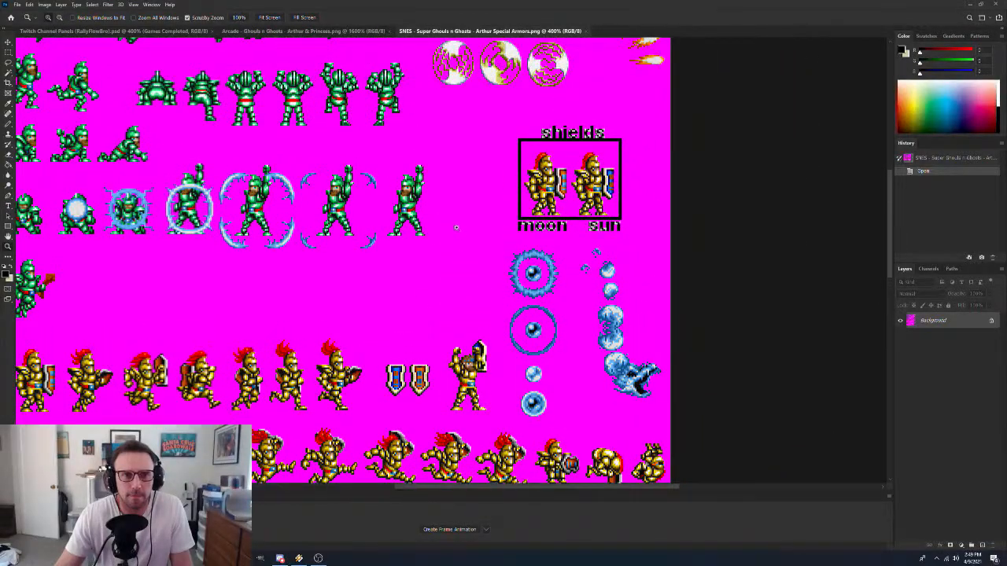
pyautogui.scroll(2, 469, 230)
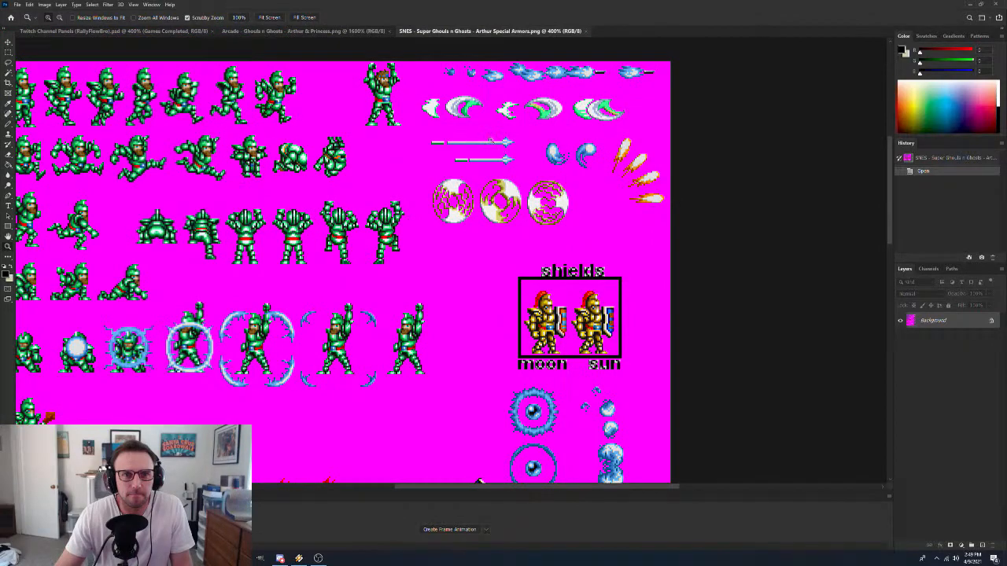
pyautogui.scroll(-1, 476, 339)
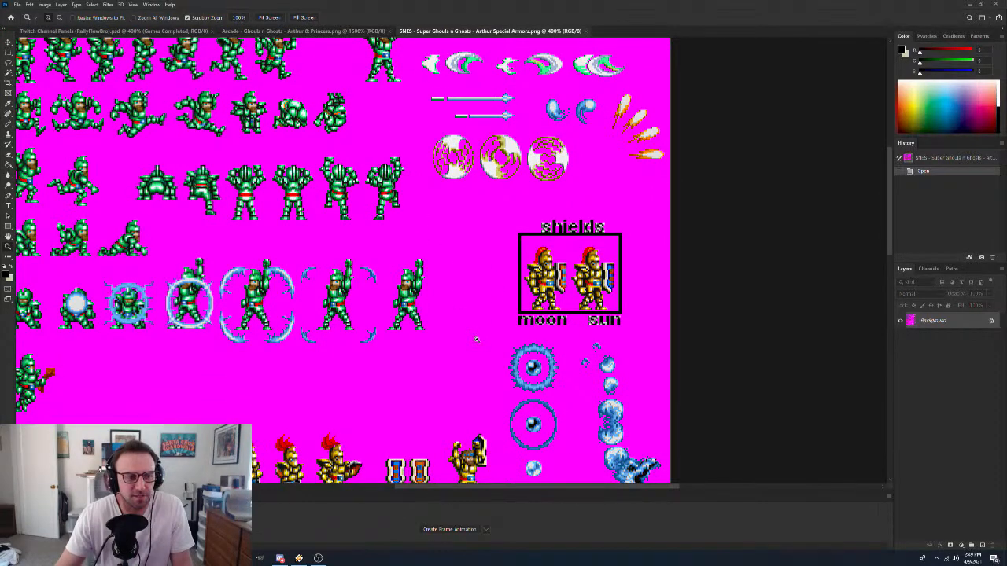
pyautogui.scroll(-4, 476, 339)
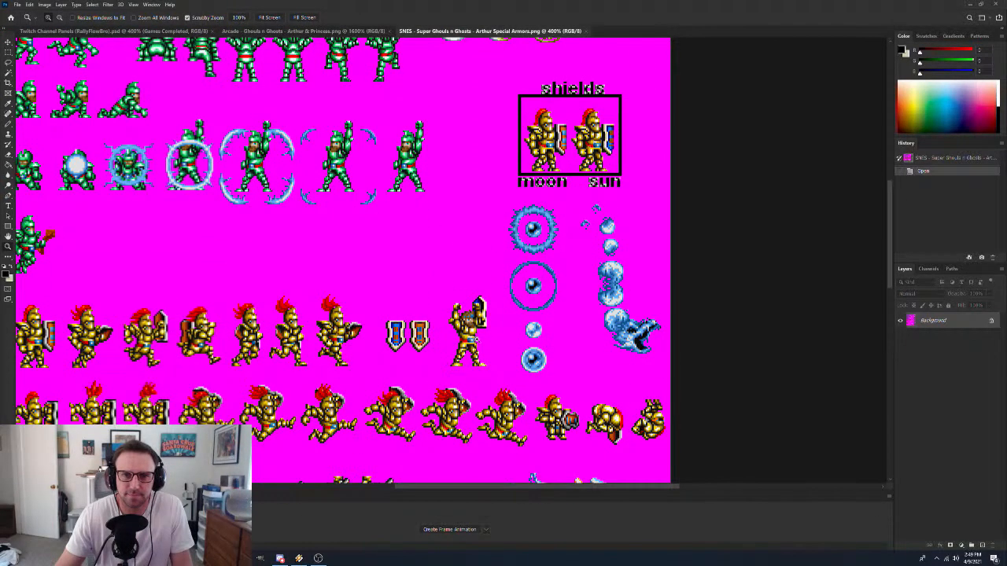
pyautogui.scroll(-3, 476, 339)
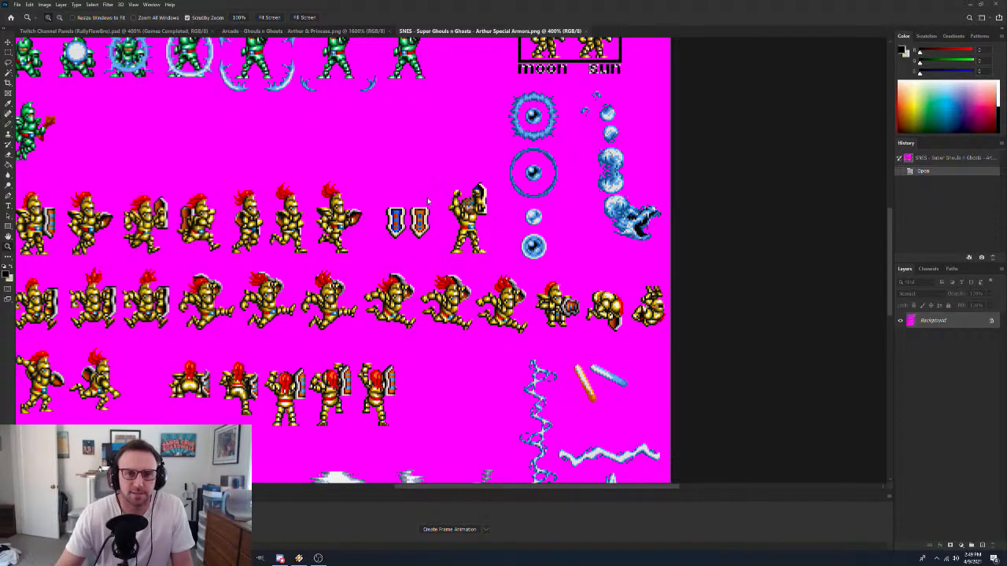
# Copy a 33 × 55 px rectangular area around the helmetless gold-armored Arthur with raised arms and shield
pyautogui.moveTo(465, 219); pyautogui.dragTo(481, 220)
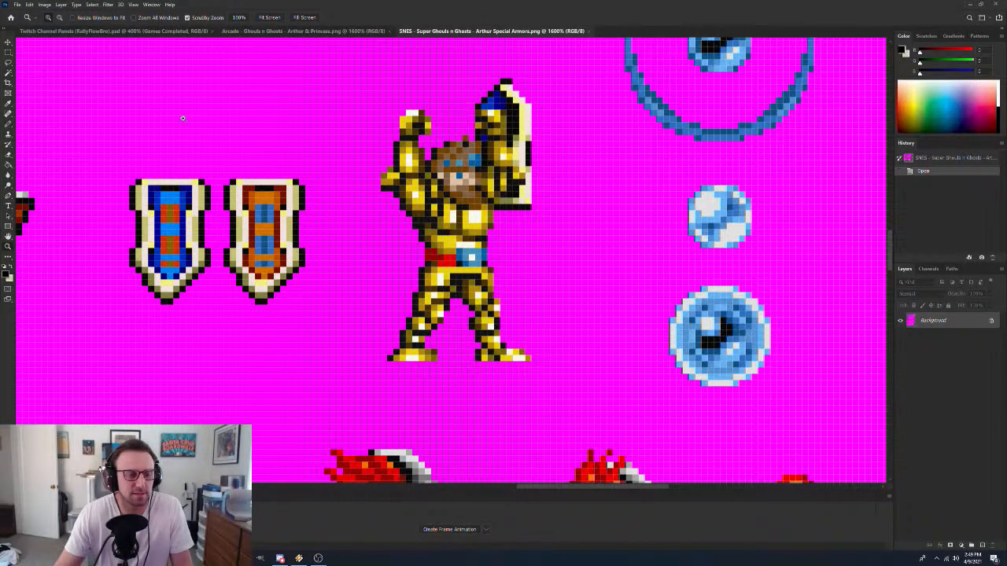
pyautogui.press('m')
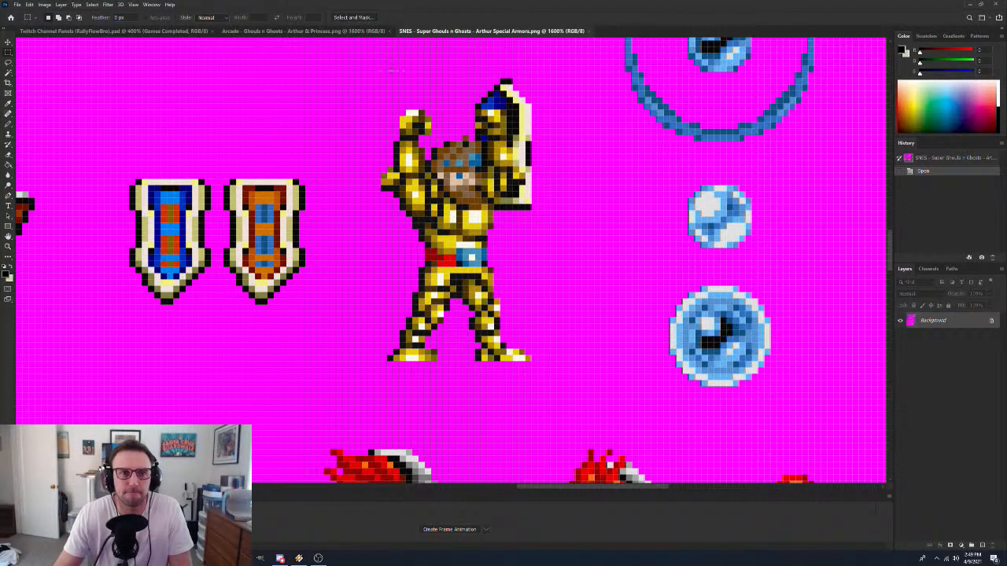
pyautogui.moveTo(356, 53); pyautogui.dragTo(563, 398)
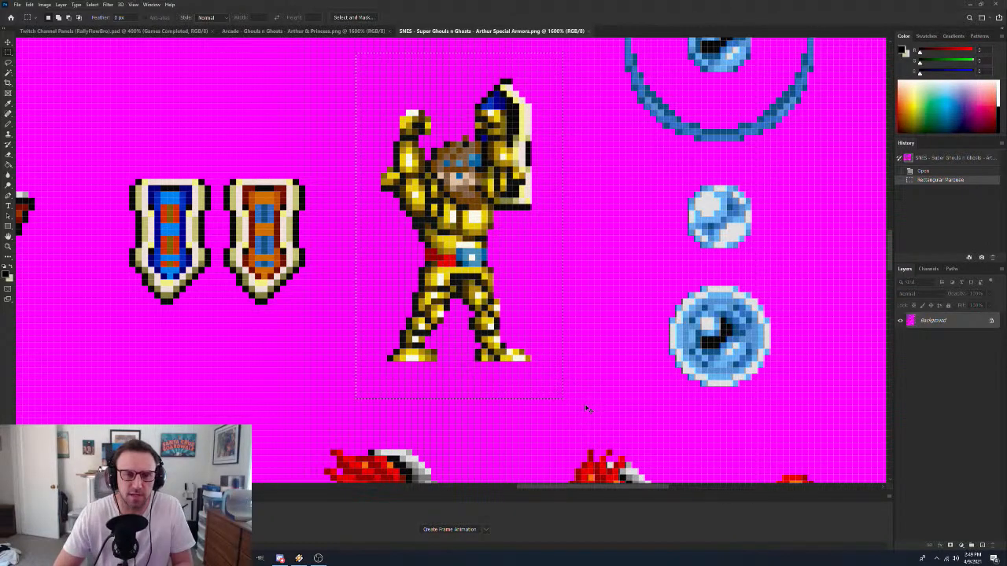
pyautogui.hotkey('ctrl', 'n')
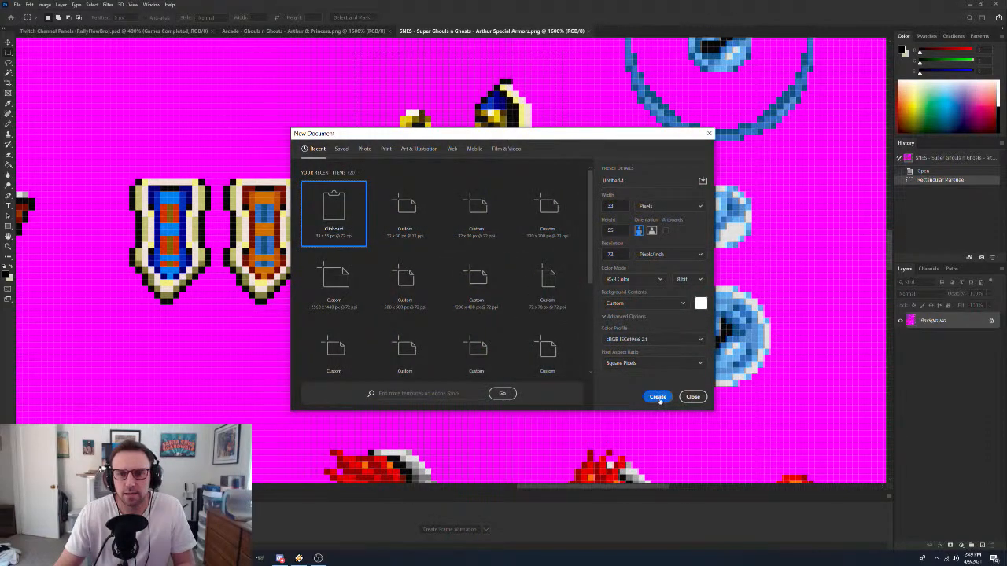
pyautogui.click(658, 398)
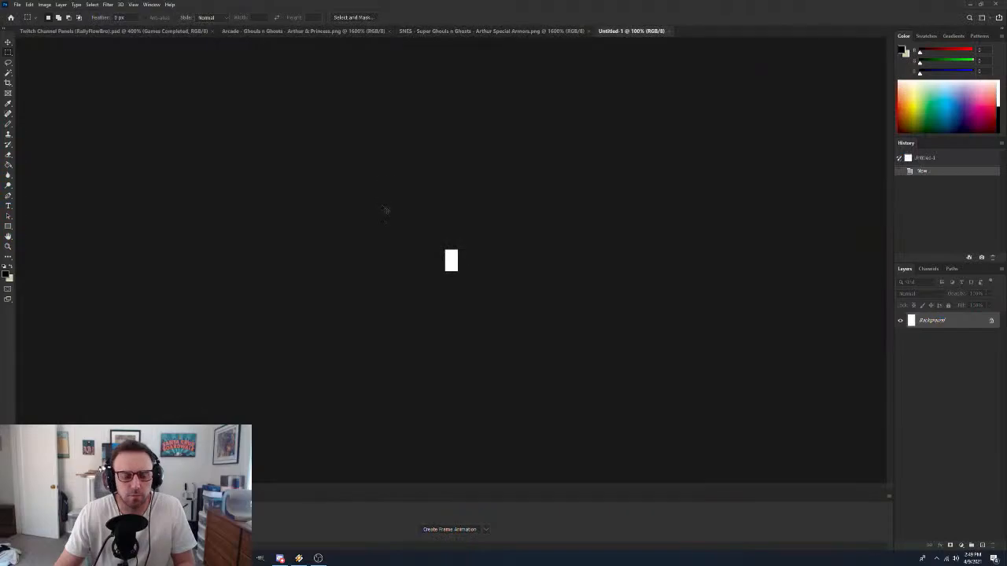
pyautogui.click(670, 30)
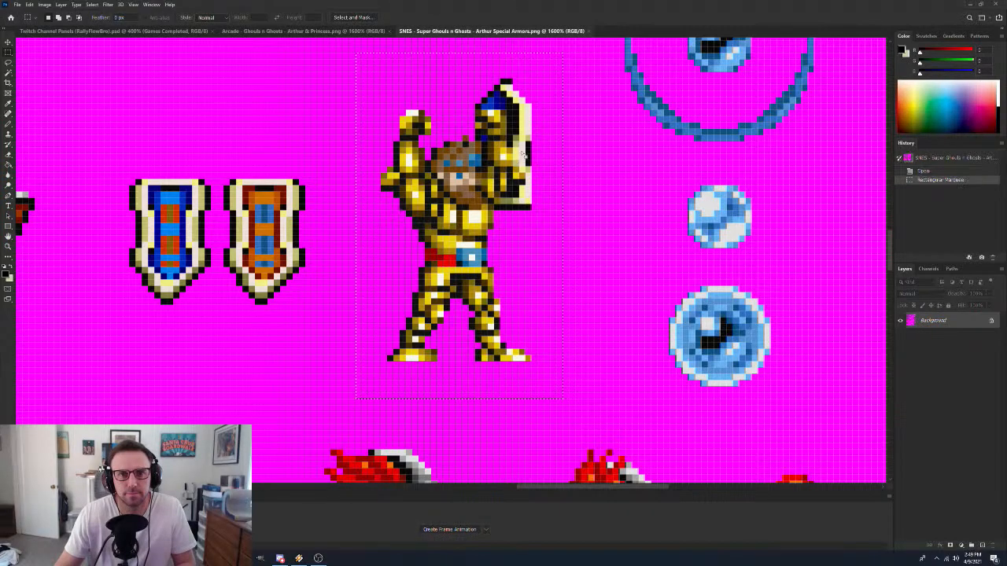
# Create a 33 × 55 px RGB document at 72 ppi with transparent background contents and paste the copied Arthur sprite into it
pyautogui.hotkey('ctrl', 'n')
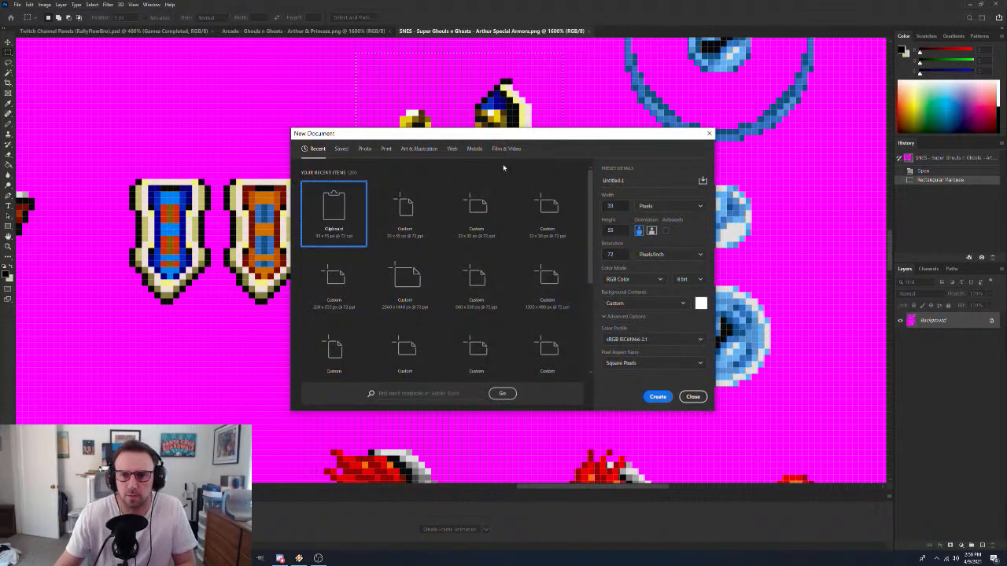
pyautogui.click(659, 306)
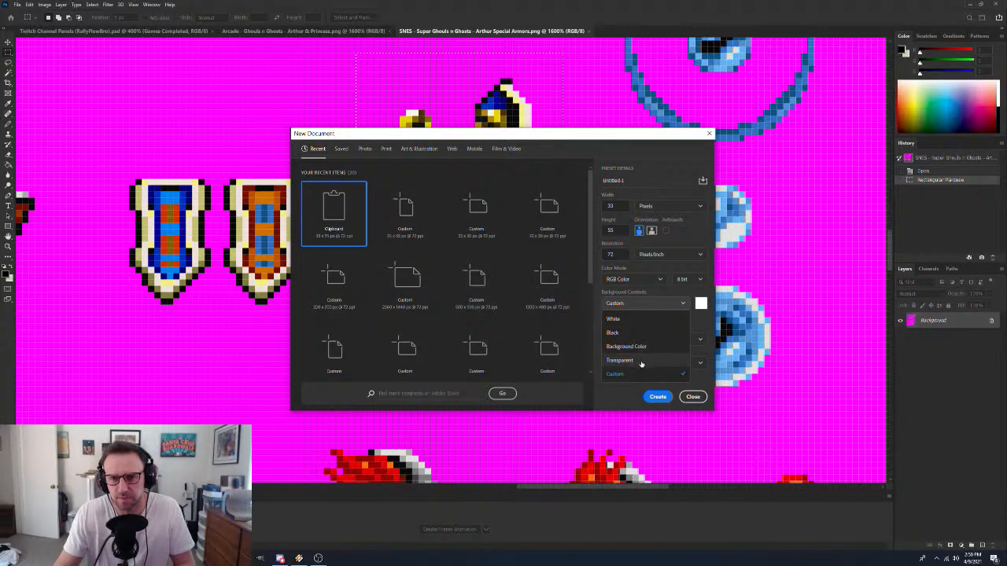
pyautogui.click(657, 361)
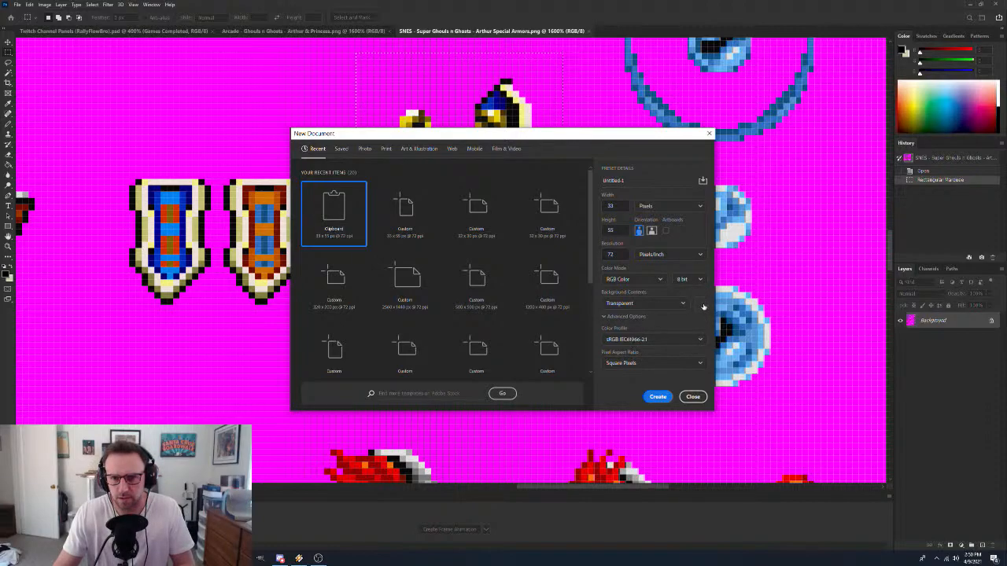
pyautogui.click(703, 306)
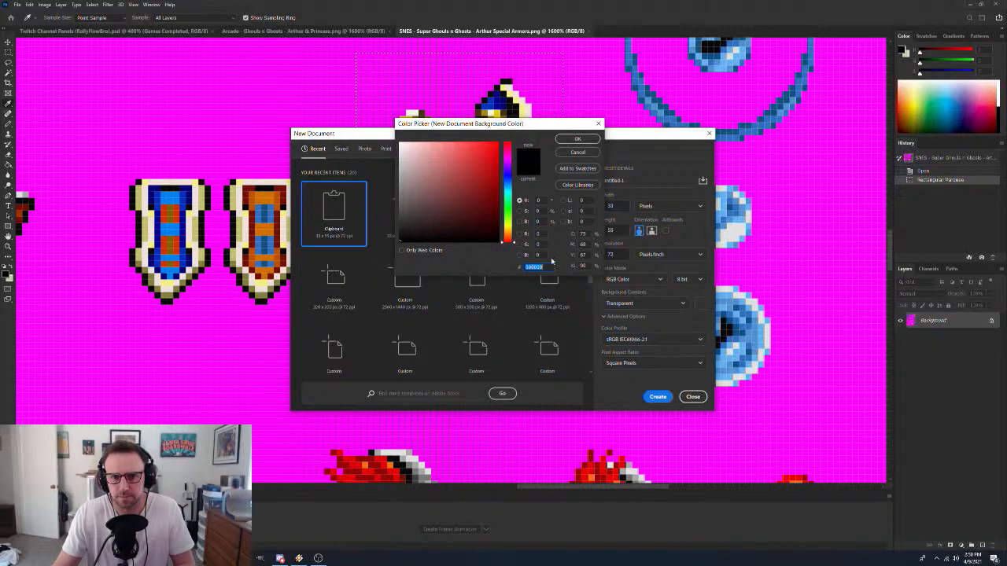
pyautogui.click(586, 155)
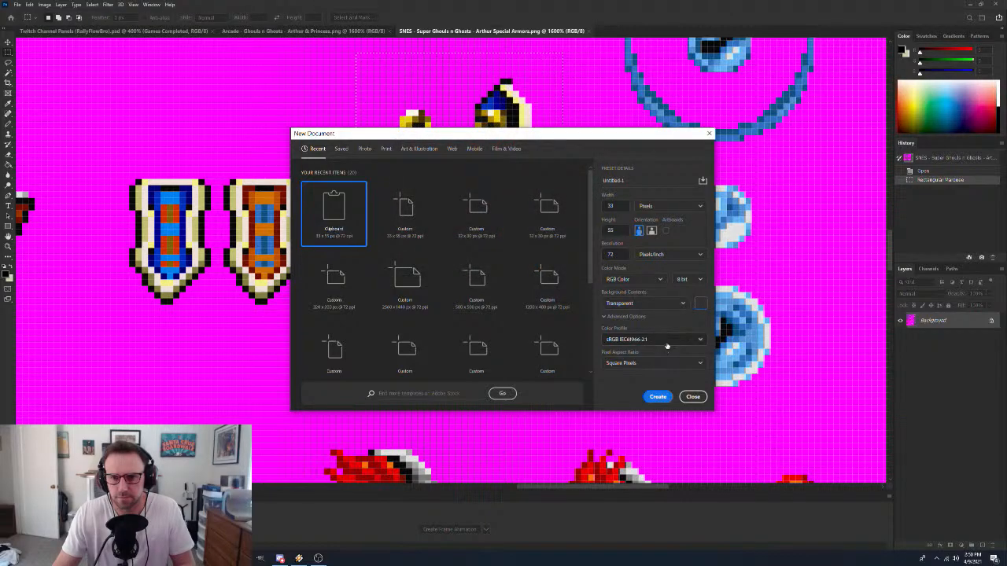
pyautogui.click(658, 397)
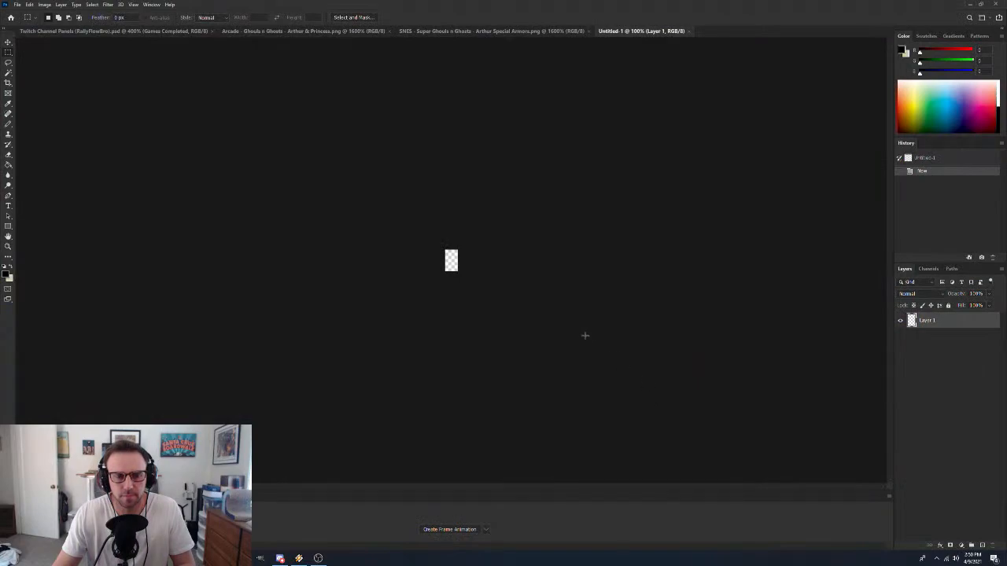
pyautogui.hotkey('ctrl', 'v')
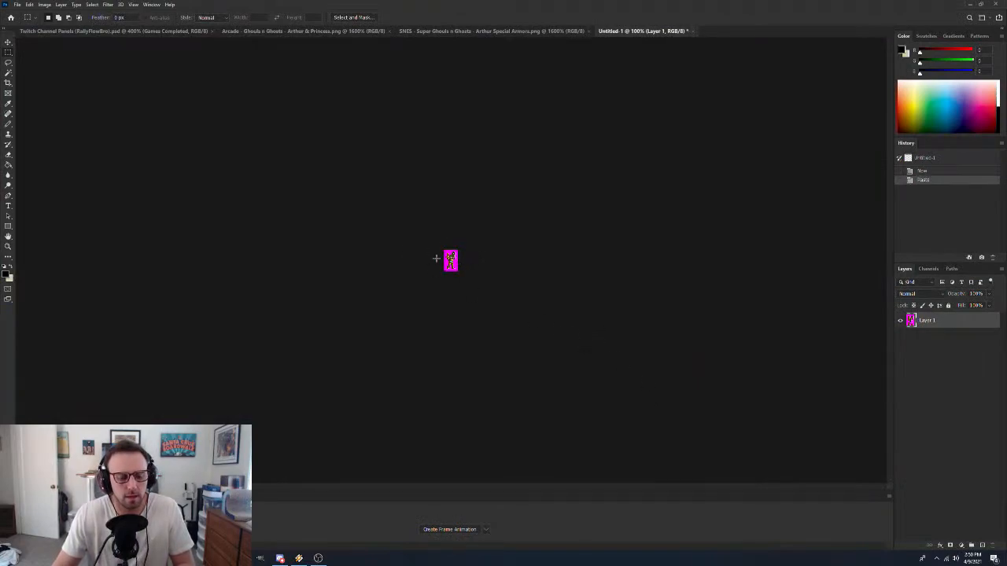
# Select the magenta background around the pasted Arthur sprite using the Magic Wand with a tolerance of 32
pyautogui.press('z')
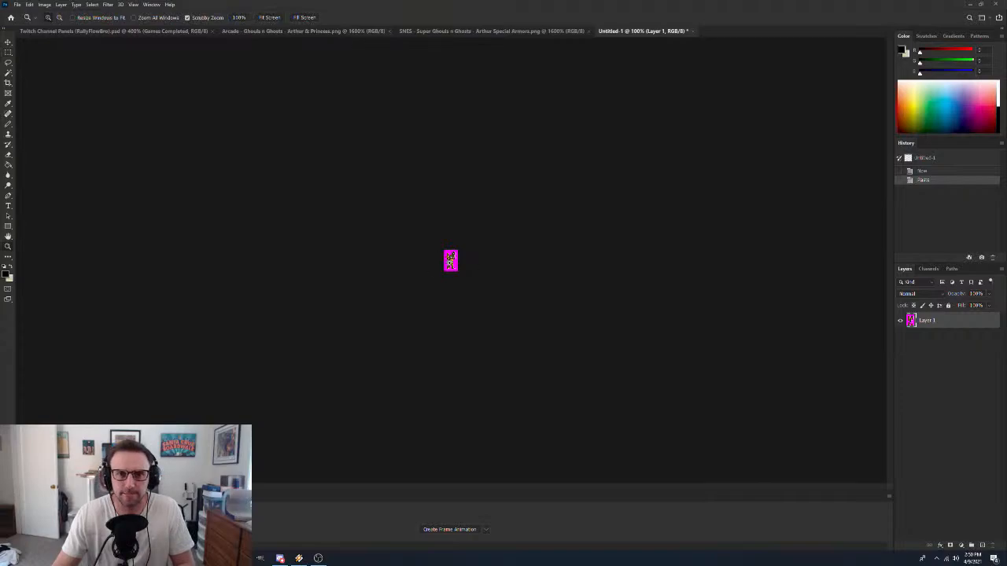
pyautogui.click(450, 260)
pyautogui.click(450, 261)
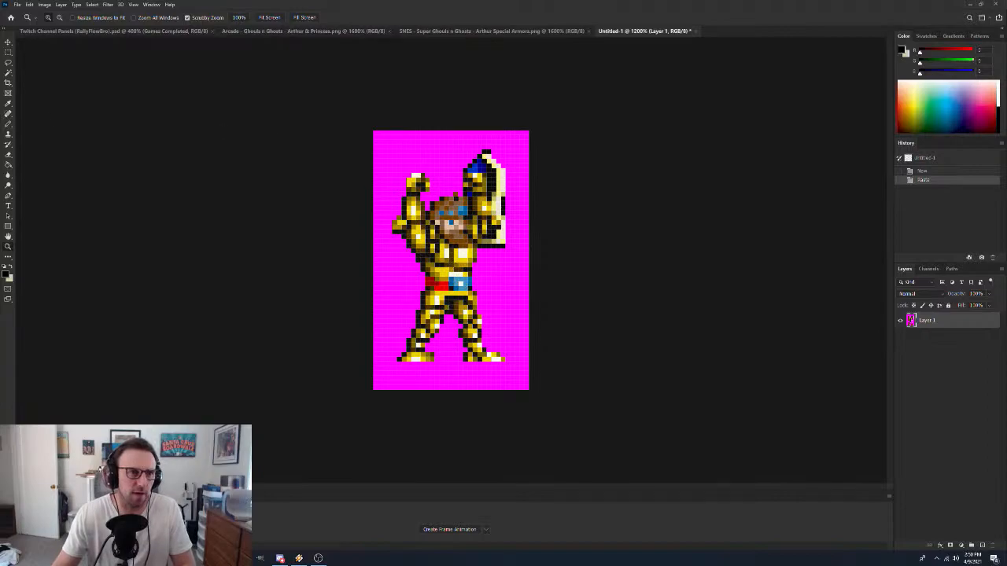
pyautogui.click(8, 73)
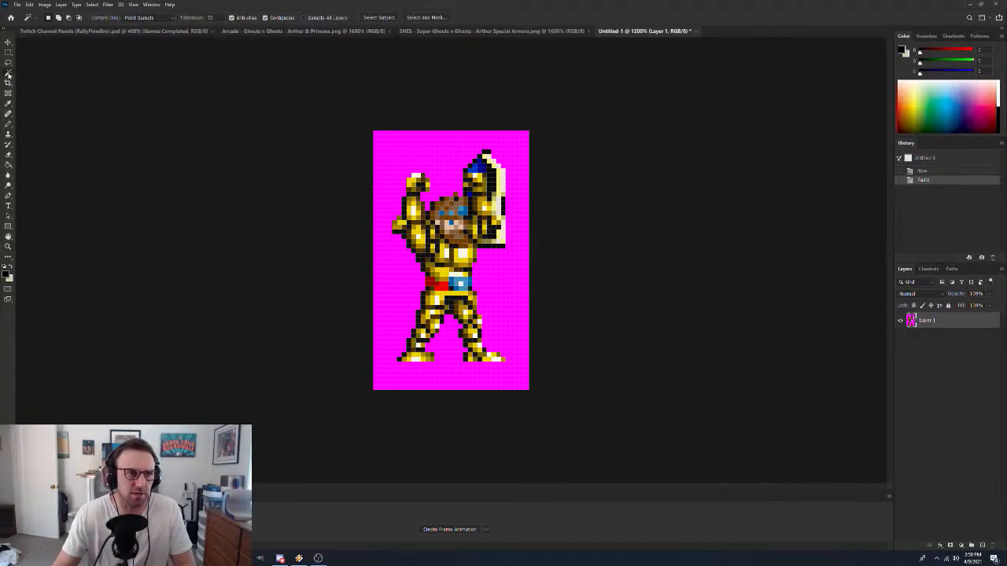
pyautogui.click(417, 149)
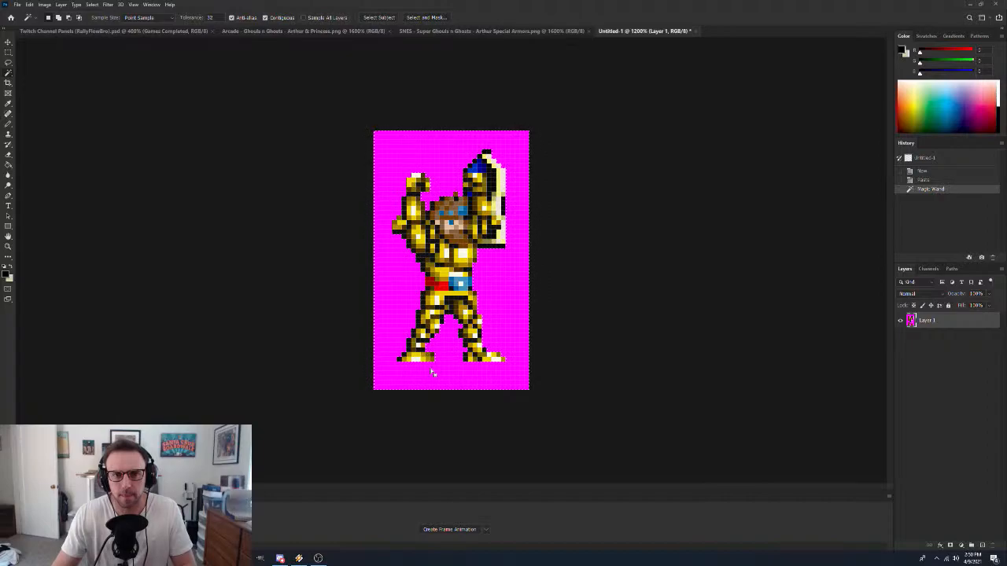
# Try to clear the selected magenta background around Arthur, and return to the Magic Wand selection state
pyautogui.press('Delete')
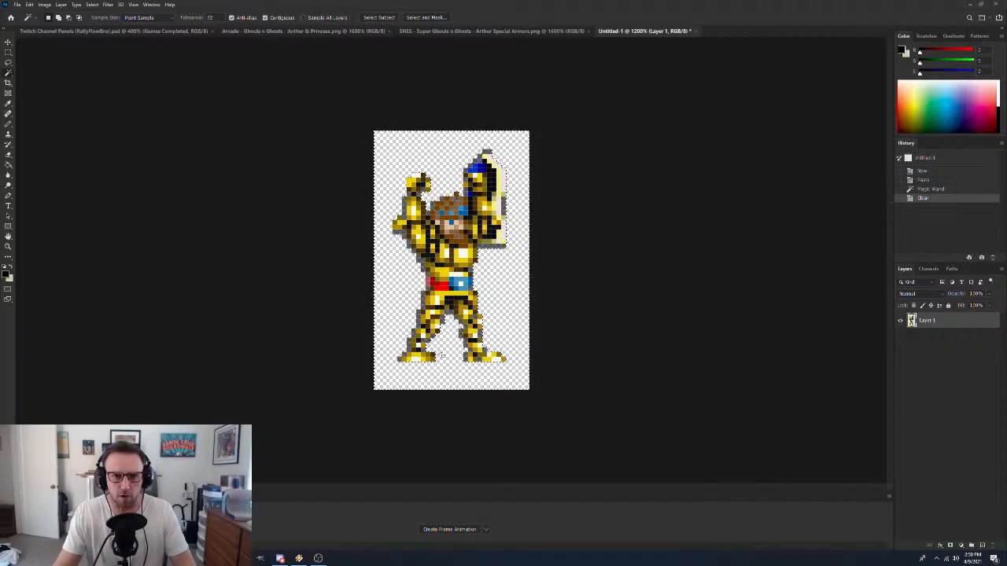
pyautogui.hotkey('ctrl', 'x')
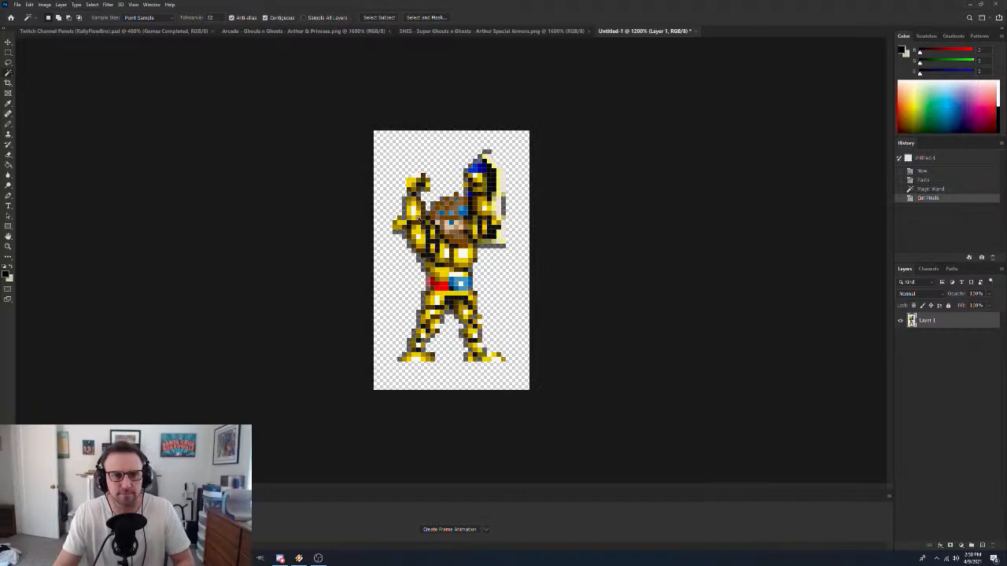
pyautogui.click(952, 190)
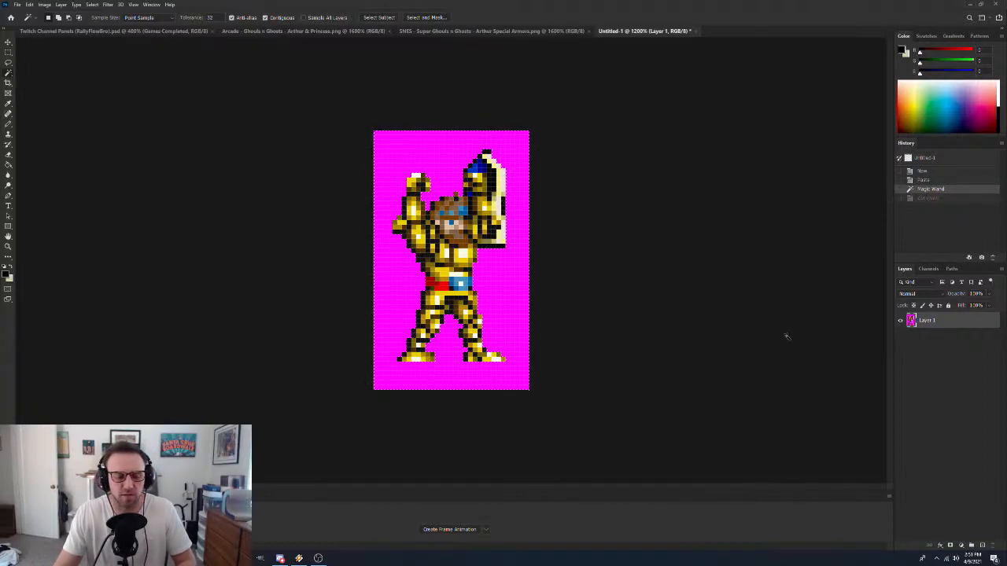
# Refine the magenta background selection in Select and Mask, trying Shift Edge at both extremes and contracting the edge fully
pyautogui.hotkey('ctrl', 'alt', 'r')
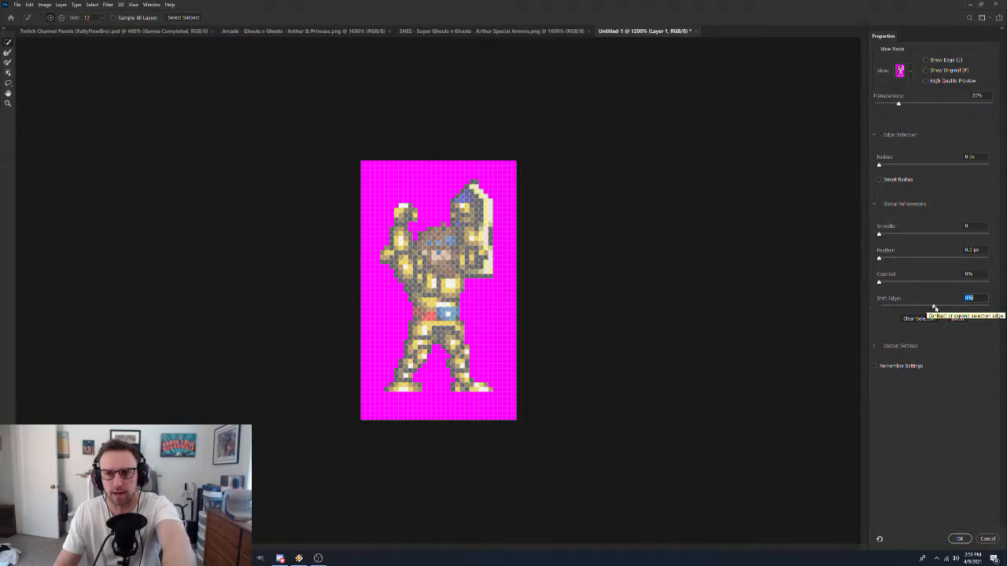
pyautogui.moveTo(935, 307); pyautogui.dragTo(838, 301)
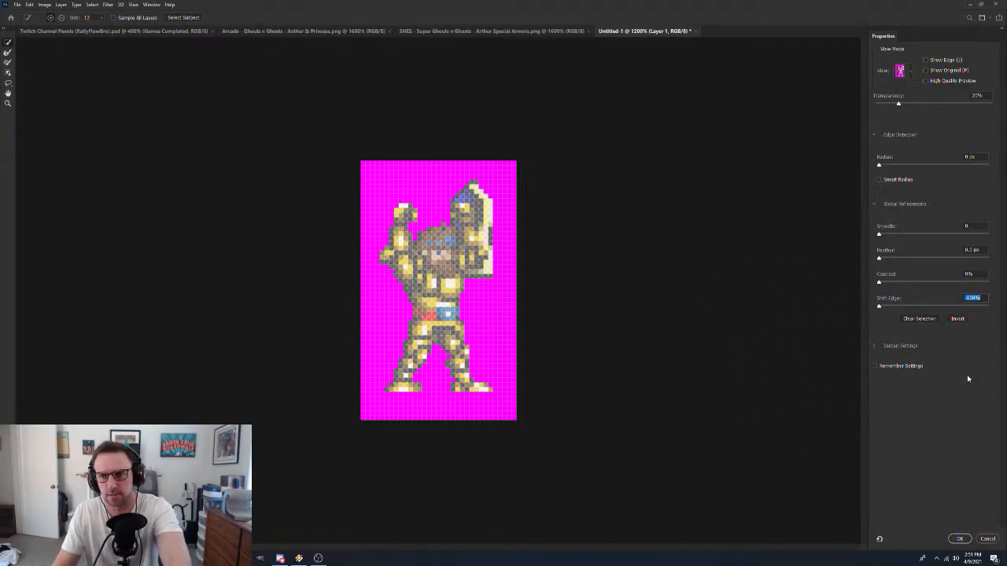
pyautogui.moveTo(879, 306); pyautogui.dragTo(1005, 312)
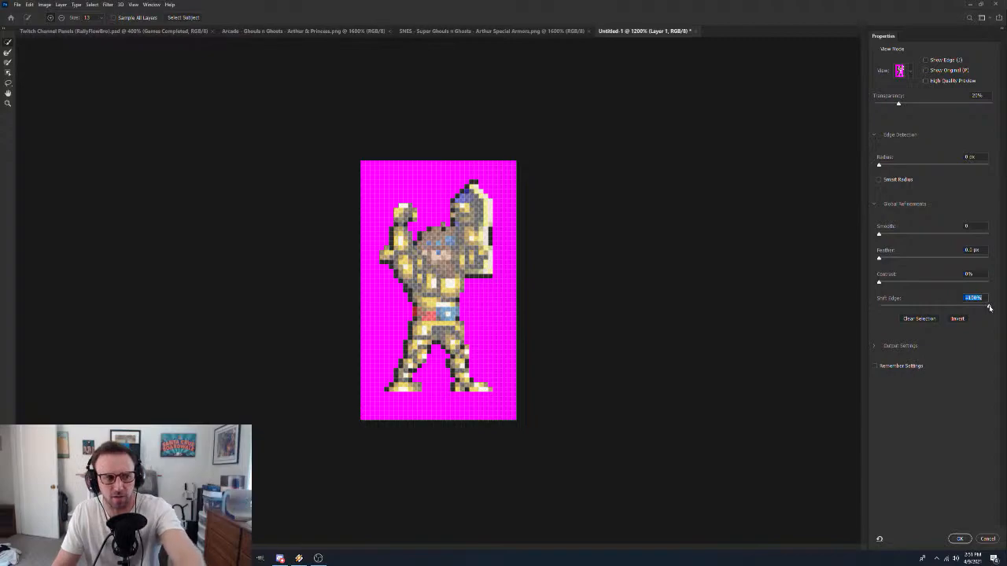
pyautogui.moveTo(990, 308); pyautogui.dragTo(852, 304)
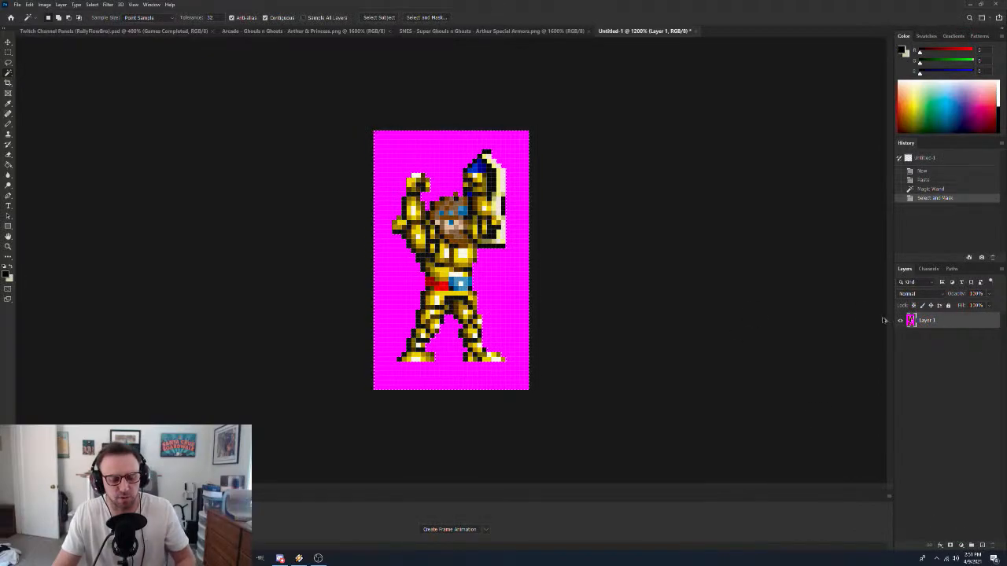
# Refine the selection again with Shift Edge at -100%, delete the selected magenta background and deselect
pyautogui.hotkey('ctrl', 'alt', 'r')
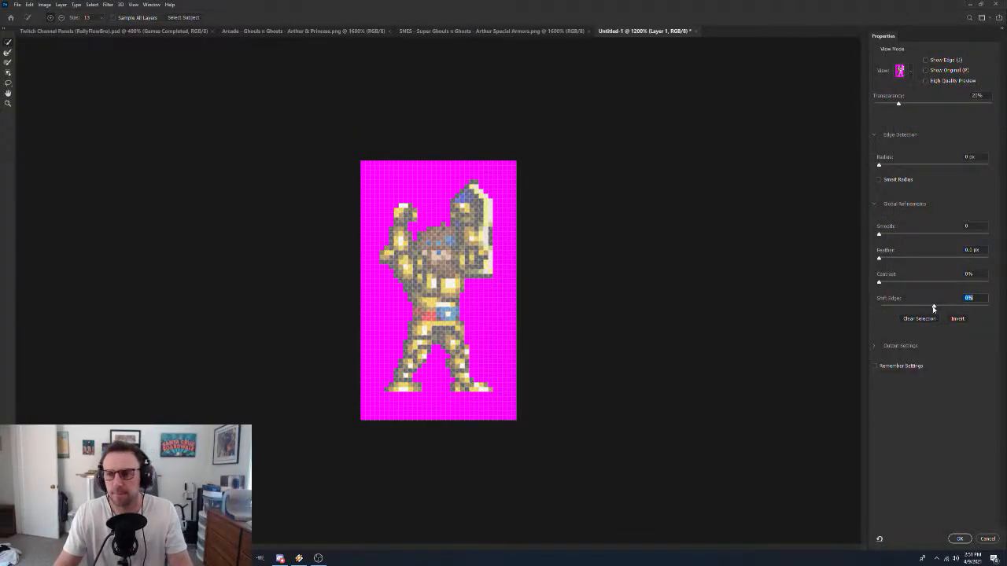
pyautogui.moveTo(934, 308); pyautogui.dragTo(846, 304)
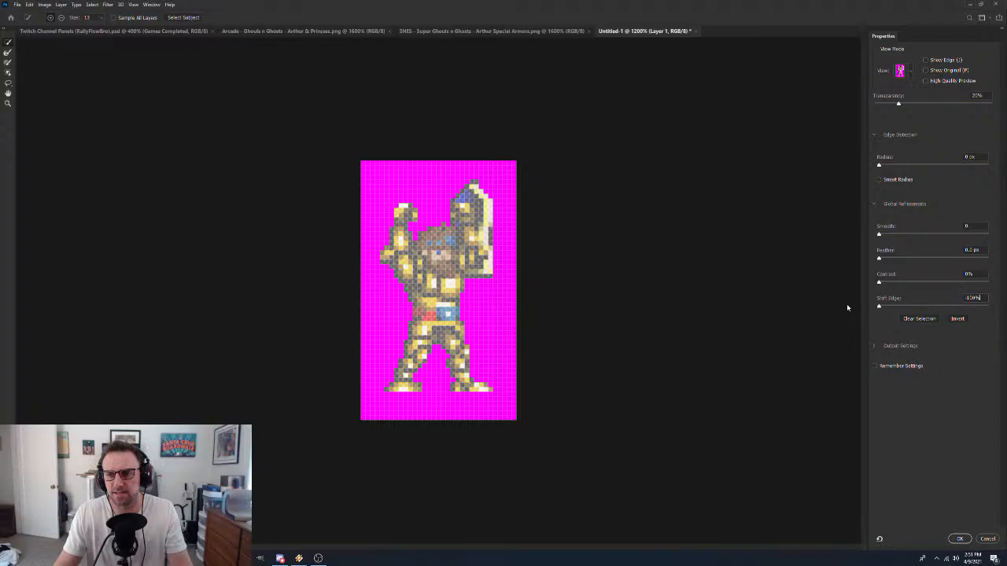
pyautogui.click(959, 540)
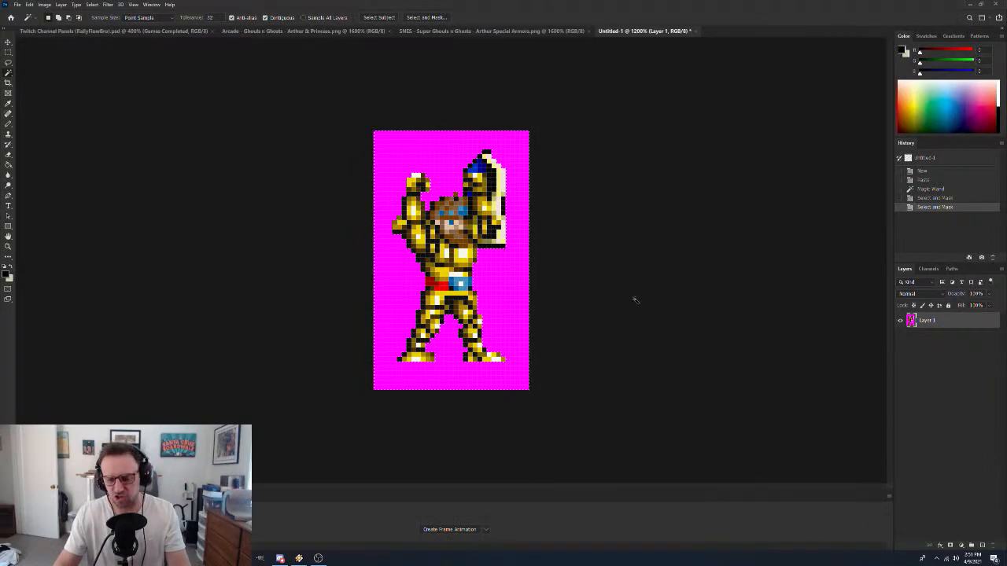
pyautogui.press('Delete')
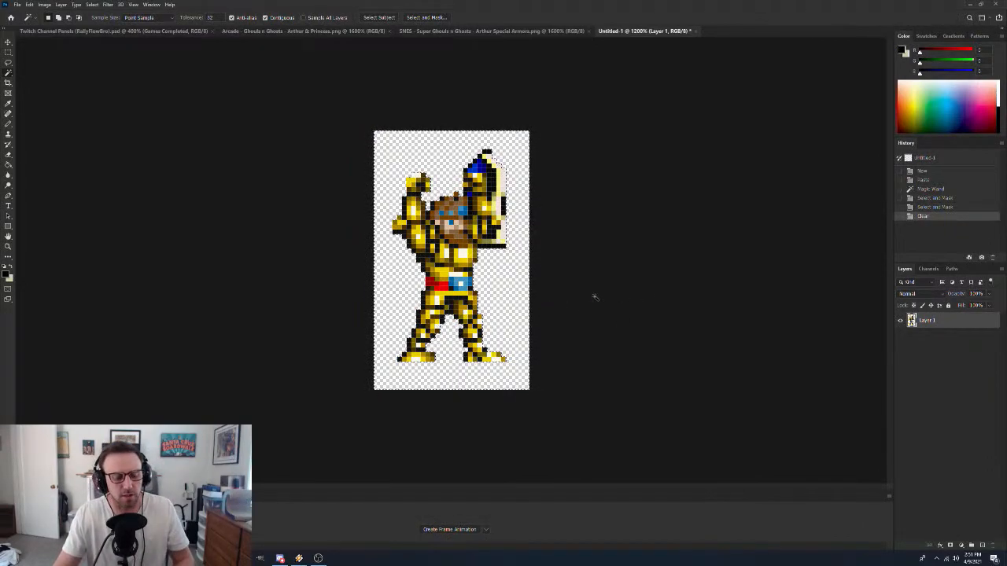
pyautogui.hotkey('ctrl', 'd')
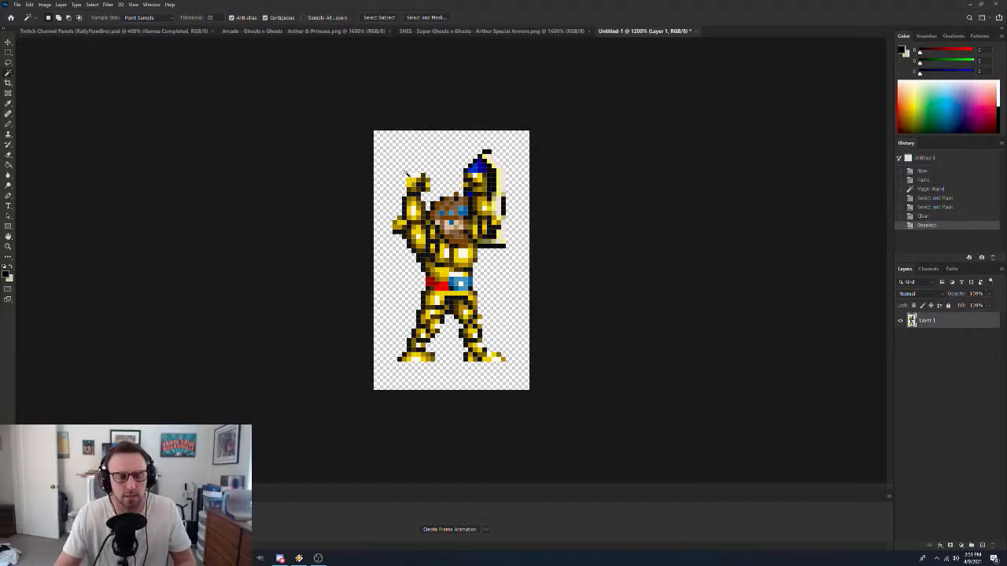
# Trim the canvas to the Arthur sprite based on transparent pixels, on all four sides
pyautogui.click(44, 5)
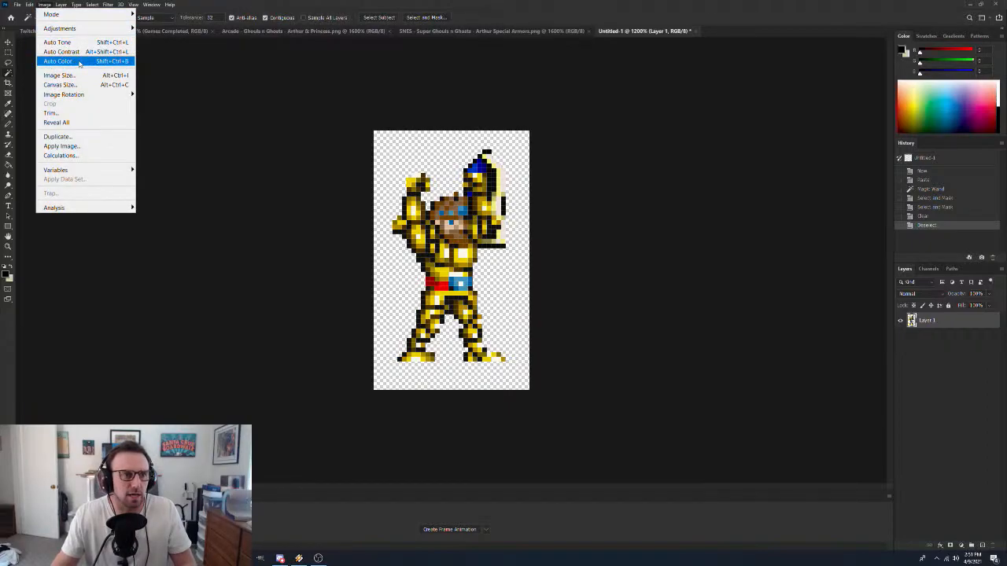
pyautogui.click(78, 117)
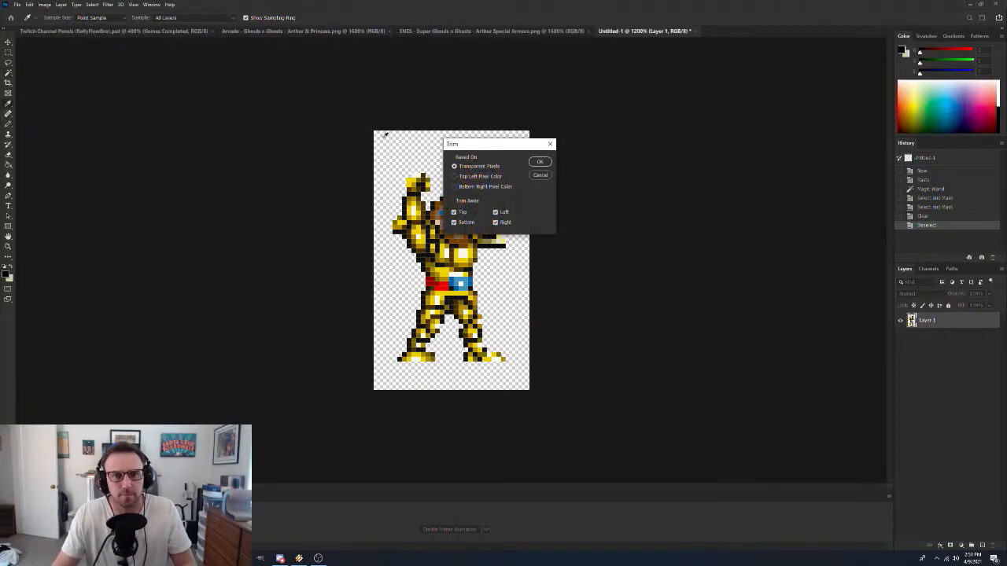
pyautogui.click(541, 162)
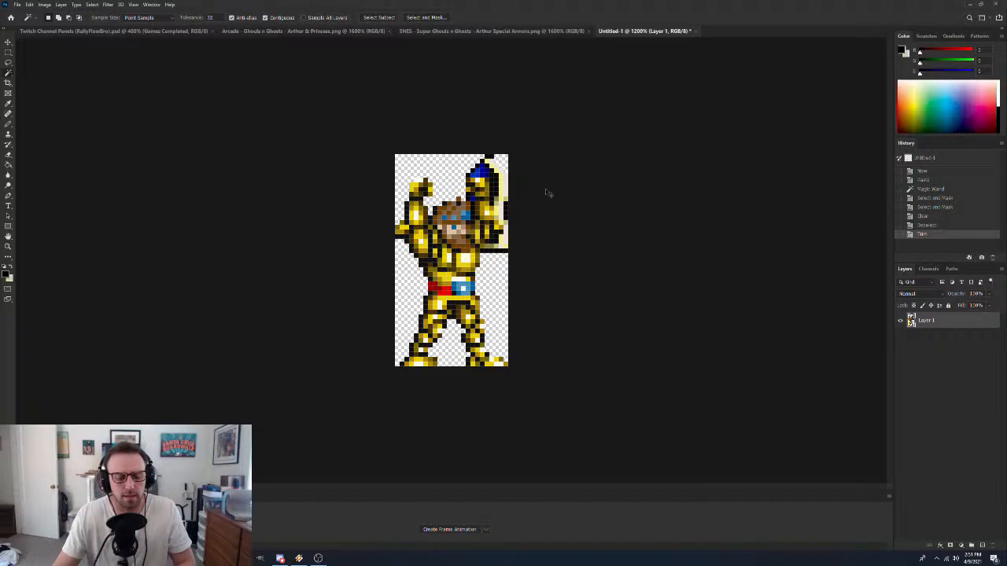
# Save the trimmed sprite as the Photoshop file "Arthur (Victory Pose)" in RallyFlowBro > Twitch Channel Panels > PSDs, keeping Maximize Compatibility
pyautogui.hotkey('ctrl', 's')
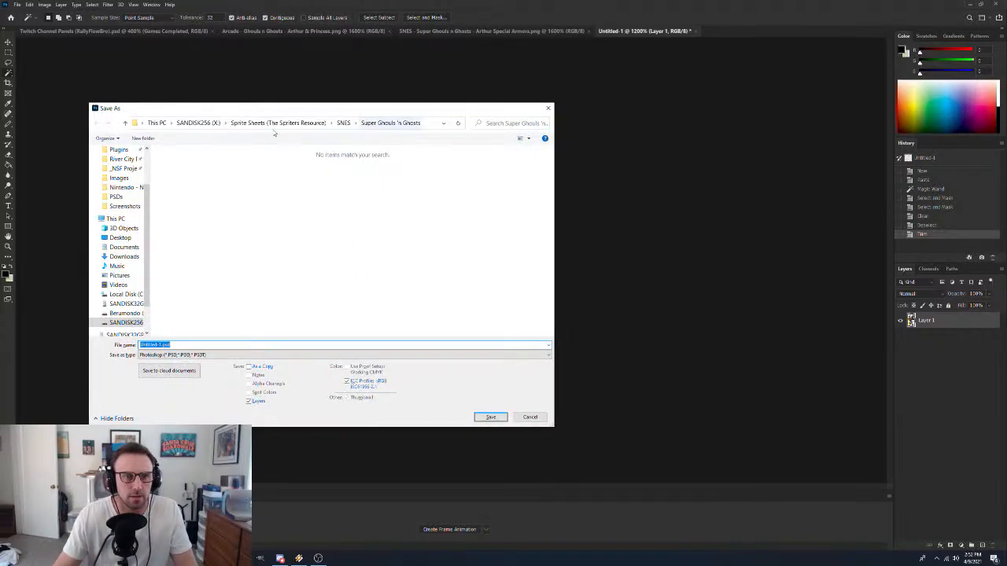
pyautogui.click(196, 124)
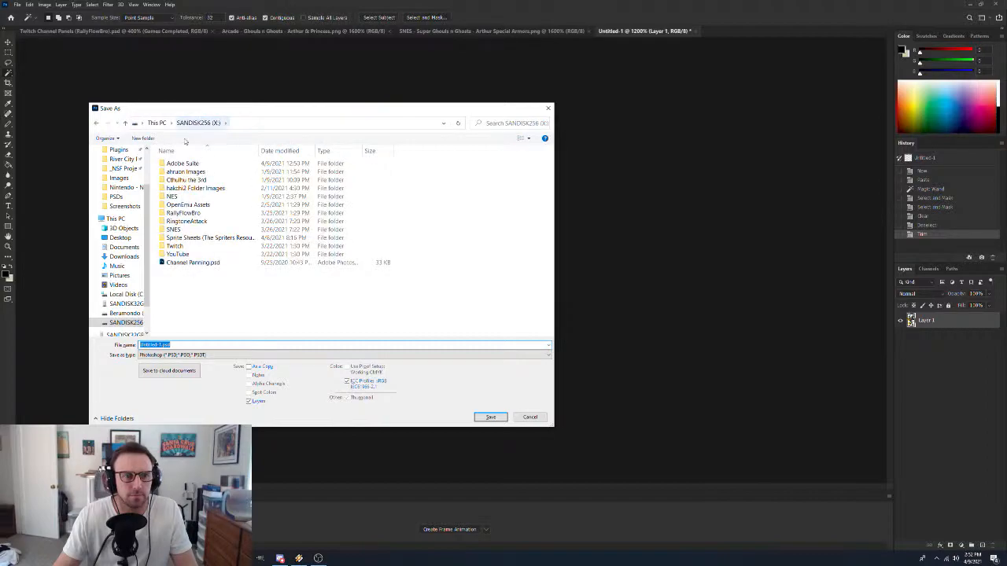
pyautogui.doubleClick(175, 213)
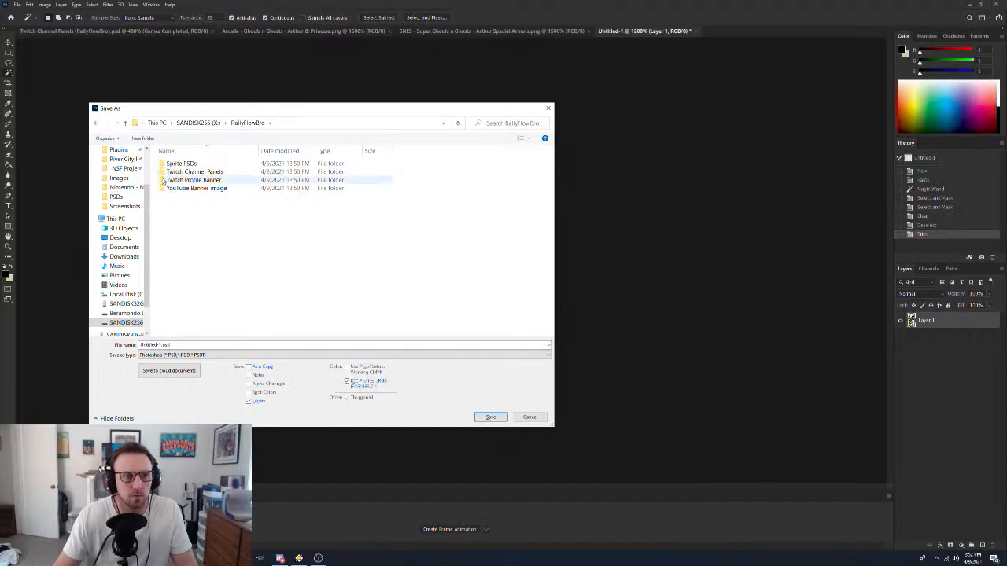
pyautogui.doubleClick(162, 183)
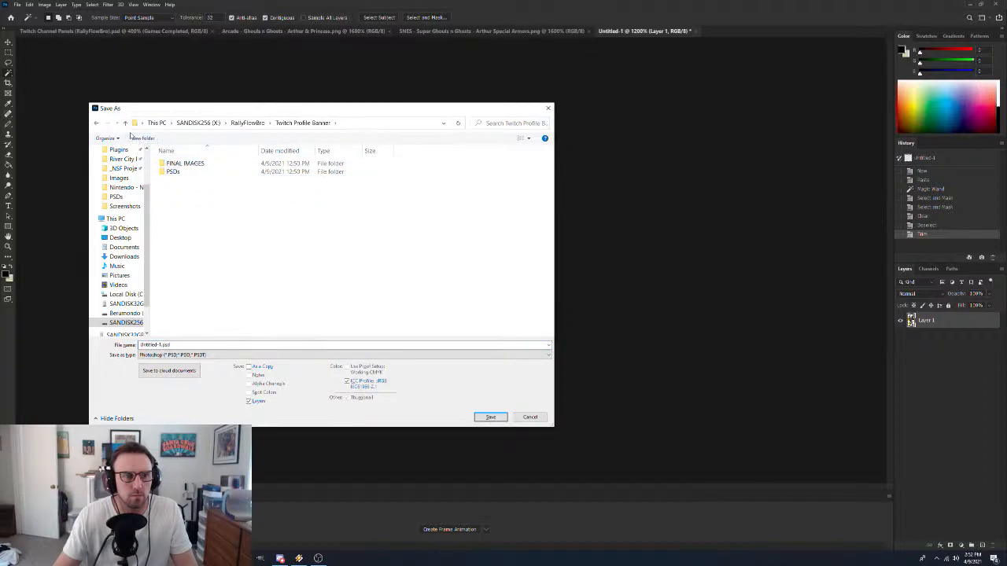
pyautogui.click(127, 125)
pyautogui.doubleClick(162, 172)
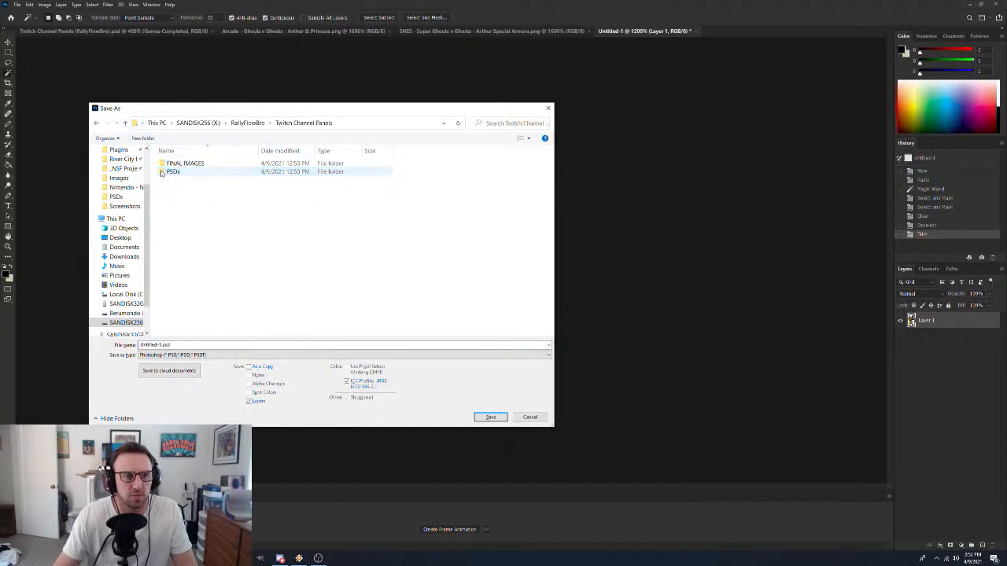
pyautogui.doubleClick(164, 172)
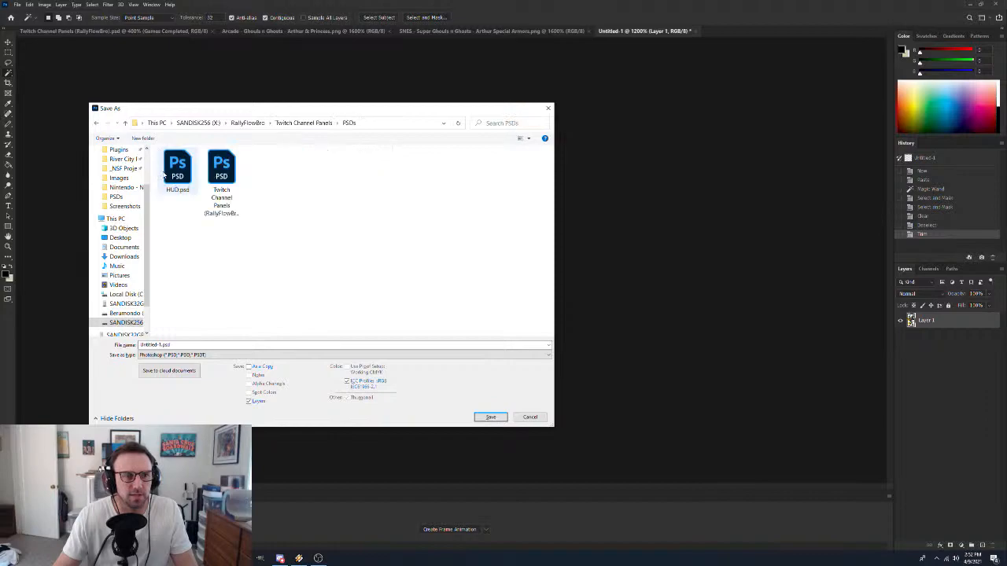
pyautogui.doubleClick(160, 344)
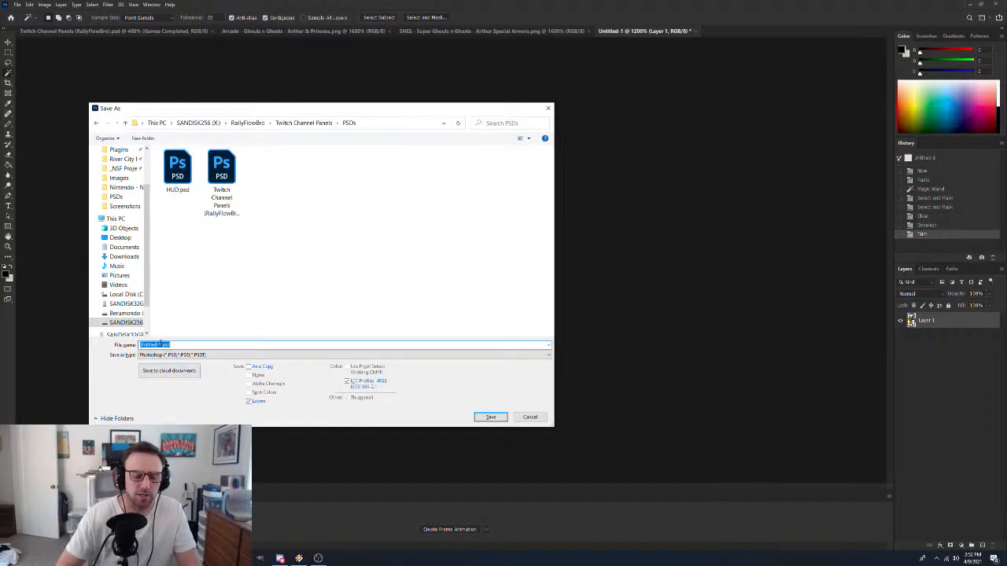
pyautogui.write('Arthur (Victory Pose')
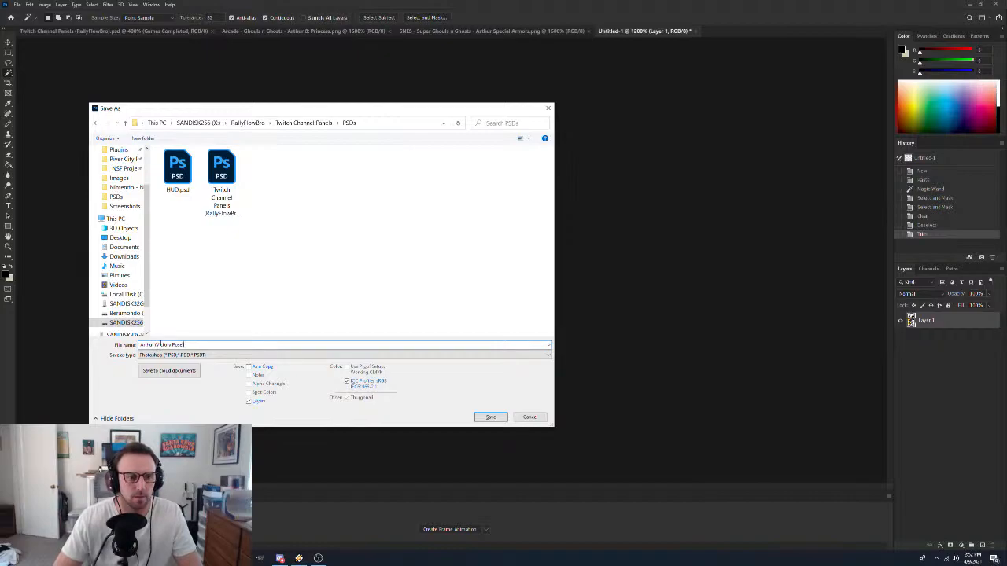
pyautogui.press('Return')
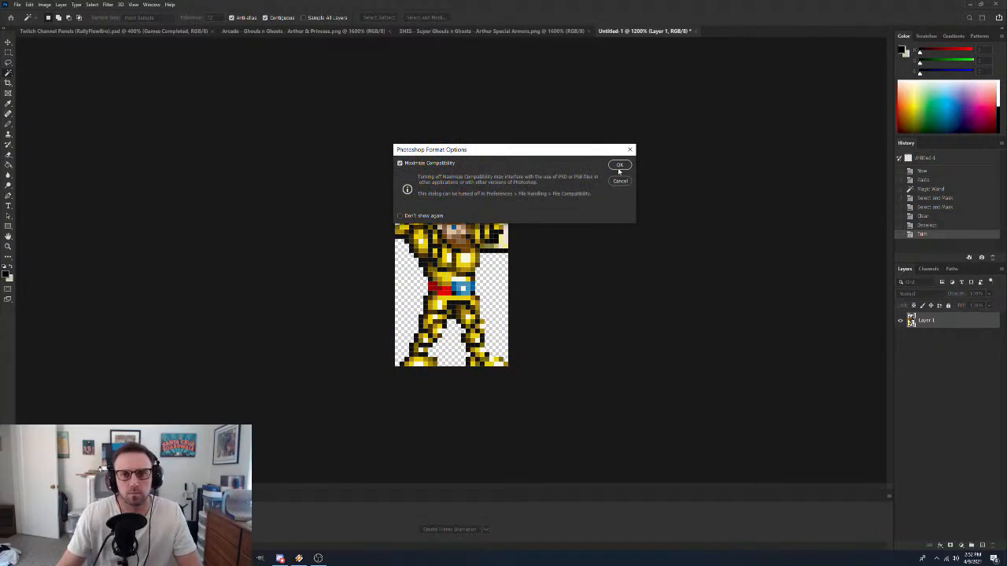
pyautogui.click(618, 166)
# Rename the sprite's layer to "Arthur (Victory Pose)" and save the document
pyautogui.doubleClick(936, 321)
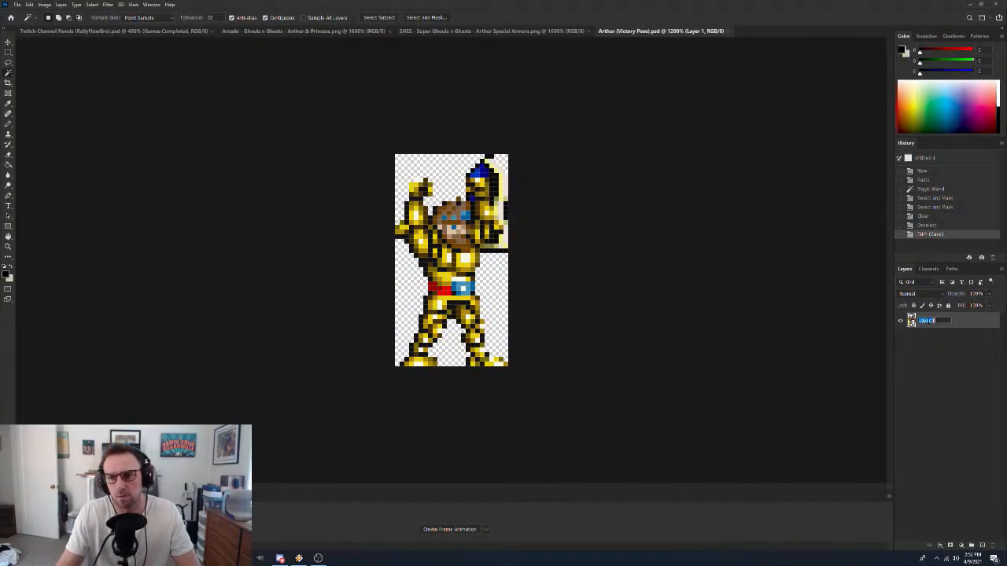
pyautogui.write('Arthur (Victory Pose')
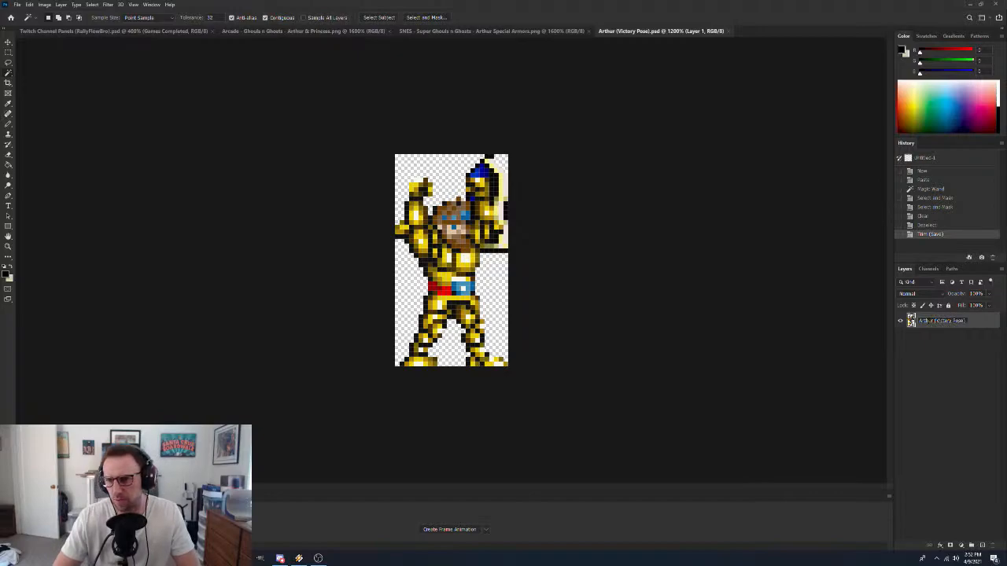
pyautogui.press('Return')
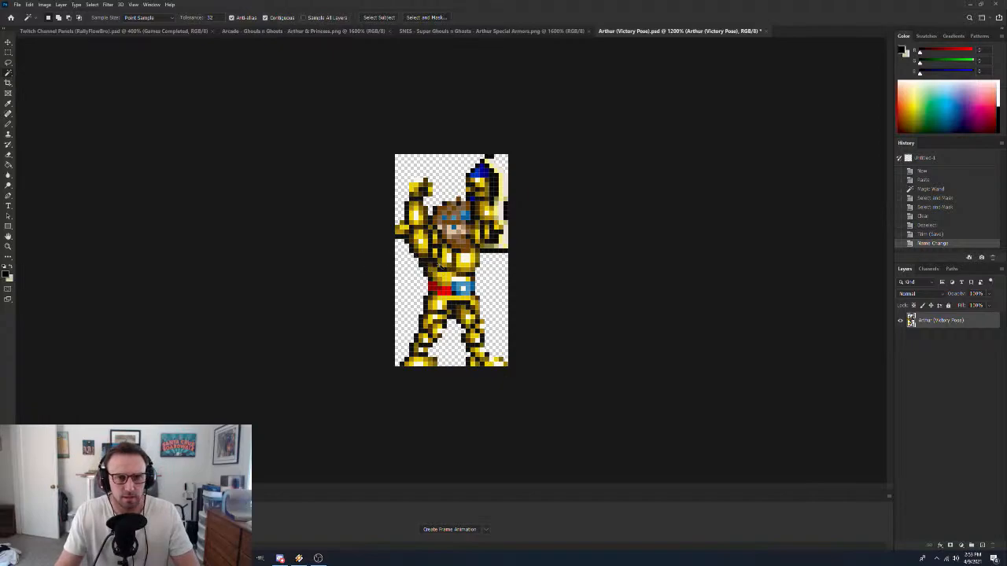
pyautogui.press('z')
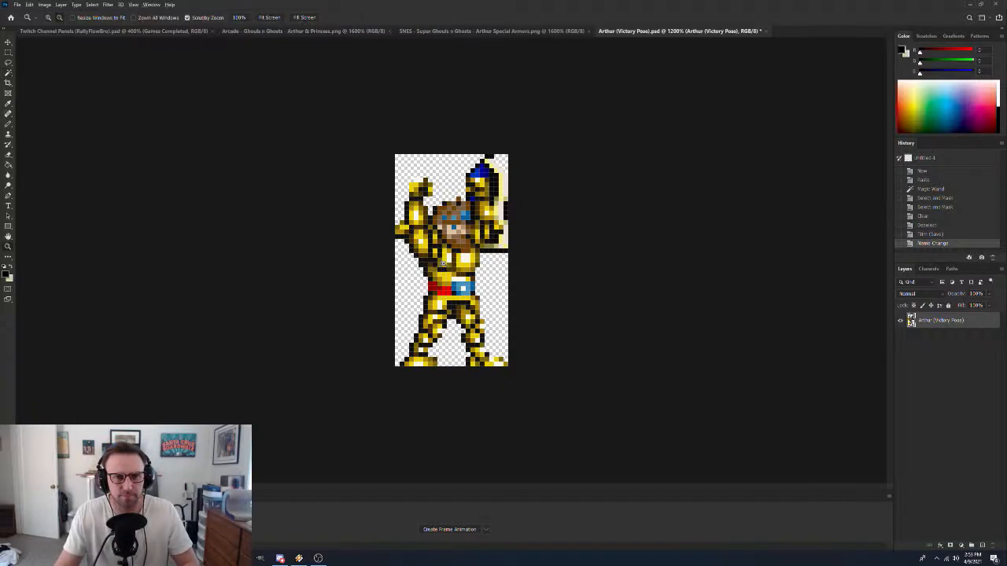
pyautogui.keyDown('alt'); pyautogui.click(445, 264); pyautogui.keyUp('alt')
pyautogui.keyDown('alt'); pyautogui.click(444, 265); pyautogui.keyUp('alt')
pyautogui.keyDown('alt'); pyautogui.click(444, 264); pyautogui.keyUp('alt')
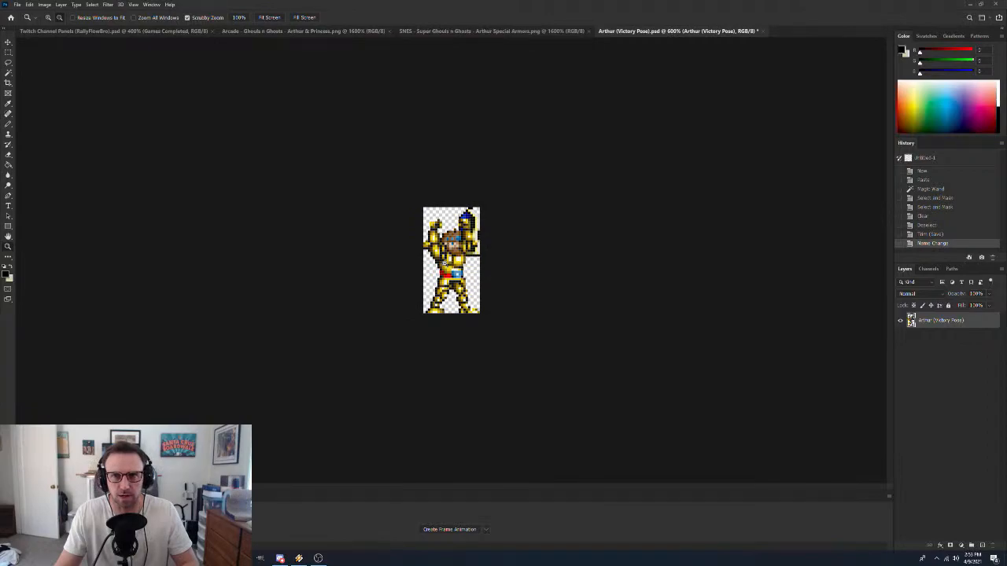
pyautogui.keyDown('alt'); pyautogui.click(445, 265); pyautogui.keyUp('alt')
pyautogui.keyDown('alt'); pyautogui.click(444, 264); pyautogui.keyUp('alt')
pyautogui.keyDown('alt'); pyautogui.click(444, 264); pyautogui.keyUp('alt')
pyautogui.keyDown('alt'); pyautogui.click(445, 264); pyautogui.keyUp('alt')
pyautogui.keyDown('alt'); pyautogui.click(444, 264); pyautogui.keyUp('alt')
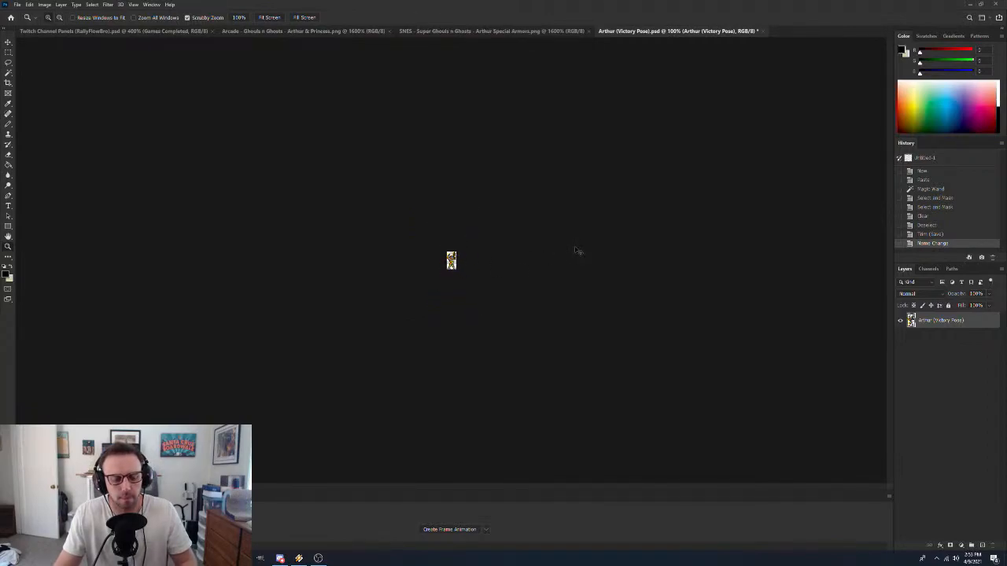
pyautogui.hotkey('ctrl', 's')
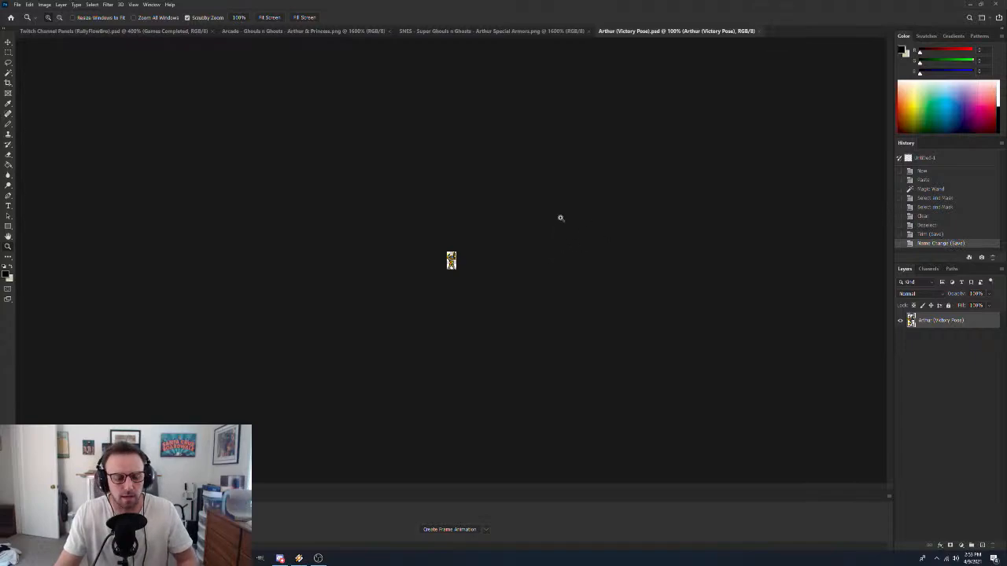
# Try the Arthur sprite at 300% size inside the HUD frame of the Twitch Channel Panels document, and revert the placement and resize
pyautogui.hotkey('ctrl', 'alt', 'i')
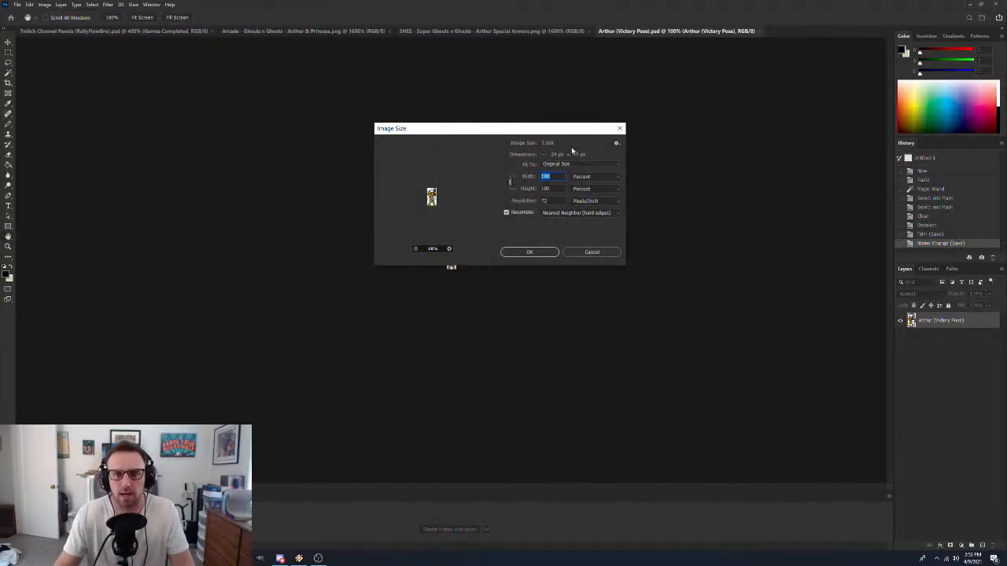
pyautogui.write('300')
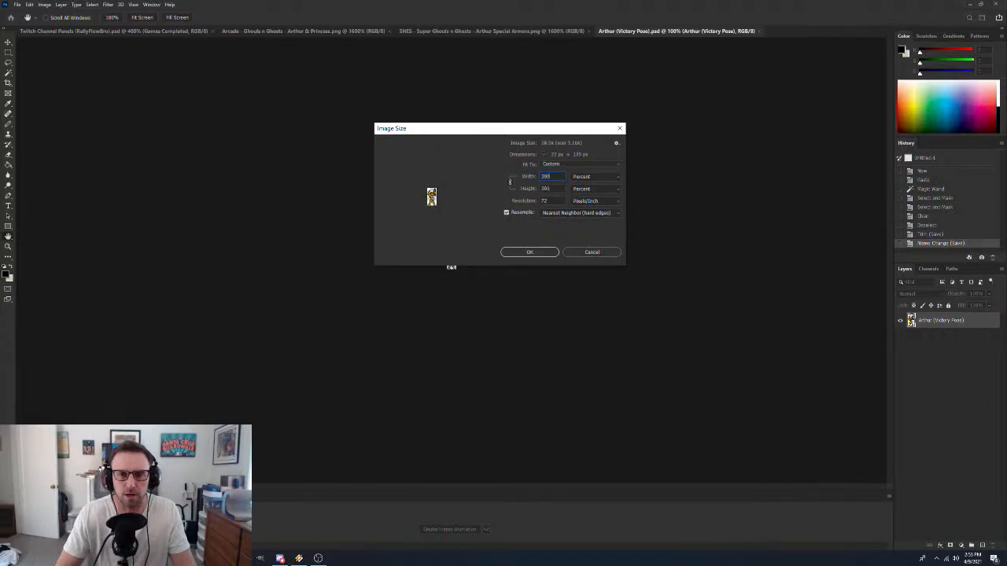
pyautogui.click(519, 253)
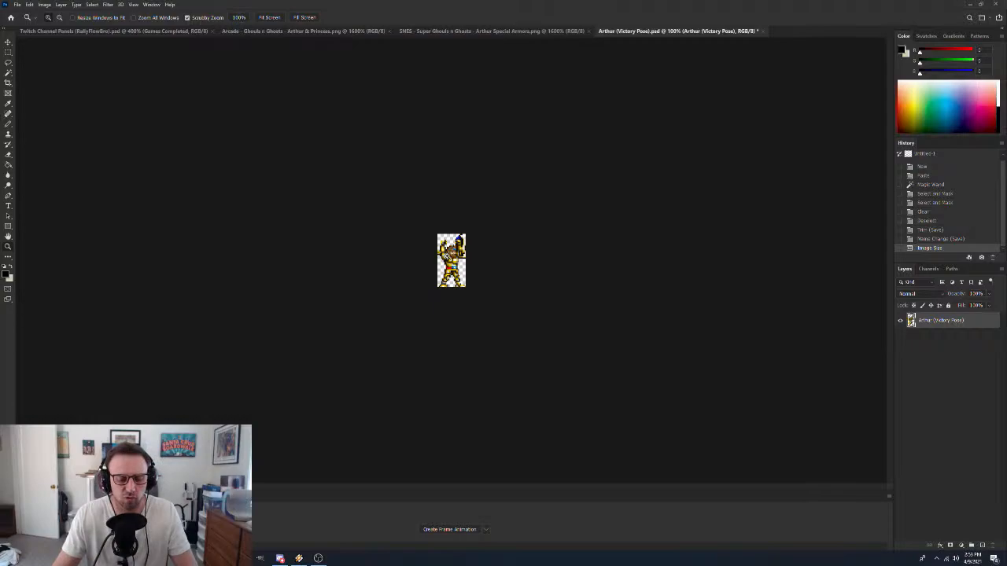
pyautogui.press('v')
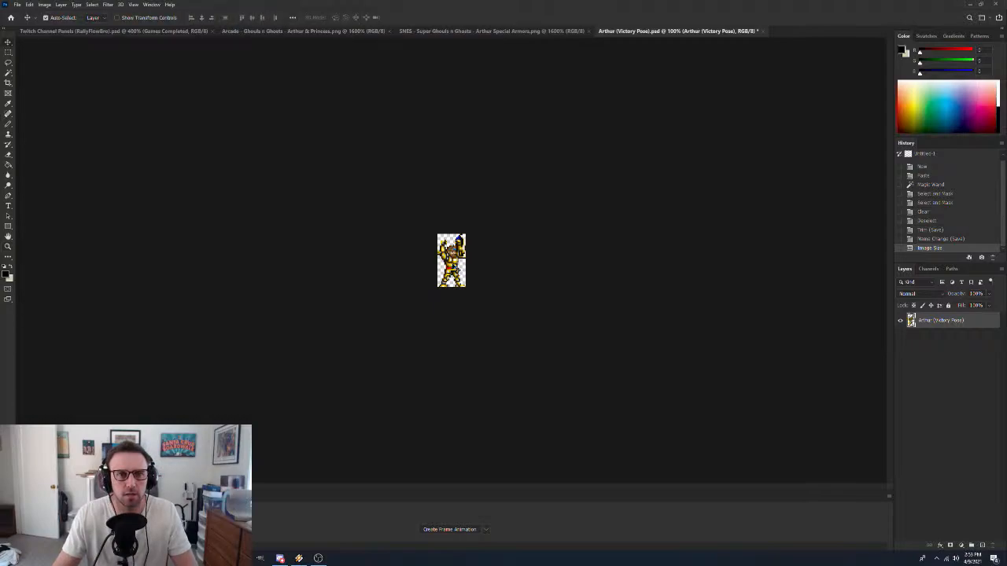
pyautogui.moveTo(455, 268); pyautogui.dragTo(316, 255)
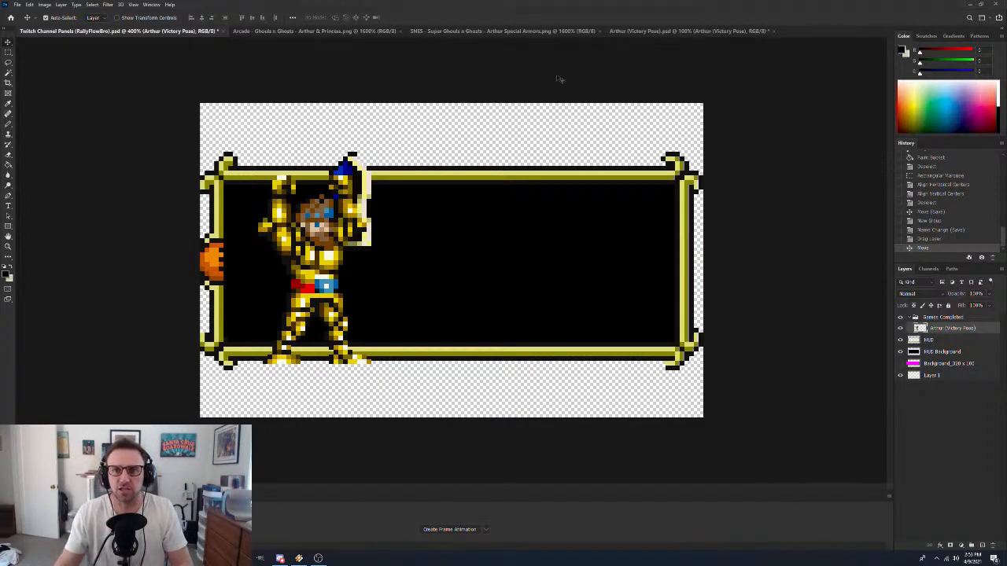
pyautogui.click(971, 230)
pyautogui.click(692, 32)
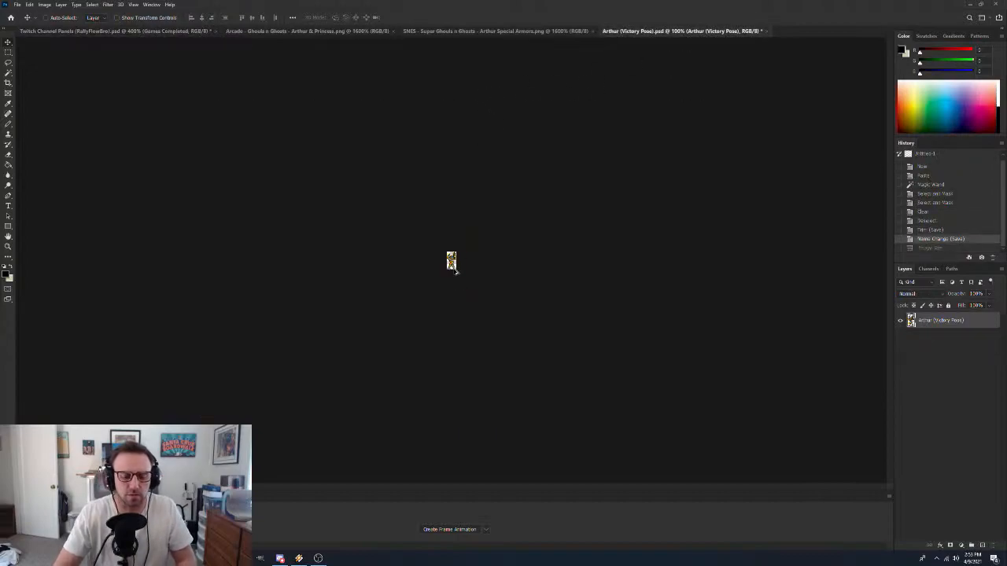
# Resize the Arthur sprite to 400% and place it over the left part of the HUD frame in the Twitch Channel Panels document
pyautogui.hotkey('ctrl', 'alt', 'i')
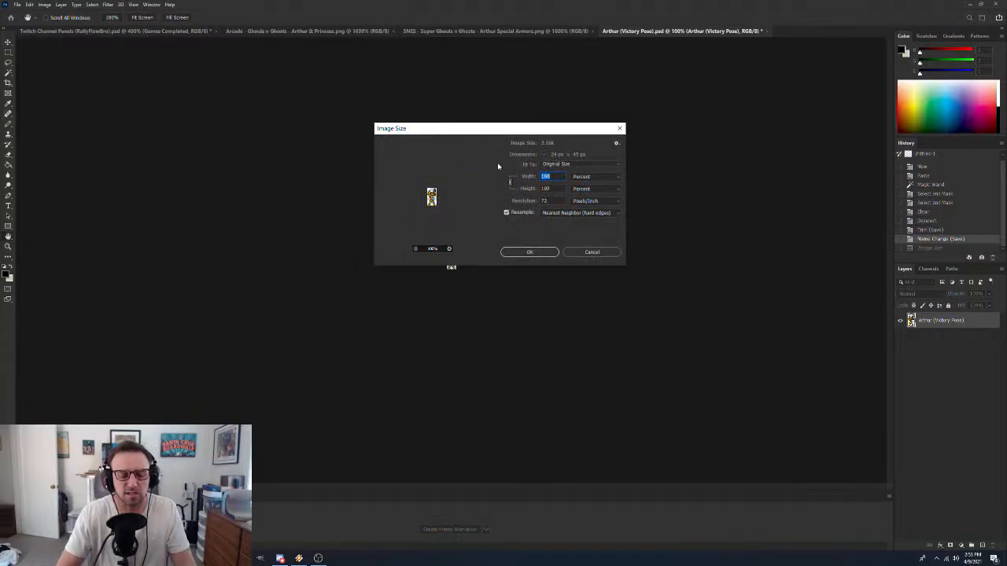
pyautogui.write('400')
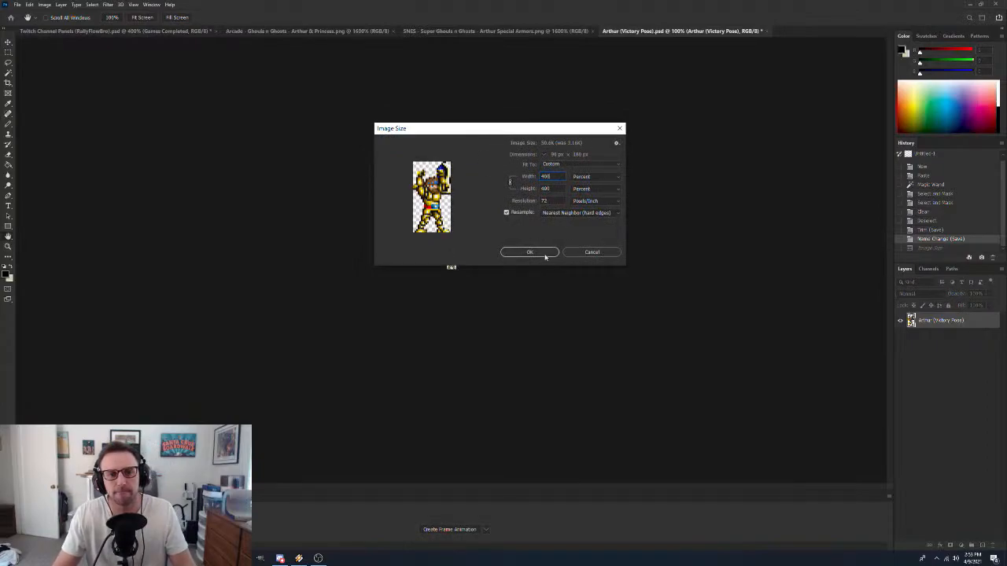
pyautogui.click(544, 256)
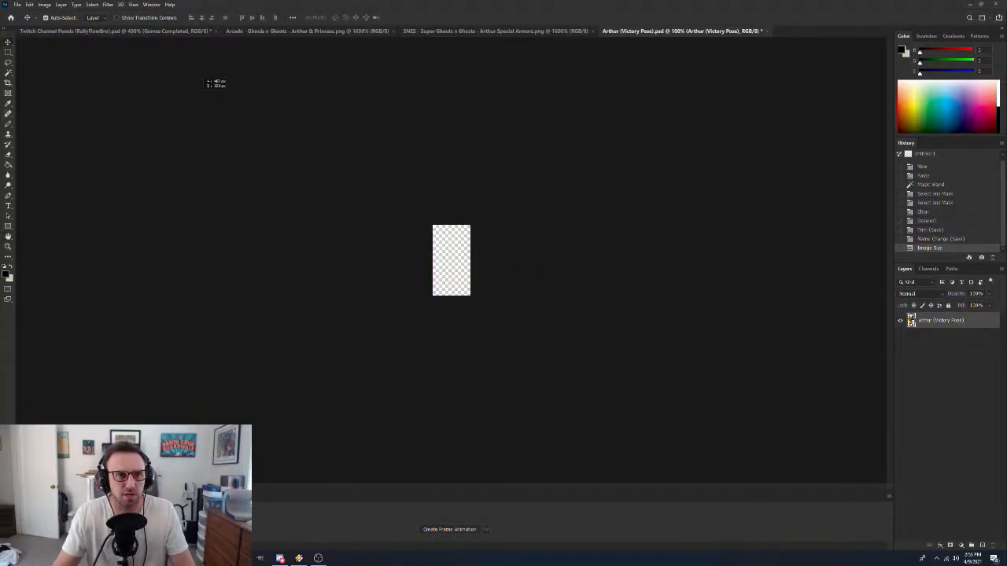
pyautogui.moveTo(208, 82); pyautogui.dragTo(319, 239)
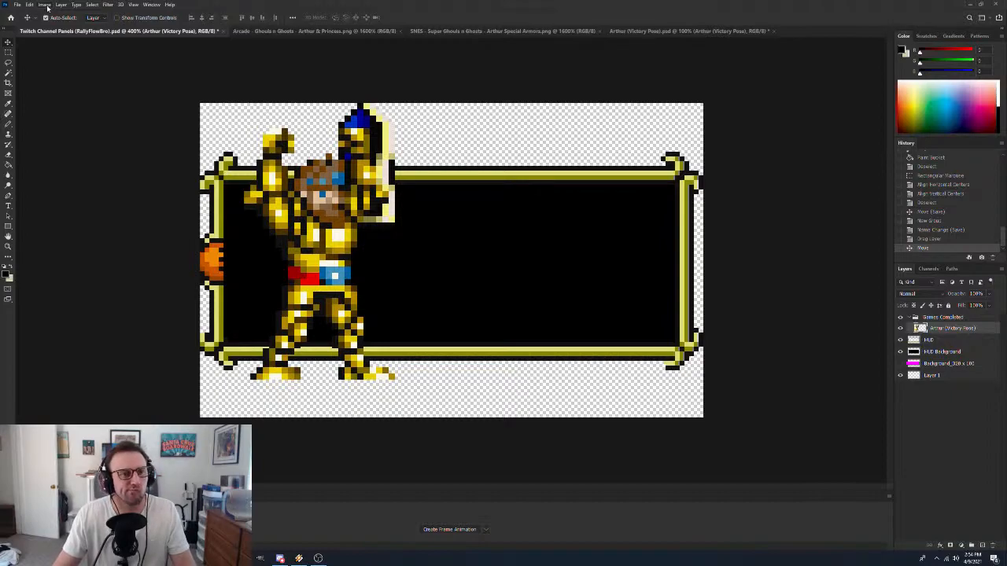
# Hide the HUD Background layer and set the panel document's canvas height to 320 pixels
pyautogui.click(900, 351)
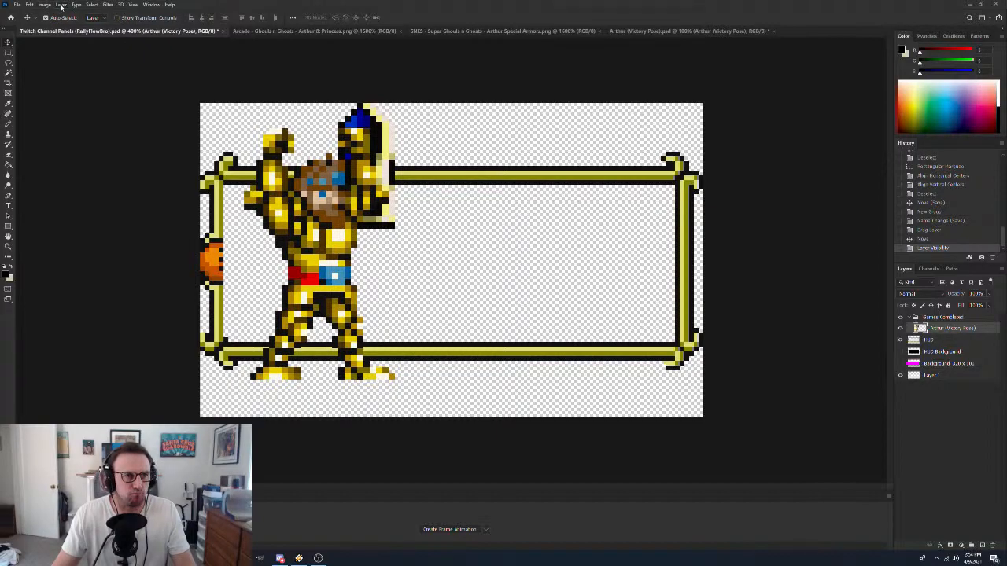
pyautogui.click(45, 5)
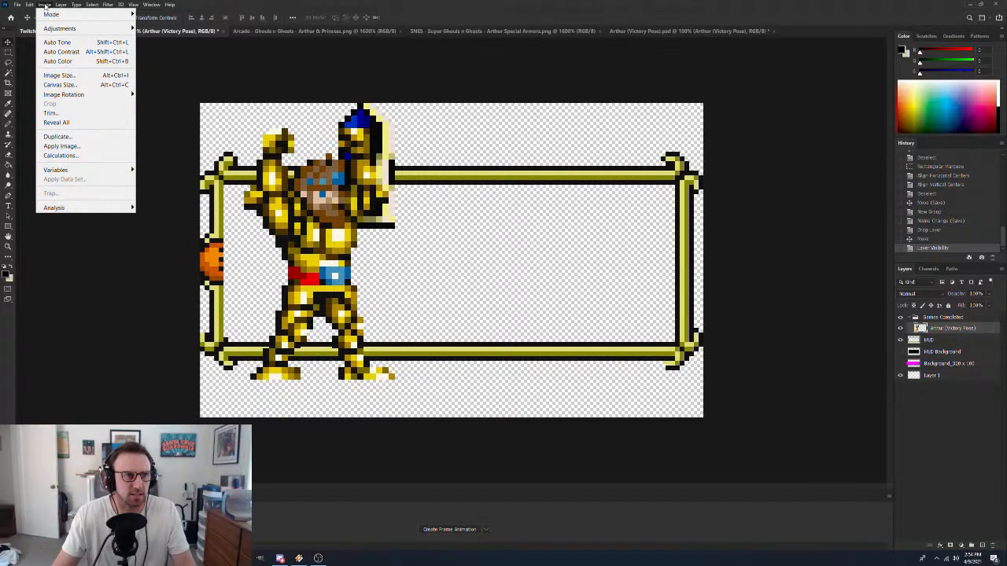
pyautogui.click(59, 84)
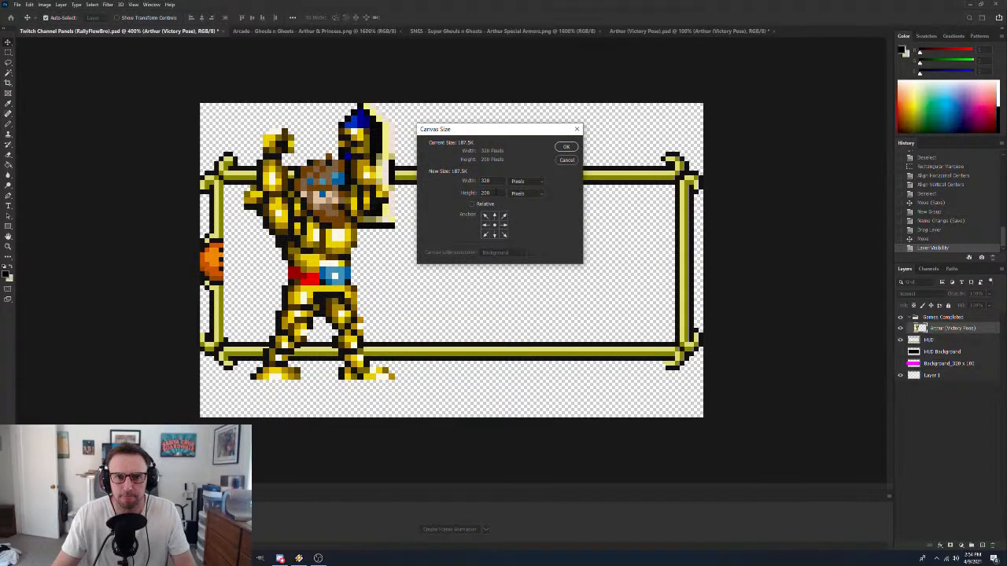
pyautogui.press('Tab')
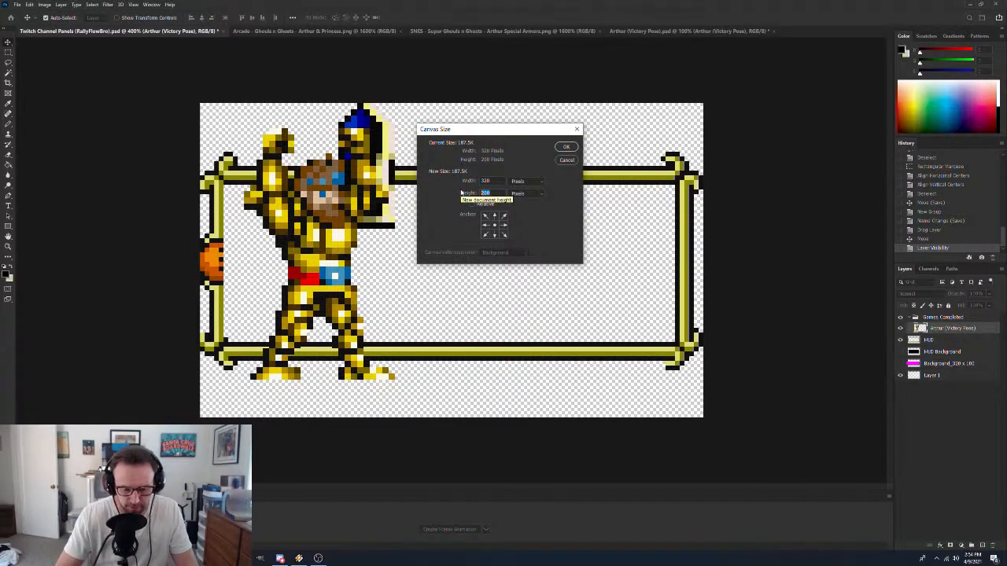
pyautogui.write('320')
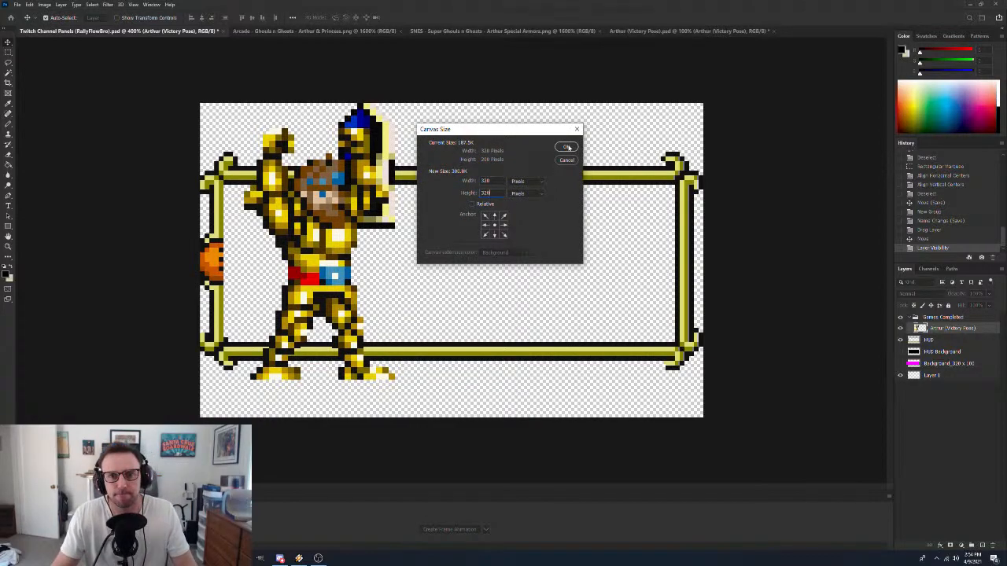
pyautogui.click(567, 147)
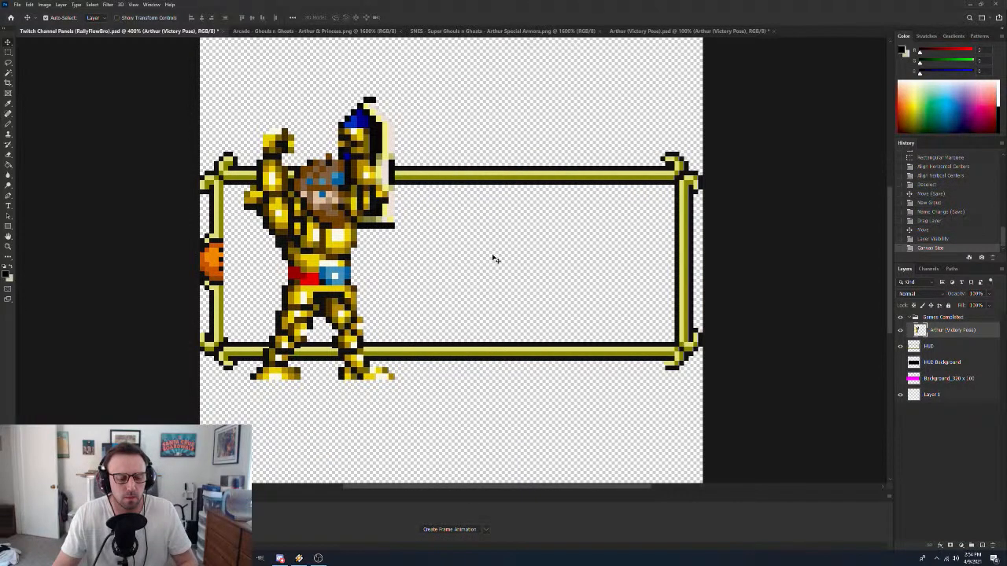
pyautogui.press('z')
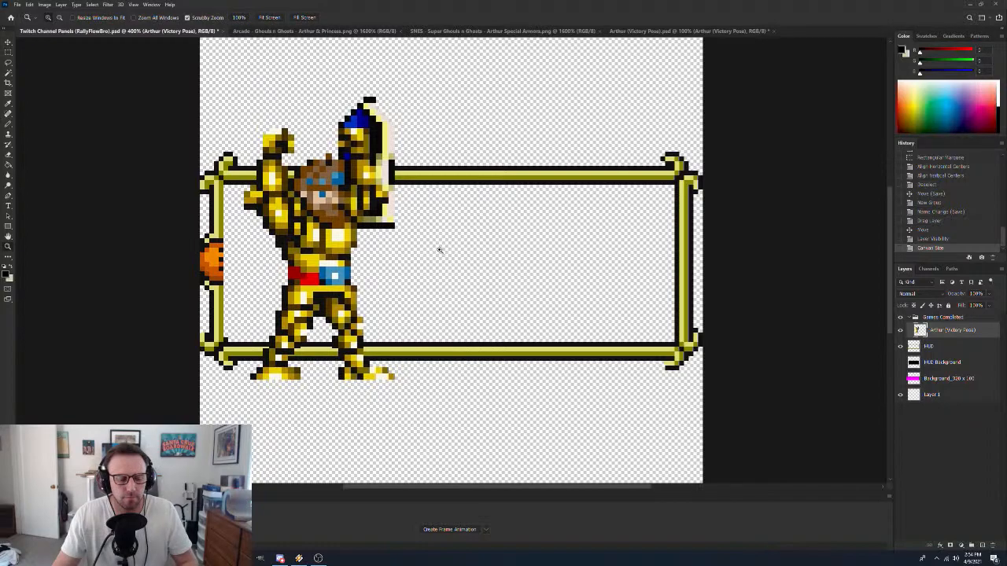
pyautogui.keyDown('alt'); pyautogui.click(440, 250); pyautogui.keyUp('alt')
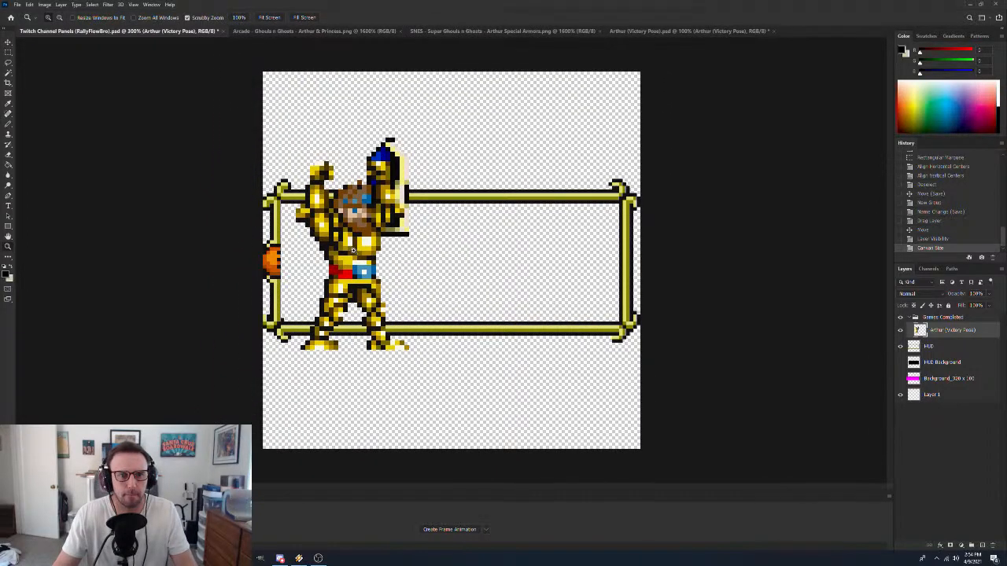
# Compare Arthur's victory poses in the arcade Ghouls n Ghosts and SNES Super Ghouls n Ghosts sprite sheets
pyautogui.click(457, 30)
pyautogui.click(331, 32)
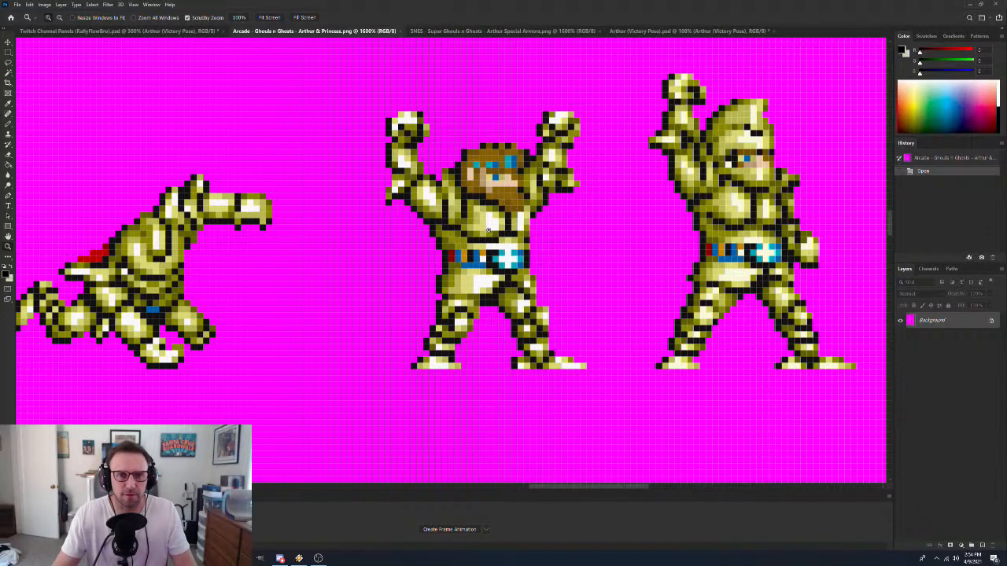
pyautogui.click(503, 31)
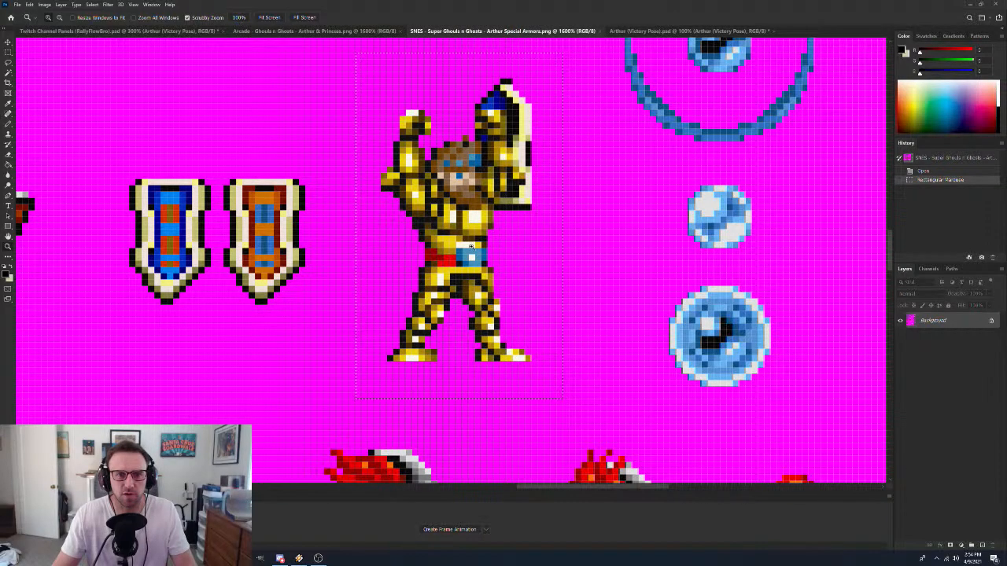
pyautogui.click(351, 35)
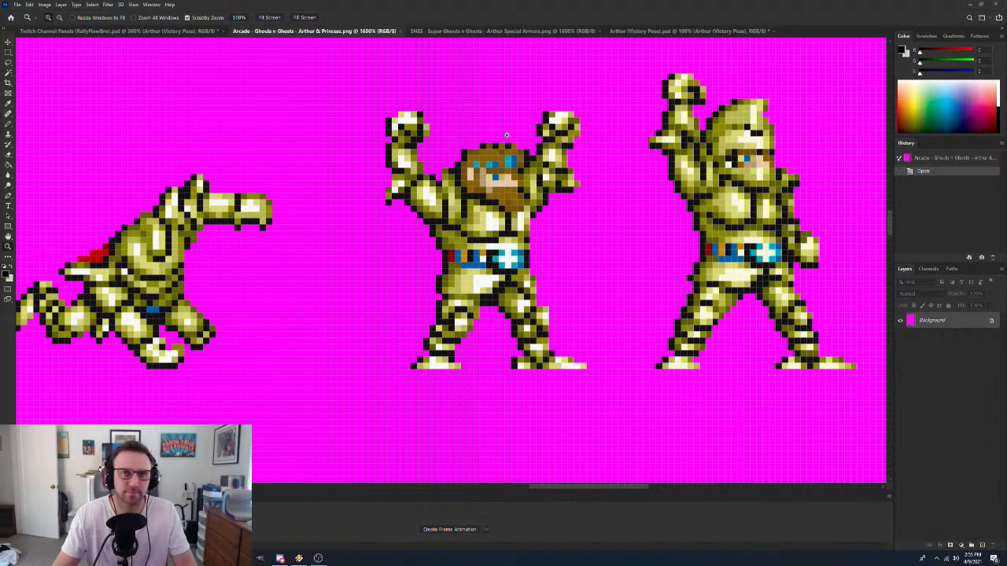
# Revert the Arthur (Victory Pose) document to its state before the image resize, and return to the Twitch Channel Panels document
pyautogui.click(647, 31)
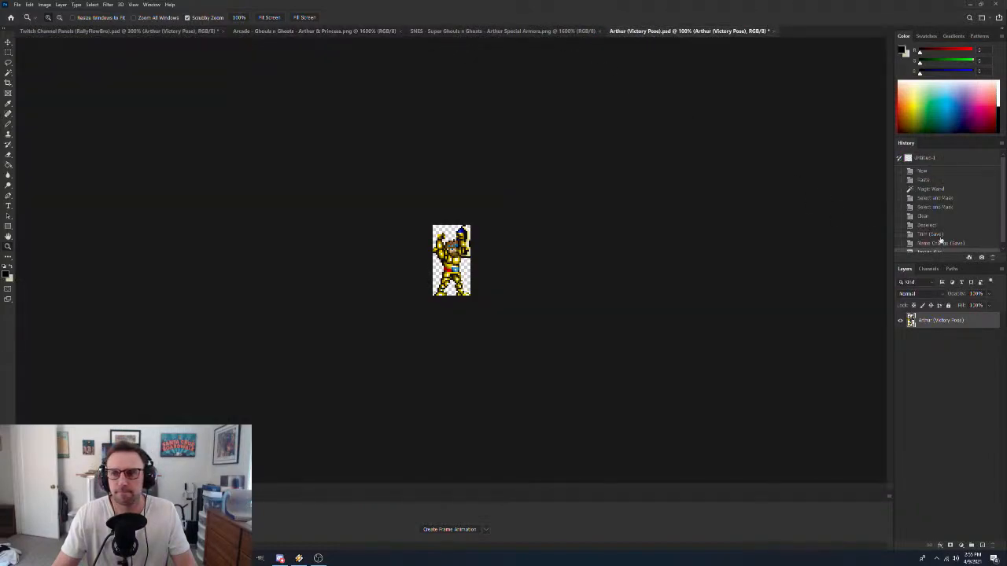
pyautogui.click(977, 243)
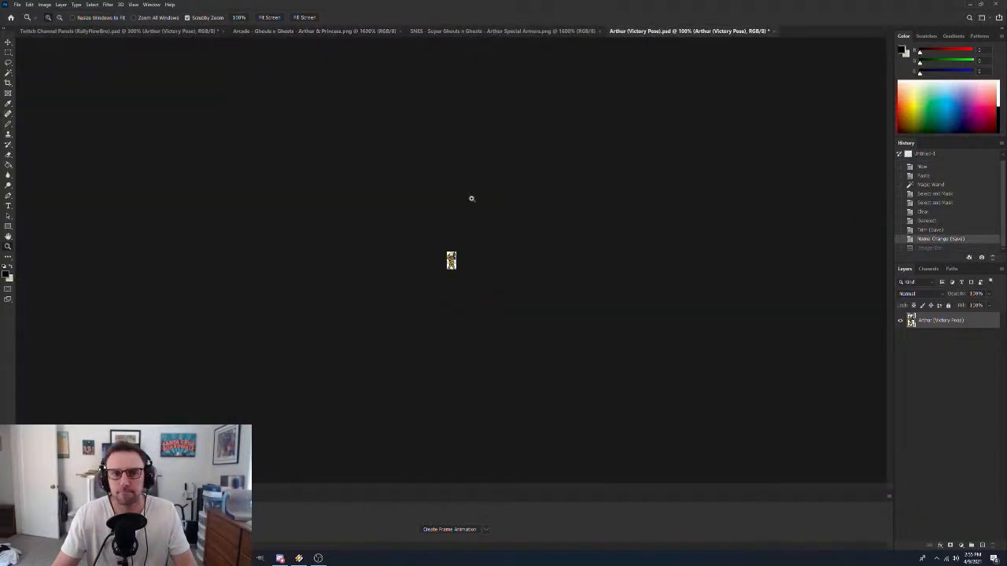
pyautogui.click(187, 32)
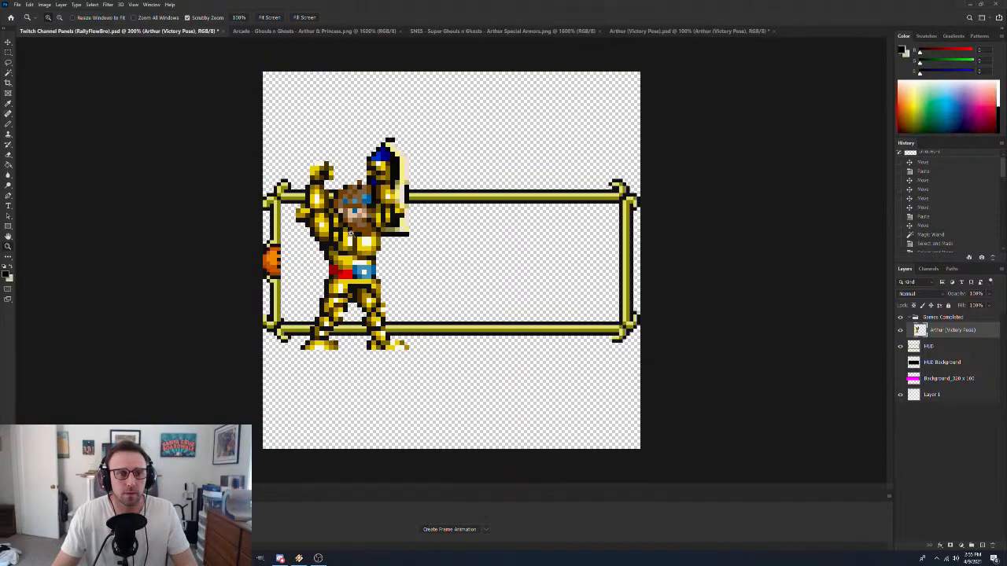
# Lower the Arthur sprite on the left part of the HUD frame so its feet hang below the frame's bottom edge
pyautogui.press('v')
pyautogui.moveTo(370, 235)
pyautogui.mouseDown()
pyautogui.moveTo(389, 244)
pyautogui.moveTo(369, 234)
pyautogui.moveTo(361, 266)
pyautogui.moveTo(346, 268)
pyautogui.moveTo(355, 267)
pyautogui.moveTo(356, 243)
pyautogui.mouseUp()
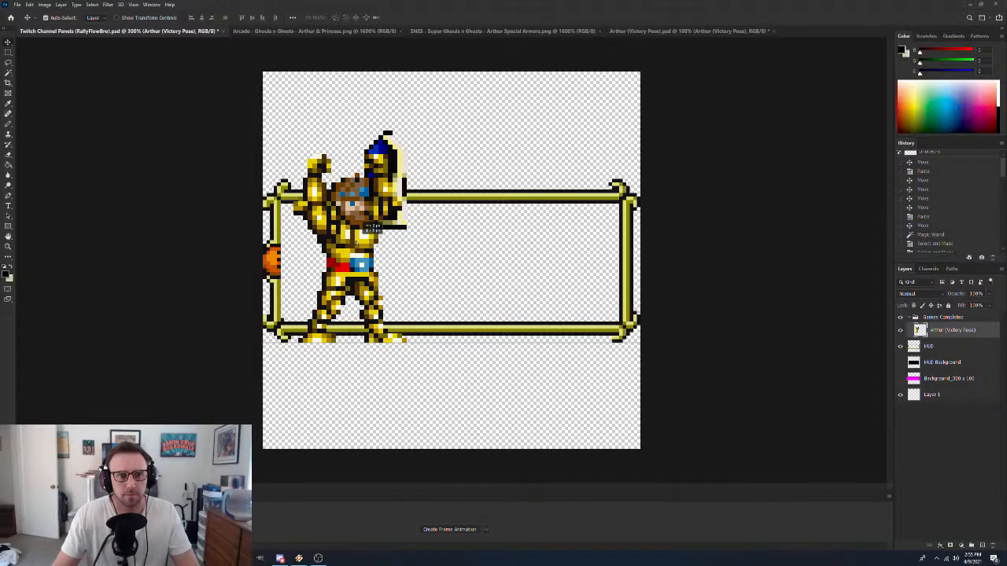
pyautogui.moveTo(356, 243); pyautogui.dragTo(355, 266)
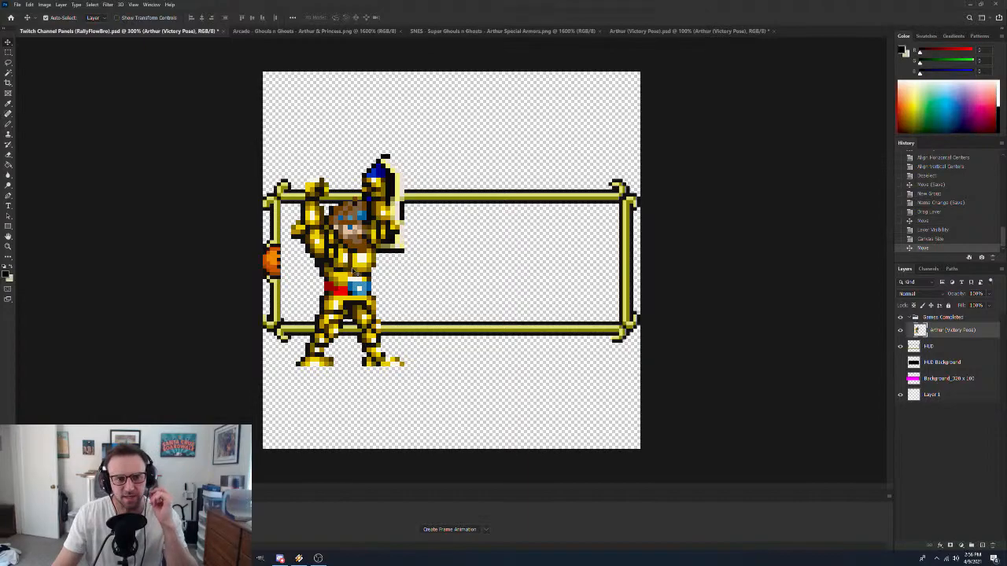
pyautogui.moveTo(350, 269); pyautogui.dragTo(361, 260)
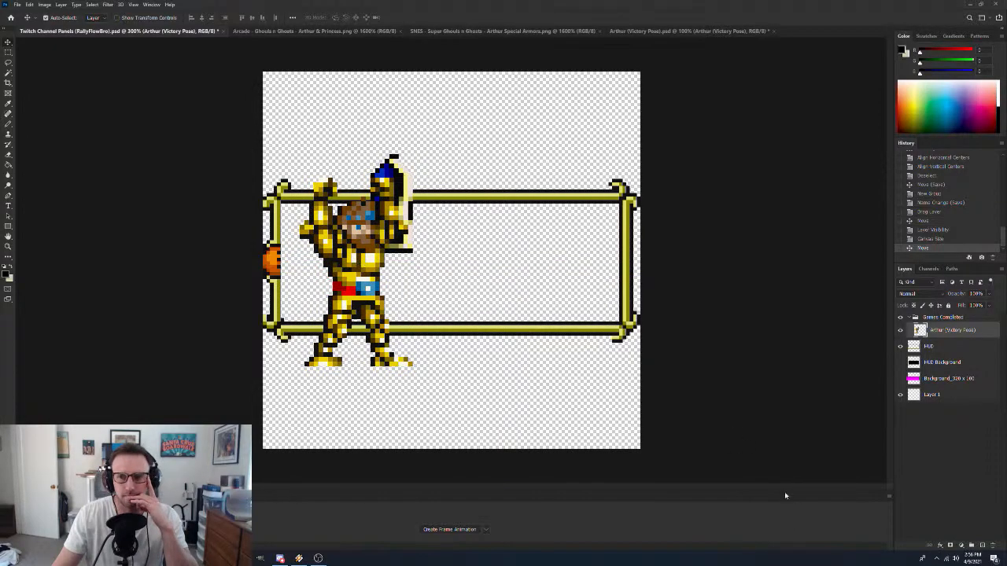
# Add a new empty layer and place it between the HUD Background and magenta background layers, outside the Games Completed group
pyautogui.click(909, 317)
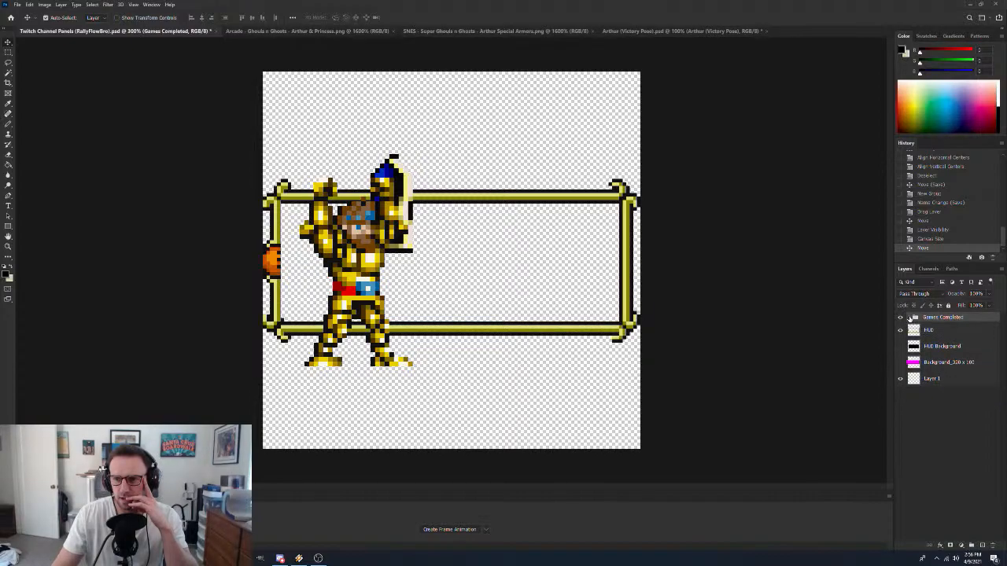
pyautogui.click(910, 317)
pyautogui.click(939, 444)
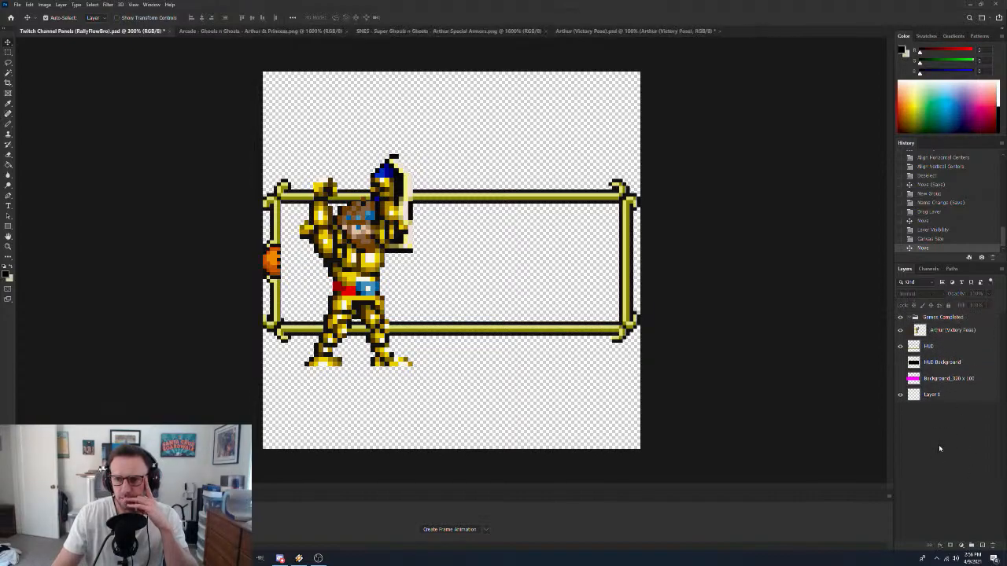
pyautogui.click(981, 545)
pyautogui.moveTo(958, 325); pyautogui.dragTo(952, 374)
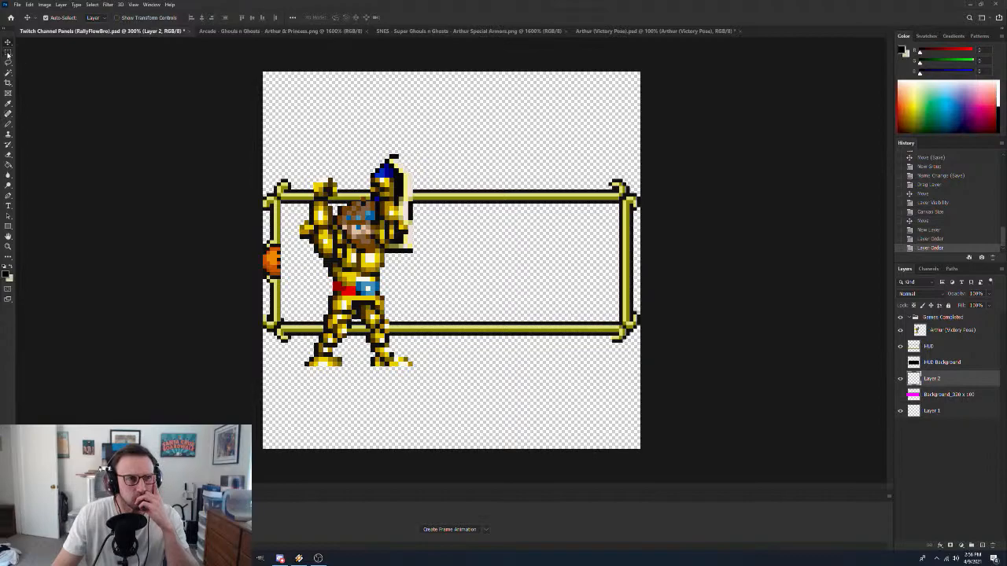
# Nudge the Arthur sprite slightly to the left over the HUD frame
pyautogui.click(8, 55)
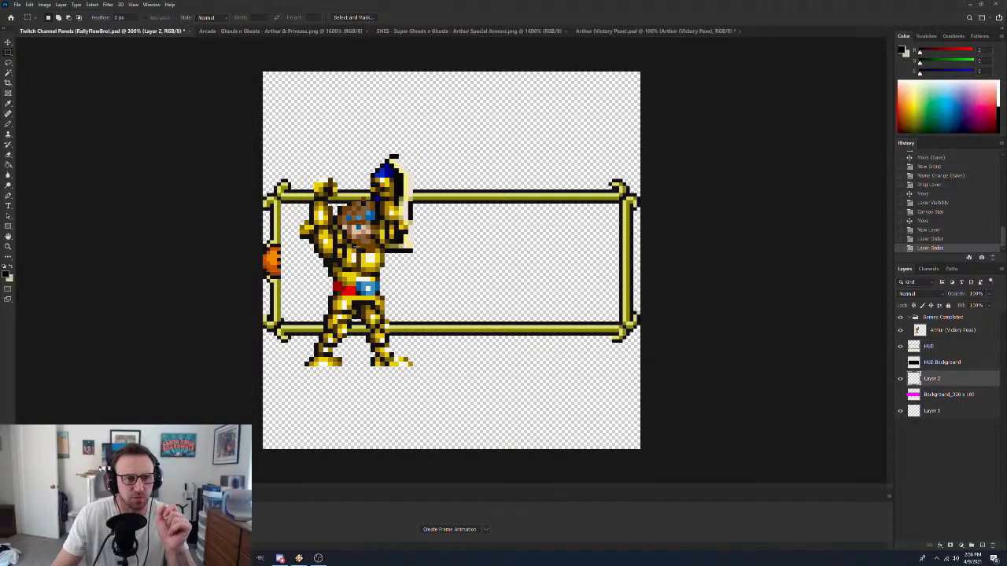
pyautogui.press('v')
pyautogui.moveTo(367, 260)
pyautogui.mouseDown()
pyautogui.moveTo(347, 260)
pyautogui.moveTo(364, 259)
pyautogui.mouseUp()
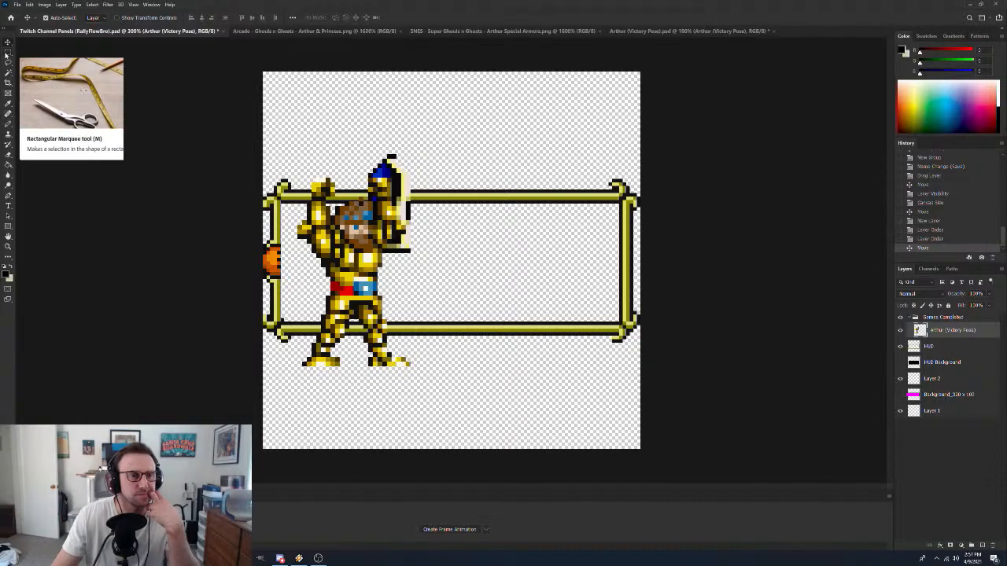
# Make a fixed-size rectangular selection 20 px wide and 200 px high over the left part of the HUD frame
pyautogui.click(8, 52)
pyautogui.click(217, 17)
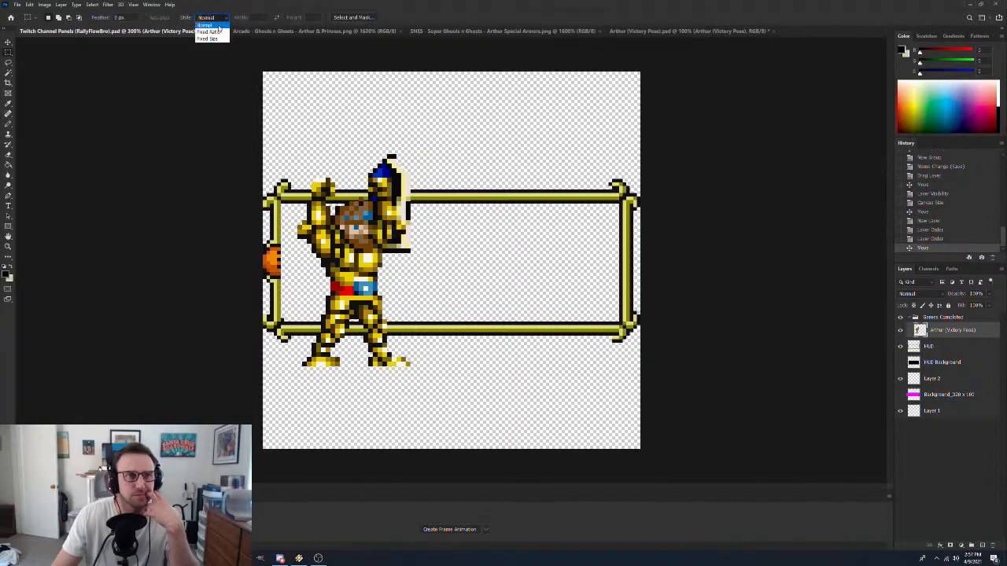
pyautogui.click(218, 37)
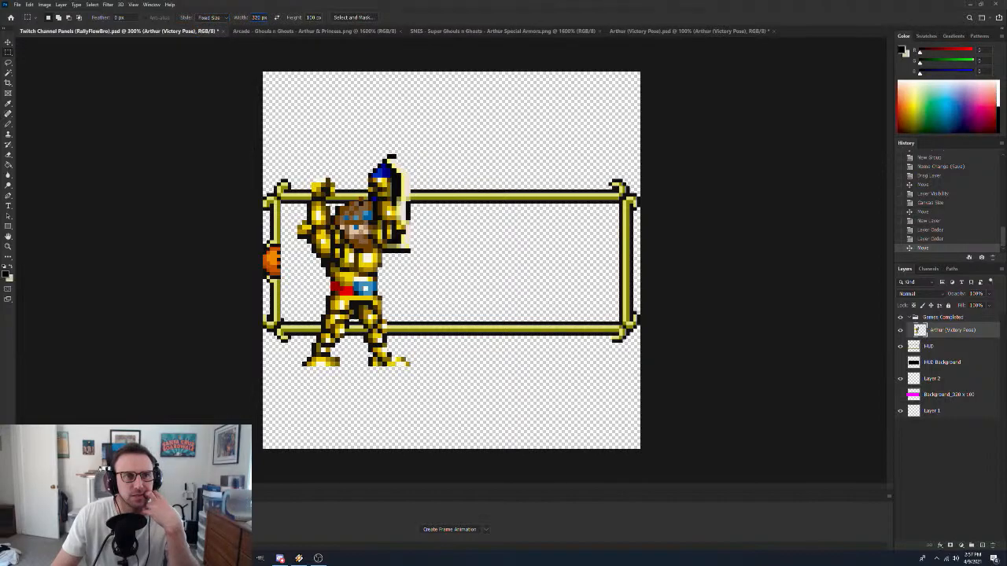
pyautogui.press('BackSpace')
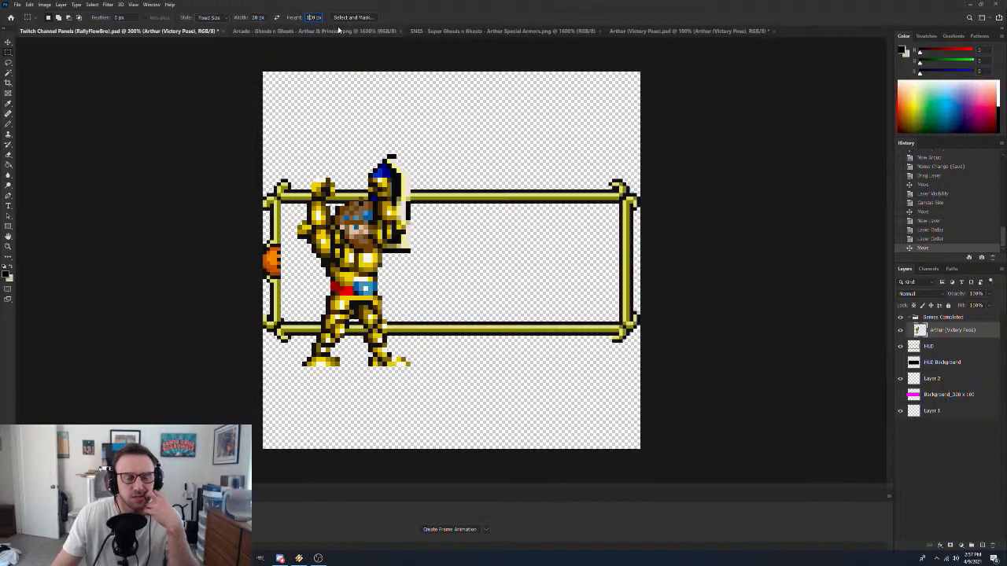
pyautogui.write('200')
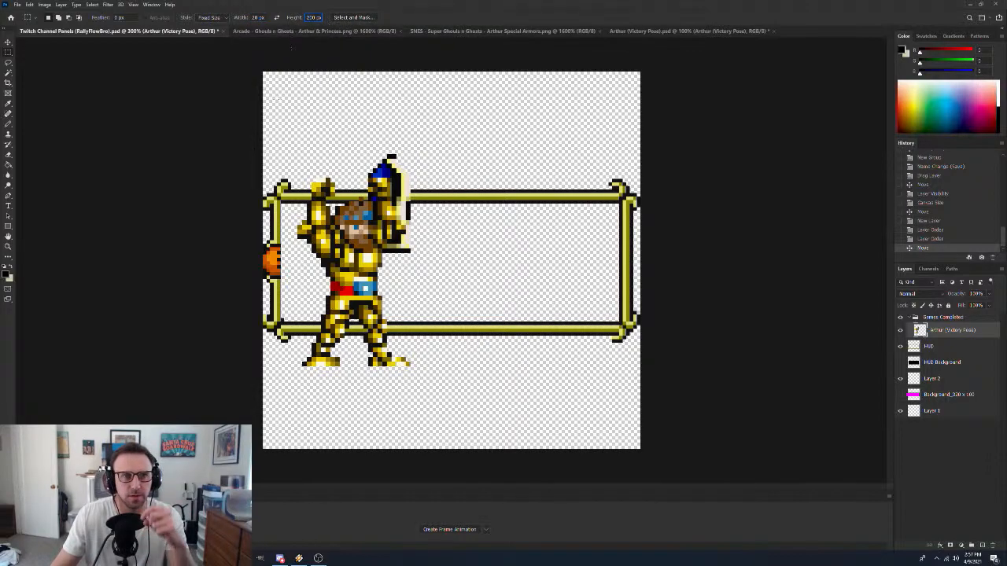
pyautogui.click(293, 146)
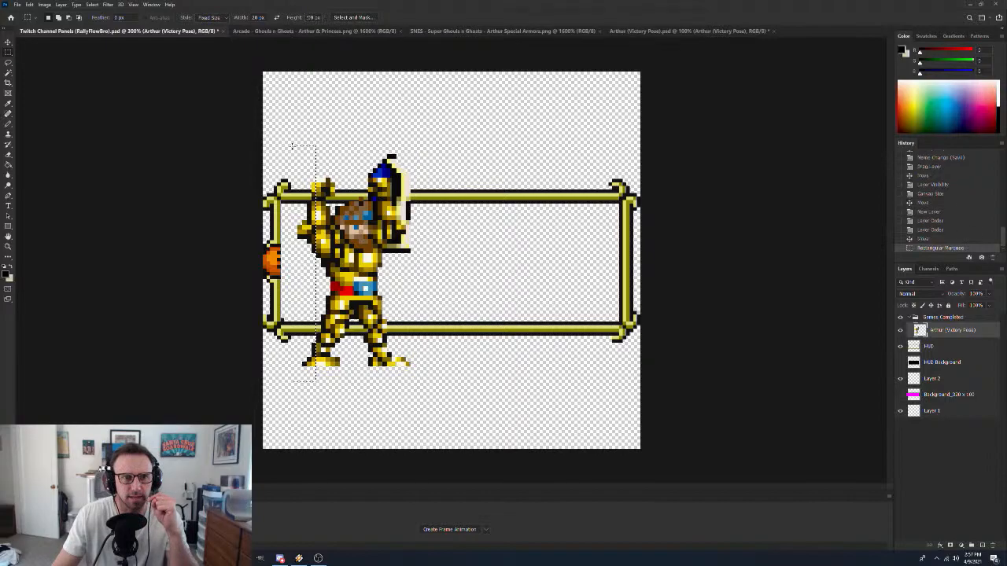
# Move the selection against the inside of the frame's left side, vertically centred, and nudge the Arthur sprite slightly right
pyautogui.moveTo(300, 164); pyautogui.dragTo(293, 160)
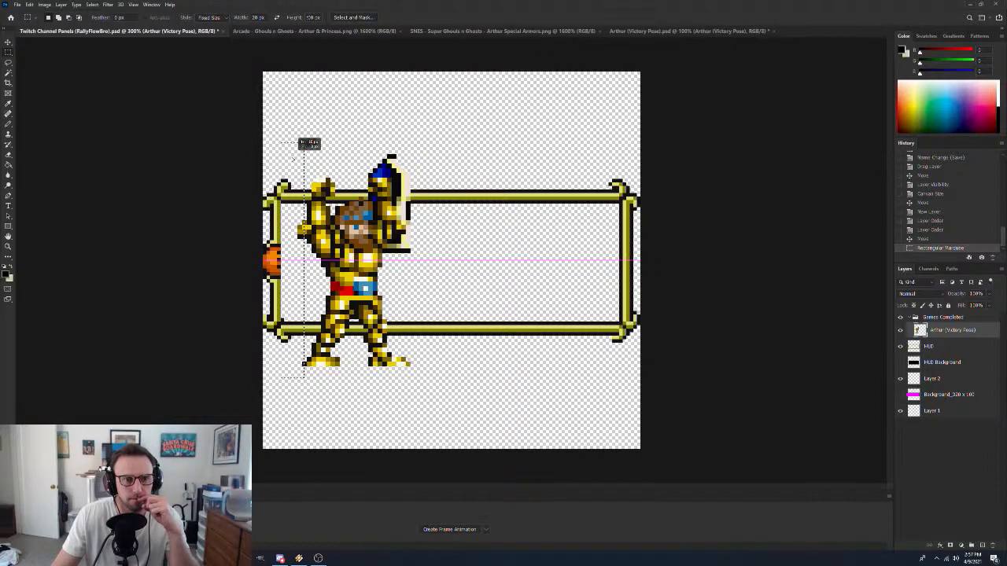
pyautogui.moveTo(292, 160); pyautogui.dragTo(293, 160)
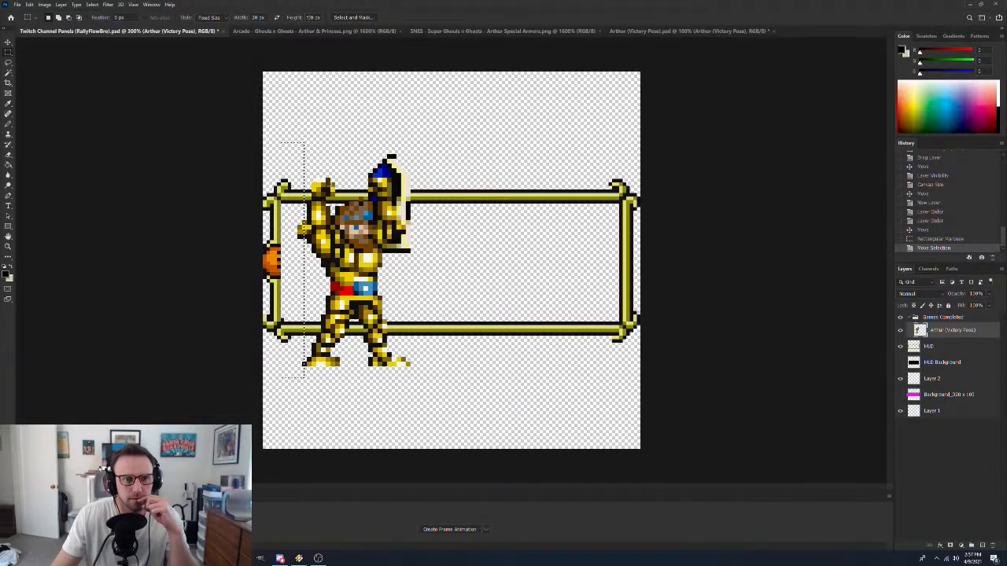
pyautogui.press('v')
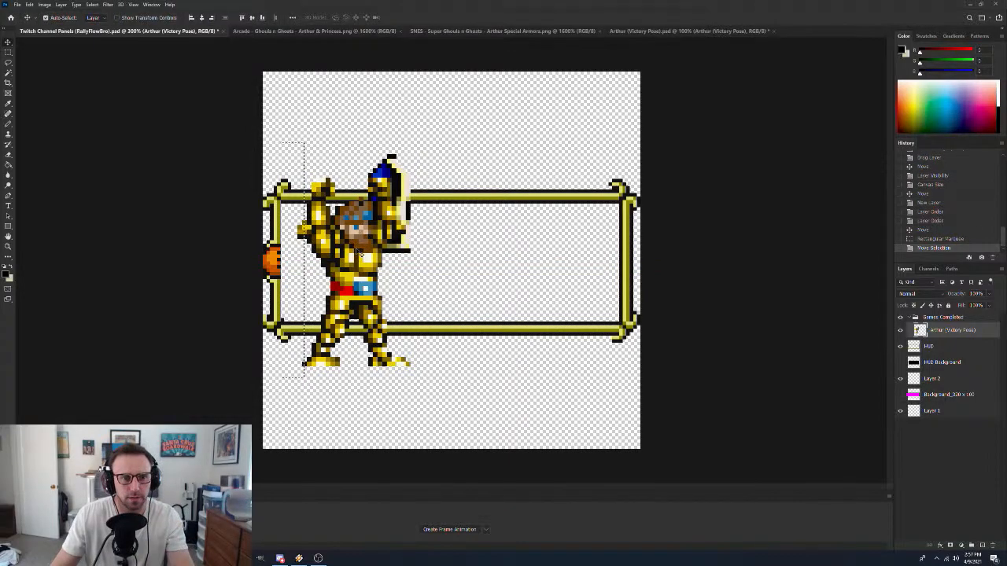
pyautogui.moveTo(358, 245); pyautogui.dragTo(357, 247)
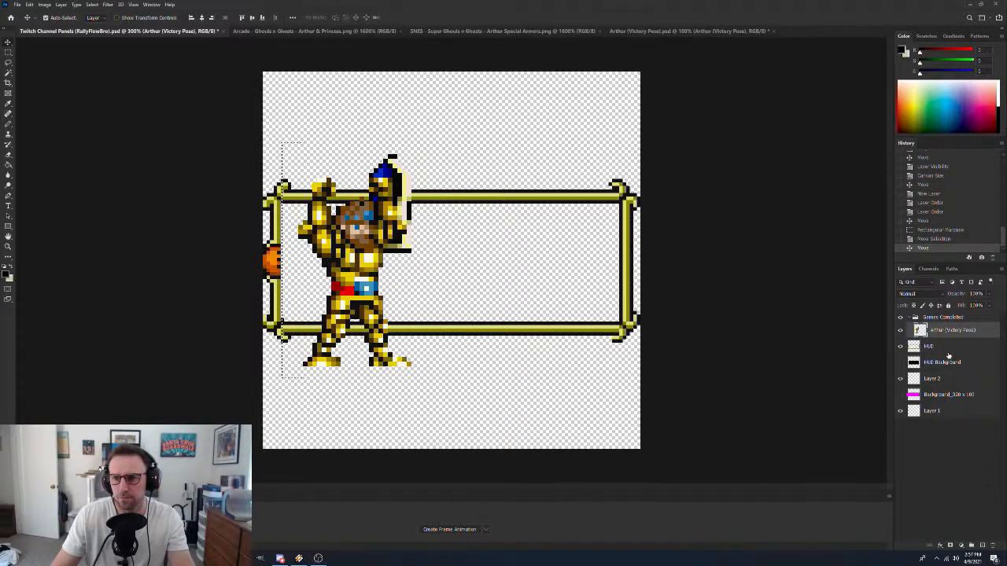
# Fill the selection on Layer 2 with the RGB cyan swatch using the Paint Bucket, and deselect
pyautogui.click(954, 381)
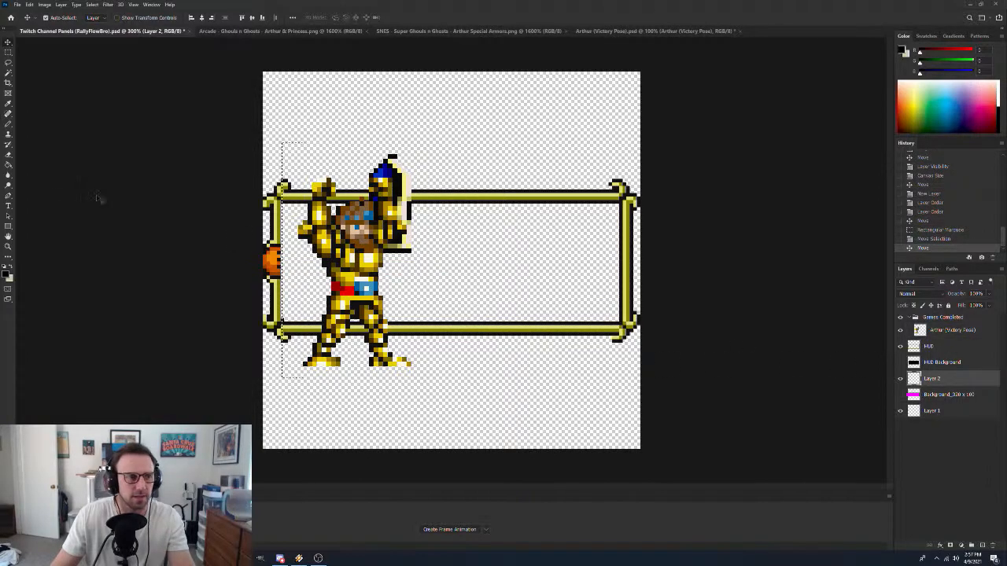
pyautogui.click(8, 165)
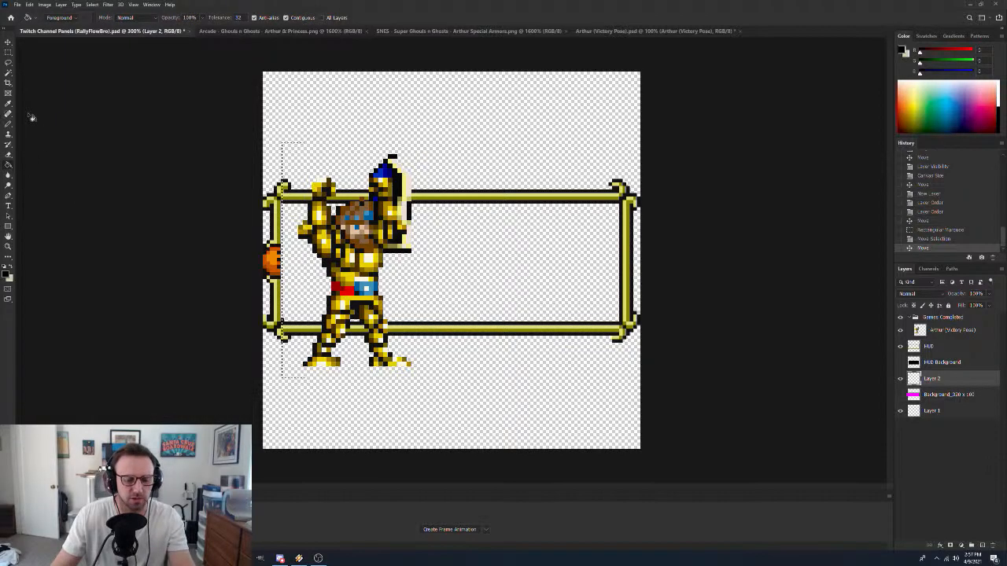
pyautogui.press('i')
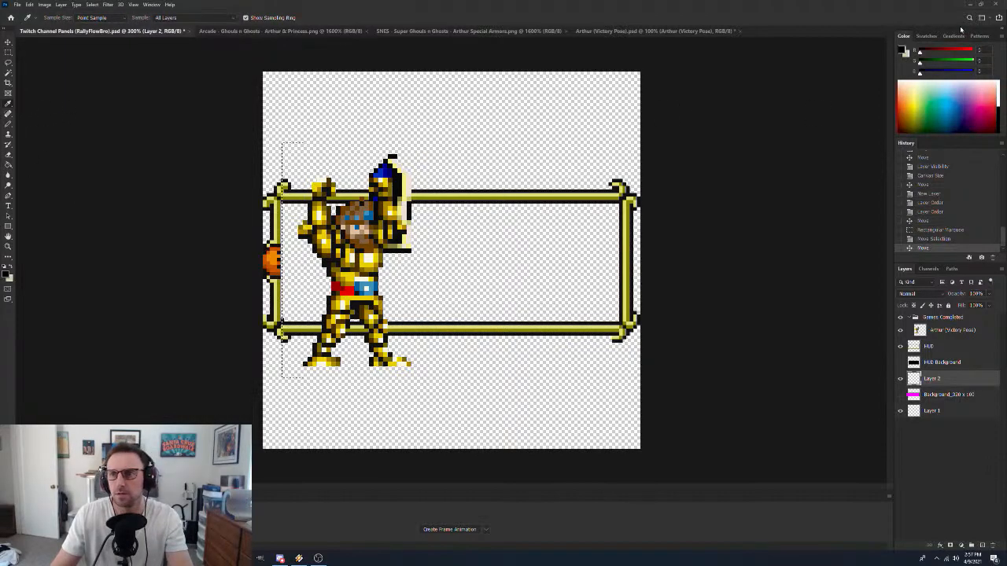
pyautogui.click(927, 37)
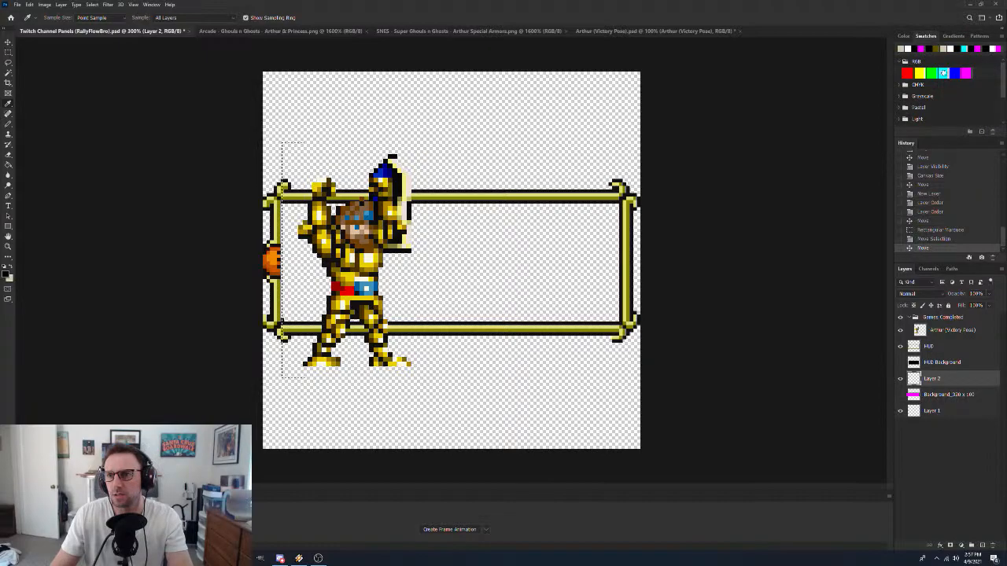
pyautogui.click(943, 73)
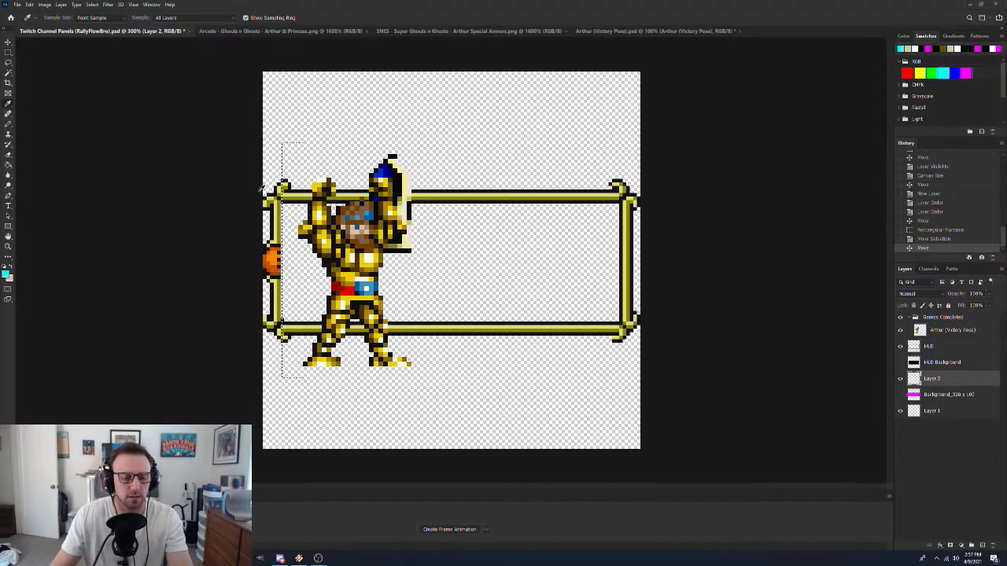
pyautogui.press('g')
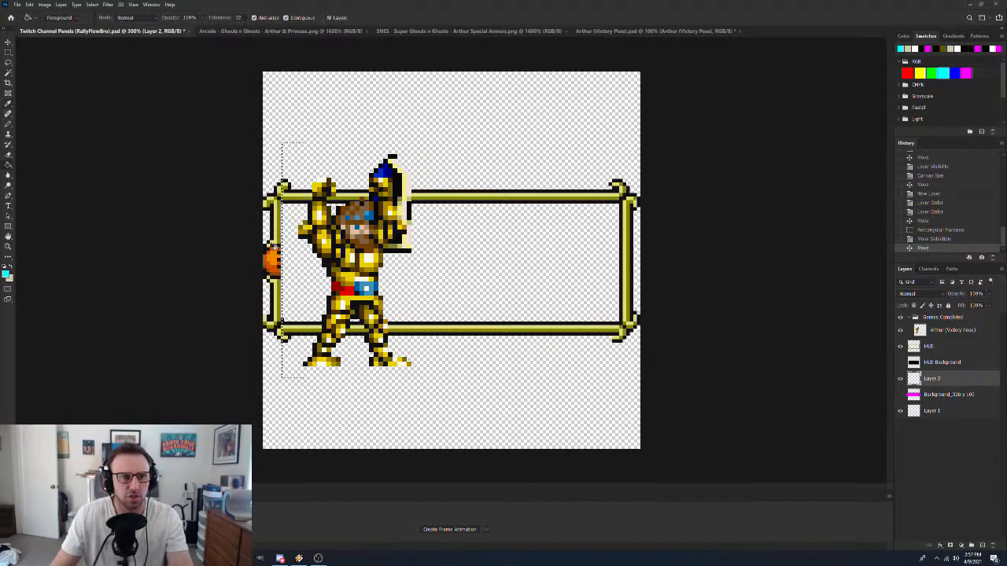
pyautogui.click(295, 257)
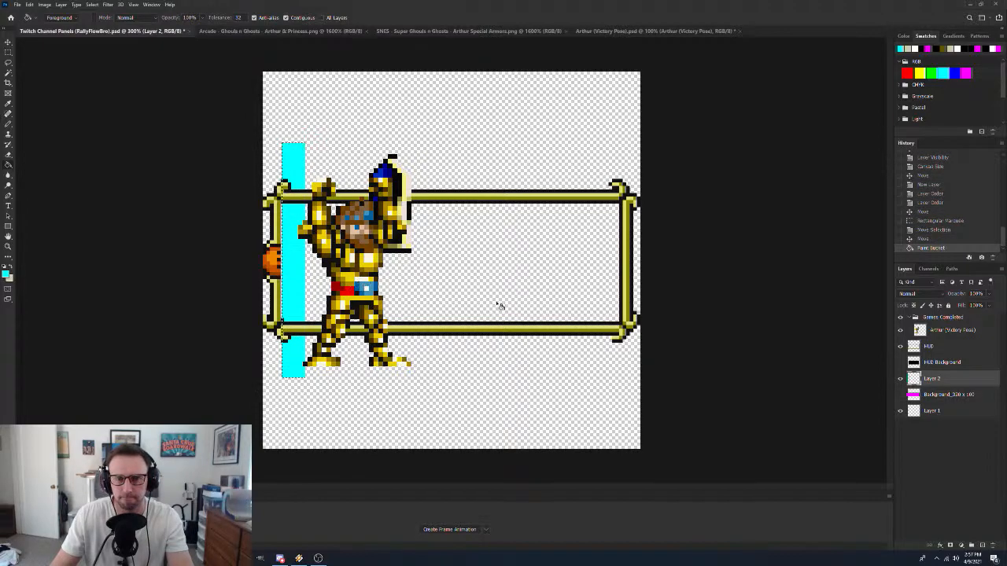
pyautogui.hotkey('ctrl', 'd')
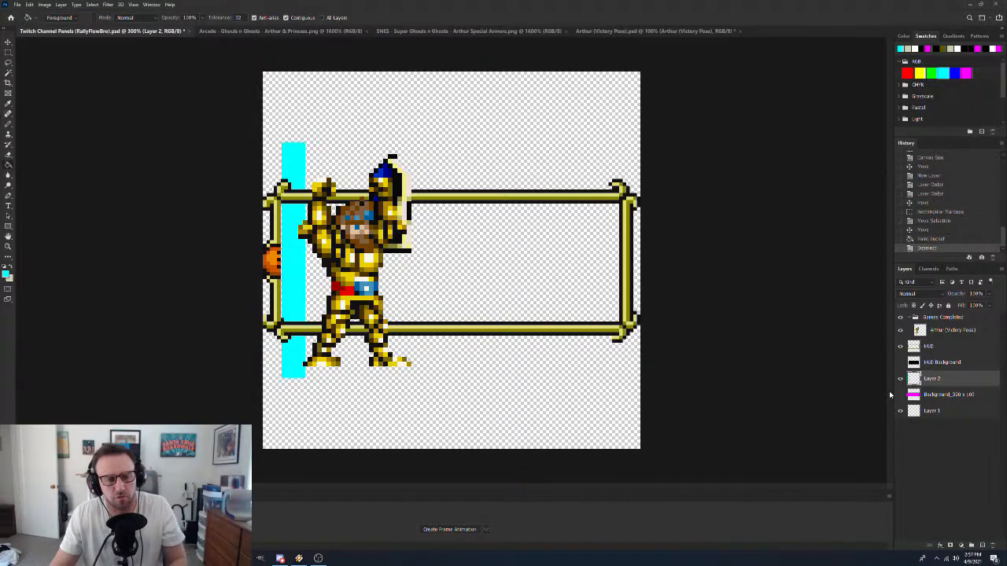
# Align the cyan bar with the inner left edge of the HUD frame and move the Arthur sprite right to meet the bar
pyautogui.press('v')
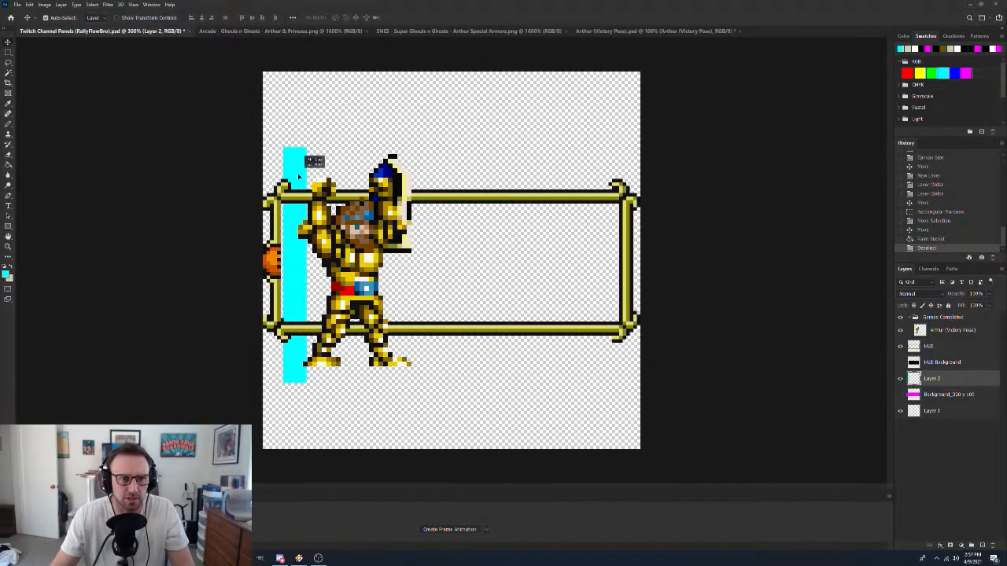
pyautogui.moveTo(296, 179); pyautogui.dragTo(295, 171)
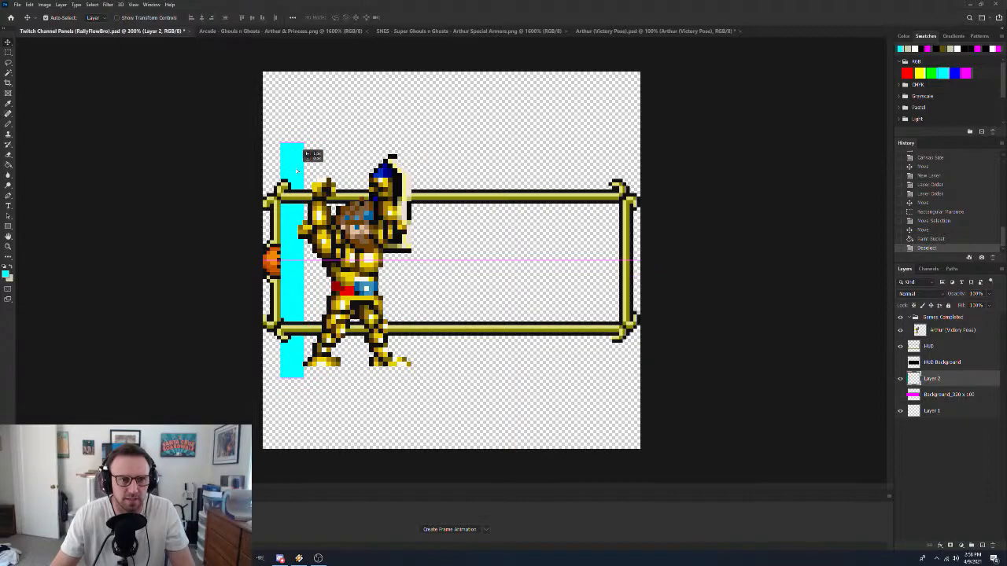
pyautogui.moveTo(297, 169); pyautogui.dragTo(298, 170)
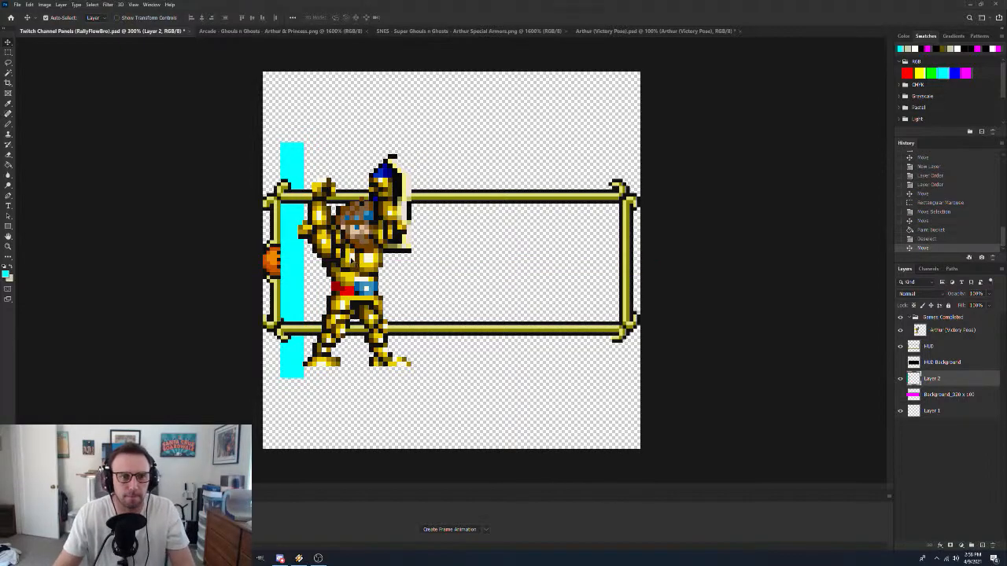
pyautogui.moveTo(354, 260); pyautogui.dragTo(364, 261)
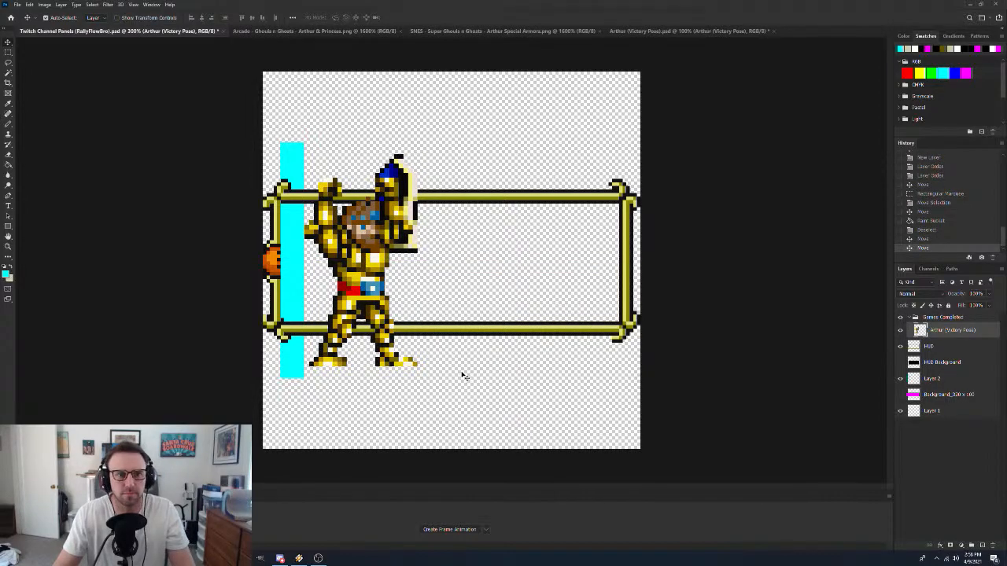
# Hide the cyan spacer on Layer 2, and resize the image in Arthur (Victory Pose).psd to 500 percent with Nearest Neighbor resampling
pyautogui.click(901, 380)
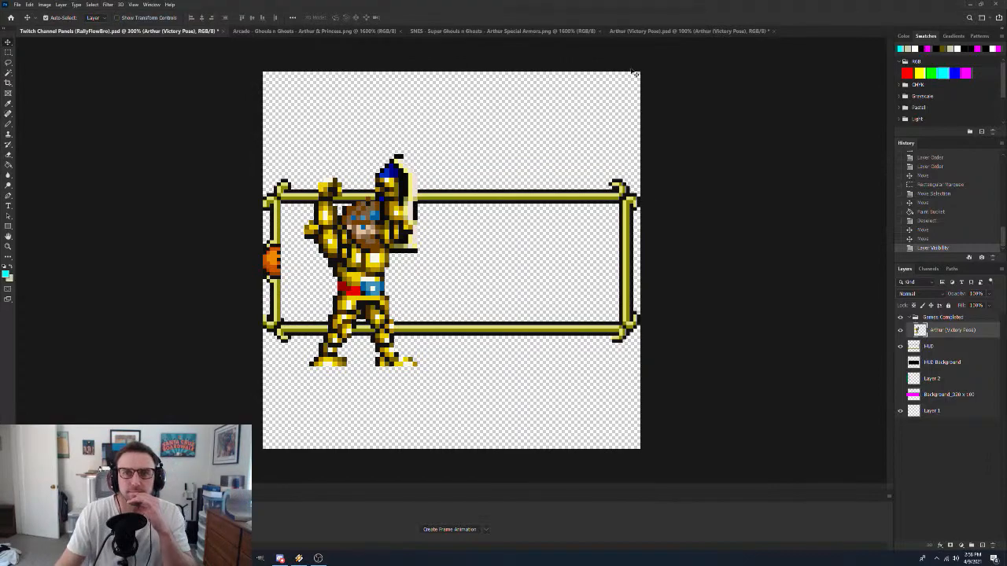
pyautogui.click(677, 31)
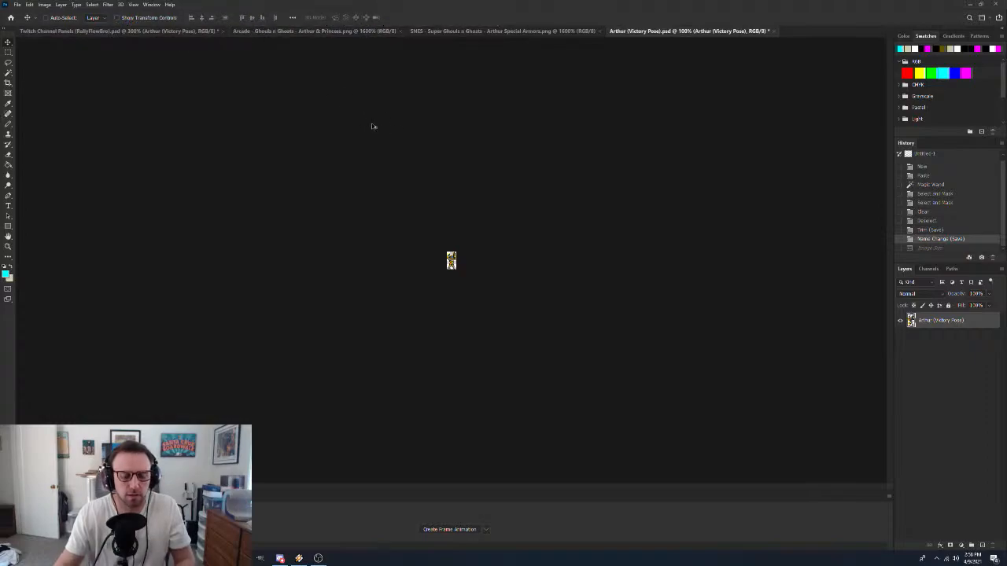
pyautogui.hotkey('ctrl', 'alt', 'i')
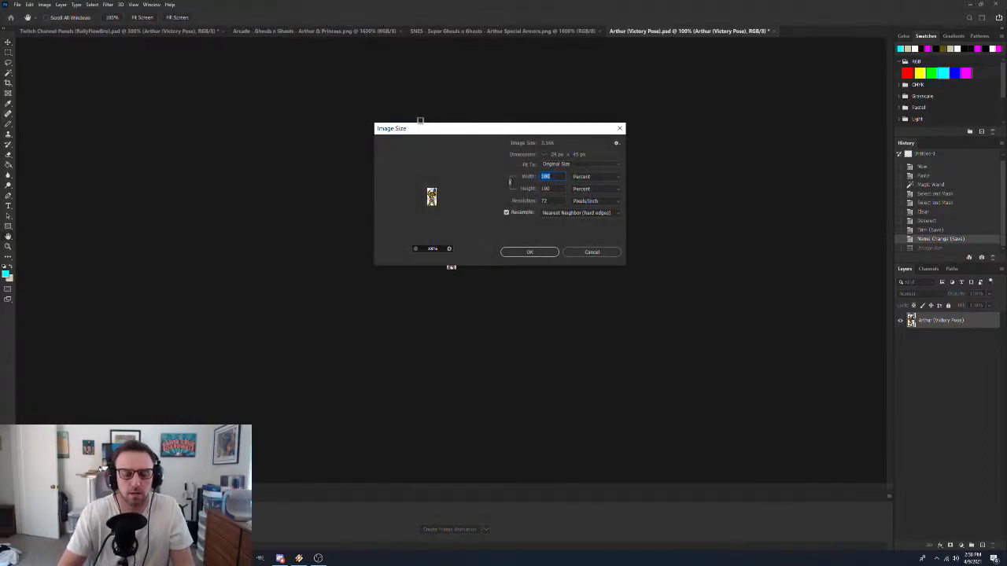
pyautogui.write('500')
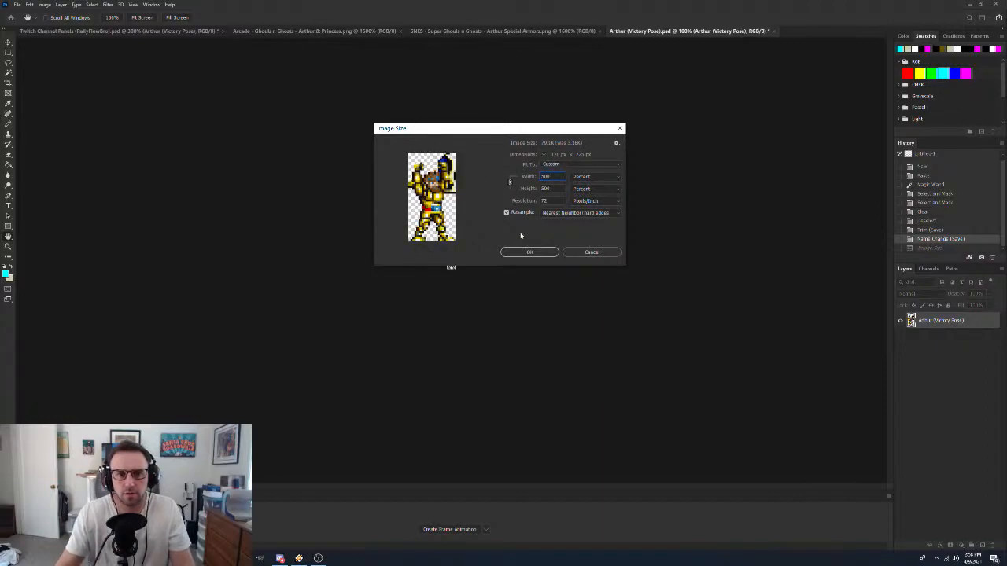
pyautogui.click(529, 252)
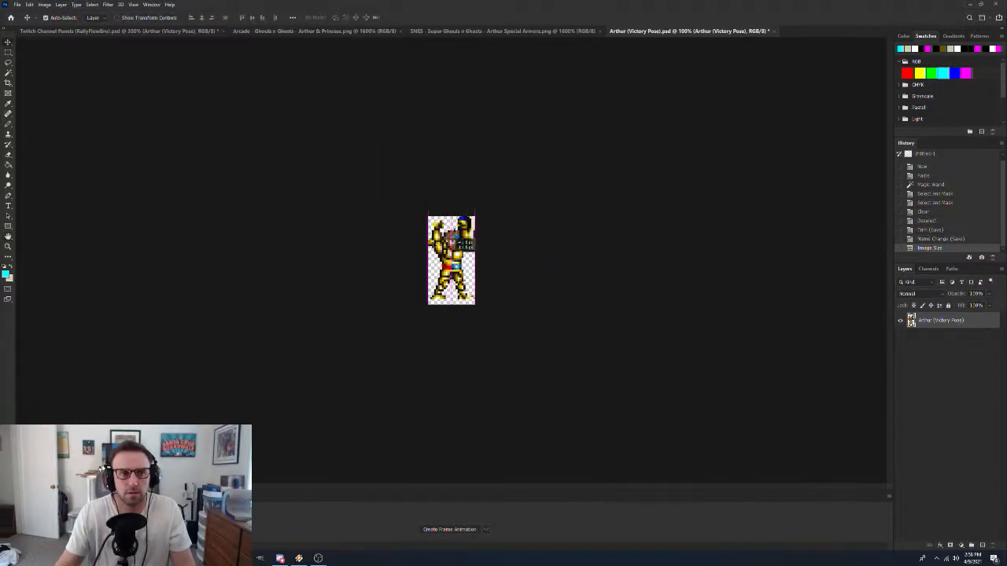
# Bring the 500 percent Arthur sprite into the Twitch Channel Panels document, hide the smaller Arthur layer and move the new sprite up slightly
pyautogui.moveTo(464, 244); pyautogui.dragTo(365, 253)
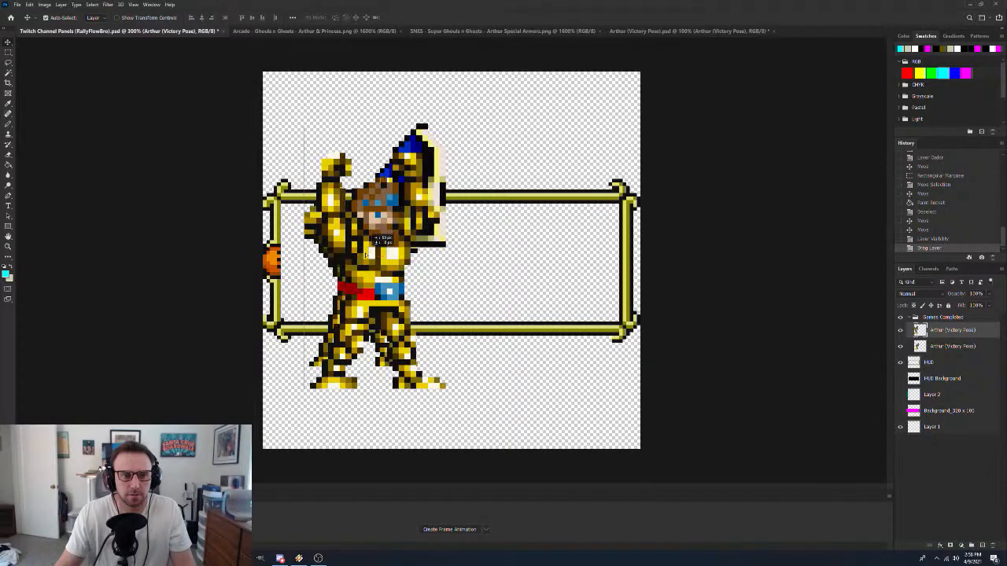
pyautogui.click(901, 347)
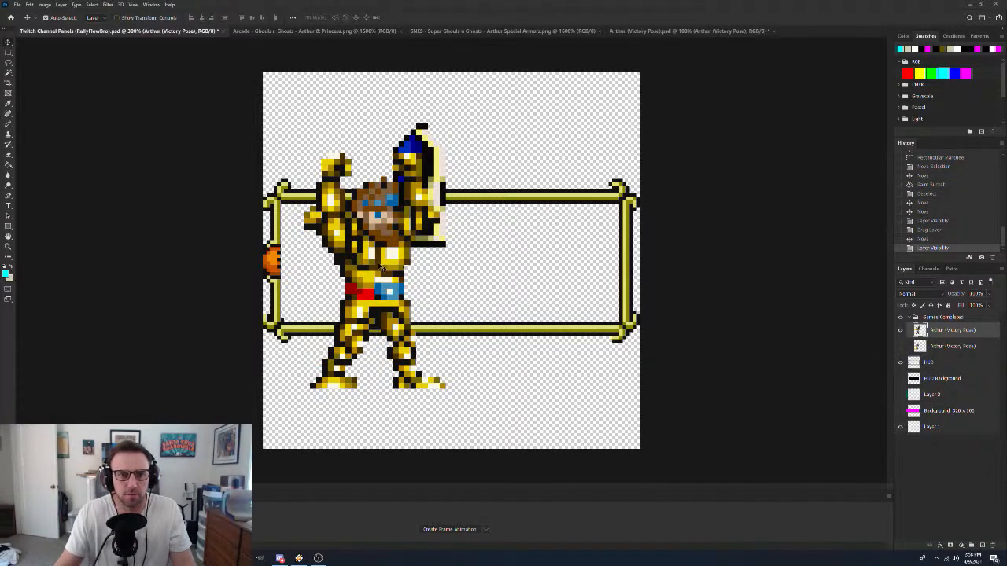
pyautogui.moveTo(378, 267); pyautogui.dragTo(378, 260)
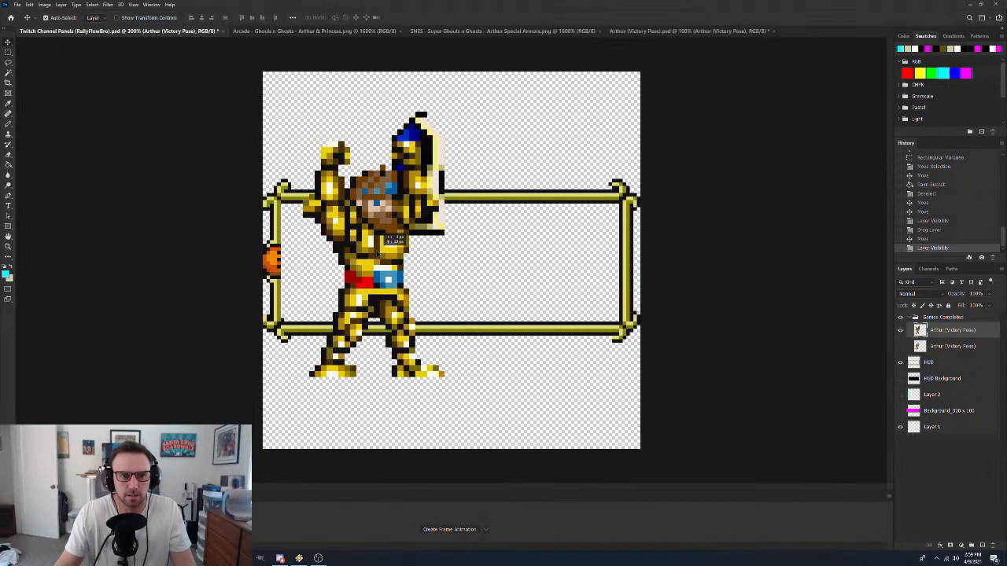
pyautogui.moveTo(377, 255); pyautogui.dragTo(377, 254)
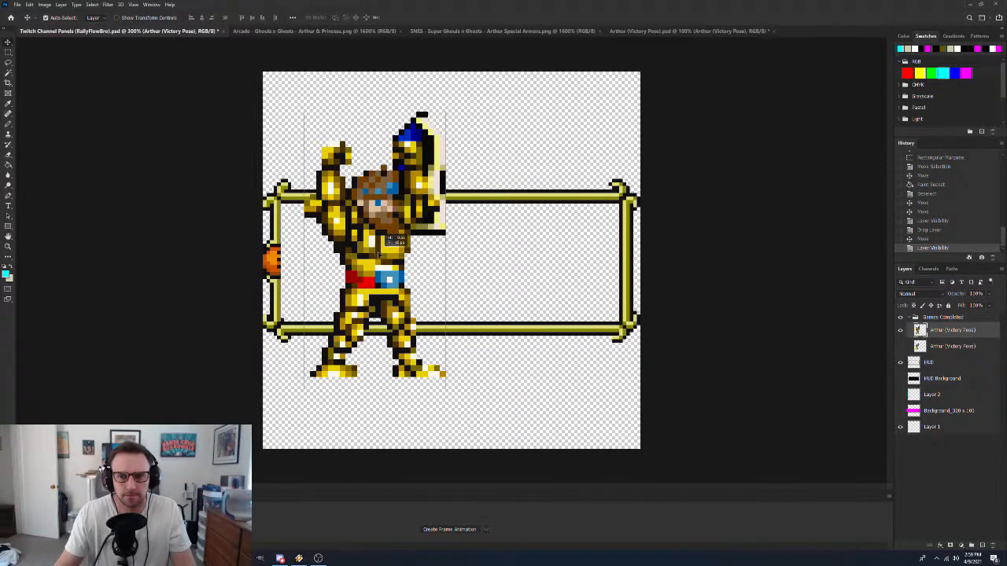
# Show the Layer 2 spacer, set the larger Arthur sprite against its right edge and centre it vertically on the canvas, and hide the spacer
pyautogui.click(901, 394)
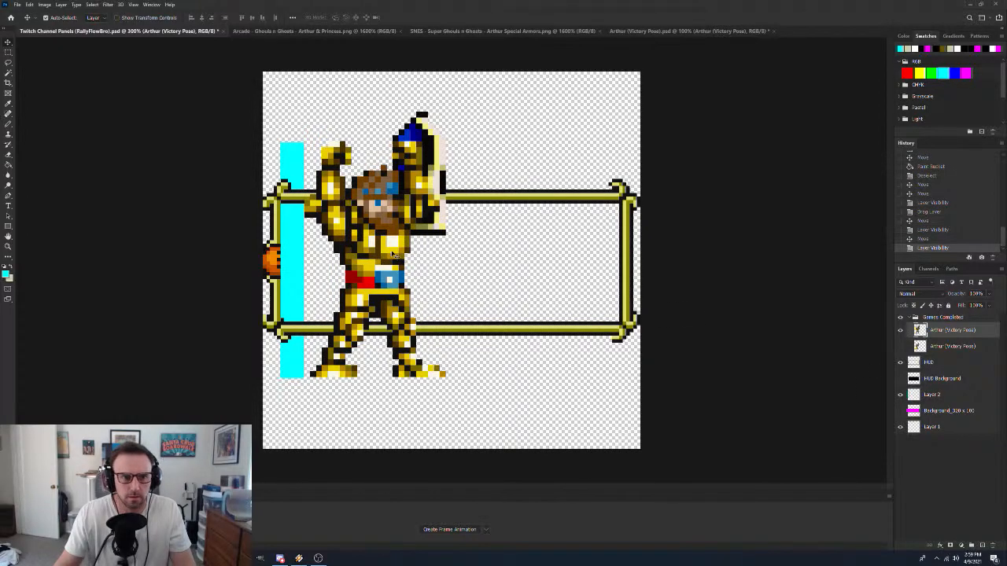
pyautogui.moveTo(397, 250); pyautogui.dragTo(389, 260)
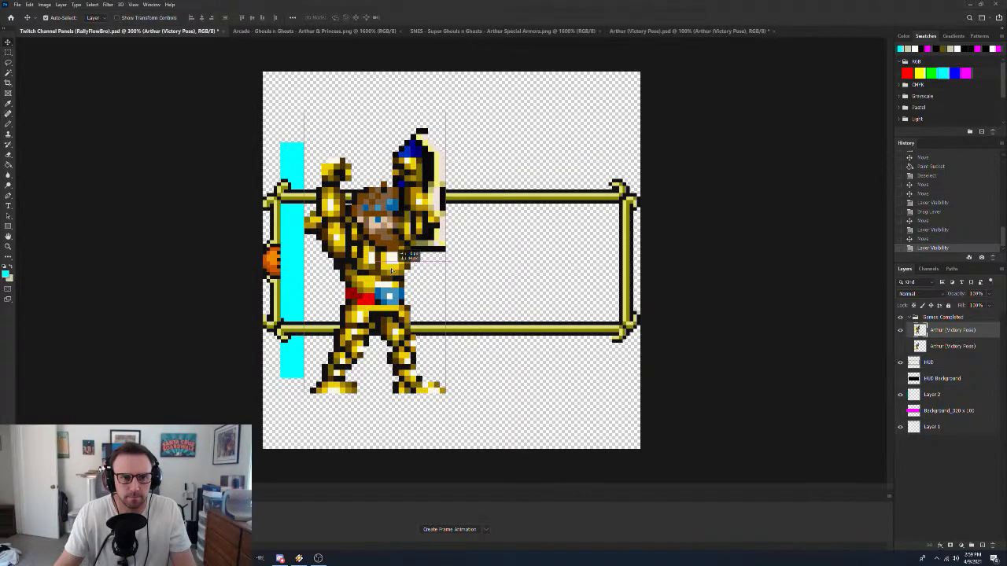
pyautogui.moveTo(393, 265)
pyautogui.mouseDown()
pyautogui.moveTo(389, 241)
pyautogui.moveTo(392, 267)
pyautogui.mouseUp()
pyautogui.click(900, 396)
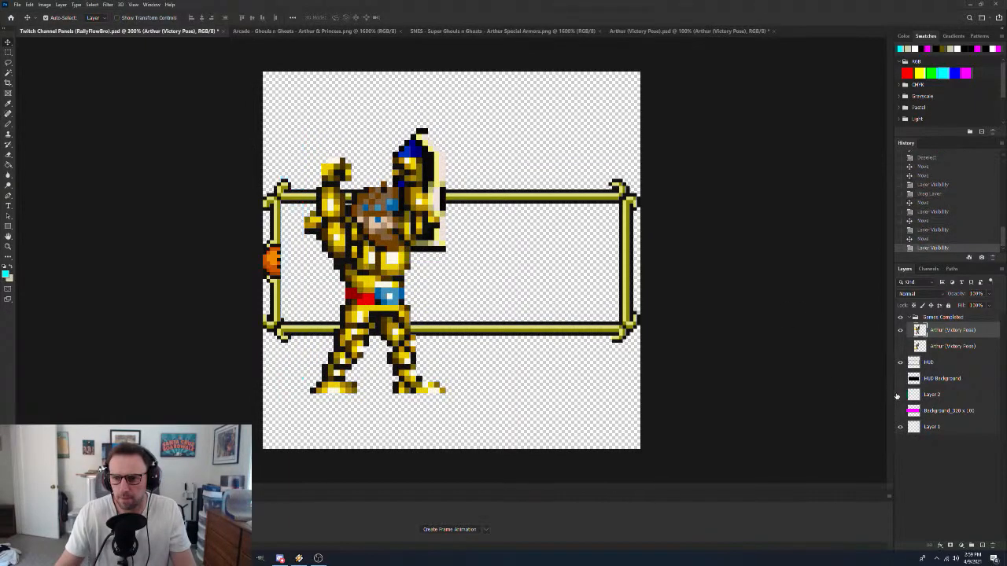
pyautogui.moveTo(383, 244)
pyautogui.mouseDown()
pyautogui.moveTo(384, 262)
pyautogui.moveTo(467, 258)
pyautogui.moveTo(368, 261)
pyautogui.moveTo(382, 260)
pyautogui.mouseUp()
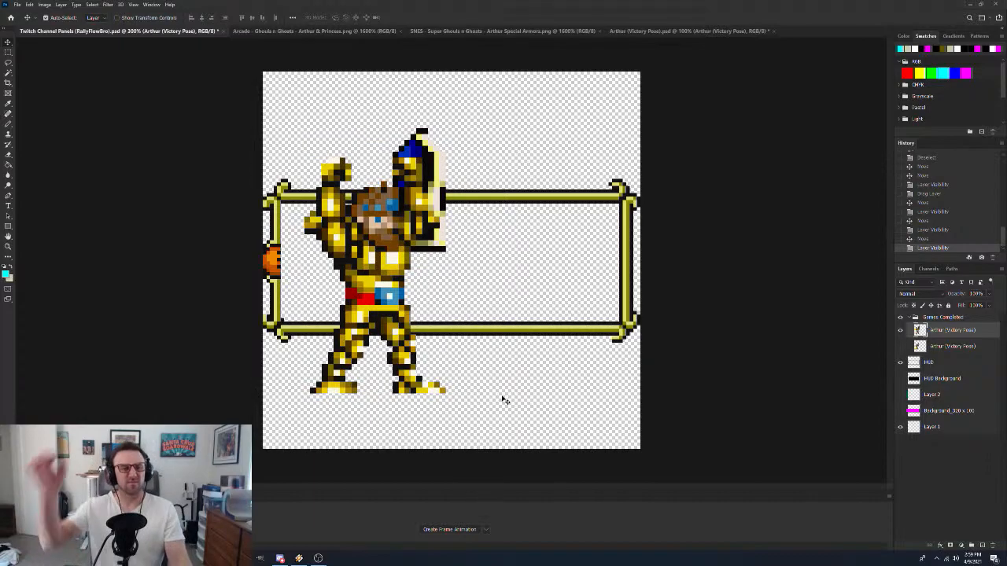
# Delete the larger 500 percent Arthur layer after checking the panel at 100%, and show the smaller Arthur layer again
pyautogui.press('z')
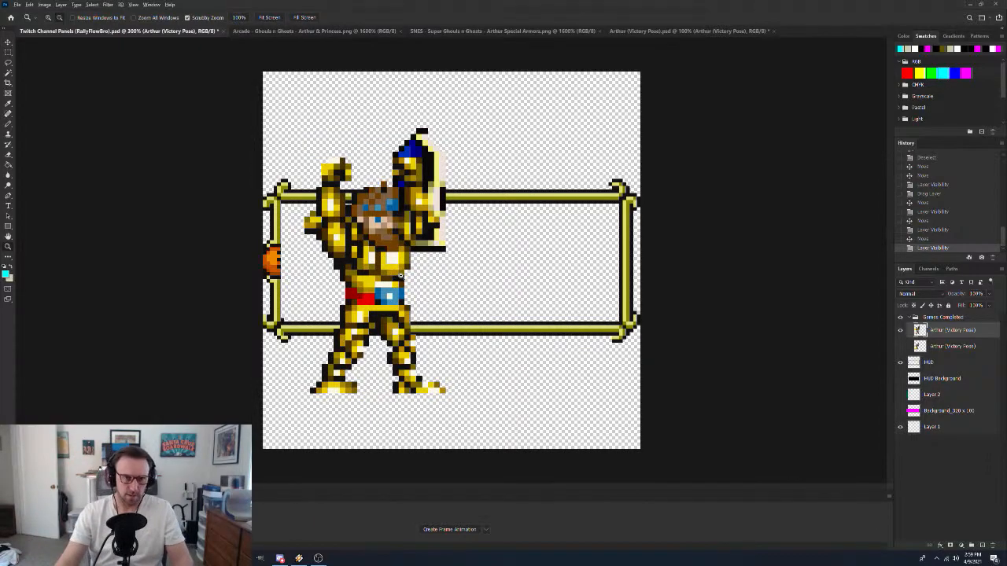
pyautogui.keyDown('alt'); pyautogui.click(400, 276); pyautogui.keyUp('alt')
pyautogui.keyDown('alt'); pyautogui.click(400, 276); pyautogui.keyUp('alt')
pyautogui.keyDown('alt'); pyautogui.click(400, 276); pyautogui.keyUp('alt')
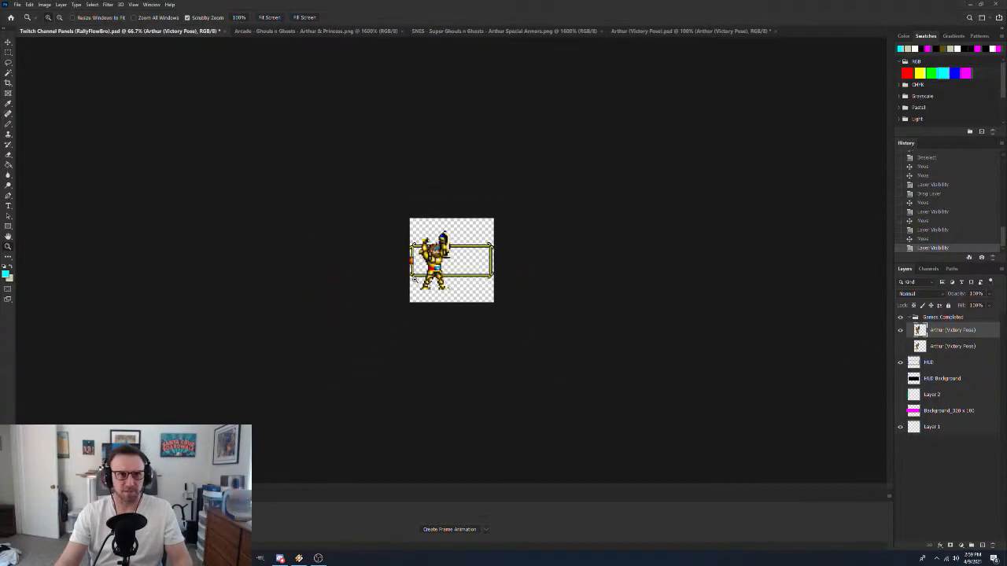
pyautogui.click(422, 269)
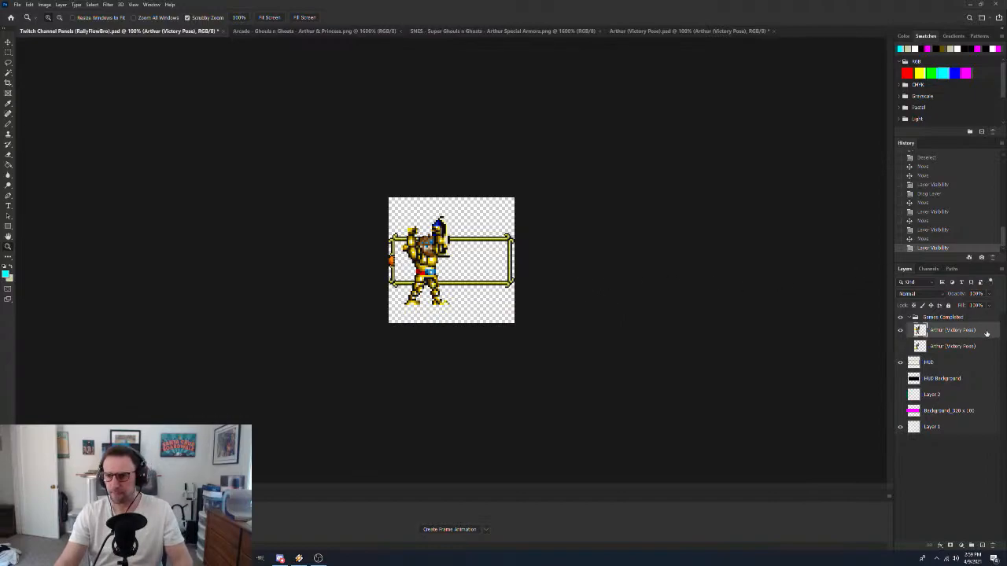
pyautogui.rightClick(984, 333)
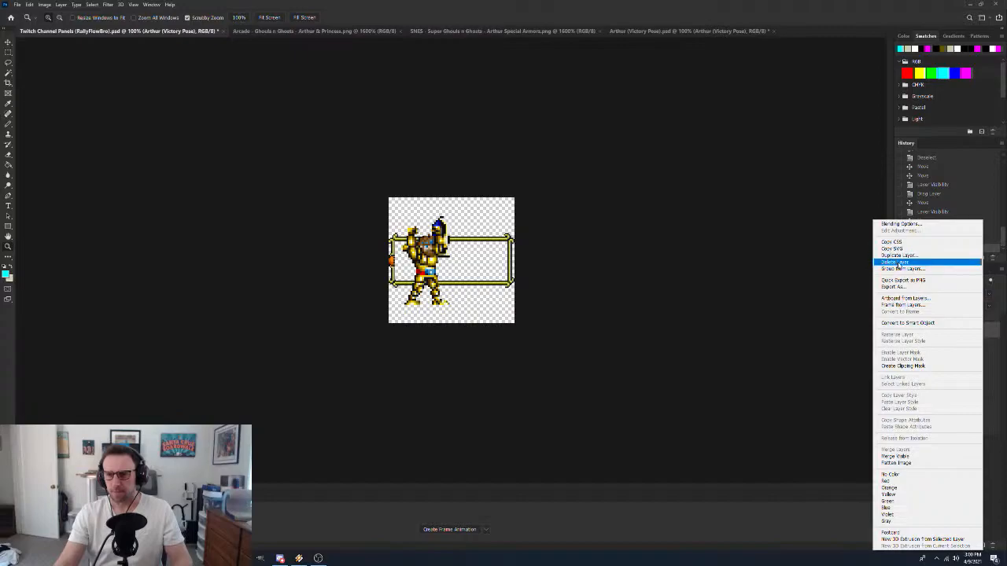
pyautogui.click(899, 263)
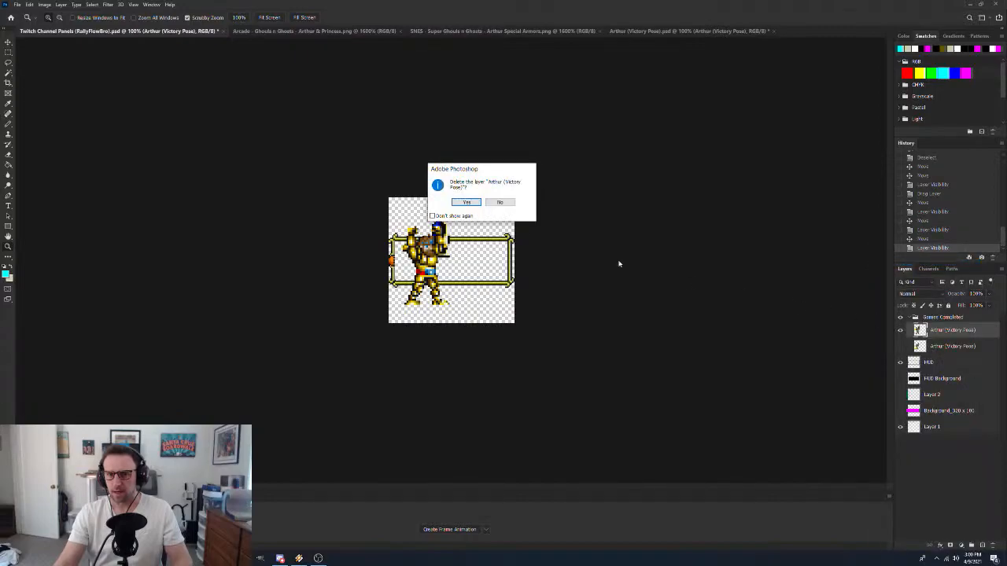
pyautogui.click(457, 205)
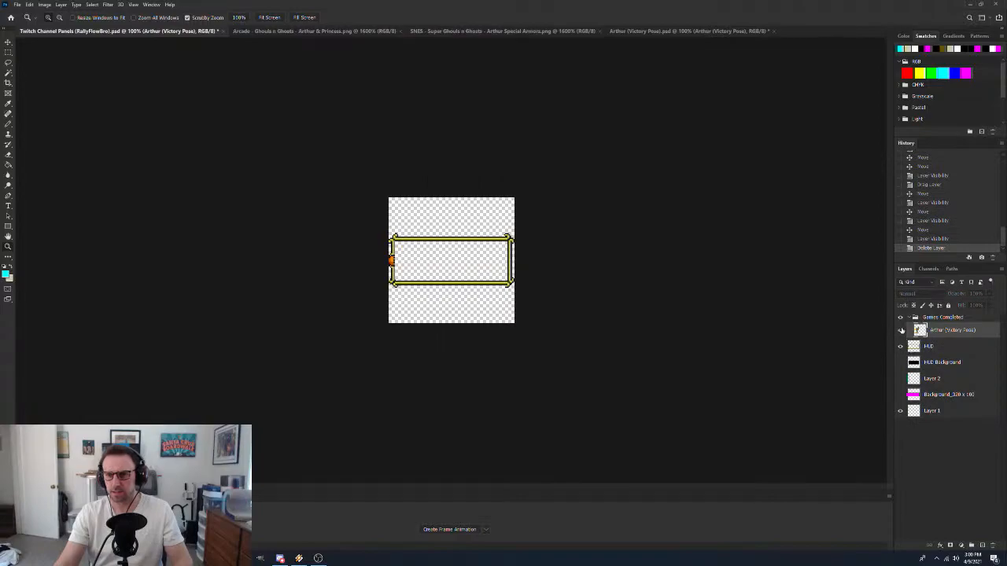
pyautogui.click(900, 330)
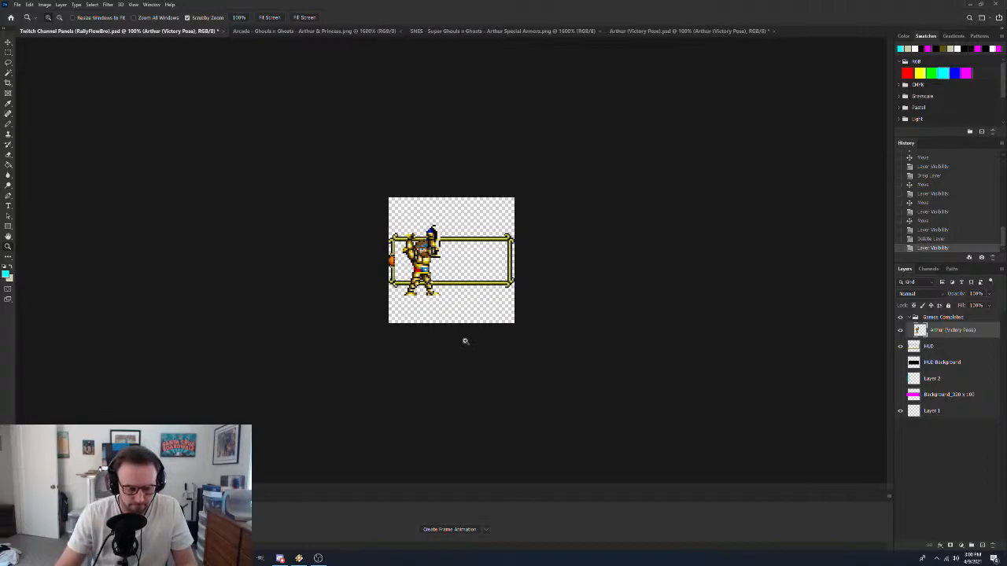
# Move the smaller Arthur sprite up and slightly left so that the feet overlap the HUD frame's lower border
pyautogui.press('v')
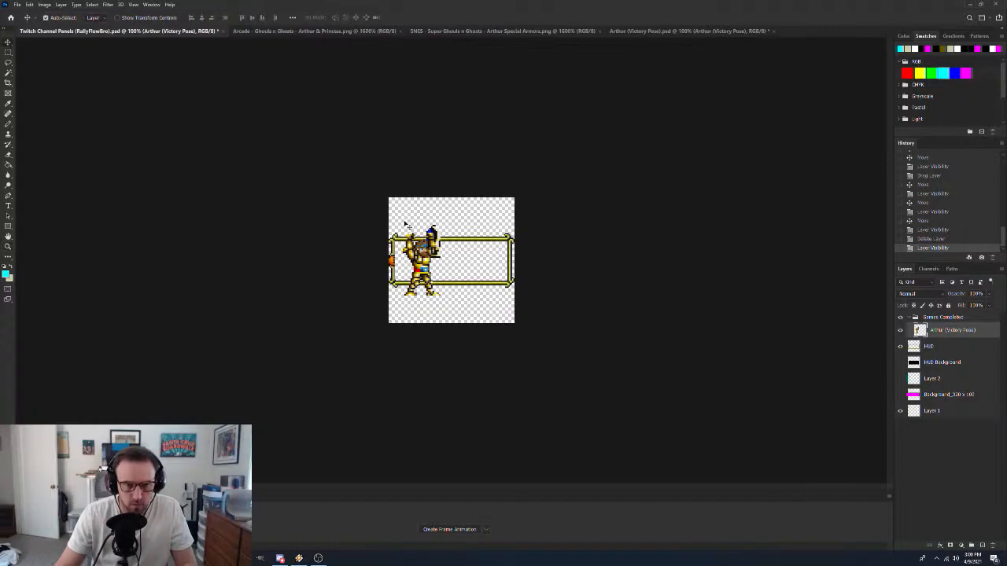
pyautogui.moveTo(428, 274); pyautogui.dragTo(429, 245)
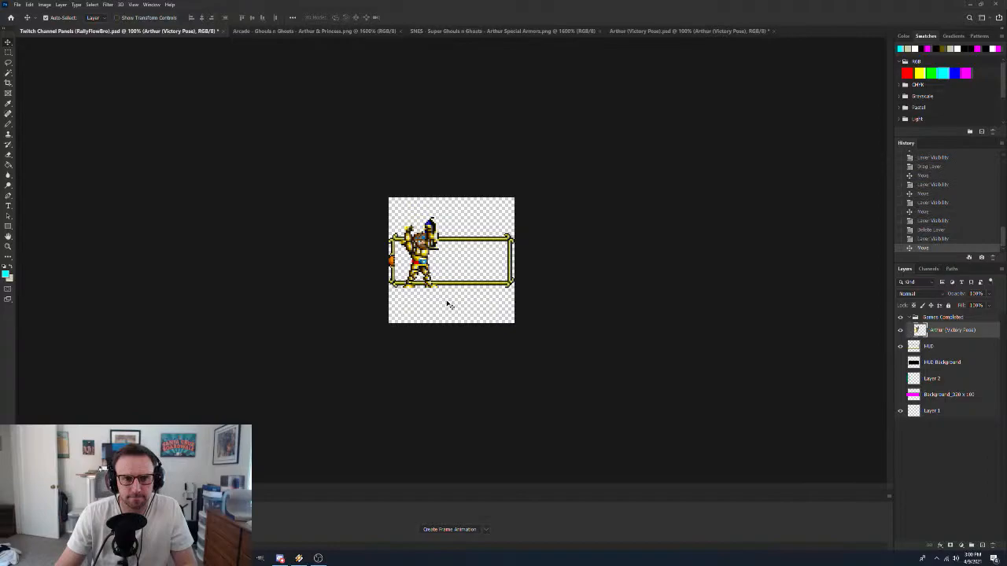
pyautogui.press('z')
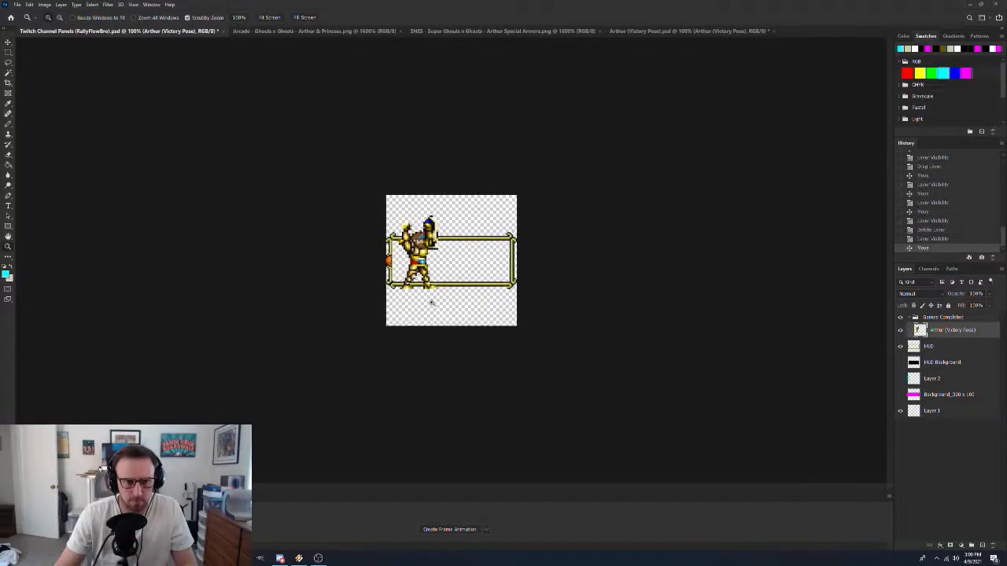
pyautogui.click(433, 307)
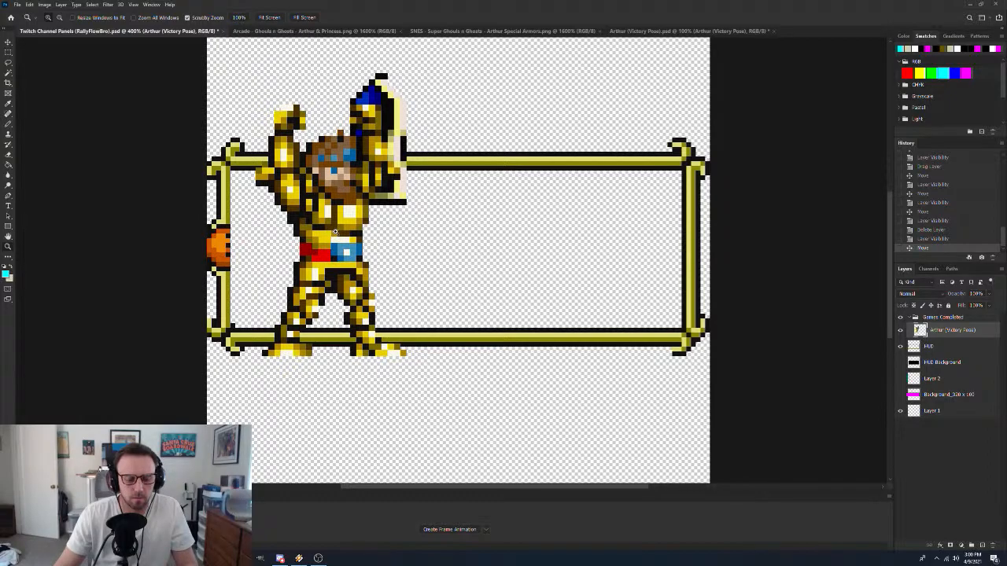
pyautogui.keyDown('alt'); pyautogui.click(336, 231); pyautogui.keyUp('alt')
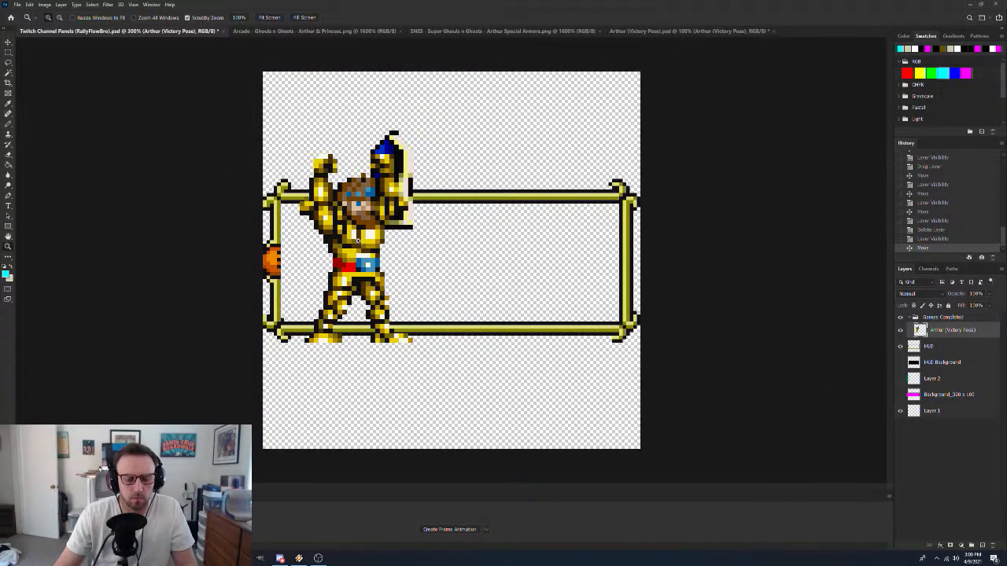
pyautogui.press('v')
pyautogui.moveTo(363, 249); pyautogui.dragTo(352, 233)
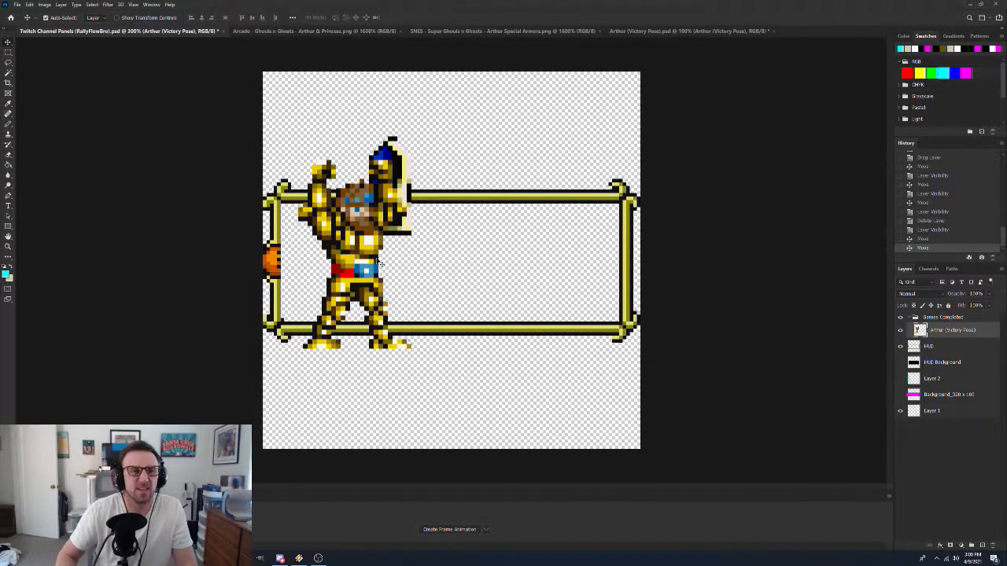
# Delete Layer 2 with the cyan bar and add a new empty layer above the magenta background layer
pyautogui.click(959, 380)
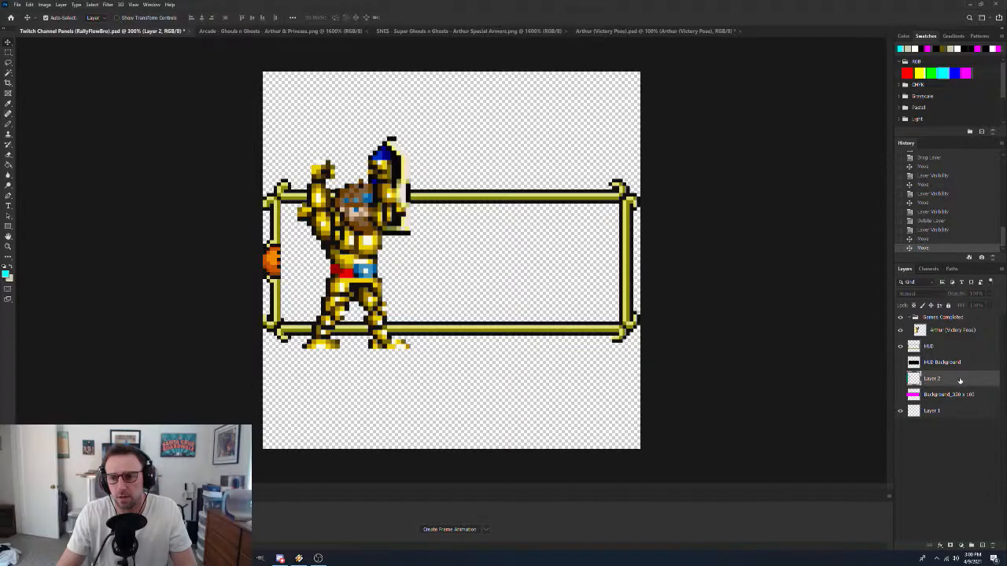
pyautogui.rightClick(959, 380)
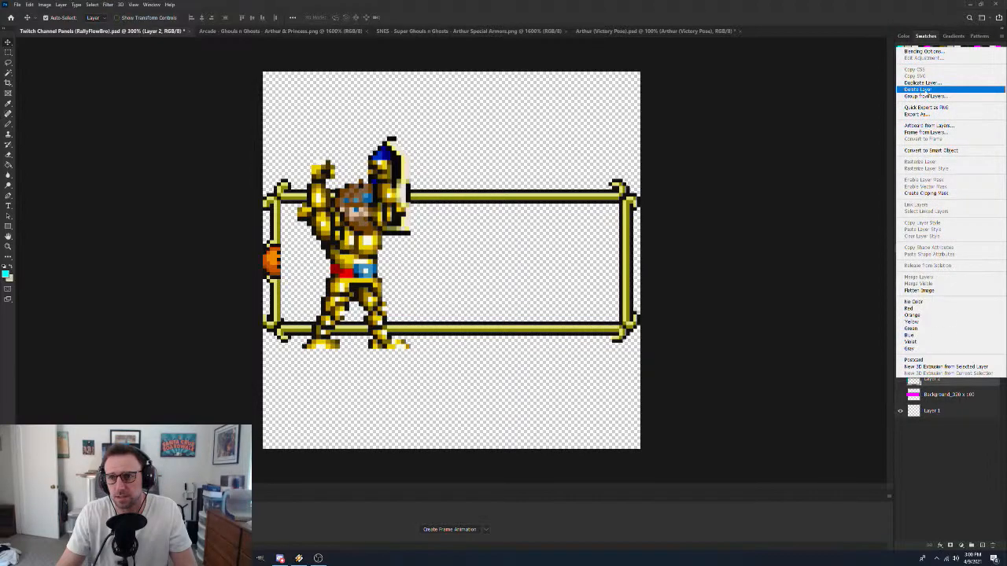
pyautogui.click(917, 90)
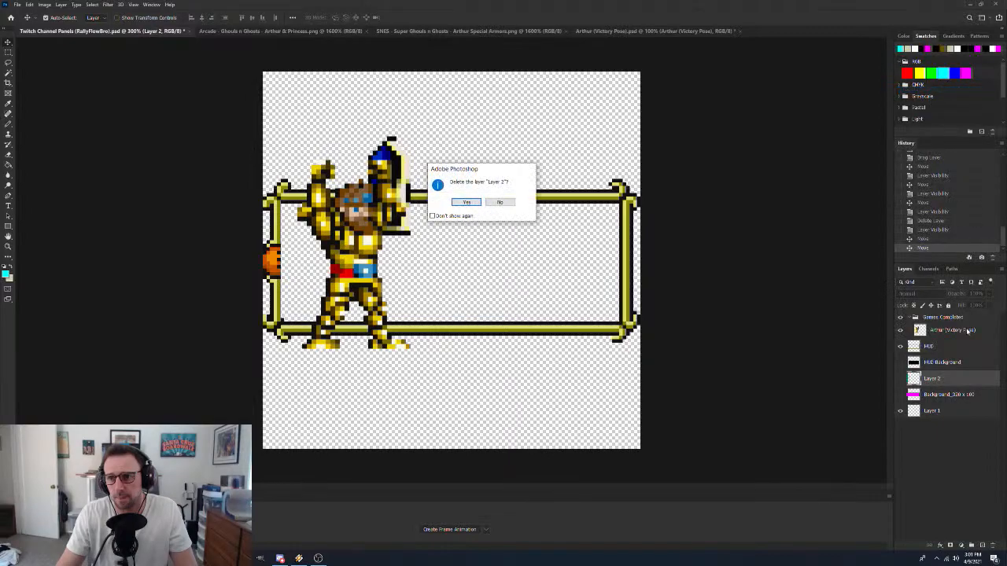
pyautogui.click(467, 203)
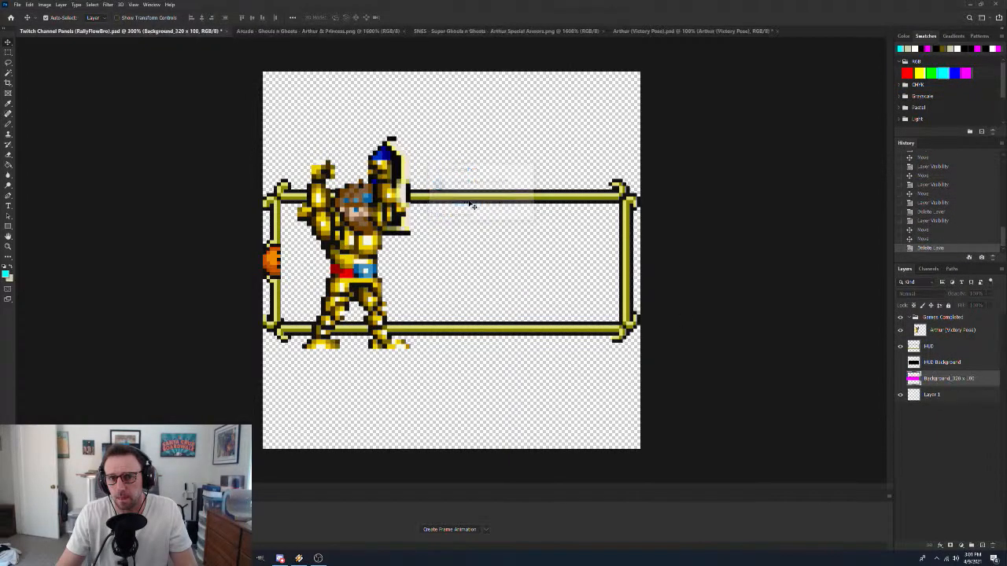
pyautogui.click(983, 546)
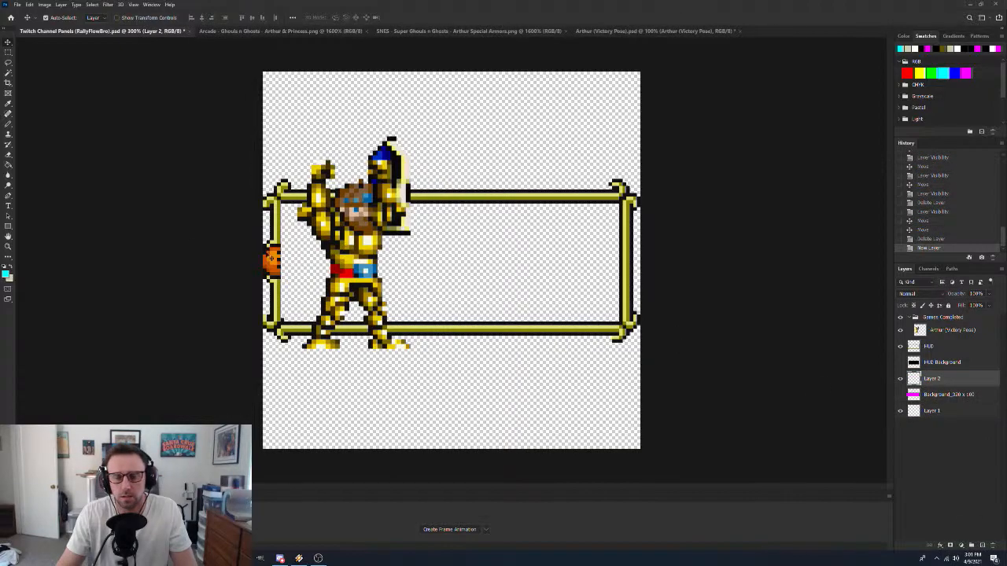
# Make a fixed-size rectangular selection 10 px wide and 320 px high, spanning the canvas height against the inside of the frame's left side
pyautogui.click(8, 52)
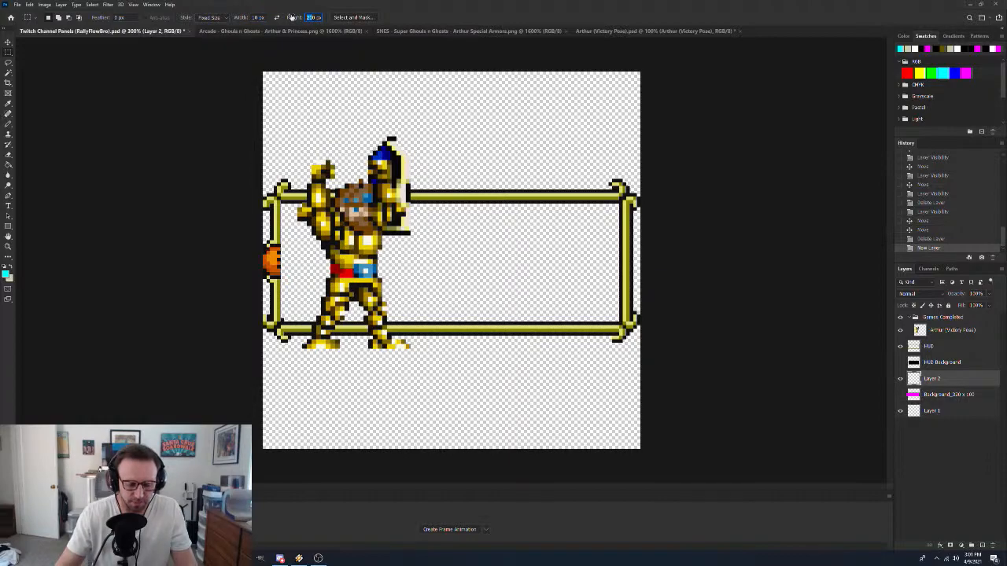
pyautogui.write('320')
pyautogui.moveTo(295, 106); pyautogui.dragTo(307, 135)
pyautogui.moveTo(304, 132); pyautogui.dragTo(299, 132)
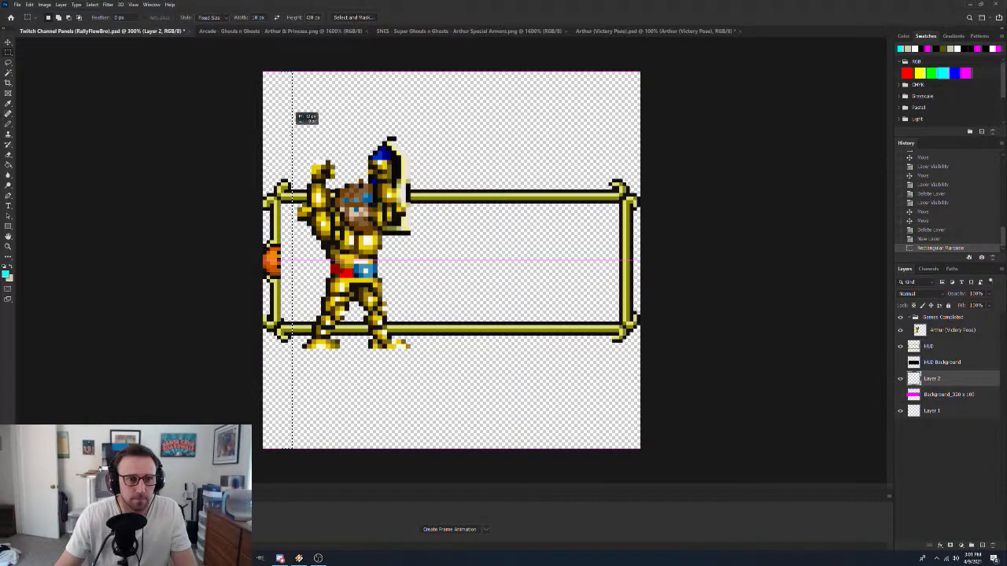
pyautogui.moveTo(293, 132); pyautogui.dragTo(294, 132)
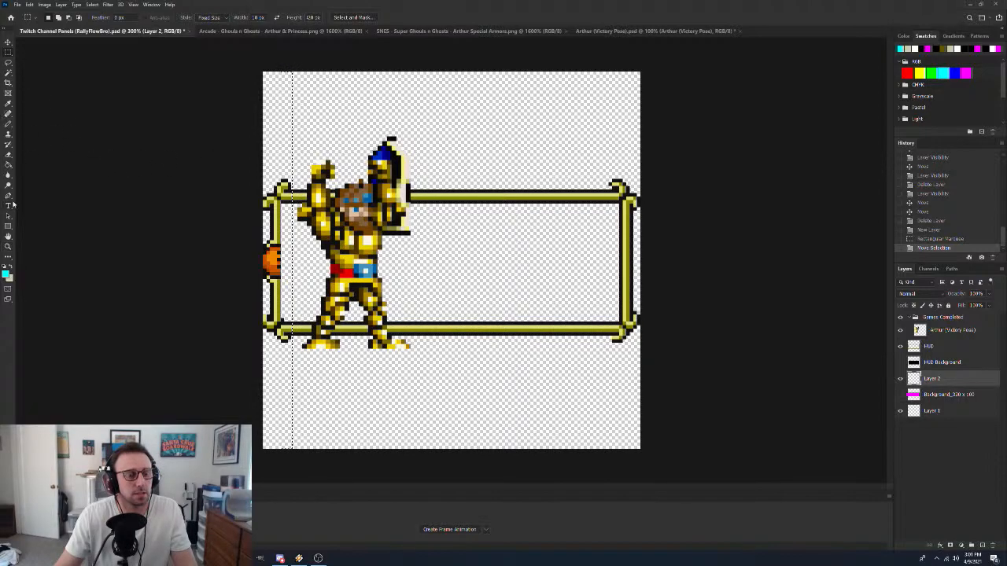
# Fill the 10 px wide selection on Layer 2 with cyan using the Paint Bucket and deselect
pyautogui.press('g')
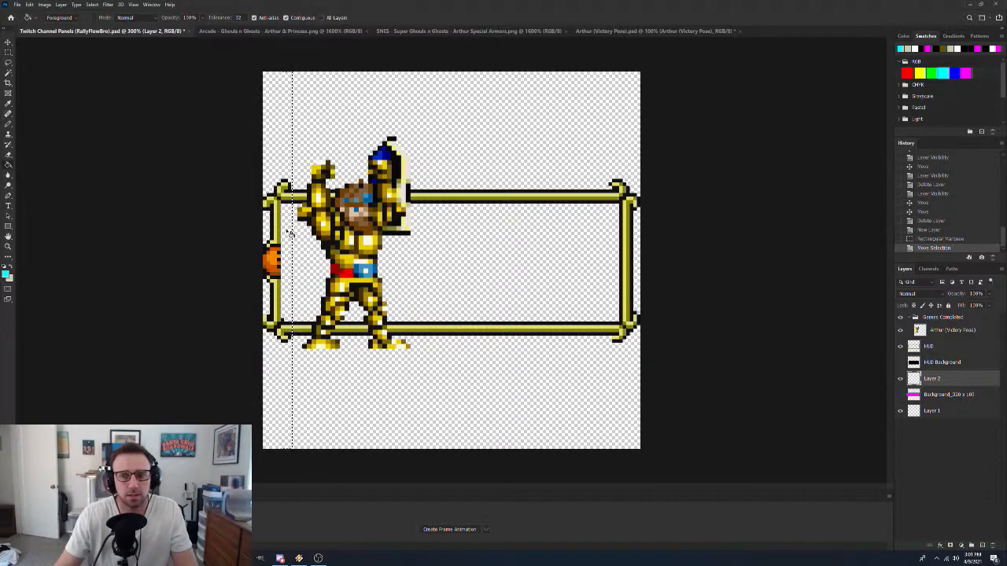
pyautogui.click(292, 234)
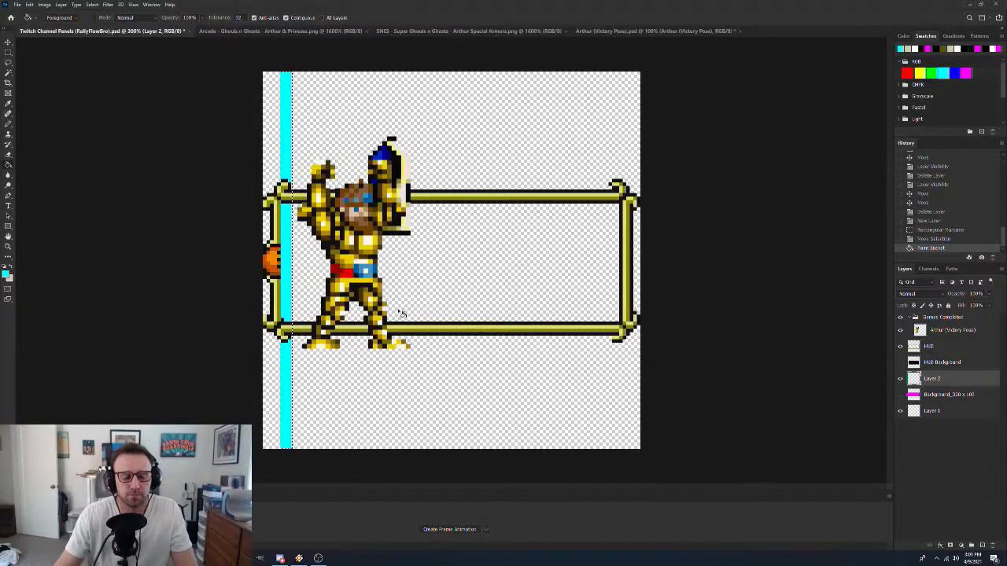
pyautogui.hotkey('ctrl', 'd')
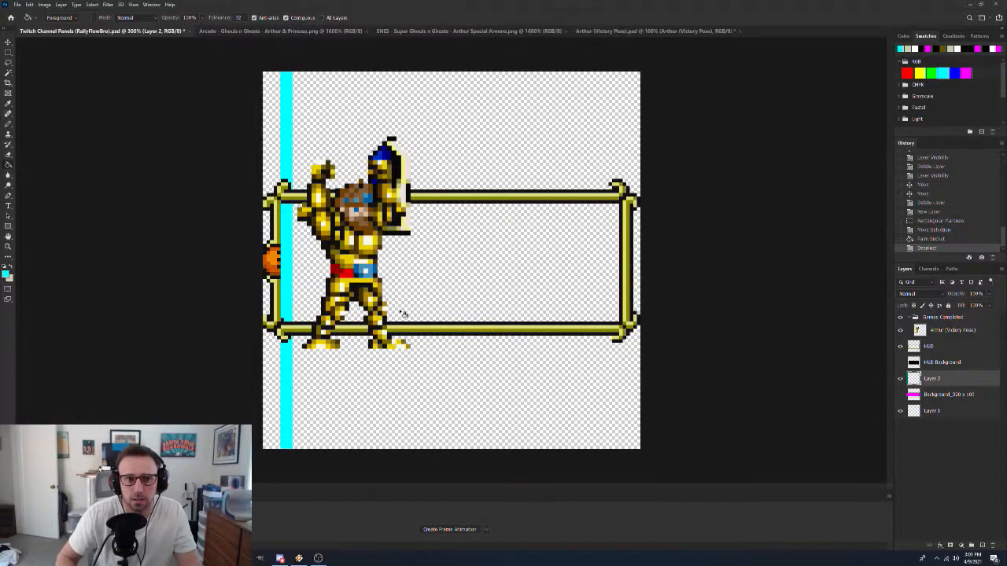
# Try small sideways nudges of the cyan spacer bar against the inside of the frame's left side
pyautogui.press('v')
pyautogui.press('Right')
pyautogui.press('Right')
pyautogui.press('Right')
pyautogui.press('Left')
pyautogui.press('Left')
pyautogui.press('Left')
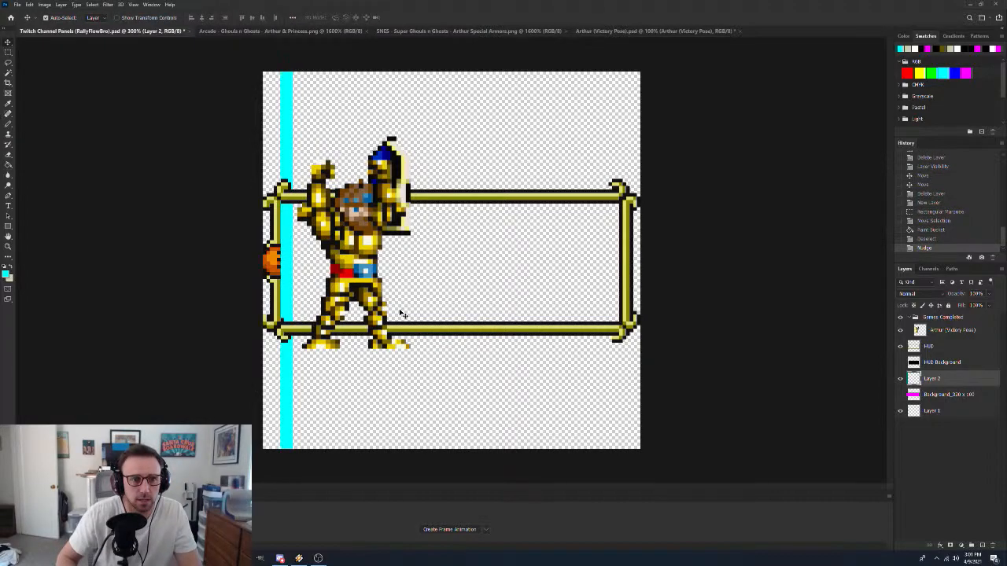
pyautogui.press('Right')
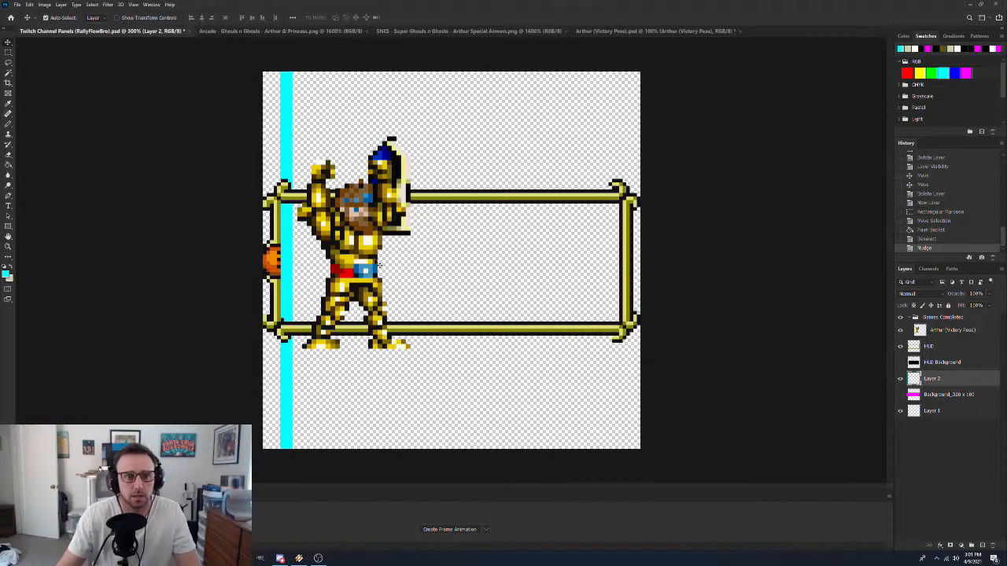
# Nudge the Arthur sprite left until its raised arm meets the cyan spacer bar's right edge
pyautogui.click(376, 263)
pyautogui.press('Left')
pyautogui.press('Left')
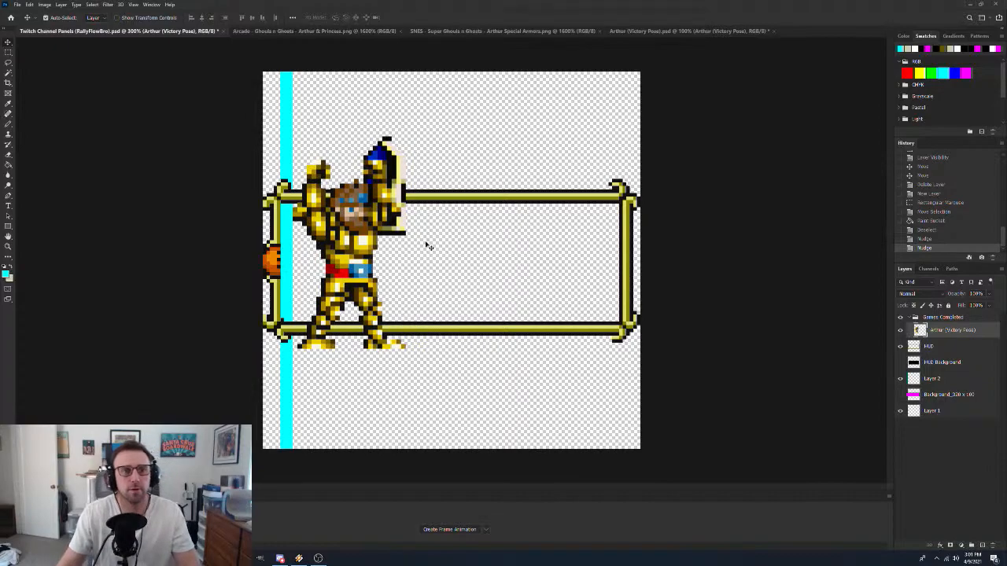
# Rename Layer 2 as Left Spacing and hide it
pyautogui.doubleClick(930, 378)
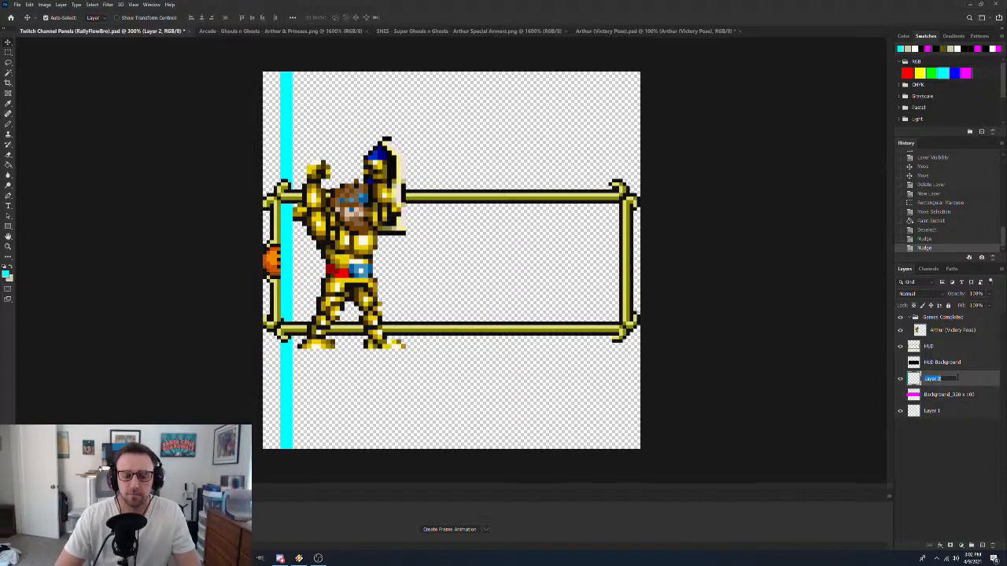
pyautogui.write('Spac')
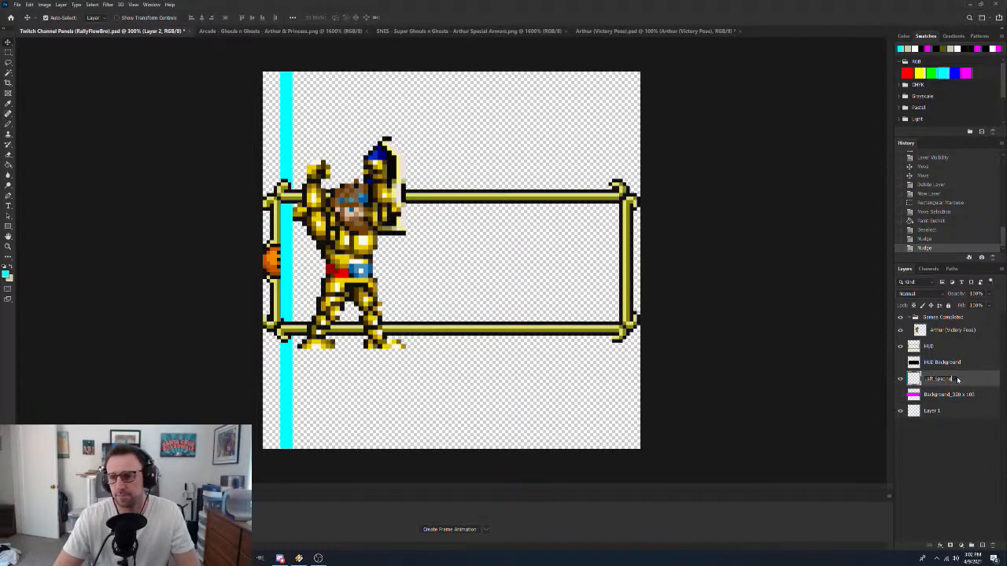
pyautogui.press('Return')
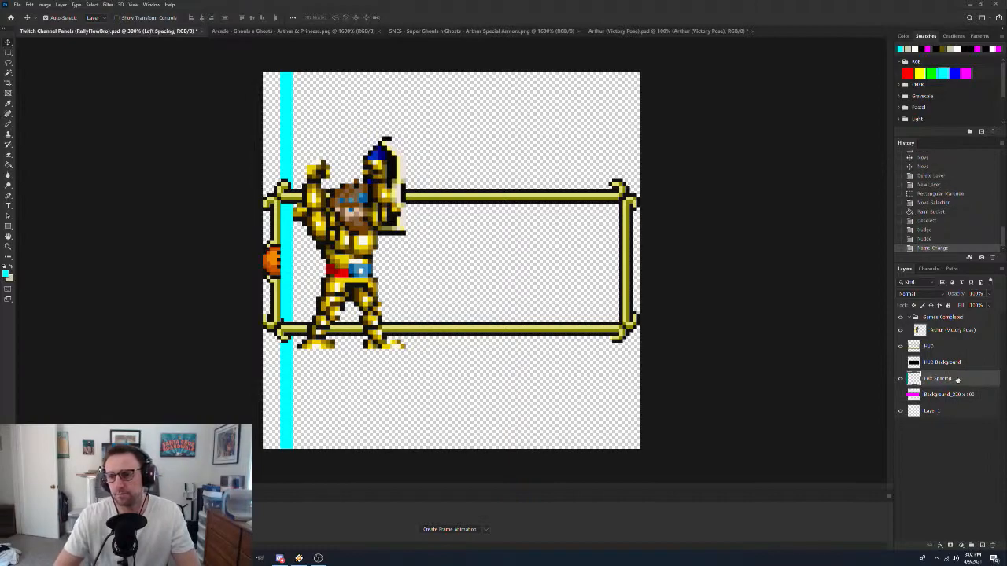
pyautogui.click(901, 380)
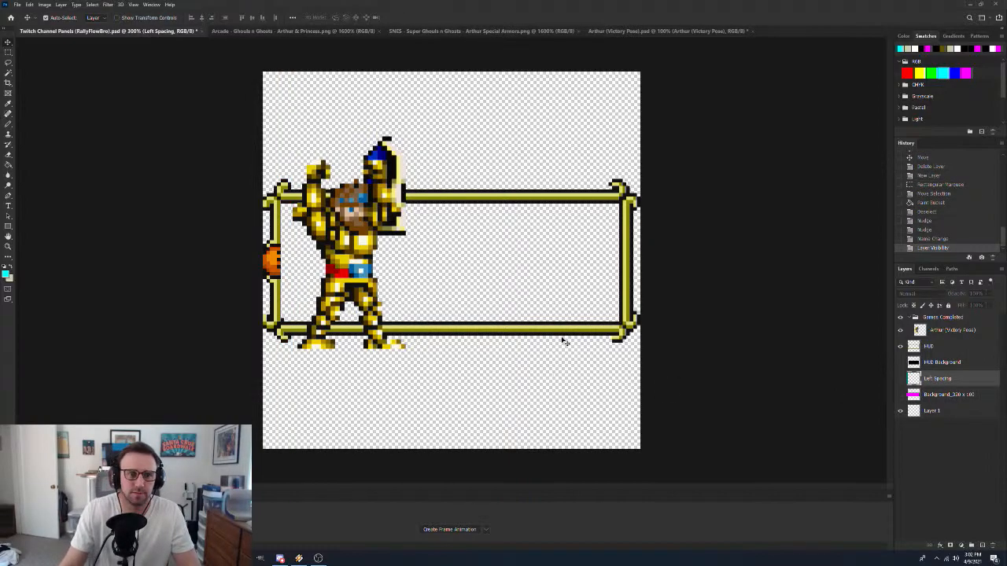
# Preview the panel with the HUD Background layer shown, hide that layer again, and save the document
pyautogui.click(901, 362)
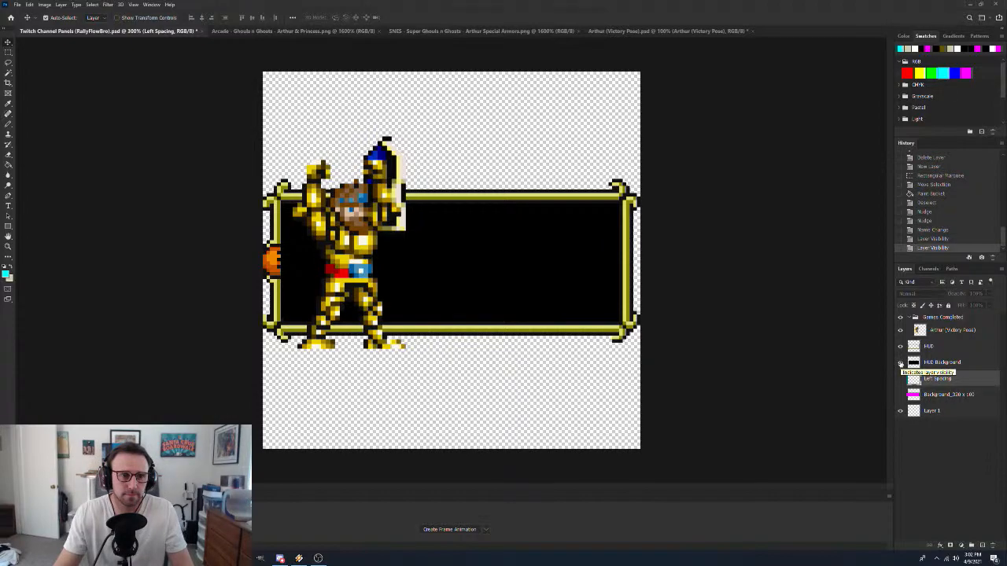
pyautogui.click(901, 362)
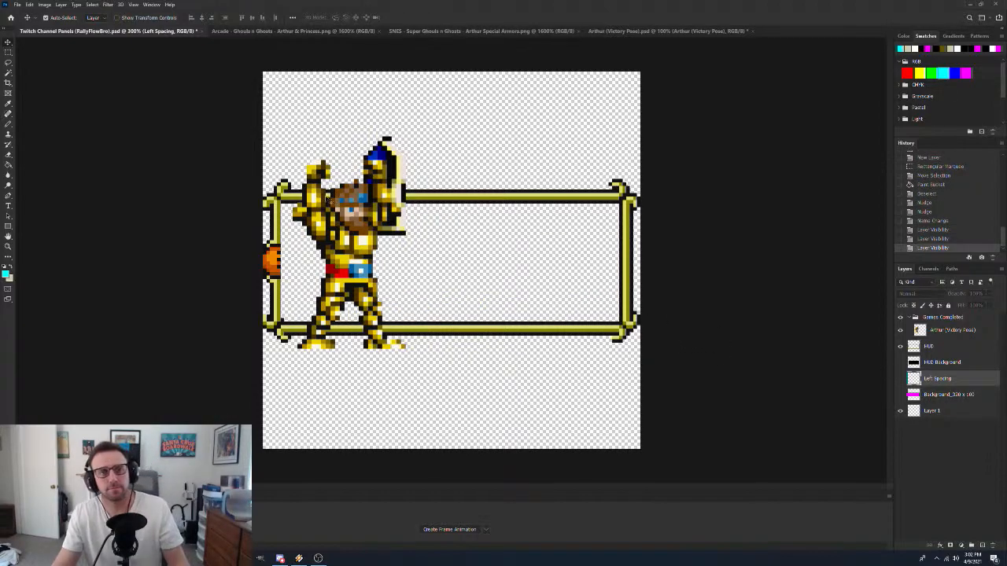
pyautogui.hotkey('ctrl', 's')
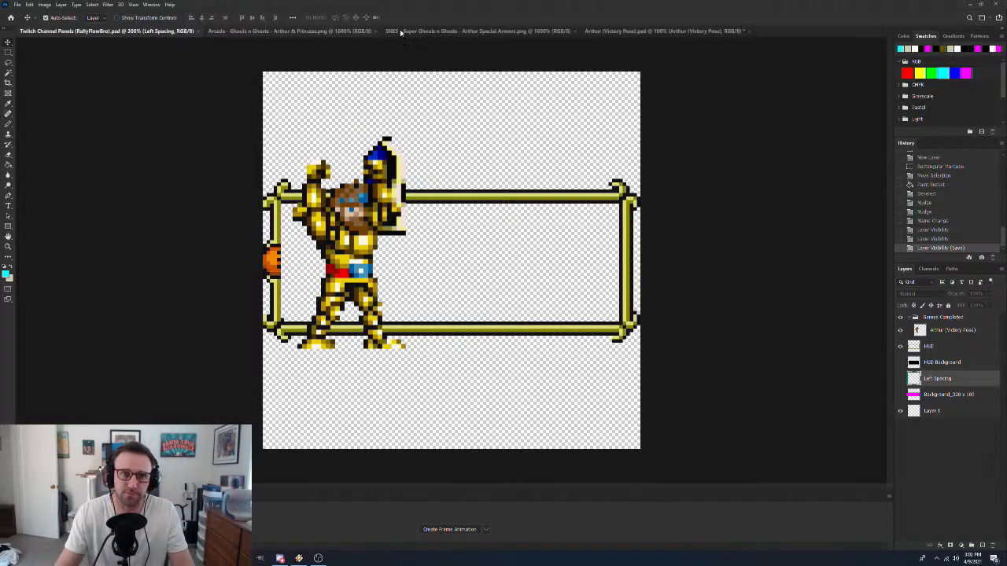
# Open Arcade - Ghouls n Ghosts - Font.png from the Arcade > Ghouls 'n Ghosts folder of the sprite sheets
pyautogui.click(17, 5)
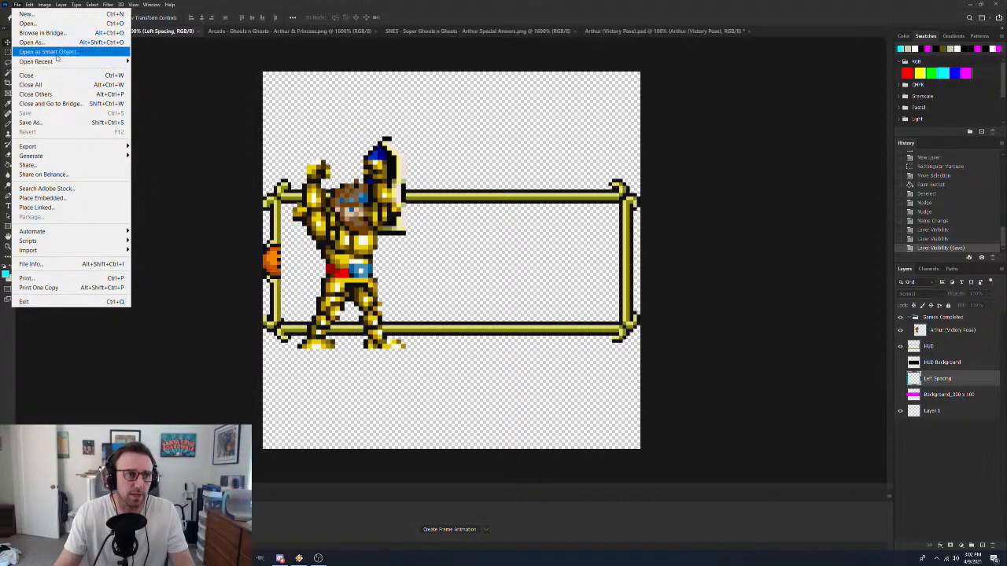
pyautogui.click(48, 25)
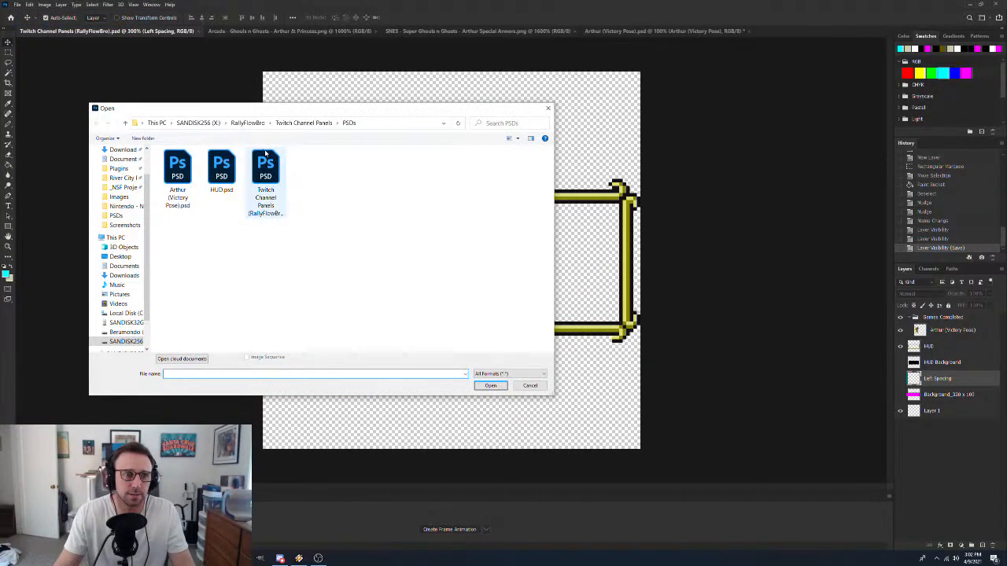
pyautogui.click(207, 123)
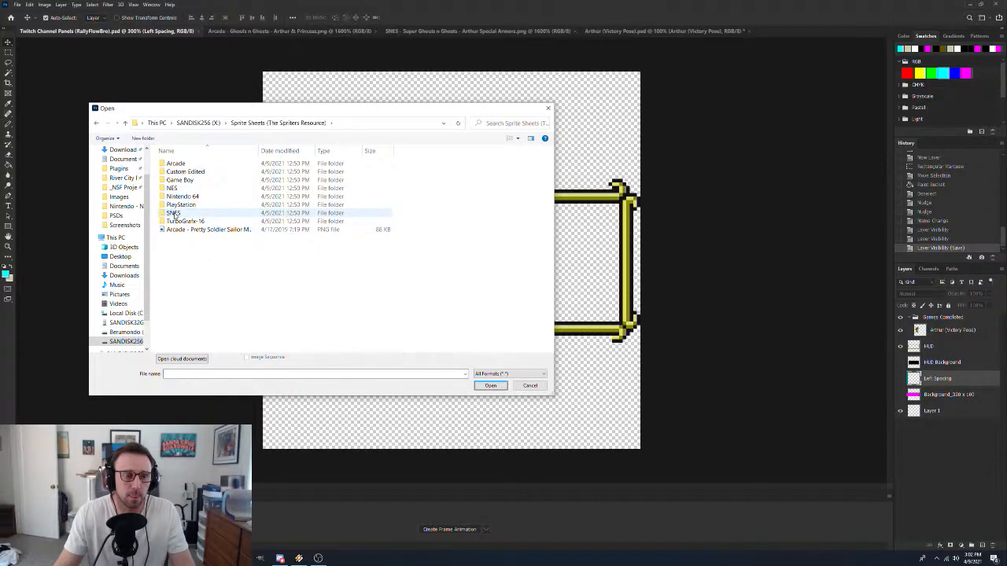
pyautogui.doubleClick(174, 164)
pyautogui.click(177, 173)
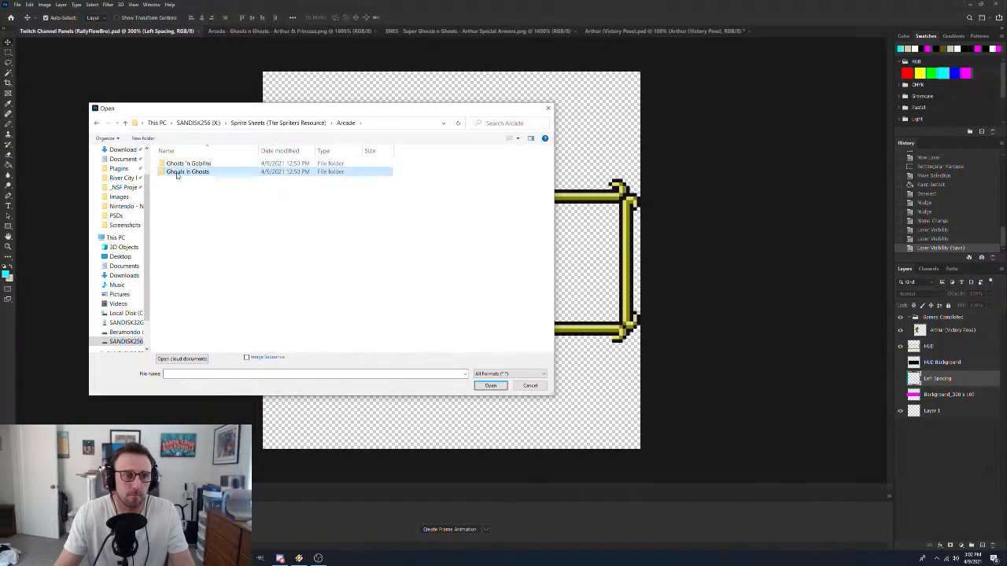
pyautogui.doubleClick(177, 173)
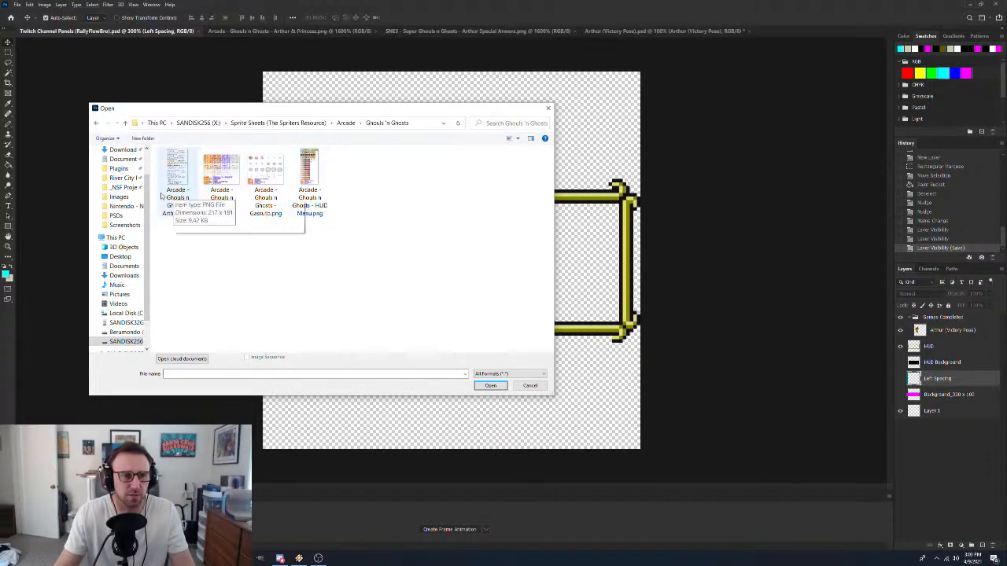
pyautogui.doubleClick(224, 192)
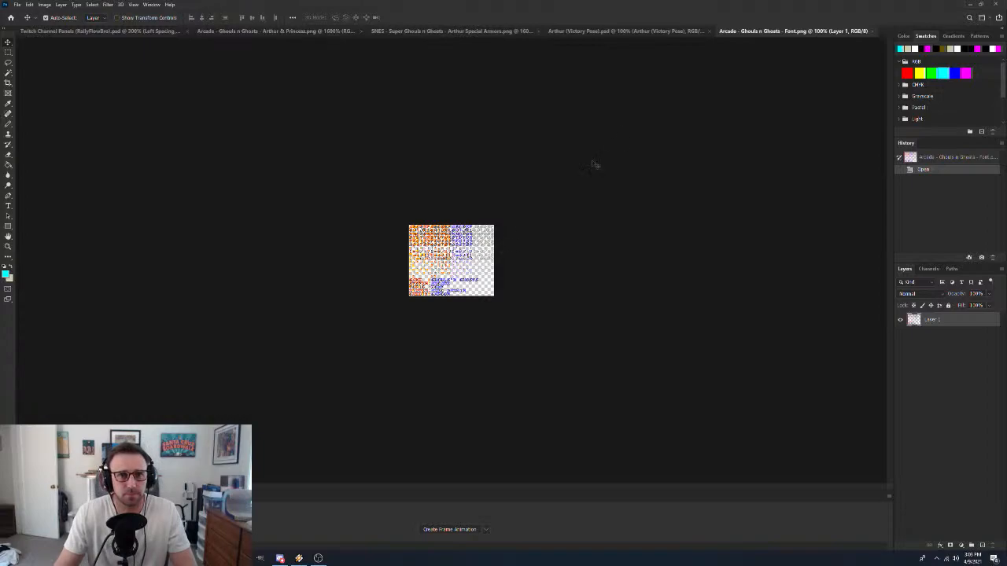
# Return Arthur (Victory Pose).psd to its saved Name Change history state and close the file
pyautogui.click(611, 31)
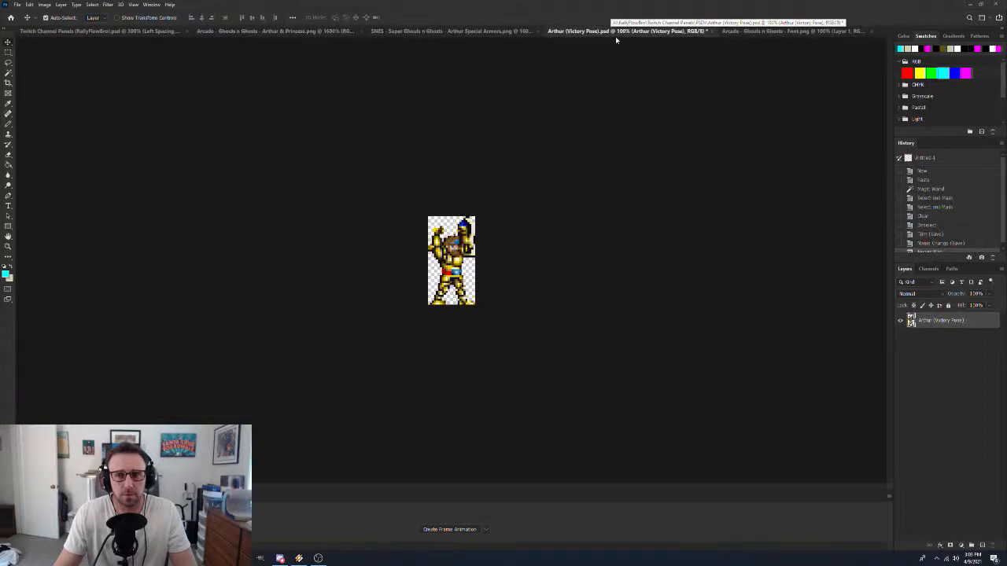
pyautogui.click(976, 244)
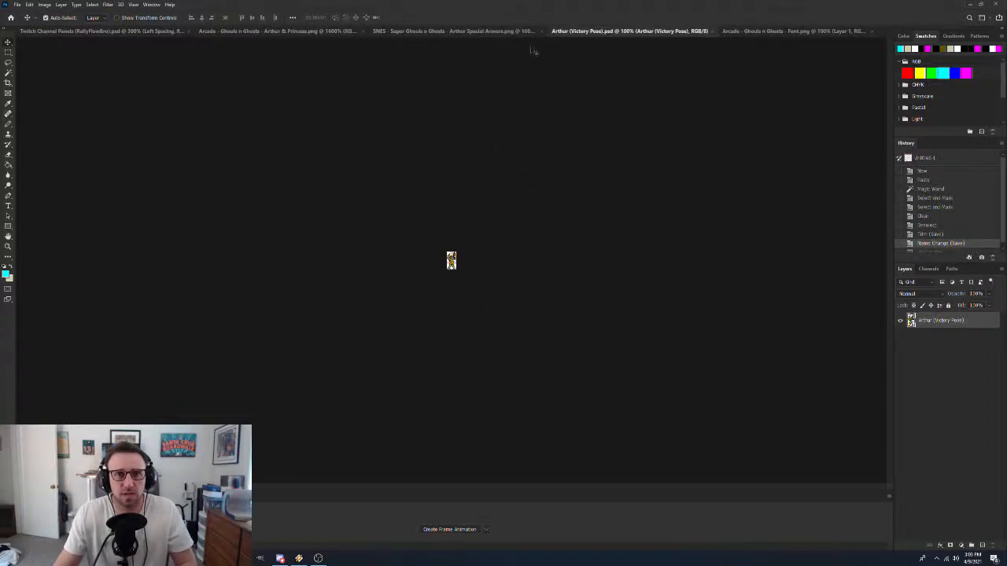
pyautogui.click(713, 31)
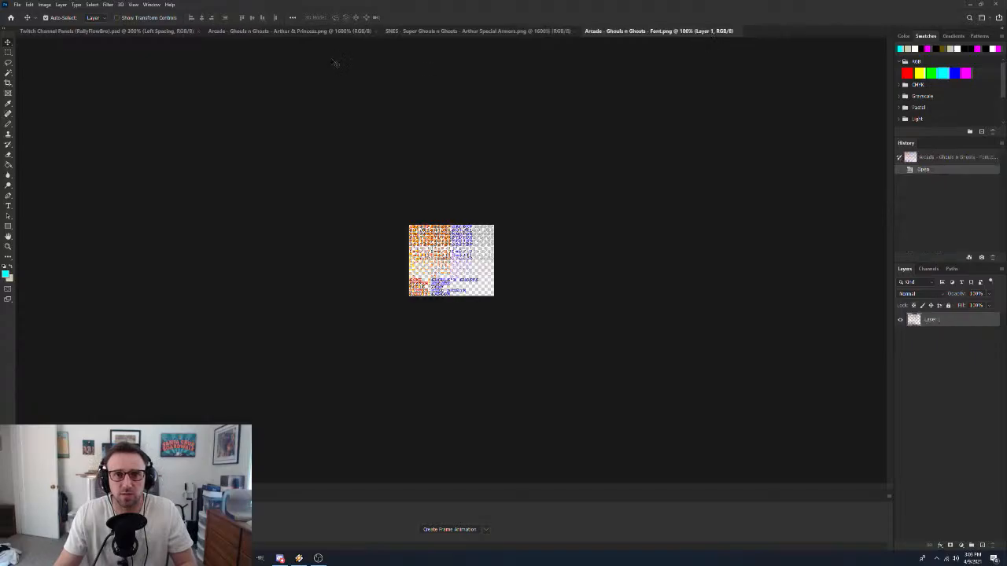
# Close the SNES Arthur Special Armors.png sheet and return to the Ghouls n Ghosts font sheet
pyautogui.click(461, 31)
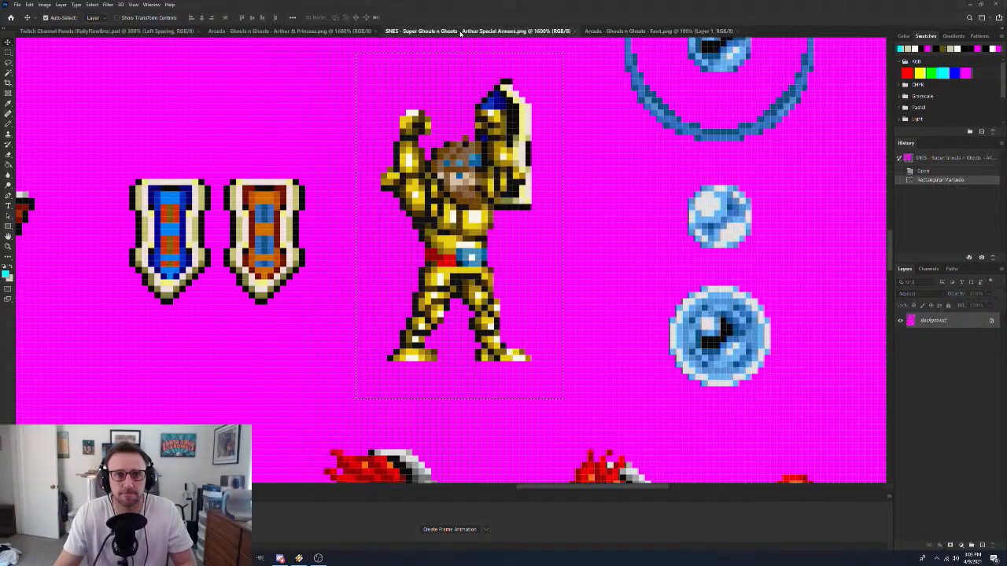
pyautogui.click(575, 32)
pyautogui.click(281, 31)
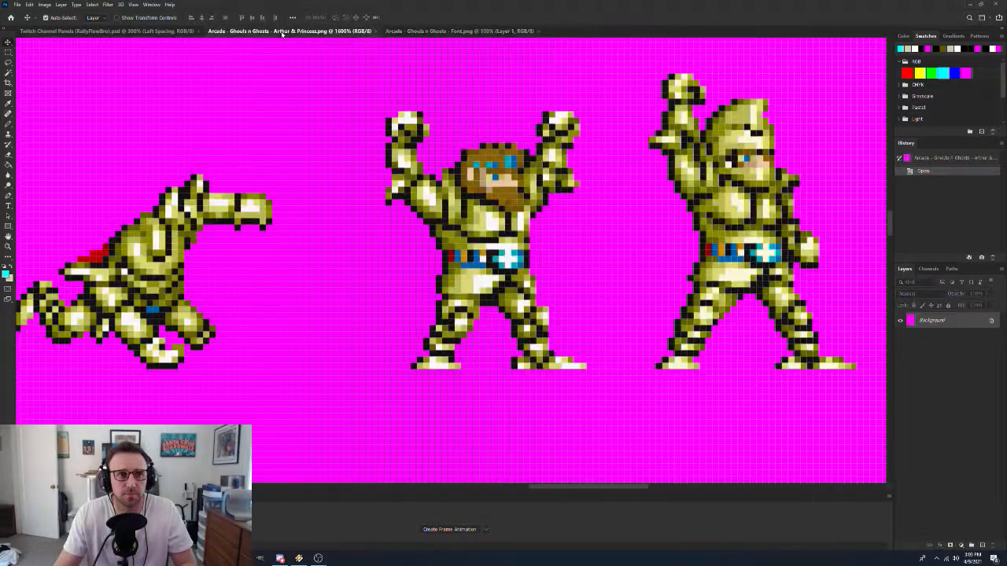
pyautogui.click(444, 33)
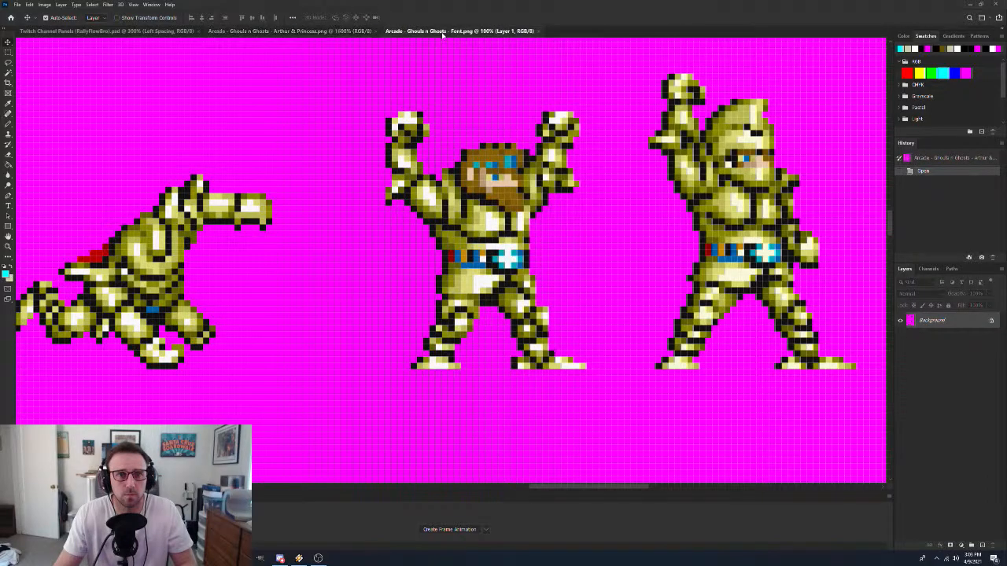
# Examine the font sheet's letters, digits and symbols in each colour variant at 1600% magnification
pyautogui.press('z')
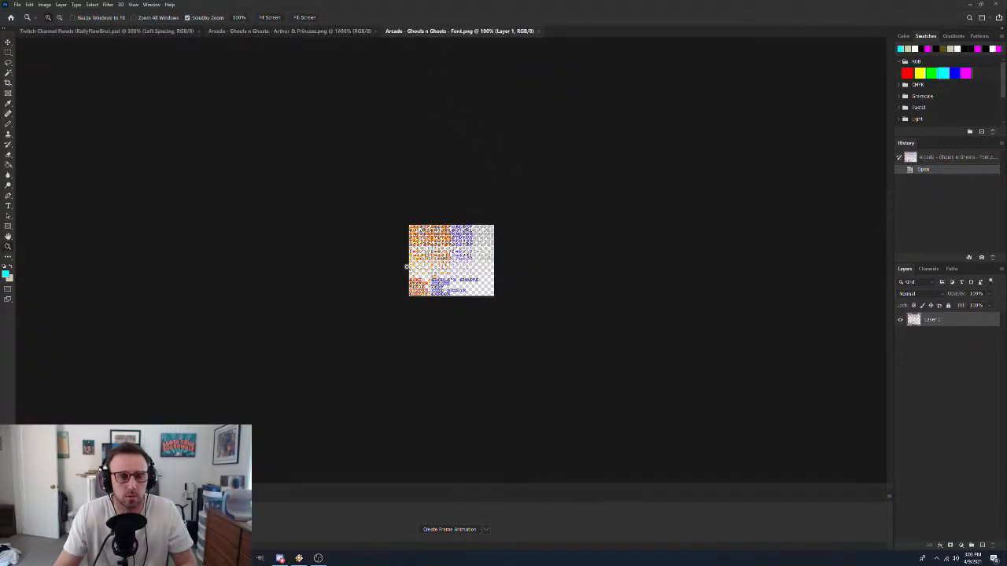
pyautogui.hotkey('ctrl', '+')
pyautogui.hotkey('ctrl', '+')
pyautogui.hotkey('ctrl', '+')
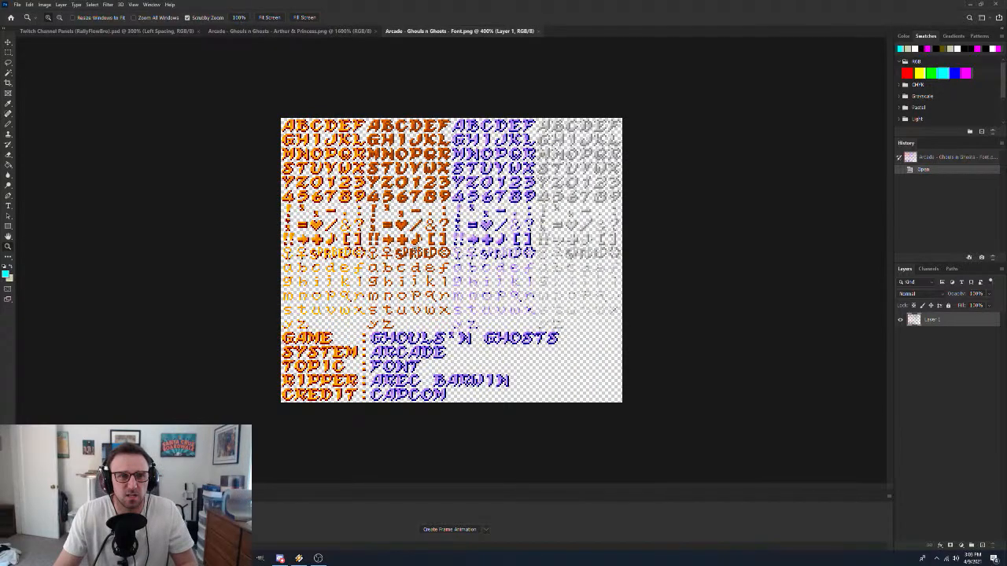
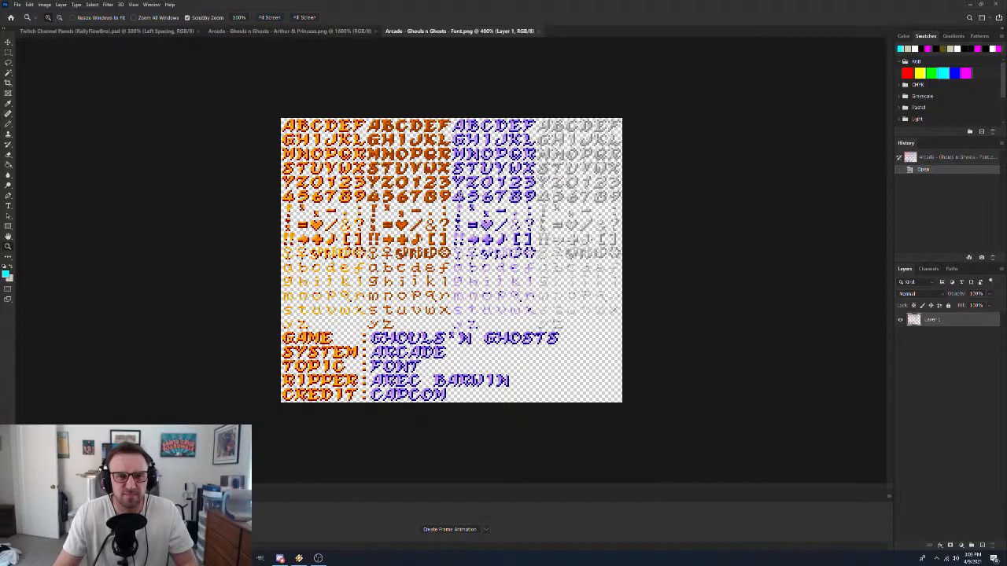
pyautogui.moveTo(464, 193); pyautogui.dragTo(487, 179)
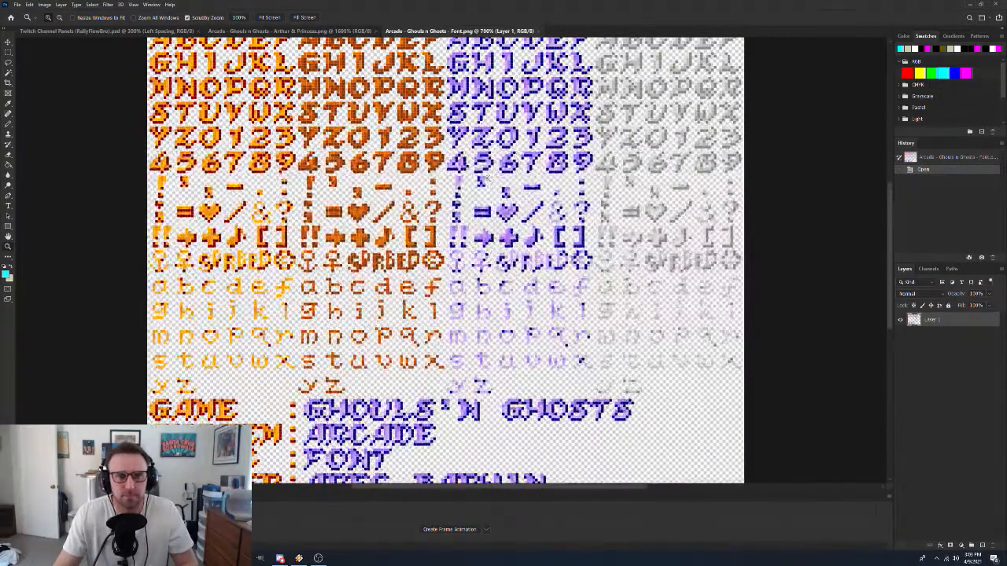
pyautogui.scroll(3, 461, 162)
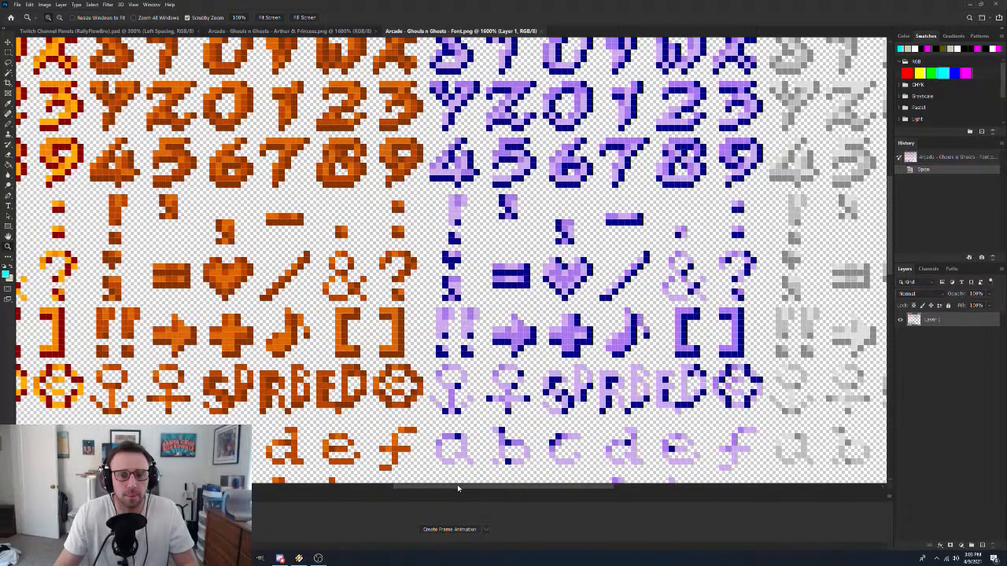
pyautogui.moveTo(457, 484); pyautogui.dragTo(384, 488)
pyautogui.scroll(2, 411, 378)
pyautogui.scroll(10, 411, 379)
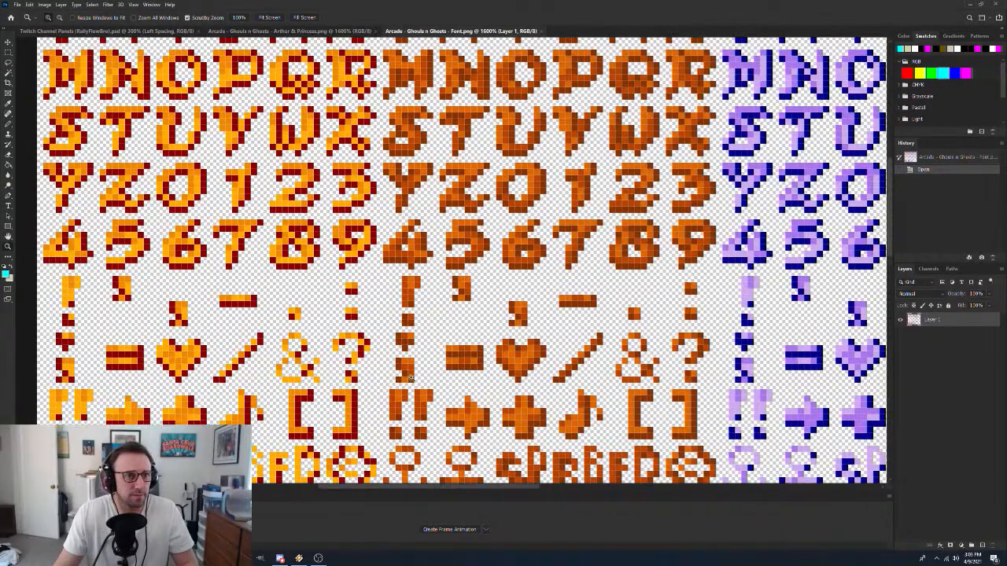
pyautogui.scroll(-2, 411, 376)
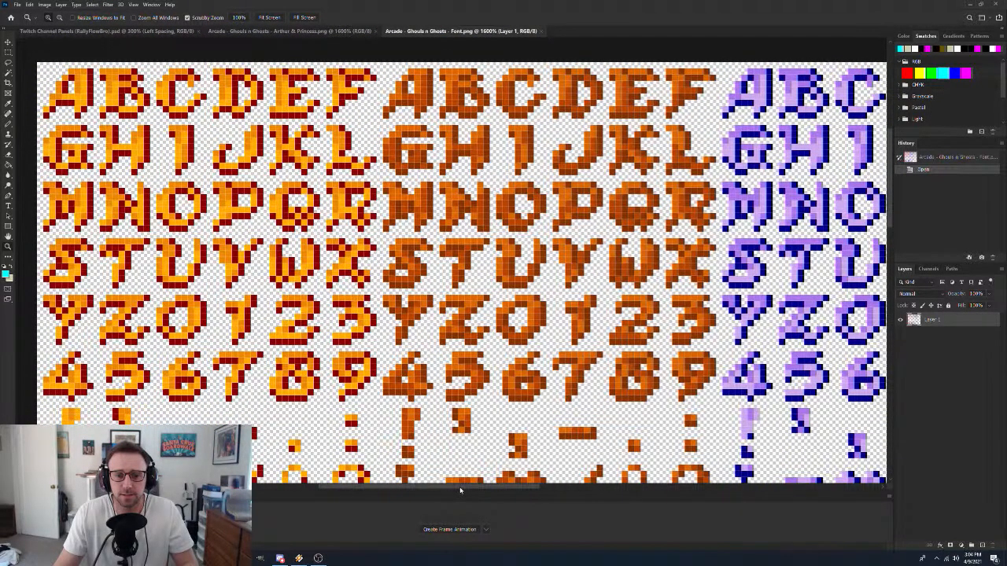
pyautogui.moveTo(465, 486); pyautogui.dragTo(497, 489)
pyautogui.scroll(-2, 462, 403)
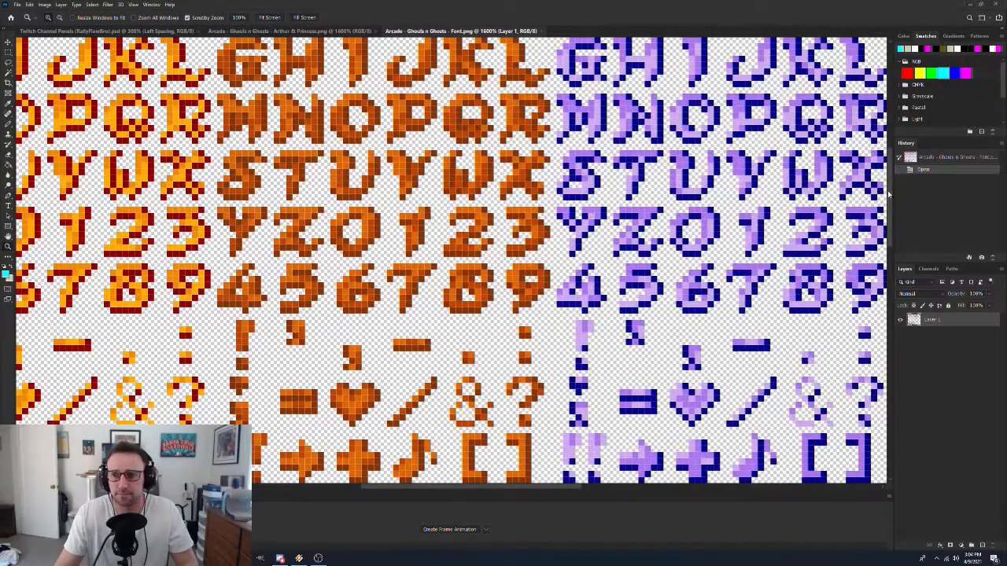
pyautogui.moveTo(889, 194); pyautogui.dragTo(873, 173)
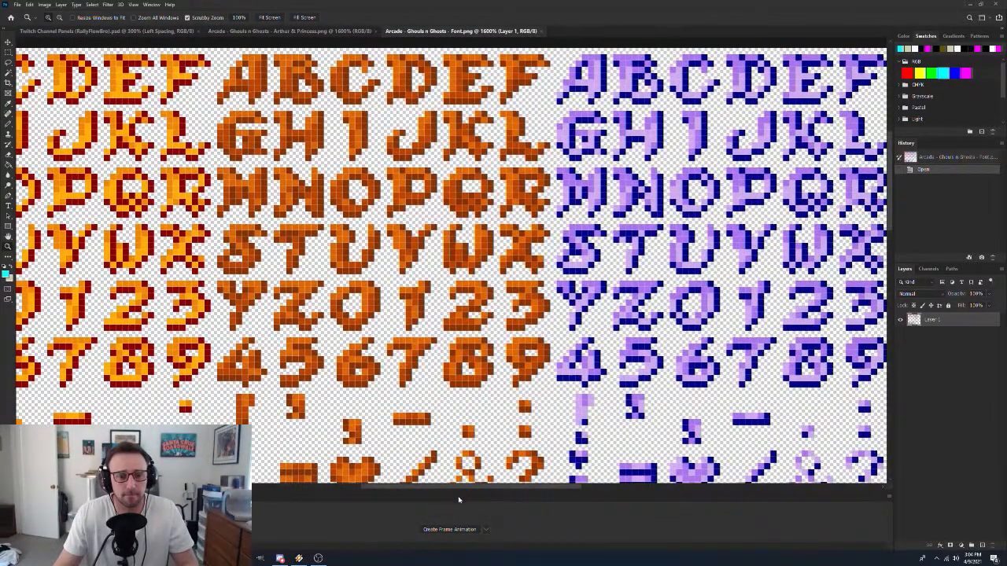
pyautogui.moveTo(472, 487); pyautogui.dragTo(393, 487)
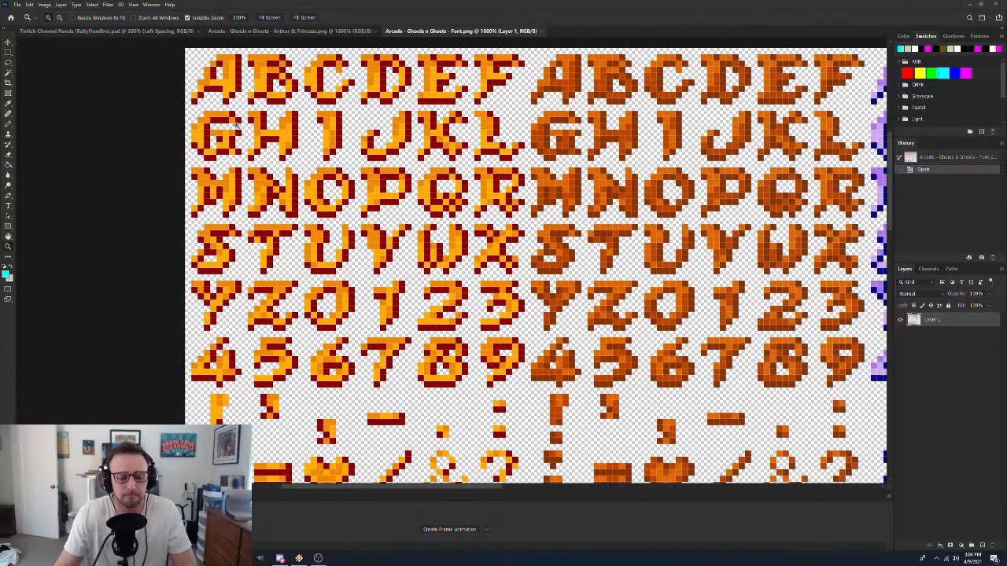
# Set the Rectangular Marquee style to Normal and select the first gold letter A on the font sheet
pyautogui.press('v')
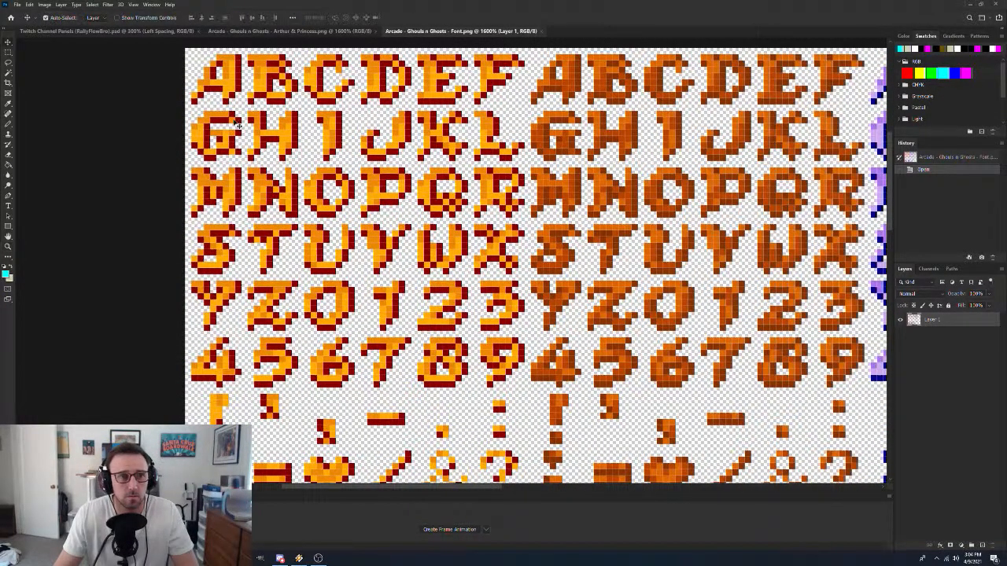
pyautogui.press('m')
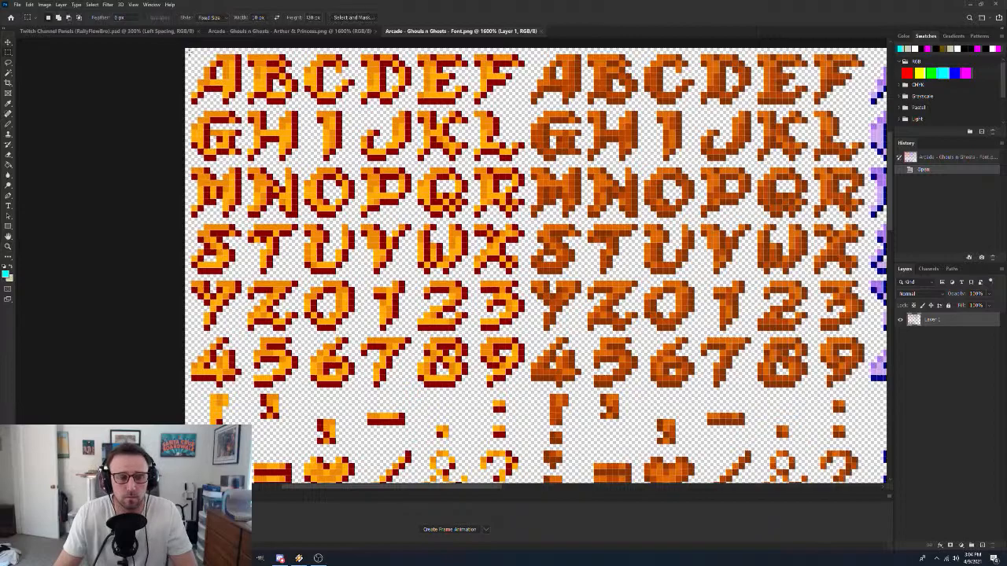
pyautogui.click(186, 50)
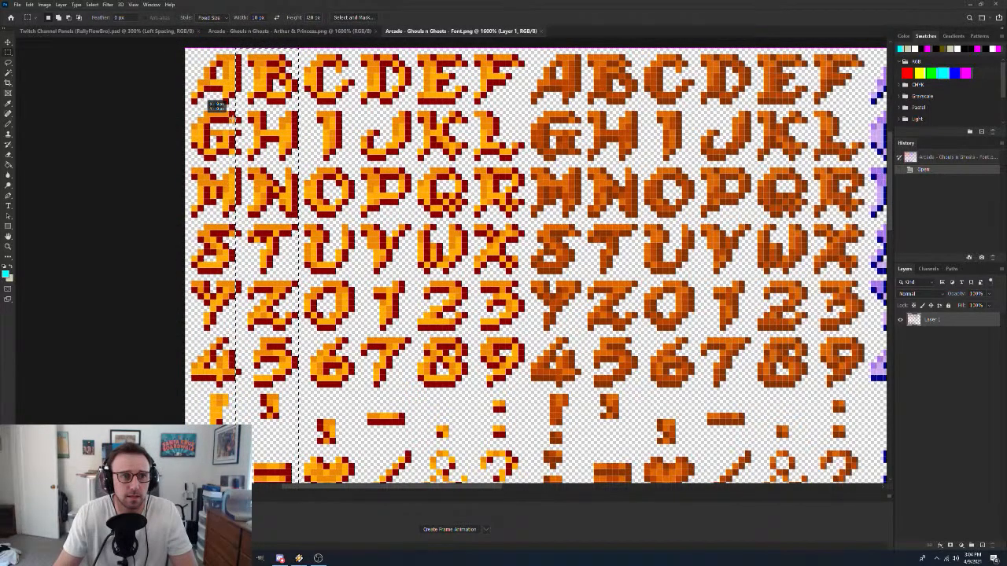
pyautogui.click(211, 17)
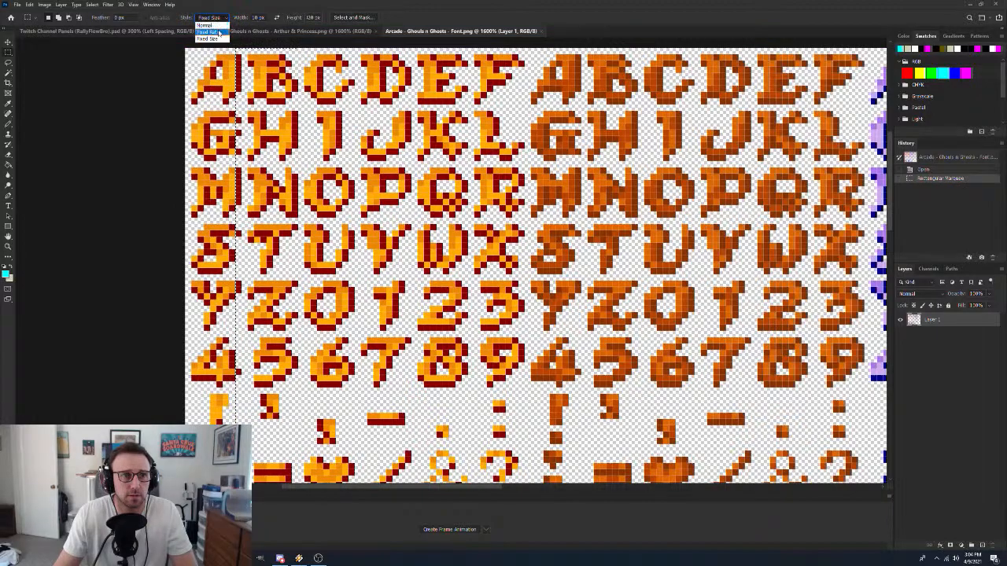
pyautogui.click(208, 22)
pyautogui.moveTo(187, 50); pyautogui.dragTo(243, 103)
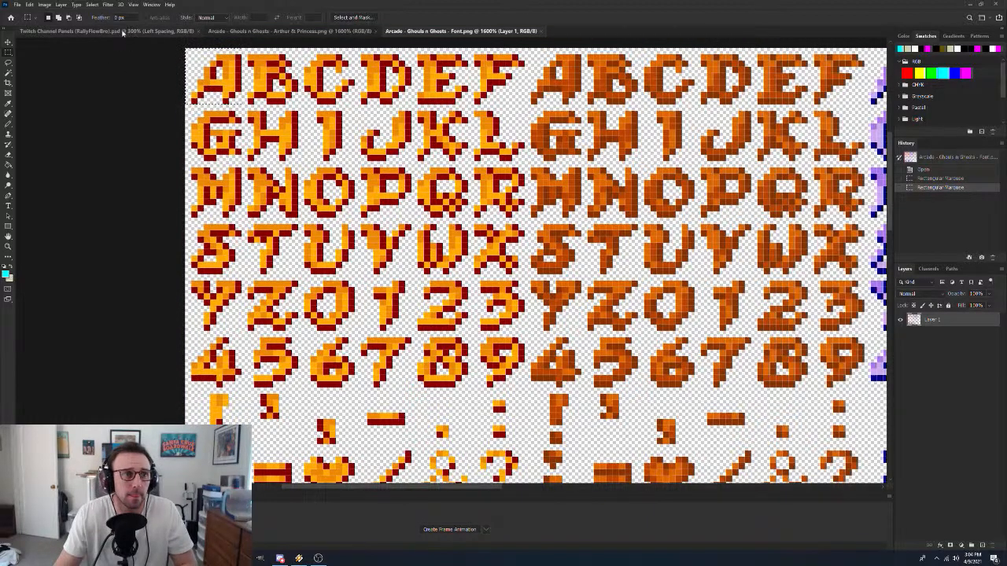
# Try pasting the copied letter A into the Twitch channel panels document, and undo the paste
pyautogui.click(123, 32)
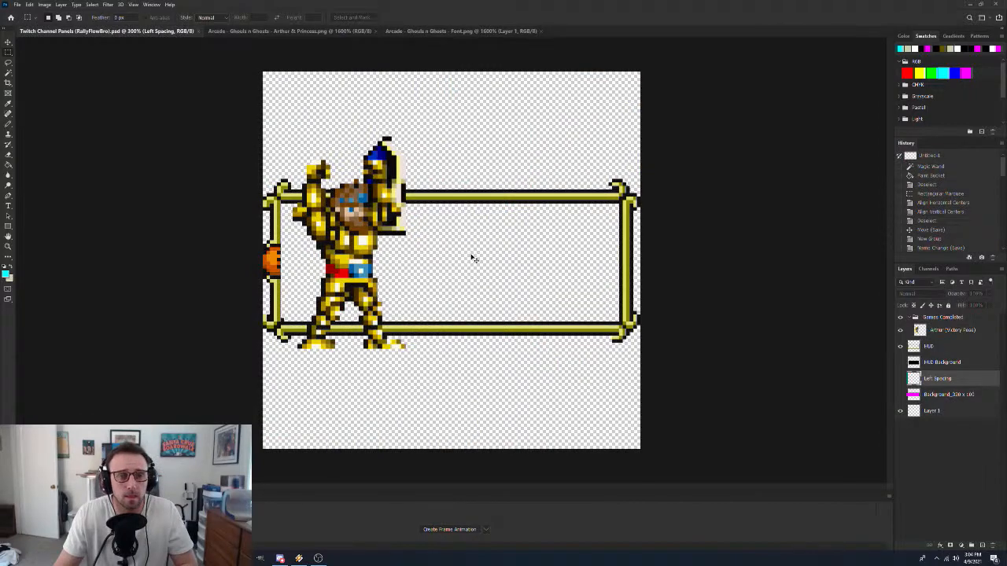
pyautogui.hotkey('ctrl', 'v')
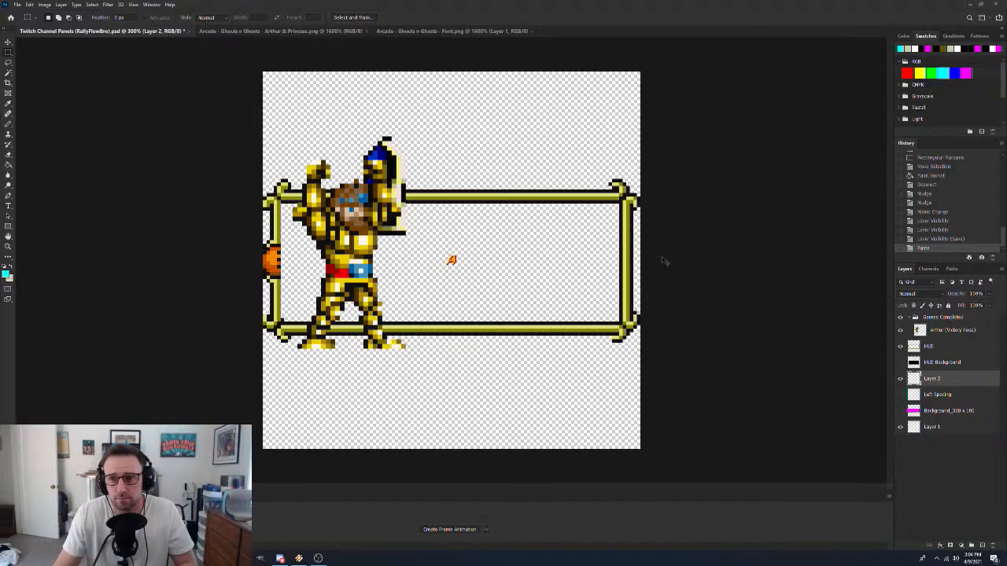
pyautogui.hotkey('ctrl', 'z')
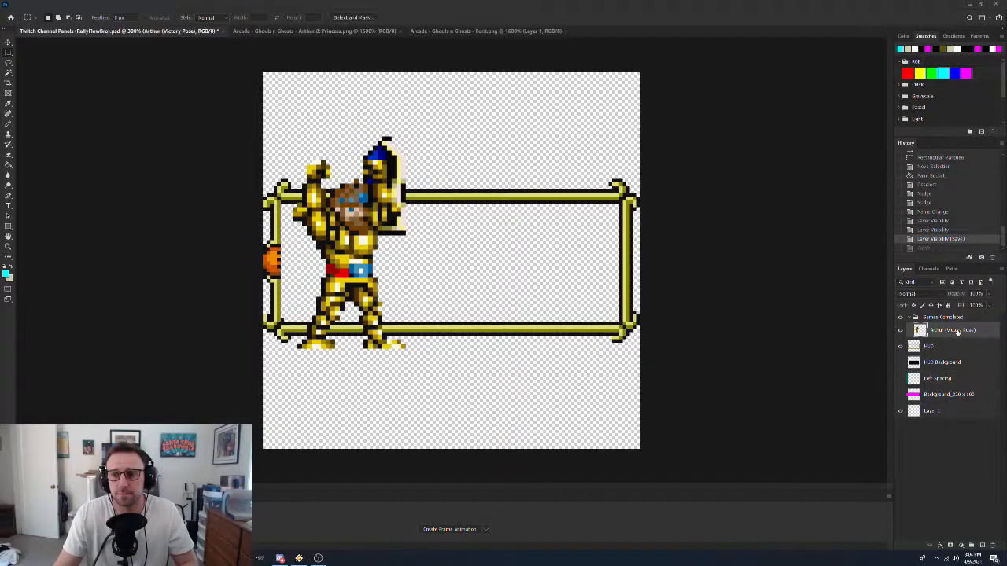
# Try adding a layer named Games Completed above Arthur (Victory Pose), and delete the new layer
pyautogui.click(956, 331)
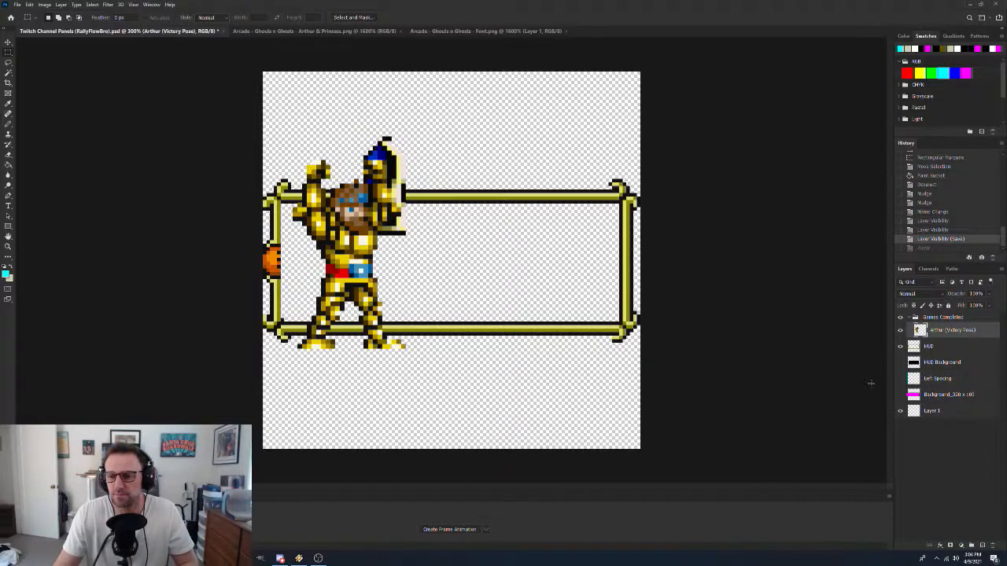
pyautogui.click(982, 545)
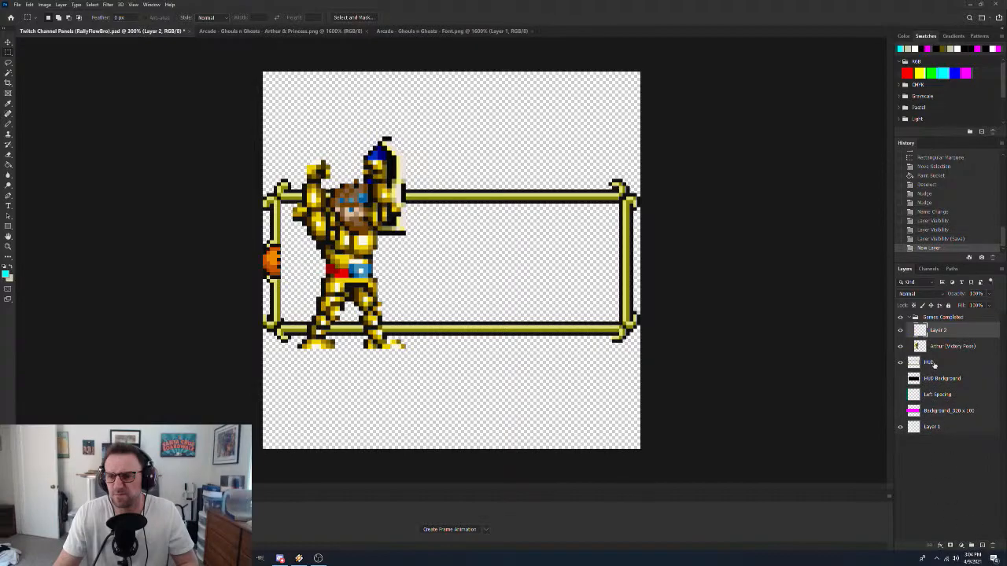
pyautogui.doubleClick(937, 331)
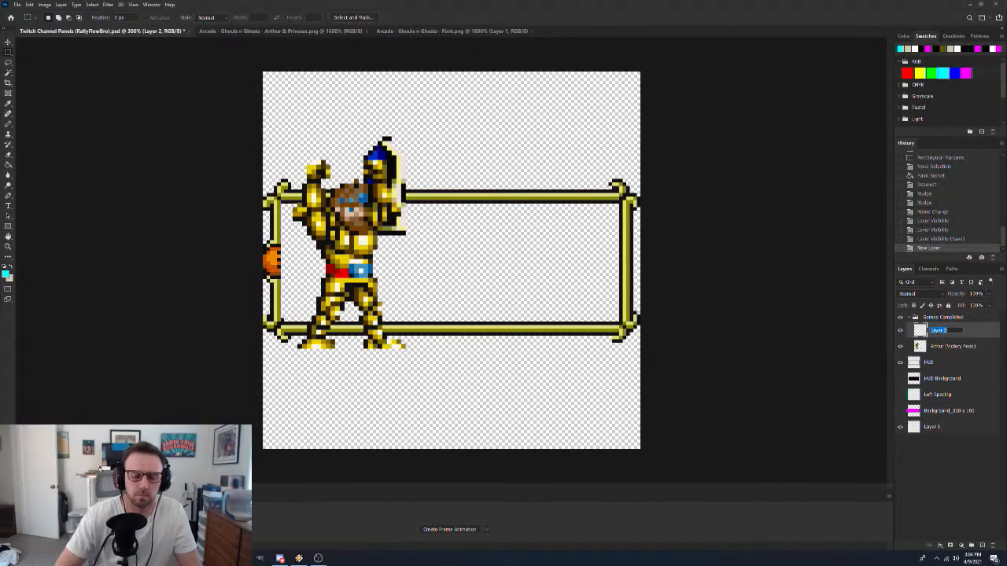
pyautogui.write('Games Completed')
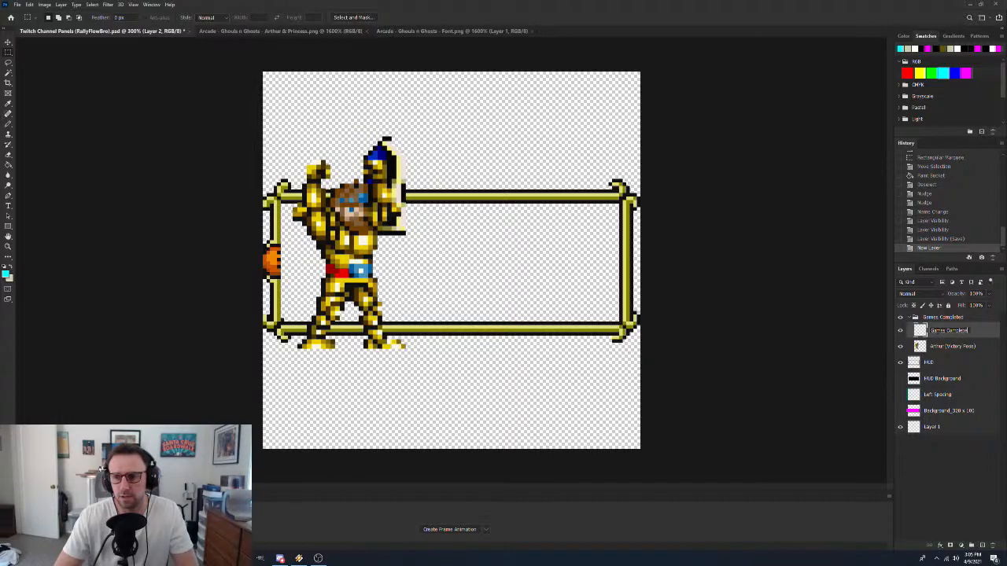
pyautogui.press('BackSpace')
pyautogui.press('BackSpace')
pyautogui.press('BackSpace')
pyautogui.press('BackSpace')
pyautogui.press('BackSpace')
pyautogui.press('BackSpace')
pyautogui.press('BackSpace')
pyautogui.press('BackSpace')
pyautogui.press('BackSpace')
pyautogui.press('BackSpace')
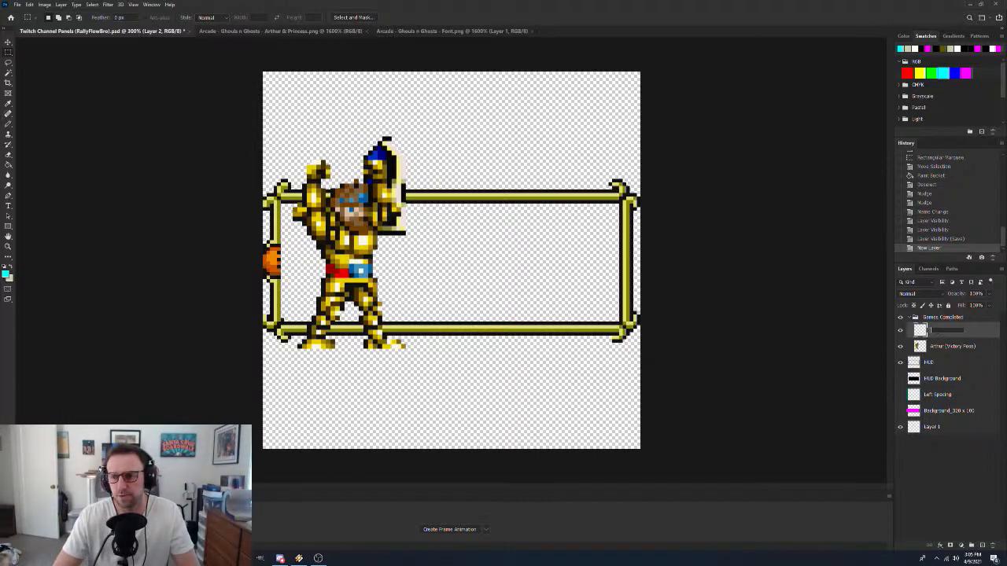
pyautogui.click(986, 519)
pyautogui.rightClick(936, 329)
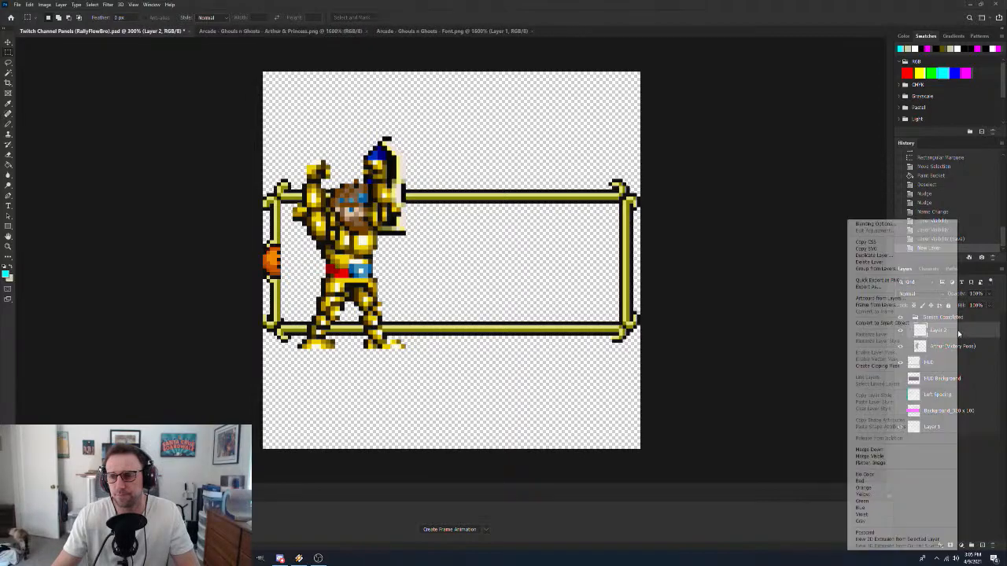
pyautogui.click(869, 262)
pyautogui.click(467, 202)
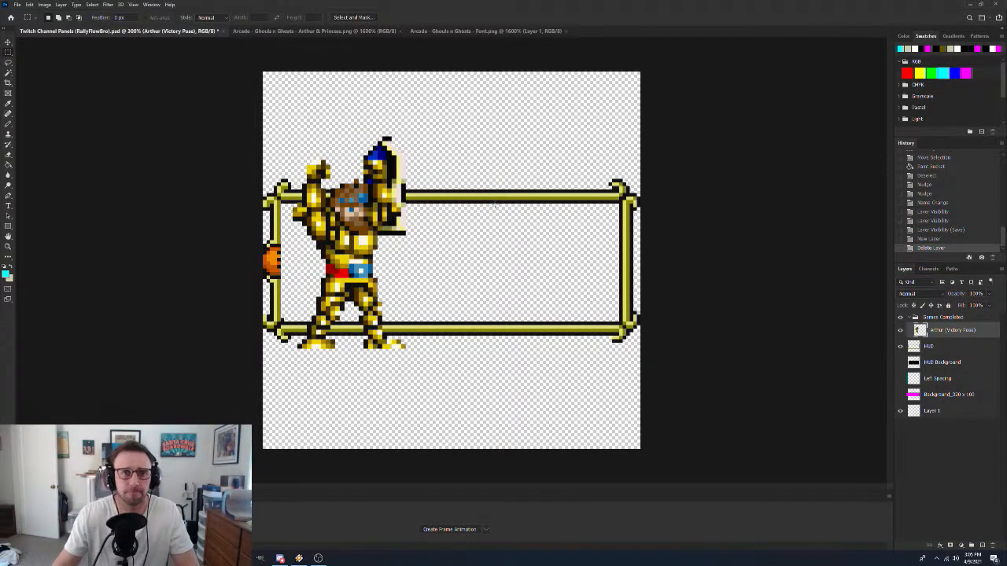
# Create a new document 320 by 100 pixels at 72 pixels/inch with transparent background contents
pyautogui.click(455, 32)
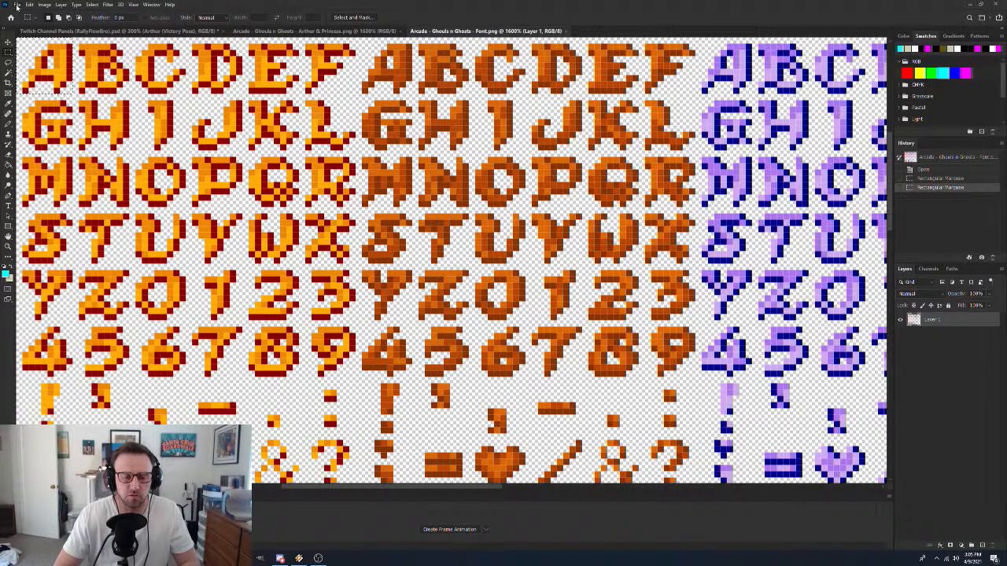
pyautogui.hotkey('ctrl', 'n')
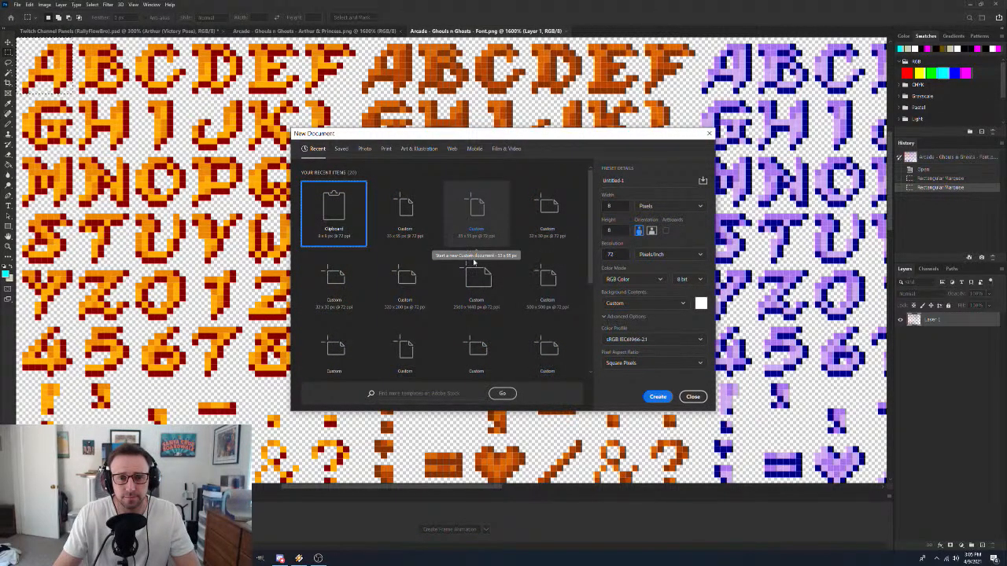
pyautogui.click(405, 282)
pyautogui.click(615, 229)
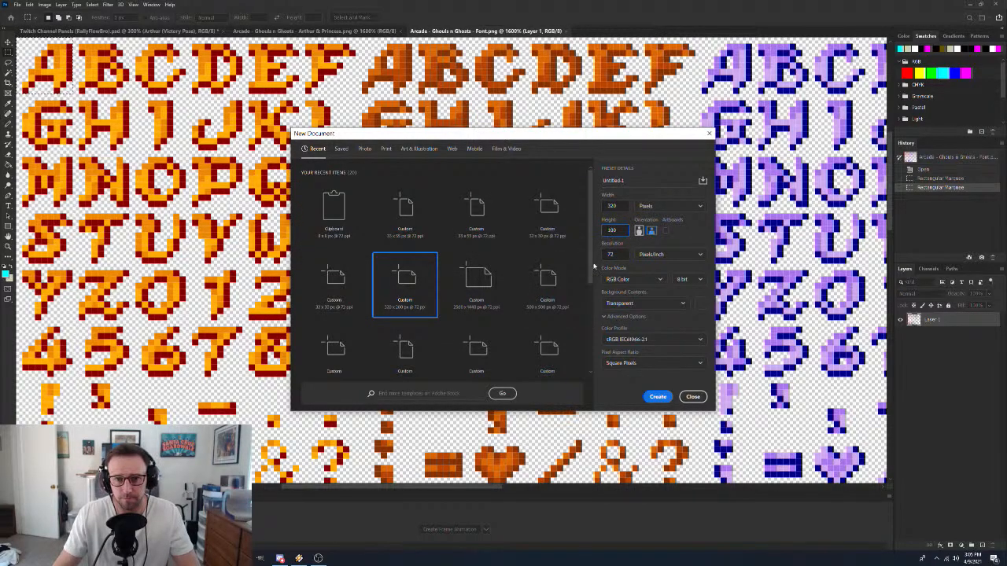
pyautogui.click(659, 396)
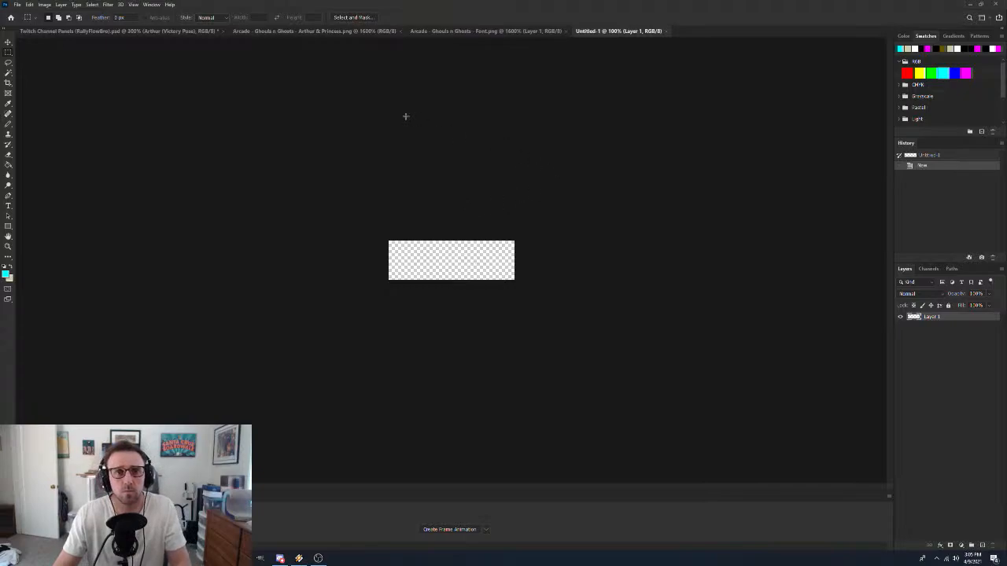
# Copy the gold letter G from the font sheet into the new document and place it near the canvas's left edge
pyautogui.click(436, 34)
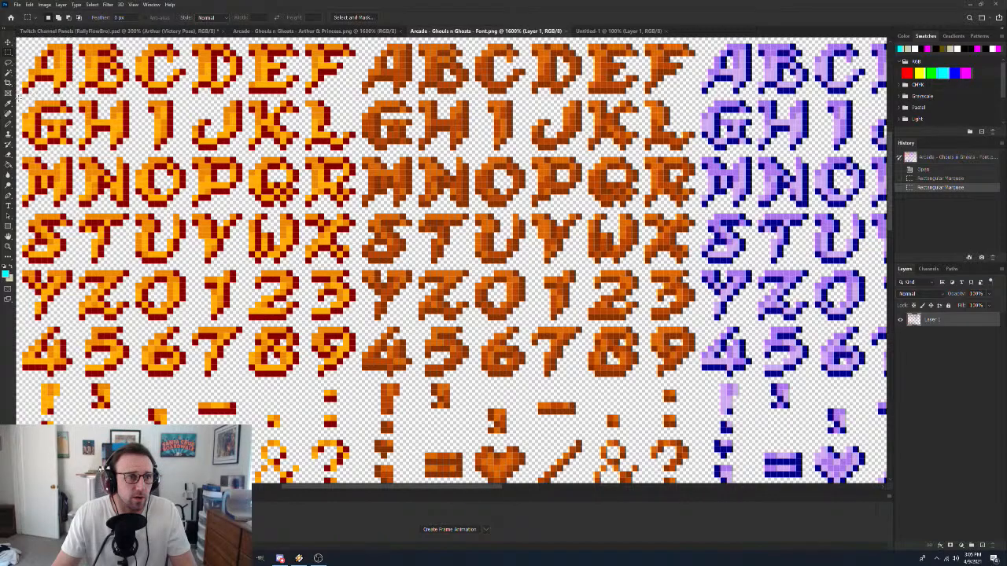
pyautogui.moveTo(18, 100); pyautogui.dragTo(80, 157)
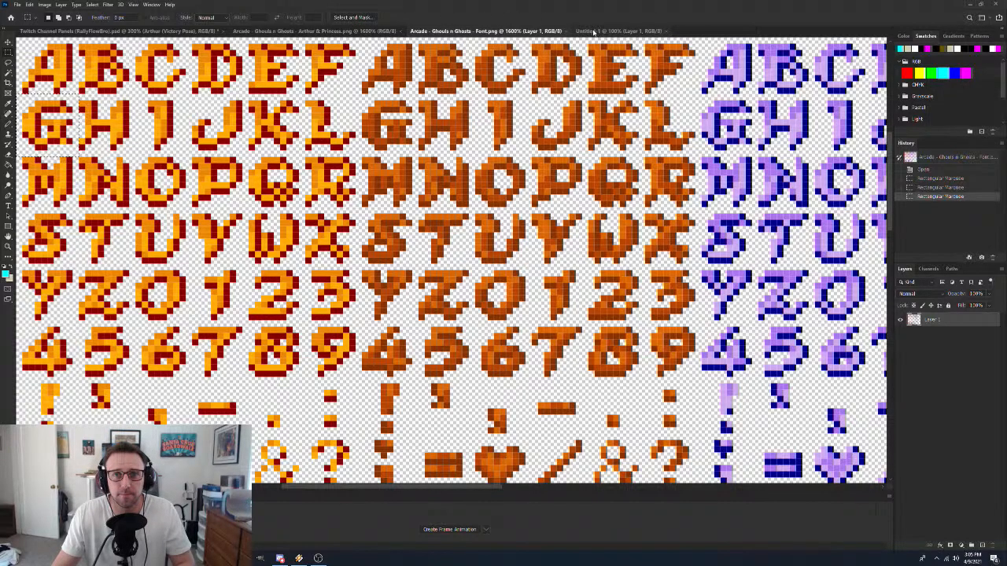
pyautogui.click(591, 31)
pyautogui.hotkey('ctrl', 'v')
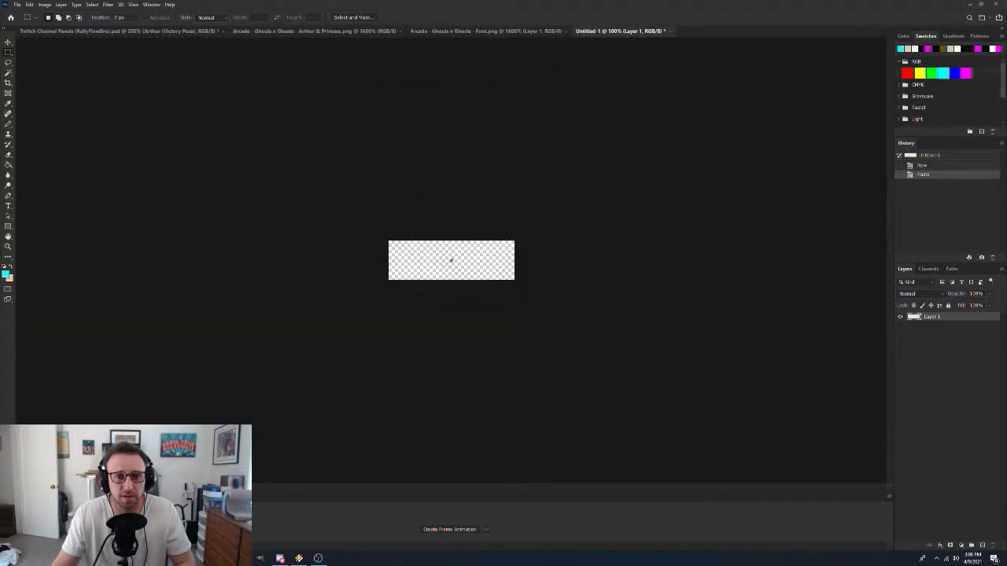
pyautogui.press('z')
pyautogui.click(453, 260)
pyautogui.click(453, 260)
pyautogui.click(453, 261)
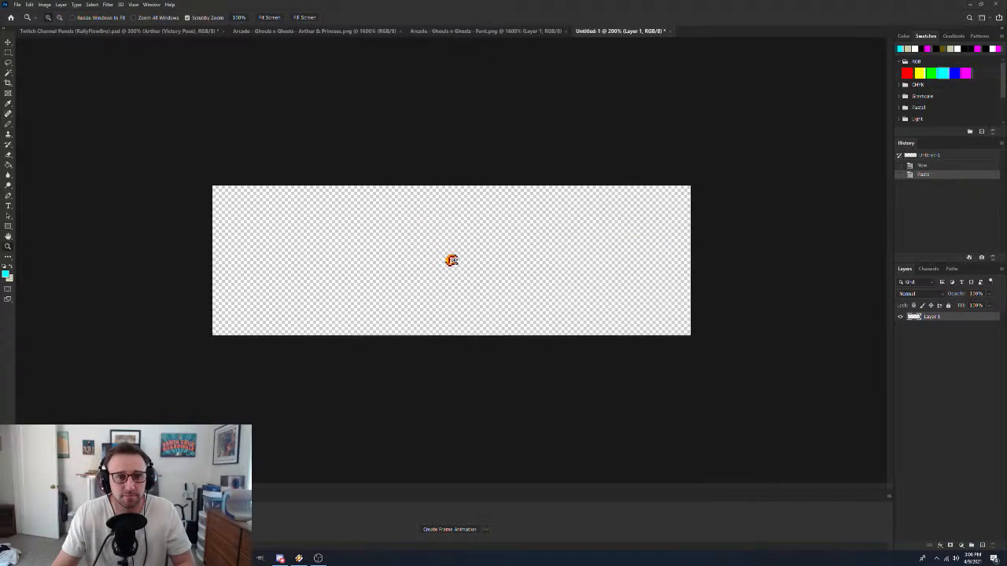
pyautogui.click(454, 260)
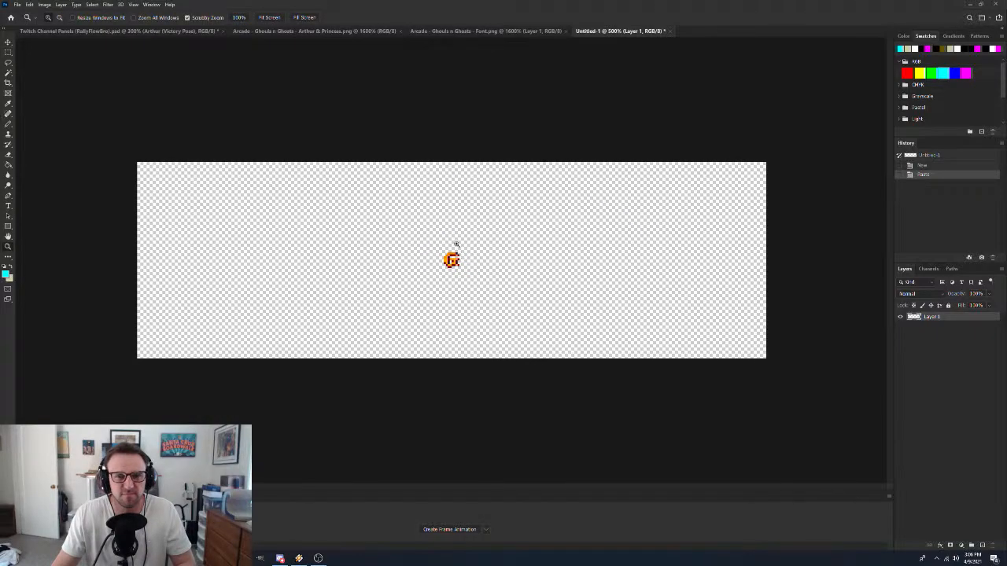
pyautogui.press('v')
pyautogui.moveTo(455, 265); pyautogui.dragTo(186, 263)
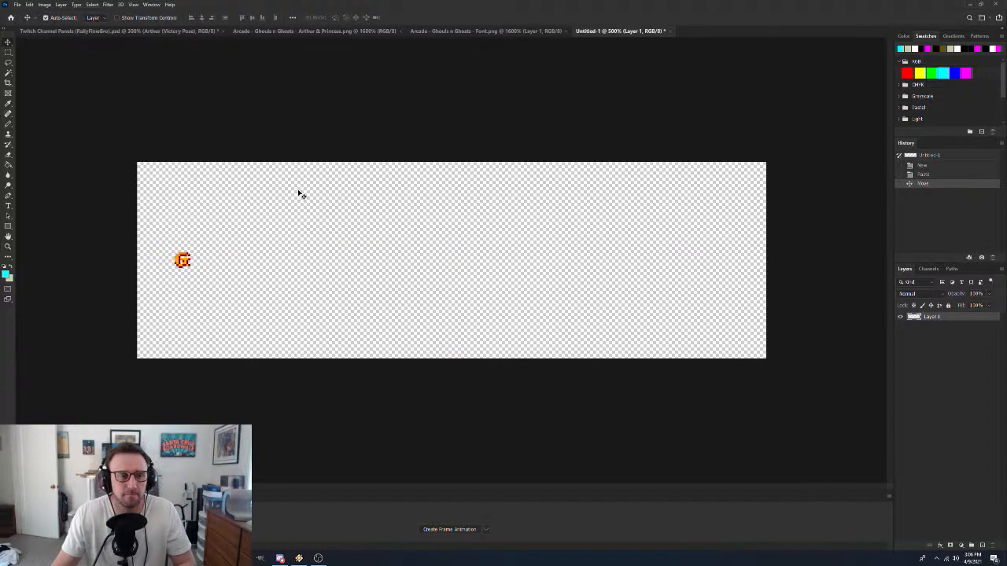
# Copy the gold letter A from the font sheet into the lettering document and place it right after the G
pyautogui.click(468, 31)
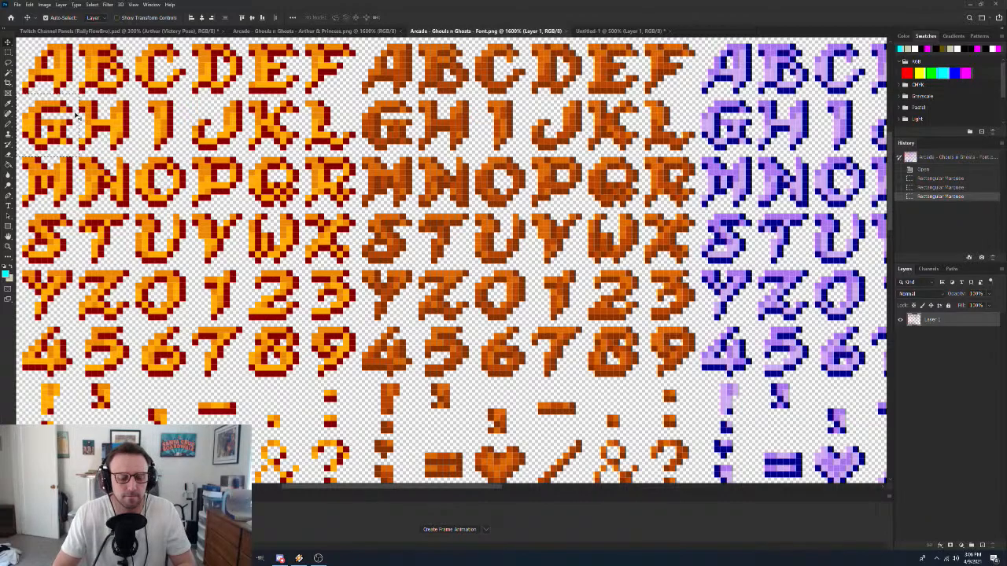
pyautogui.press('m')
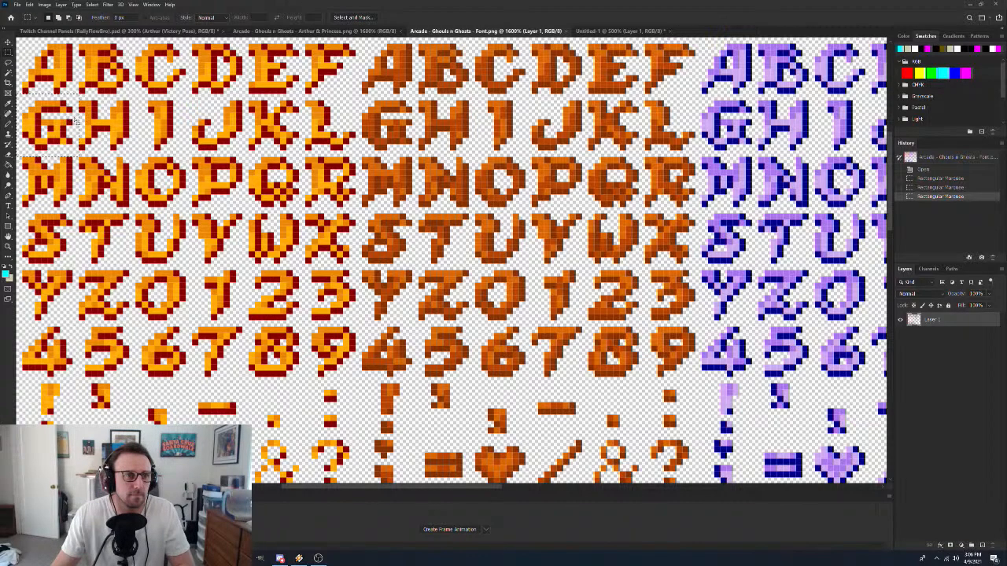
pyautogui.moveTo(76, 114); pyautogui.dragTo(76, 59)
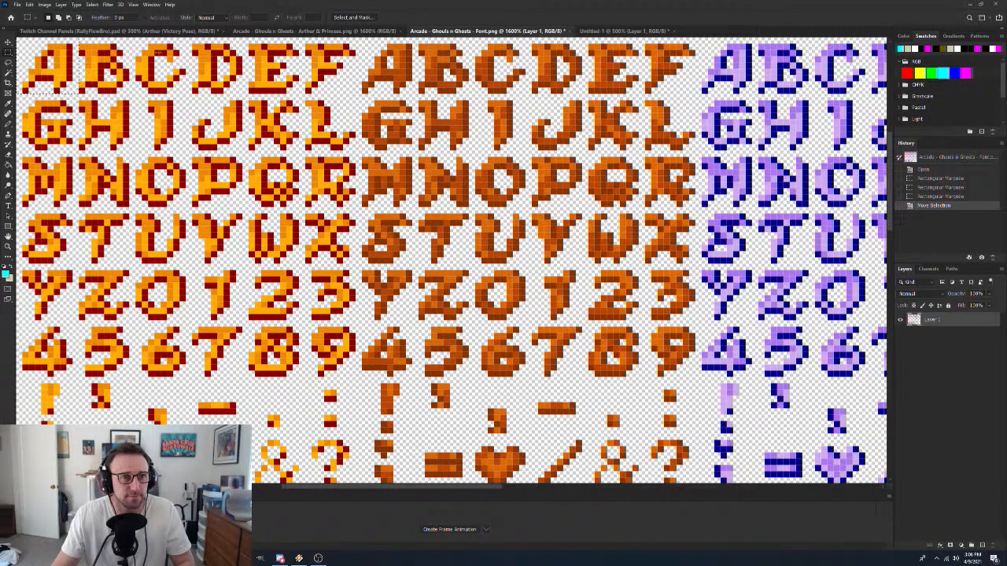
pyautogui.click(597, 31)
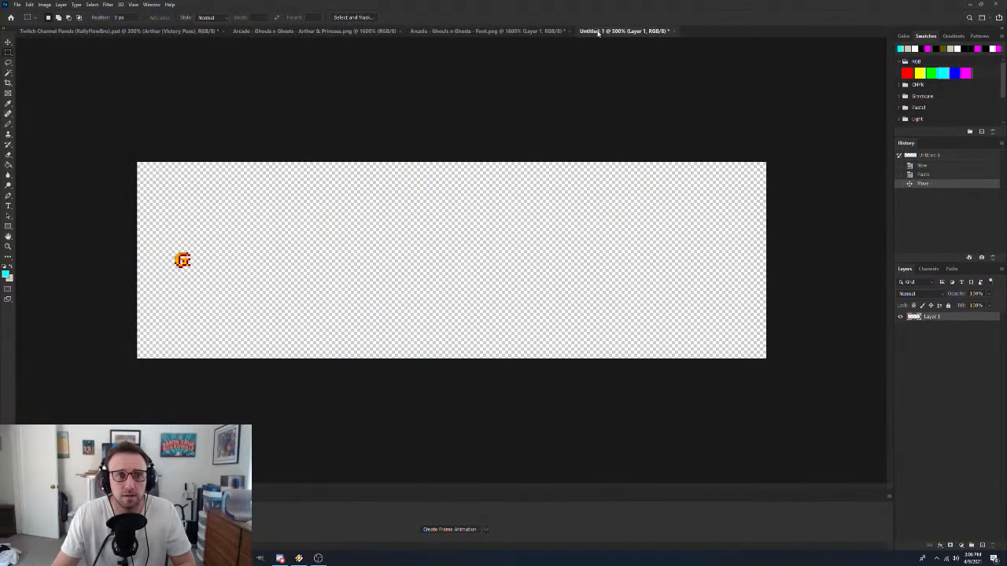
pyautogui.hotkey('ctrl', 'v')
pyautogui.press('v')
pyautogui.moveTo(452, 261); pyautogui.dragTo(212, 260)
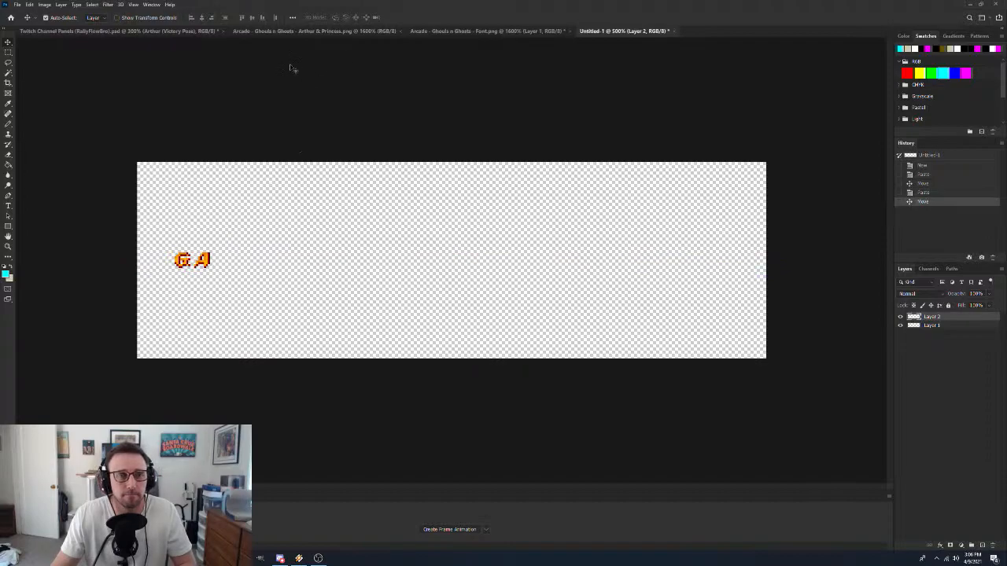
# Copy the gold letter M from the font sheet into the lettering document and place it after the A
pyautogui.click(481, 32)
pyautogui.press('m')
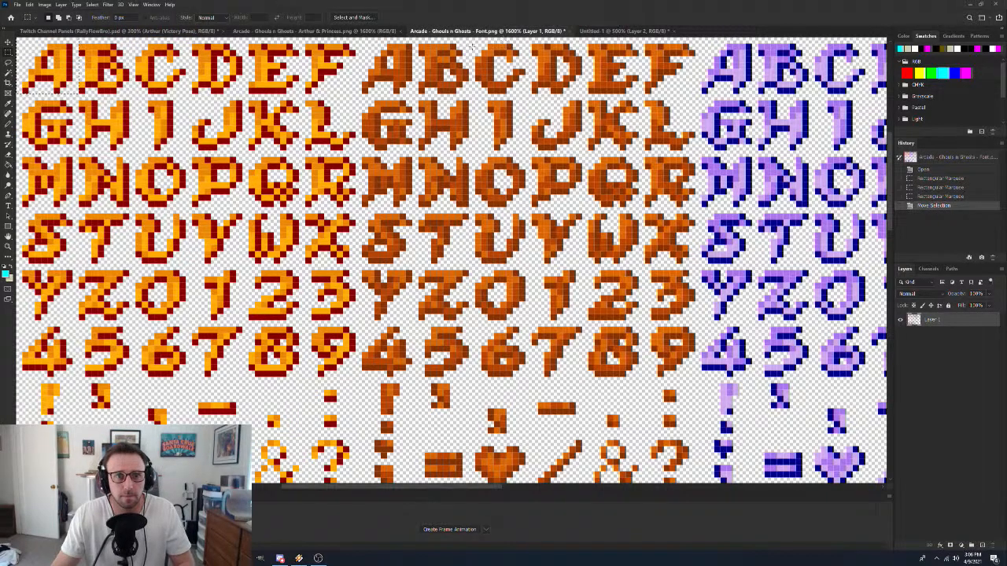
pyautogui.moveTo(73, 77); pyautogui.dragTo(75, 190)
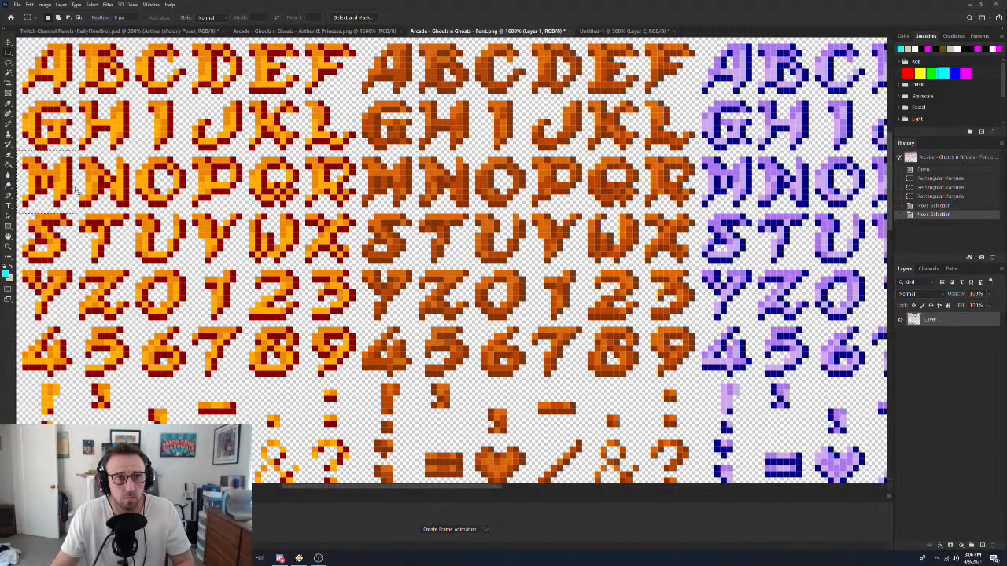
pyautogui.click(624, 31)
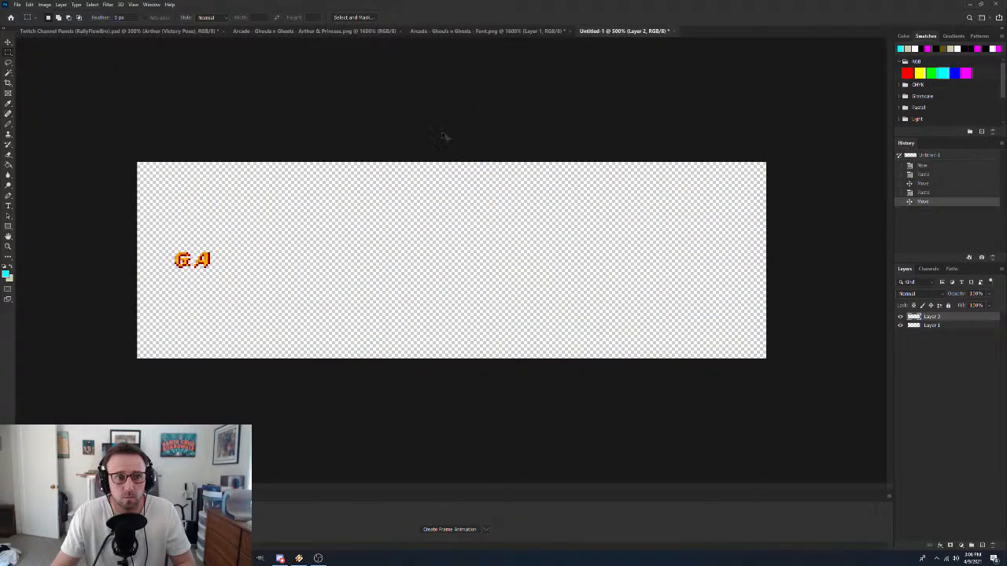
pyautogui.hotkey('ctrl', 'v')
pyautogui.press('v')
pyautogui.moveTo(460, 275); pyautogui.dragTo(230, 261)
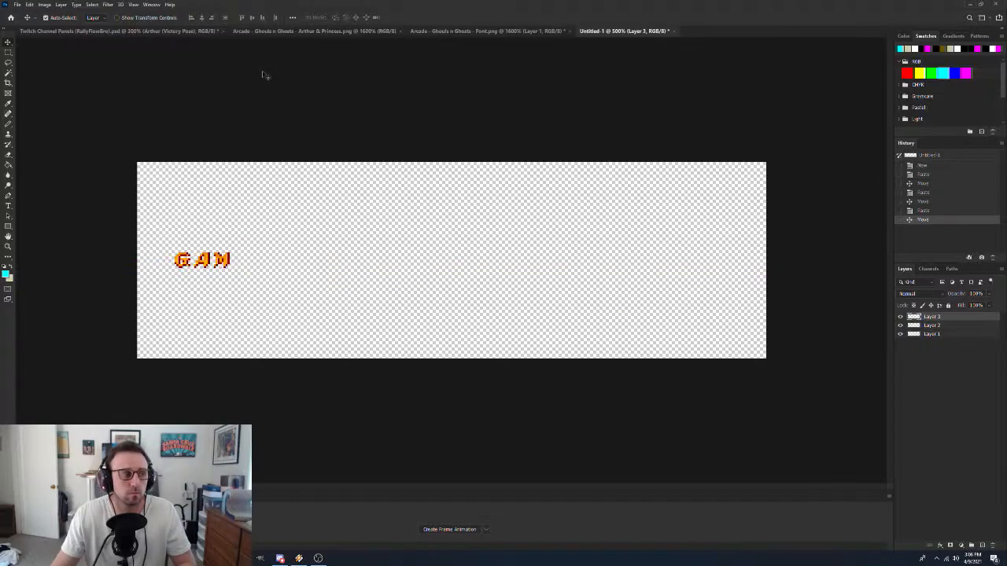
# Select the gold letter E on the font sheet and bring it to the lettering document
pyautogui.click(168, 30)
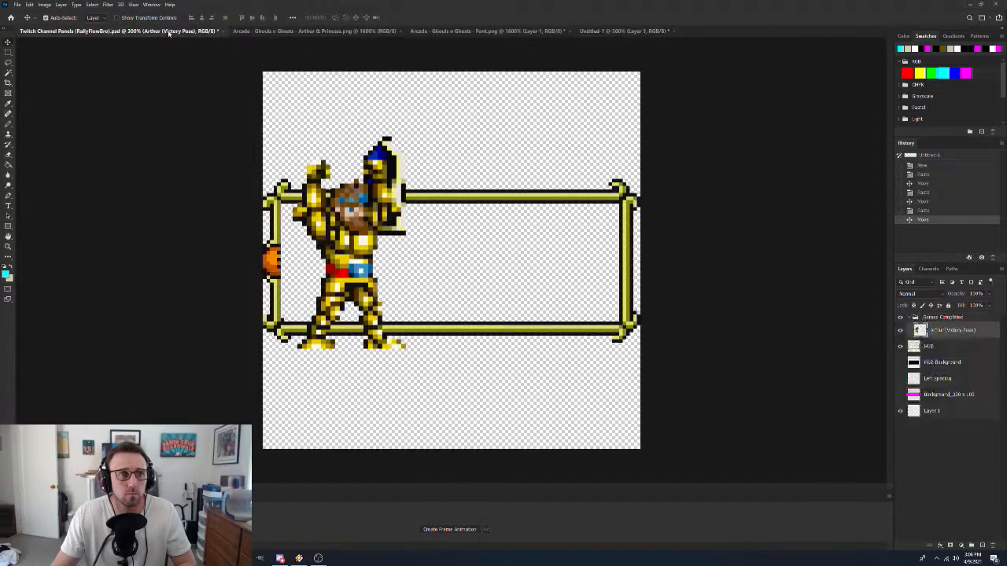
pyautogui.click(331, 31)
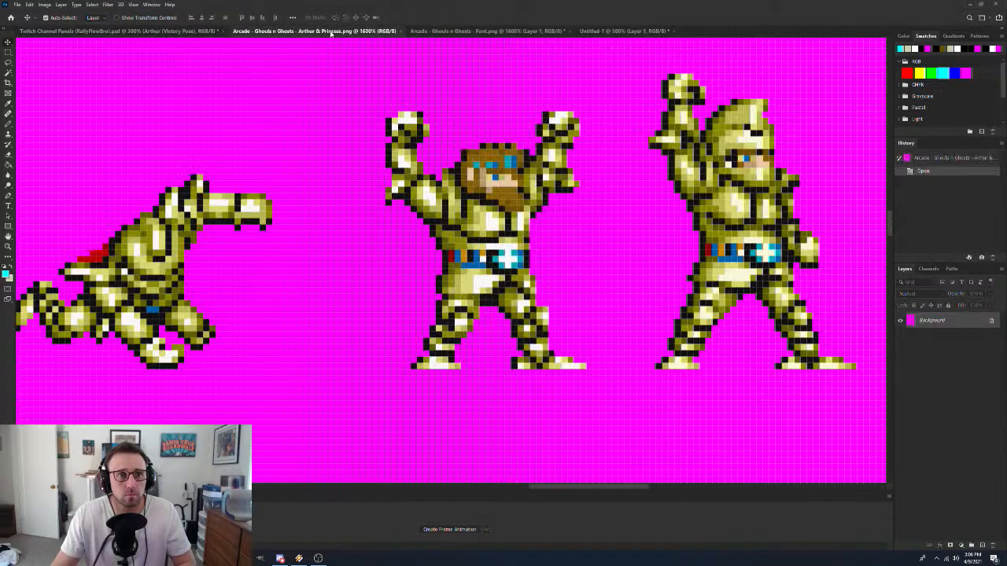
pyautogui.click(505, 32)
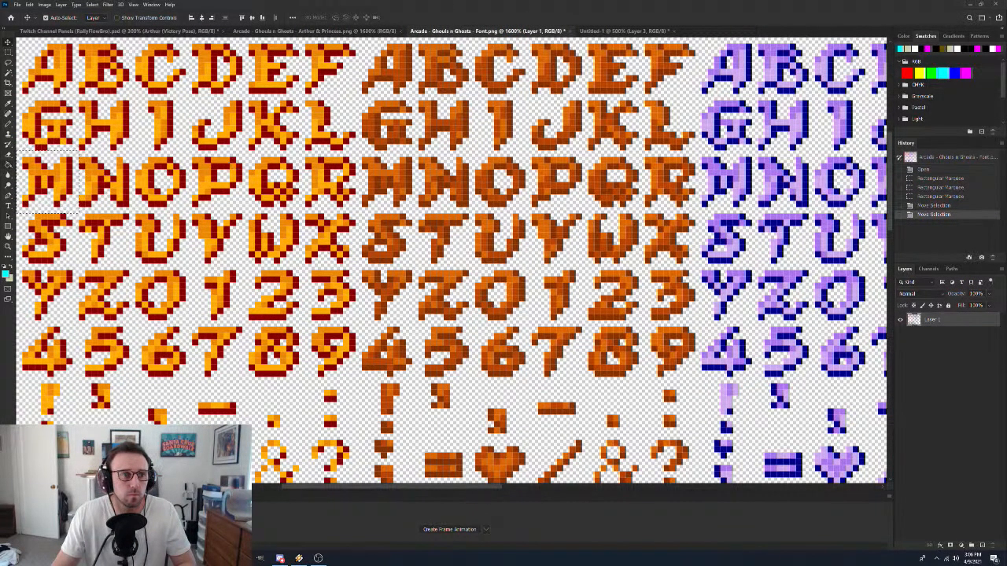
pyautogui.press('m')
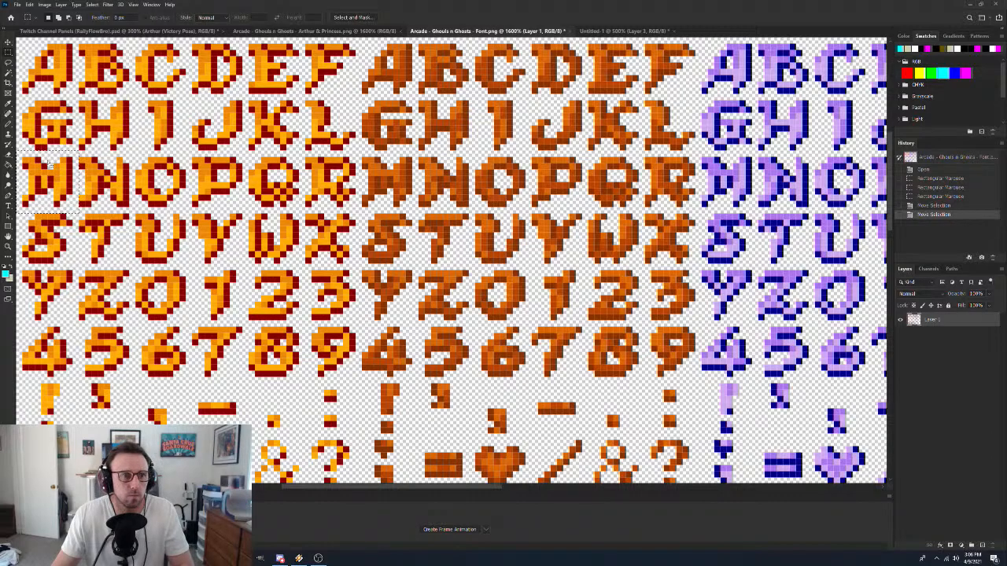
pyautogui.moveTo(49, 164); pyautogui.dragTo(281, 50)
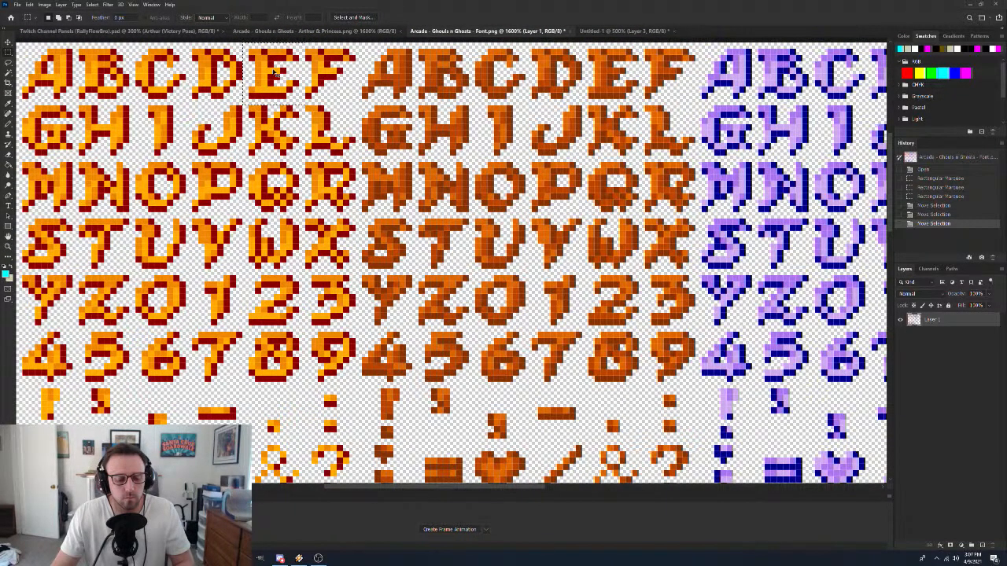
pyautogui.click(607, 31)
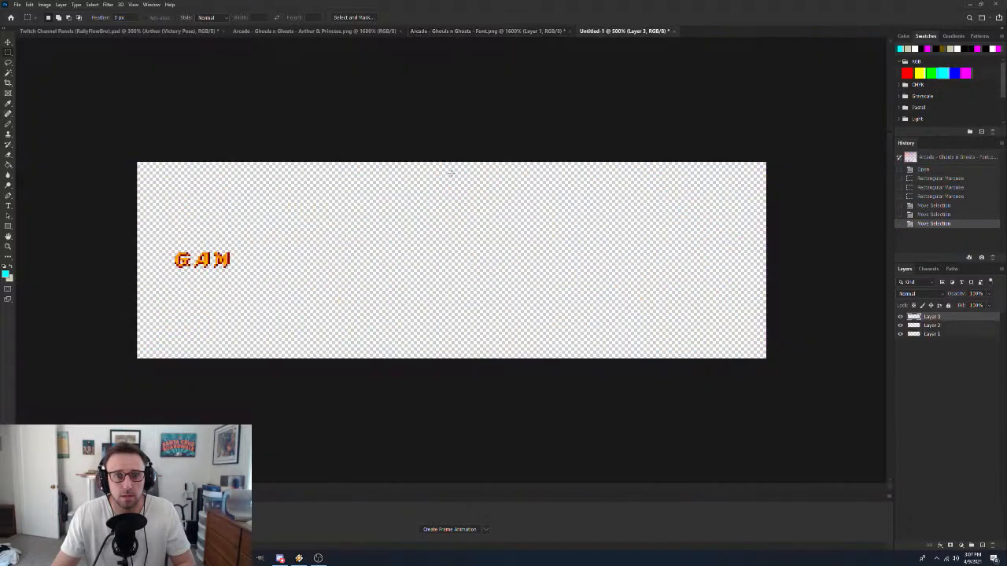
# Paste the copied yellow-orange E into the Untitled-1 canvas and place it right after GAM to spell GAME
pyautogui.hotkey('ctrl', 'v')
pyautogui.press('v')
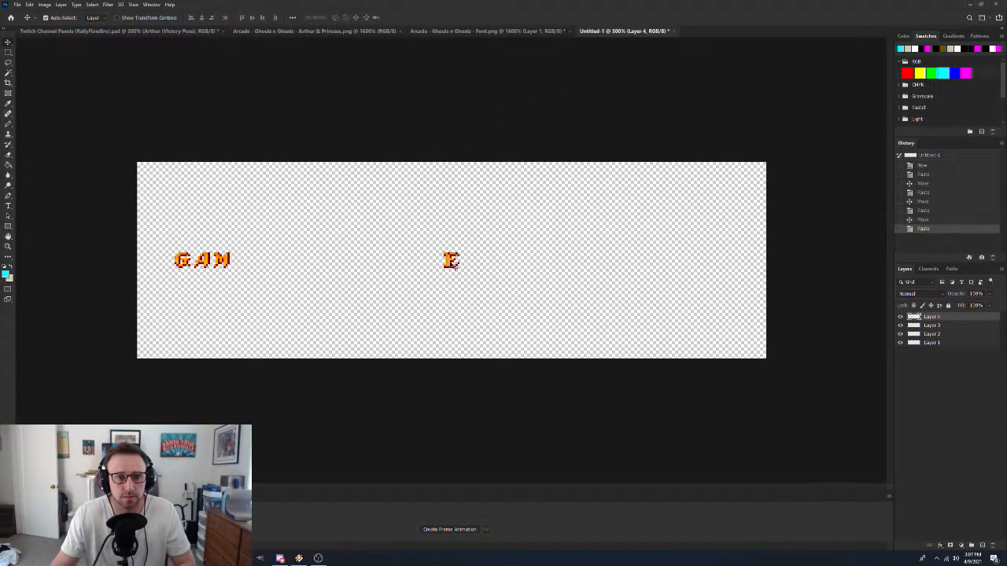
pyautogui.moveTo(452, 262); pyautogui.dragTo(244, 262)
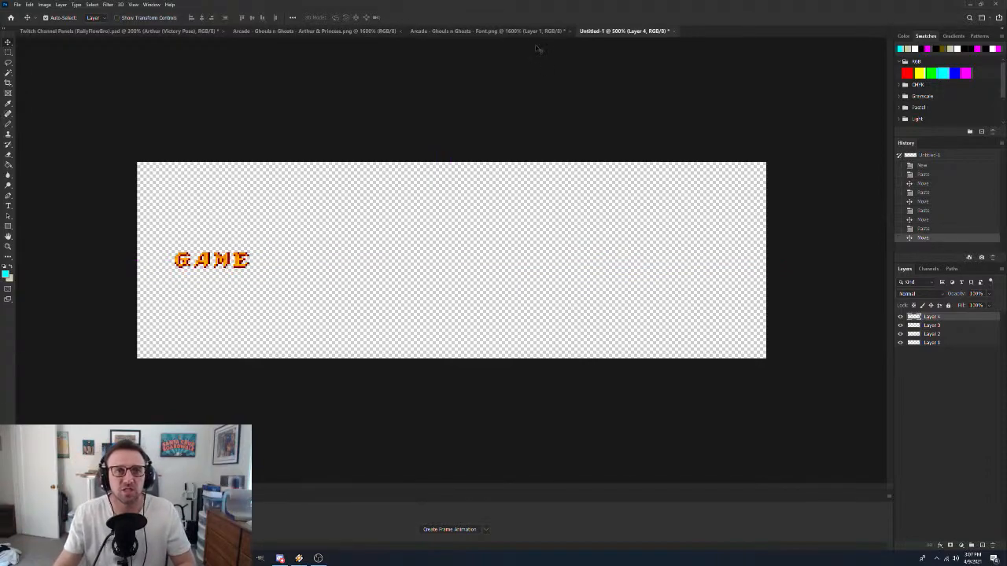
# Copy the yellow-orange S from the Ghouls n Ghosts font sheet into Untitled-1 and place it after GAME to spell GAMES
pyautogui.click(495, 31)
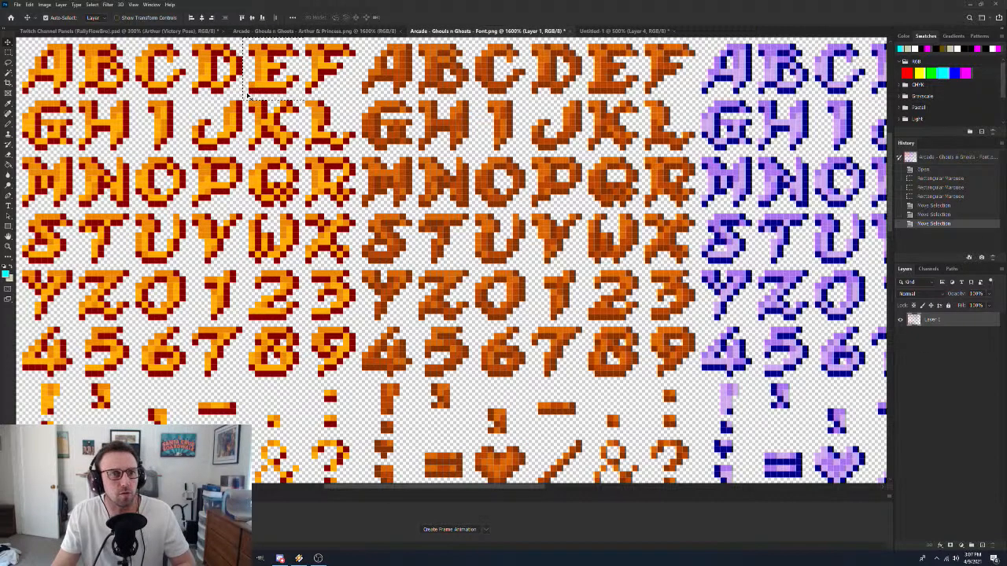
pyautogui.press('m')
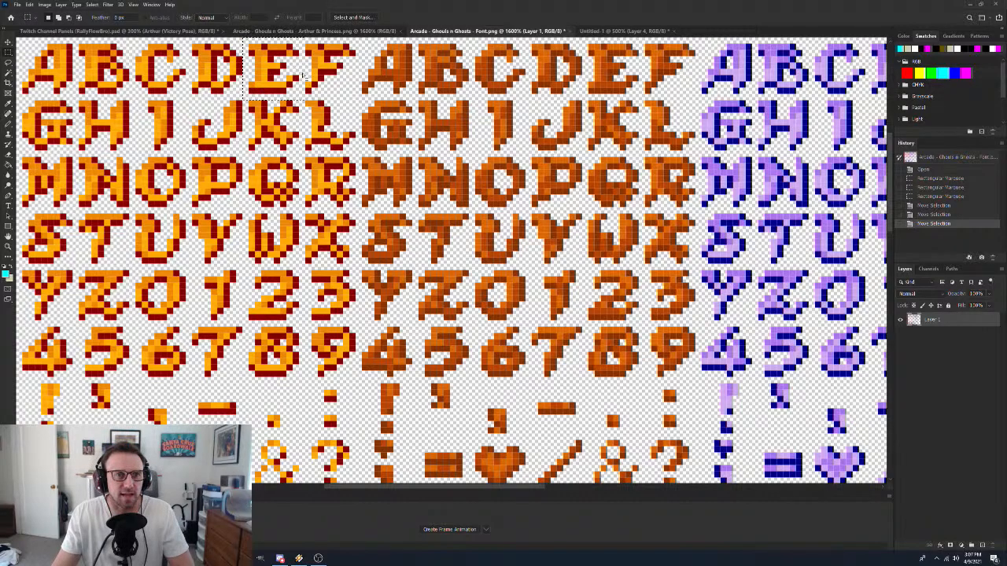
pyautogui.moveTo(297, 69); pyautogui.dragTo(75, 240)
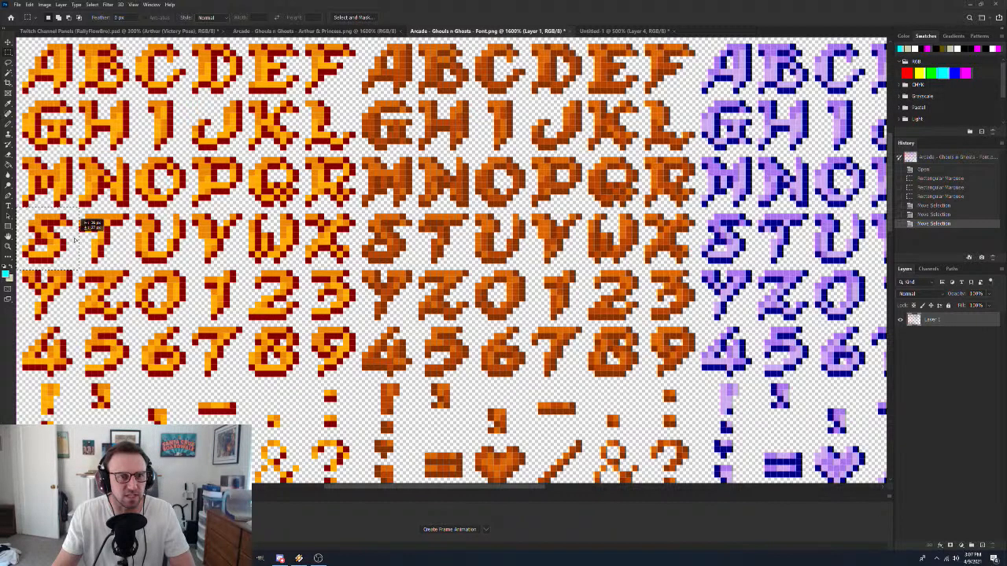
pyautogui.moveTo(76, 240); pyautogui.dragTo(75, 240)
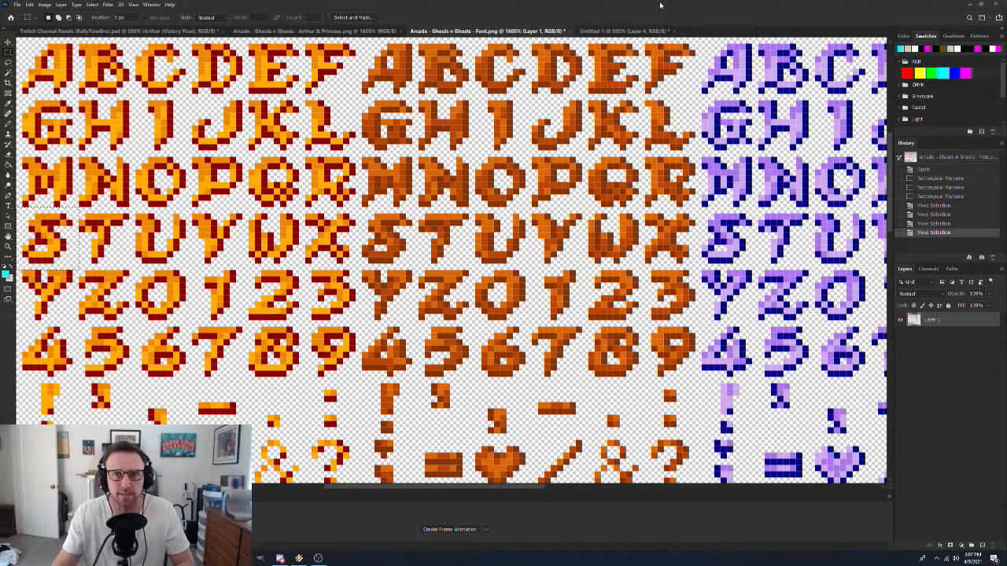
pyautogui.click(624, 31)
pyautogui.hotkey('ctrl', 'v')
pyautogui.press('v')
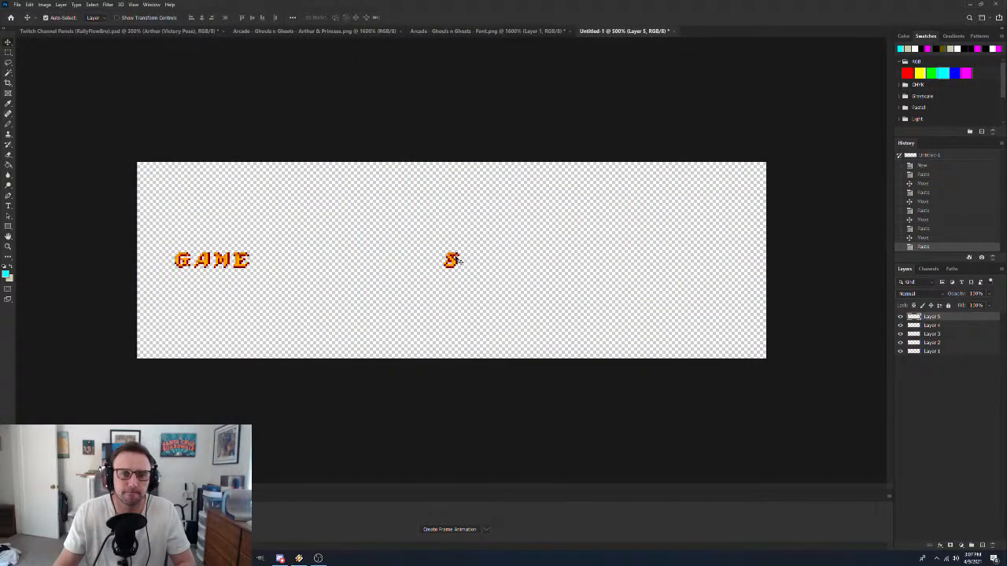
pyautogui.moveTo(450, 260); pyautogui.dragTo(249, 262)
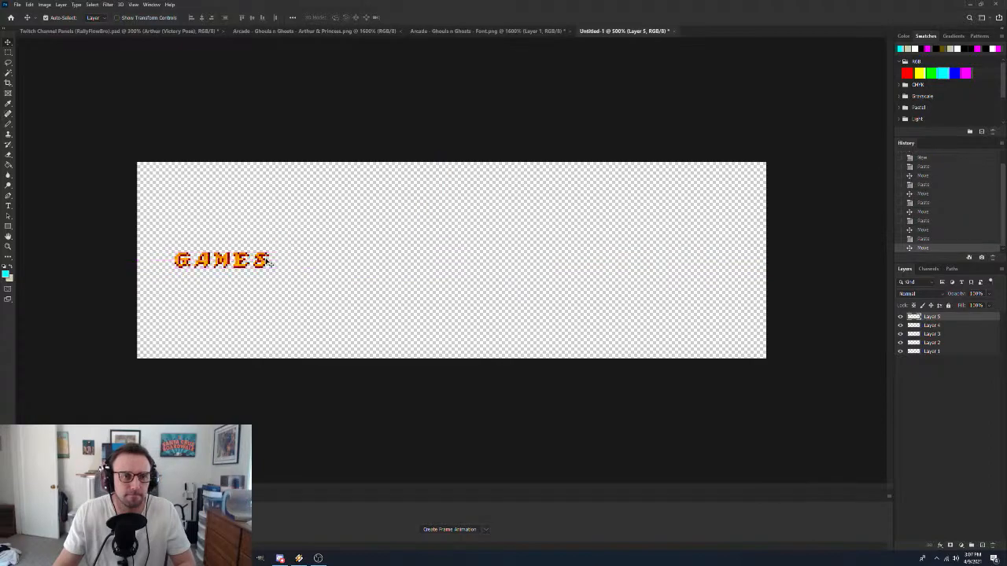
# Copy the yellow-orange C from the font sheet into Untitled-1 and place it after GAMES, leaving a word space
pyautogui.click(492, 31)
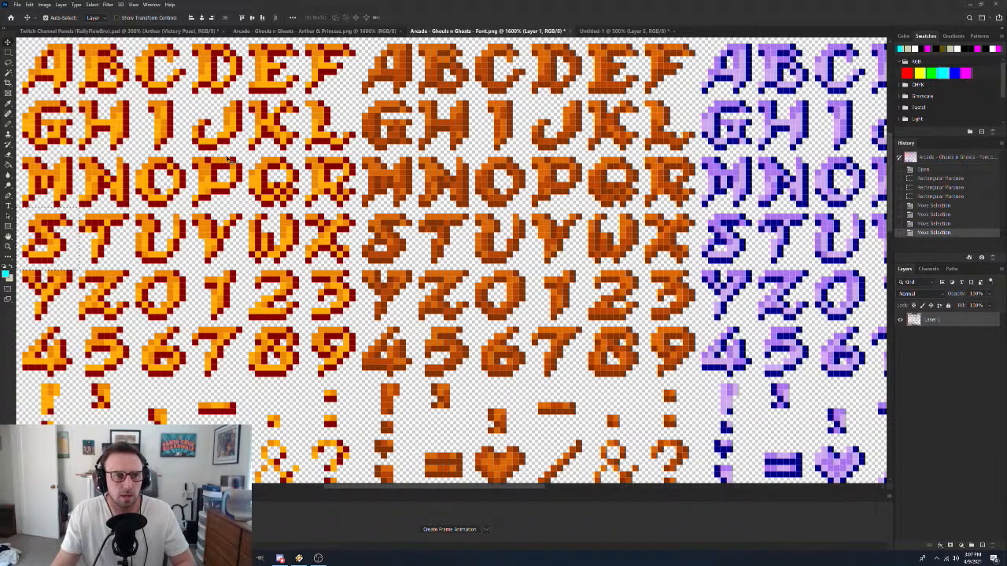
pyautogui.press('m')
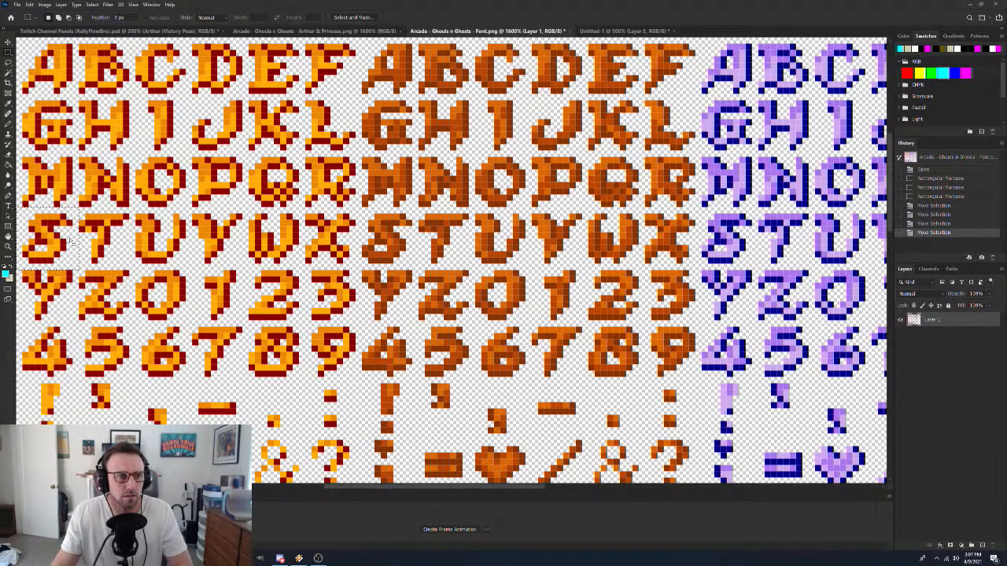
pyautogui.moveTo(77, 224); pyautogui.dragTo(187, 73)
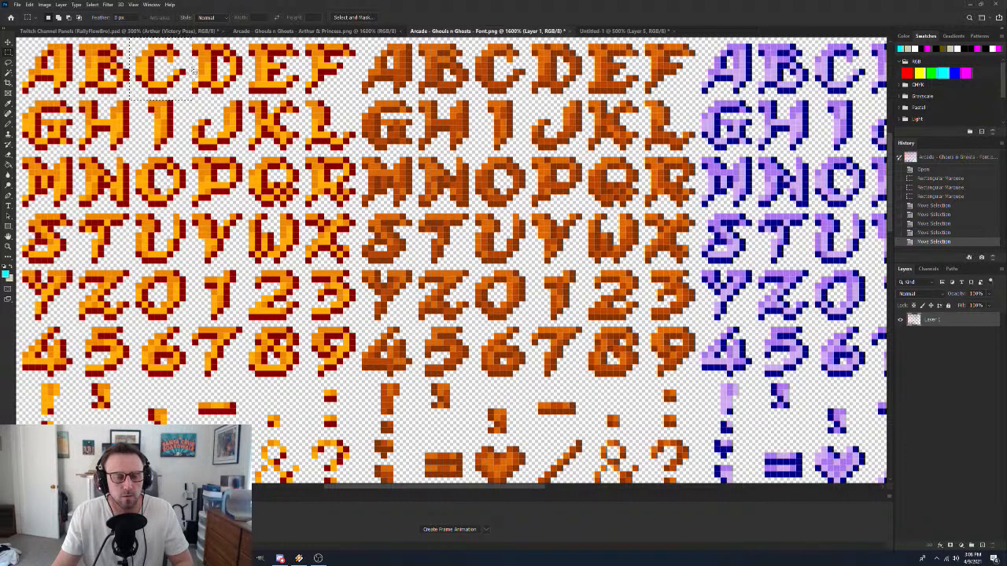
pyautogui.hotkey('ctrl', 'v')
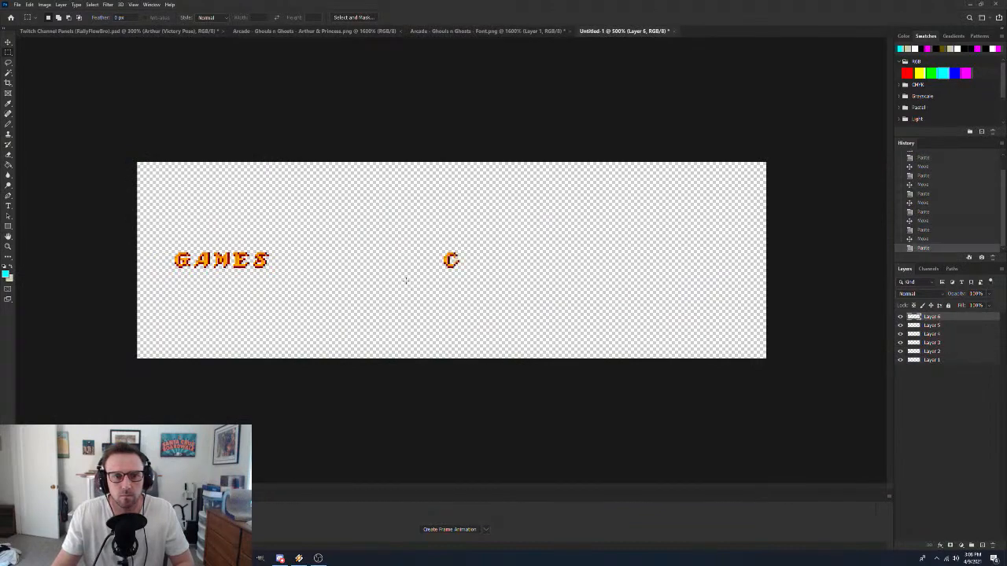
pyautogui.press('v')
pyautogui.moveTo(449, 255); pyautogui.dragTo(290, 262)
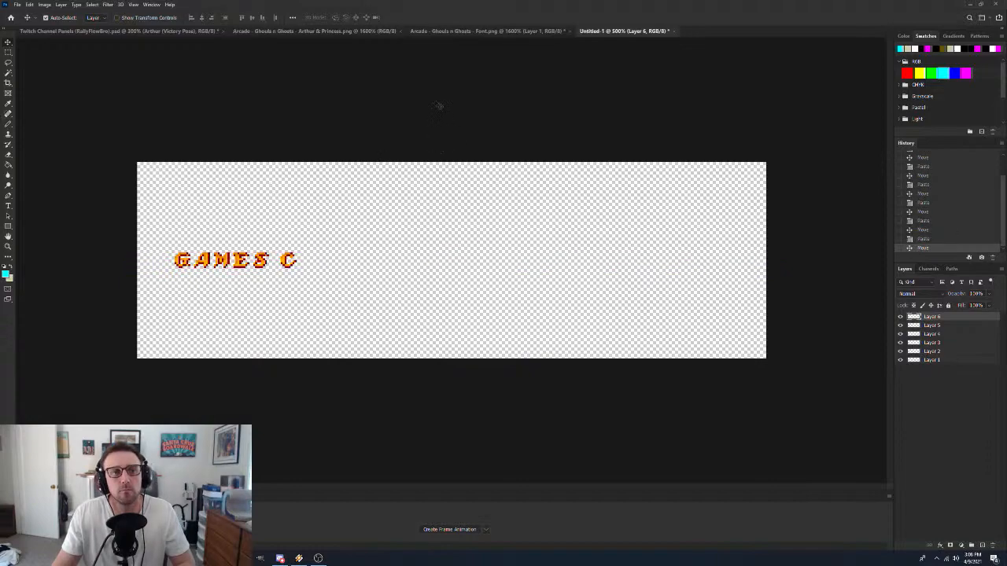
# Copy the yellow-orange O from the font sheet into Untitled-1 and line it up after the C
pyautogui.click(451, 32)
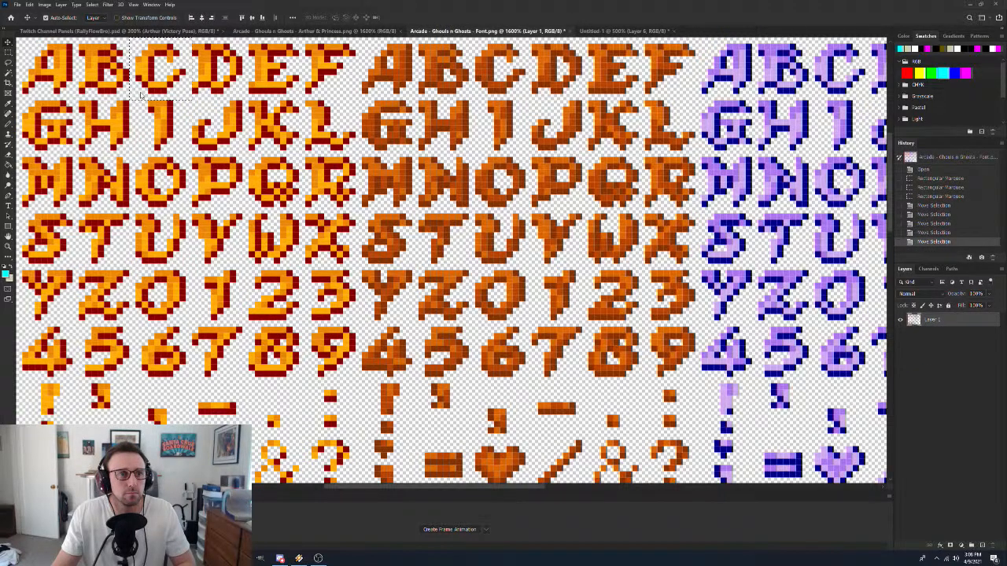
pyautogui.press('m')
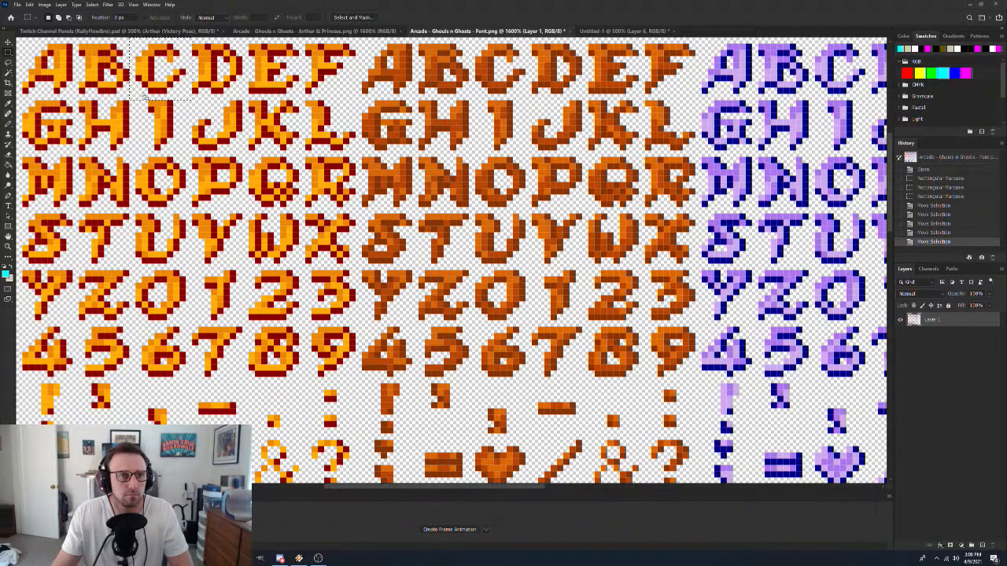
pyautogui.moveTo(155, 110); pyautogui.dragTo(143, 207)
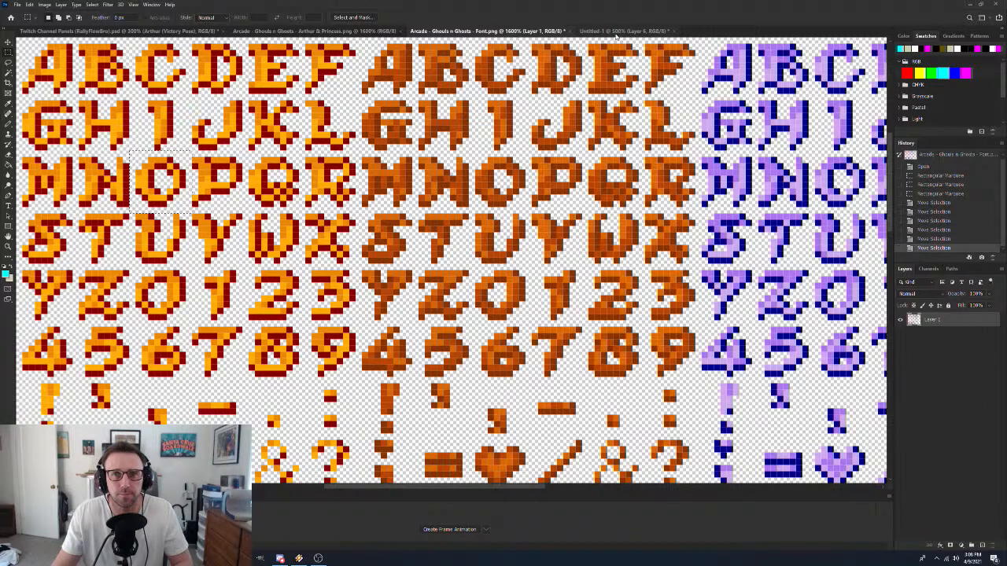
pyautogui.click(613, 31)
pyautogui.hotkey('ctrl', 'v')
pyautogui.press('v')
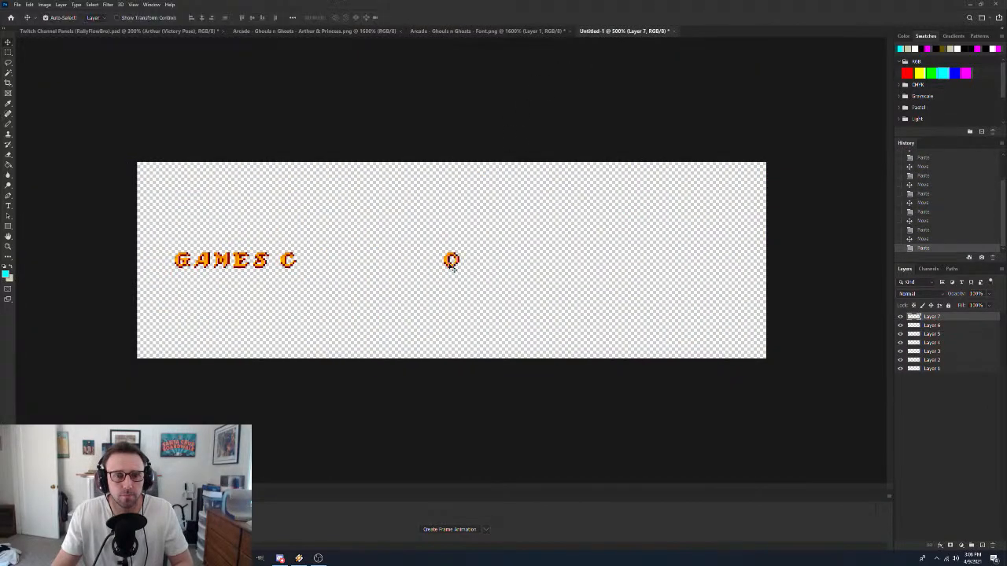
pyautogui.moveTo(453, 258); pyautogui.dragTo(314, 253)
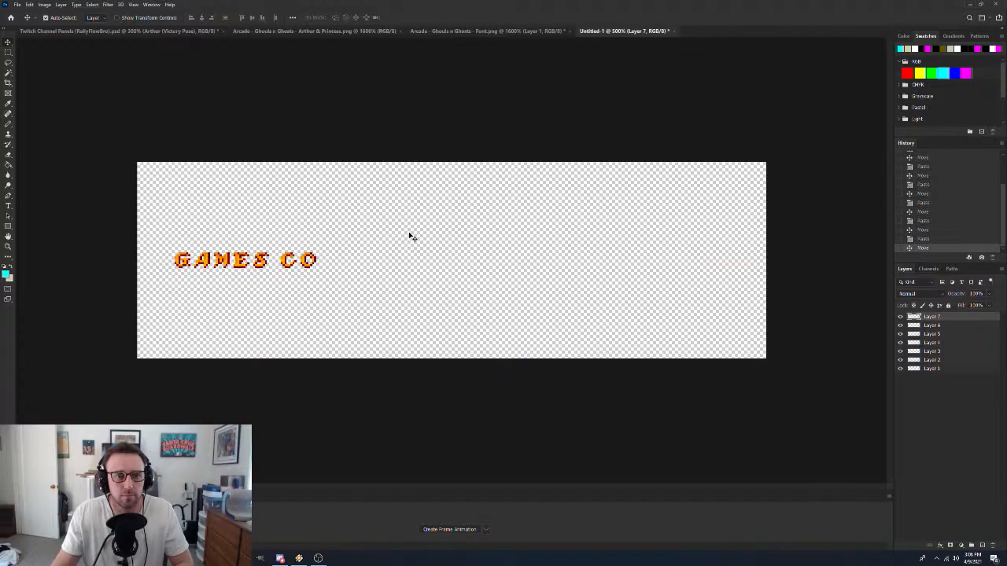
# Copy the yellow-orange M from the font sheet into Untitled-1 and line it up after CO
pyautogui.click(448, 32)
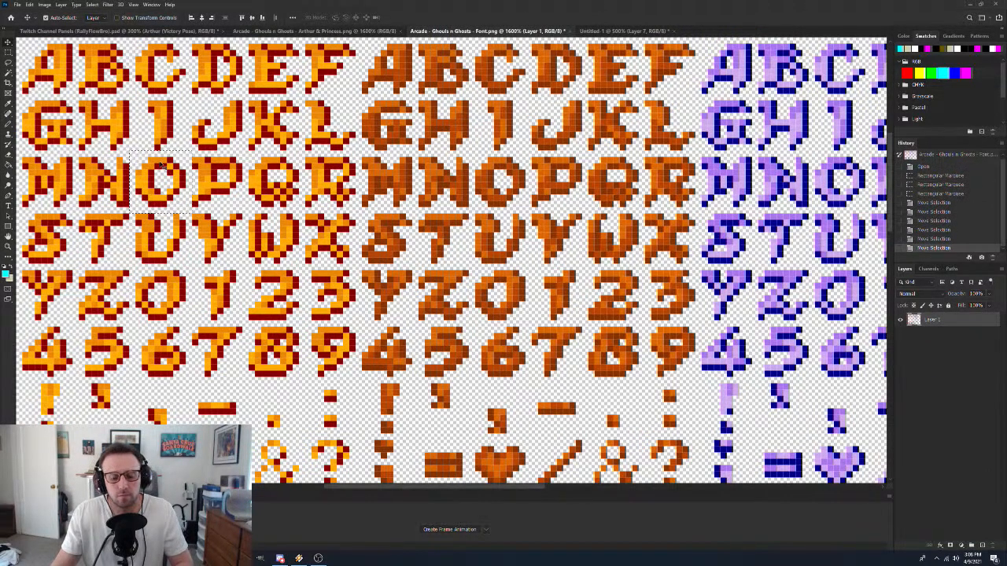
pyautogui.press('m')
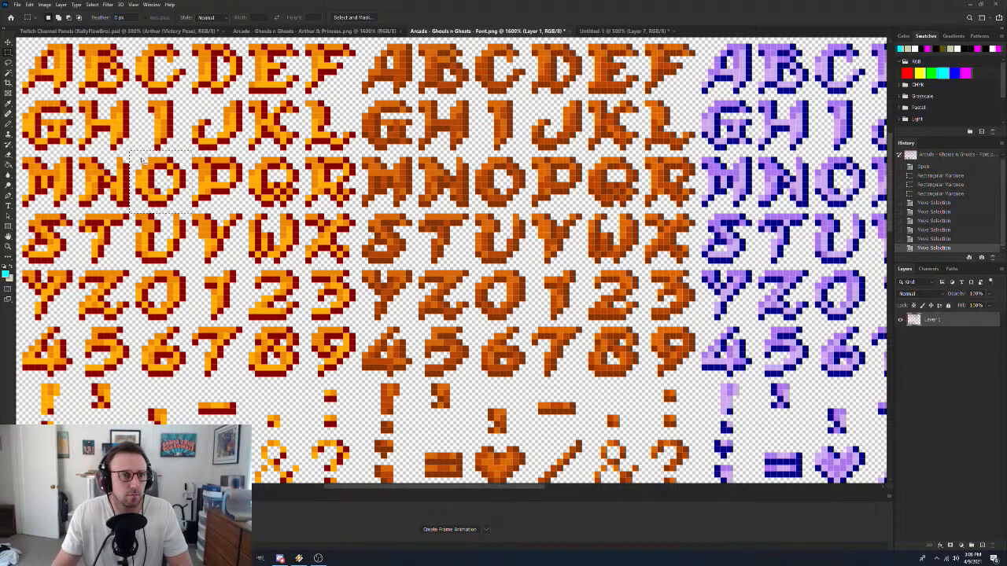
pyautogui.moveTo(138, 154); pyautogui.dragTo(29, 158)
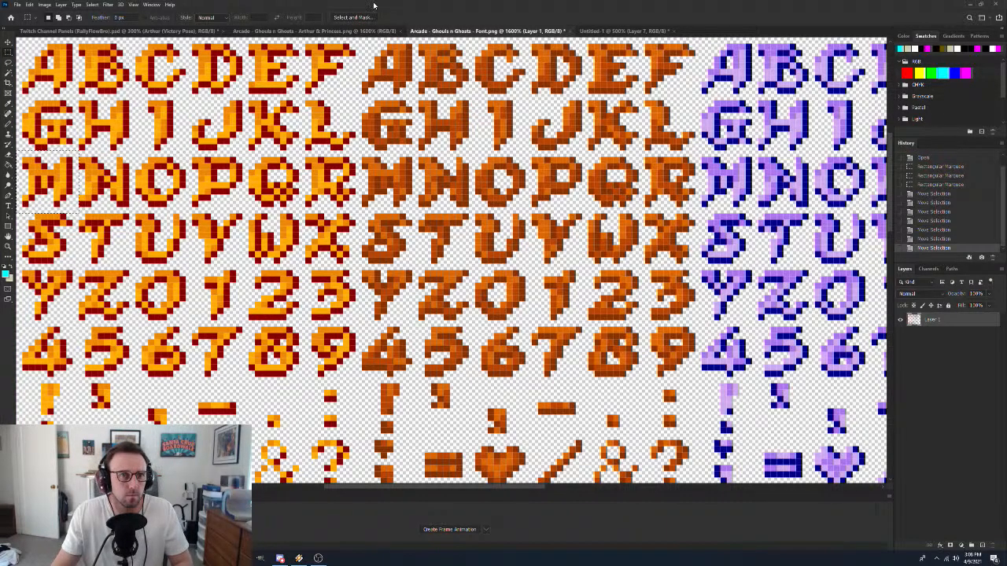
pyautogui.click(633, 32)
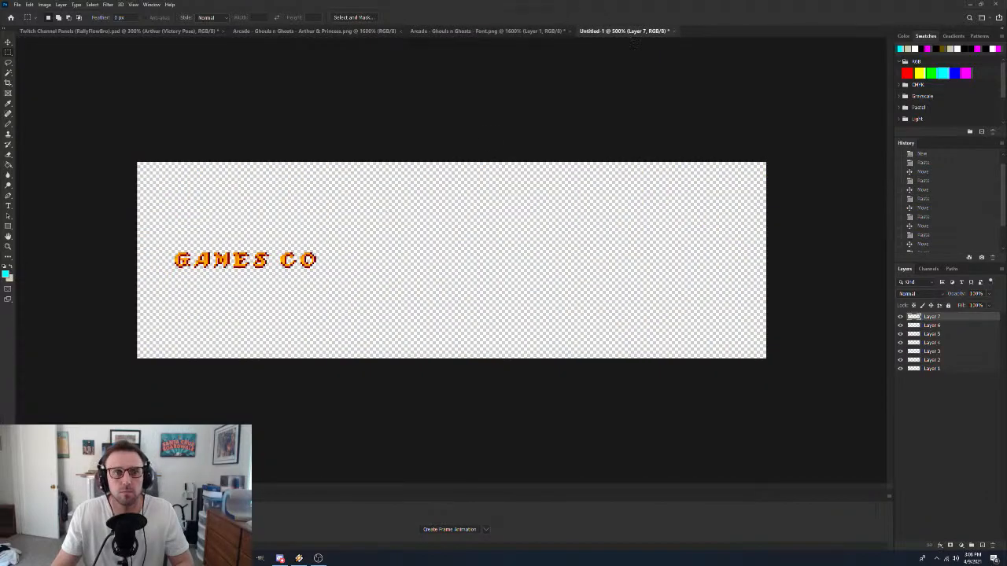
pyautogui.hotkey('ctrl', 'v')
pyautogui.moveTo(458, 250); pyautogui.dragTo(334, 250)
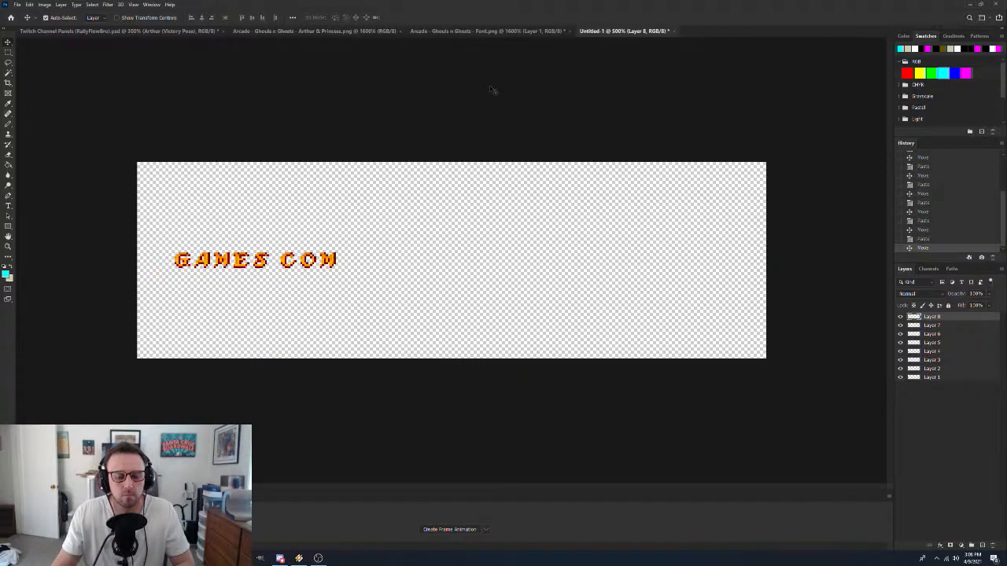
# Copy the yellow-orange P from the font sheet into Untitled-1 and line it up after COM
pyautogui.press('m')
pyautogui.click(516, 31)
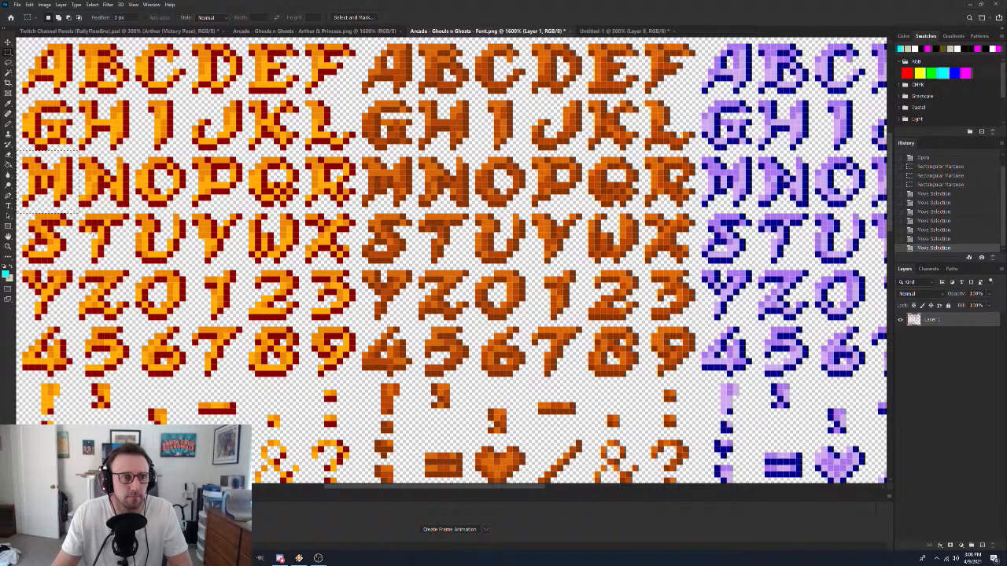
pyautogui.moveTo(74, 204); pyautogui.dragTo(240, 203)
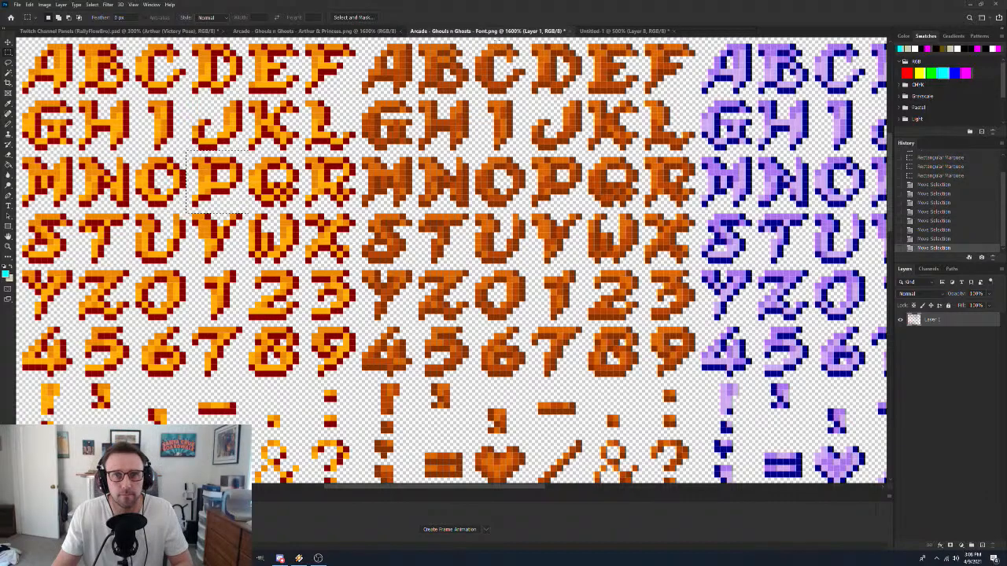
pyautogui.click(622, 30)
pyautogui.hotkey('ctrl', 'v')
pyautogui.press('v')
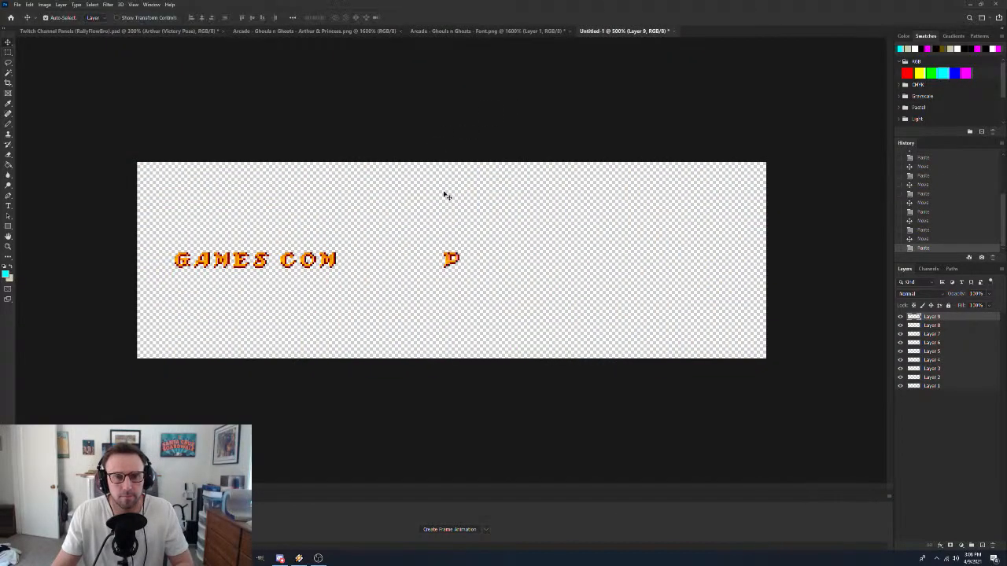
pyautogui.moveTo(454, 266); pyautogui.dragTo(344, 266)
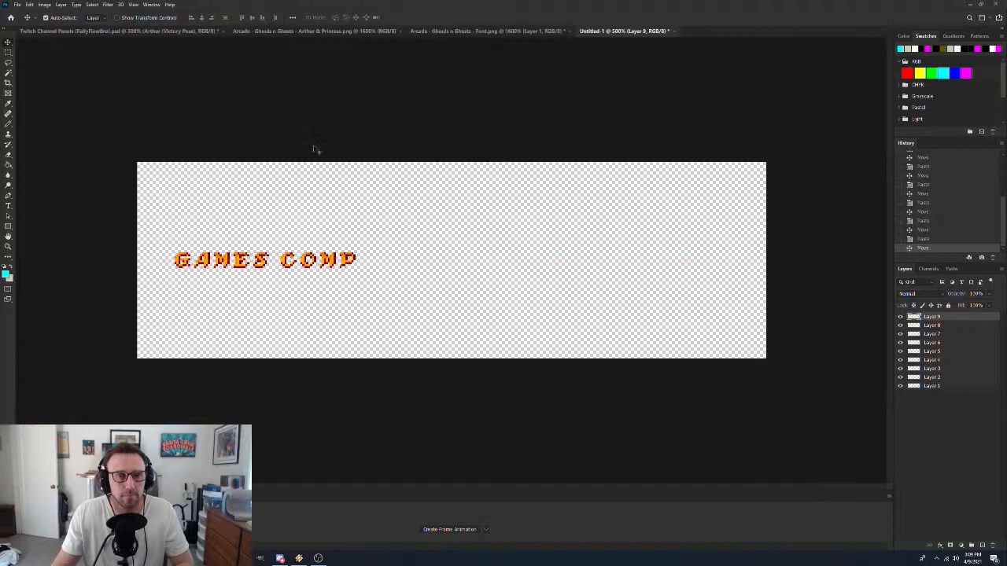
# Copy the yellow-orange L from the font sheet into Untitled-1 and line it up after COMP
pyautogui.click(485, 31)
pyautogui.press('m')
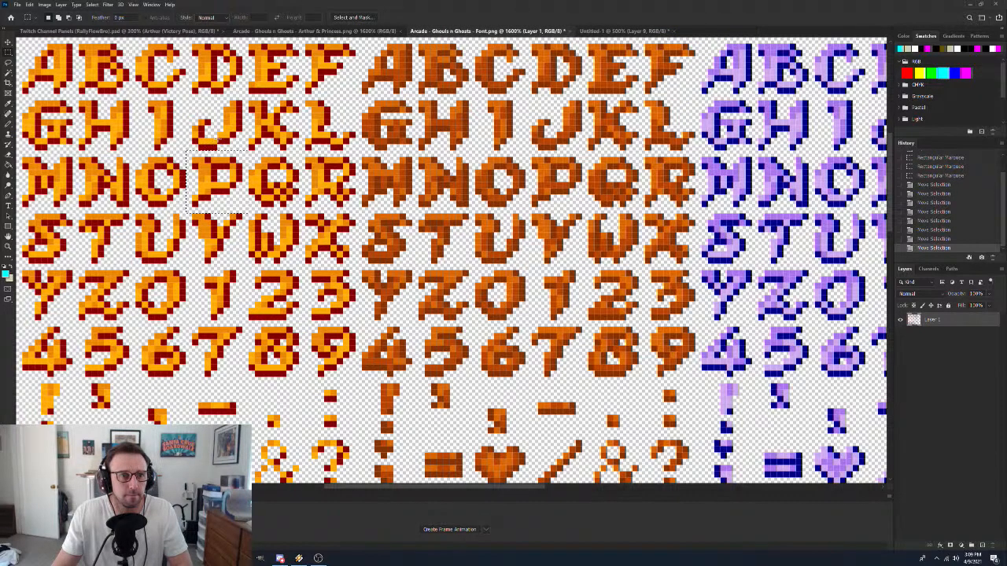
pyautogui.moveTo(195, 164); pyautogui.dragTo(308, 116)
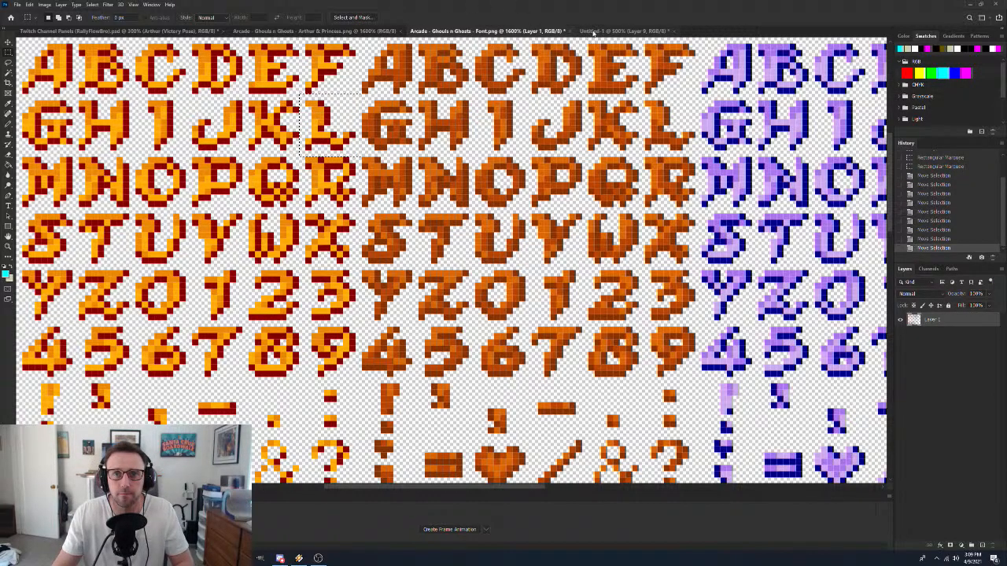
pyautogui.click(594, 32)
pyautogui.hotkey('ctrl', 'v')
pyautogui.press('v')
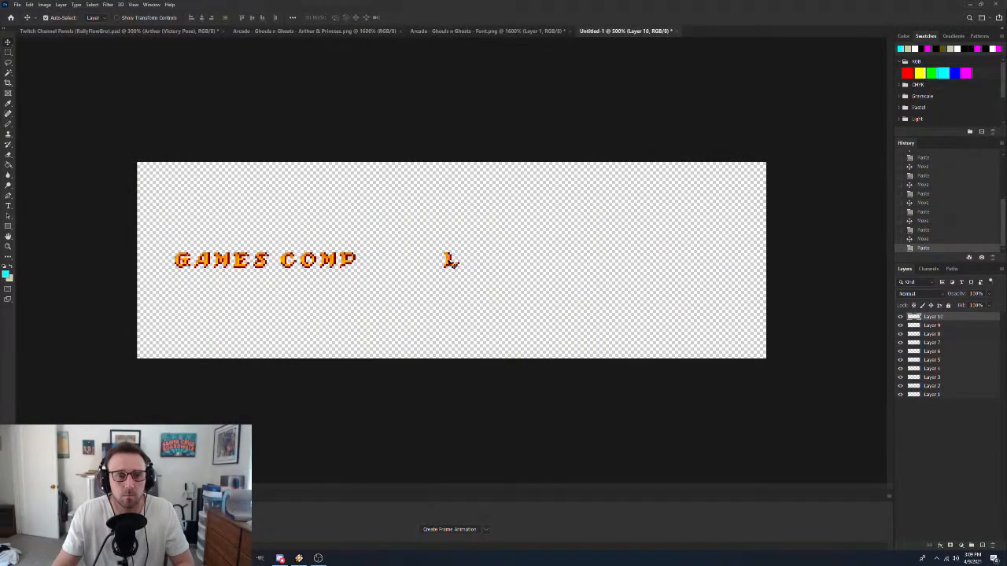
pyautogui.moveTo(451, 261); pyautogui.dragTo(368, 263)
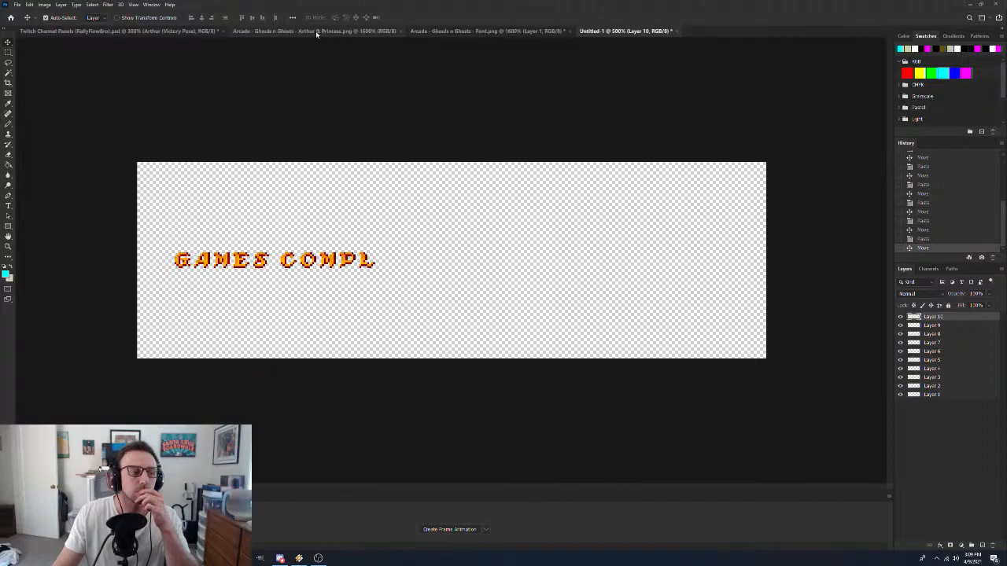
# Copy the yellow-orange E from the font sheet into Untitled-1 and line it up after COMPL
pyautogui.click(486, 32)
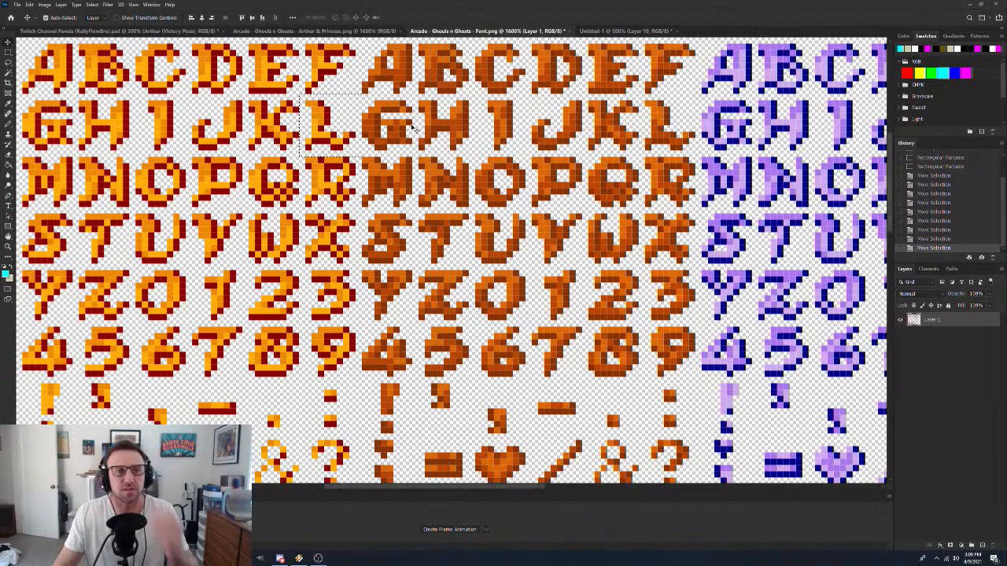
pyautogui.moveTo(331, 122); pyautogui.dragTo(317, 150)
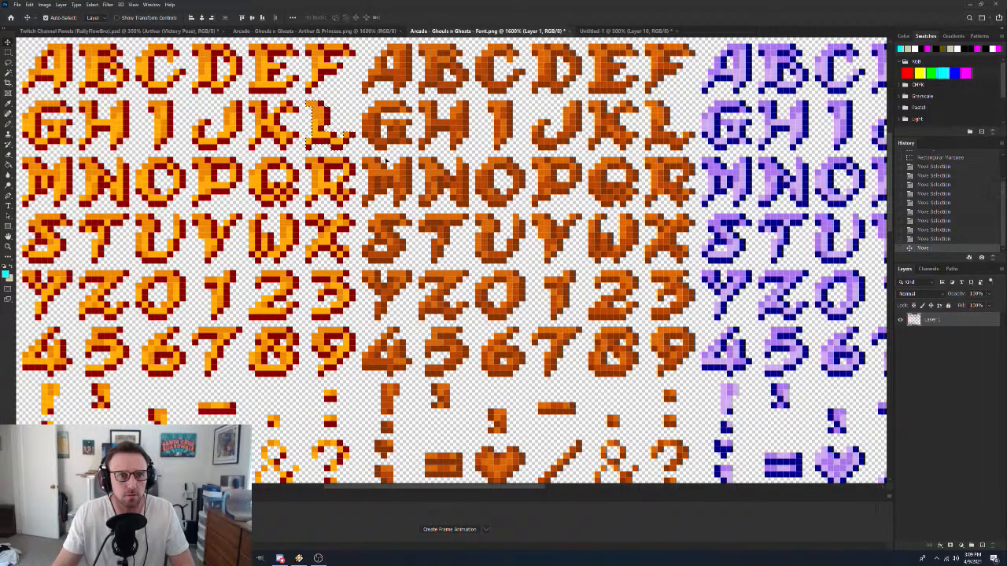
pyautogui.click(964, 238)
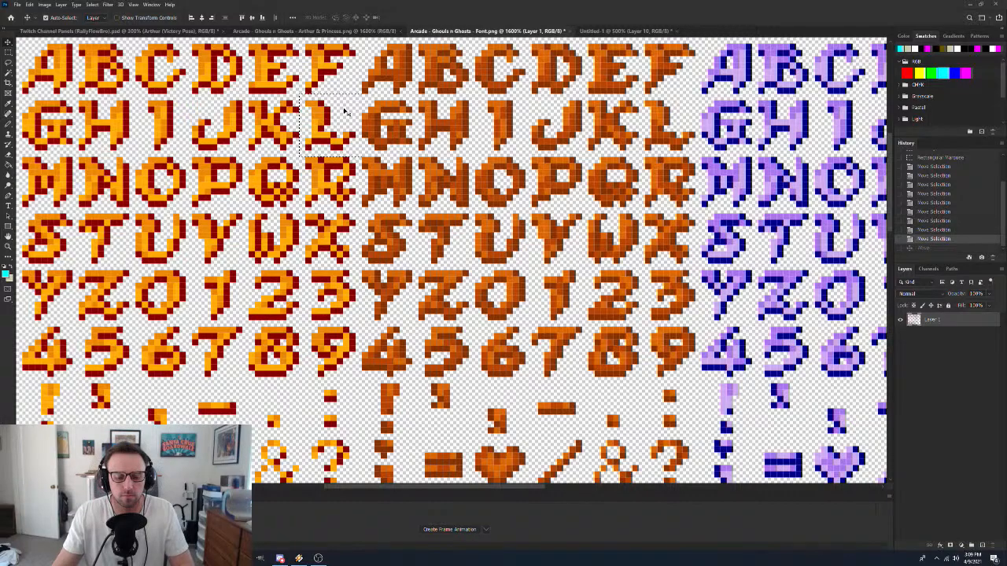
pyautogui.press('m')
pyautogui.moveTo(344, 113); pyautogui.dragTo(287, 58)
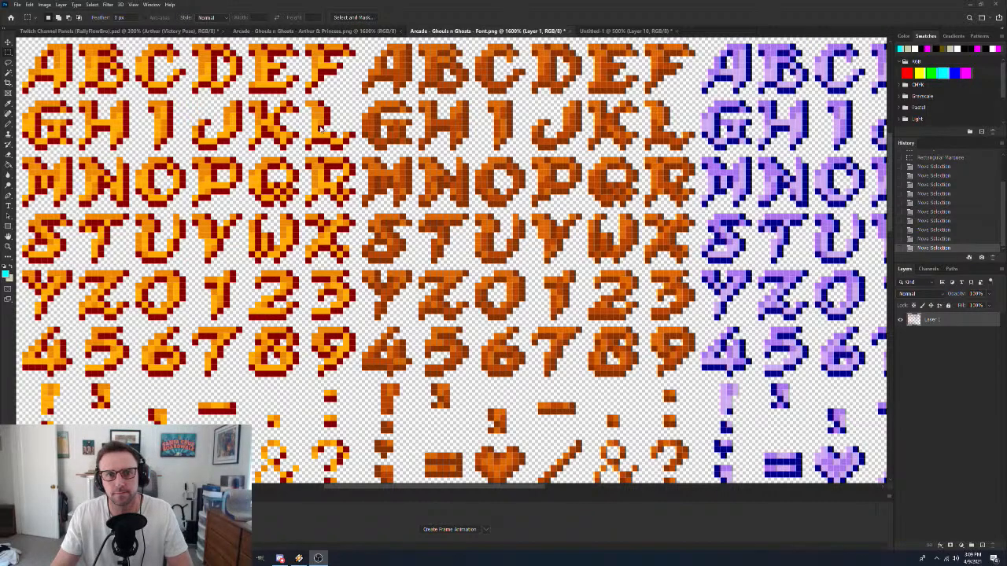
pyautogui.moveTo(243, 36); pyautogui.dragTo(305, 101)
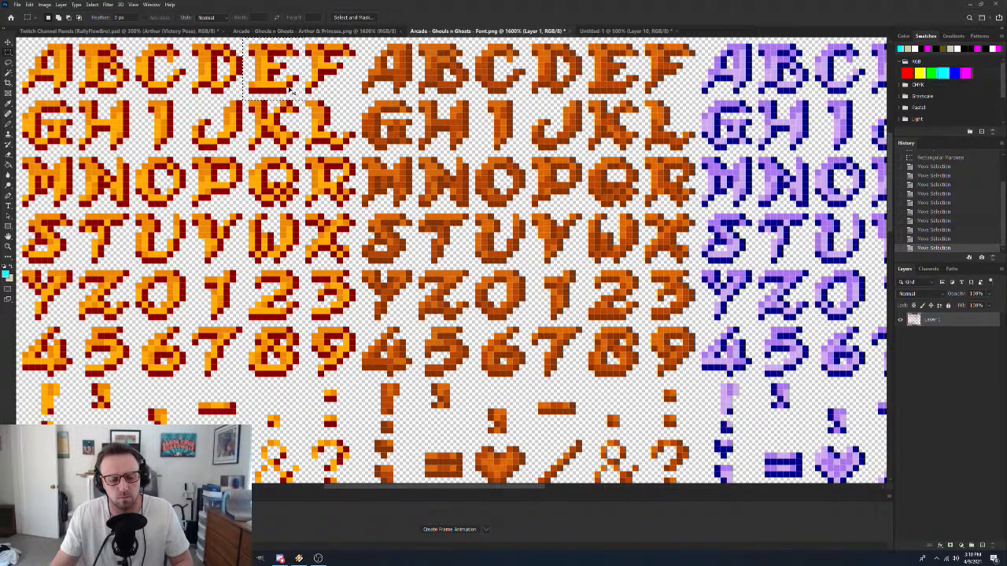
pyautogui.click(623, 32)
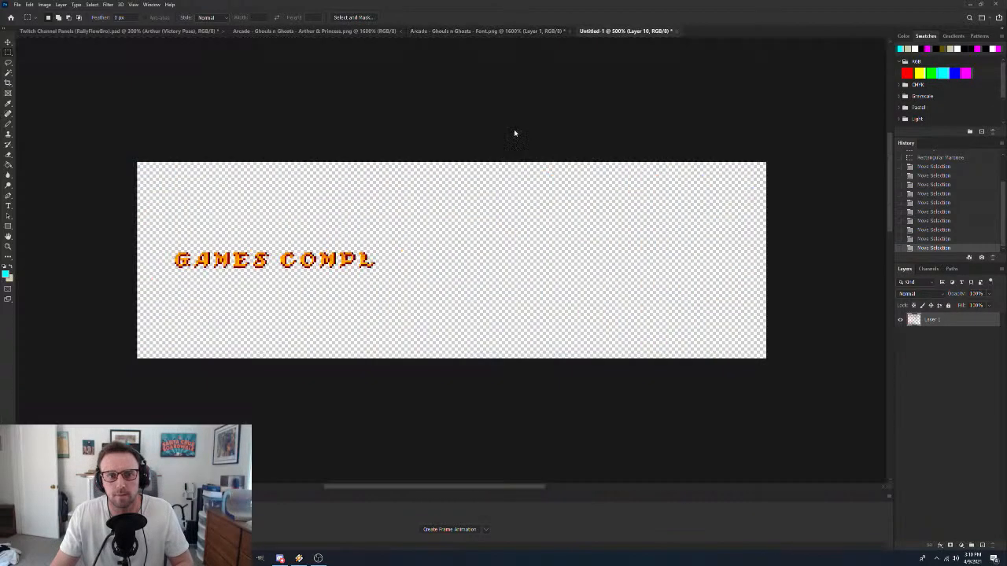
pyautogui.hotkey('ctrl', 'v')
pyautogui.press('v')
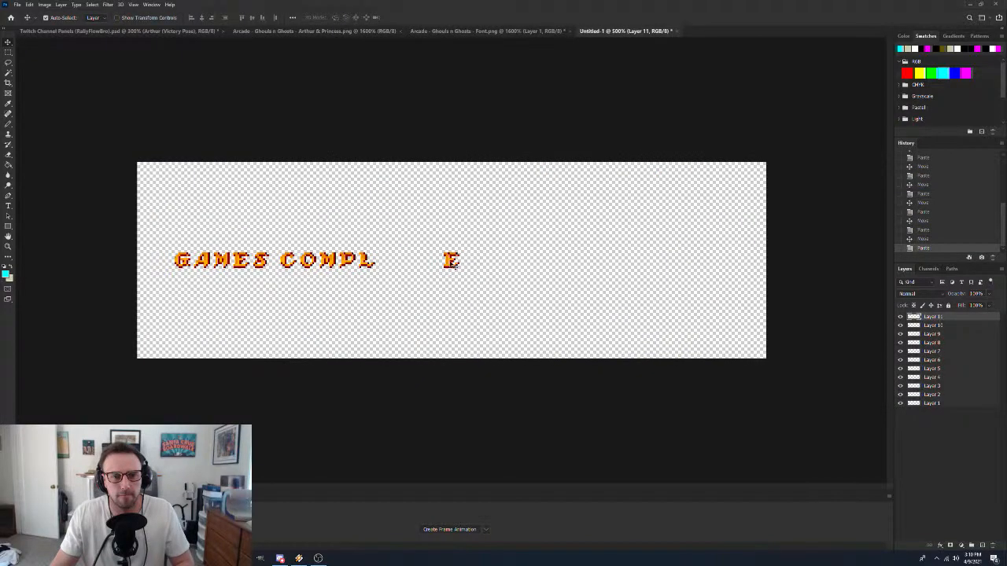
pyautogui.moveTo(454, 267); pyautogui.dragTo(395, 264)
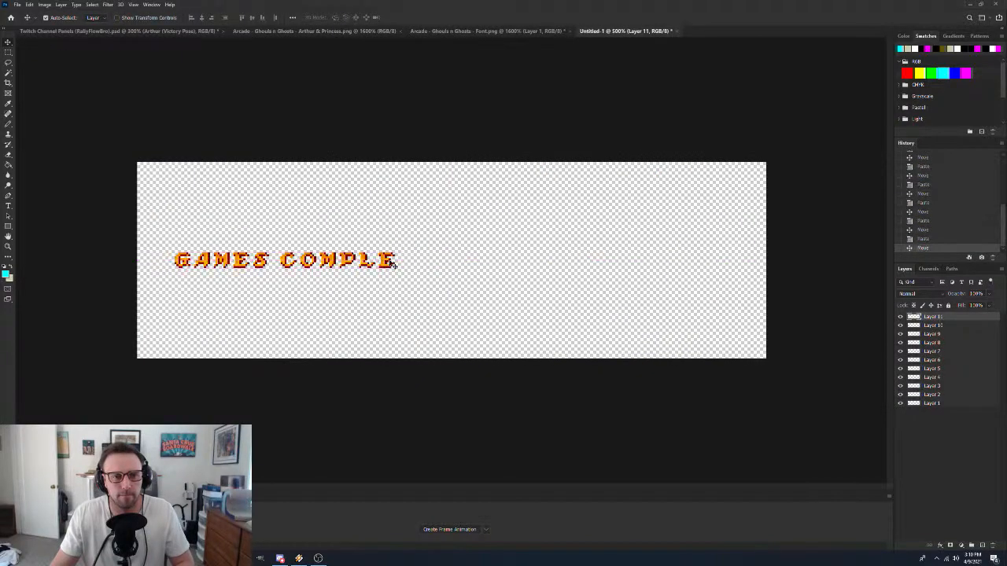
# Copy the yellow-orange T from the font sheet into Untitled-1 and line it up after COMPLE
pyautogui.click(464, 32)
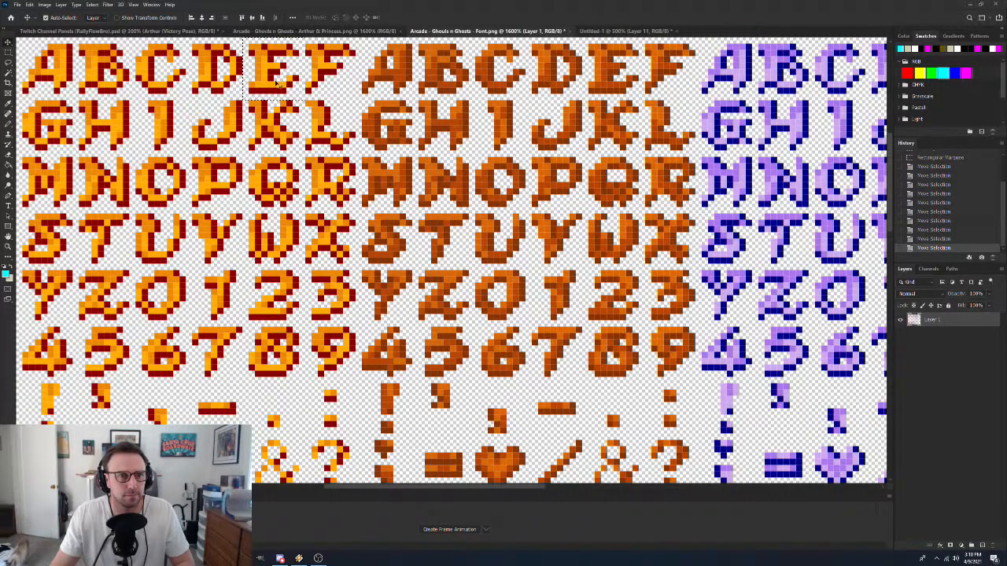
pyautogui.press('m')
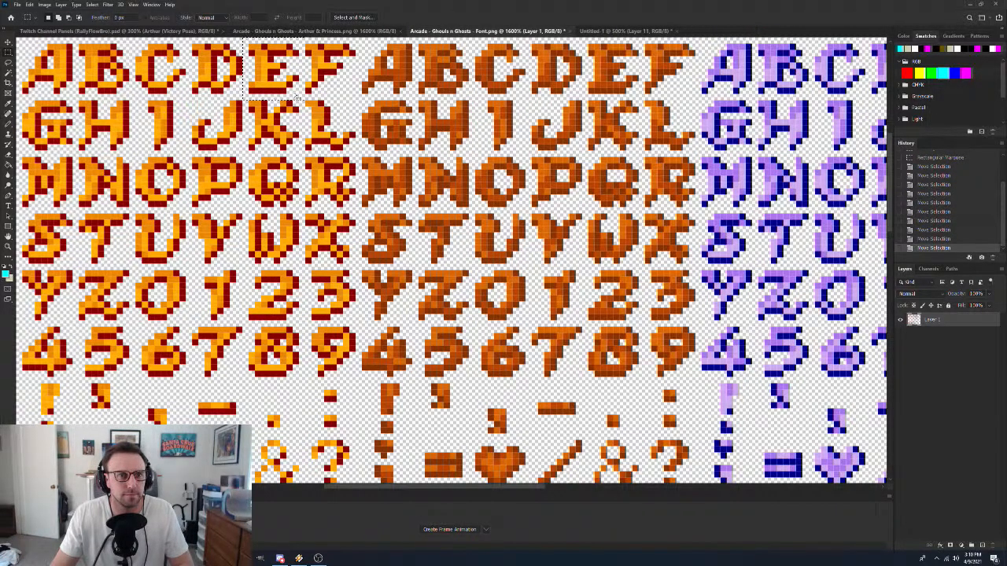
pyautogui.moveTo(142, 179); pyautogui.dragTo(198, 239)
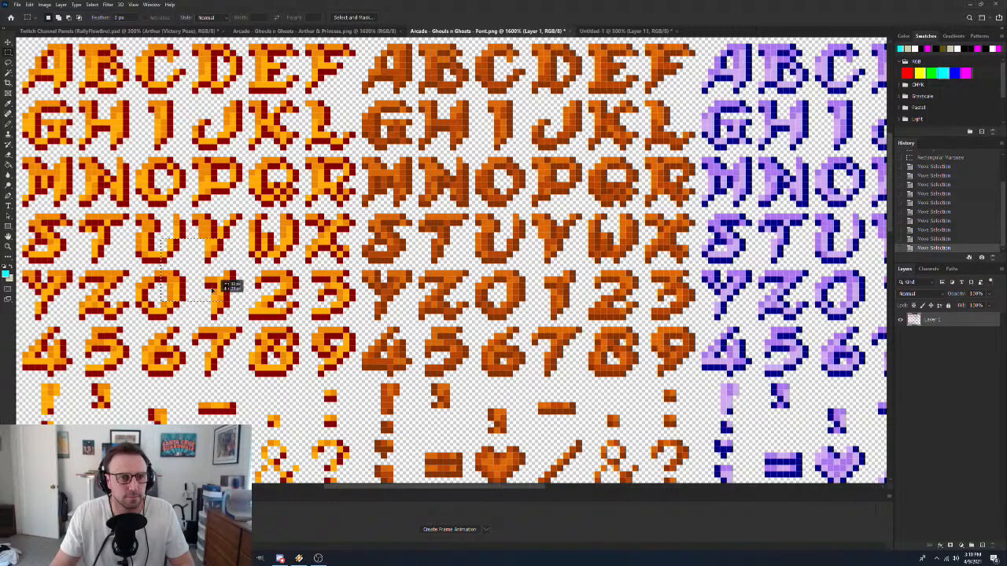
pyautogui.moveTo(73, 207); pyautogui.dragTo(125, 267)
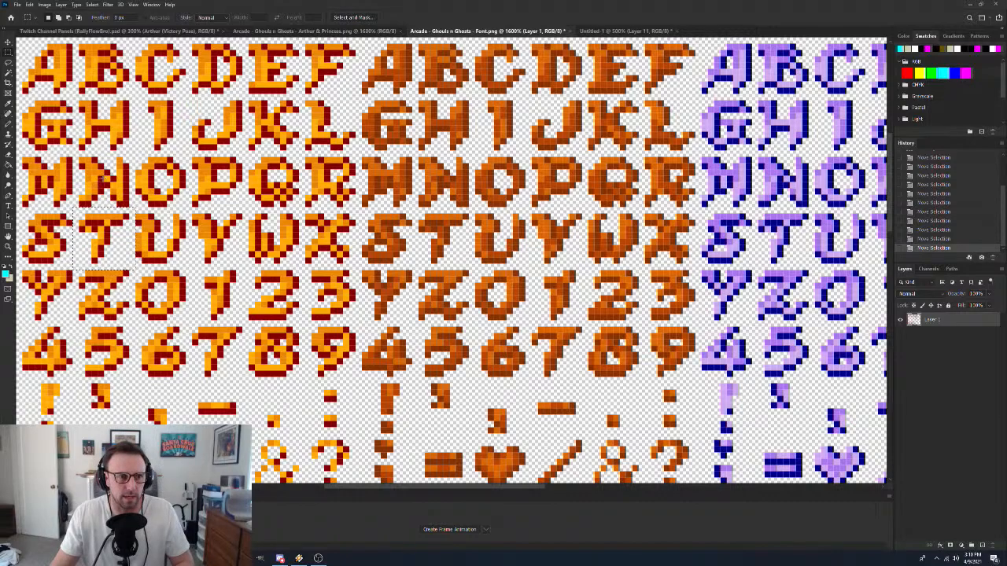
pyautogui.click(596, 30)
pyautogui.hotkey('ctrl', 'v')
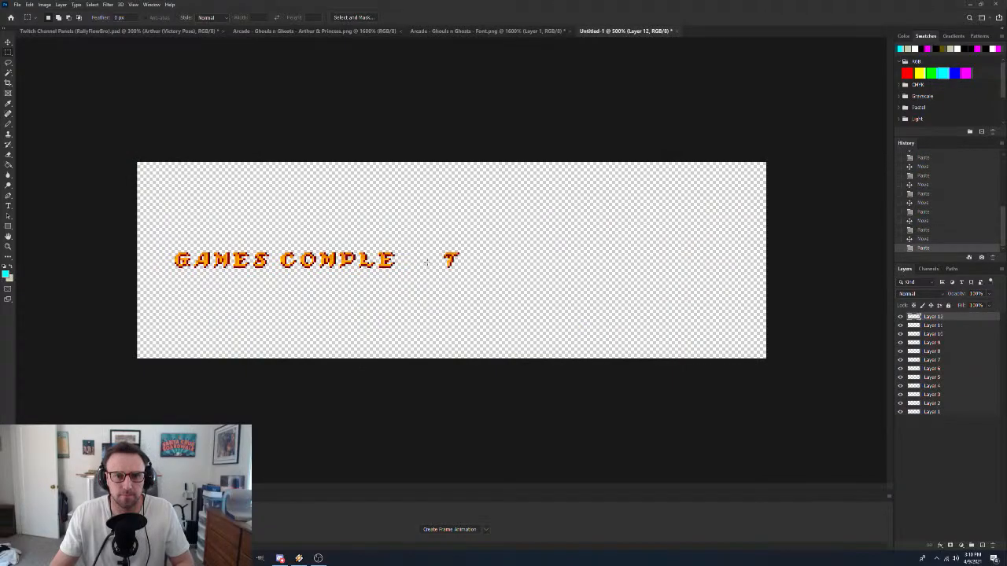
pyautogui.press('v')
pyautogui.moveTo(456, 263); pyautogui.dragTo(409, 260)
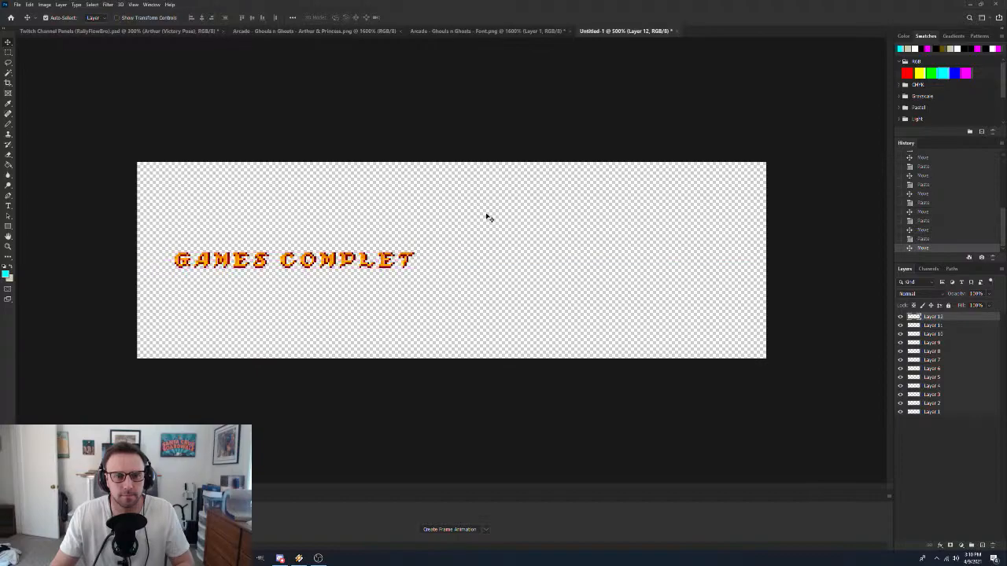
# Copy the yellow-orange E from the font sheet into Untitled-1 and line it up after COMPLET
pyautogui.click(518, 31)
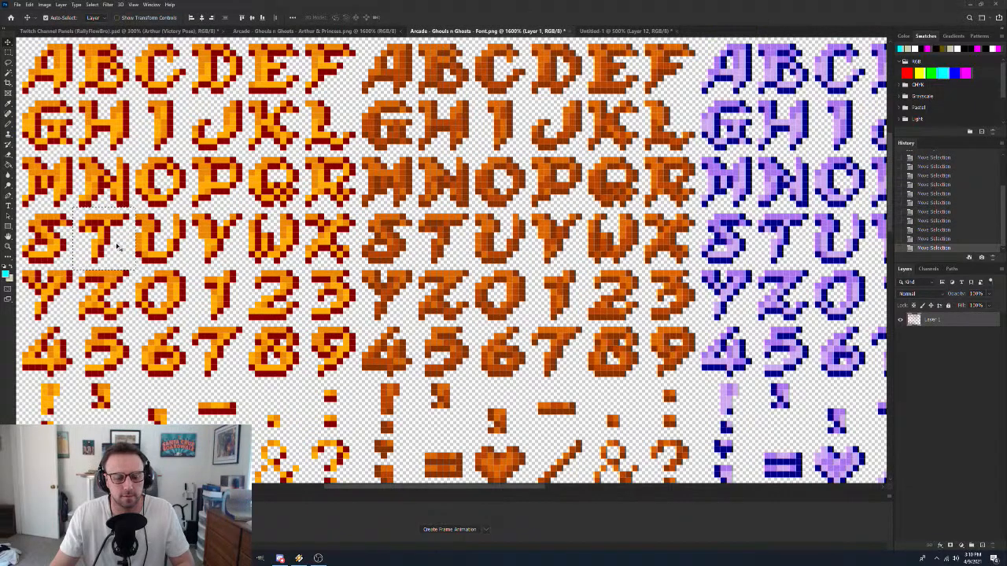
pyautogui.press('m')
pyautogui.moveTo(130, 233); pyautogui.dragTo(273, 88)
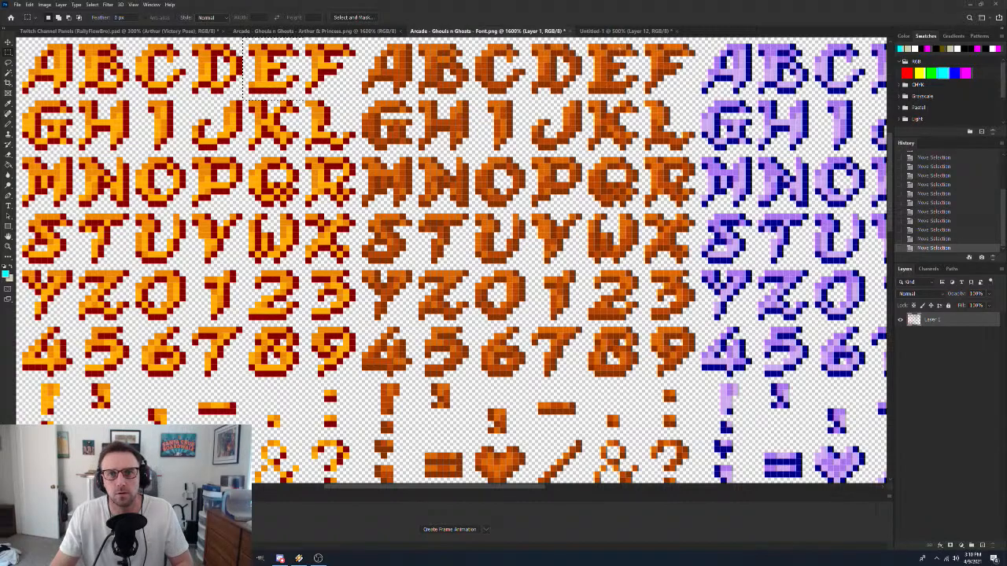
pyautogui.click(625, 31)
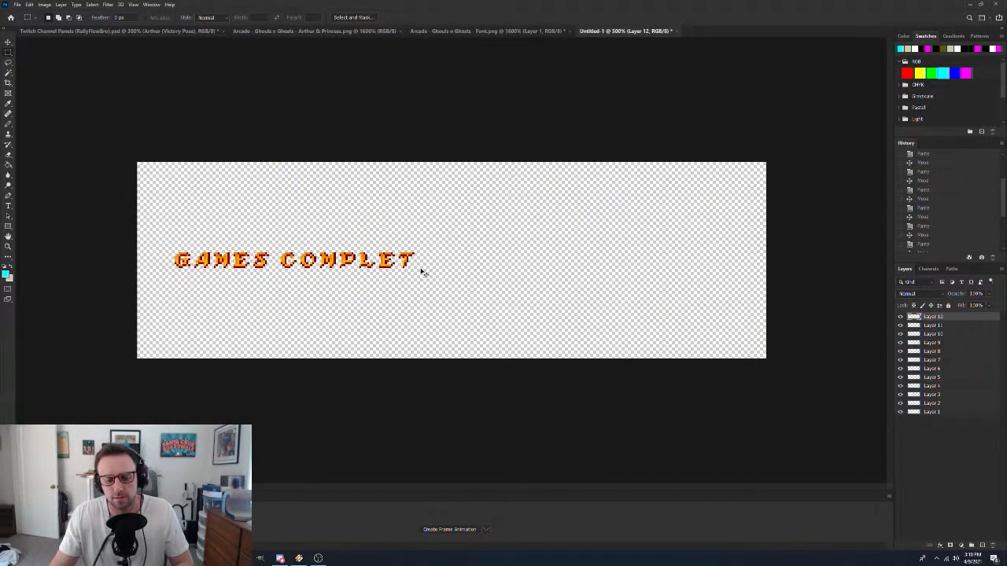
pyautogui.hotkey('ctrl', 'v')
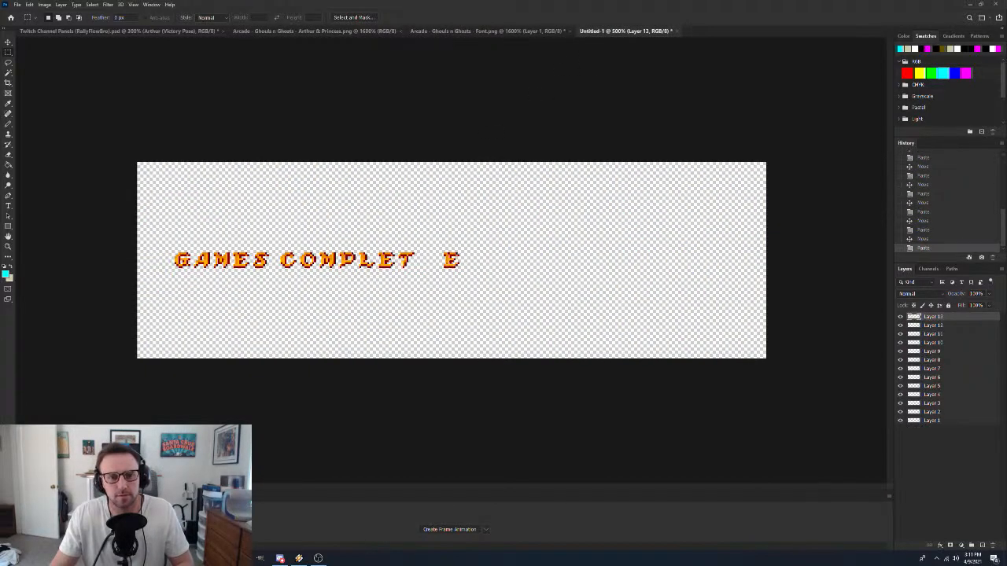
pyautogui.press('v')
pyautogui.moveTo(452, 261); pyautogui.dragTo(433, 260)
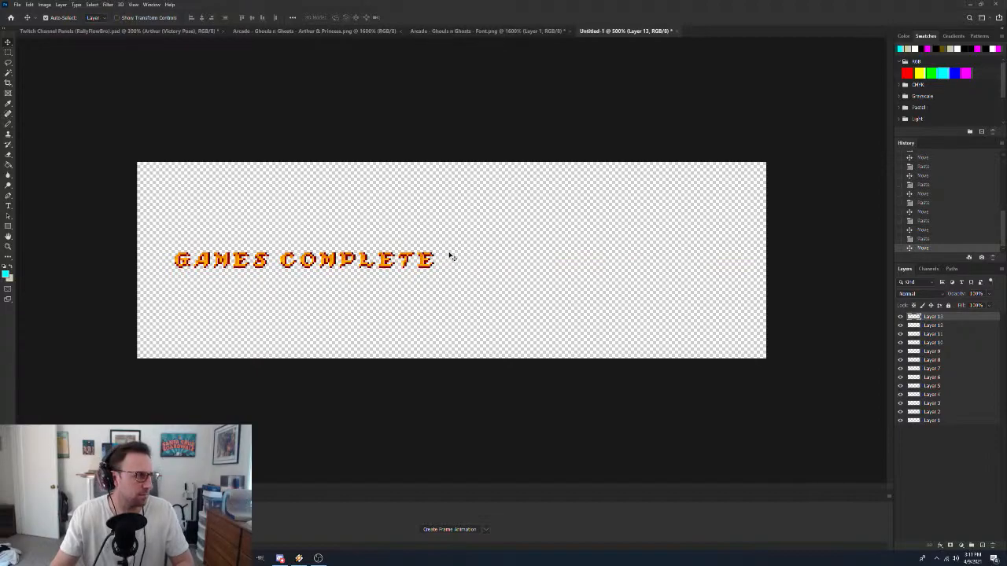
# Copy the yellow-orange D from the font sheet into Untitled-1 and line it up after COMPLETE
pyautogui.click(497, 31)
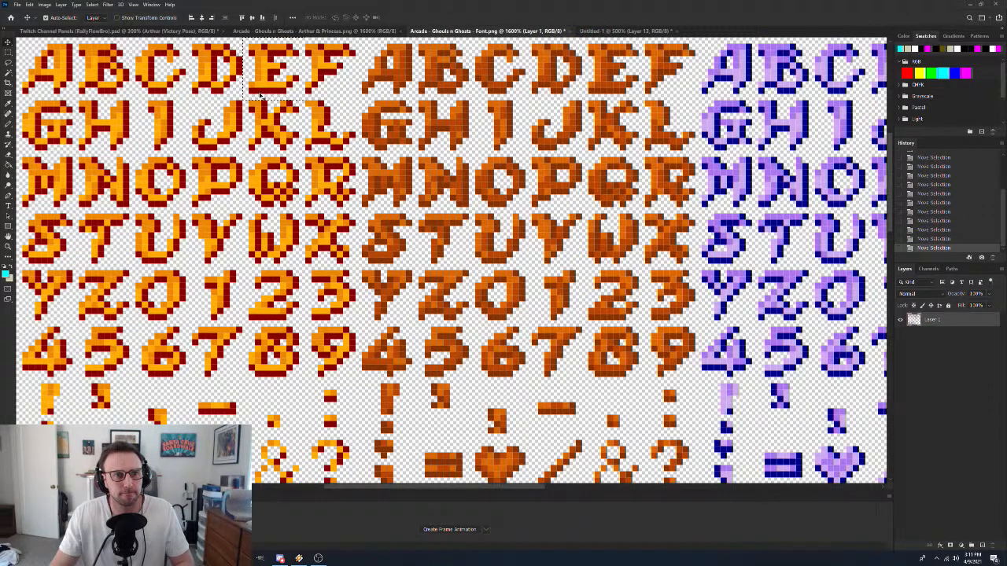
pyautogui.press('m')
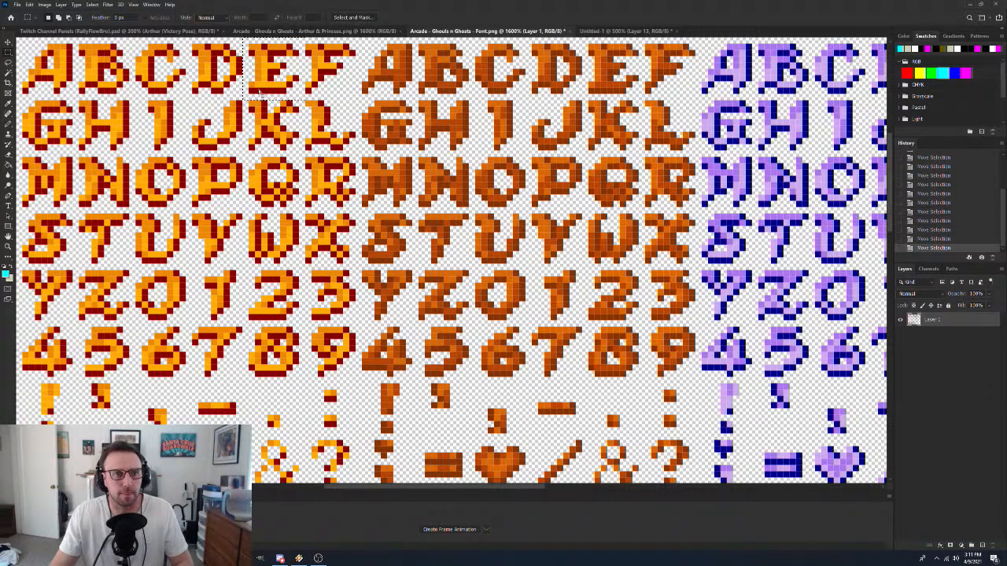
pyautogui.moveTo(267, 96); pyautogui.dragTo(226, 79)
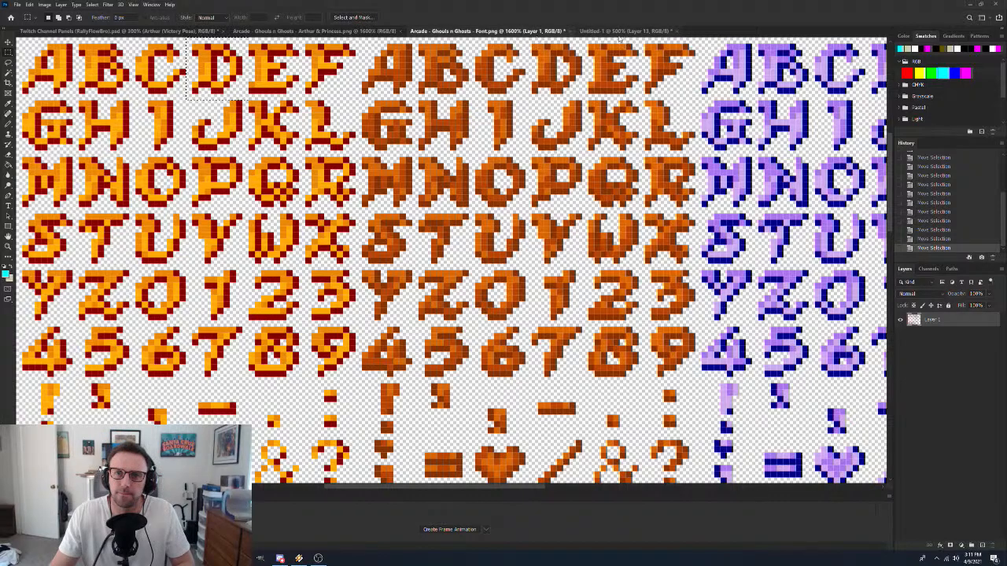
pyautogui.click(622, 31)
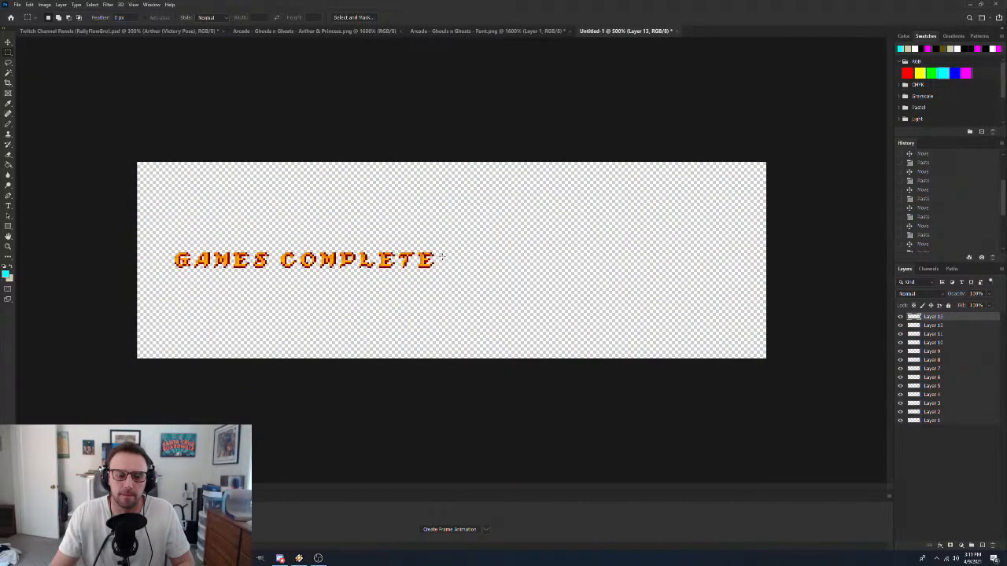
pyautogui.hotkey('ctrl', 'v')
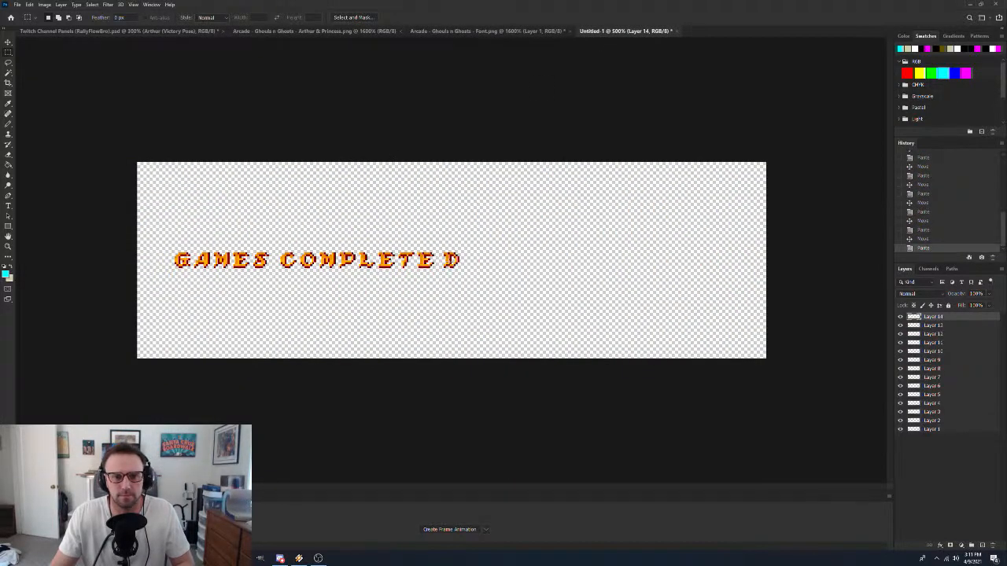
pyautogui.press('v')
pyautogui.moveTo(453, 263); pyautogui.dragTo(444, 266)
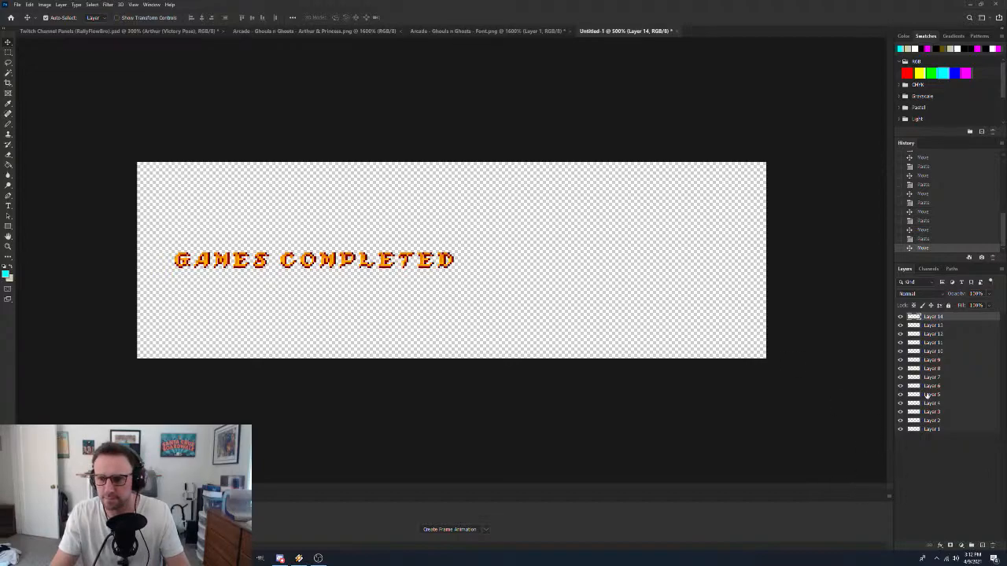
# Hide and reshow Layer 6 and Layer 5 in turn to identify which letters they hold
pyautogui.click(901, 386)
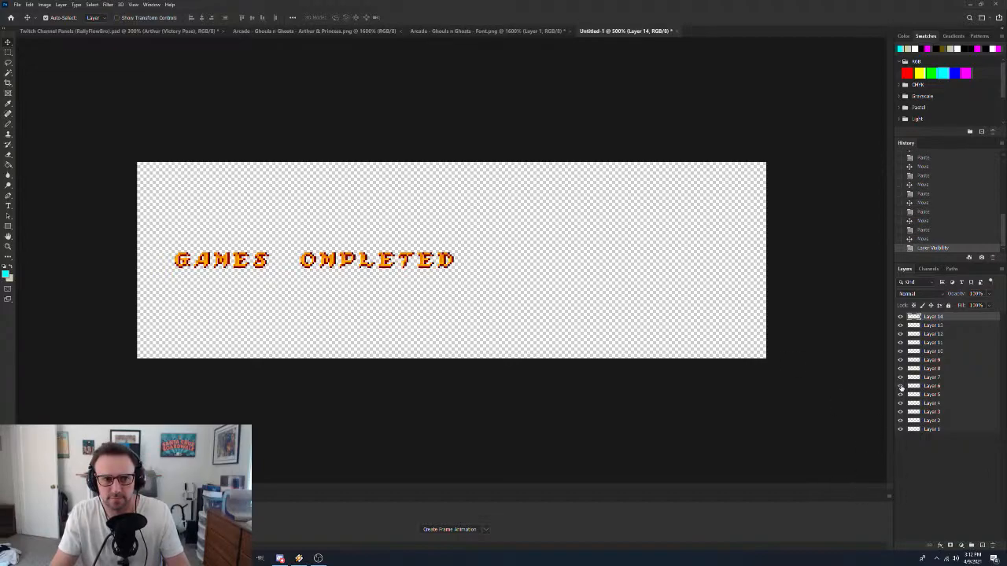
pyautogui.click(901, 386)
pyautogui.click(900, 395)
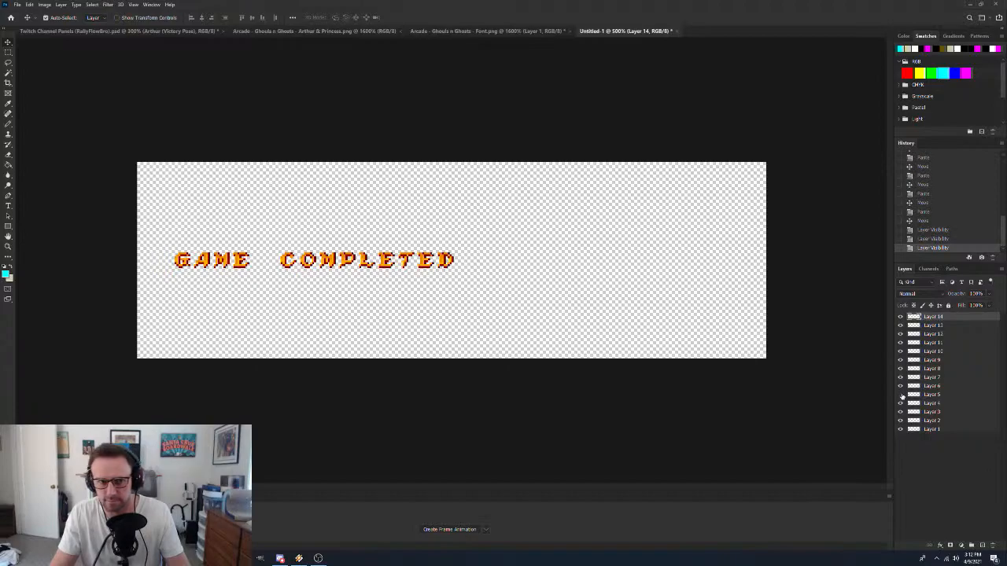
pyautogui.click(901, 395)
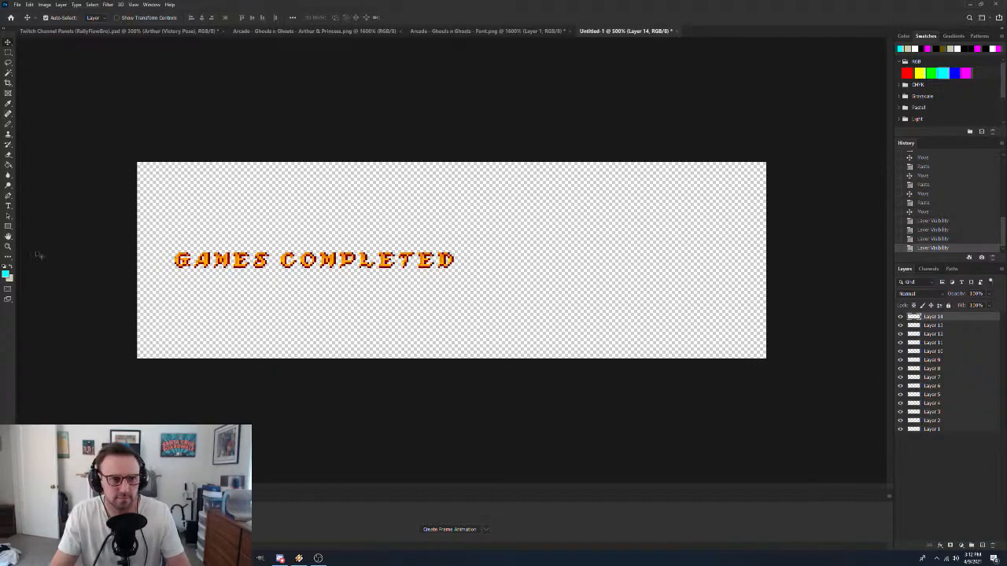
# Tighten the letter spacing in GAMES and COMPLETED by moving each letter closer to the one before it
pyautogui.click(211, 267)
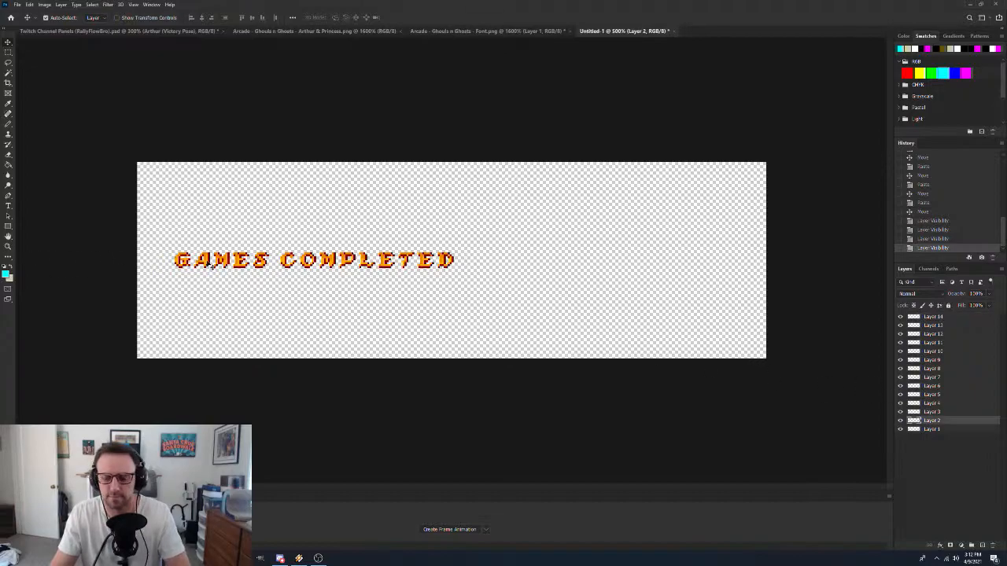
pyautogui.press('Left')
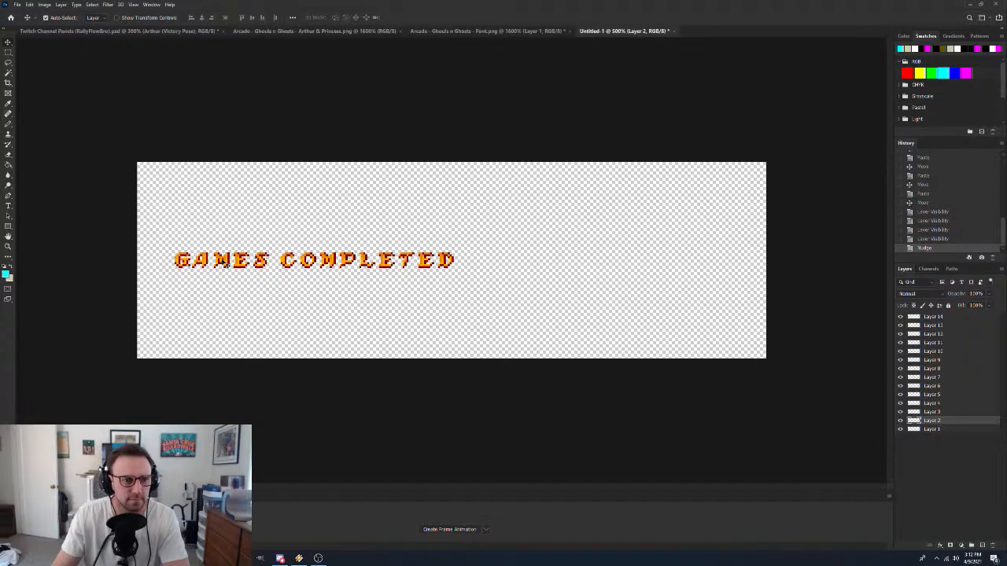
pyautogui.moveTo(226, 263); pyautogui.dragTo(263, 245)
pyautogui.click(240, 262)
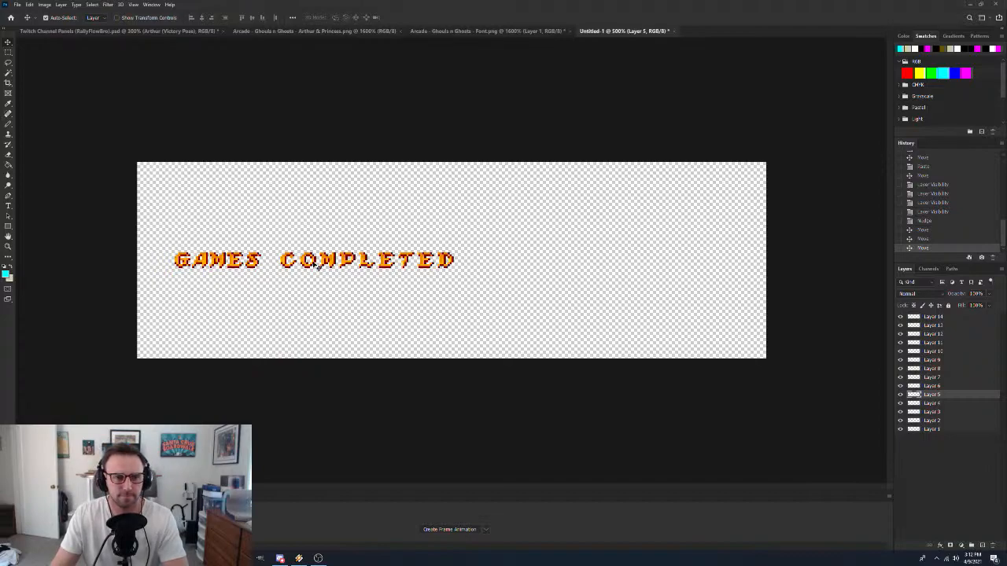
pyautogui.moveTo(318, 264); pyautogui.dragTo(432, 265)
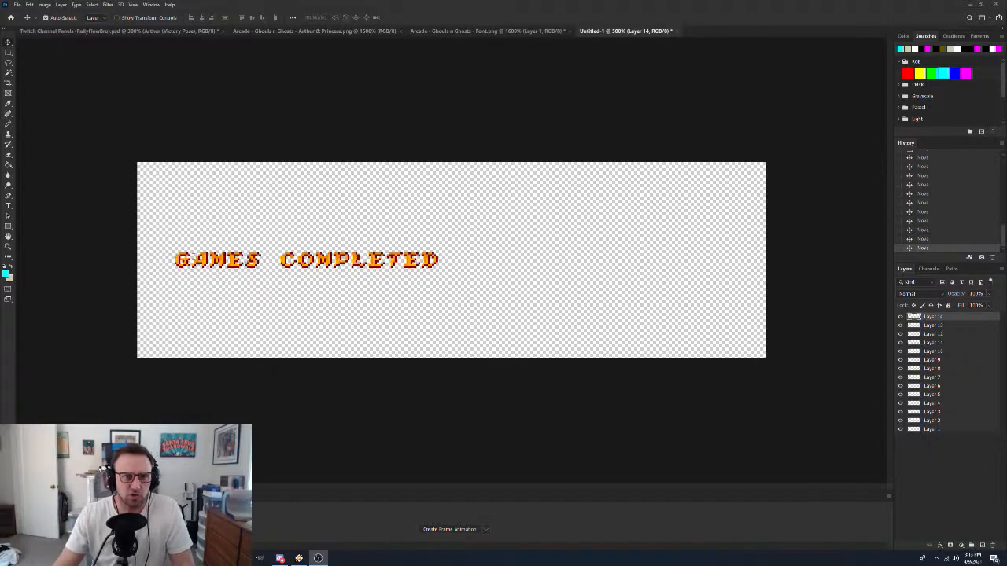
# Look through the font sheet down to the colored sample words at its end
pyautogui.click(446, 32)
pyautogui.scroll(-3, 458, 283)
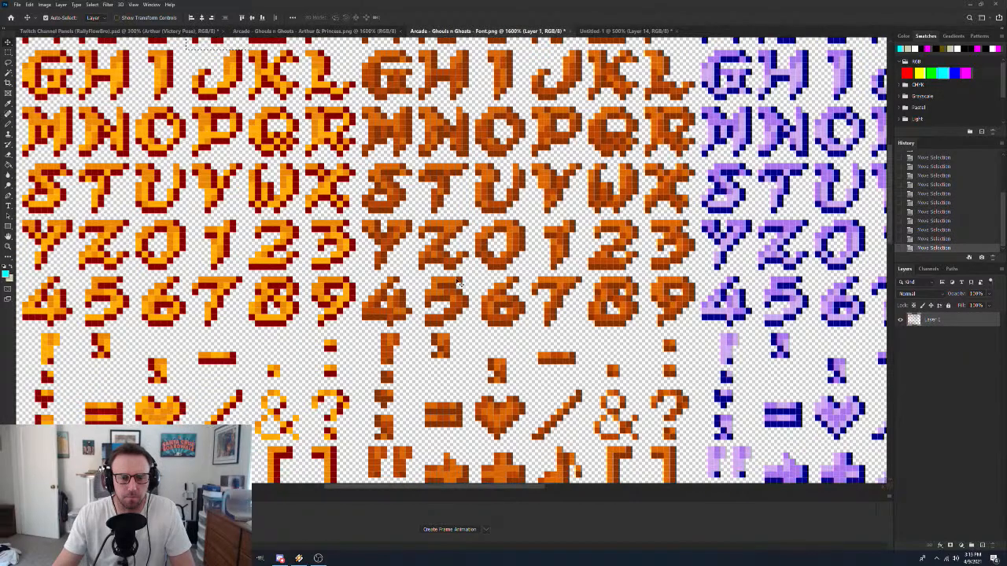
pyautogui.scroll(2, 458, 284)
pyautogui.scroll(-2, 664, 275)
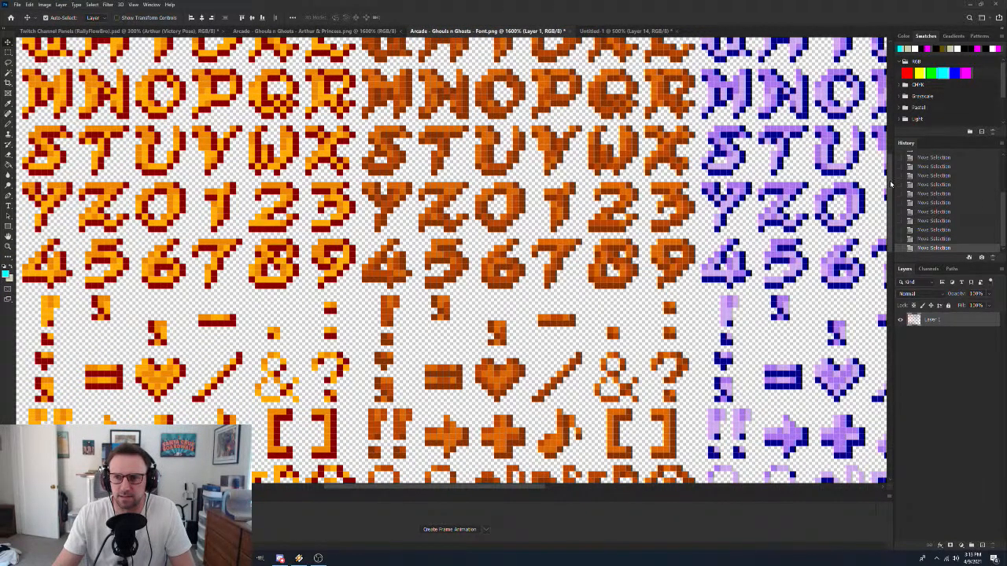
pyautogui.scroll(-15, 892, 184)
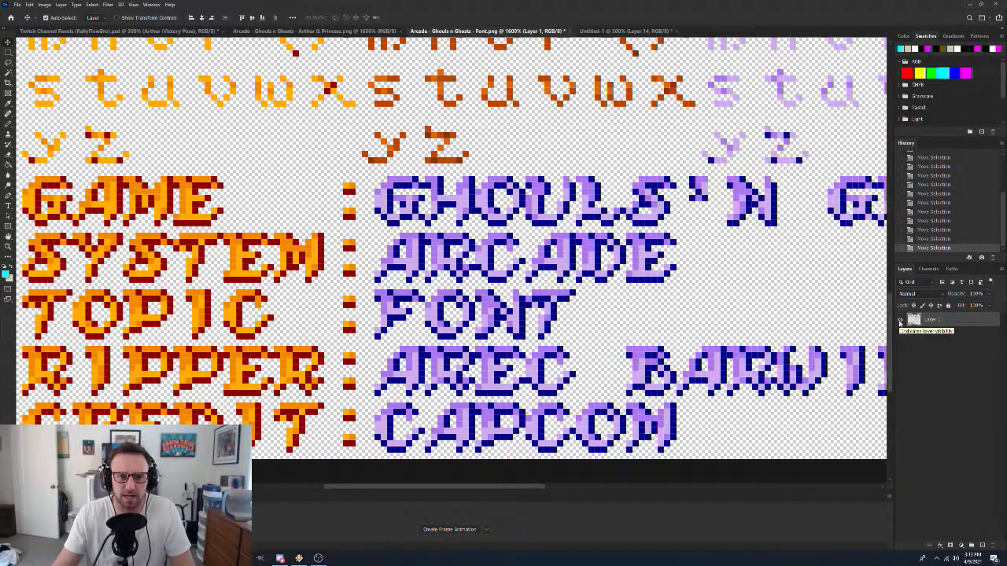
# Tighten GAMES in Untitled-1 by moving the A, M, E and S each closer to the letter before it
pyautogui.scroll(-2, 899, 329)
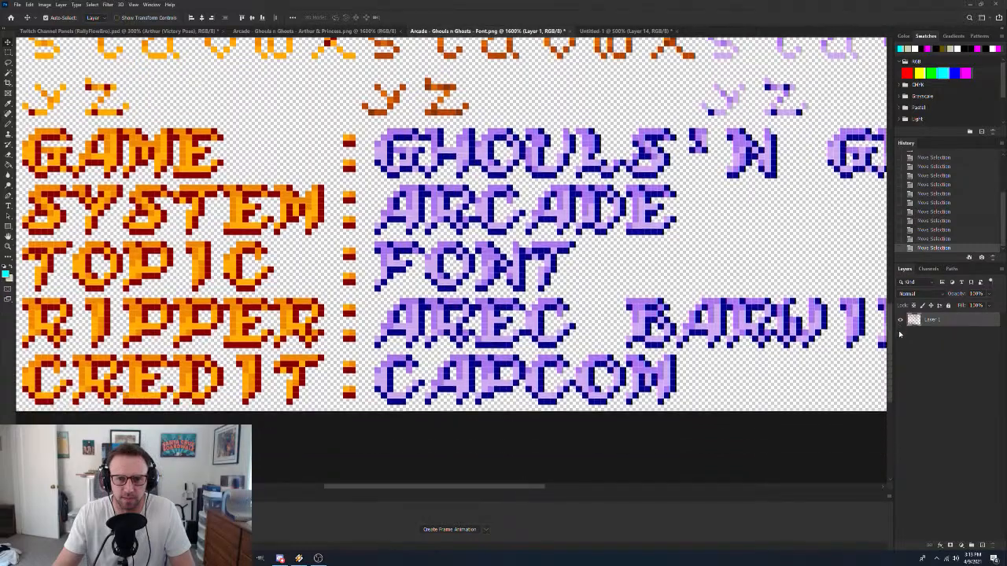
pyautogui.moveTo(899, 338); pyautogui.dragTo(879, 154)
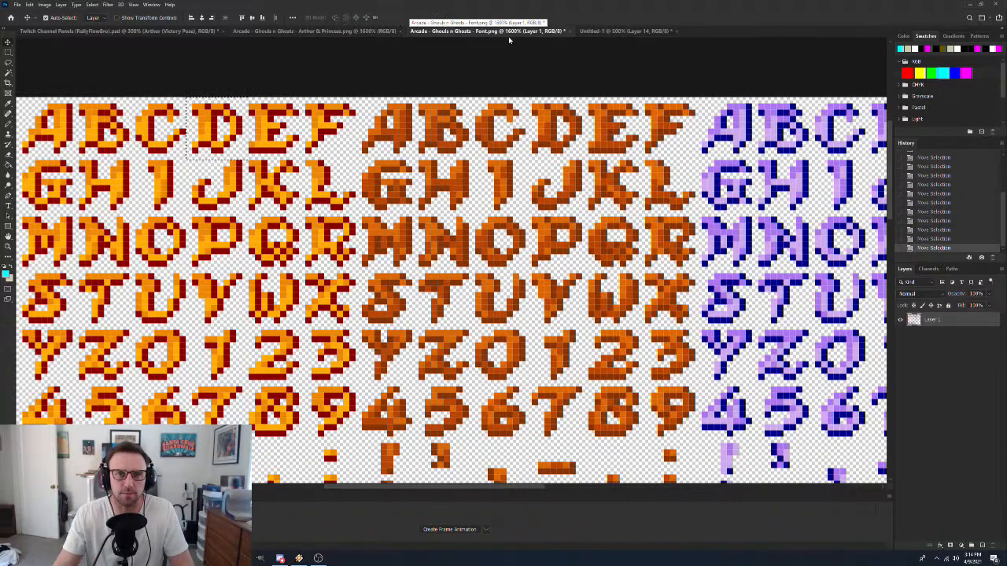
pyautogui.click(614, 32)
pyautogui.press('z')
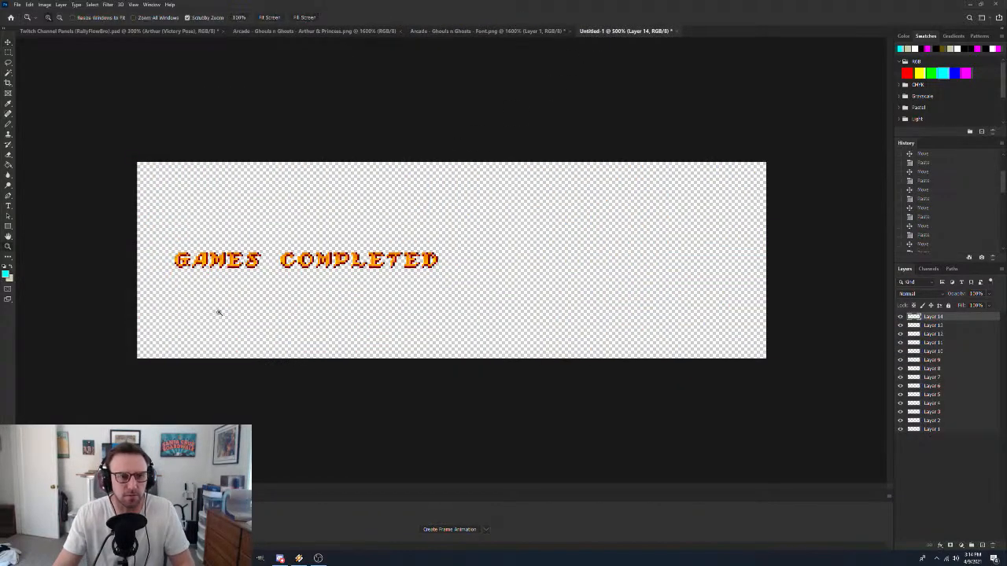
pyautogui.moveTo(214, 269); pyautogui.dragTo(248, 274)
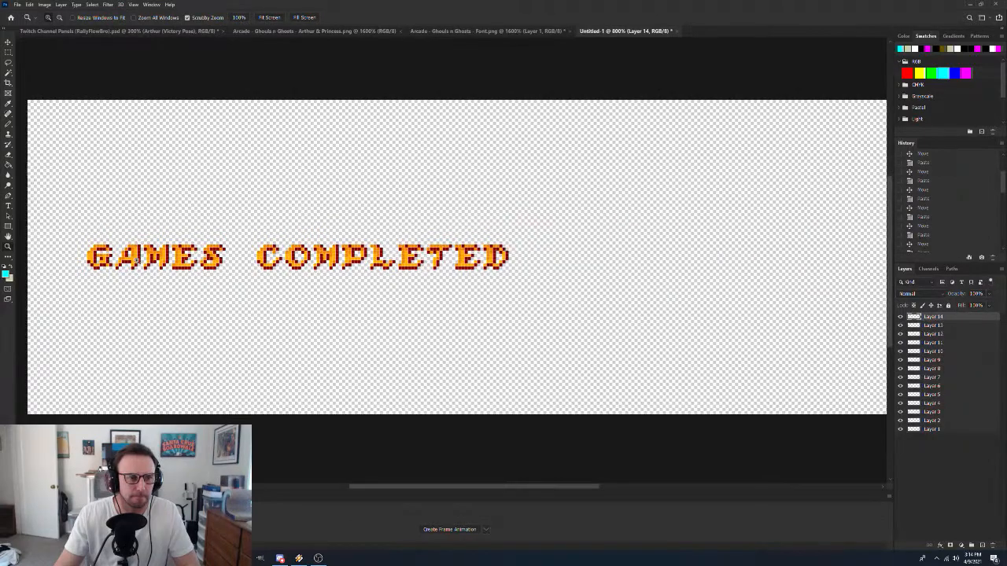
pyautogui.click(119, 265)
pyautogui.click(119, 265)
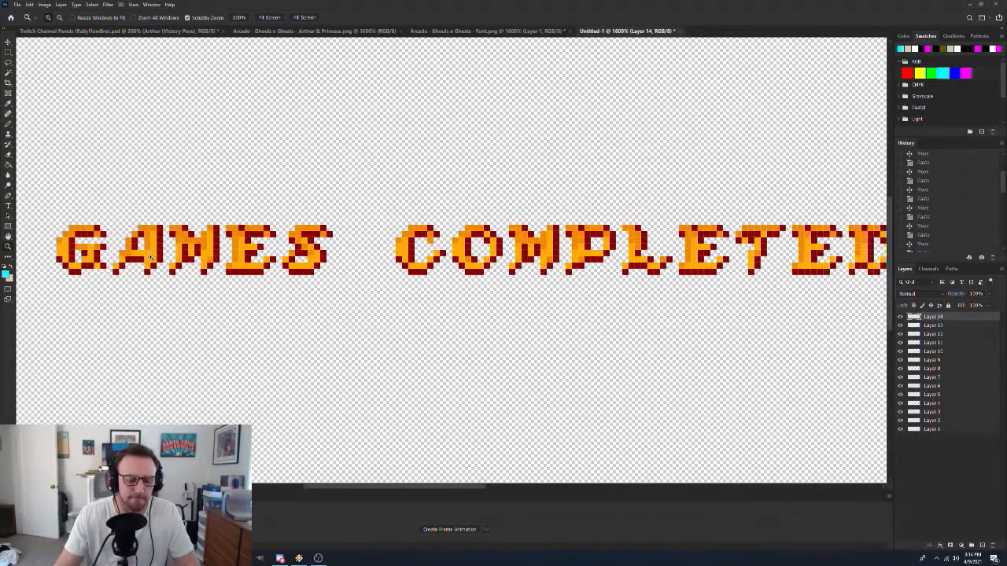
pyautogui.press('v')
pyautogui.moveTo(151, 258); pyautogui.dragTo(227, 252)
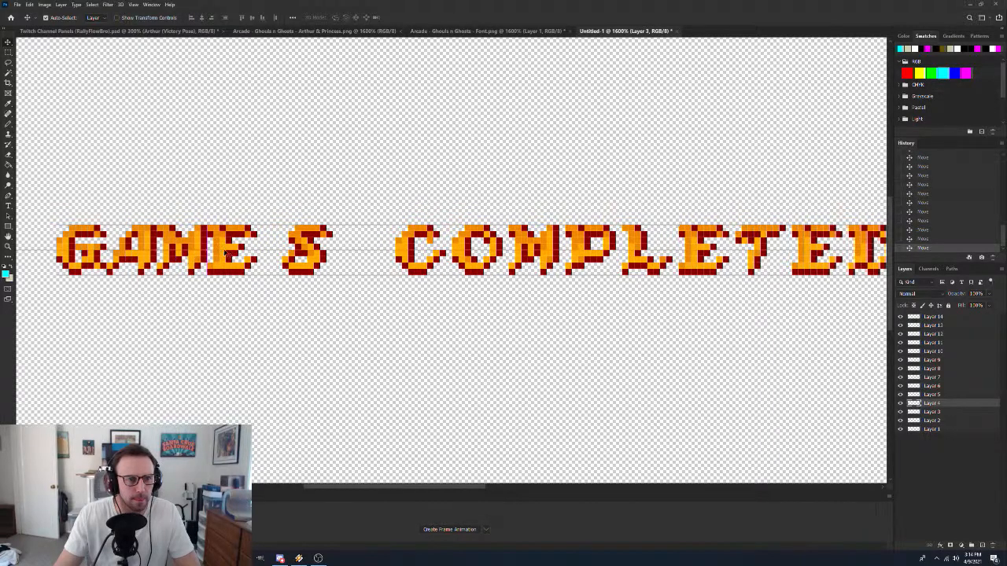
pyautogui.moveTo(301, 244); pyautogui.dragTo(280, 246)
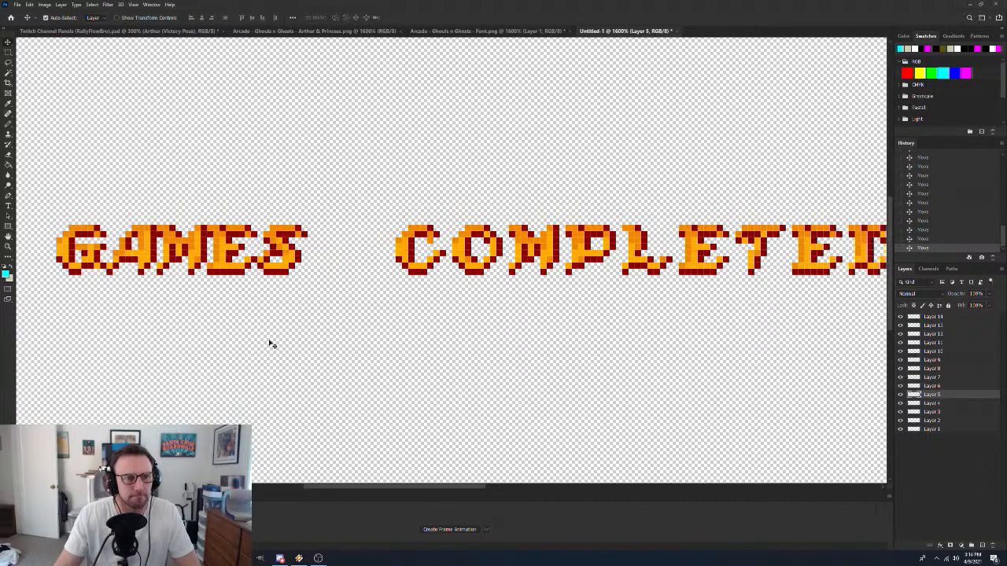
# Tighten COMPLETED by moving each letter after the C closer to the one before it
pyautogui.press('z')
pyautogui.keyDown('alt'); pyautogui.click(268, 286); pyautogui.keyUp('alt')
pyautogui.keyDown('alt'); pyautogui.click(267, 286); pyautogui.keyUp('alt')
pyautogui.keyDown('alt'); pyautogui.click(267, 286); pyautogui.keyUp('alt')
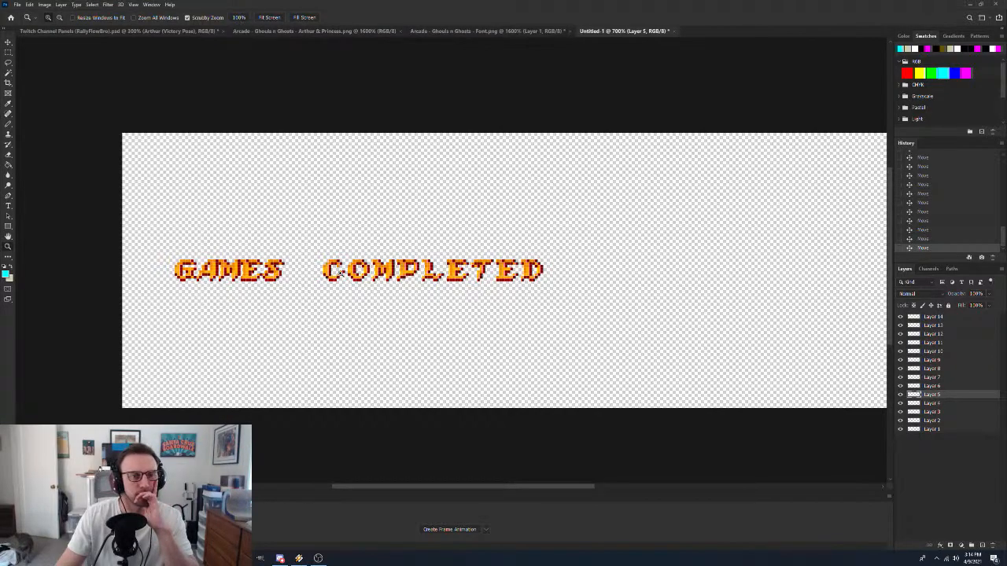
pyautogui.press('v')
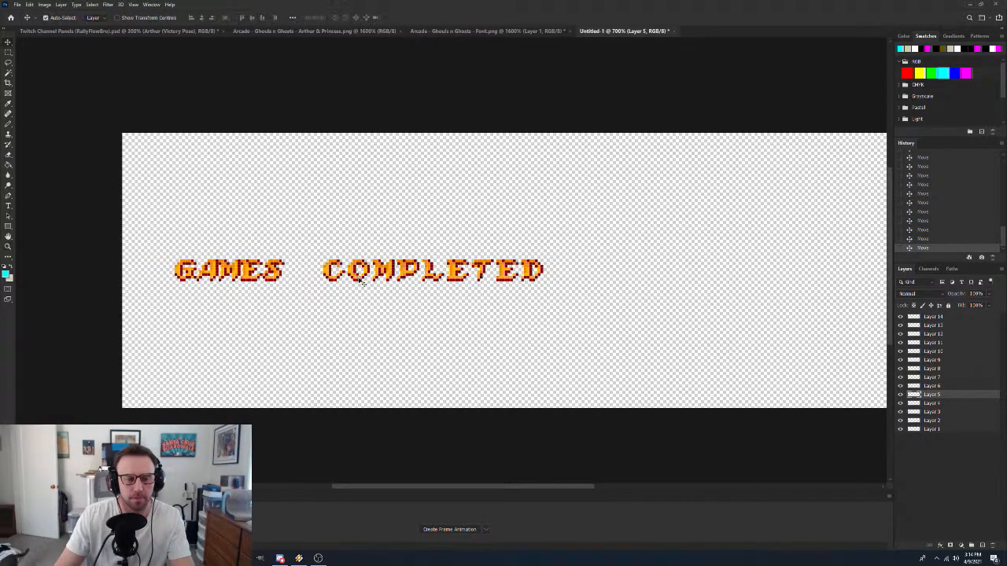
pyautogui.moveTo(358, 269); pyautogui.dragTo(407, 275)
pyautogui.moveTo(425, 270); pyautogui.dragTo(509, 274)
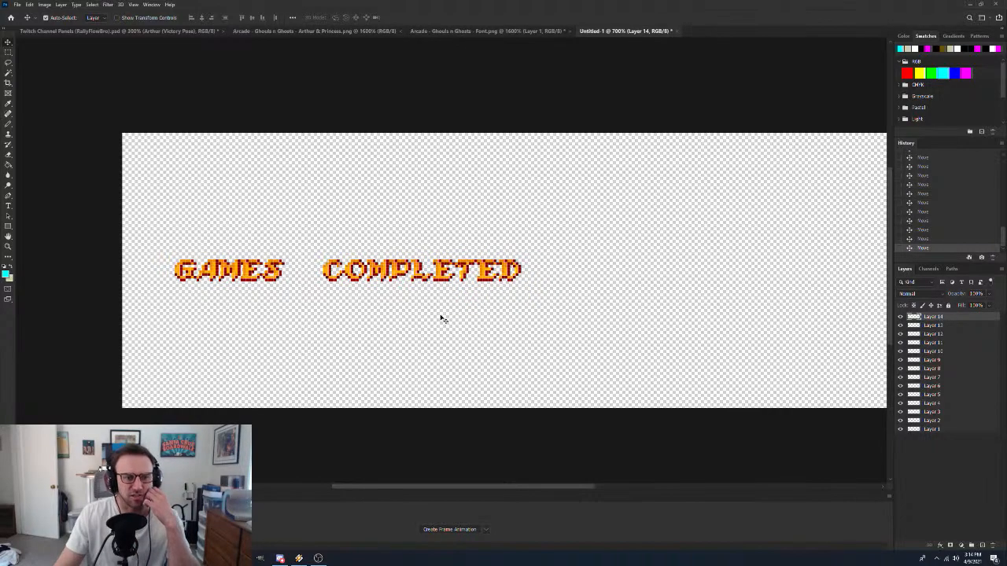
# Check which letter Layer 5 holds, and merge Layers 1 to 5 into one layer named Games
pyautogui.click(901, 396)
pyautogui.click(900, 396)
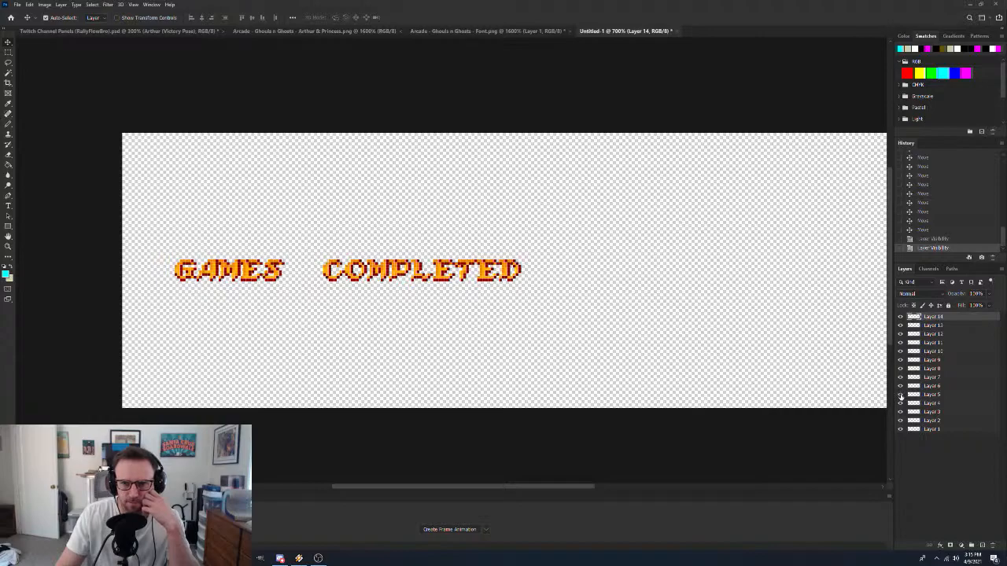
pyautogui.click(957, 430)
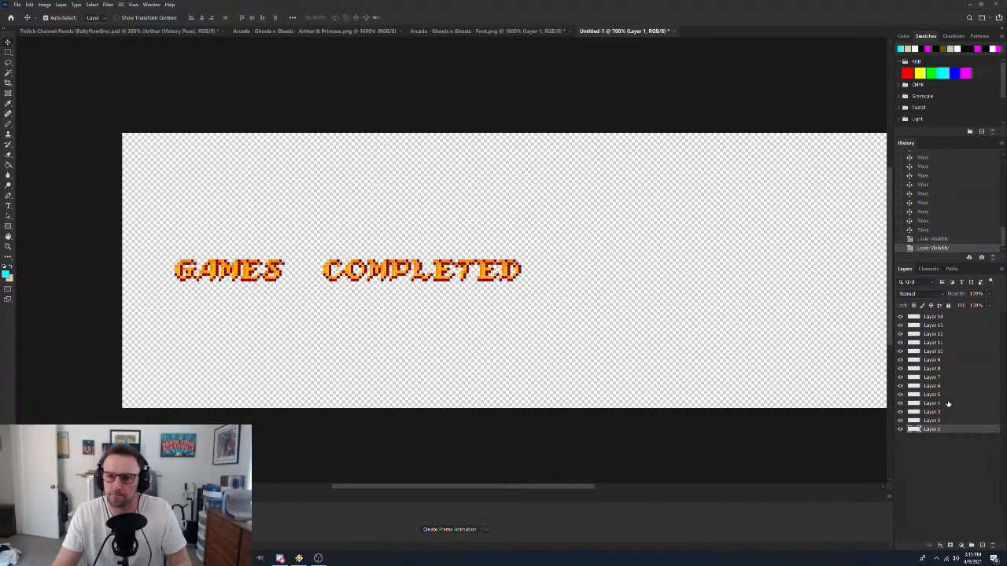
pyautogui.keyDown('shift'); pyautogui.click(949, 396); pyautogui.keyUp('shift')
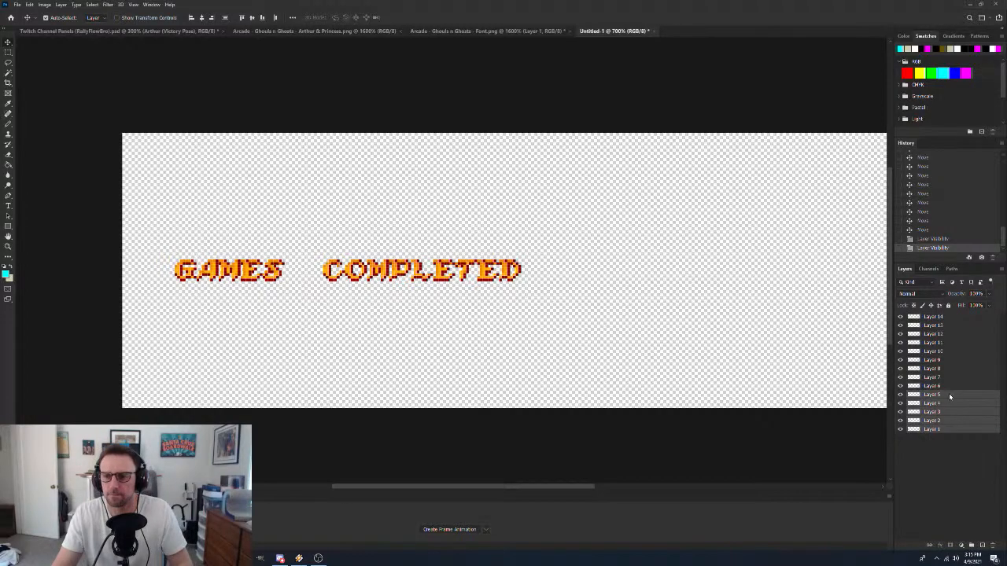
pyautogui.rightClick(948, 393)
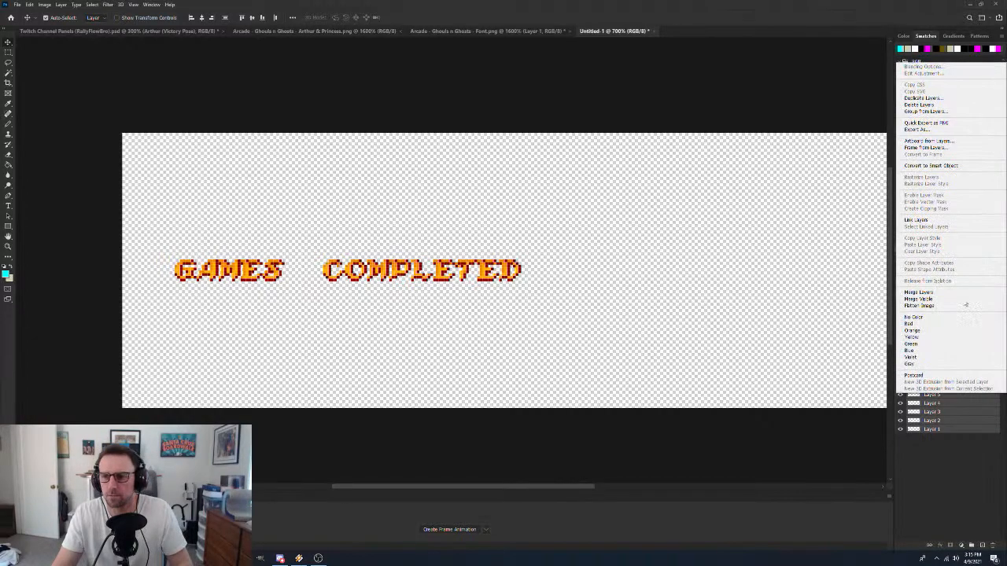
pyautogui.click(918, 293)
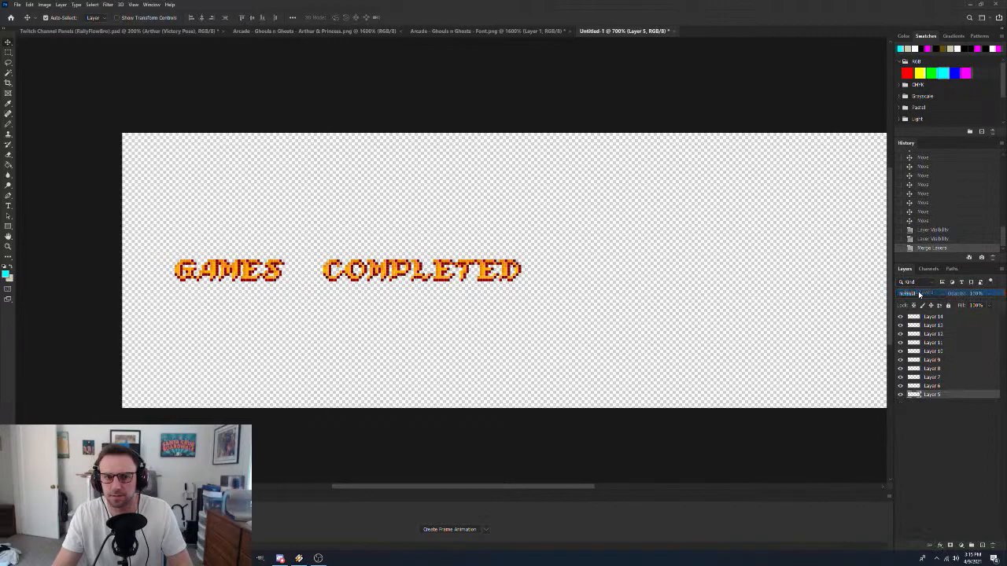
pyautogui.doubleClick(932, 395)
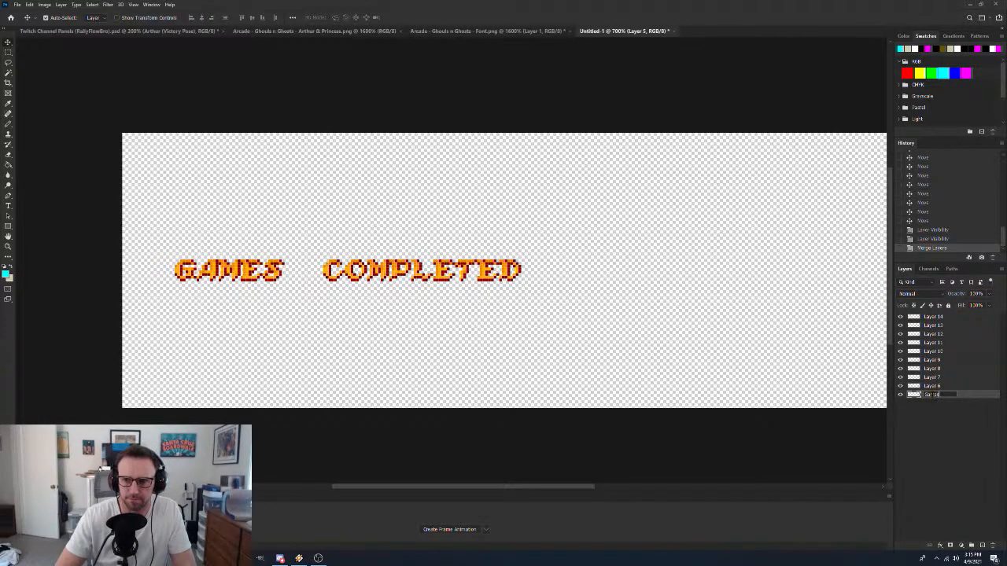
pyautogui.press('Return')
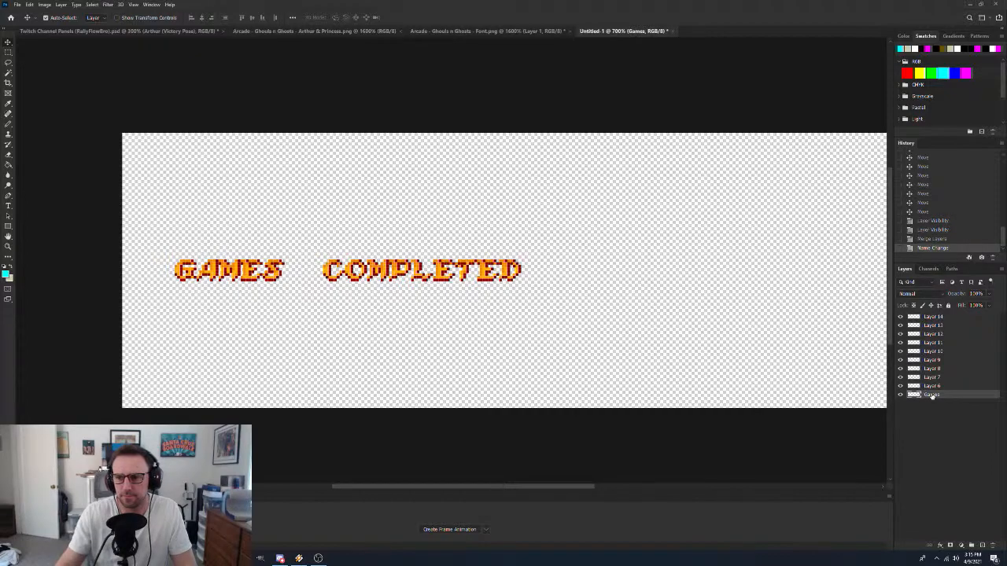
pyautogui.click(948, 387)
pyautogui.keyDown('shift'); pyautogui.click(949, 317); pyautogui.keyUp('shift')
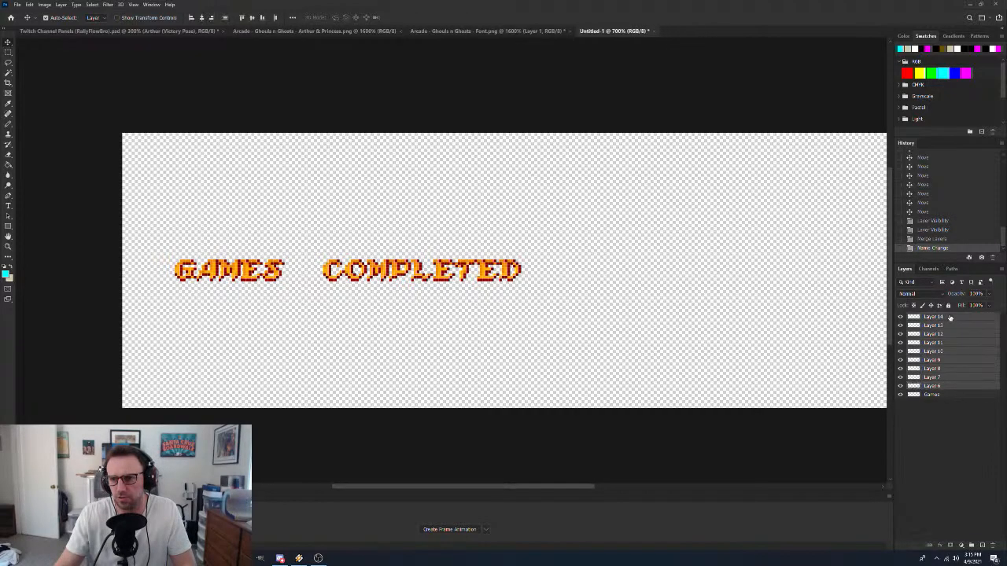
pyautogui.rightClick(950, 318)
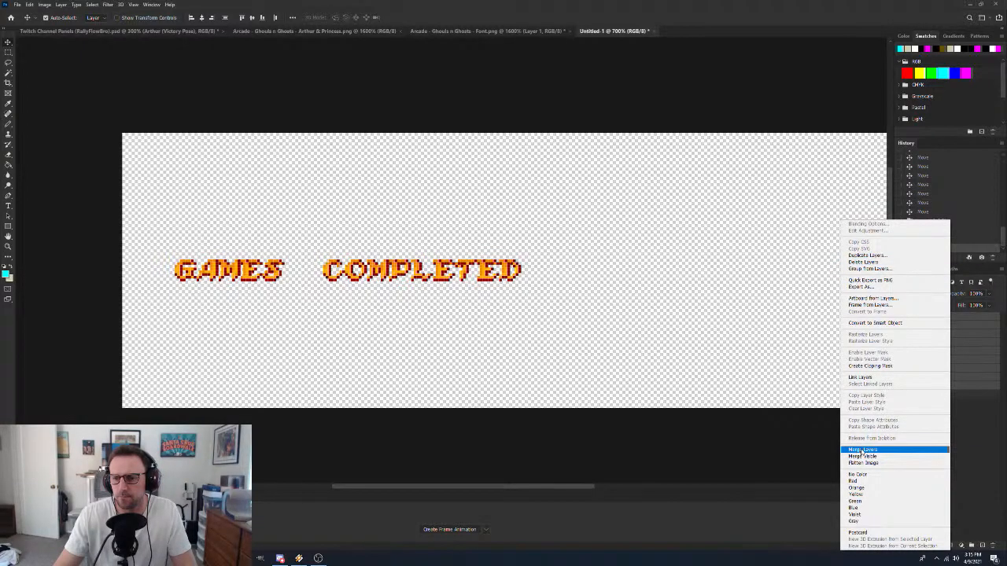
pyautogui.click(973, 242)
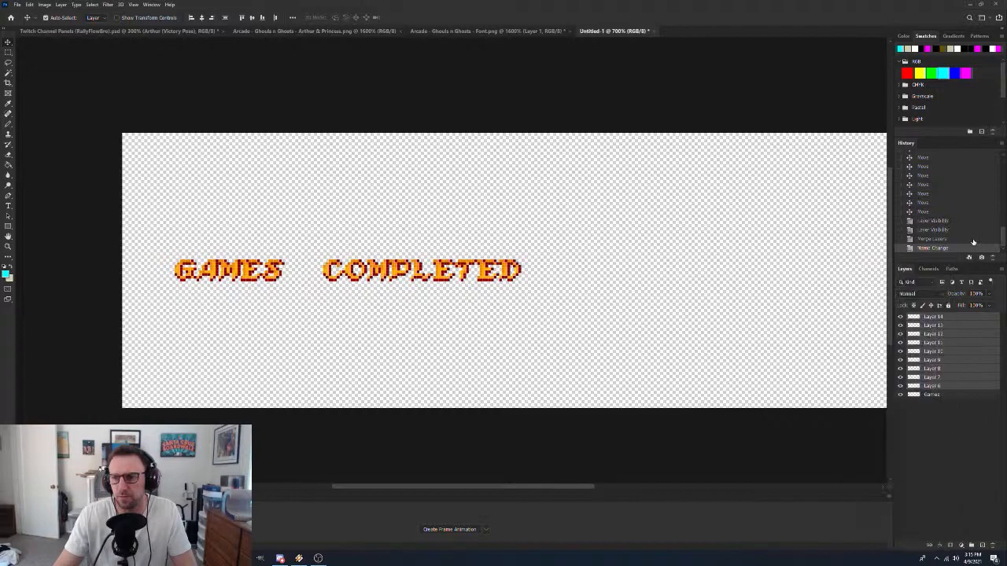
# Undo the merge and rename of the Games layer through the history, and make Layer 5 visible again
pyautogui.click(936, 221)
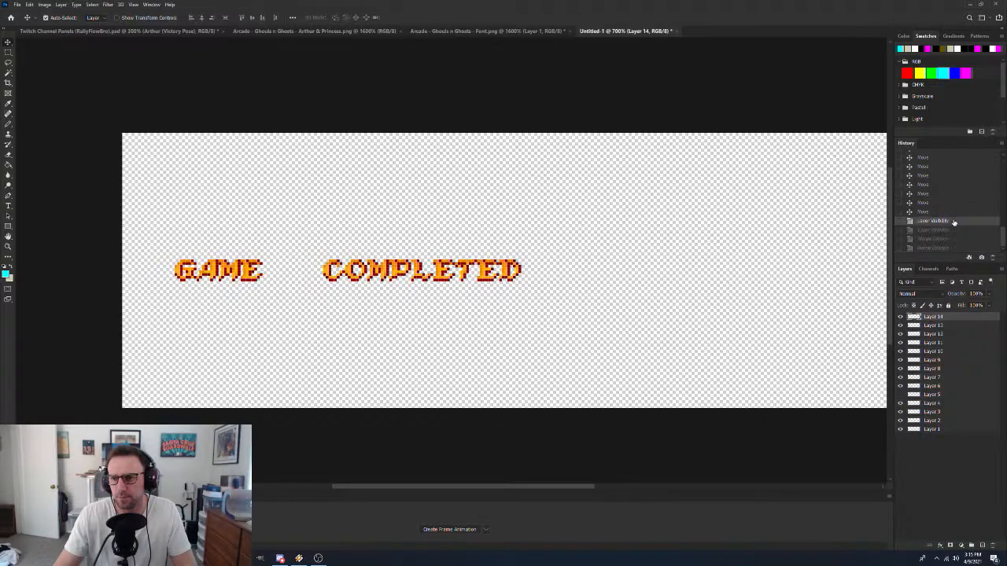
pyautogui.click(901, 394)
# Rename Layers 1 to 5 after the letters they hold: G, A, M, E and S
pyautogui.doubleClick(932, 430)
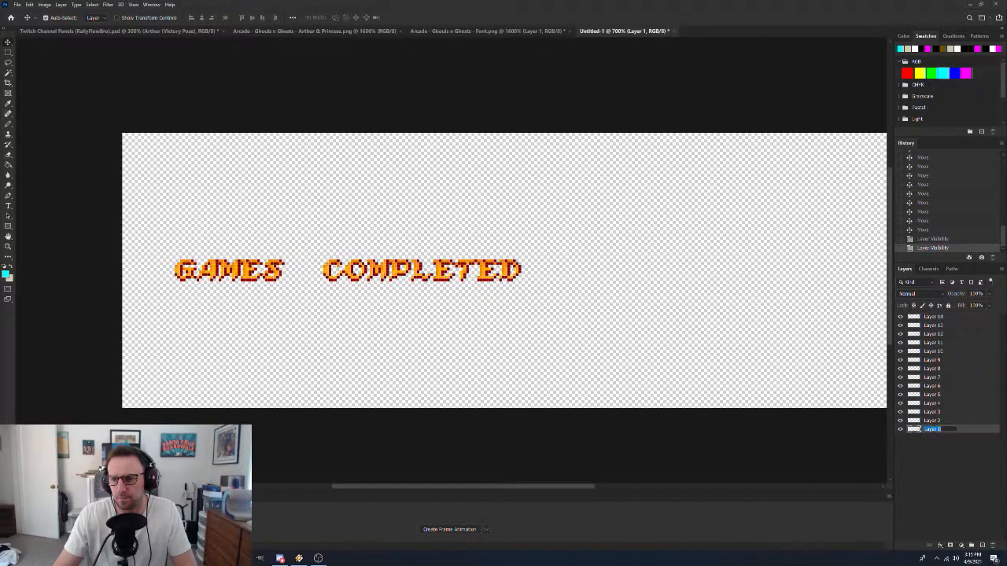
pyautogui.write('G')
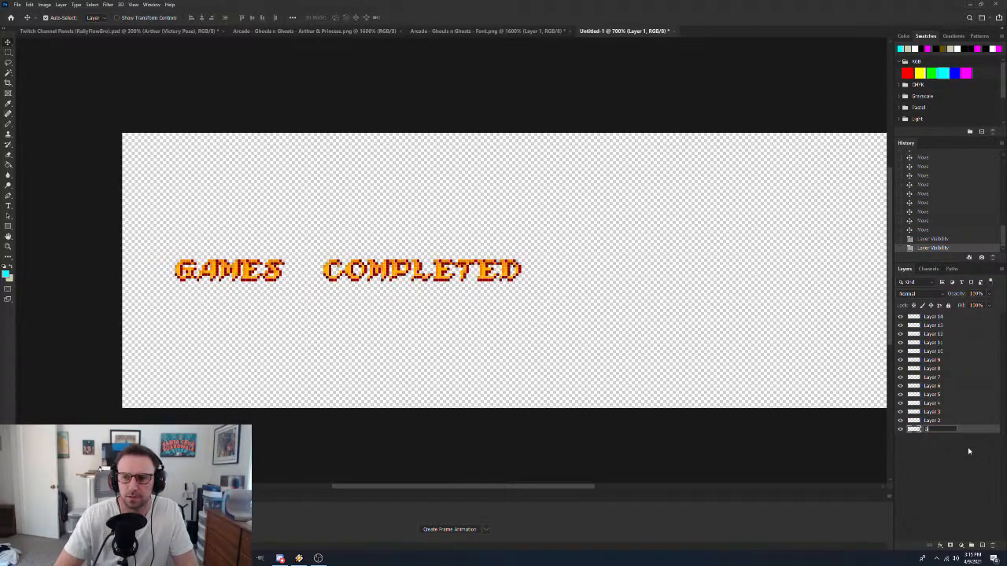
pyautogui.press('Return')
pyautogui.doubleClick(932, 421)
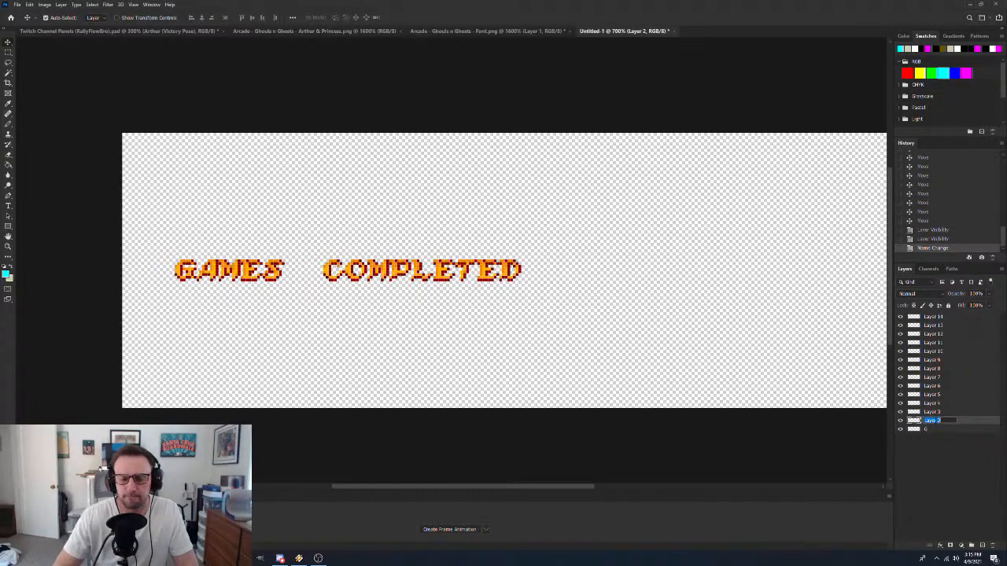
pyautogui.write('A')
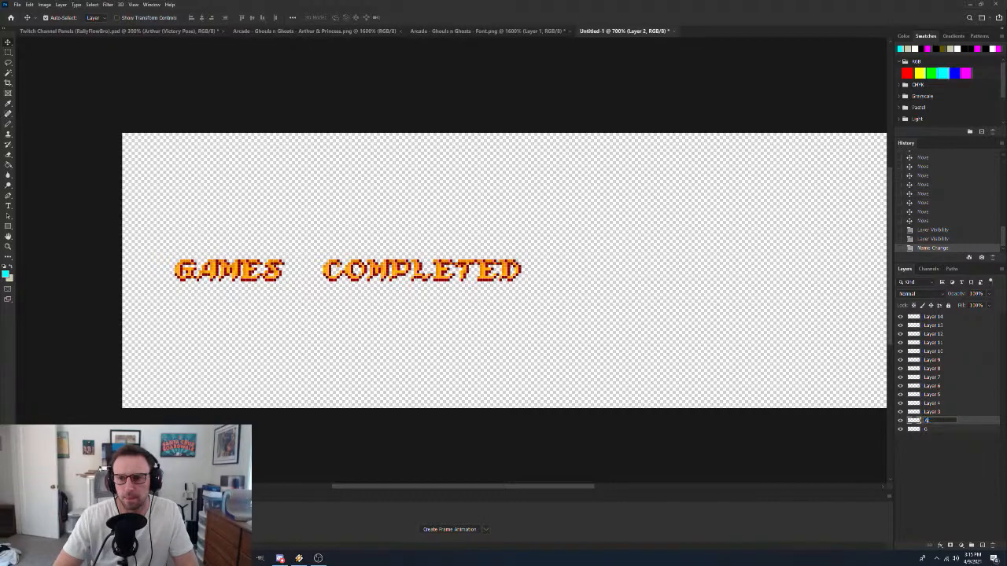
pyautogui.press('Return')
pyautogui.doubleClick(932, 413)
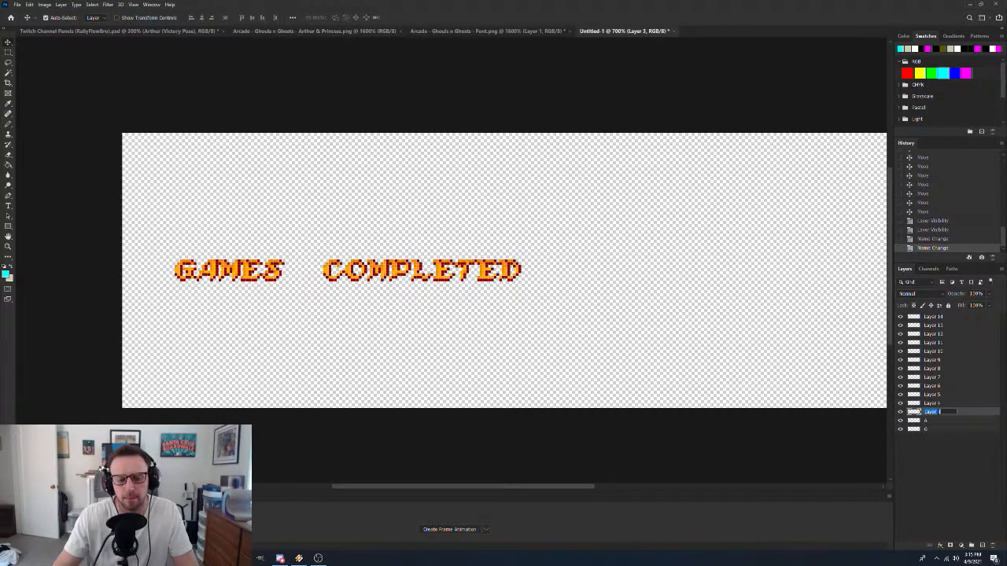
pyautogui.write('M')
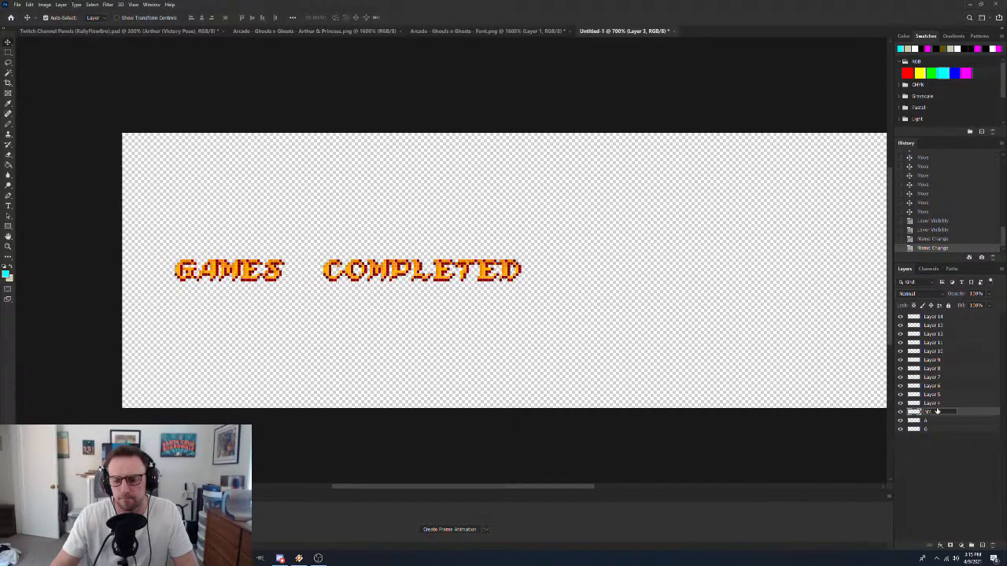
pyautogui.press('Return')
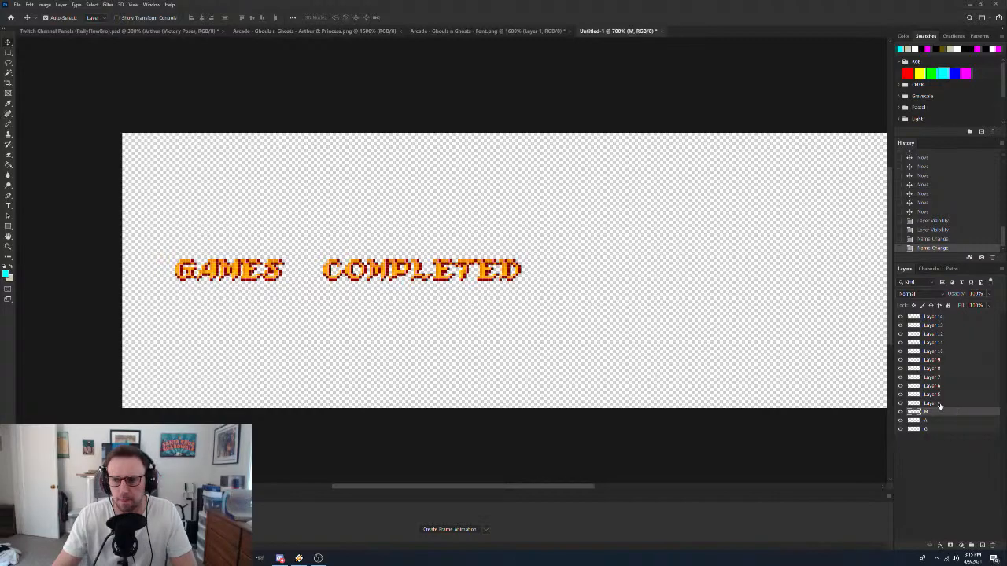
pyautogui.doubleClick(933, 403)
pyautogui.write('E')
pyautogui.press('Return')
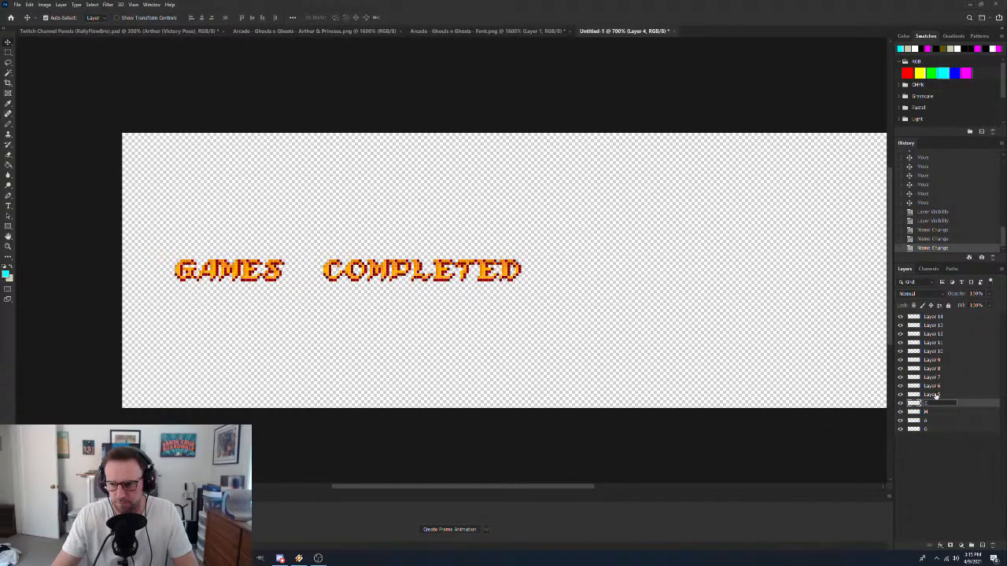
pyautogui.doubleClick(932, 394)
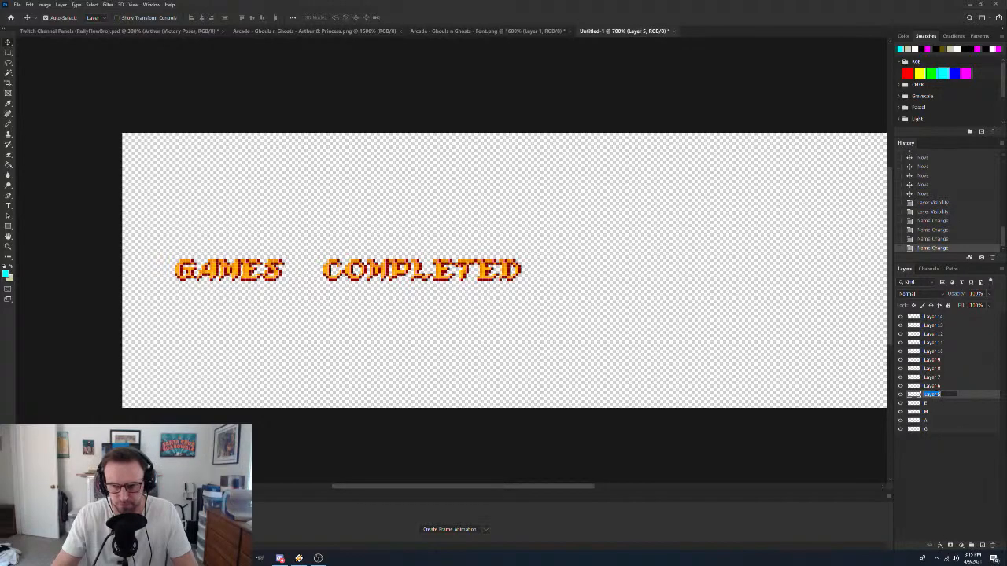
pyautogui.write('S')
pyautogui.press('Return')
# Rename Layers 6 to 10 after the letters they hold: C, O, M, P and L, checking the L layer's visibility
pyautogui.doubleClick(932, 386)
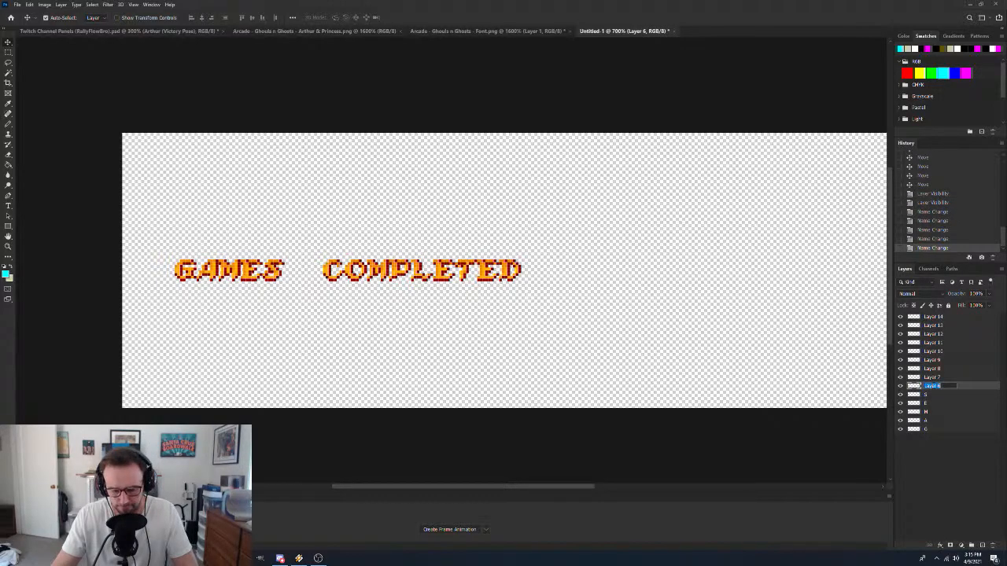
pyautogui.write('C')
pyautogui.press('Return')
pyautogui.doubleClick(932, 377)
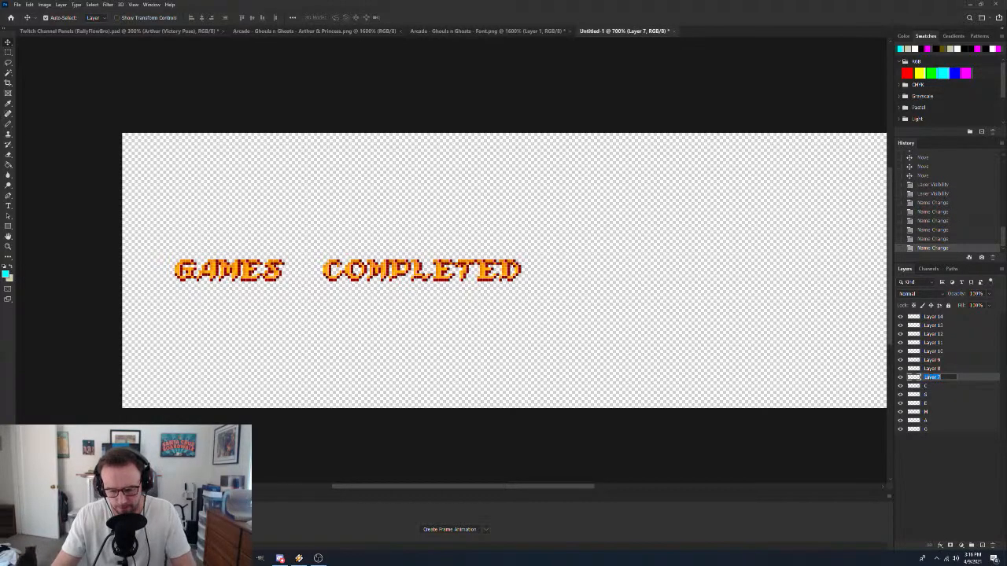
pyautogui.write('O')
pyautogui.press('Return')
pyautogui.doubleClick(932, 369)
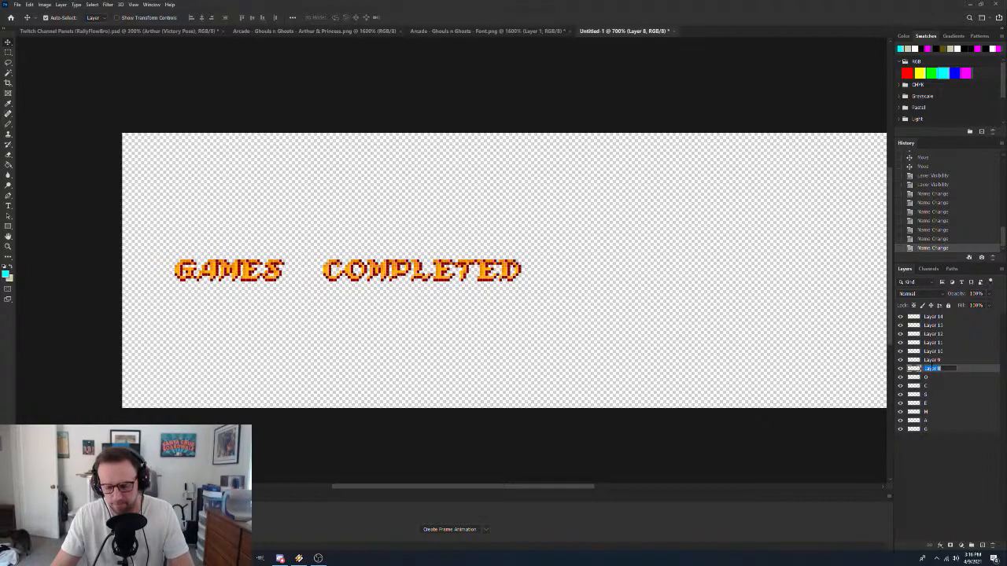
pyautogui.write('M')
pyautogui.press('Return')
pyautogui.doubleClick(932, 360)
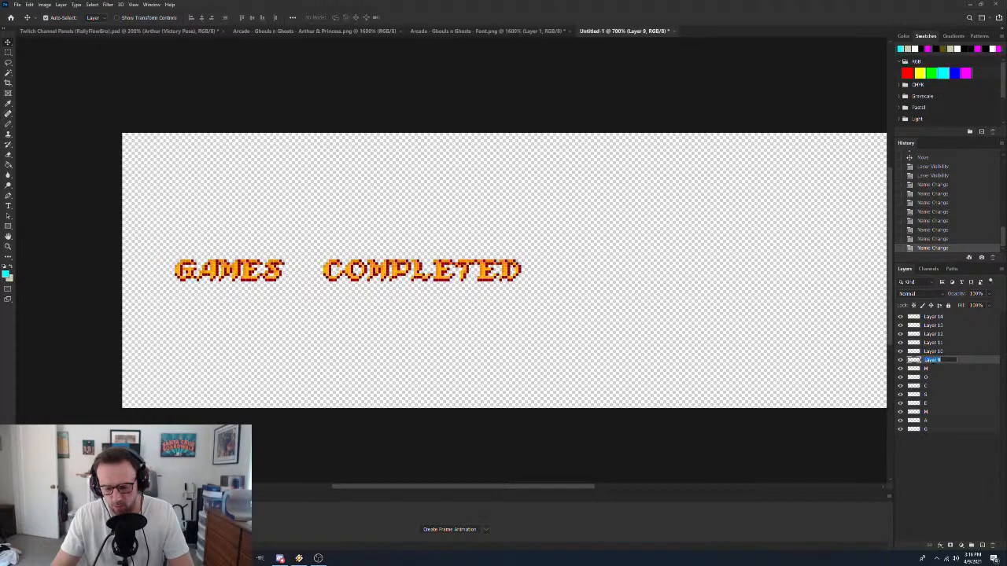
pyautogui.write('P')
pyautogui.press('Return')
pyautogui.doubleClick(932, 350)
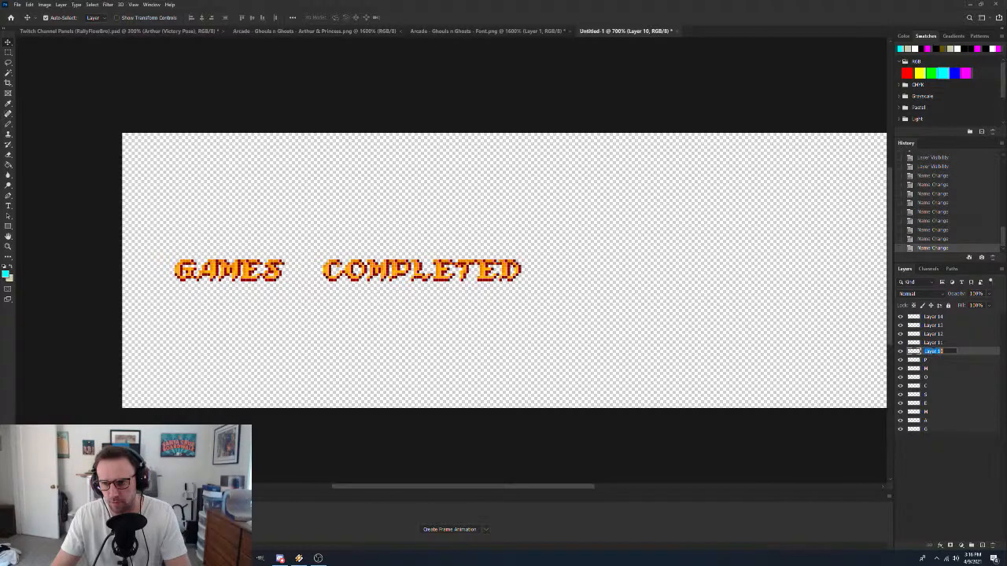
pyautogui.write('L')
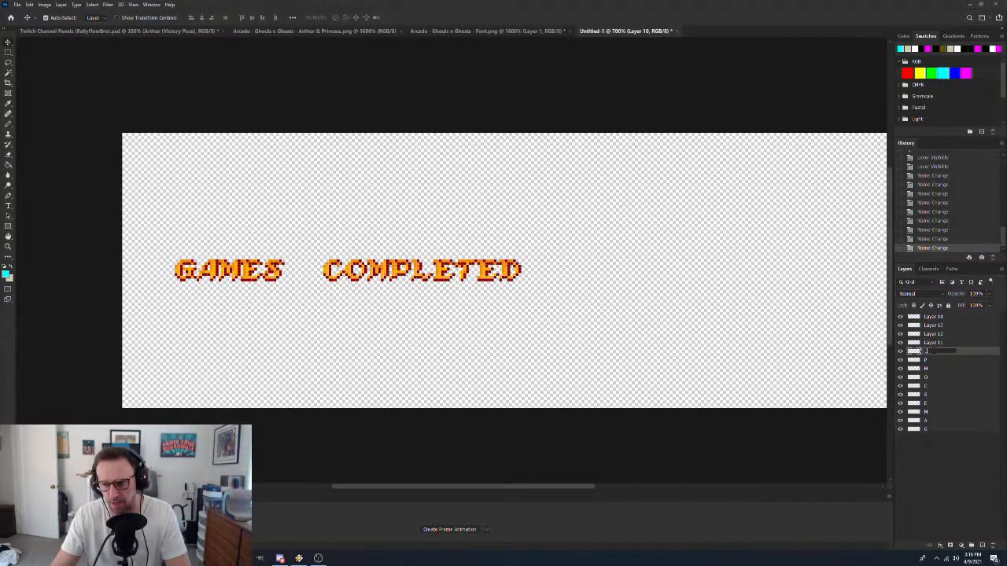
pyautogui.press('Return')
pyautogui.click(900, 351)
pyautogui.click(900, 351)
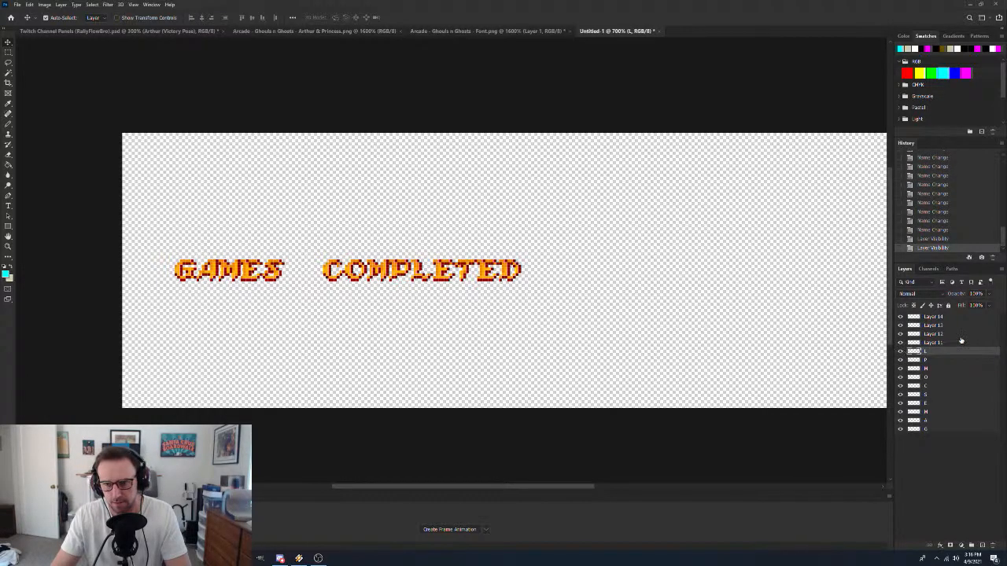
# Rename Layers 11 to 14 after the letters they hold: E, T, E and D
pyautogui.doubleClick(934, 342)
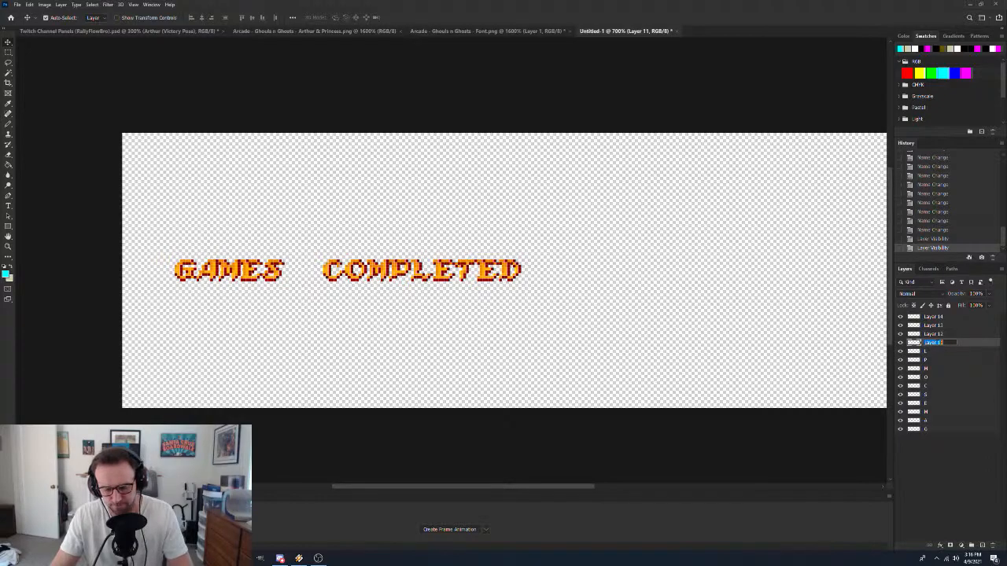
pyautogui.write('E')
pyautogui.doubleClick(934, 333)
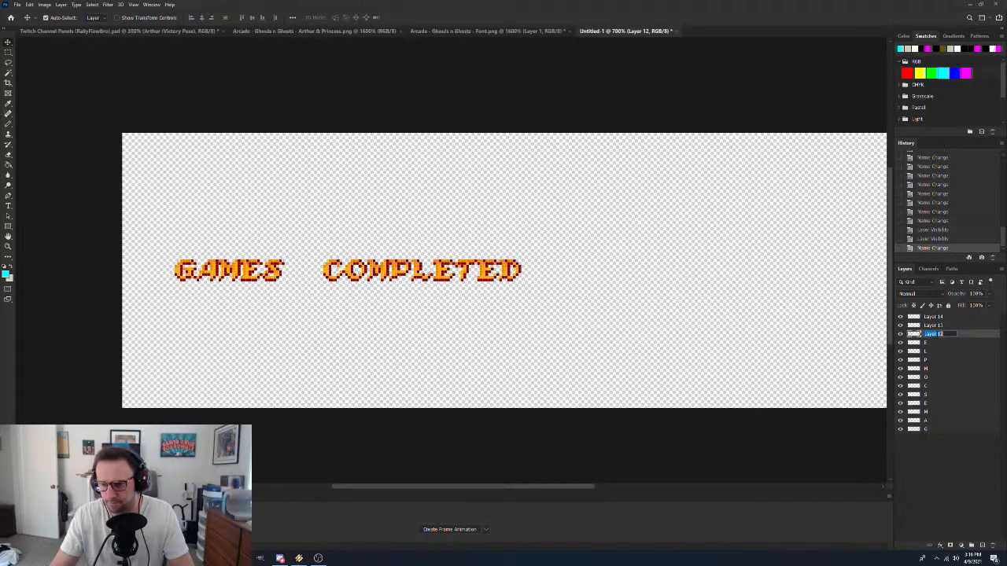
pyautogui.write('T')
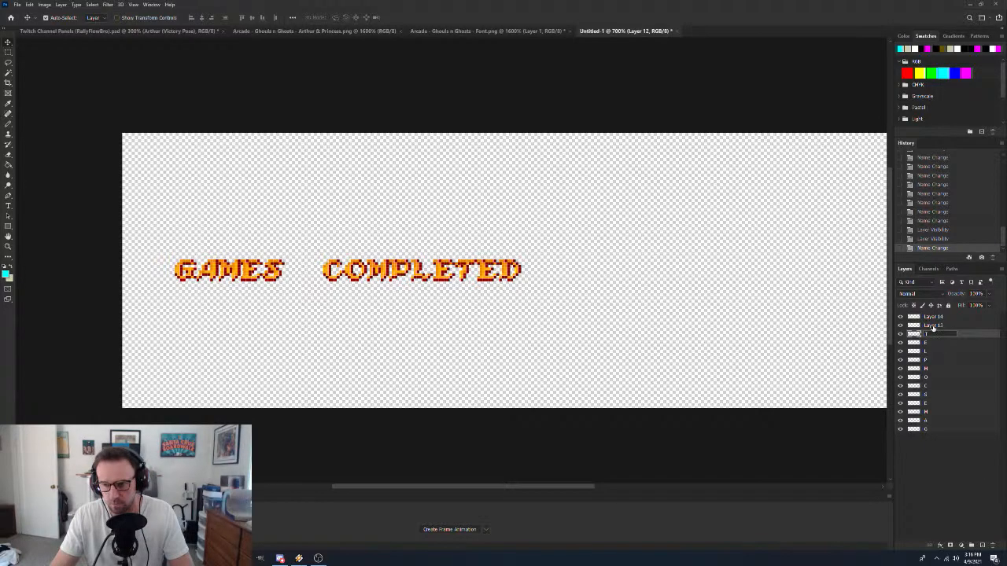
pyautogui.doubleClick(933, 325)
pyautogui.write('E')
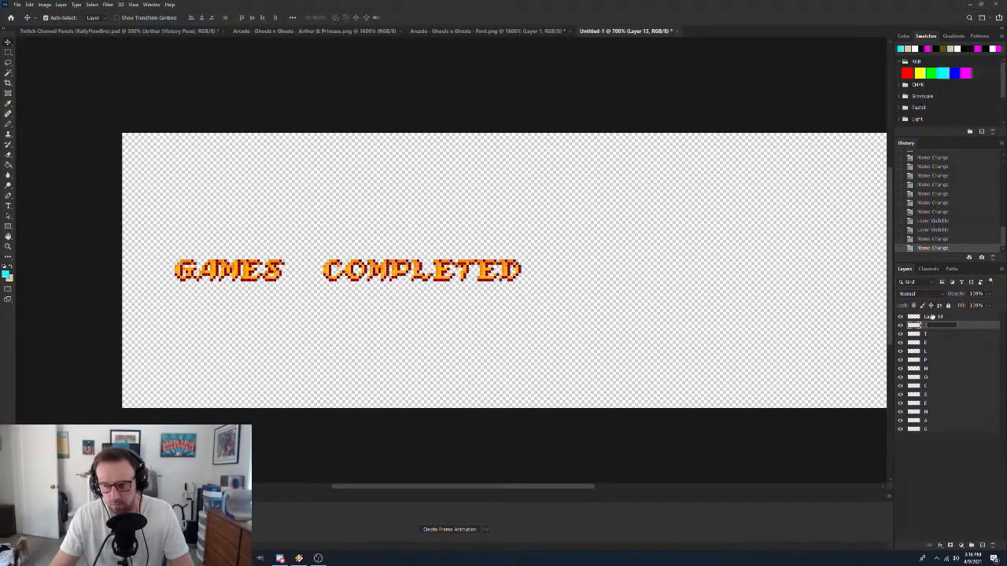
pyautogui.doubleClick(932, 316)
pyautogui.write('D')
pyautogui.click(929, 449)
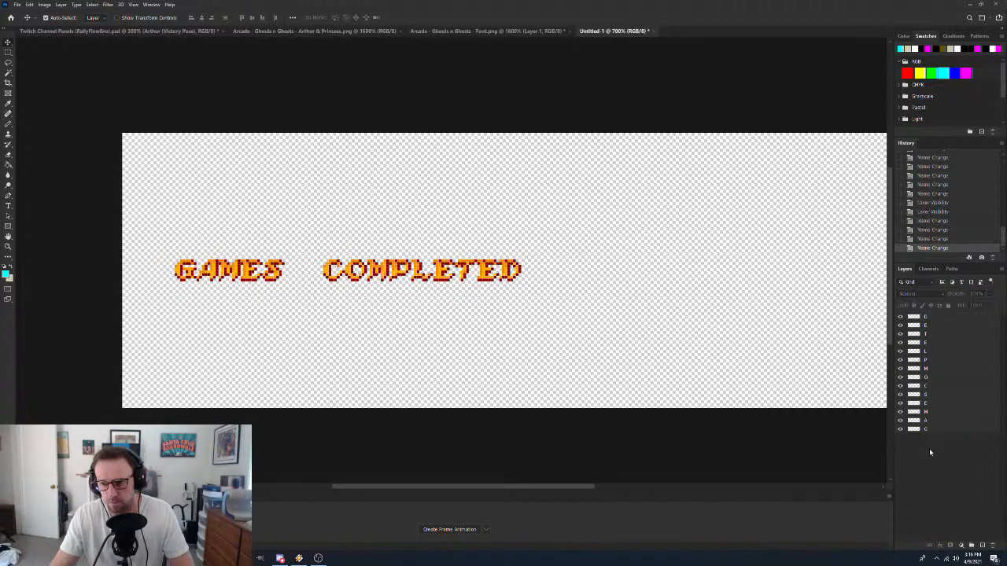
# Group the first word's letter layers, G through S, and name the group GAMES
pyautogui.click(944, 429)
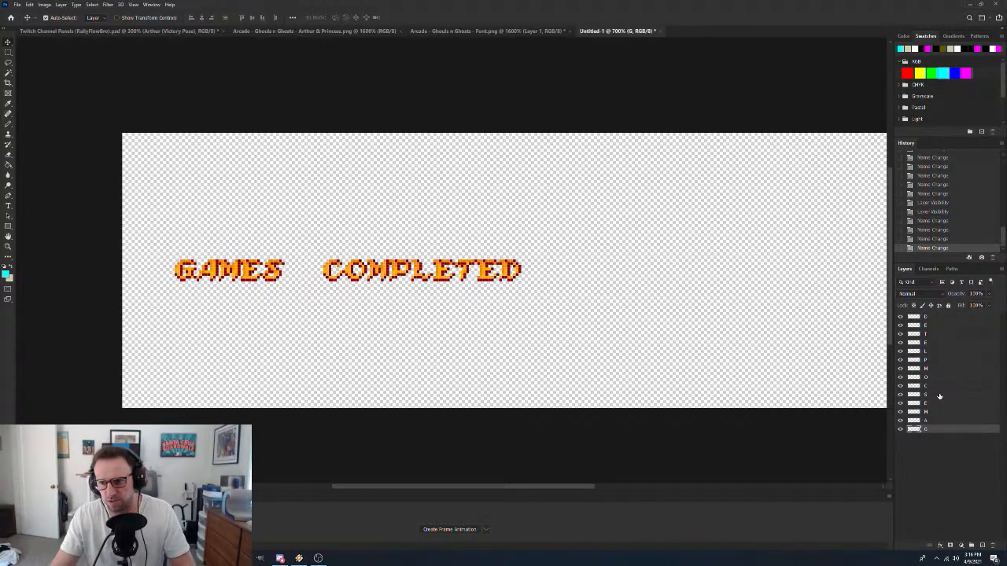
pyautogui.keyDown('shift'); pyautogui.click(939, 395); pyautogui.keyUp('shift')
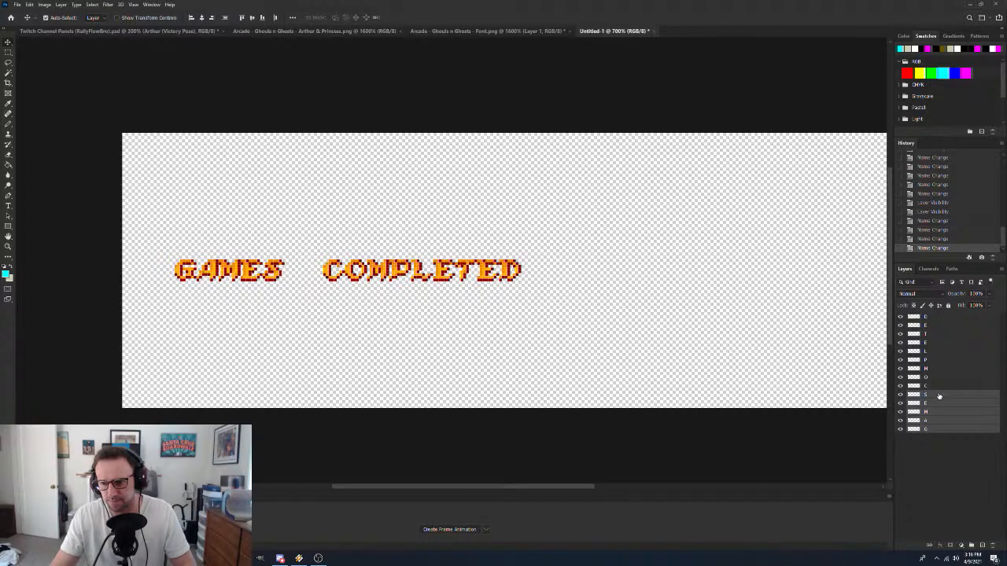
pyautogui.click(973, 545)
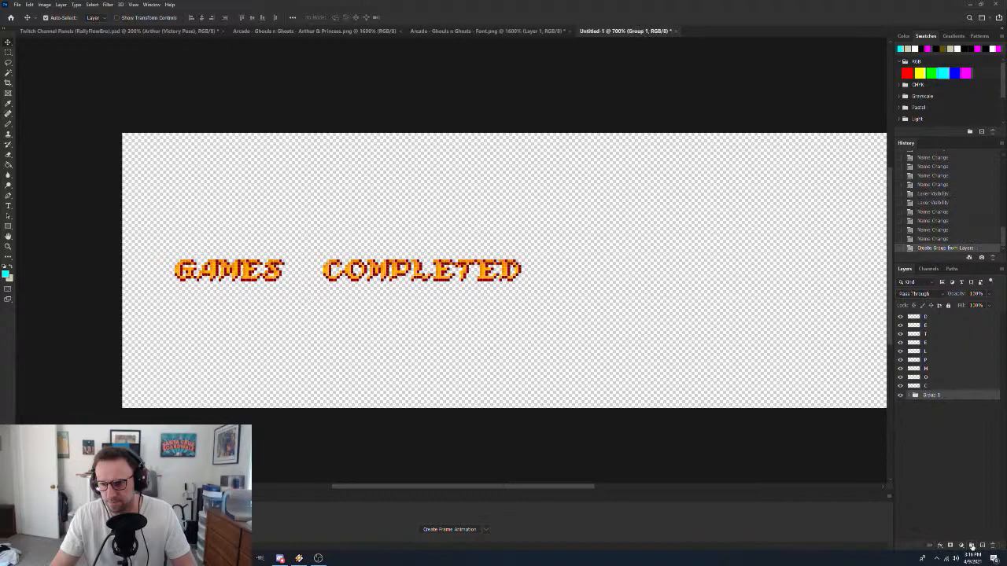
pyautogui.click(908, 395)
pyautogui.doubleClick(930, 394)
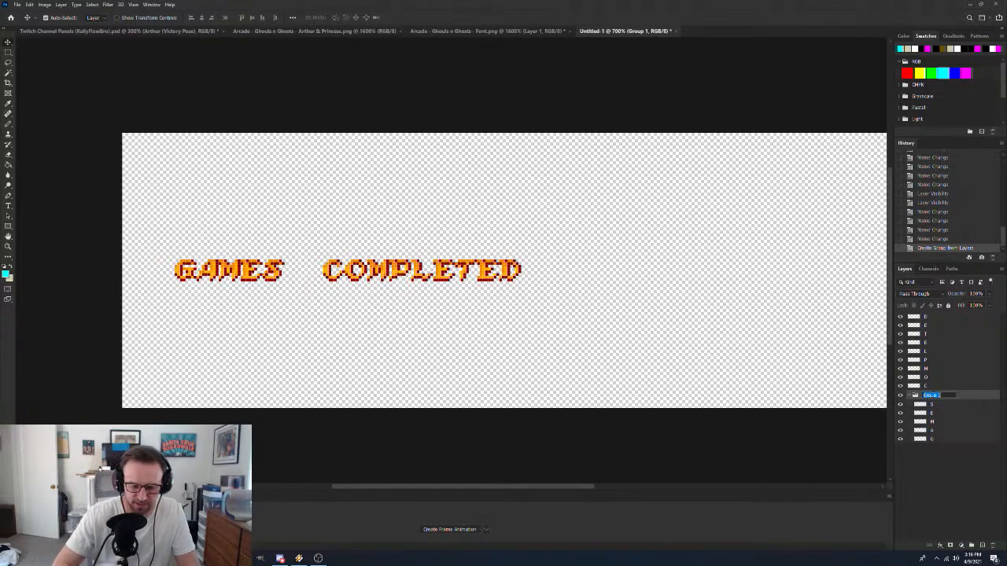
pyautogui.write('GAMES')
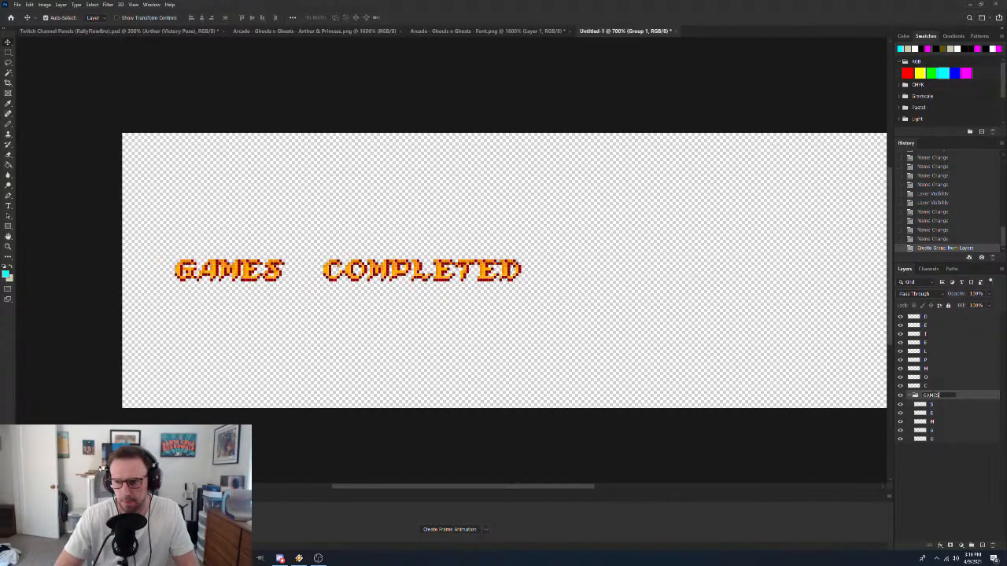
pyautogui.press('Return')
# Duplicate the five letter layers inside the GAMES group and merge the copies into one layer
pyautogui.click(949, 440)
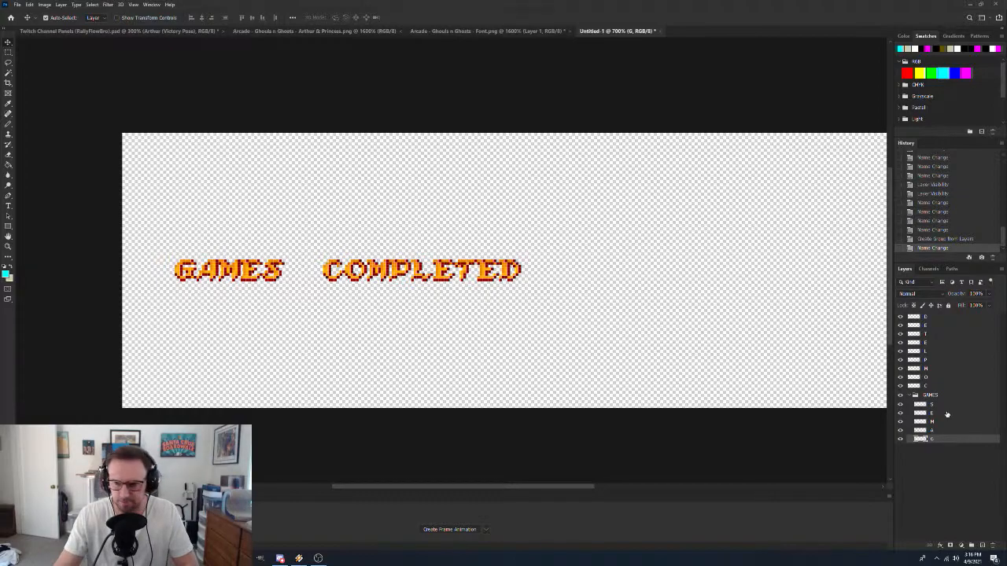
pyautogui.keyDown('shift'); pyautogui.click(938, 404); pyautogui.keyUp('shift')
pyautogui.rightClick(941, 406)
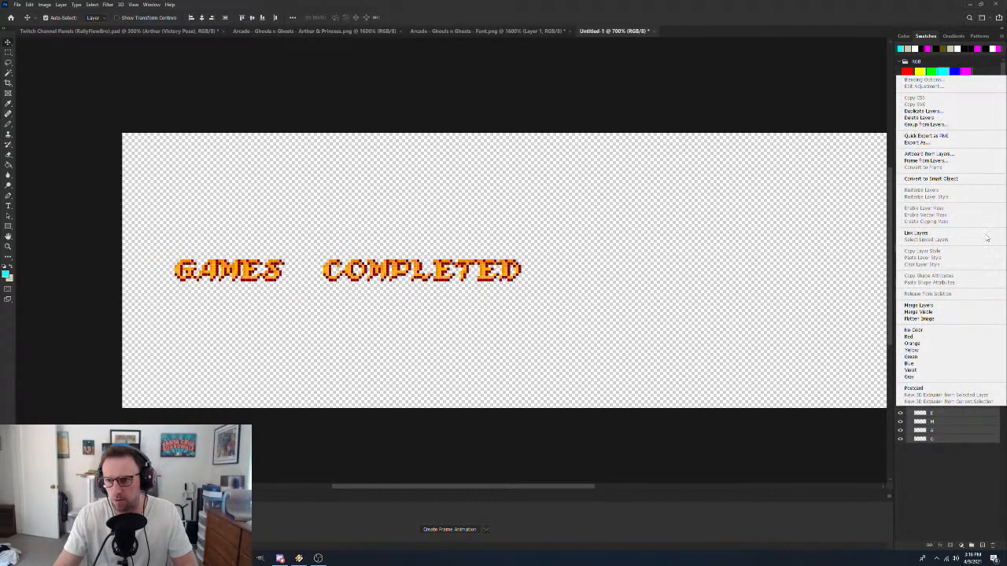
pyautogui.click(922, 110)
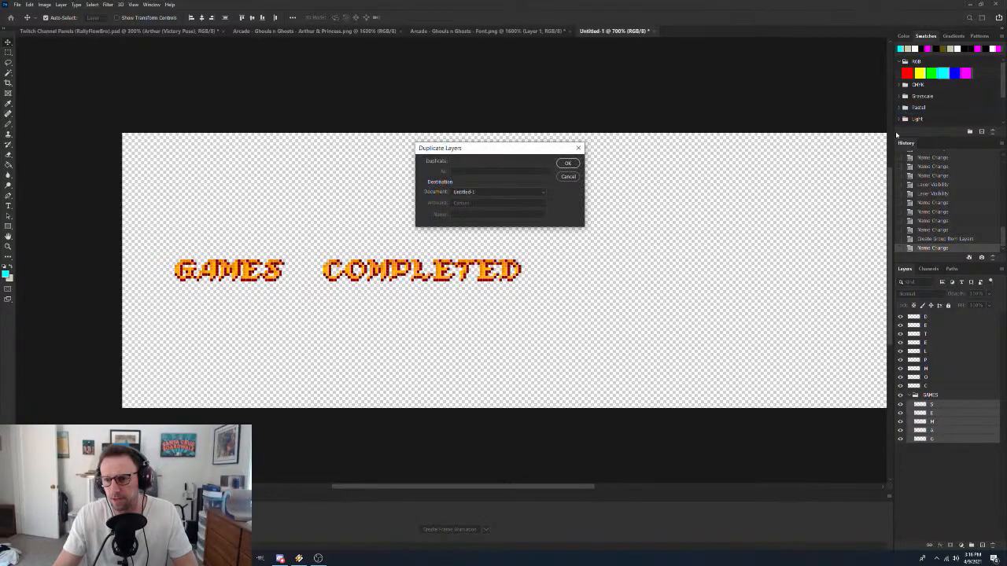
pyautogui.click(568, 164)
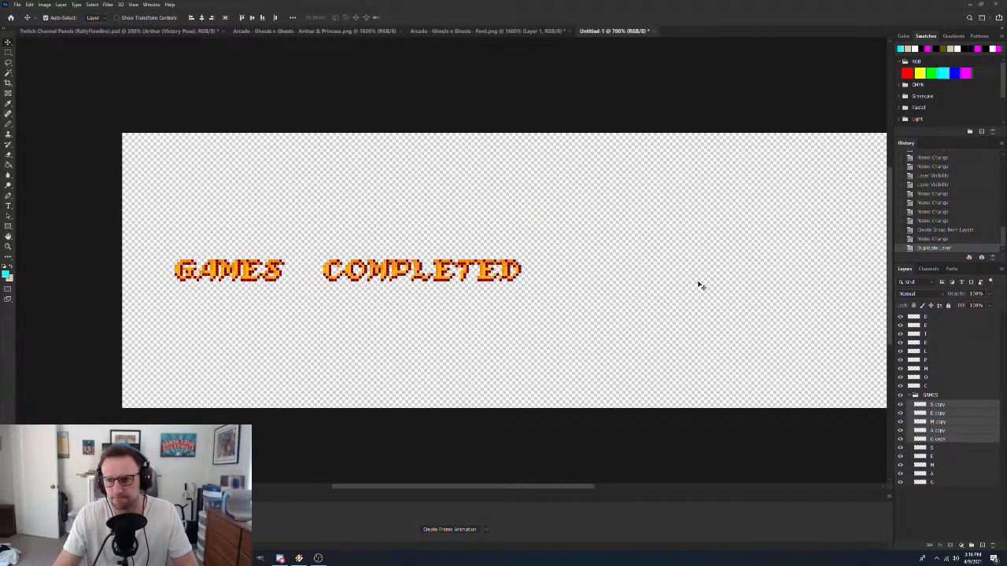
pyautogui.rightClick(959, 435)
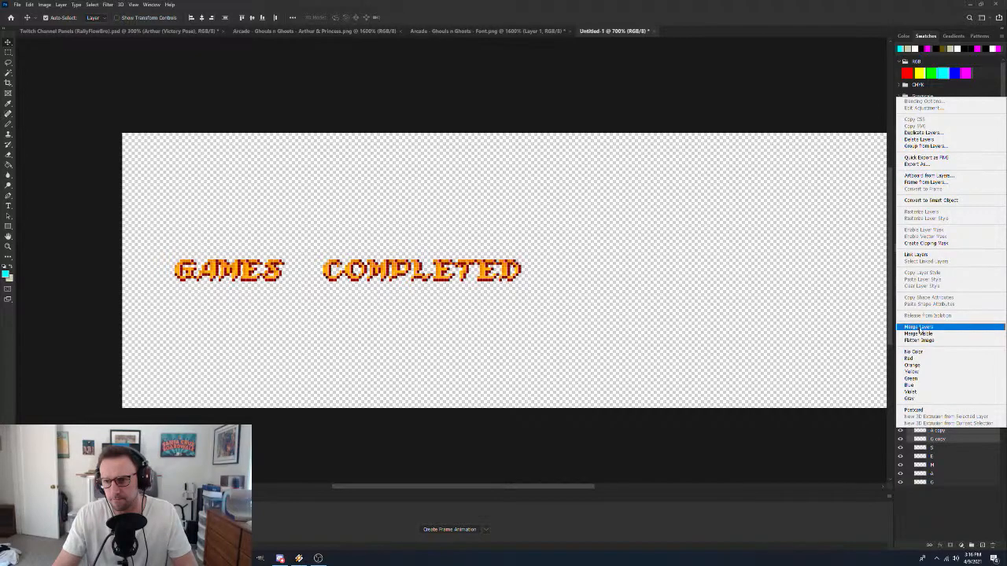
pyautogui.click(918, 328)
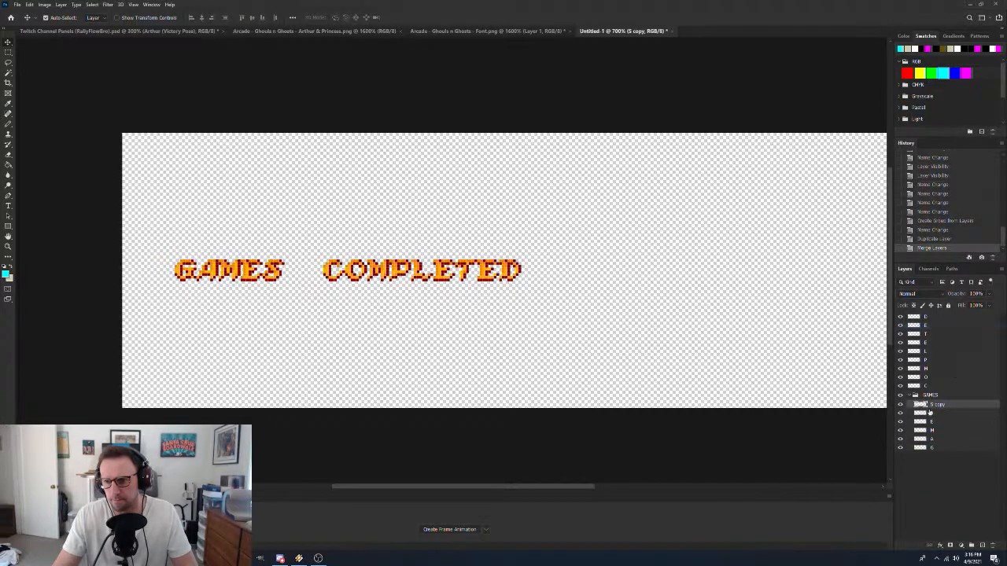
# Check the merged copy by toggling layer visibility, and rename it GAMES
pyautogui.click(901, 415)
pyautogui.click(900, 415)
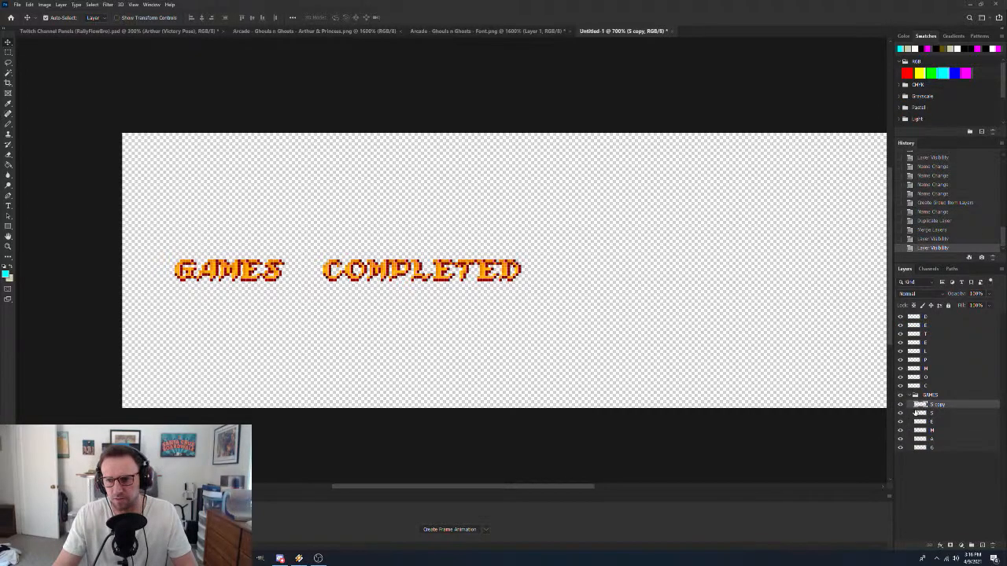
pyautogui.click(901, 405)
pyautogui.click(901, 405)
pyautogui.doubleClick(940, 405)
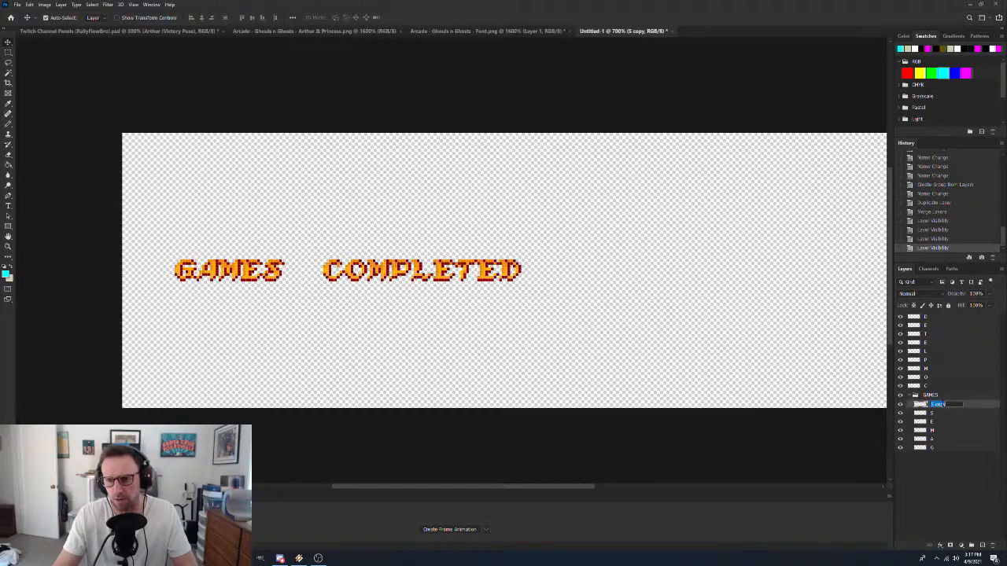
pyautogui.write('S')
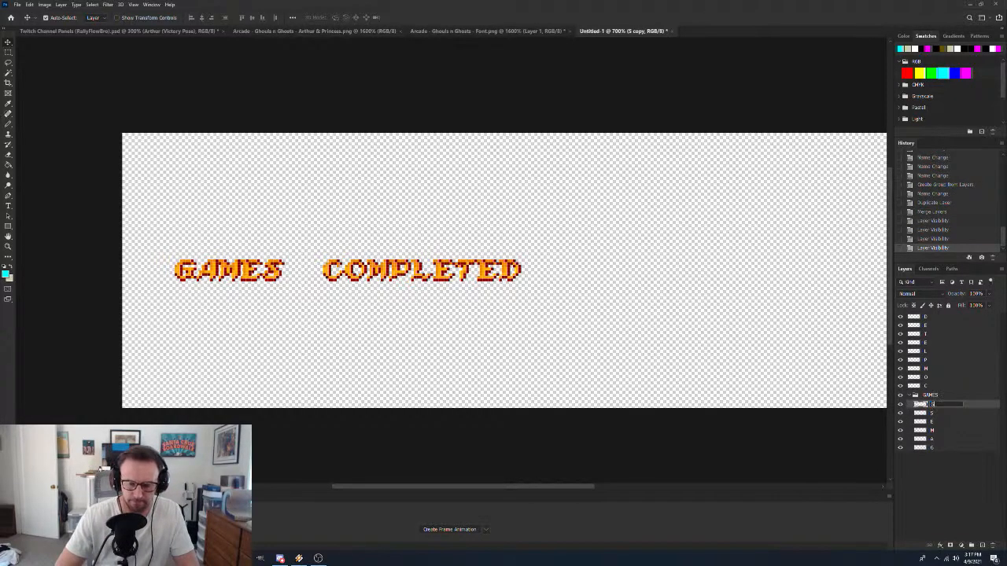
pyautogui.write('AMES')
pyautogui.press('Return')
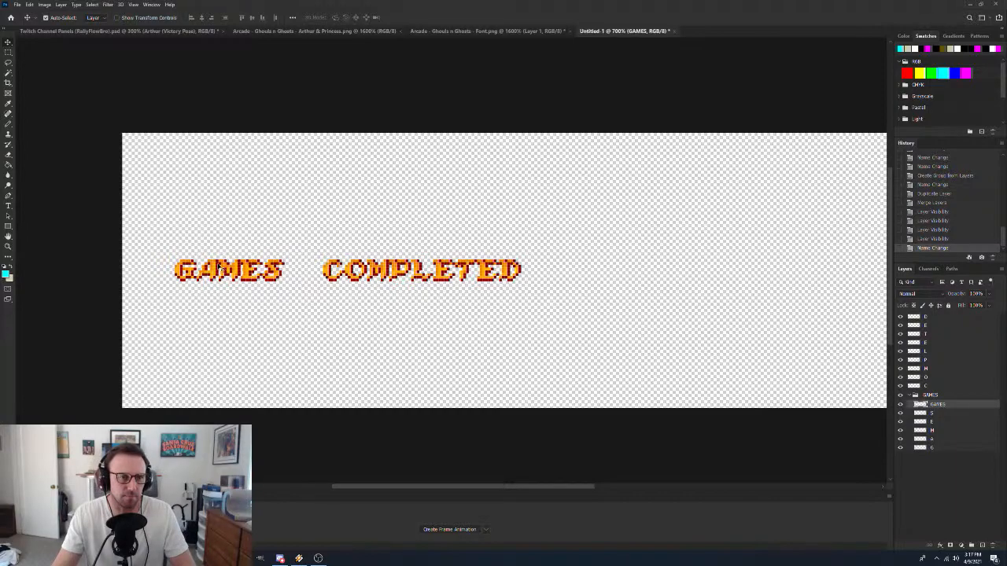
# Hide the individual letter layers in the GAMES group, leaving only the merged GAMES layer visible
pyautogui.click(900, 421)
pyautogui.click(901, 430)
pyautogui.click(900, 438)
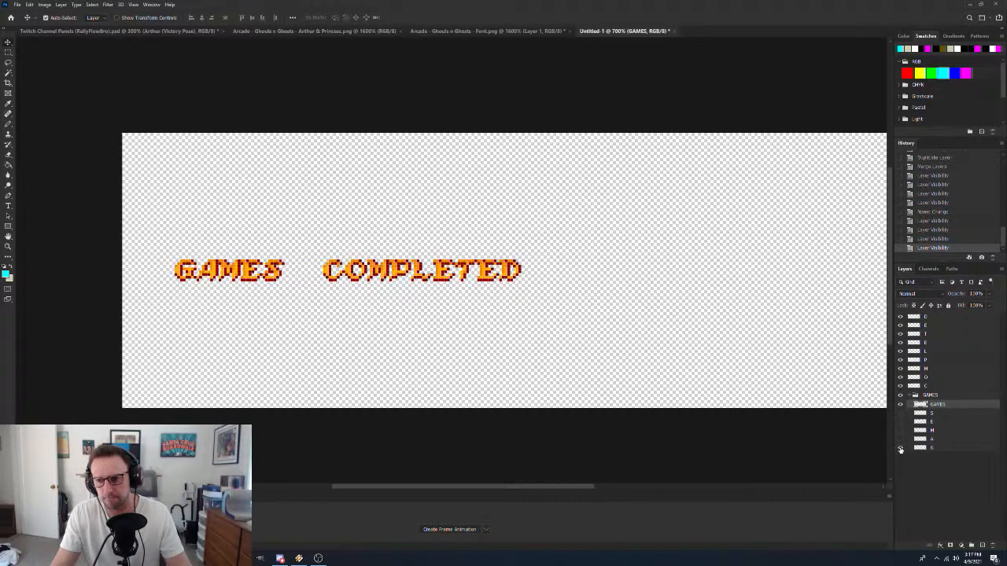
pyautogui.click(901, 447)
# Compare the merged GAMES layer with the separate S, E and M layers by toggling their visibility, ending with only the merged layer shown
pyautogui.click(900, 404)
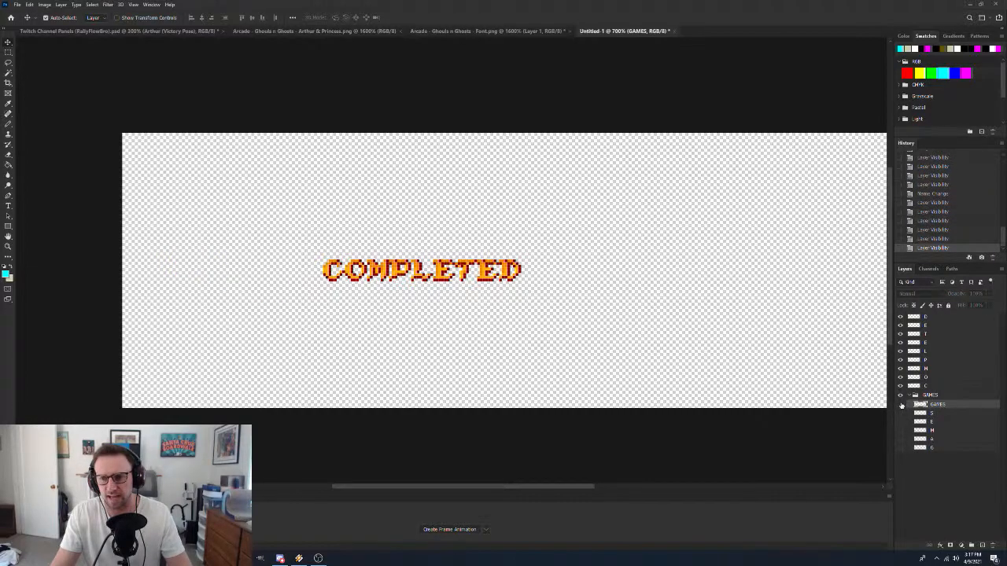
pyautogui.click(901, 404)
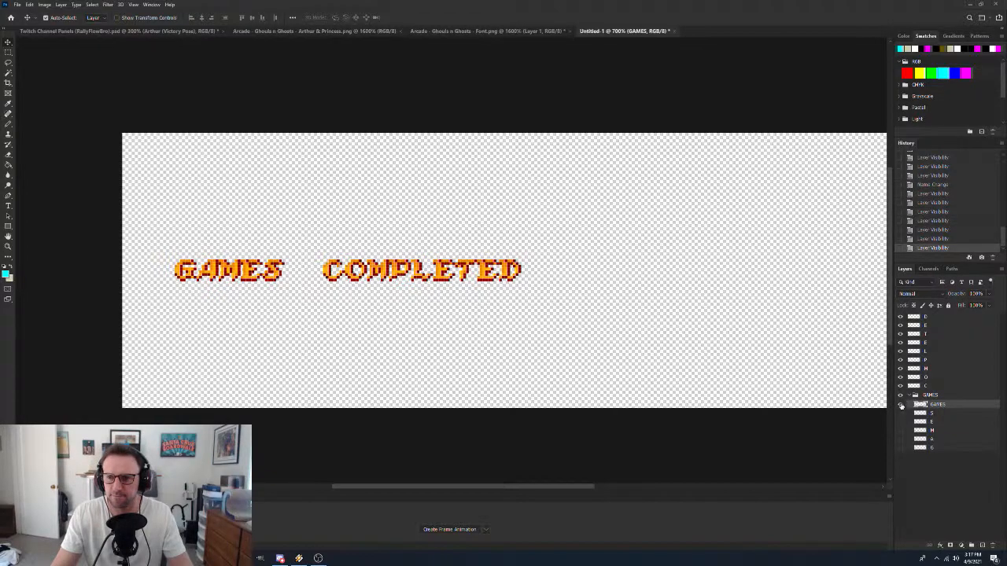
pyautogui.click(901, 405)
pyautogui.click(901, 404)
pyautogui.click(900, 404)
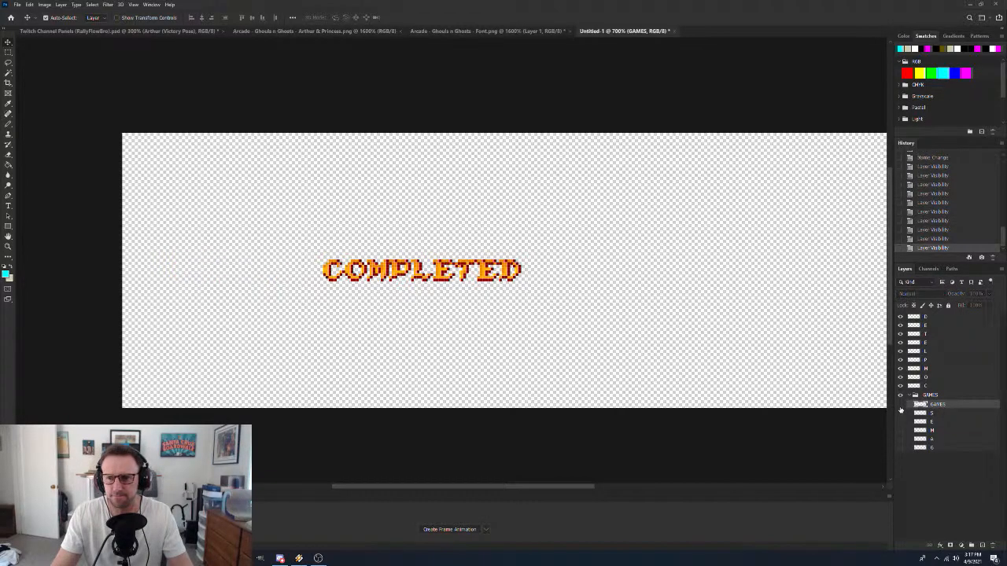
pyautogui.click(900, 413)
pyautogui.click(900, 423)
pyautogui.click(900, 430)
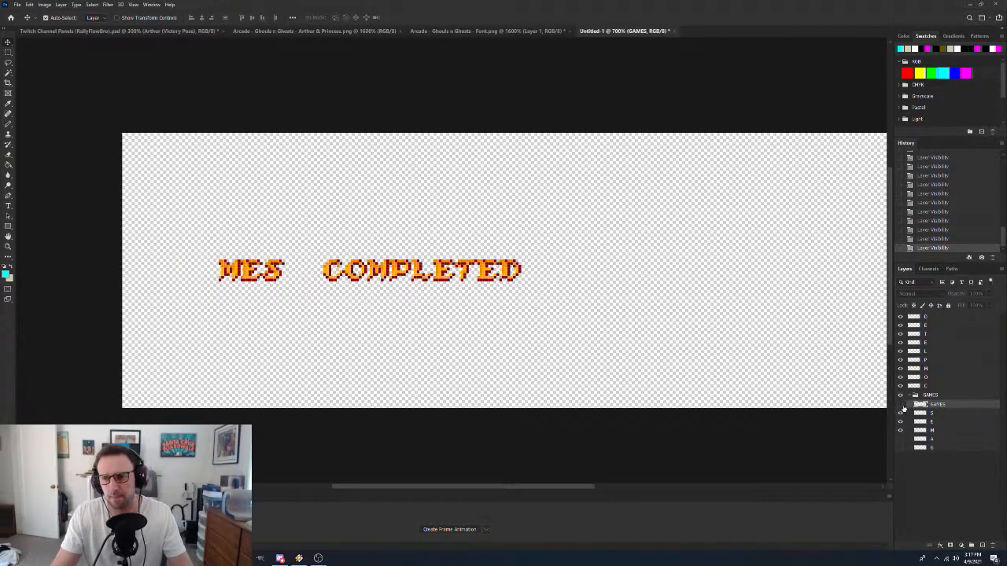
pyautogui.click(901, 413)
pyautogui.click(899, 423)
pyautogui.click(900, 430)
pyautogui.click(901, 404)
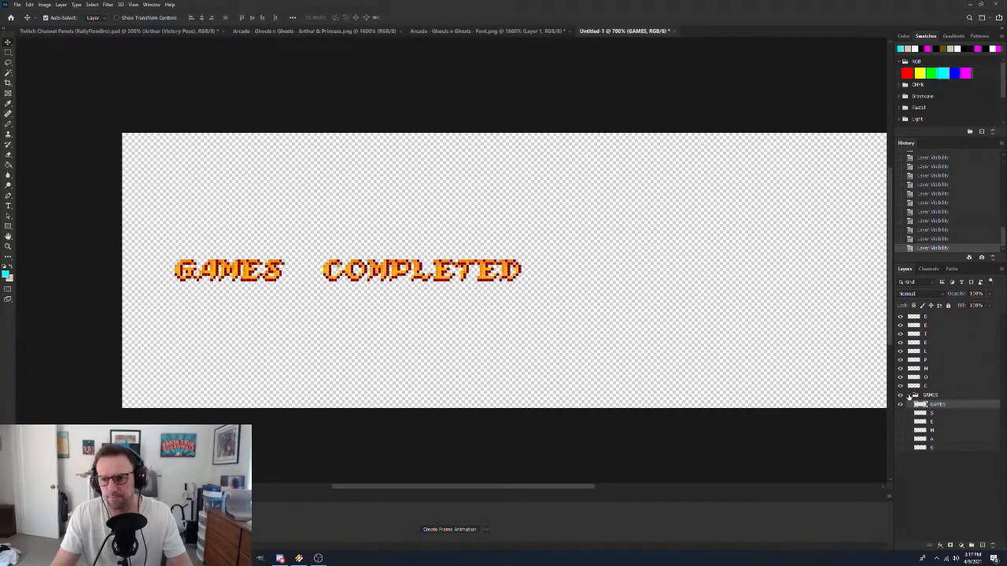
# Group the nine letter layers from C to D and name the group COMPLETED Text
pyautogui.click(910, 395)
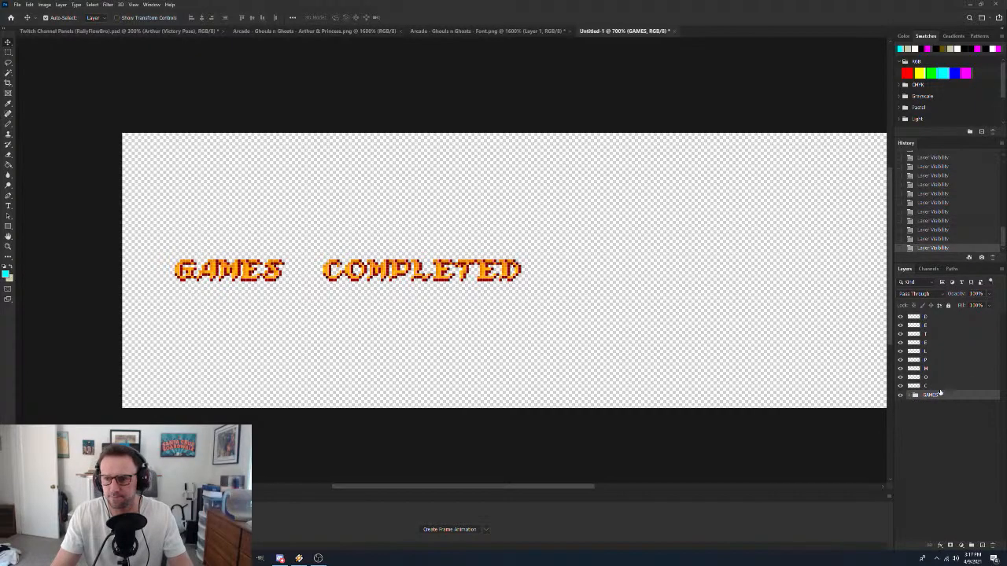
pyautogui.click(942, 386)
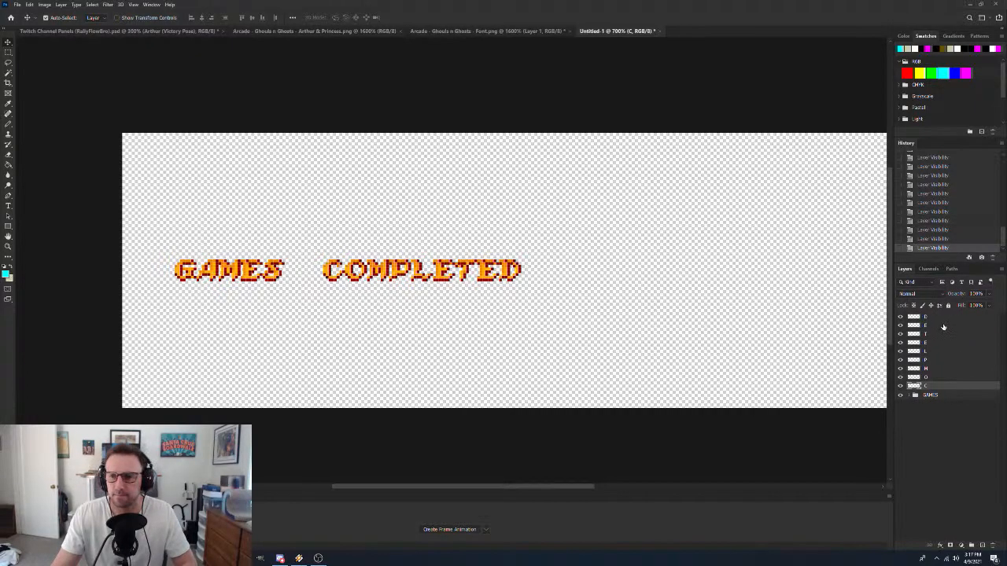
pyautogui.keyDown('shift'); pyautogui.click(939, 318); pyautogui.keyUp('shift')
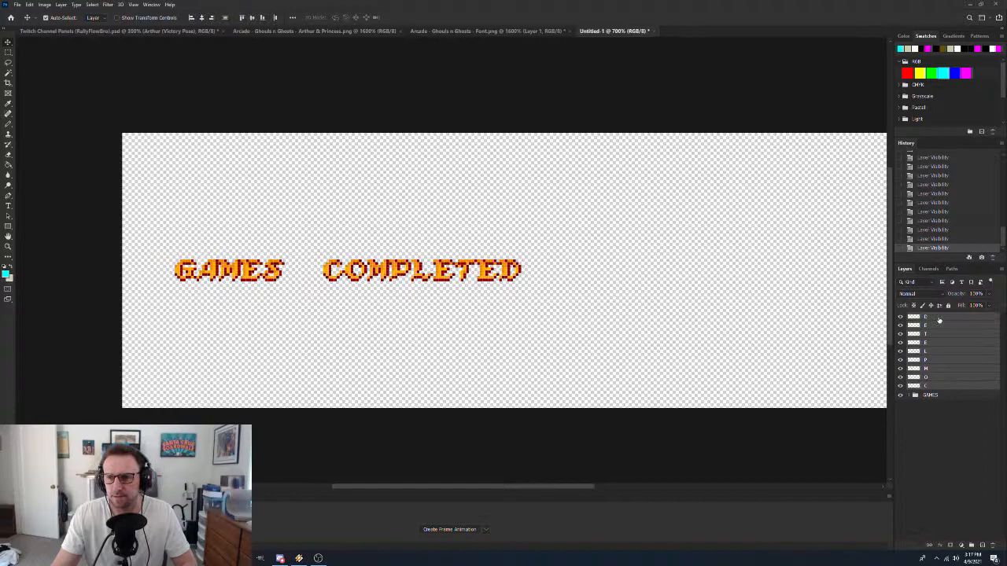
pyautogui.click(972, 545)
pyautogui.doubleClick(931, 317)
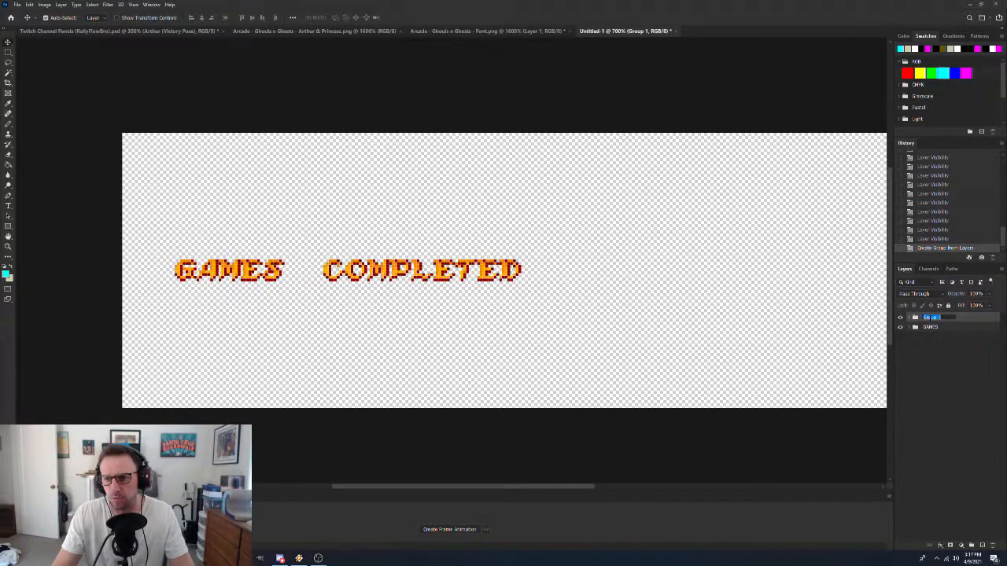
pyautogui.write('COMPLETED Text')
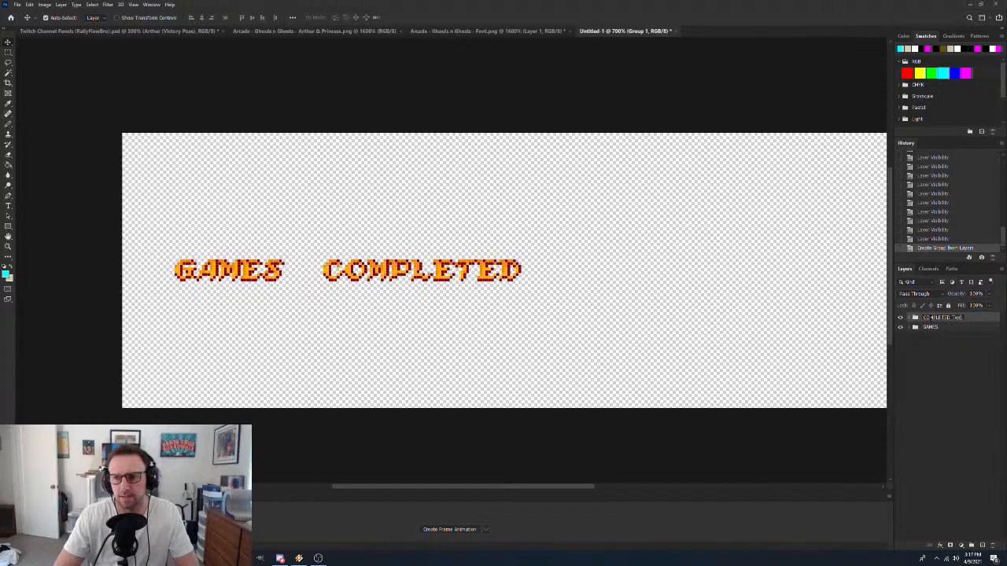
pyautogui.press('Return')
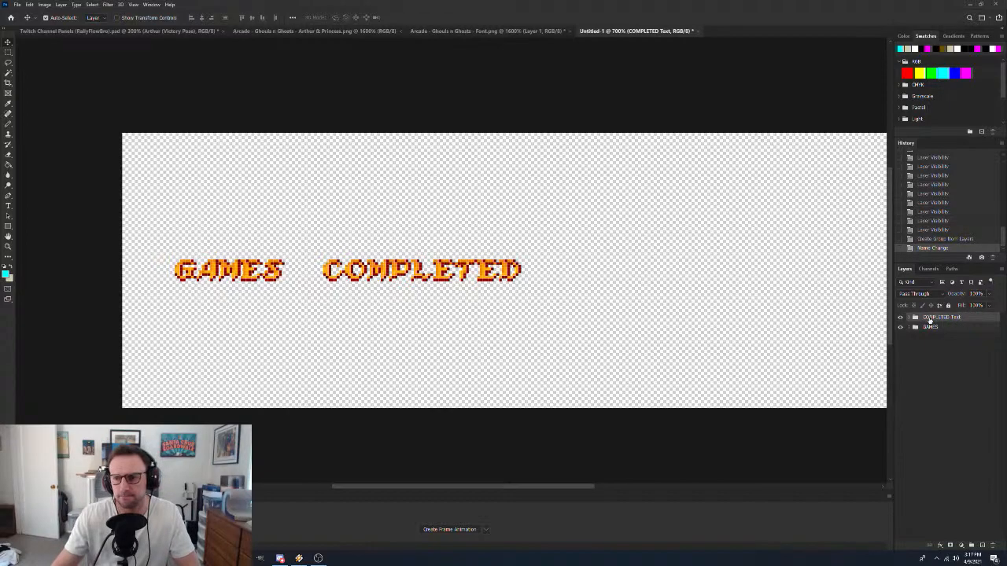
# Rename the GAMES group as GAMES Text
pyautogui.doubleClick(930, 326)
pyautogui.click(948, 326)
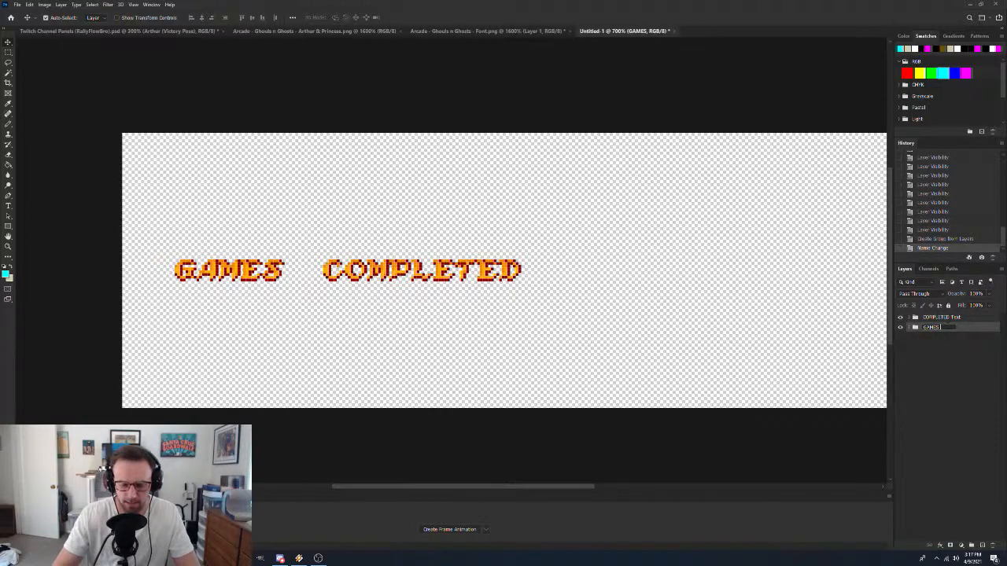
pyautogui.write('Text')
pyautogui.press('Return')
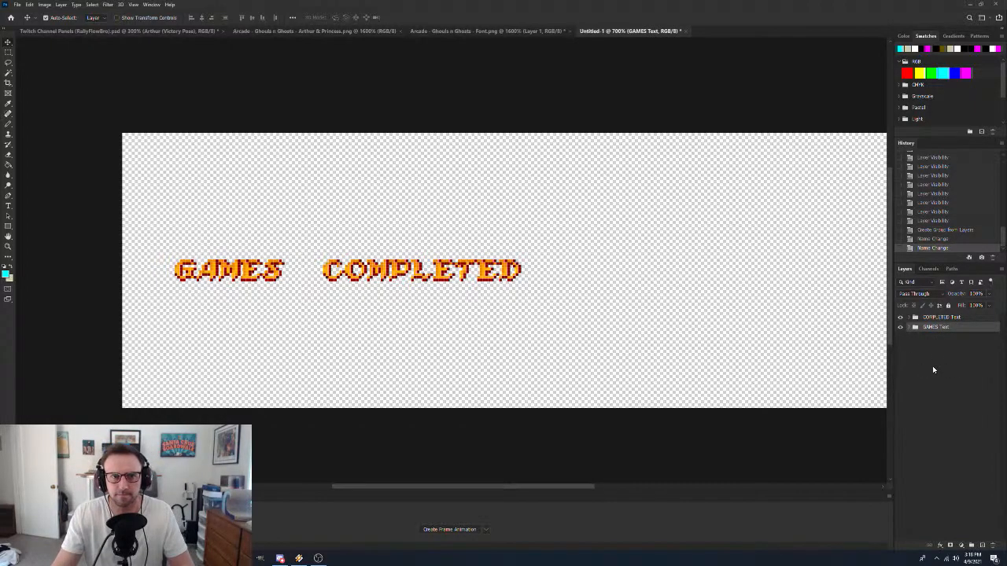
# Duplicate the nine letter layers inside the COMPLETED Text group and merge the copies into one layer
pyautogui.click(909, 317)
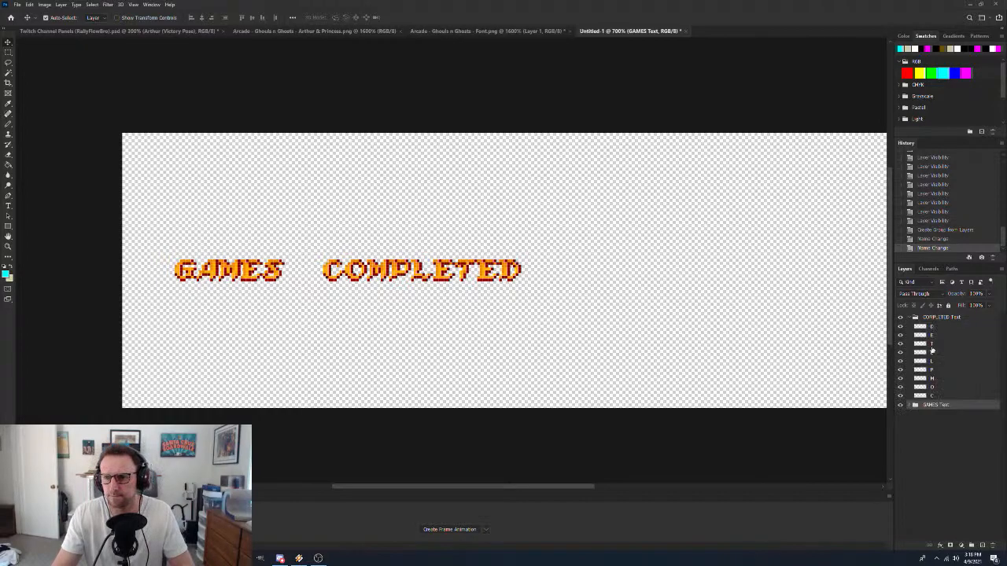
pyautogui.click(956, 396)
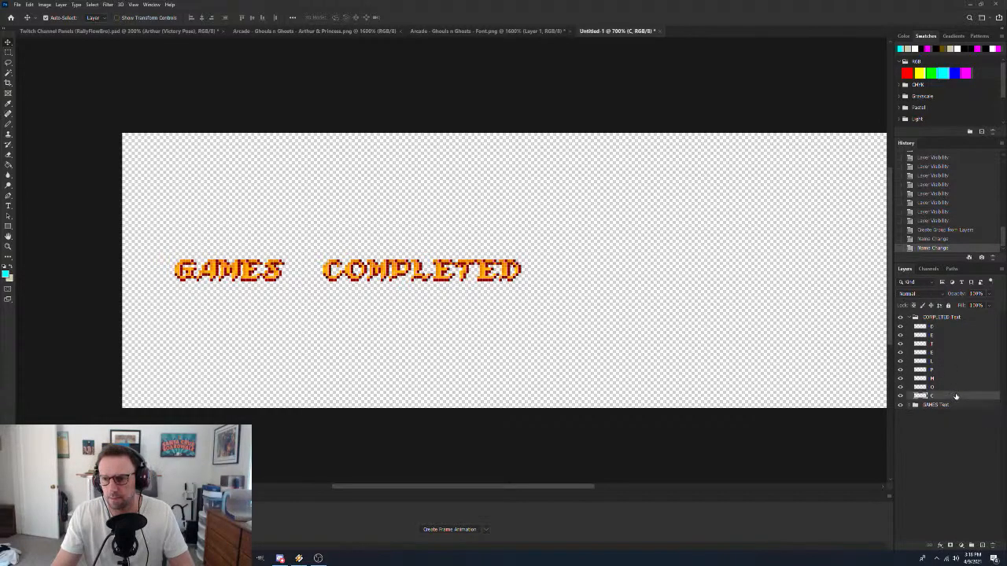
pyautogui.keyDown('shift'); pyautogui.click(950, 327); pyautogui.keyUp('shift')
pyautogui.rightClick(949, 327)
pyautogui.click(968, 346)
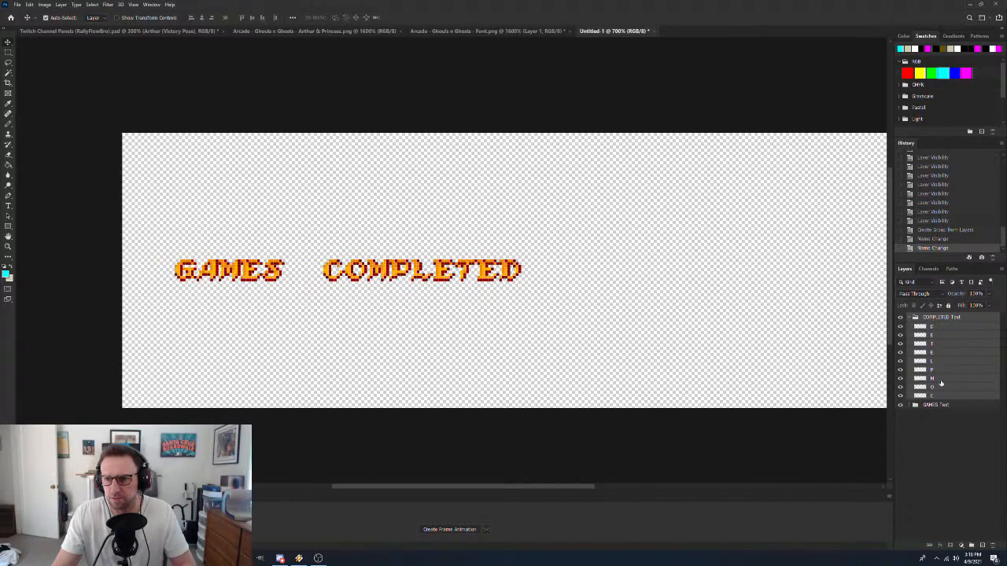
pyautogui.click(946, 395)
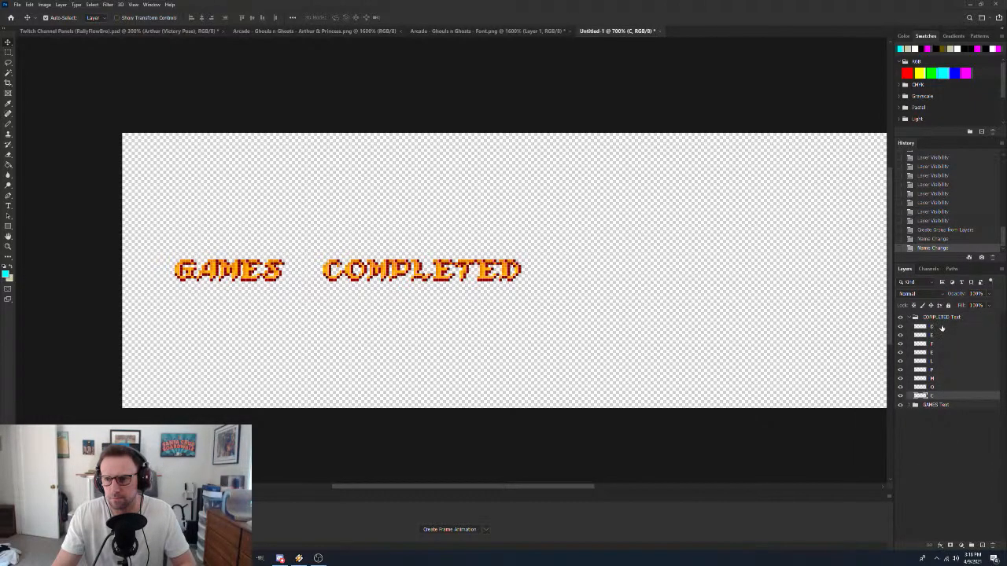
pyautogui.keyDown('shift'); pyautogui.click(942, 327); pyautogui.keyUp('shift')
pyautogui.rightClick(943, 329)
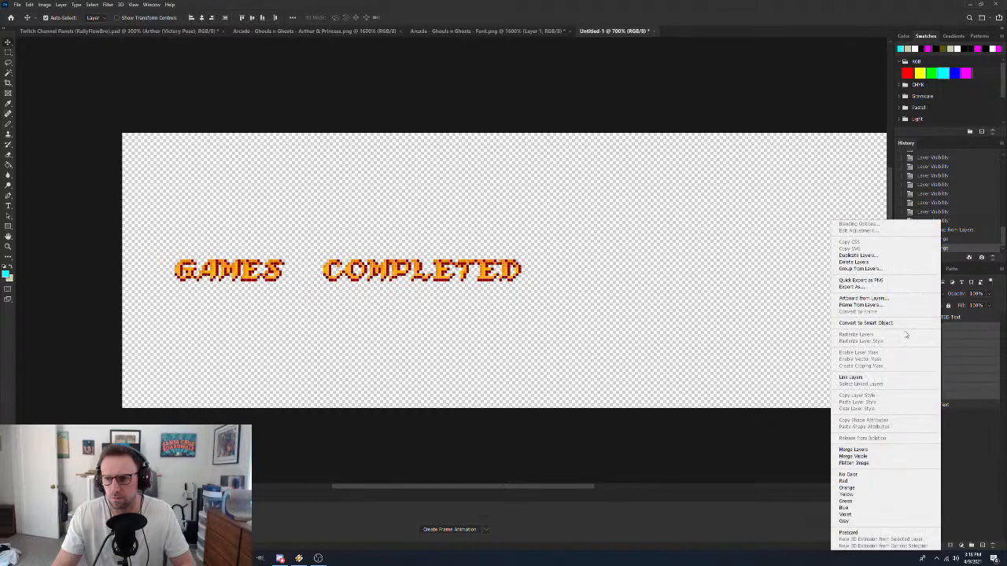
pyautogui.click(857, 255)
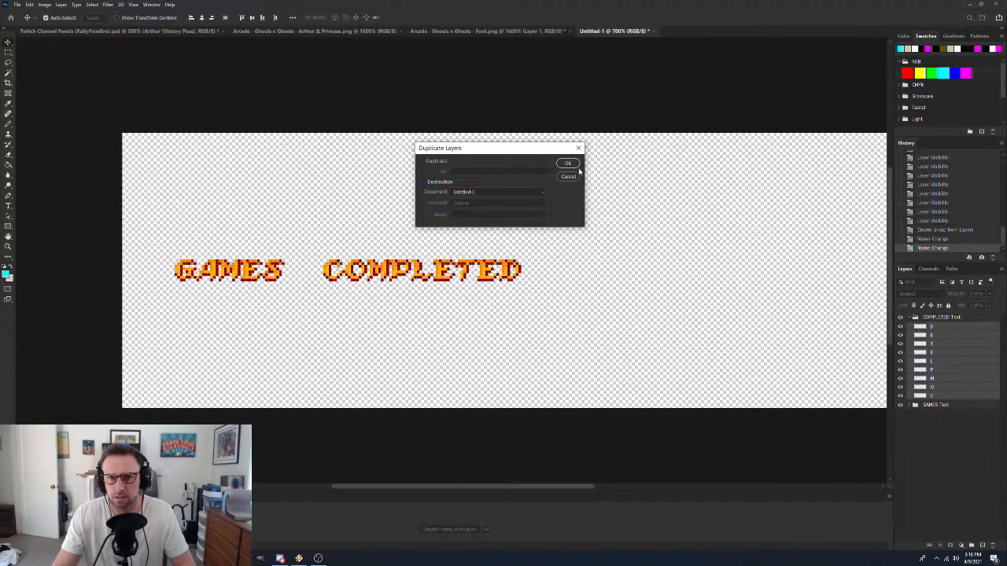
pyautogui.click(571, 165)
pyautogui.rightClick(973, 363)
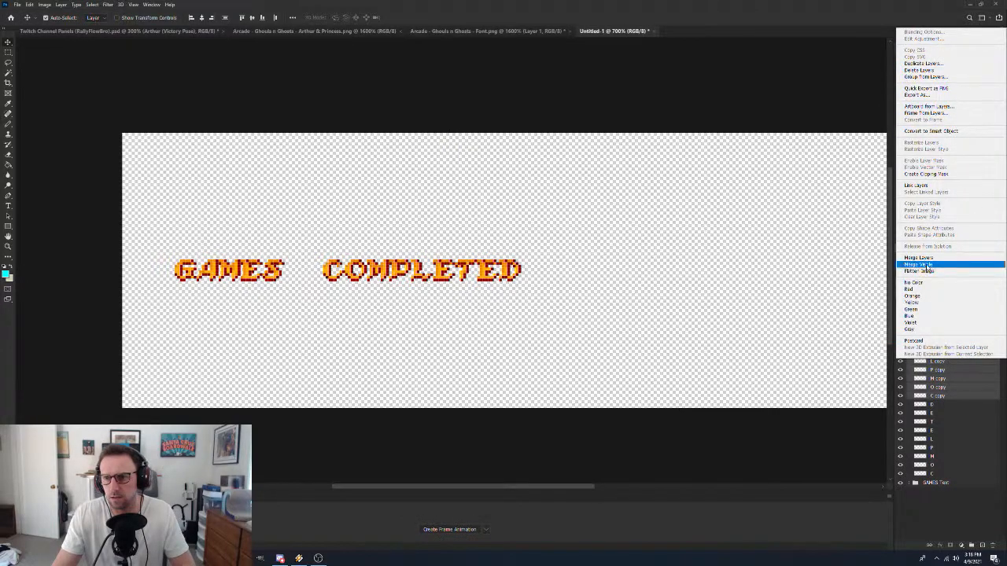
pyautogui.click(920, 258)
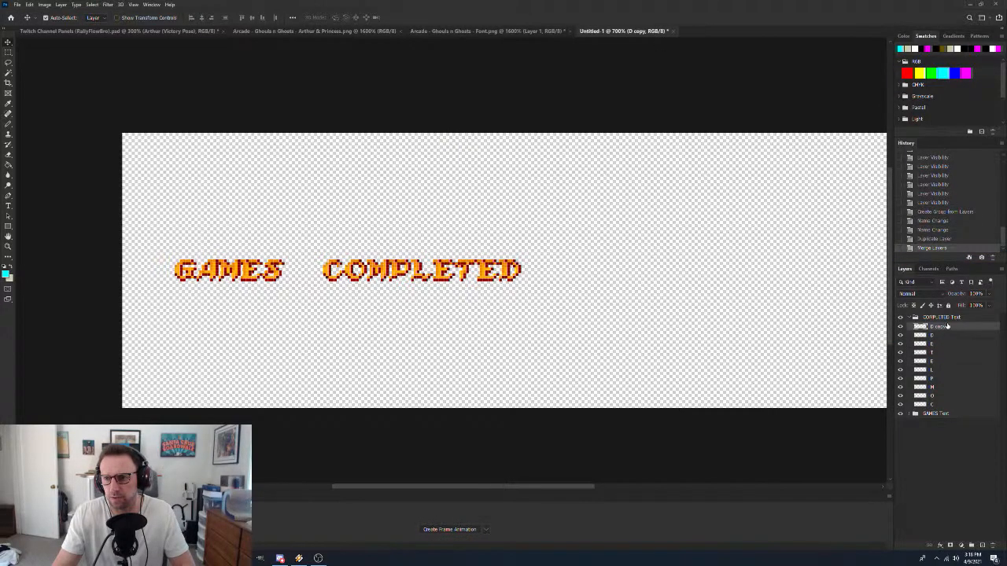
# Rename the merged copy in the COMPLETED Text group as COMPLETED
pyautogui.doubleClick(940, 327)
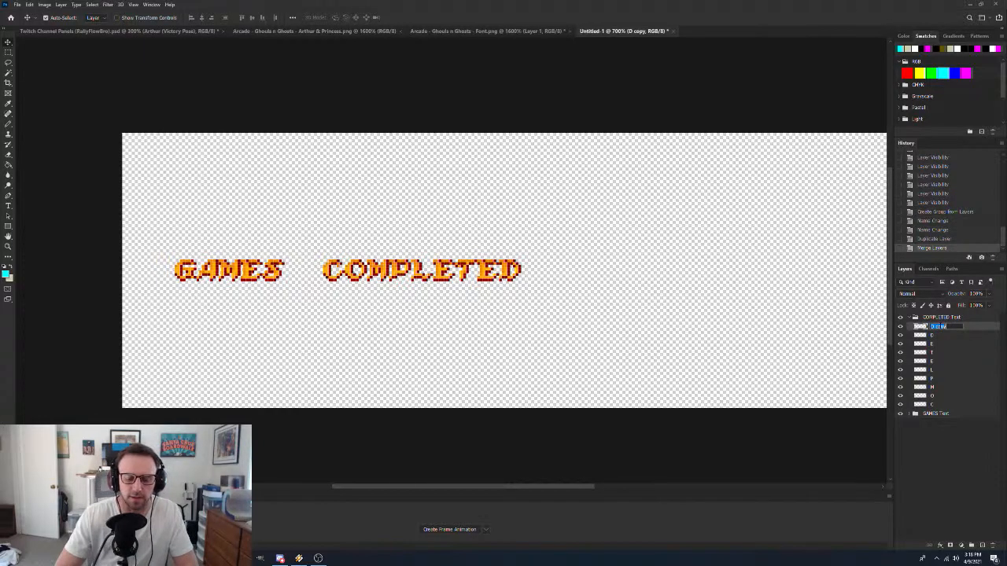
pyautogui.write('COMPLETED')
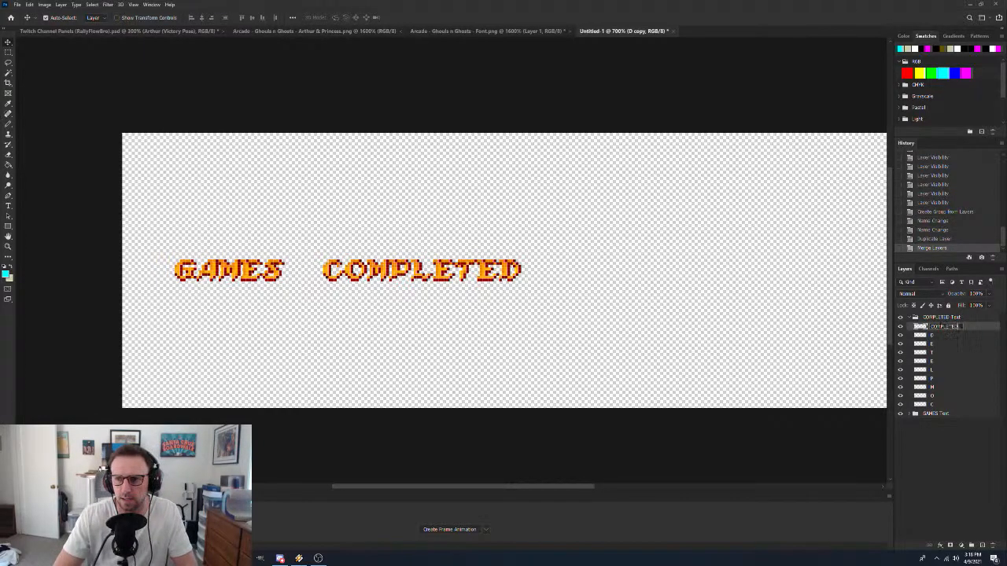
pyautogui.press('Return')
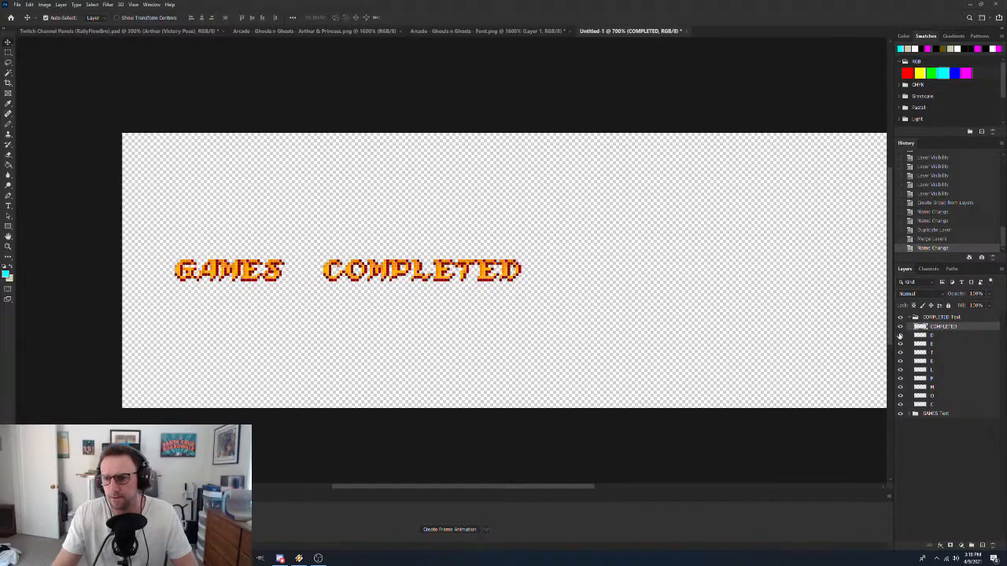
# Hide the nine individual letter layers in the COMPLETED Text group, leaving the merged layer visible, and collapse the group
pyautogui.click(901, 336)
pyautogui.click(900, 344)
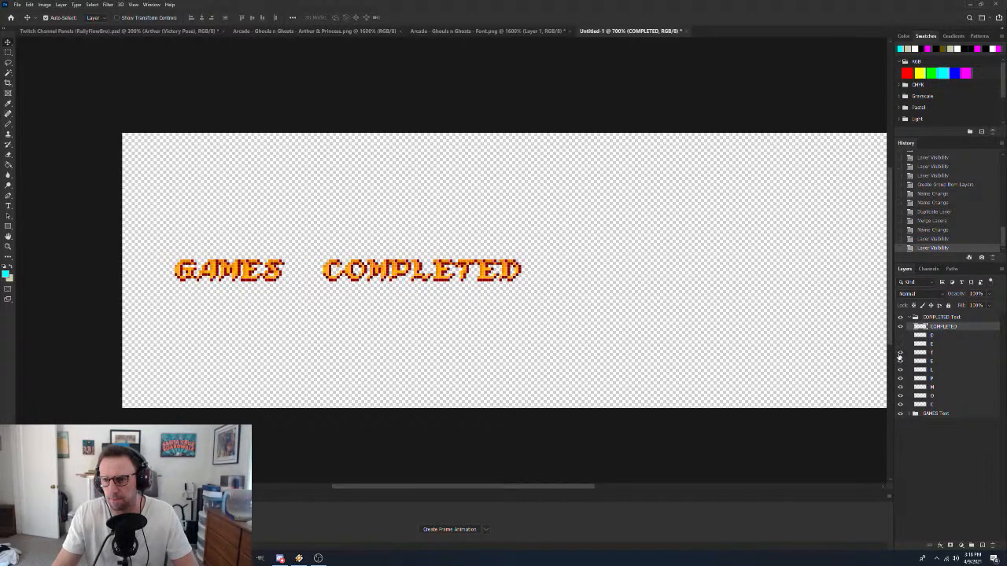
pyautogui.click(901, 352)
pyautogui.click(900, 361)
pyautogui.click(901, 370)
pyautogui.click(900, 378)
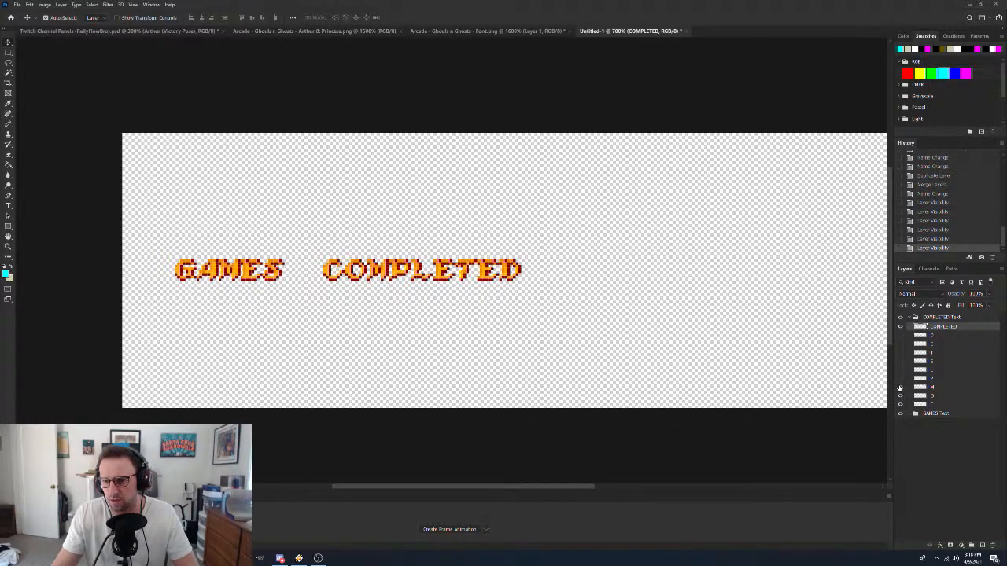
pyautogui.click(901, 387)
pyautogui.click(901, 396)
pyautogui.click(901, 405)
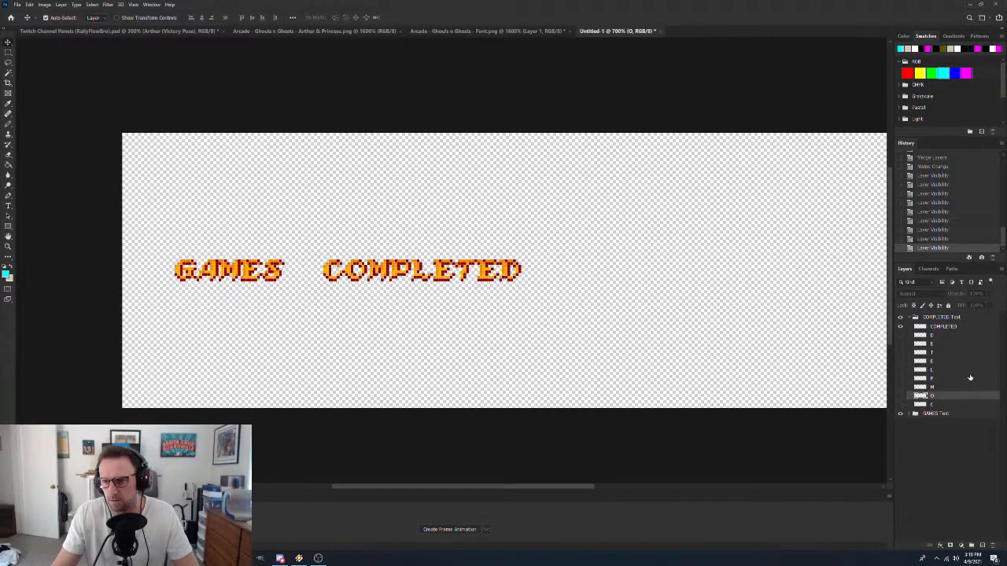
pyautogui.click(909, 317)
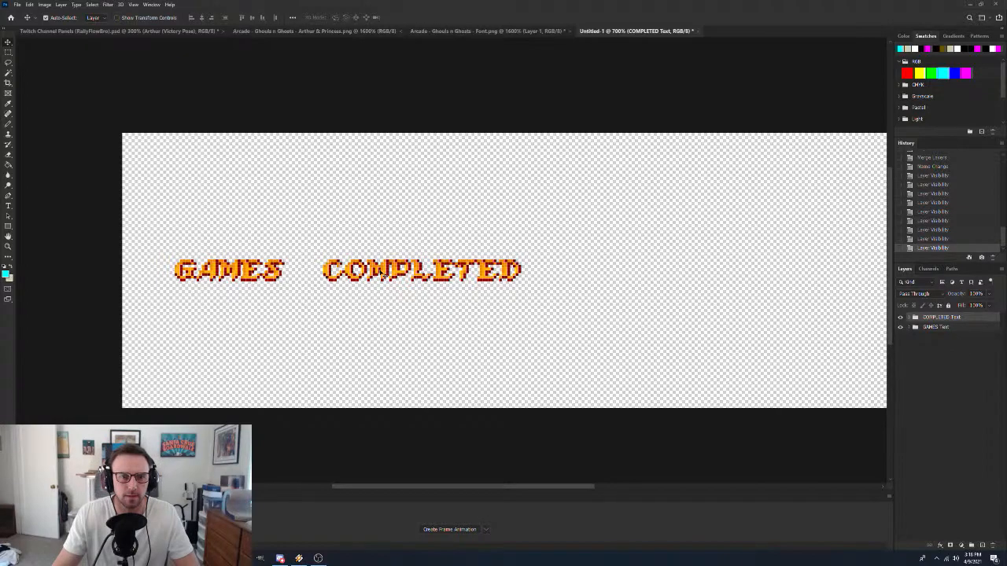
# Stack the merged words on two lines with GAMES centred above COMPLETED, and collapse both text groups
pyautogui.moveTo(385, 270); pyautogui.dragTo(226, 301)
pyautogui.moveTo(241, 262); pyautogui.dragTo(263, 282)
pyautogui.press('Up')
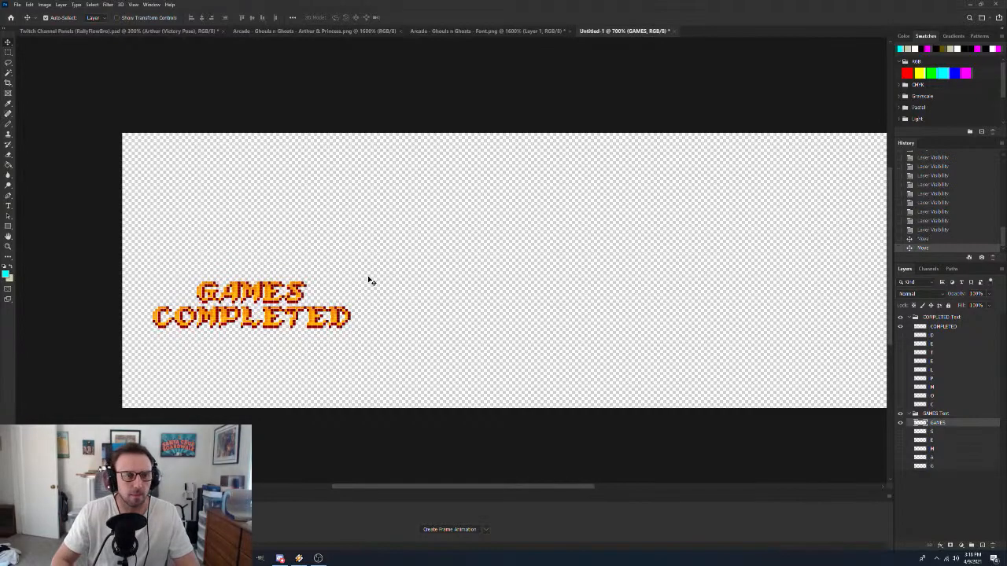
pyautogui.click(910, 317)
pyautogui.click(915, 326)
pyautogui.click(945, 414)
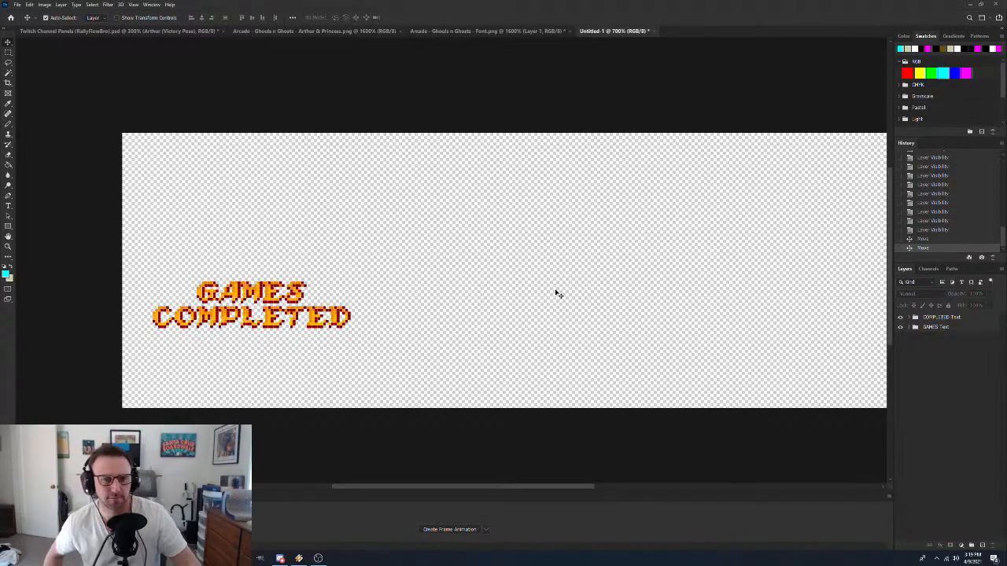
# Move the merged GAMES layer slightly down, closer to the word COMPLETED
pyautogui.click(957, 330)
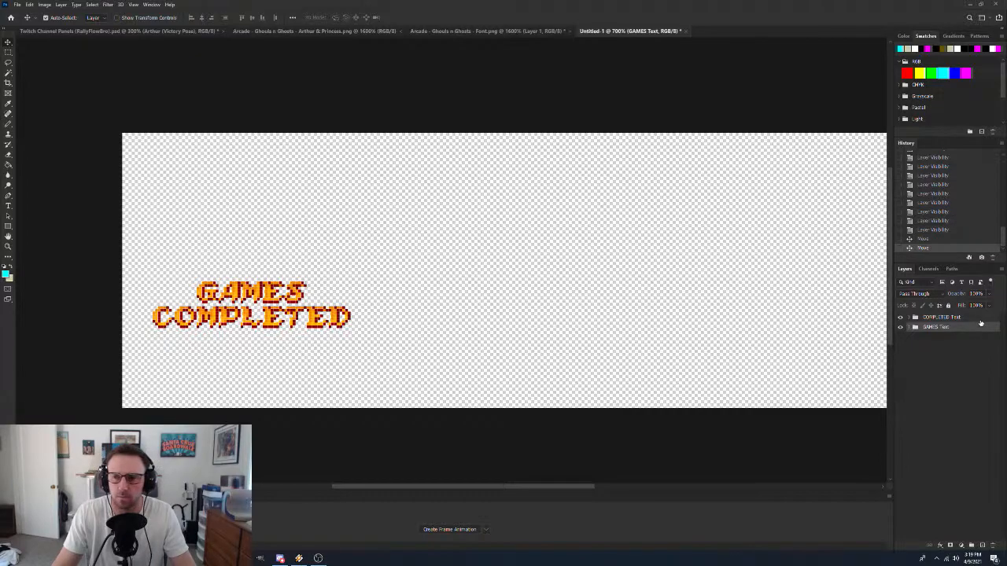
pyautogui.keyDown('shift'); pyautogui.click(980, 317); pyautogui.keyUp('shift')
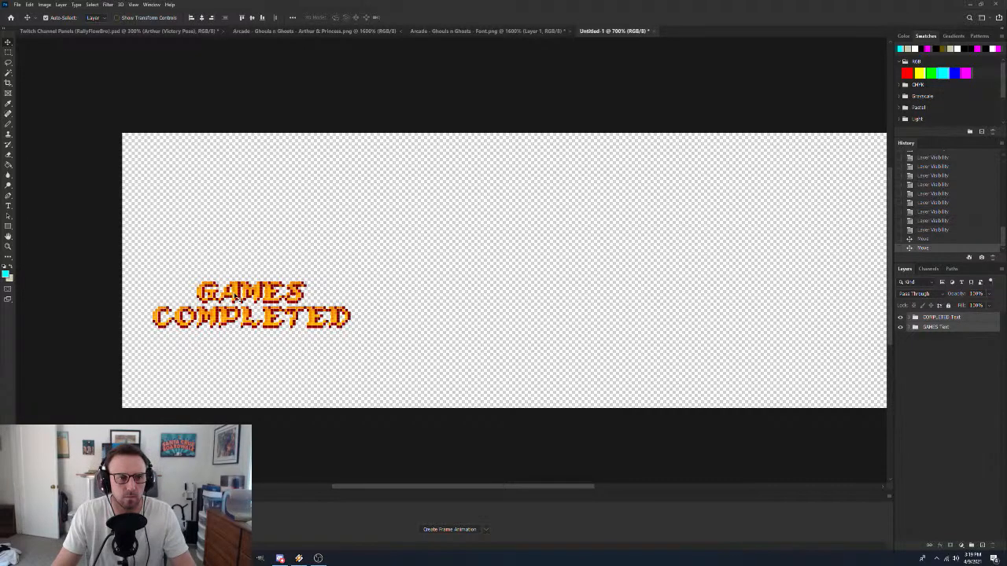
pyautogui.moveTo(234, 295)
pyautogui.mouseDown()
pyautogui.moveTo(244, 338)
pyautogui.moveTo(225, 288)
pyautogui.moveTo(235, 296)
pyautogui.mouseUp()
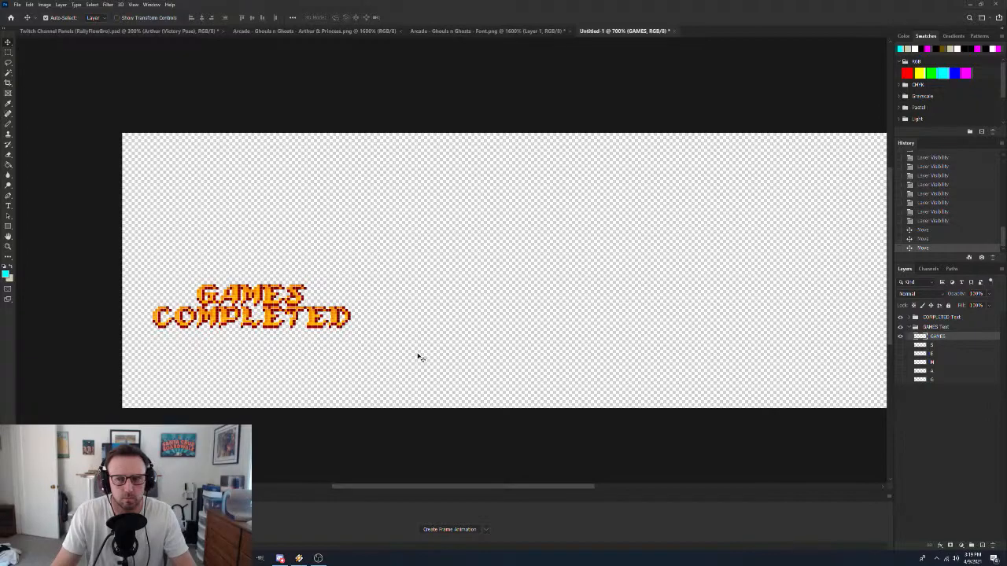
# Show the individual G, A, M, E and S layers and move them together to the canvas's bottom-left corner
pyautogui.click(900, 380)
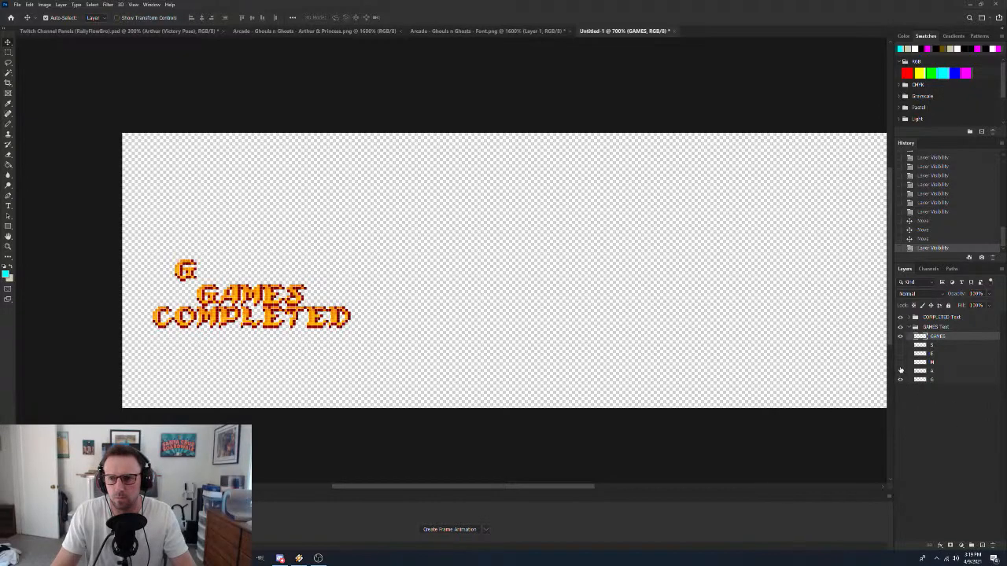
pyautogui.click(900, 372)
pyautogui.click(900, 363)
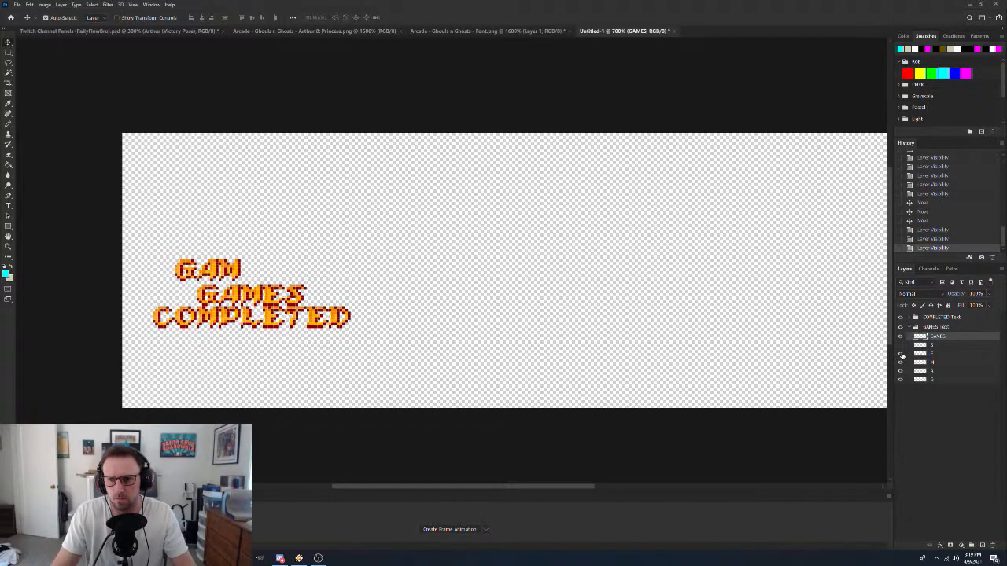
pyautogui.click(900, 354)
pyautogui.click(901, 345)
pyautogui.click(967, 380)
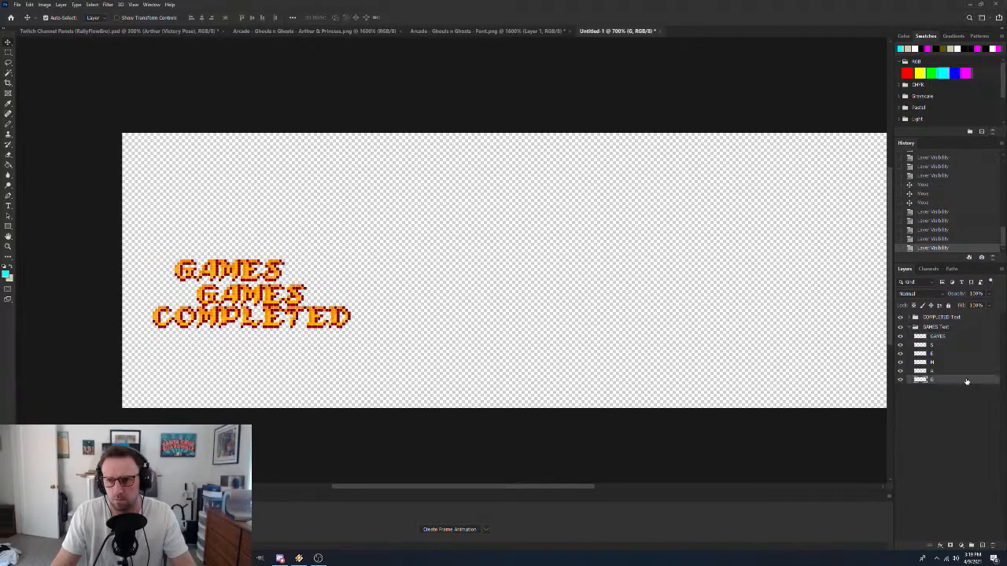
pyautogui.keyDown('shift'); pyautogui.click(948, 344); pyautogui.keyUp('shift')
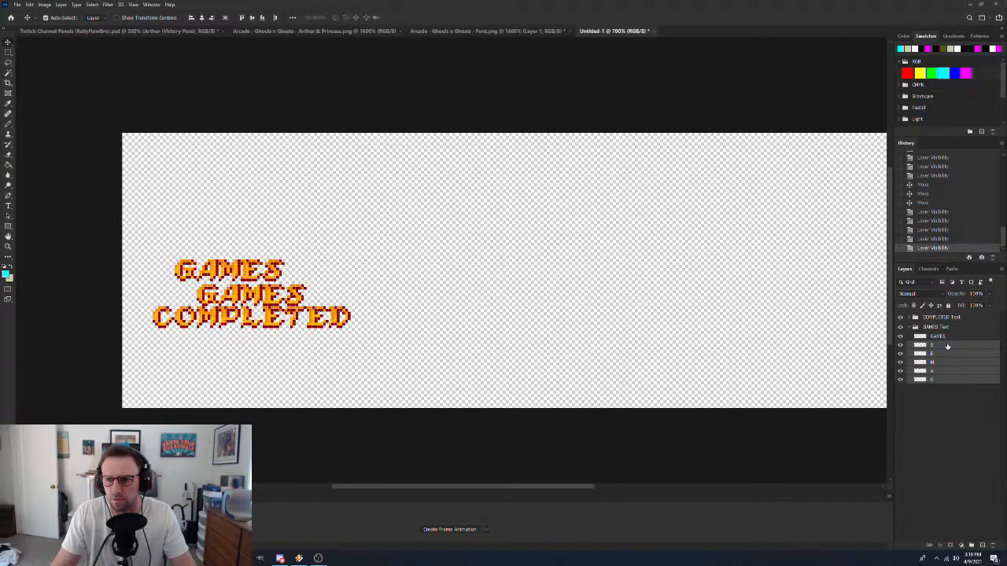
pyautogui.moveTo(233, 270); pyautogui.dragTo(182, 395)
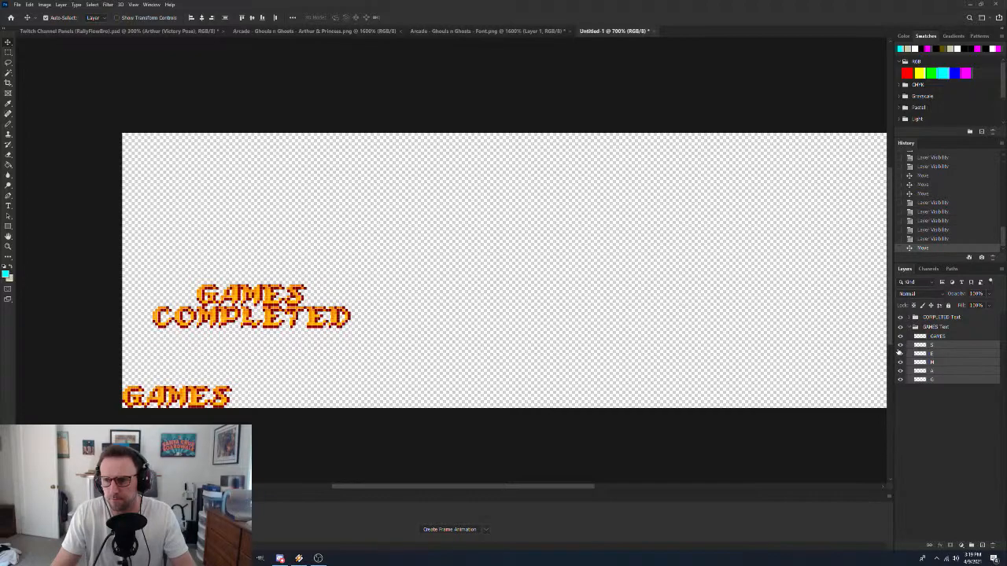
# Expand the COMPLETED Text group and show its nine individual letter layers, D, E, T, E, L, P, M, O and C
pyautogui.click(909, 317)
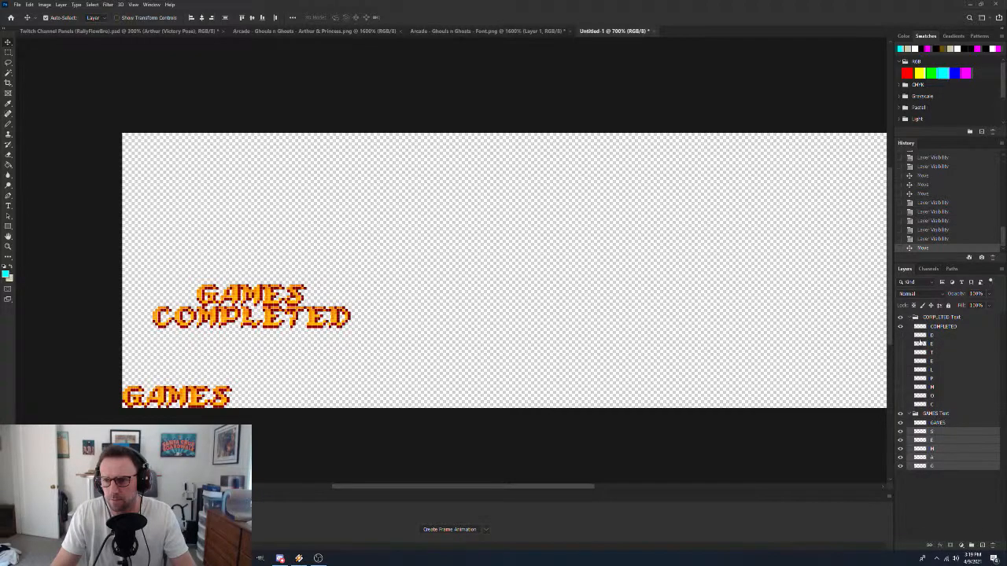
pyautogui.click(954, 405)
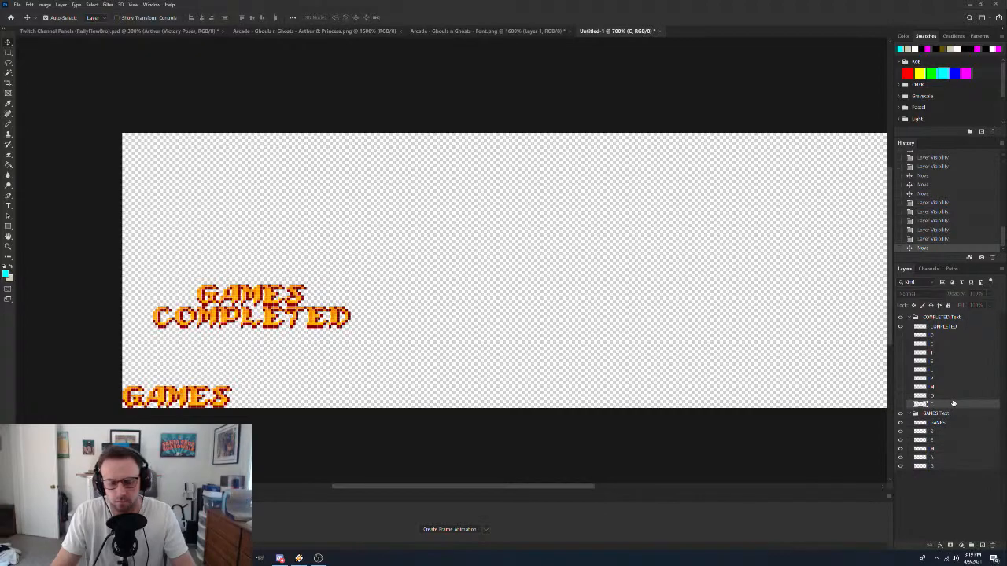
pyautogui.keyDown('shift'); pyautogui.click(943, 337); pyautogui.keyUp('shift')
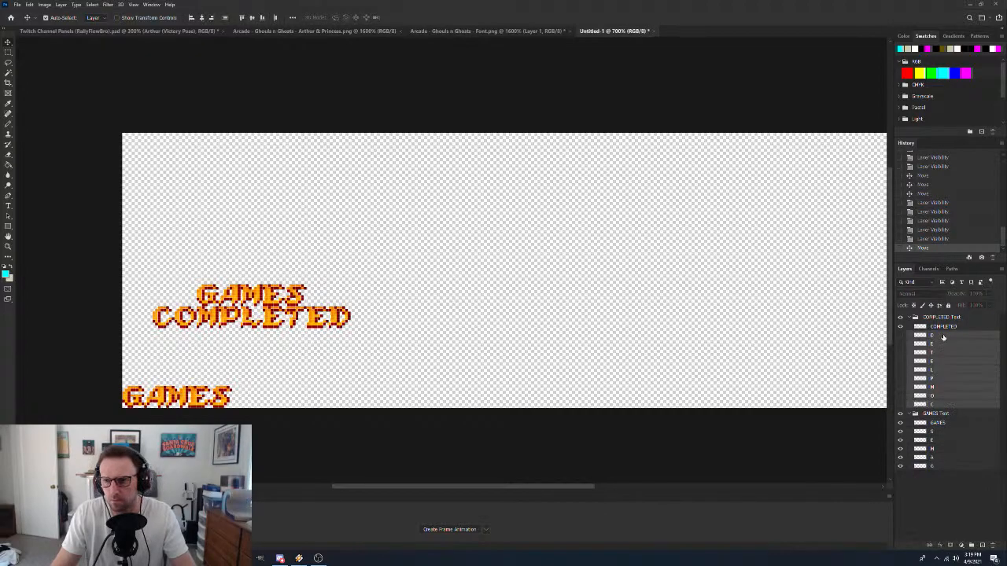
pyautogui.click(900, 335)
pyautogui.click(900, 344)
pyautogui.click(900, 352)
pyautogui.click(900, 361)
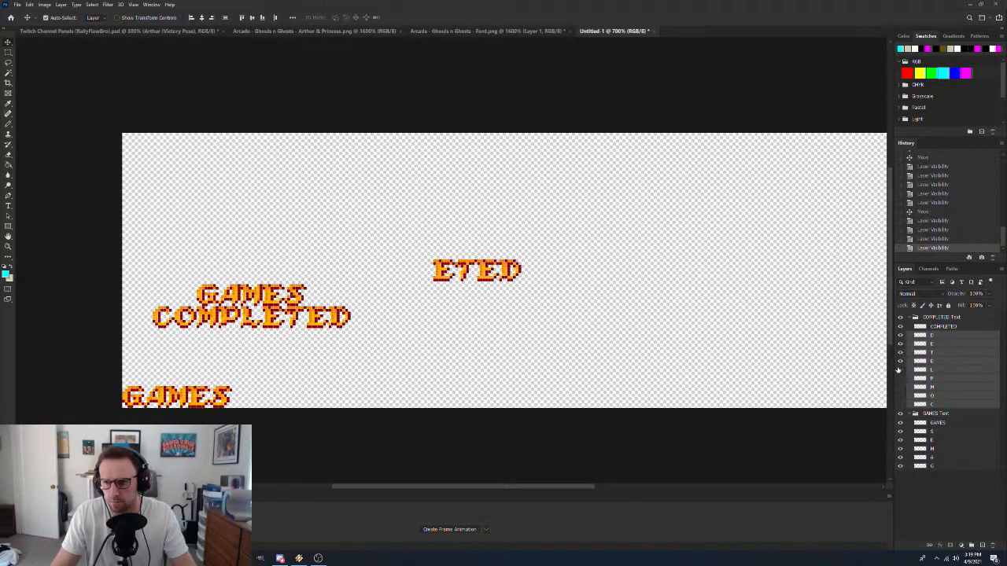
pyautogui.click(899, 370)
pyautogui.click(900, 378)
pyautogui.click(900, 387)
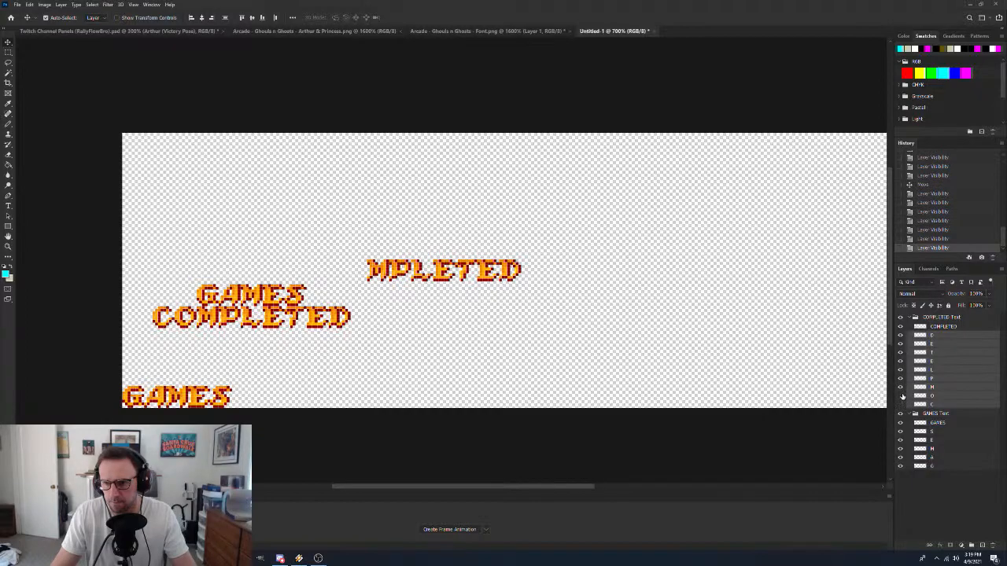
pyautogui.click(900, 395)
pyautogui.click(924, 396)
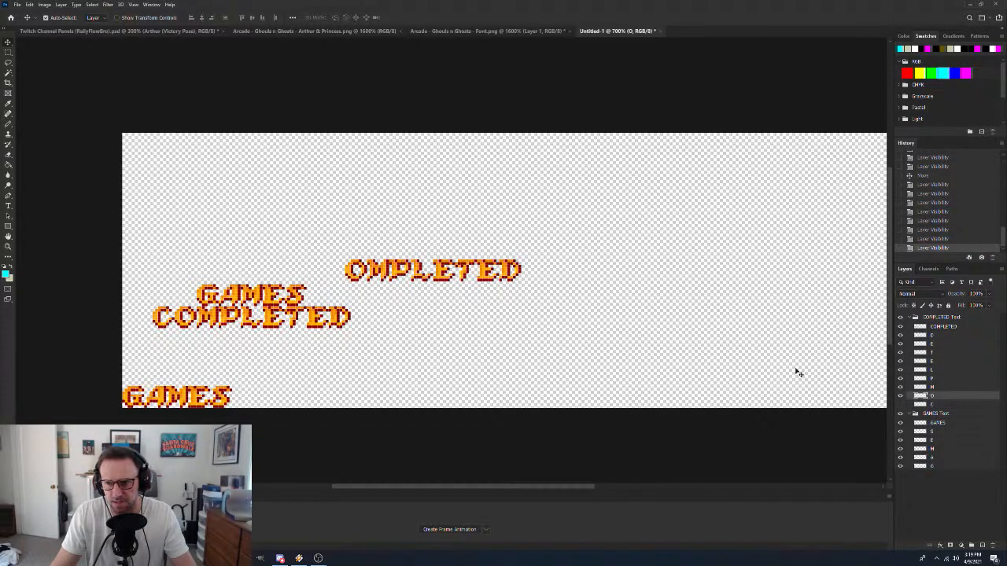
pyautogui.click(900, 404)
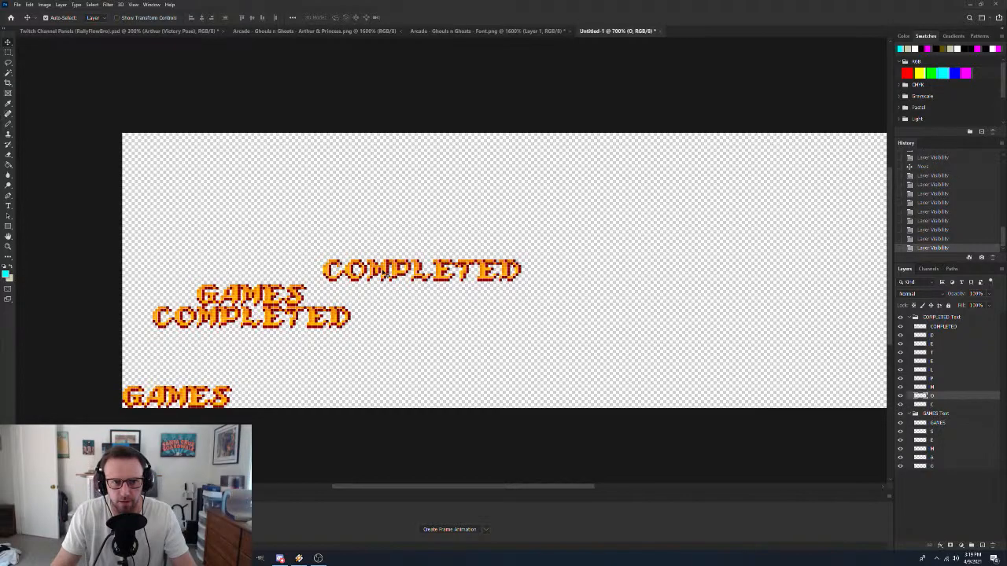
# Move the nine individual COMPLETED letters together to the canvas's bottom edge, just right of the lower GAMES, leaving a small gap between the words
pyautogui.moveTo(385, 273); pyautogui.dragTo(392, 253)
pyautogui.click(954, 406)
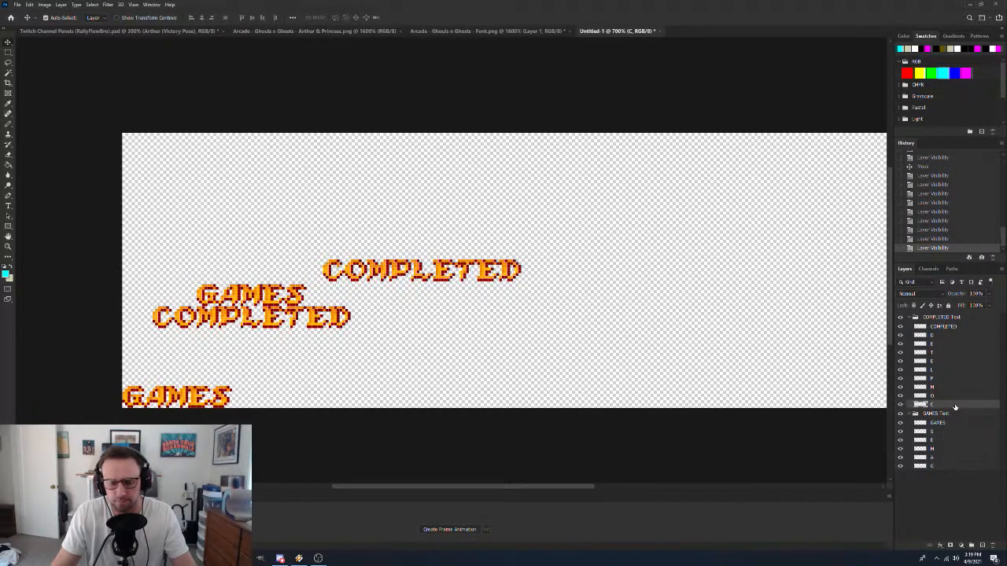
pyautogui.keyDown('shift'); pyautogui.click(943, 339); pyautogui.keyUp('shift')
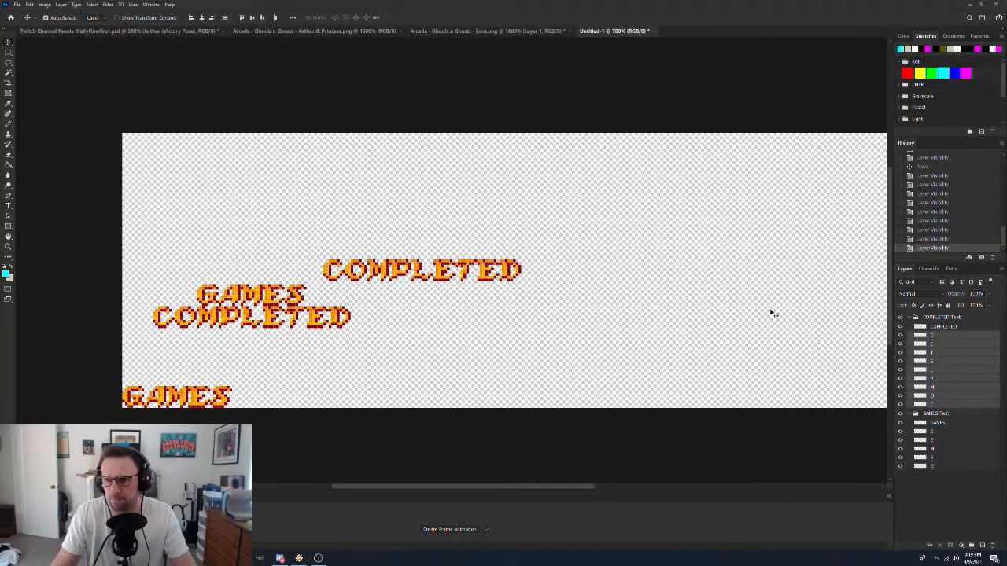
pyautogui.moveTo(387, 273); pyautogui.dragTo(302, 398)
pyautogui.press('Left')
pyautogui.press('Left')
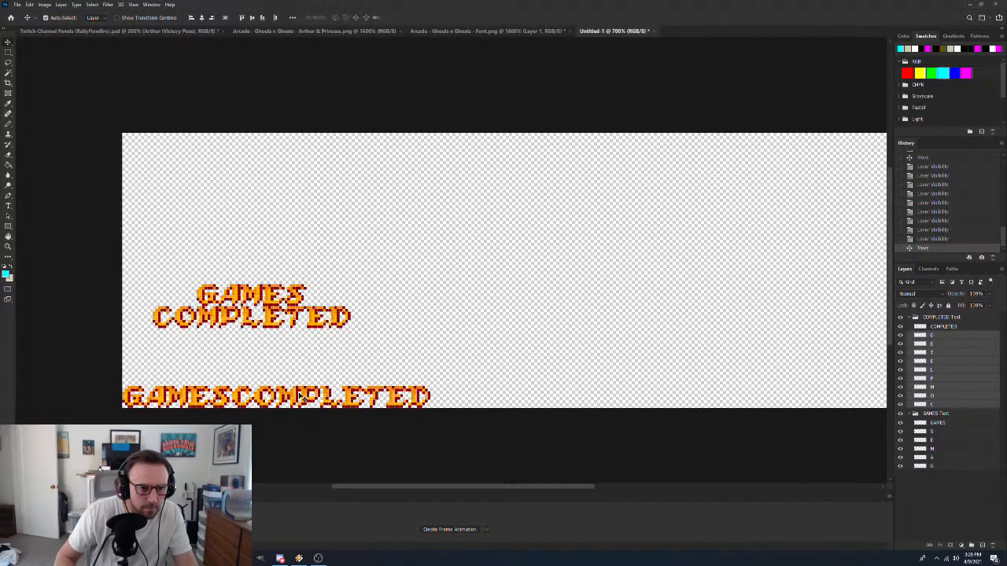
pyautogui.press('Right')
pyautogui.press('Right')
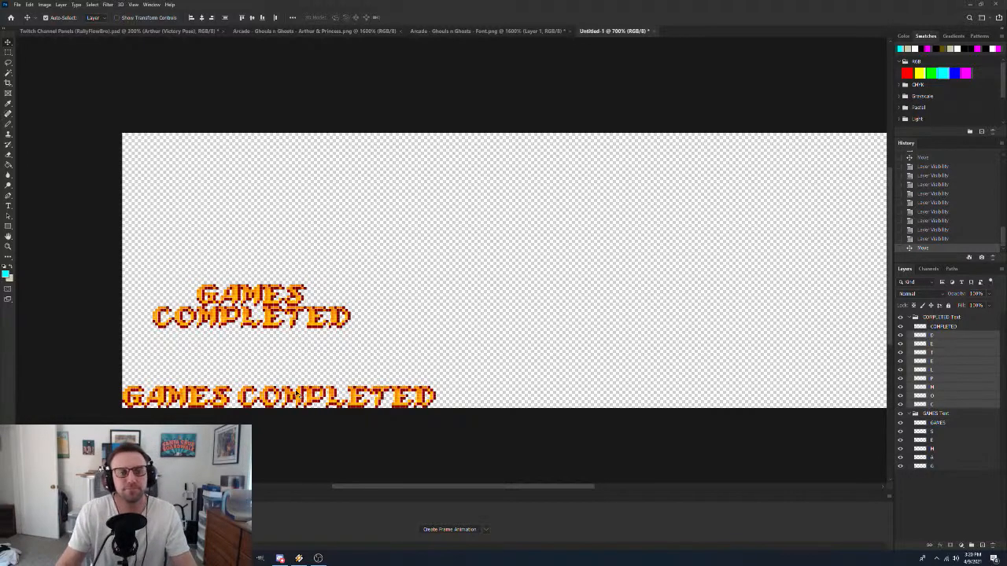
# Hide the nine individual letter layers in the COMPLETED Text group and select the merged COMPLETED layer
pyautogui.click(901, 404)
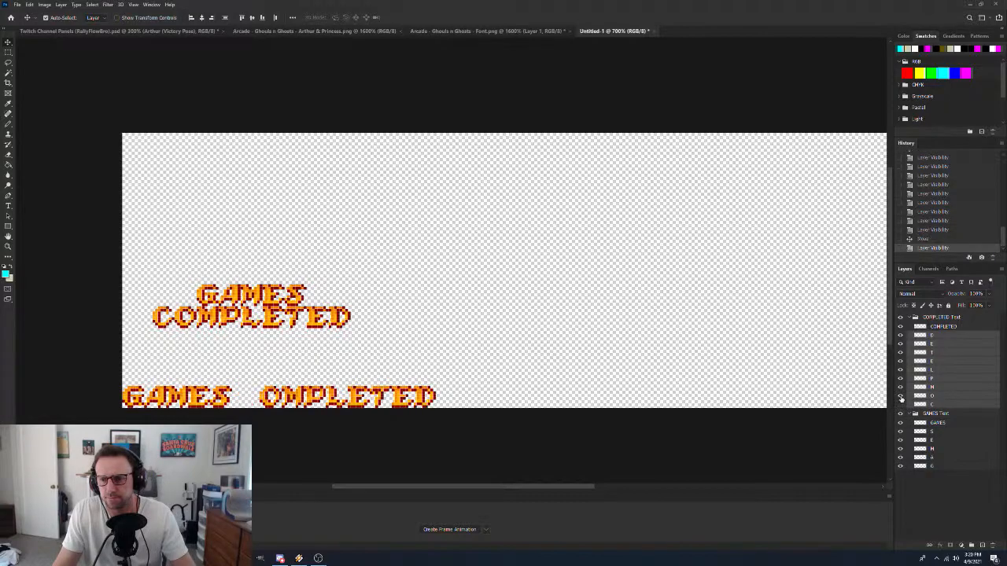
pyautogui.click(901, 395)
pyautogui.click(900, 387)
pyautogui.click(901, 379)
pyautogui.click(901, 370)
pyautogui.click(900, 361)
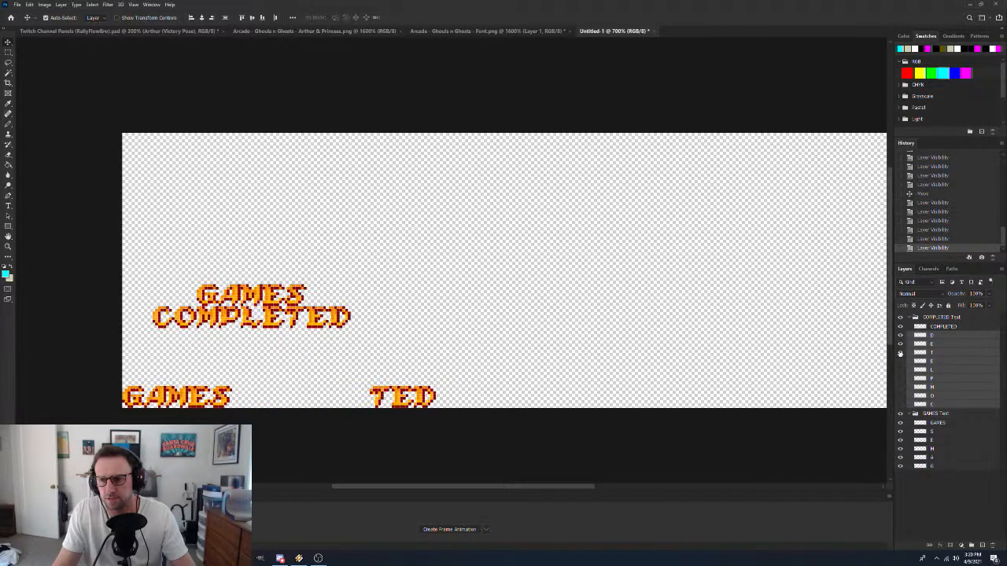
pyautogui.click(901, 352)
pyautogui.click(901, 344)
pyautogui.click(901, 336)
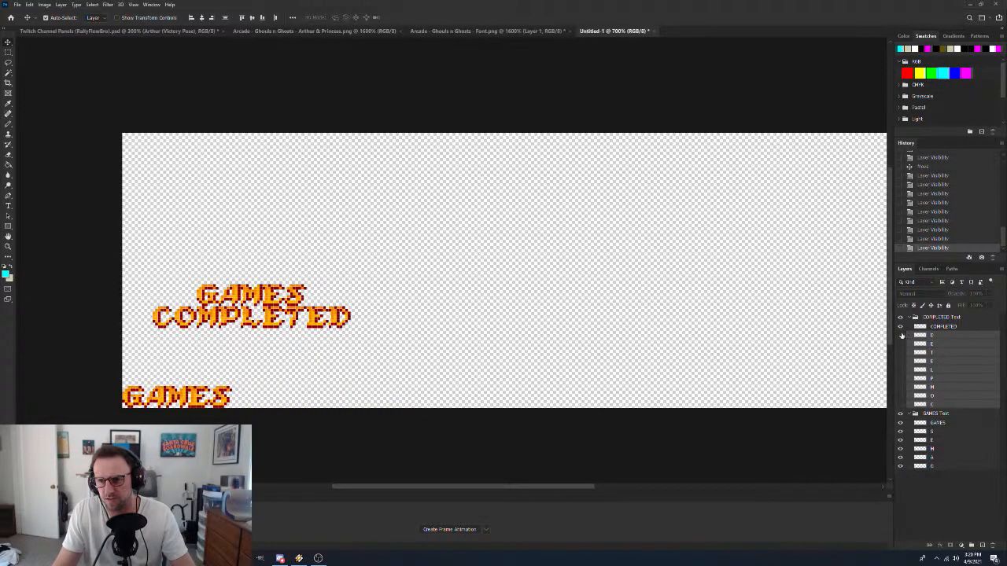
pyautogui.click(953, 327)
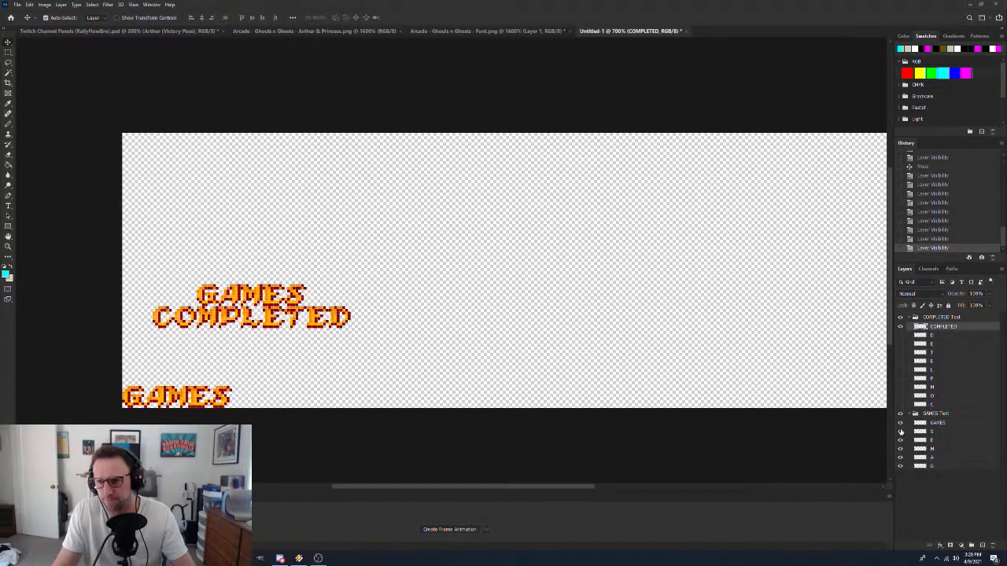
# Hide the individual S, E, M, A and G layers and nudge the merged GAMES layer up one pixel
pyautogui.click(901, 431)
pyautogui.click(900, 440)
pyautogui.click(901, 448)
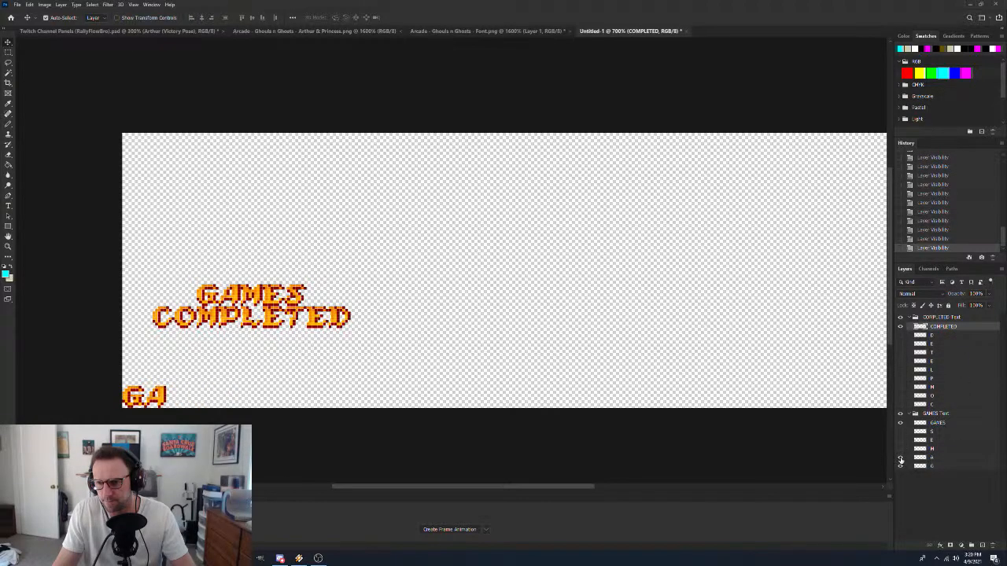
pyautogui.click(901, 457)
pyautogui.click(901, 467)
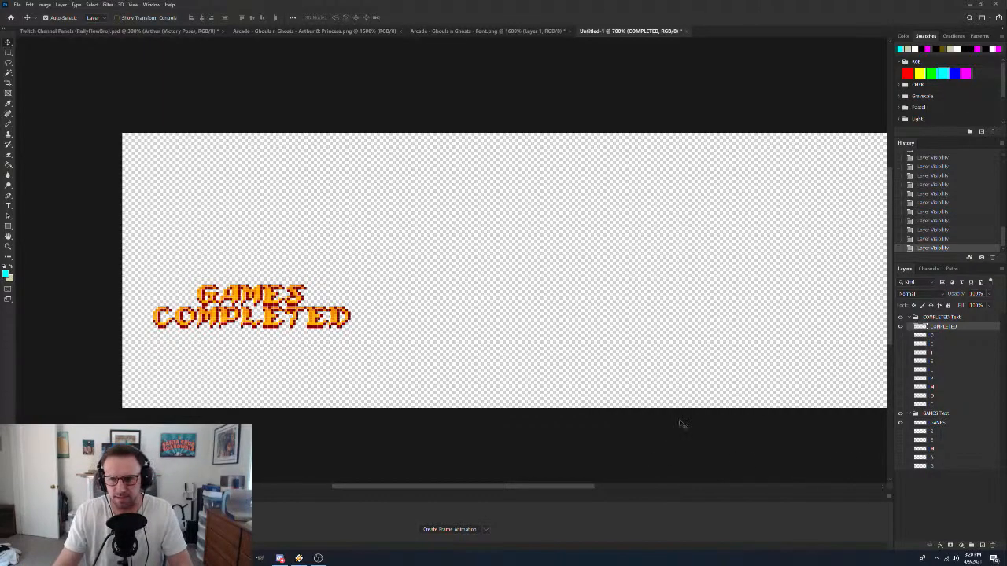
pyautogui.moveTo(258, 296)
pyautogui.mouseDown()
pyautogui.moveTo(232, 270)
pyautogui.moveTo(203, 287)
pyautogui.moveTo(200, 273)
pyautogui.moveTo(264, 277)
pyautogui.mouseUp()
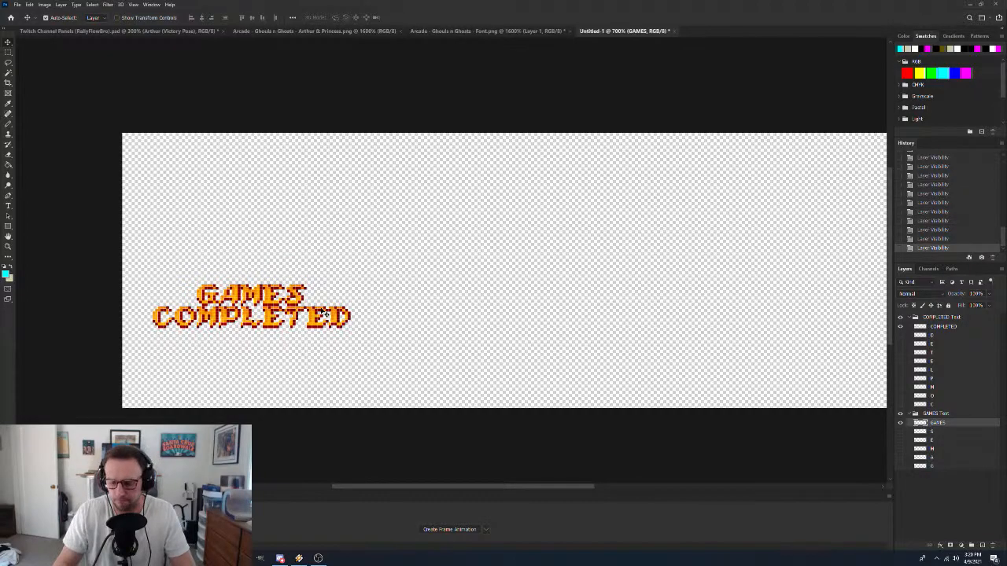
pyautogui.press('Up')
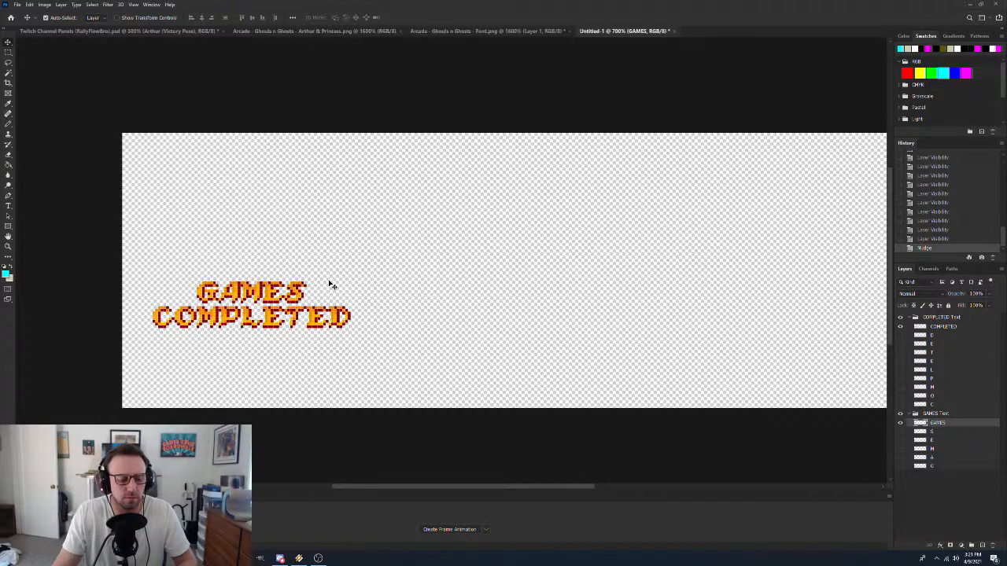
# Save the document as the PSD file "Channel Panel Text (Ghouls 'n Ghost)" in X:\RallyFlowBro\Twitch Channel Panels\PSDs, keeping Maximize Compatibility on
pyautogui.hotkey('ctrl', 's')
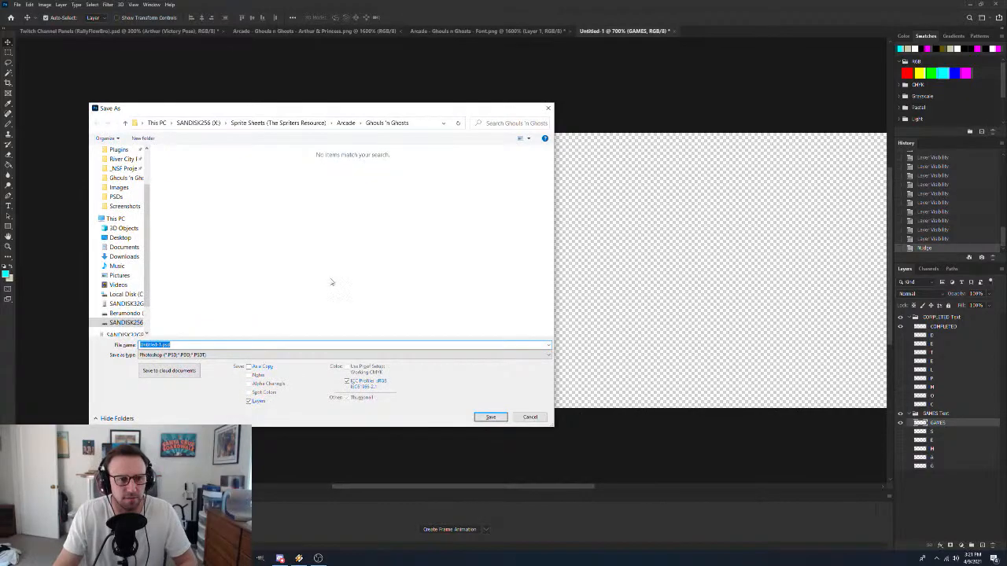
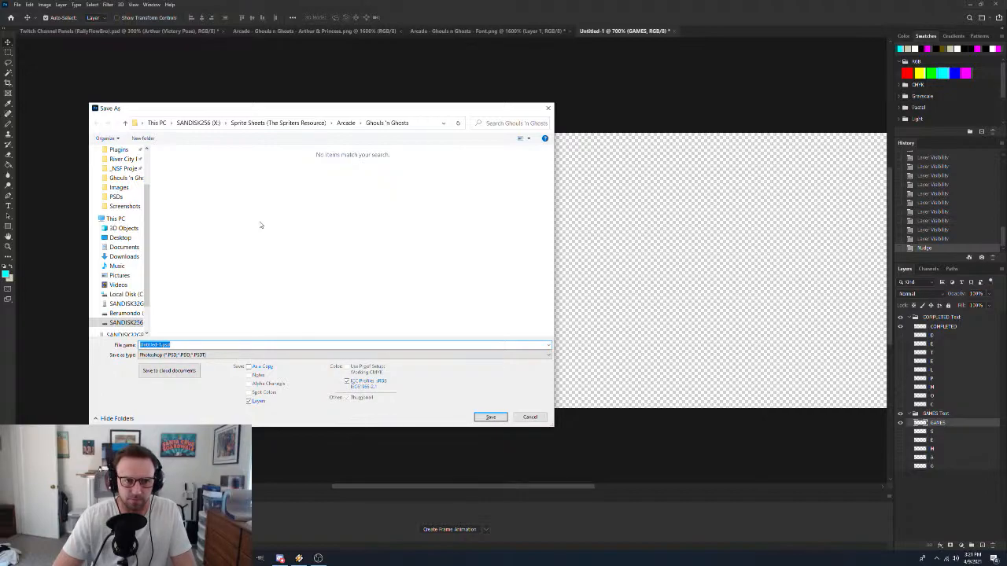
pyautogui.write('G')
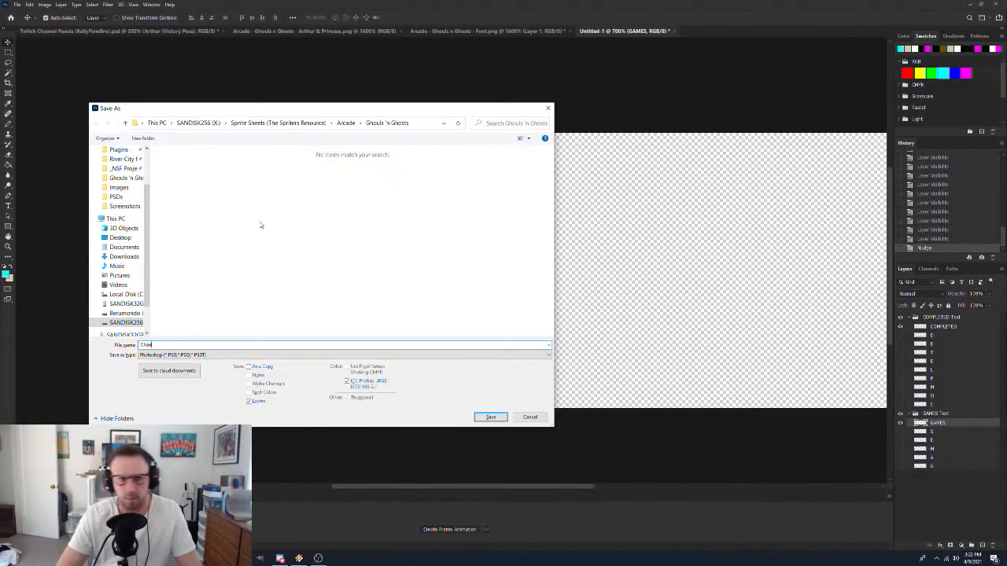
pyautogui.write("hannel Panel Text (Ghouls 'n G")
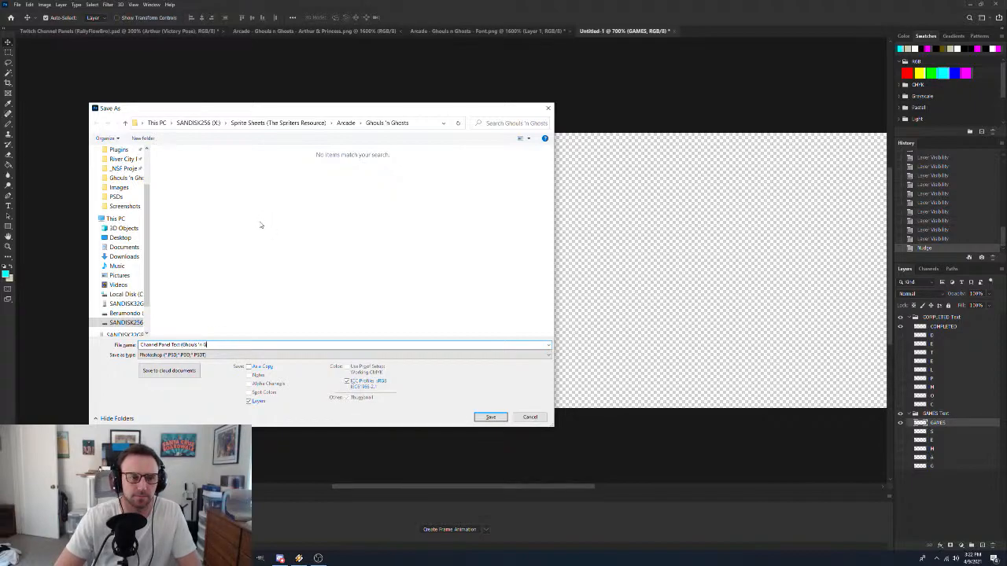
pyautogui.write('ho')
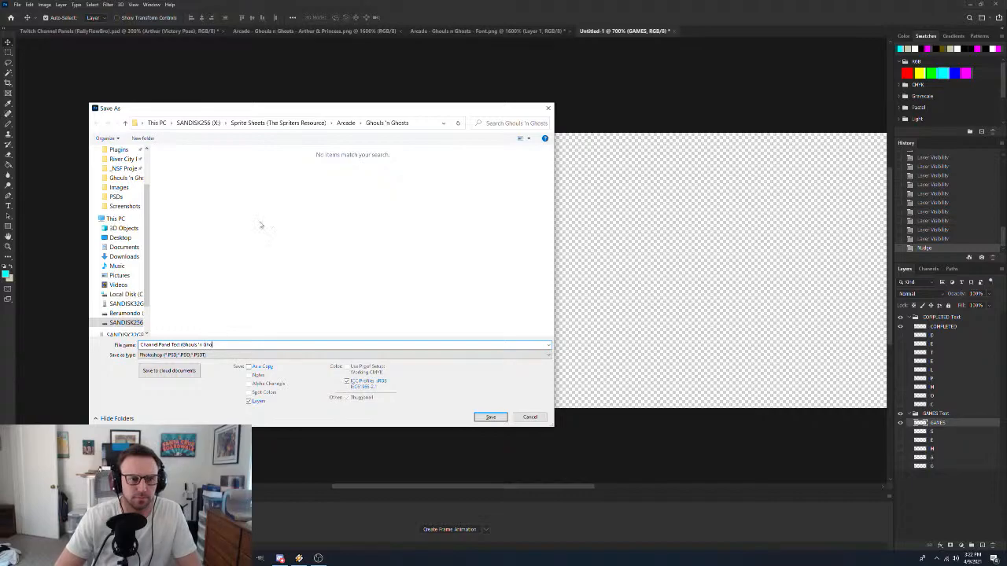
pyautogui.write('st)')
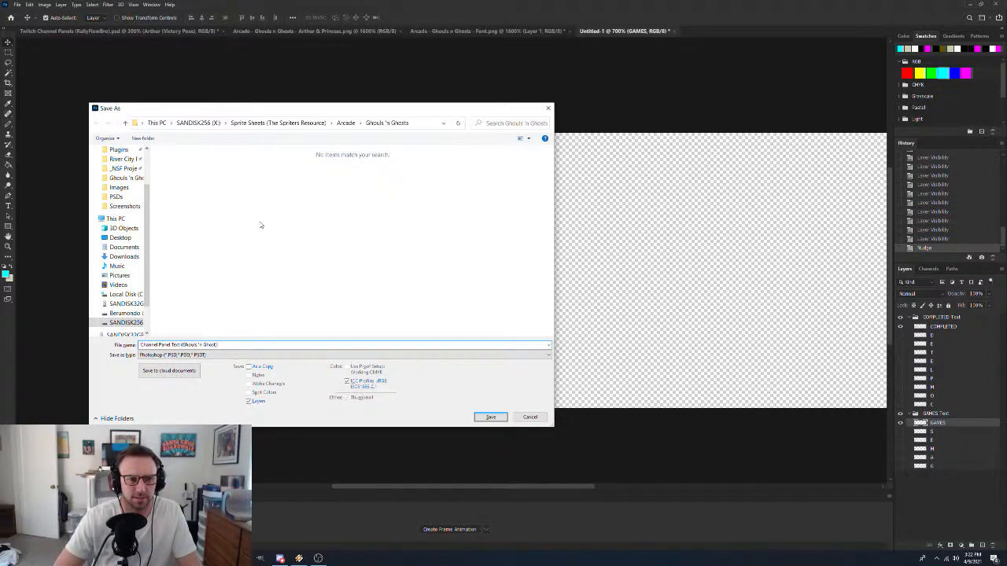
pyautogui.click(193, 124)
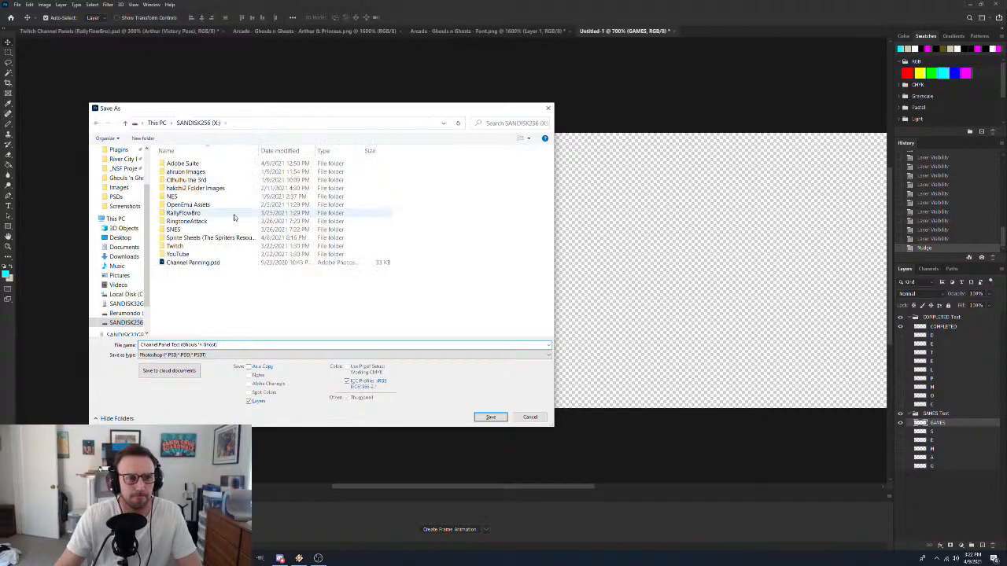
pyautogui.doubleClick(165, 214)
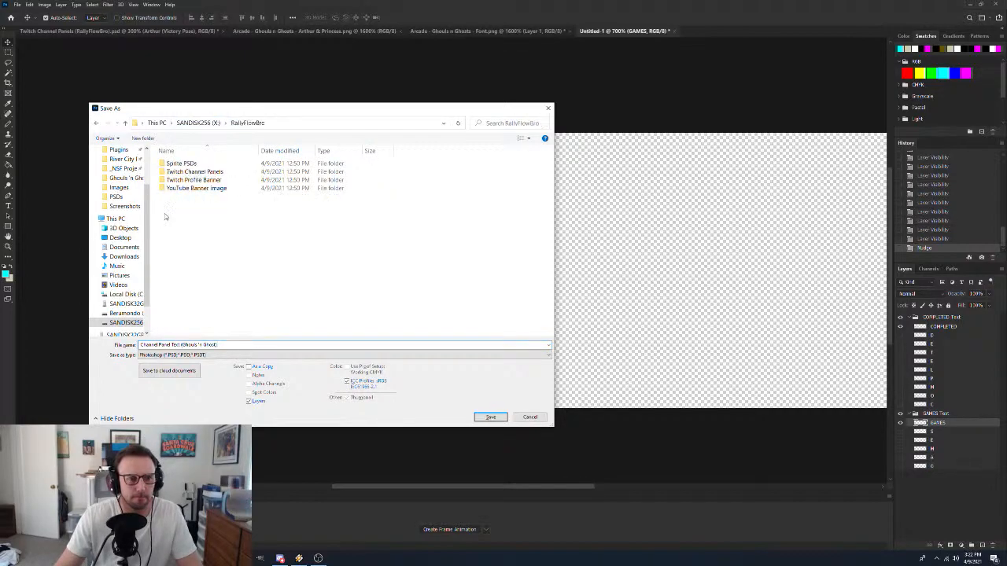
pyautogui.doubleClick(165, 172)
pyautogui.doubleClick(166, 171)
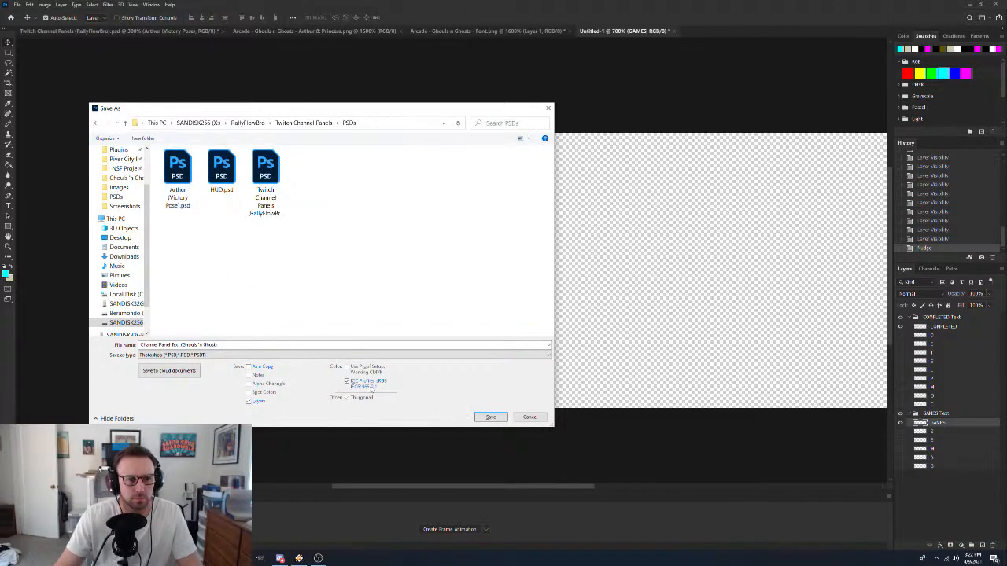
pyautogui.click(179, 344)
pyautogui.click(491, 418)
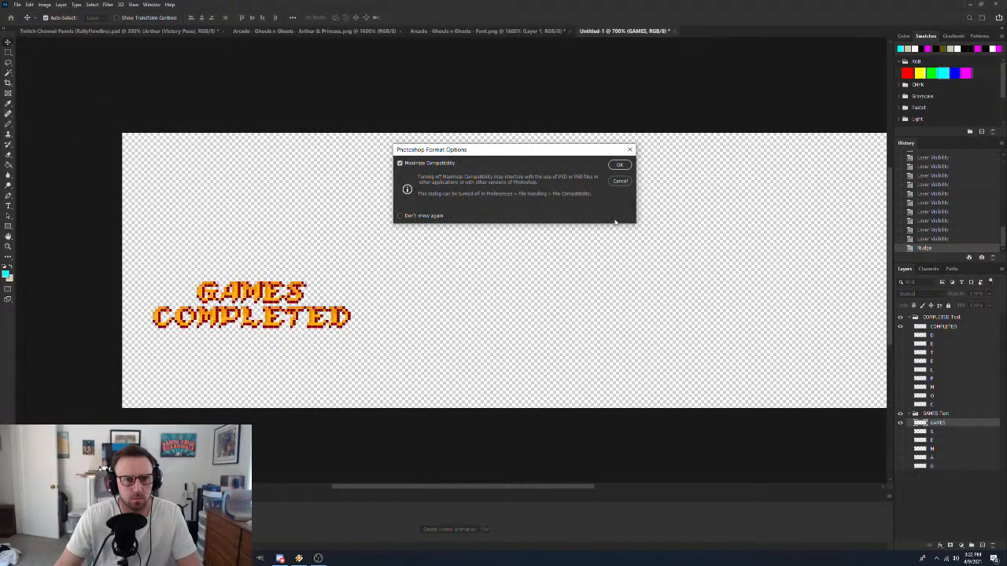
pyautogui.click(619, 166)
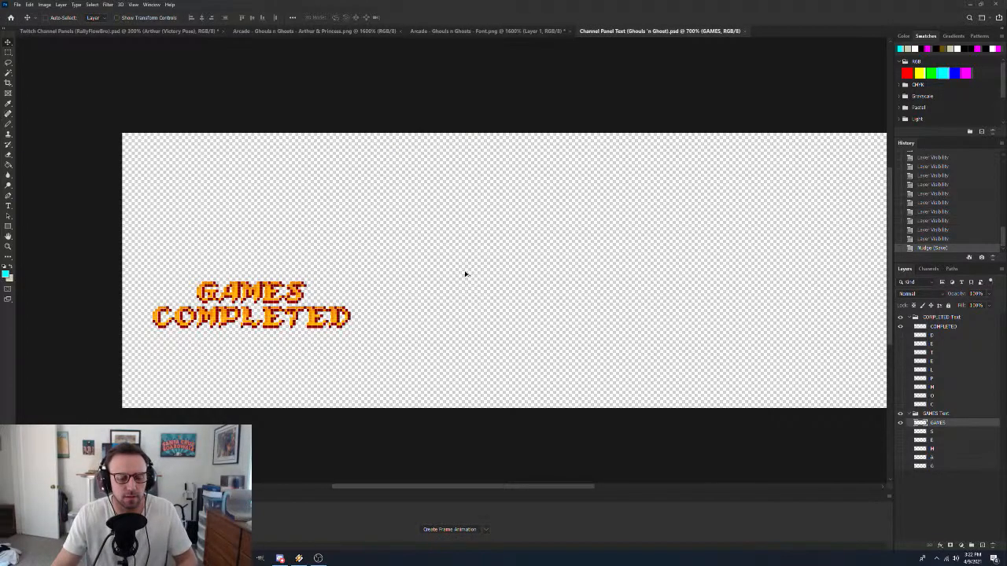
# Scale the whole image to 300 percent in width and height, keeping Nearest Neighbor (hard edges) resampling
pyautogui.hotkey('ctrl', 'alt', 'i')
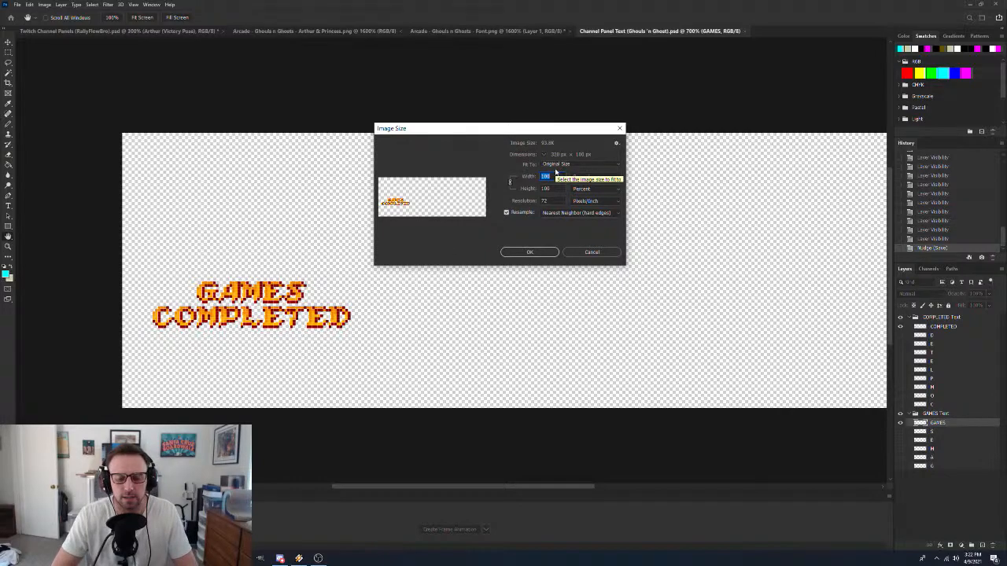
pyautogui.write('300')
pyautogui.click(538, 253)
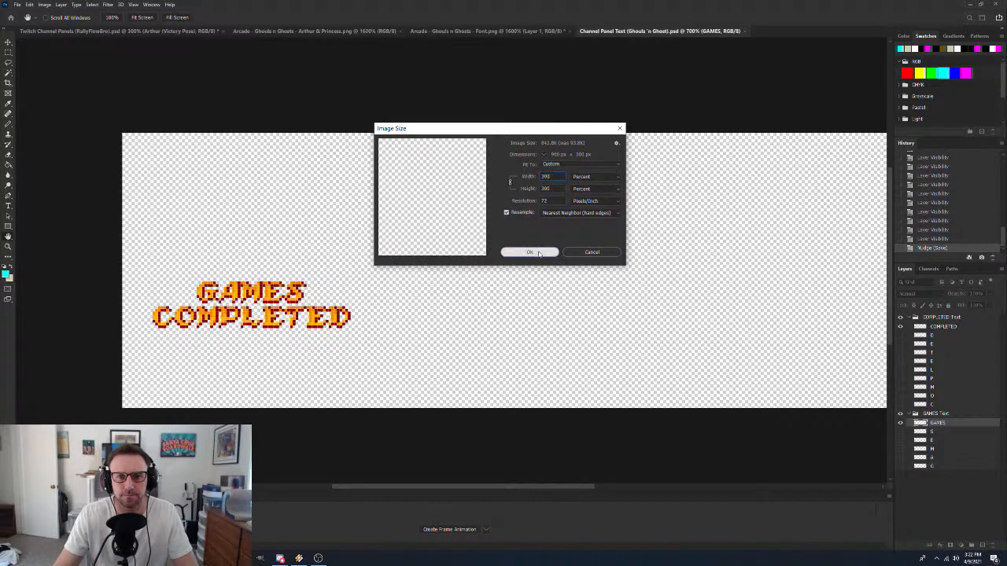
pyautogui.scroll(-3, 351, 331)
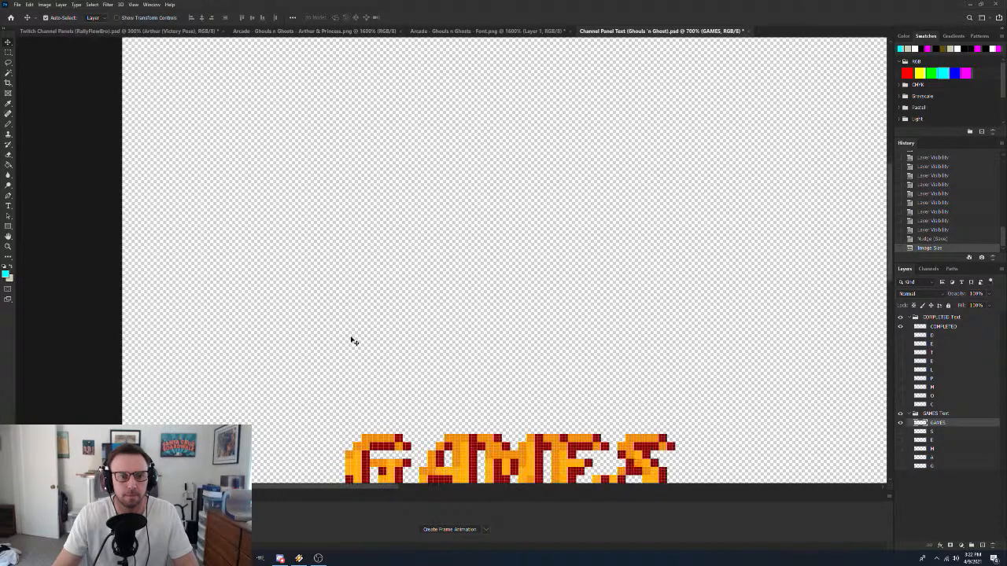
pyautogui.scroll(-3, 352, 340)
pyautogui.press('z')
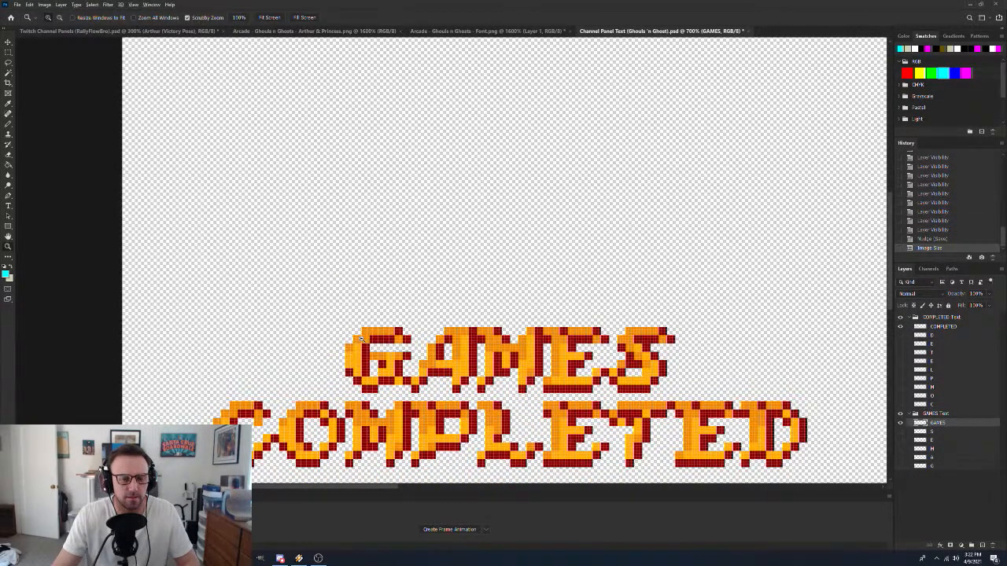
pyautogui.keyDown('alt'); pyautogui.click(361, 338); pyautogui.keyUp('alt')
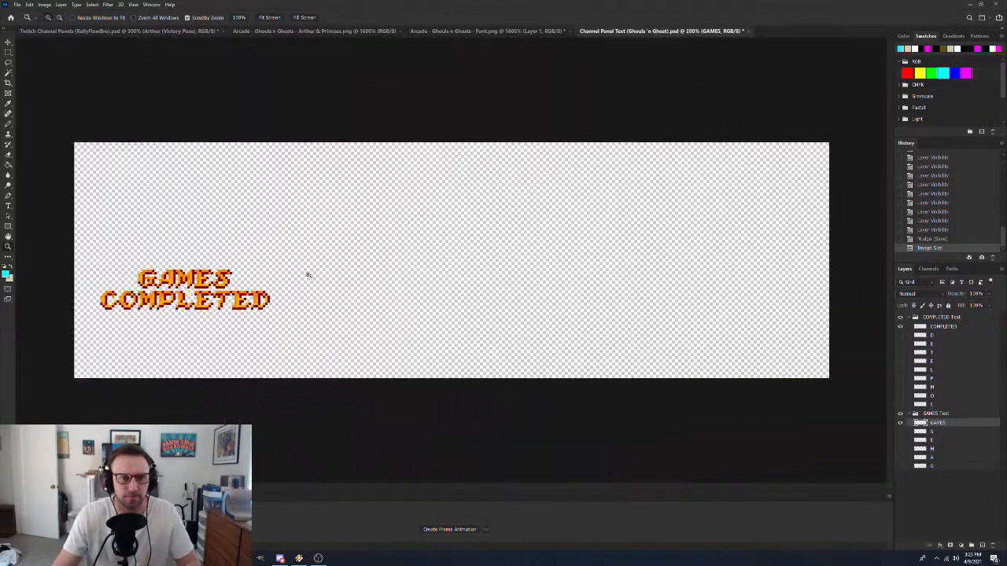
# Try placing the 300 percent GAMES and COMPLETED layers in the Games Completed group of the Twitch Channel Panels document
pyautogui.press('v')
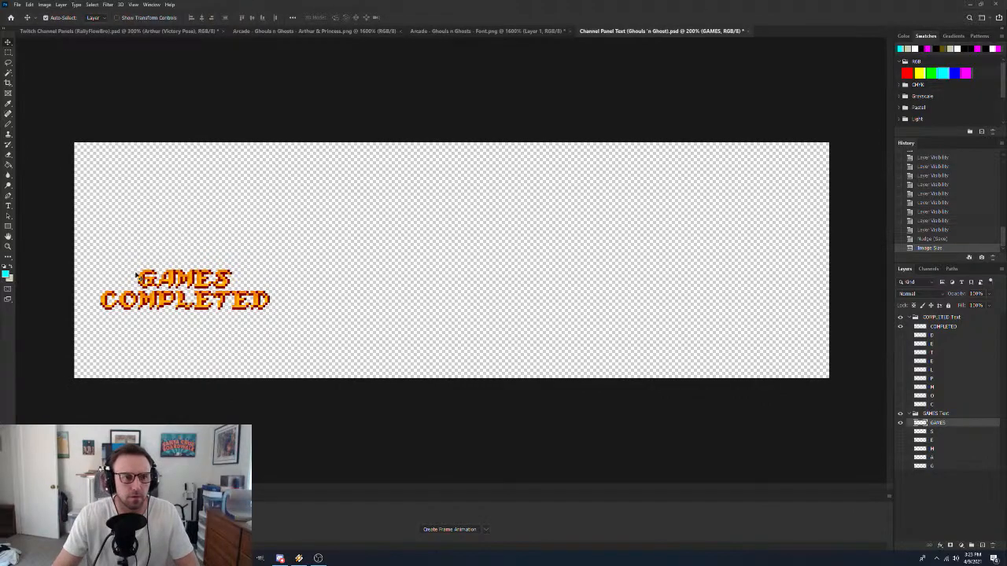
pyautogui.moveTo(172, 283); pyautogui.dragTo(508, 222)
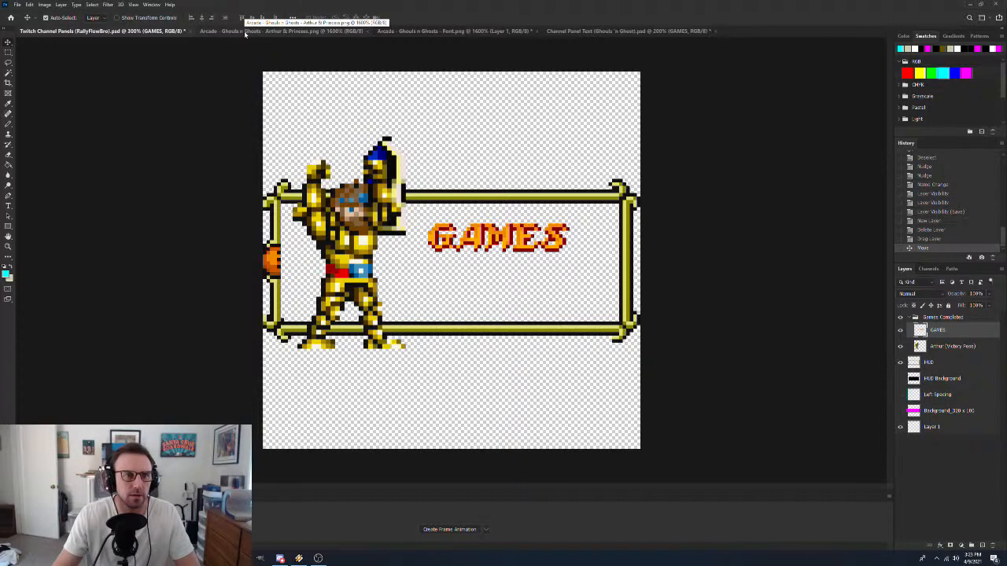
pyautogui.click(617, 31)
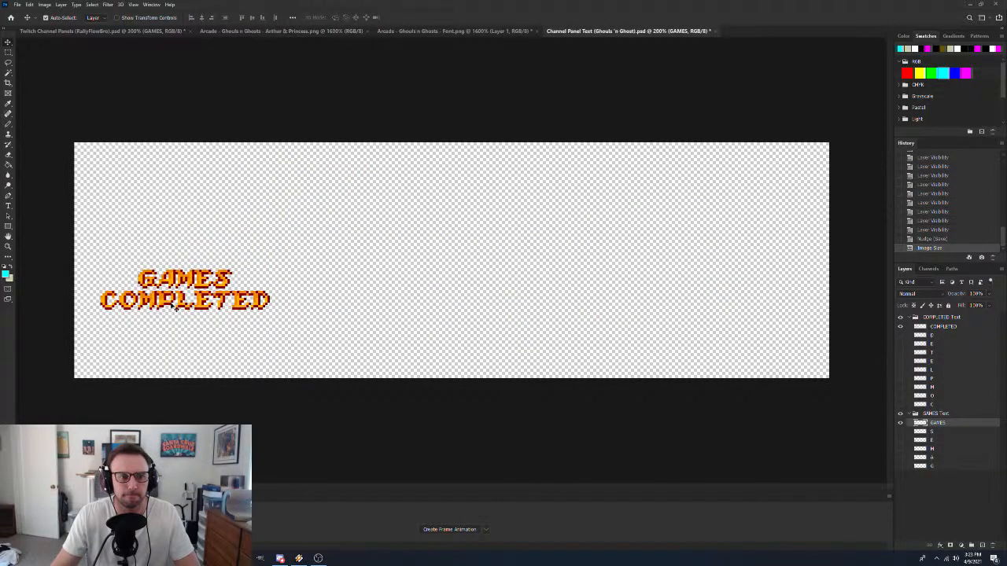
pyautogui.moveTo(168, 307); pyautogui.dragTo(494, 275)
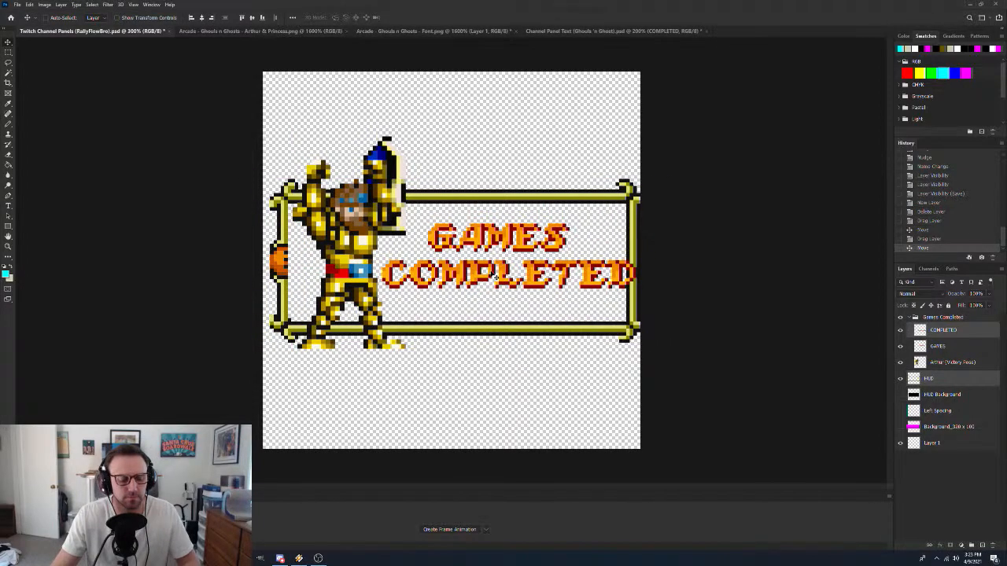
# Undo the joint move of the HUD and COMPLETED layers, then shift COMPLETED and GAMES separately towards the knight
pyautogui.hotkey('ctrl', 'z')
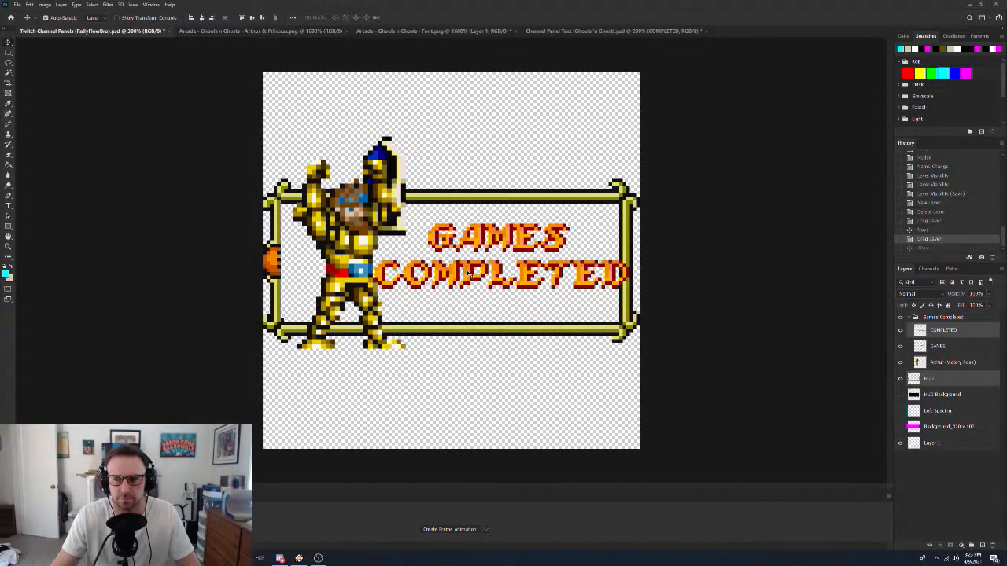
pyautogui.moveTo(467, 275); pyautogui.dragTo(482, 259)
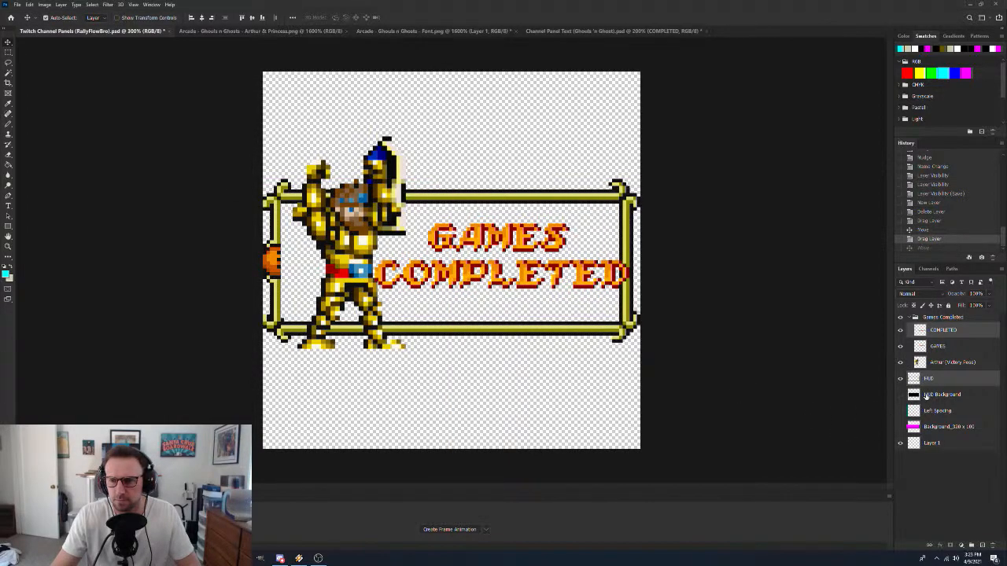
pyautogui.click(955, 378)
pyautogui.click(951, 330)
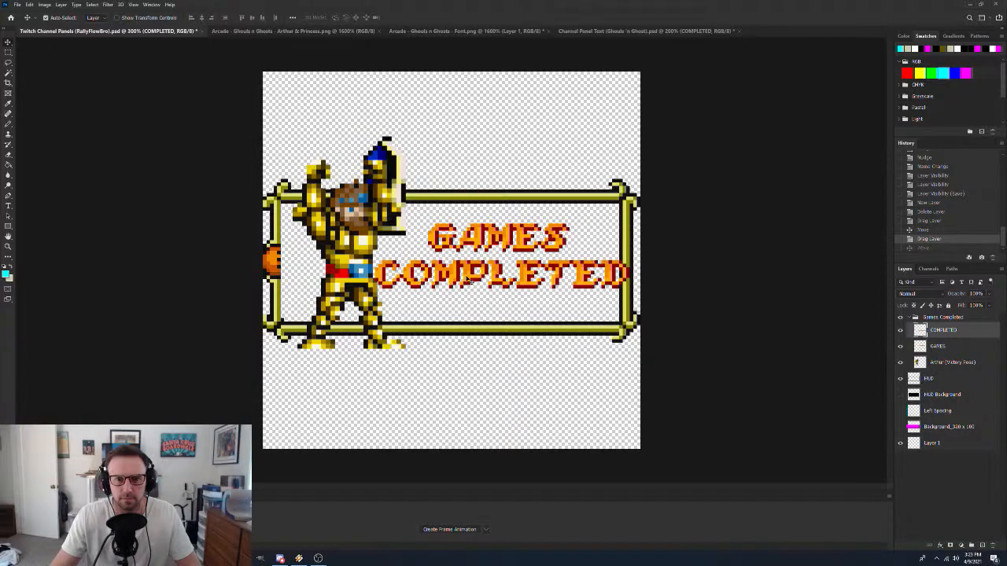
pyautogui.moveTo(469, 281); pyautogui.dragTo(458, 276)
pyautogui.moveTo(501, 233); pyautogui.dragTo(440, 224)
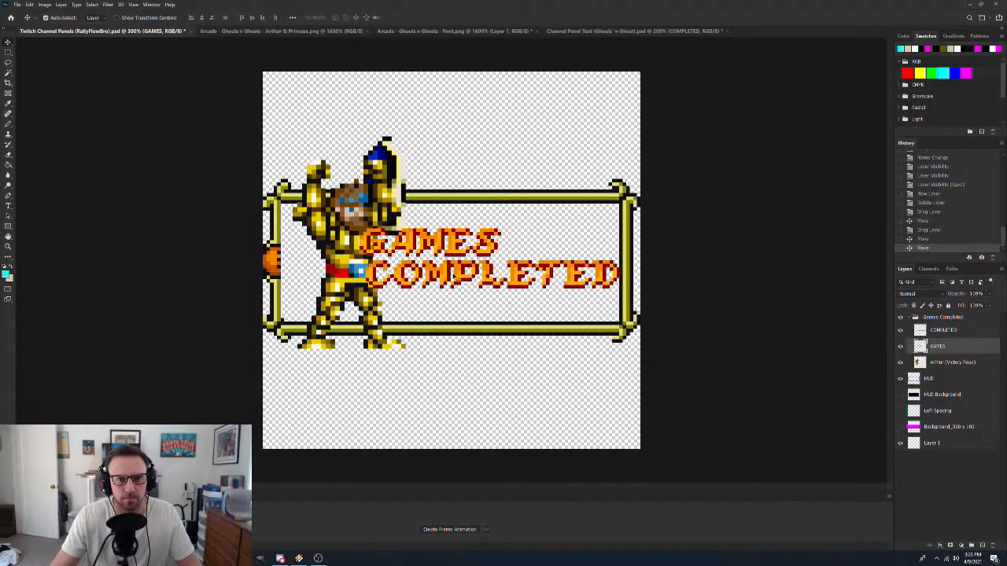
# Try different positions for the oversized GAMES and COMPLETED text beside Arthur within the HUD frame
pyautogui.moveTo(457, 280)
pyautogui.mouseDown()
pyautogui.moveTo(489, 279)
pyautogui.moveTo(445, 275)
pyautogui.moveTo(453, 284)
pyautogui.mouseUp()
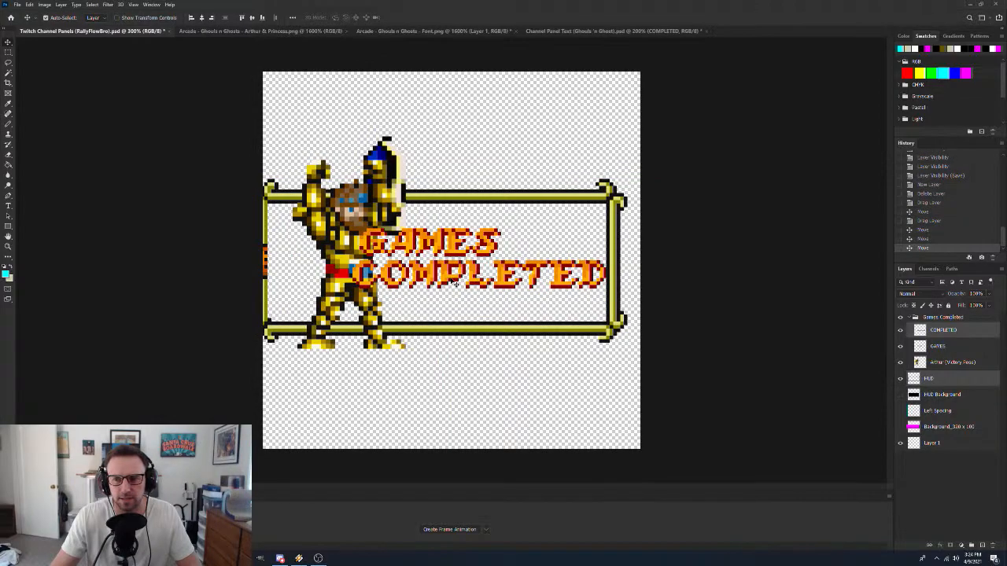
pyautogui.click(503, 188)
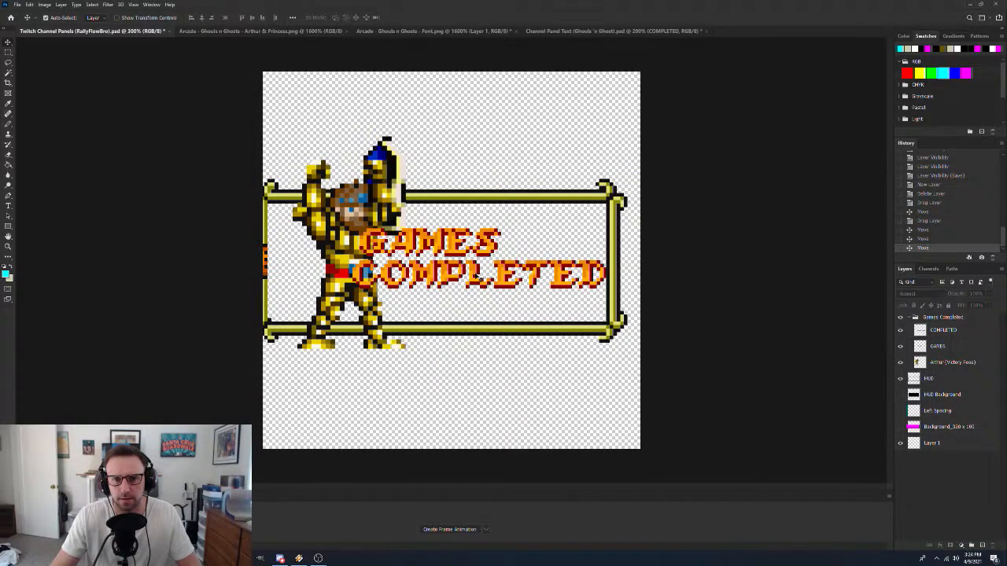
pyautogui.moveTo(478, 276); pyautogui.dragTo(520, 258)
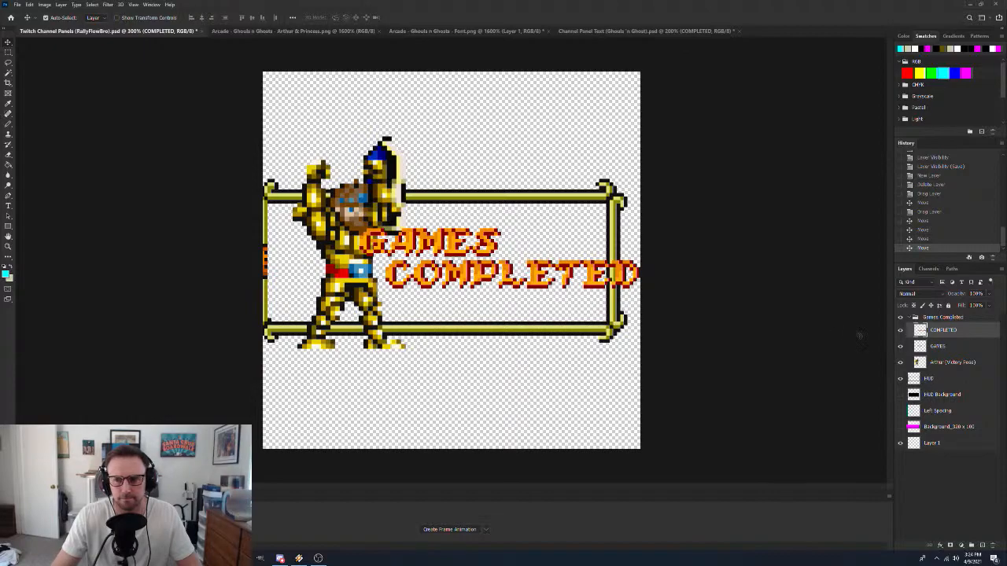
pyautogui.keyDown('shift'); pyautogui.click(957, 347); pyautogui.keyUp('shift')
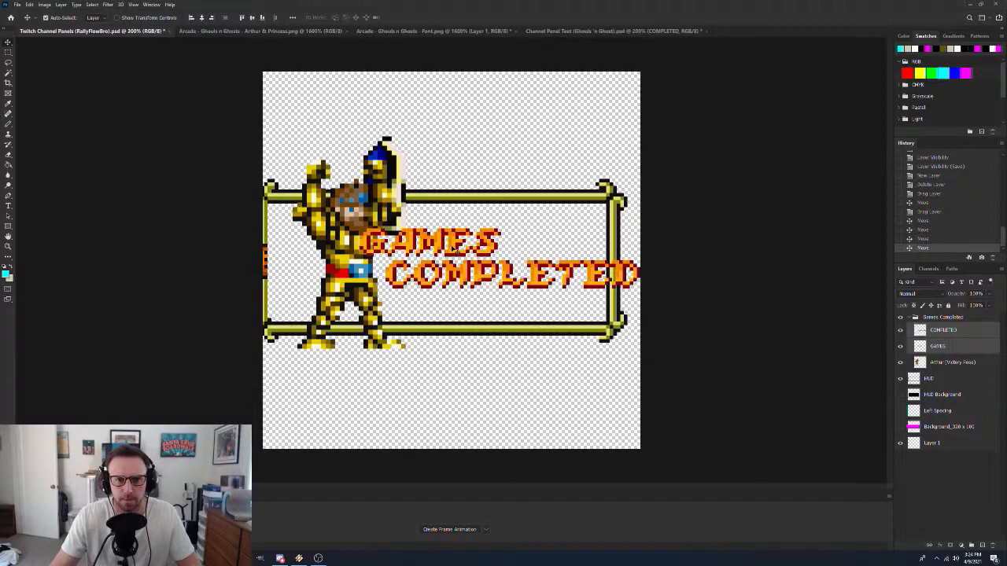
pyautogui.moveTo(464, 236); pyautogui.dragTo(493, 232)
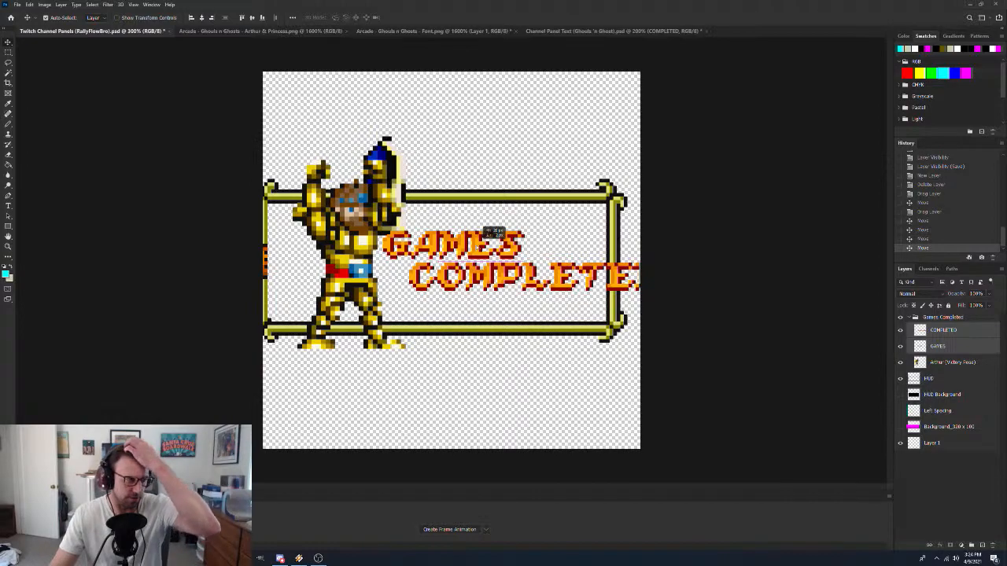
pyautogui.moveTo(493, 233); pyautogui.dragTo(538, 234)
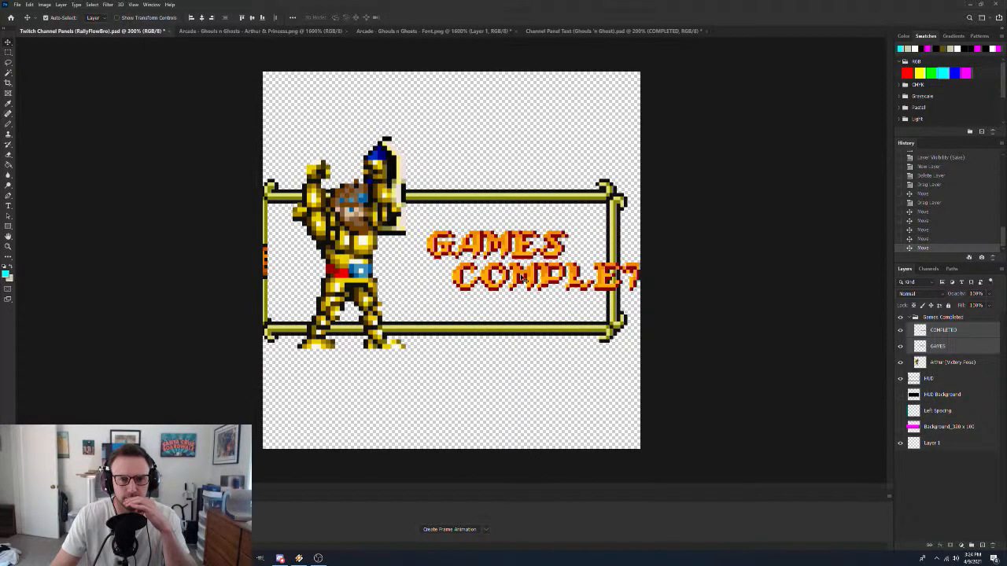
pyautogui.moveTo(546, 278); pyautogui.dragTo(450, 269)
pyautogui.click(525, 384)
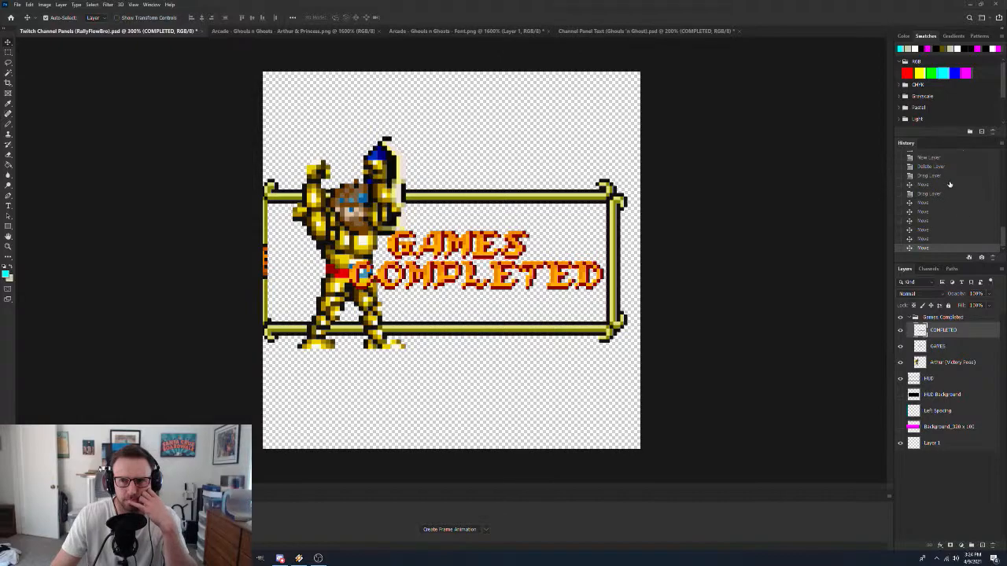
# Revert the panel document to its saved Layer Visibility history state and select the Arthur (Victory Pose) layer
pyautogui.scroll(1, 943, 208)
pyautogui.click(973, 169)
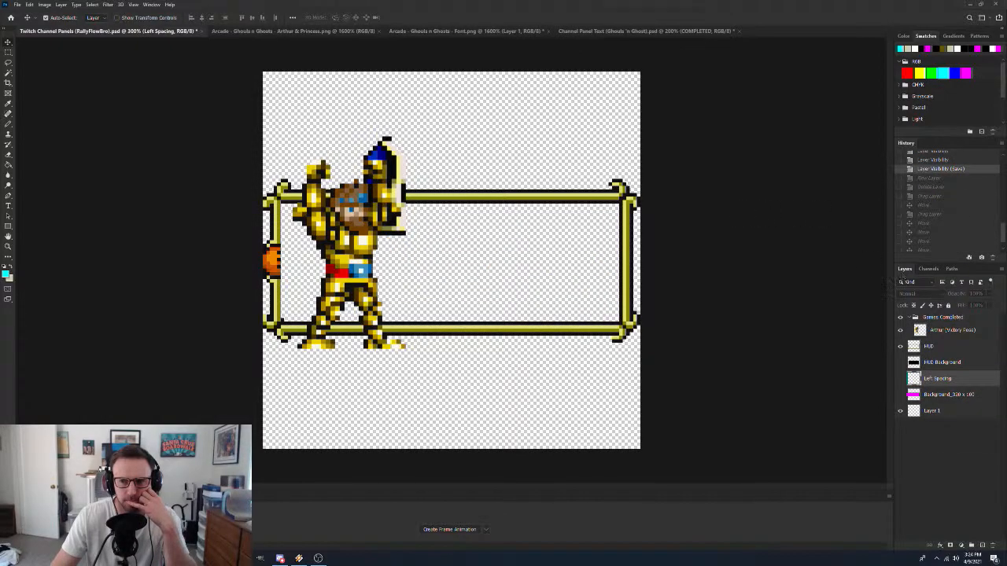
pyautogui.click(986, 330)
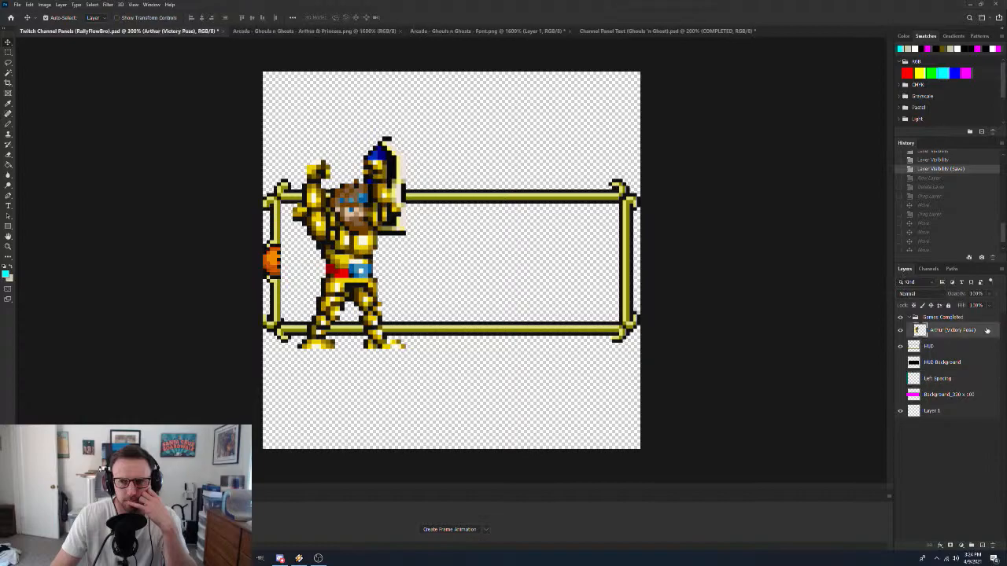
# Undo the resize in the Channel Panel Text document and scale it to 200 percent with Nearest Neighbor (hard edges) resampling
pyautogui.click(614, 32)
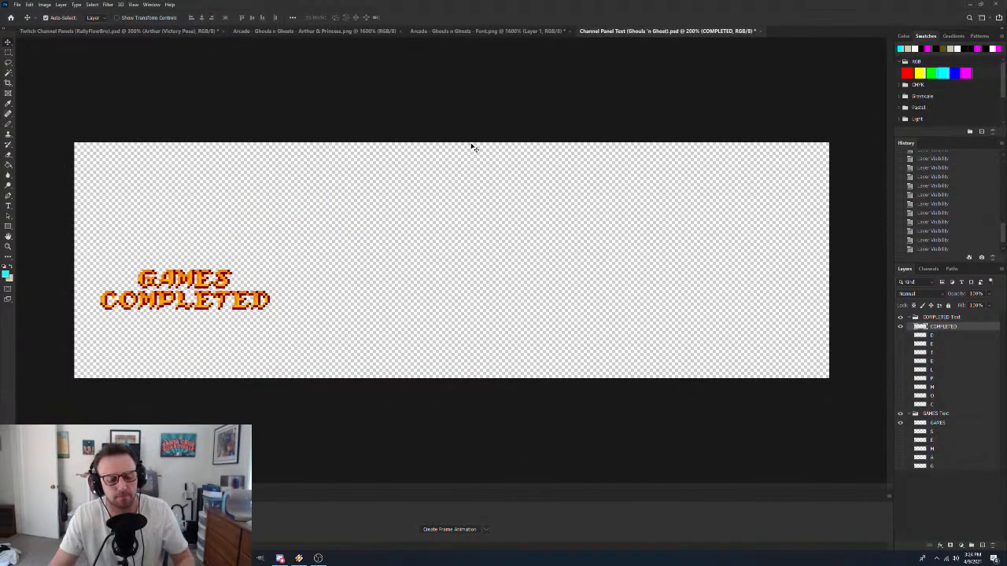
pyautogui.scroll(-2, 950, 241)
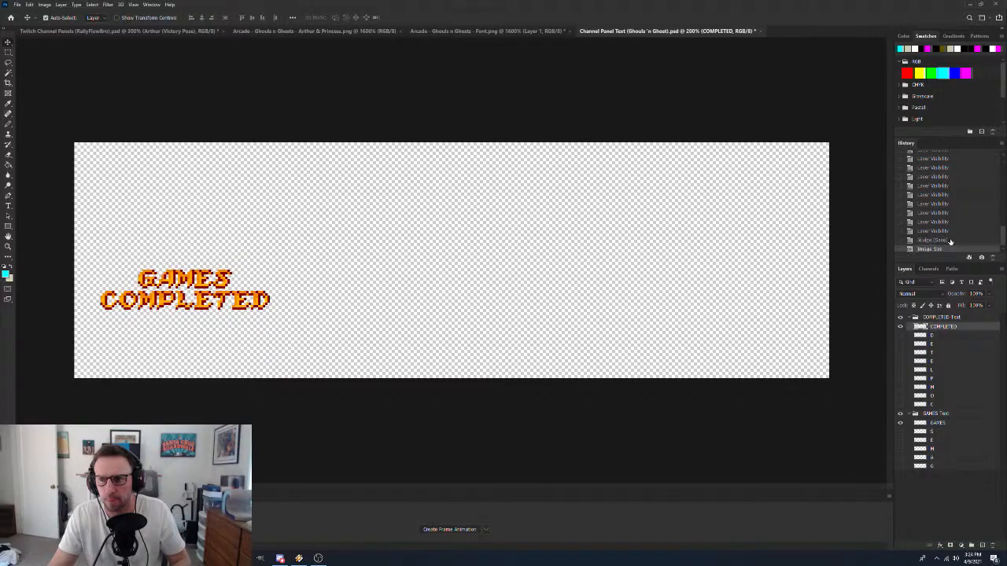
pyautogui.click(950, 239)
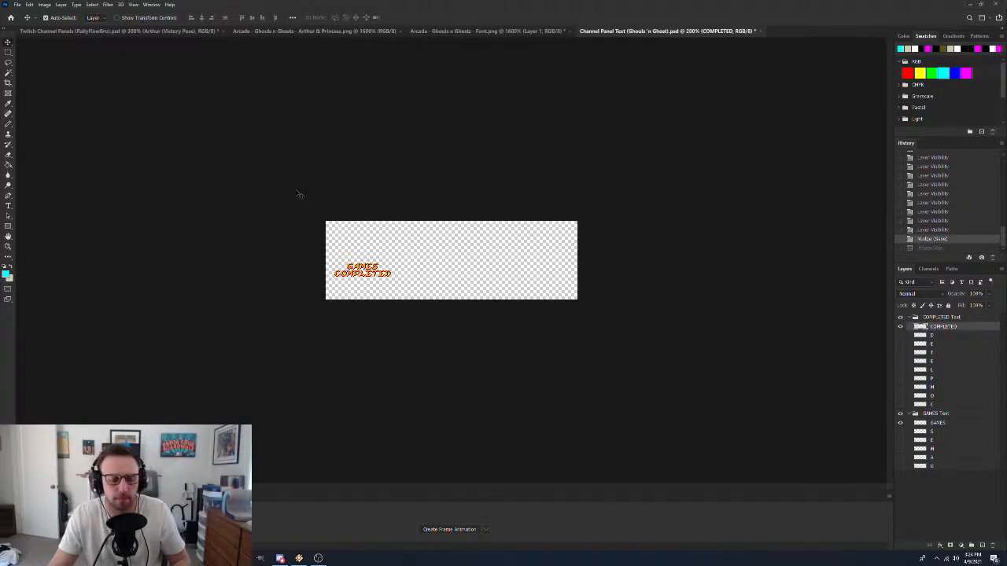
pyautogui.hotkey('ctrl', 'alt', 'i')
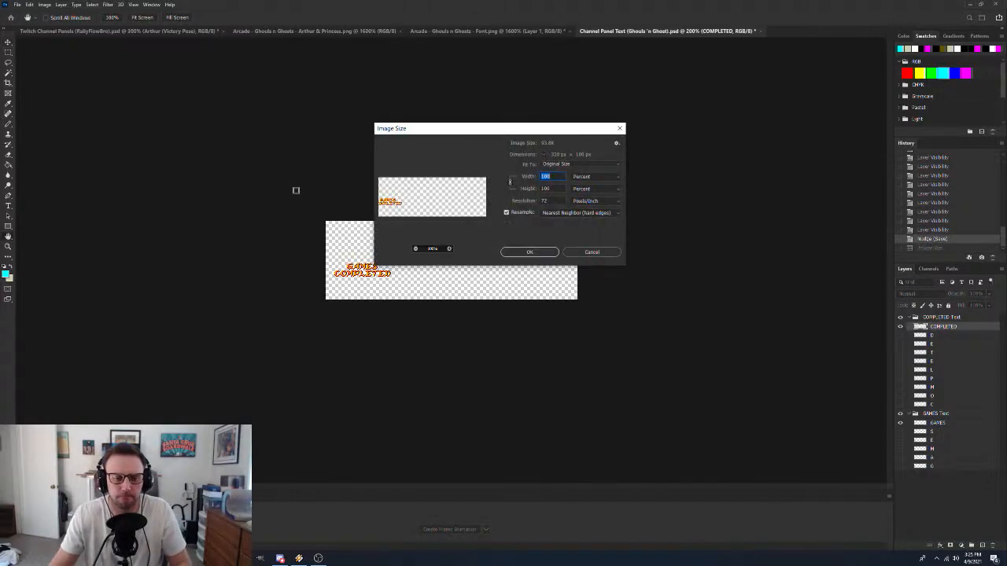
pyautogui.write('200')
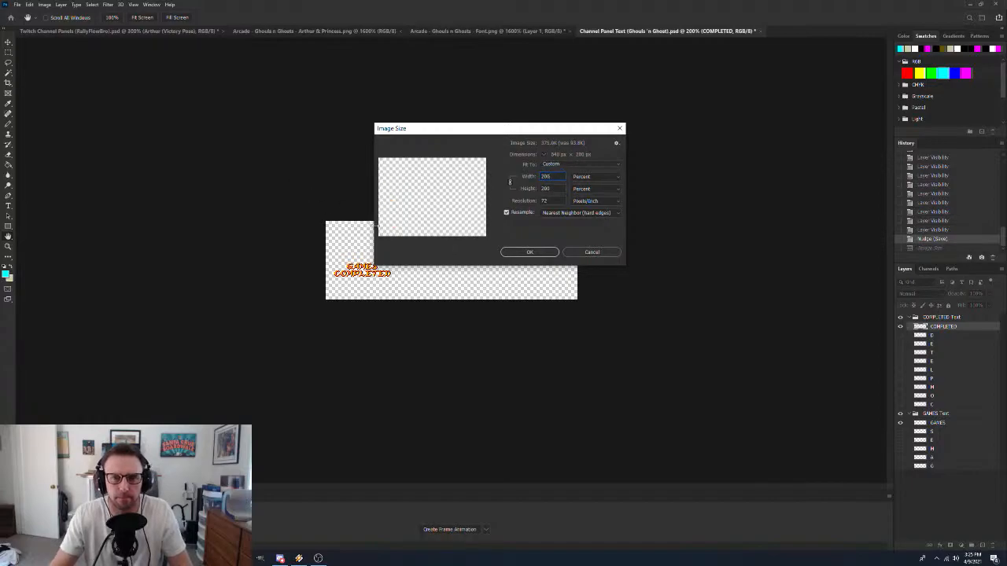
pyautogui.click(541, 252)
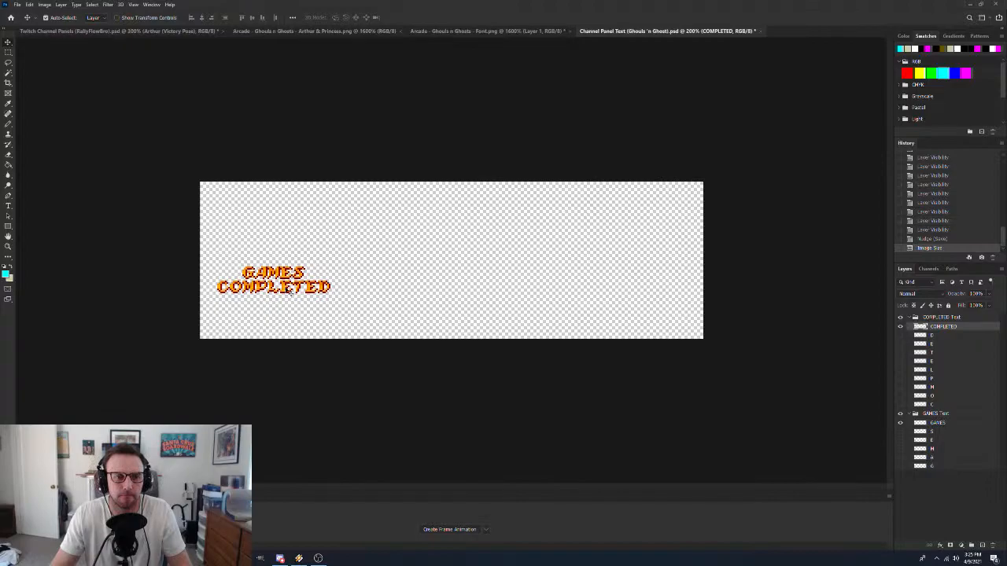
# Copy the 200 percent COMPLETED and GAMES layers into the Twitch Channel Panels document, with GAMES centred above COMPLETED beside Arthur
pyautogui.moveTo(290, 289); pyautogui.dragTo(516, 282)
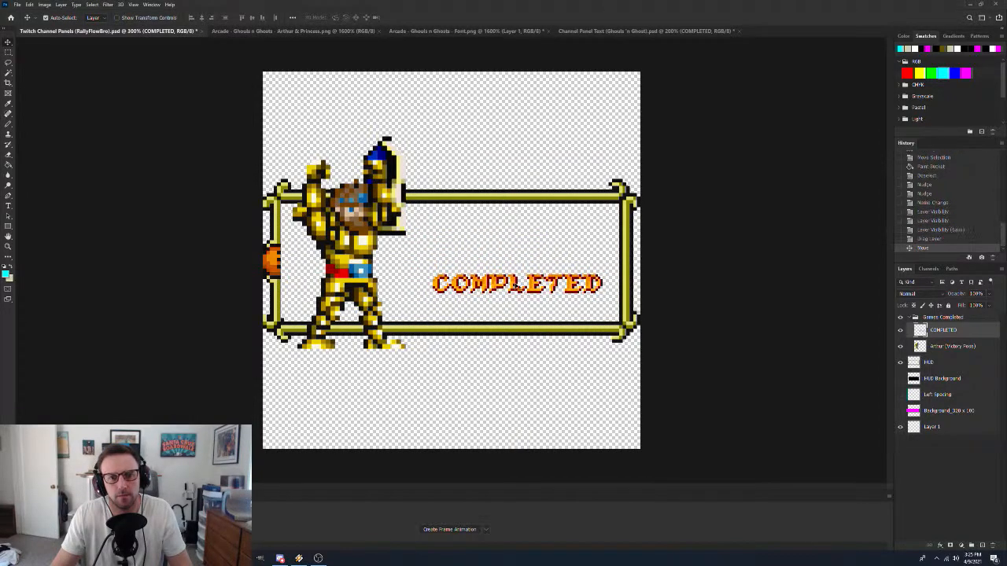
pyautogui.click(629, 32)
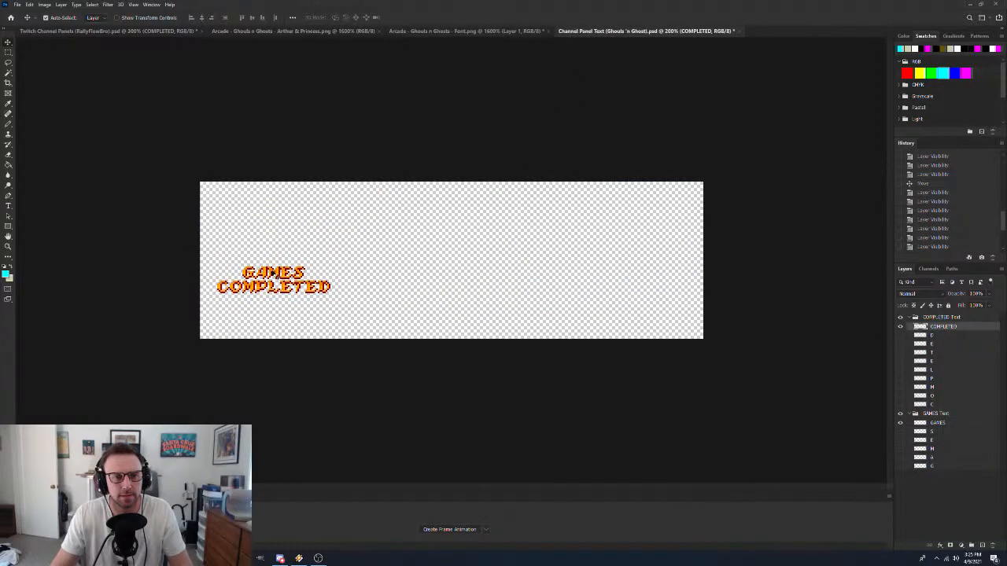
pyautogui.moveTo(274, 274); pyautogui.dragTo(525, 252)
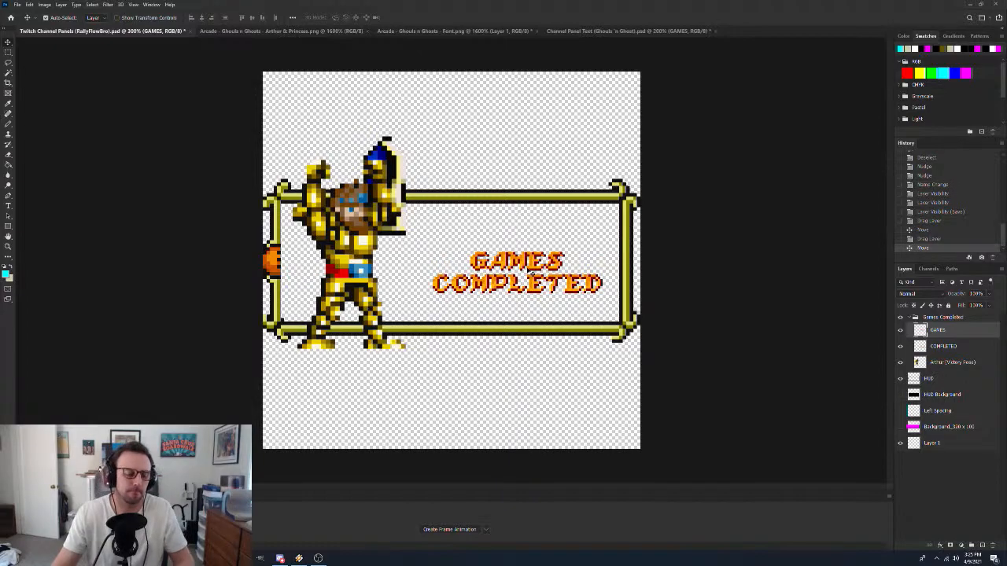
# Show the HUD Background layer behind the frame and view the panel at 100 percent
pyautogui.press('z')
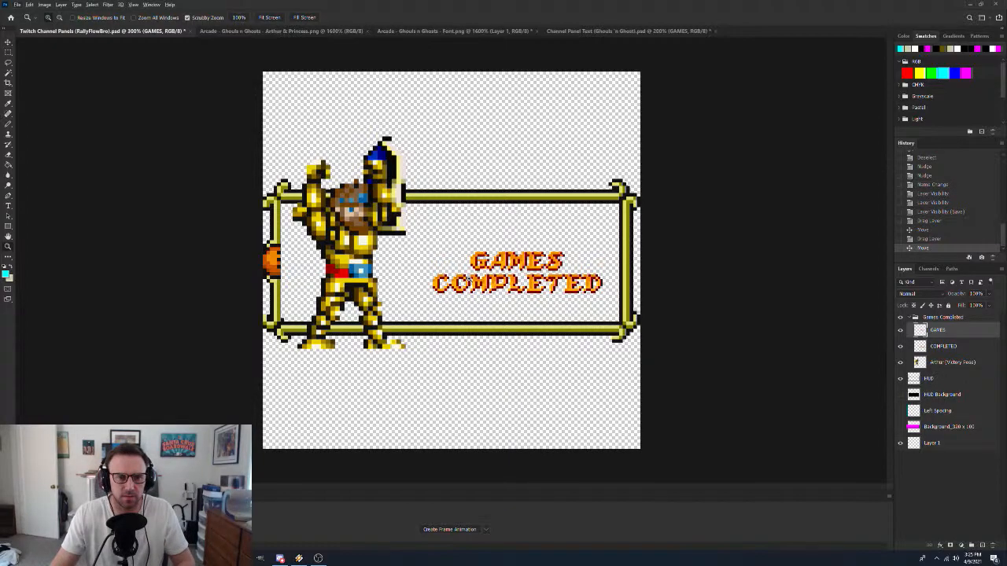
pyautogui.keyDown('alt'); pyautogui.click(466, 278); pyautogui.keyUp('alt')
pyautogui.keyDown('alt'); pyautogui.click(509, 288); pyautogui.keyUp('alt')
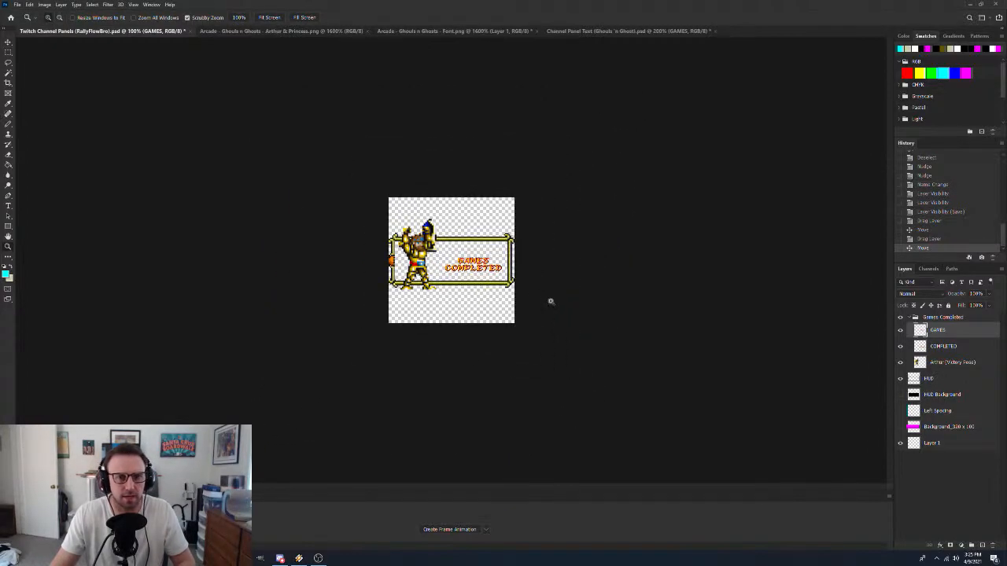
pyautogui.click(900, 395)
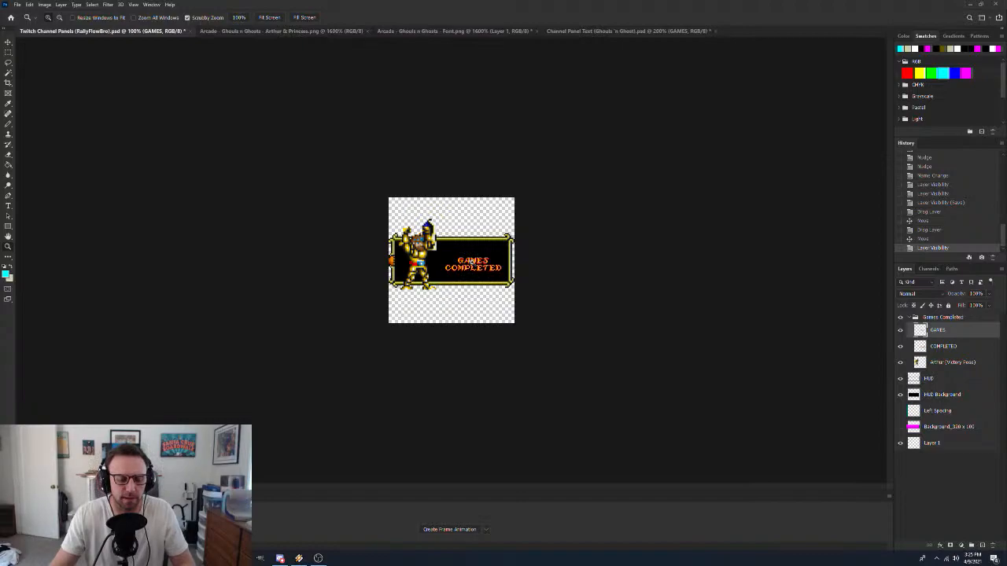
# Select the GAMES and COMPLETED layers together and move them slightly up to centre the text vertically in the black panel
pyautogui.press('v')
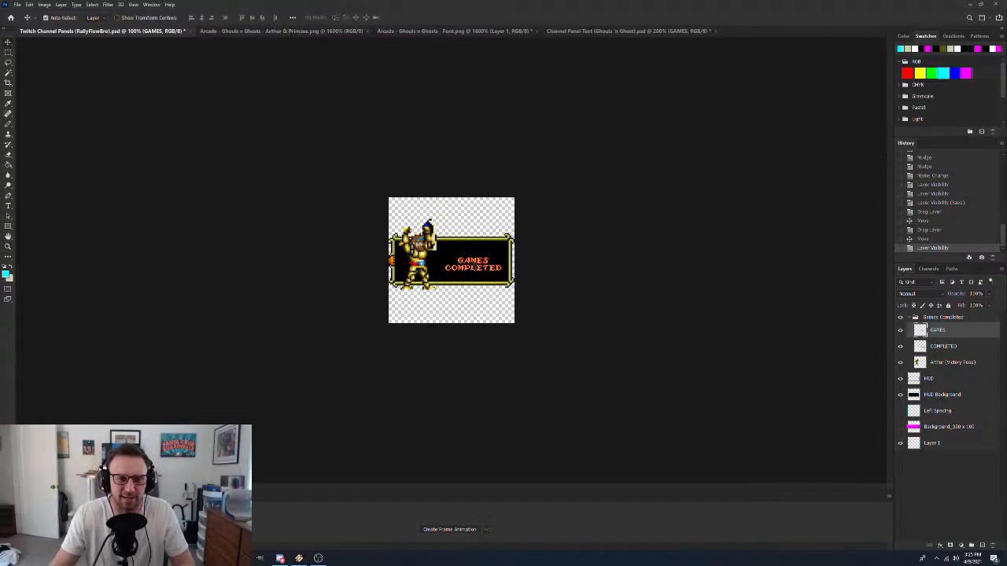
pyautogui.moveTo(470, 260)
pyautogui.mouseDown()
pyautogui.moveTo(464, 253)
pyautogui.moveTo(470, 262)
pyautogui.mouseUp()
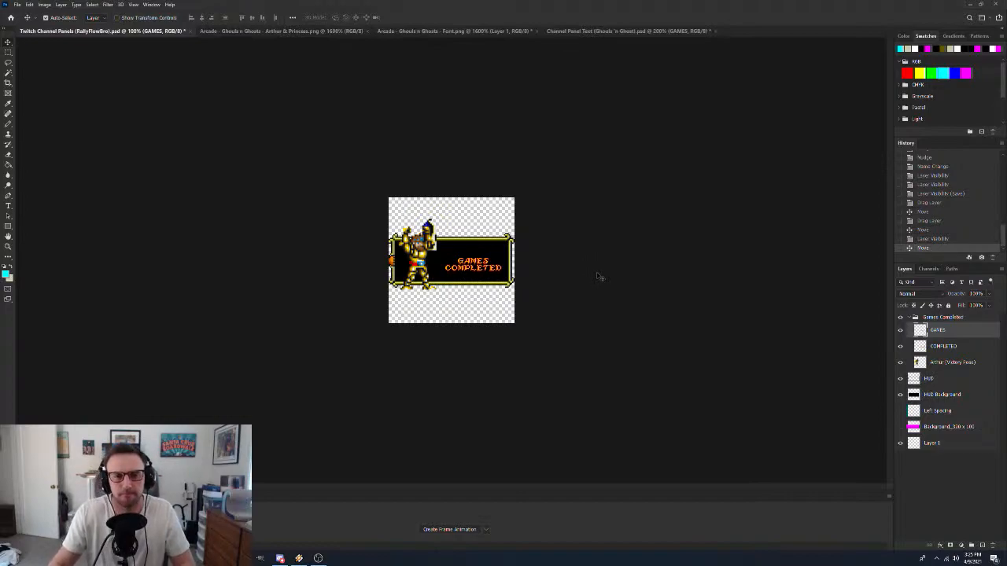
pyautogui.keyDown('shift'); pyautogui.click(964, 348); pyautogui.keyUp('shift')
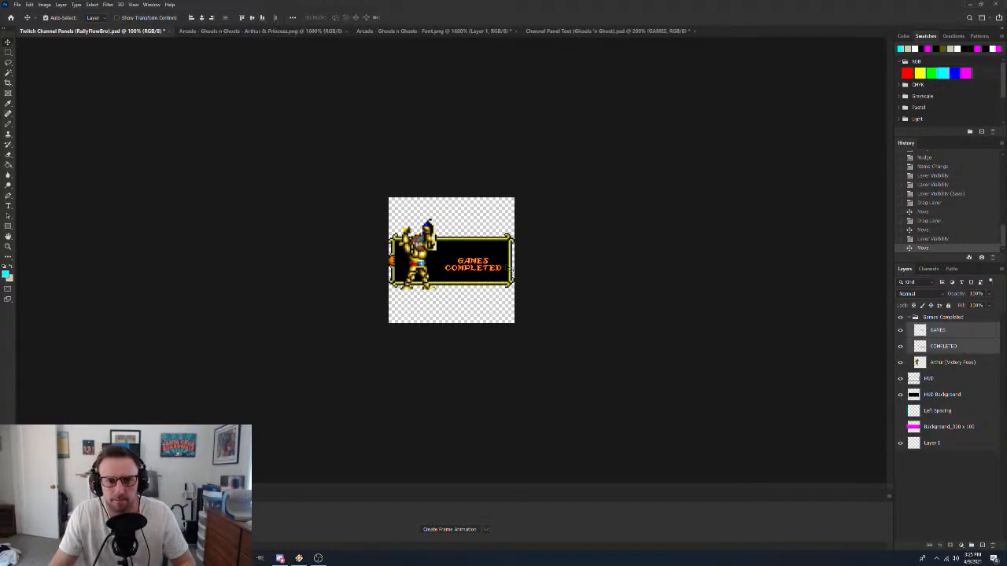
pyautogui.moveTo(477, 271); pyautogui.dragTo(469, 262)
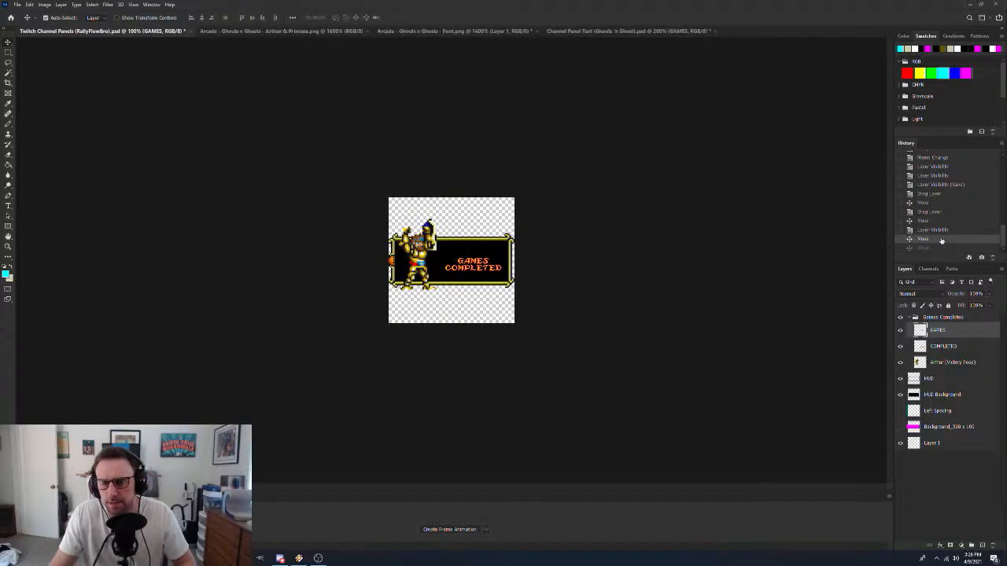
pyautogui.keyDown('shift'); pyautogui.click(978, 349); pyautogui.keyUp('shift')
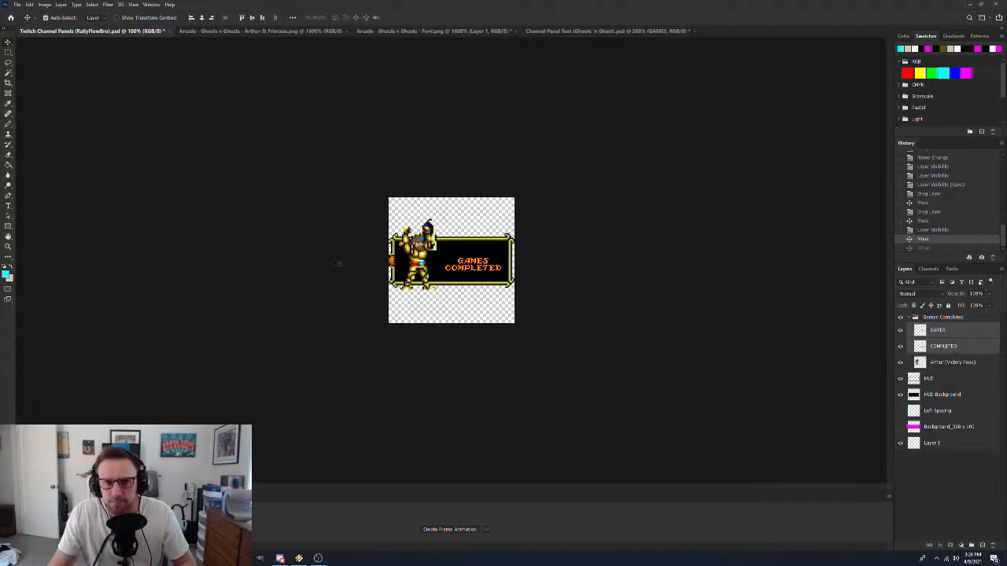
pyautogui.moveTo(465, 273); pyautogui.dragTo(464, 269)
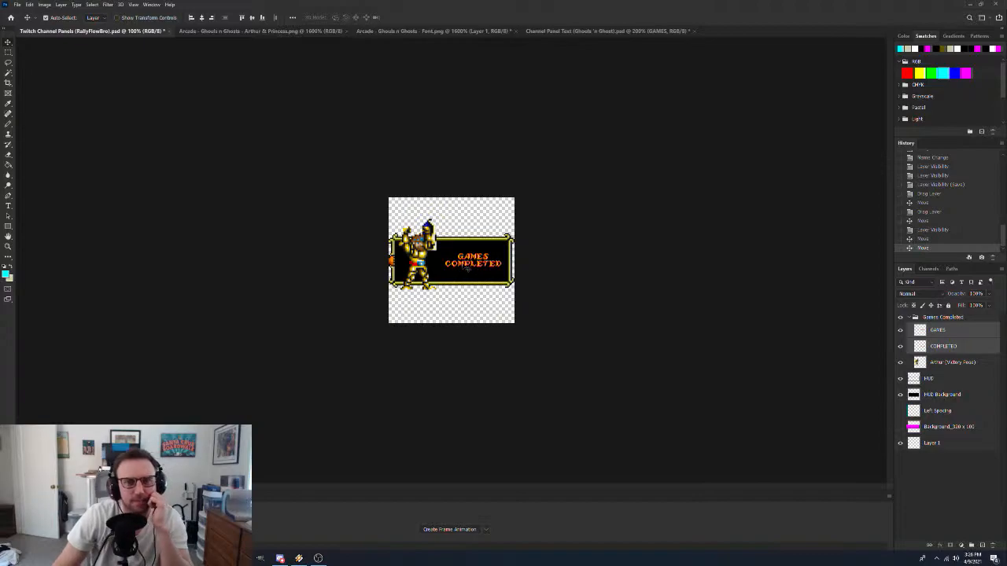
# Move the GAMES and COMPLETED layers together slightly closer to Arthur in the black panel
pyautogui.moveTo(467, 269); pyautogui.dragTo(460, 266)
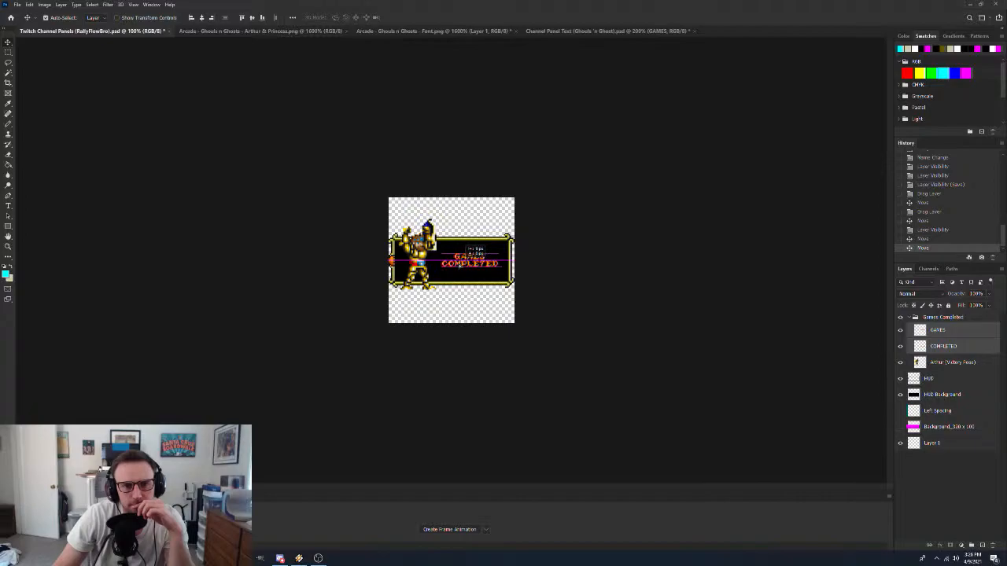
pyautogui.moveTo(461, 266); pyautogui.dragTo(461, 266)
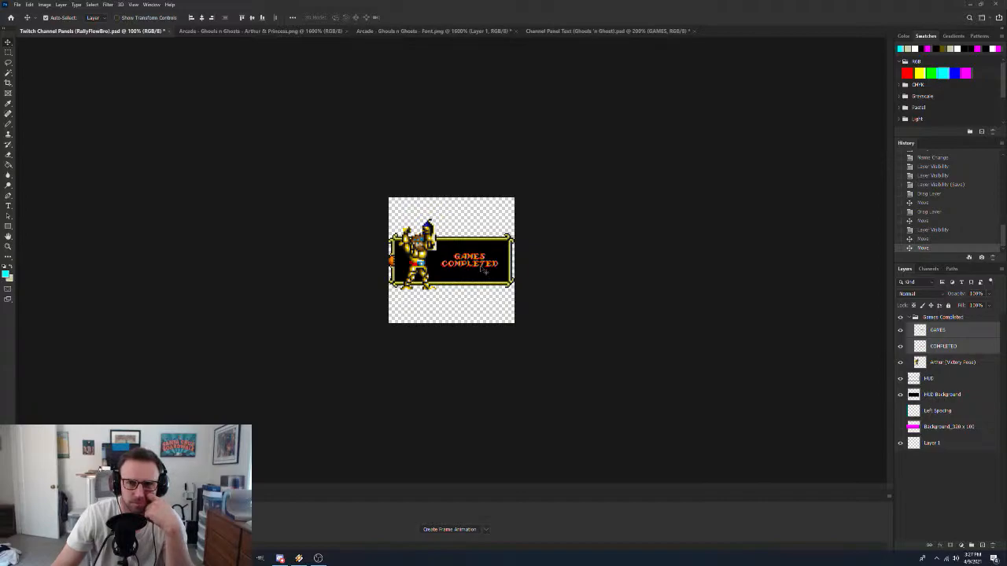
# Revert the Twitch Channel Panels document to its last saved state, show the HUD Background layer and save the file
pyautogui.click(974, 184)
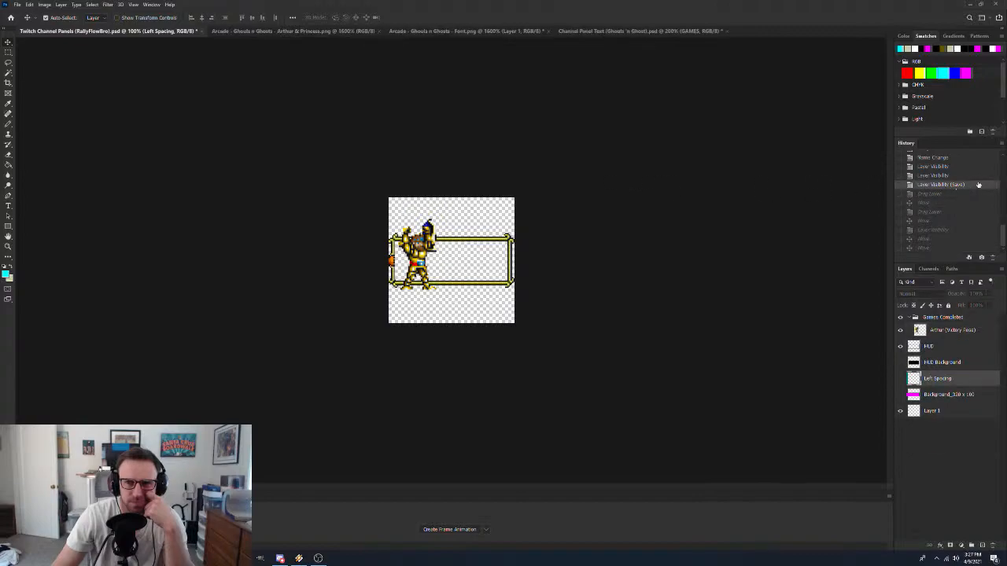
pyautogui.click(900, 363)
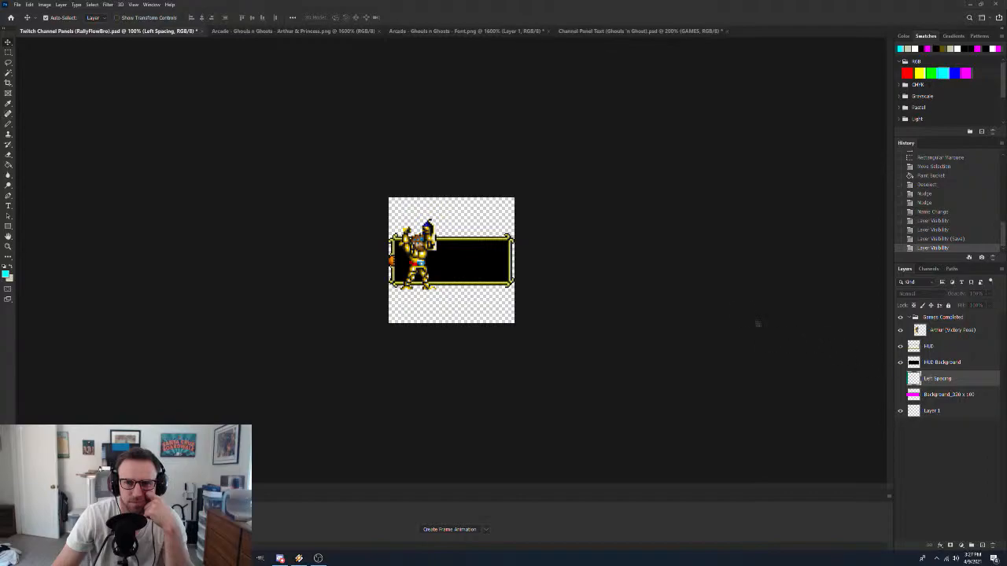
pyautogui.hotkey('ctrl', 's')
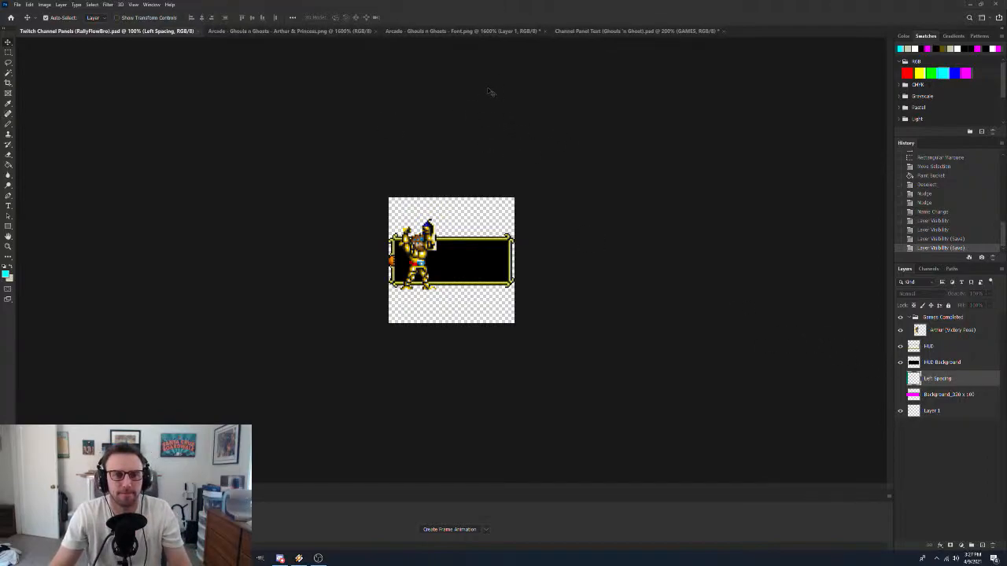
# Undo the resize in the Channel Panel Text document and scale it to 300 percent with Nearest Neighbor (hard edges) resampling
pyautogui.click(605, 31)
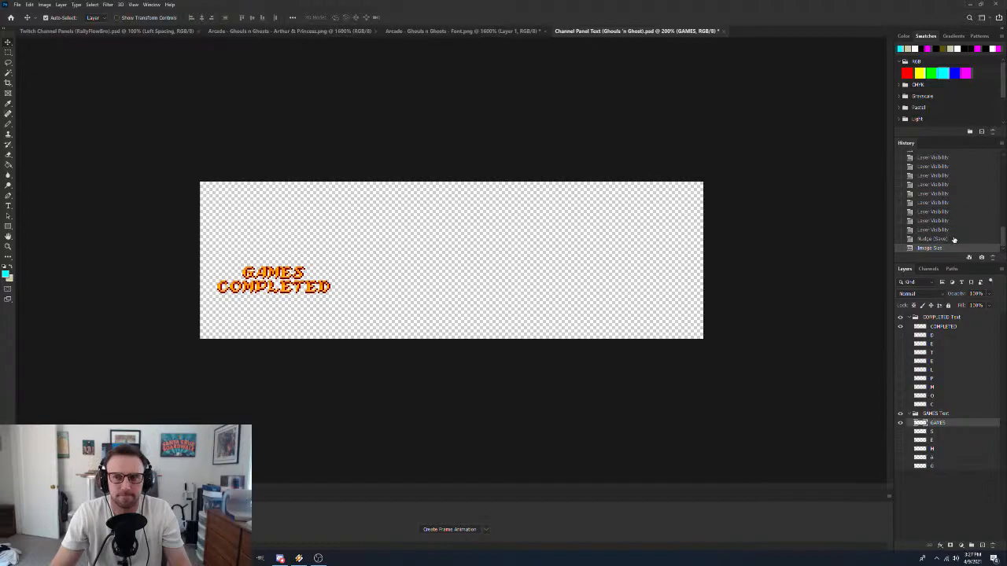
pyautogui.click(953, 240)
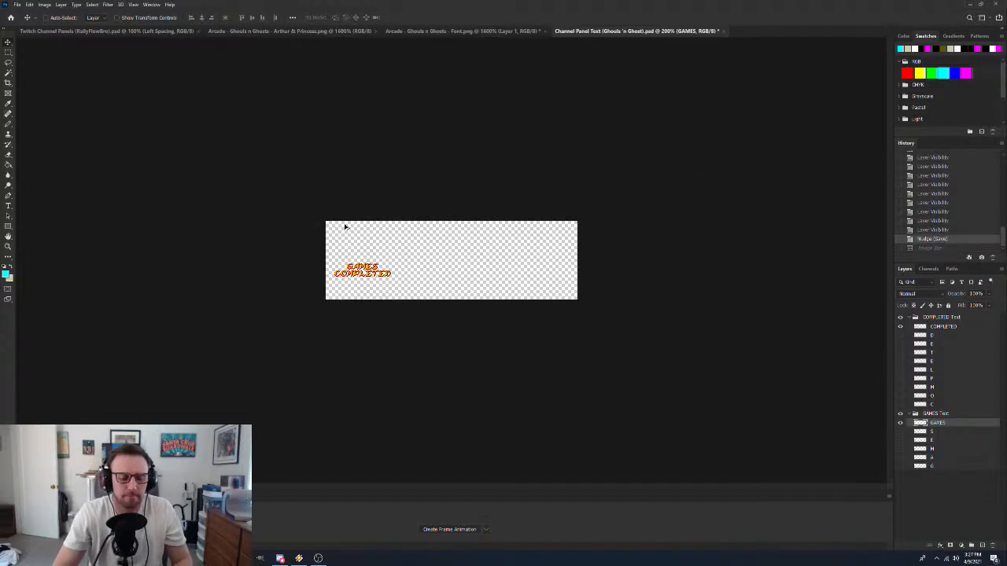
pyautogui.hotkey('ctrl', 'alt', 'i')
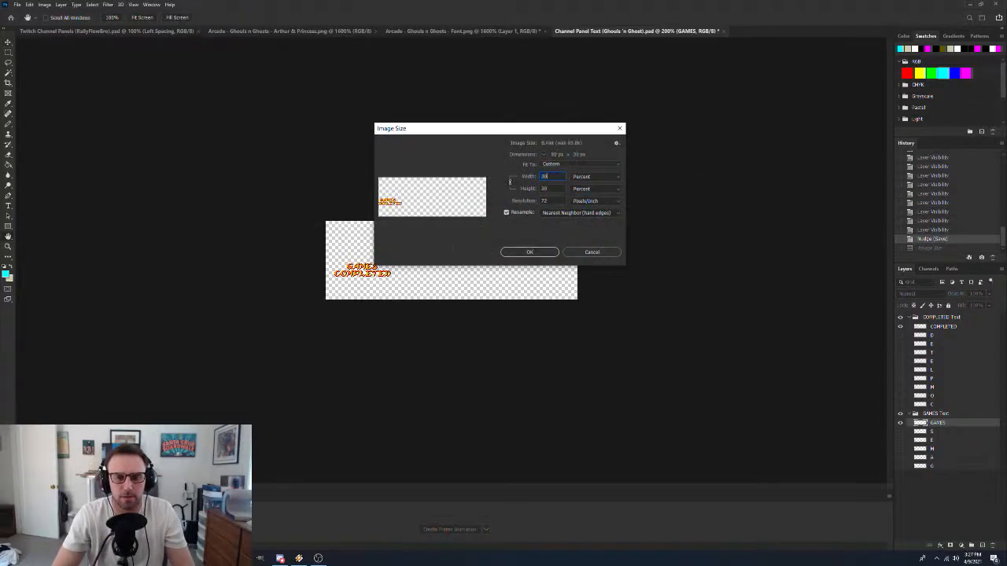
pyautogui.write('0')
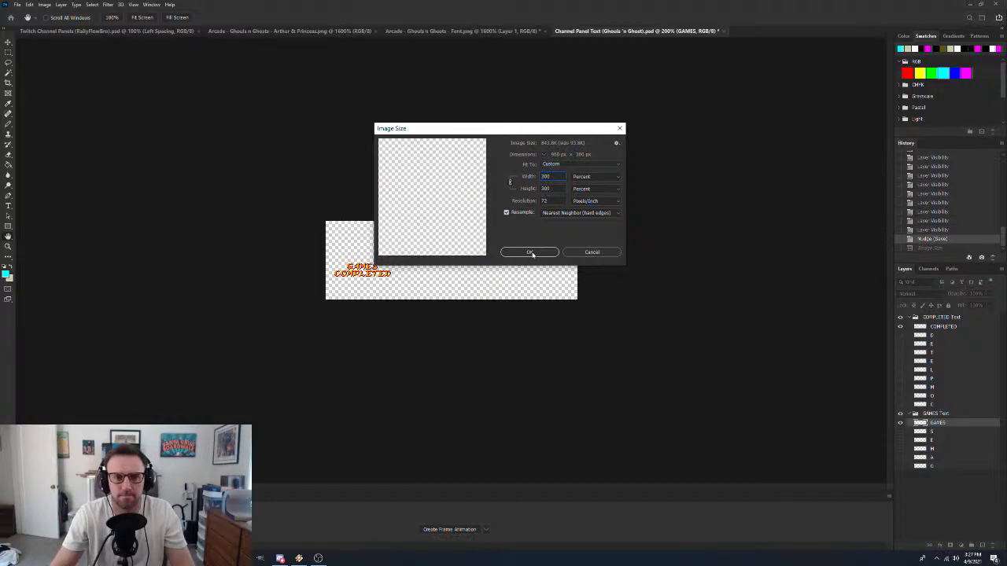
pyautogui.click(529, 251)
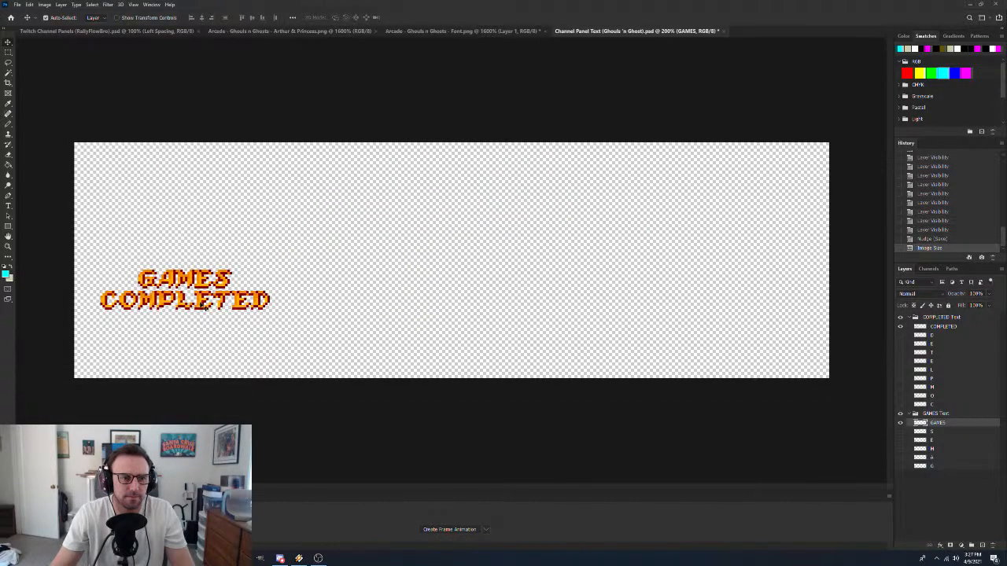
# Try the 300 percent COMPLETED layer above Arthur in the Twitch Channel Panels document's Games Completed group and revert to the last save
pyautogui.click(944, 326)
pyautogui.moveTo(189, 299); pyautogui.dragTo(447, 257)
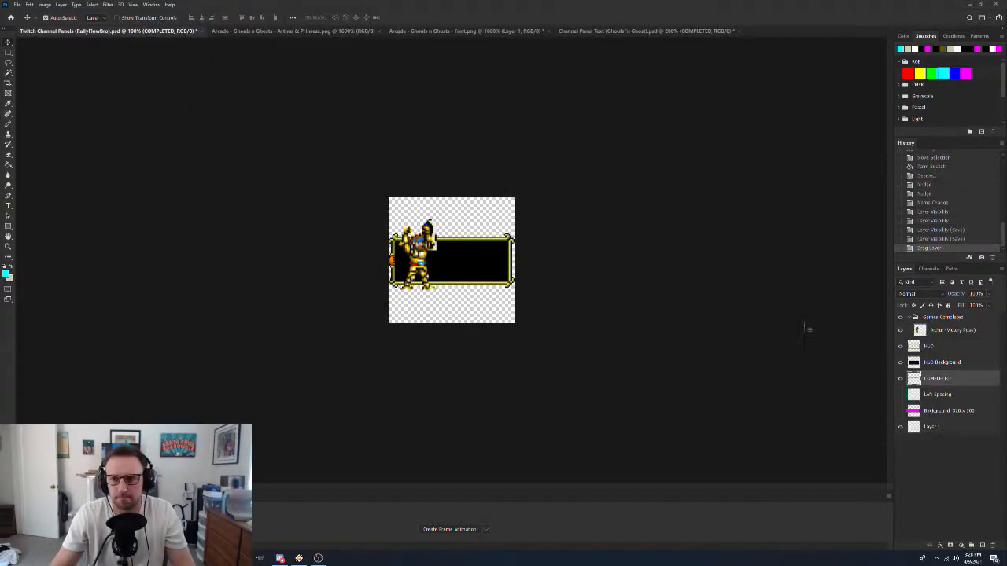
pyautogui.moveTo(959, 382); pyautogui.dragTo(960, 329)
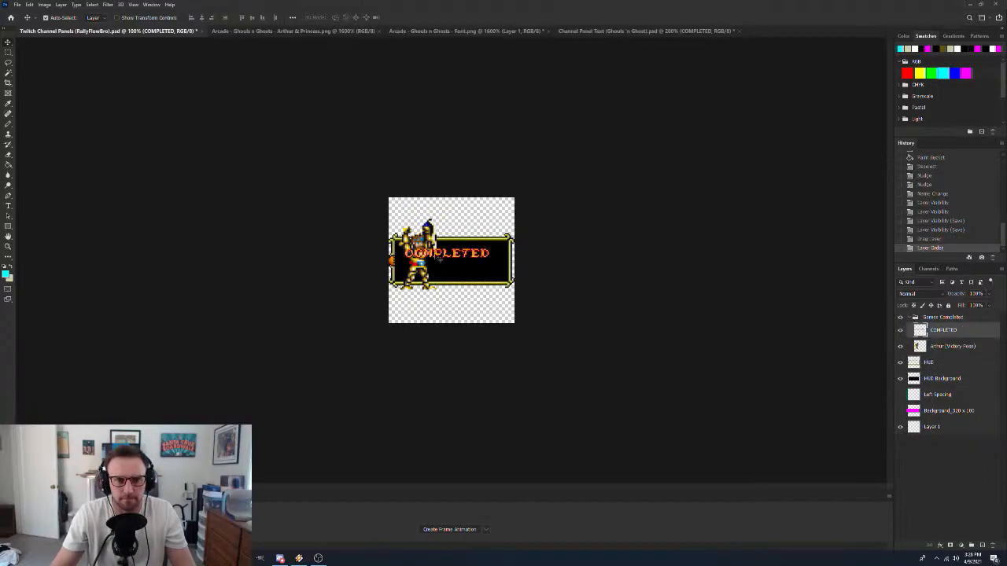
pyautogui.moveTo(441, 260); pyautogui.dragTo(443, 270)
pyautogui.moveTo(445, 269); pyautogui.dragTo(449, 265)
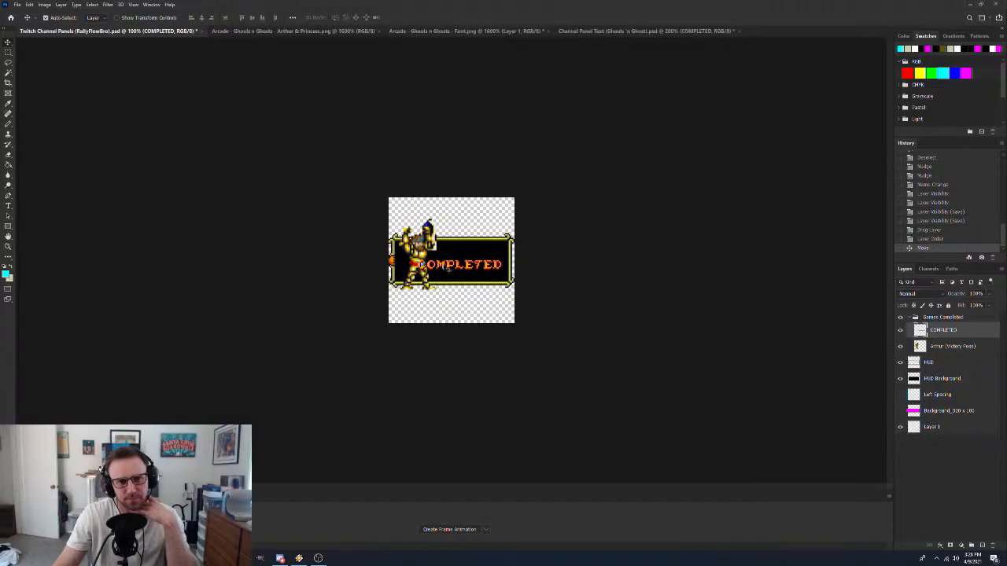
pyautogui.moveTo(448, 268)
pyautogui.mouseDown()
pyautogui.moveTo(461, 268)
pyautogui.moveTo(444, 269)
pyautogui.mouseUp()
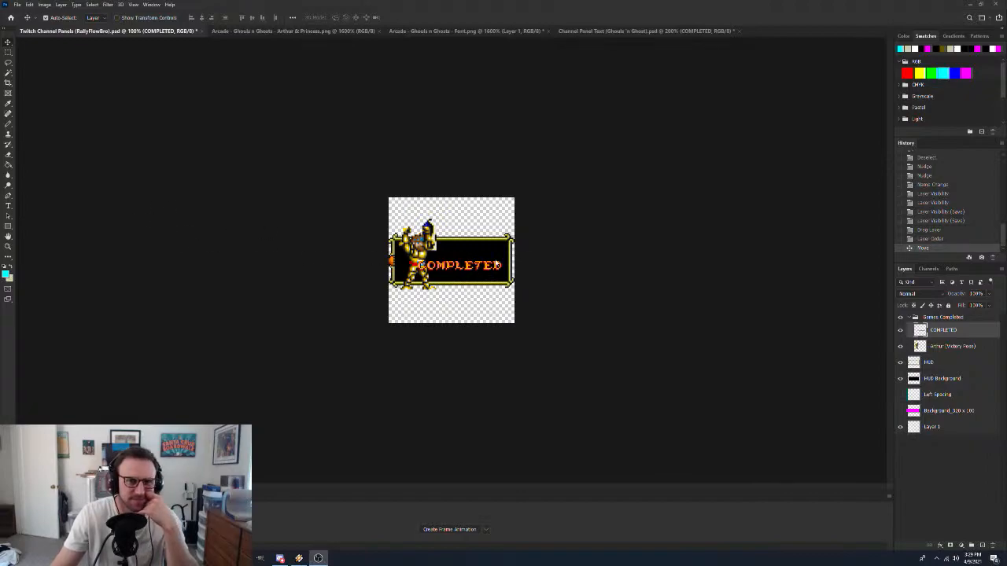
pyautogui.click(969, 221)
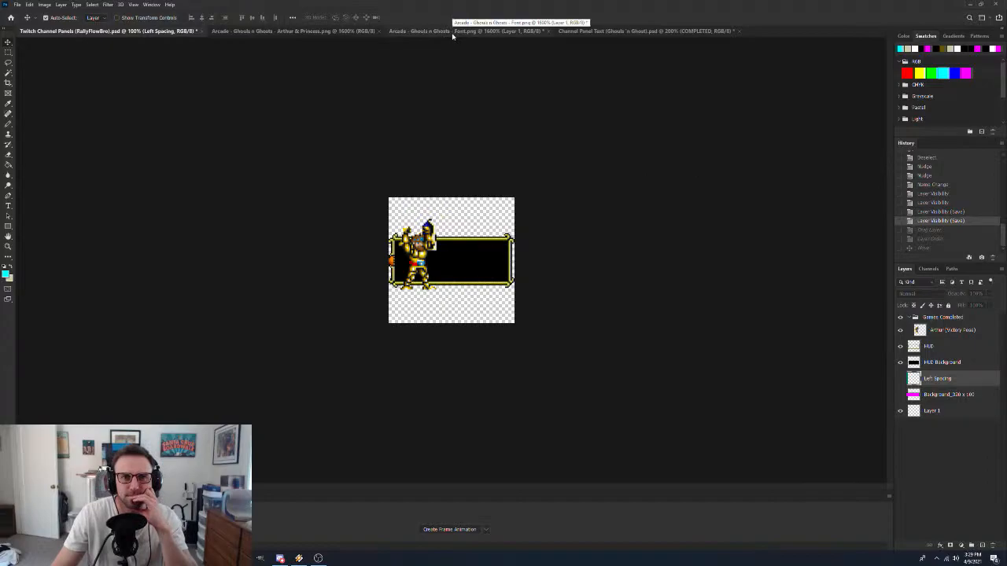
# Select the yellow-orange letter B in the Ghouls n Ghosts font sheet with the existing rectangular marquee and copy it
pyautogui.click(513, 31)
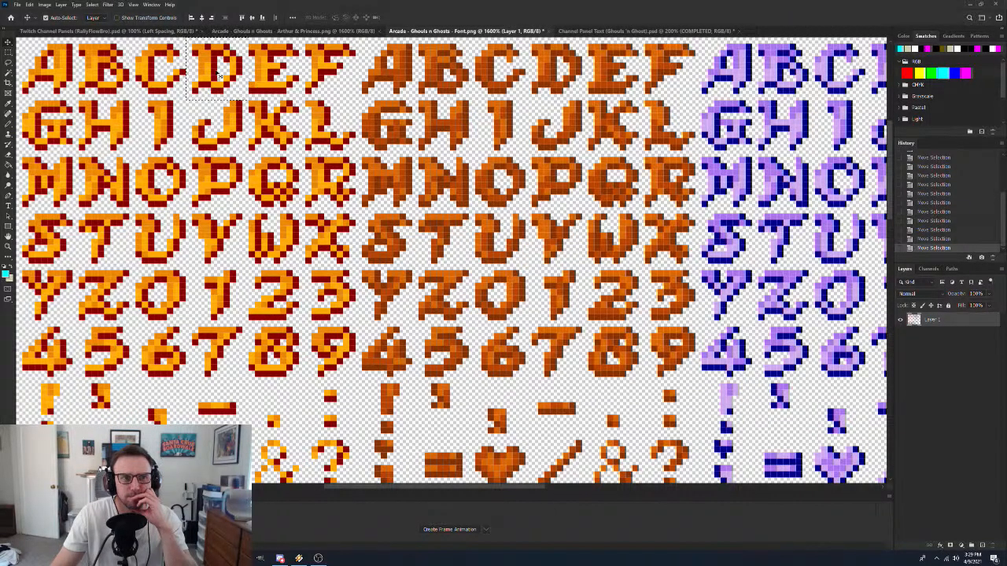
pyautogui.press('m')
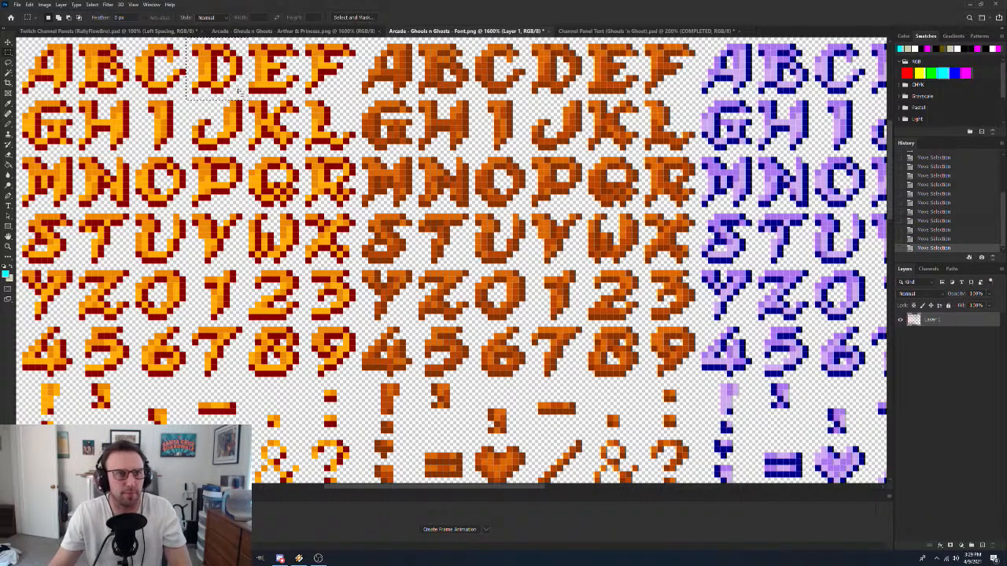
pyautogui.moveTo(240, 89); pyautogui.dragTo(129, 83)
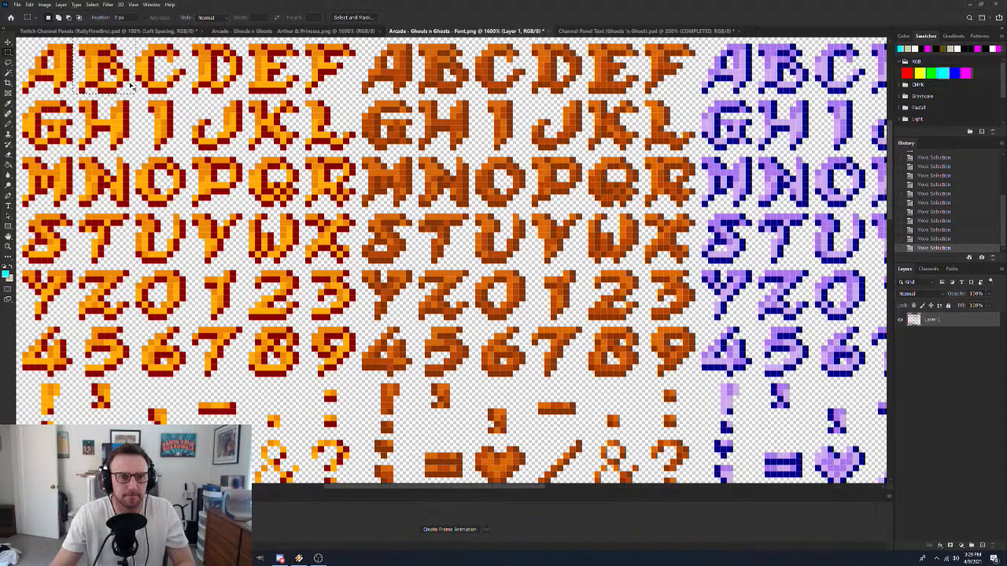
# Undo the 300 percent resize in the Channel Panel Text document
pyautogui.click(614, 31)
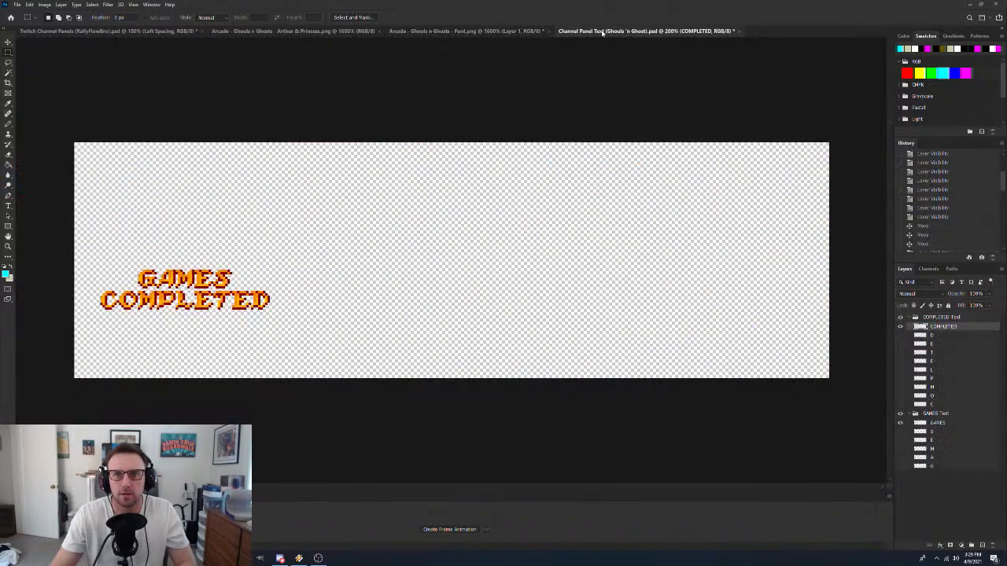
pyautogui.scroll(-5, 957, 214)
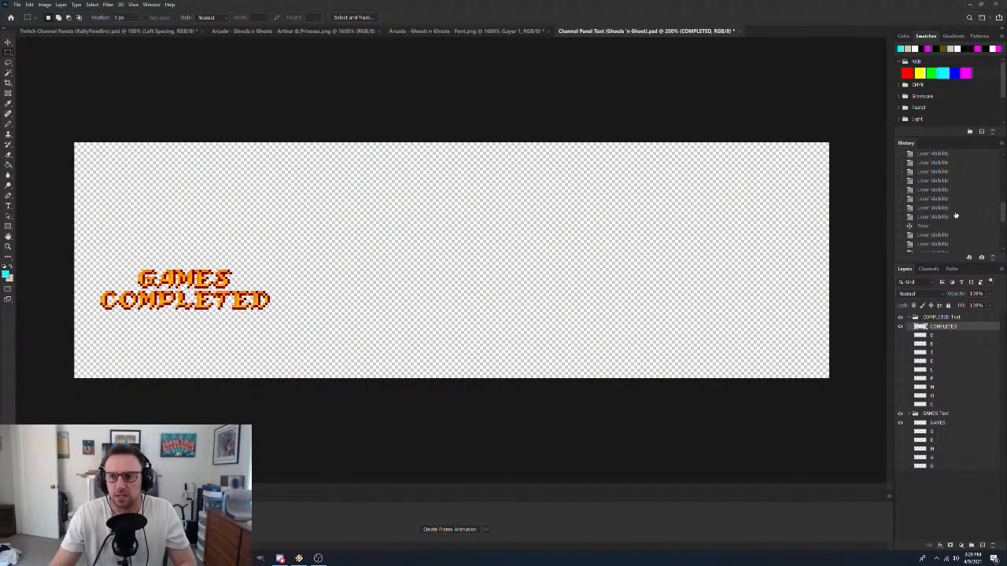
pyautogui.hotkey('ctrl', 'z')
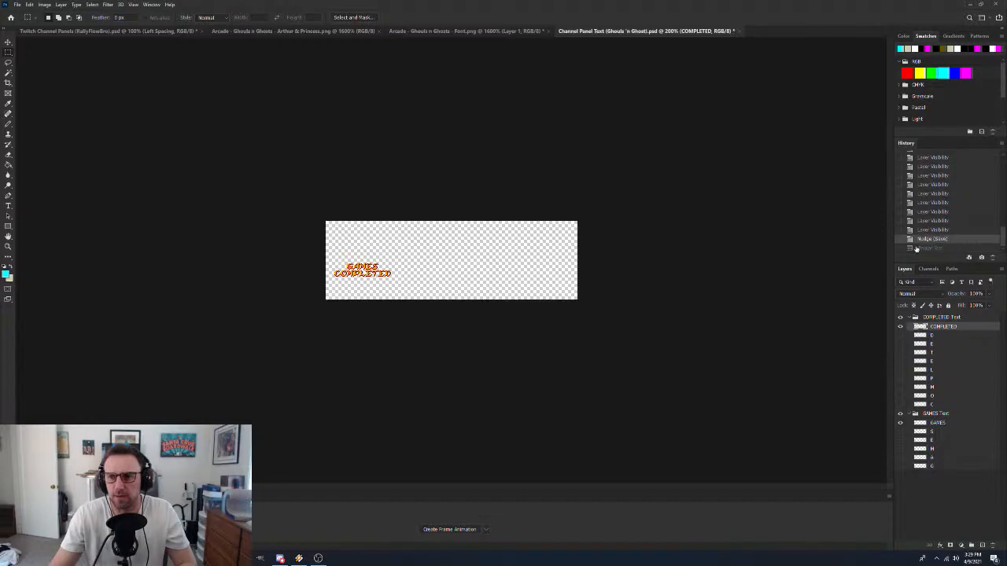
# Hide the COMPLETED layer, collapse the COMPLETED Text group and deselect all layers
pyautogui.press('z')
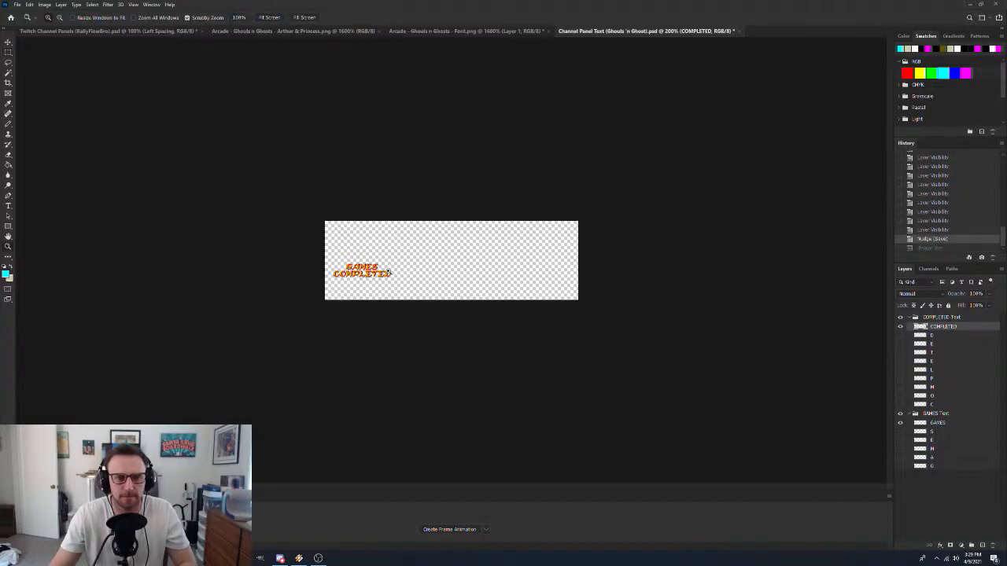
pyautogui.click(386, 270)
pyautogui.click(388, 271)
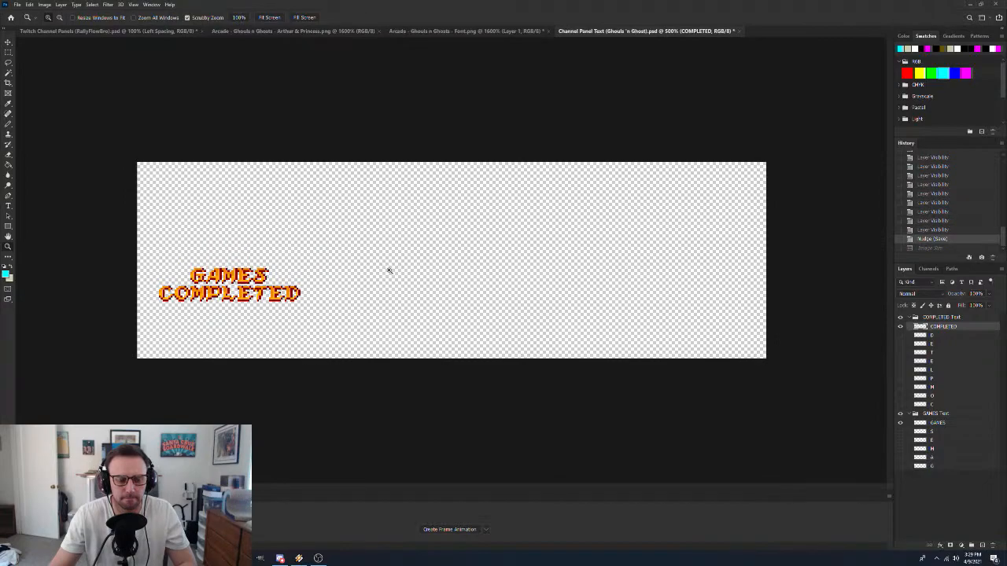
pyautogui.press('m')
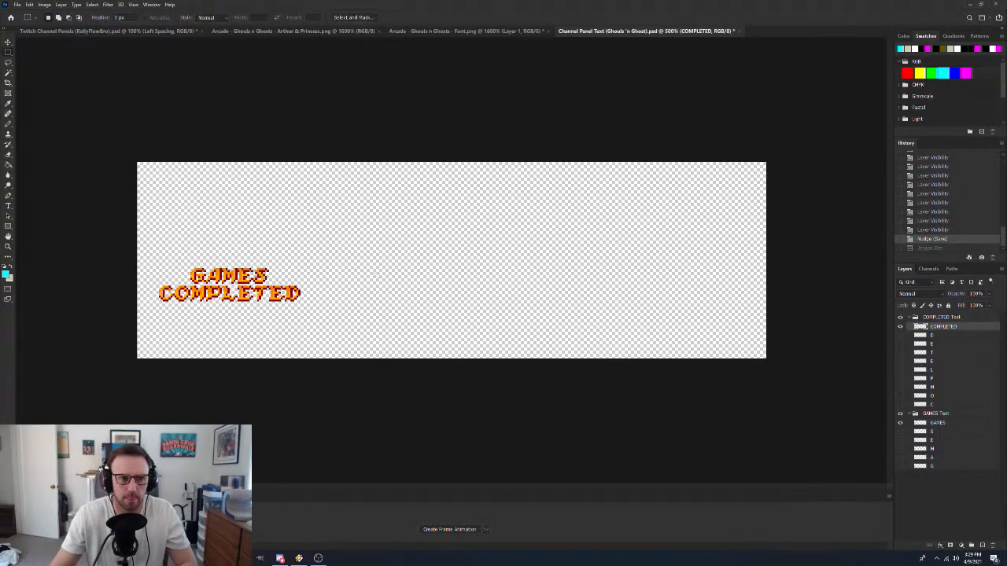
pyautogui.click(900, 326)
pyautogui.click(910, 318)
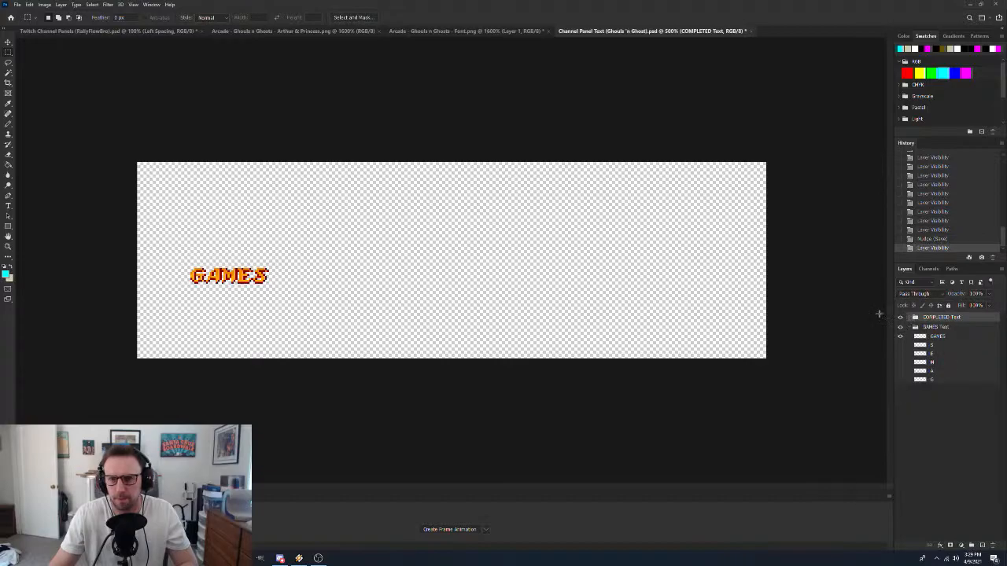
pyautogui.click(949, 435)
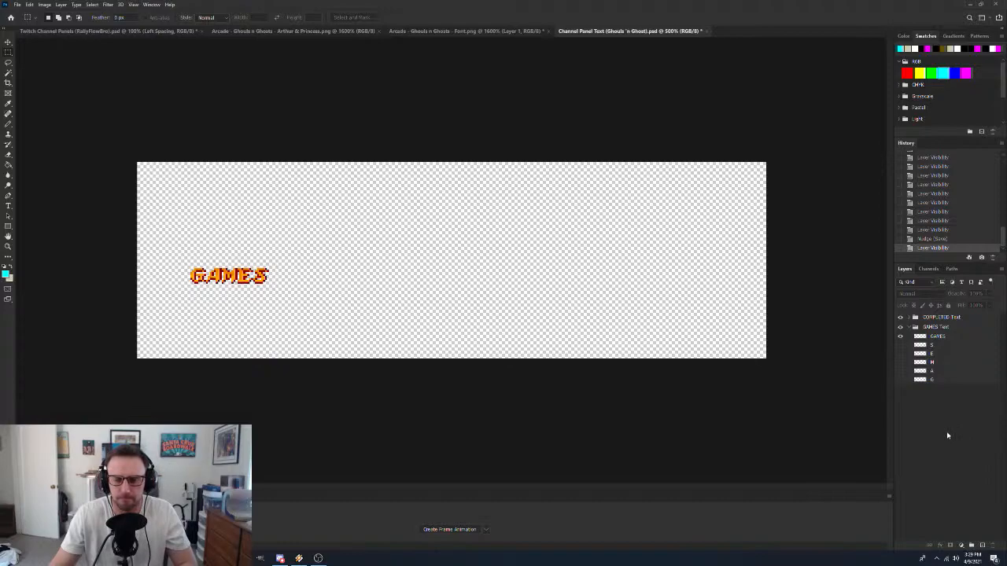
# Paste the letter as a layer named B and place it one letter space after GAMES on the same line
pyautogui.hotkey('ctrl', 'v')
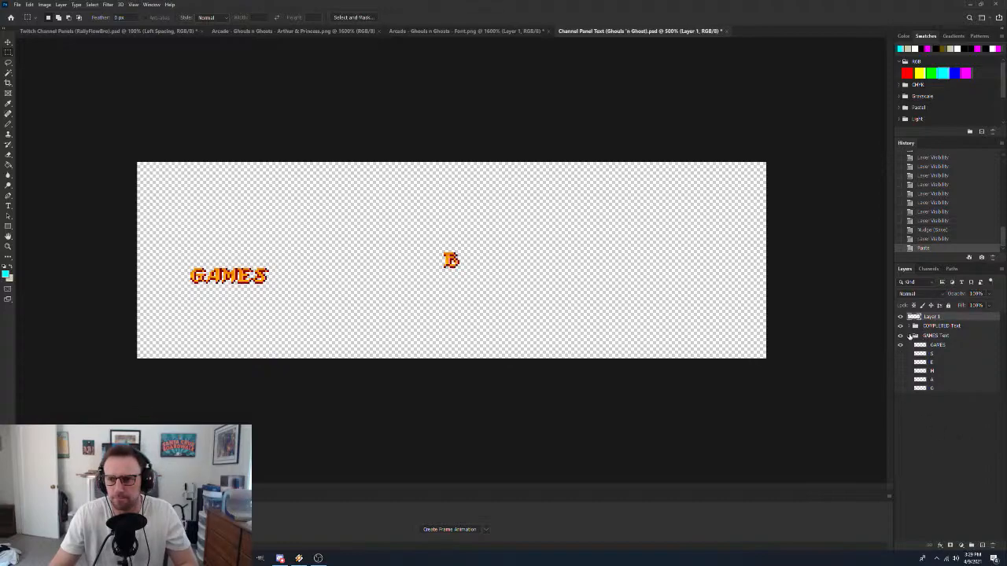
pyautogui.click(910, 336)
pyautogui.doubleClick(931, 316)
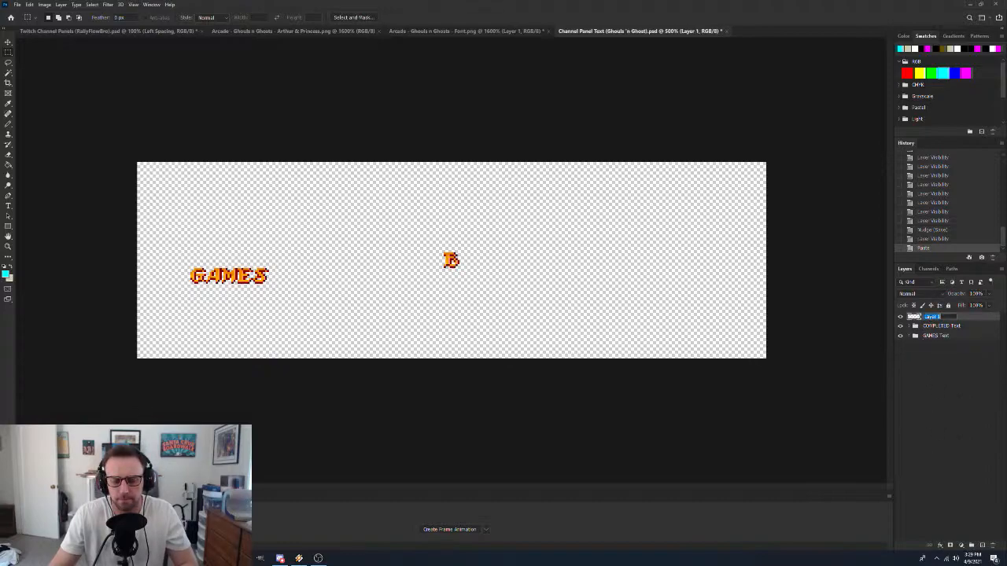
pyautogui.write('B')
pyautogui.press('Return')
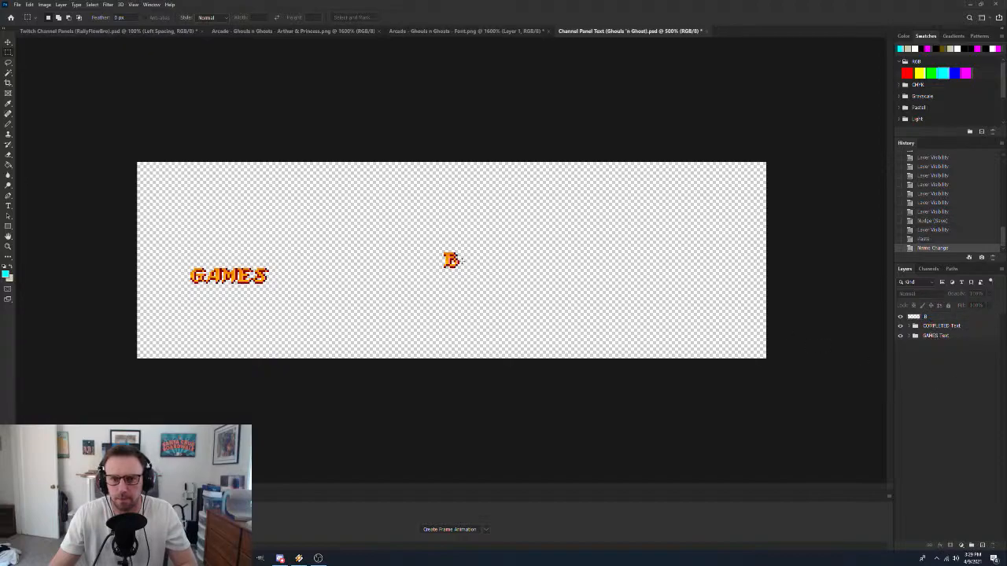
pyautogui.press('v')
pyautogui.moveTo(453, 261); pyautogui.dragTo(284, 270)
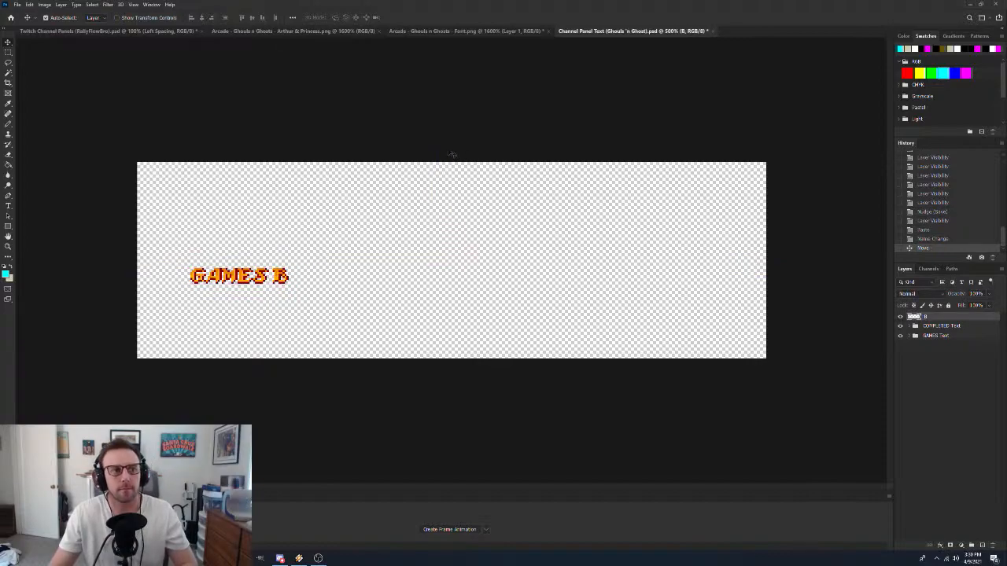
# Copy the yellow-orange letter E from the font sheet and paste it as a new layer in the Channel Panel Text document
pyautogui.click(422, 32)
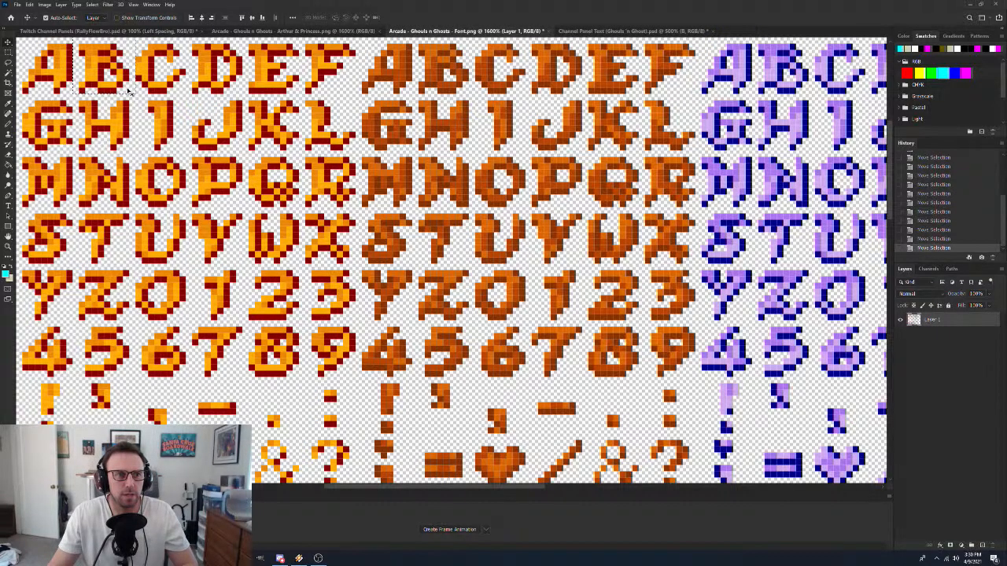
pyautogui.press('m')
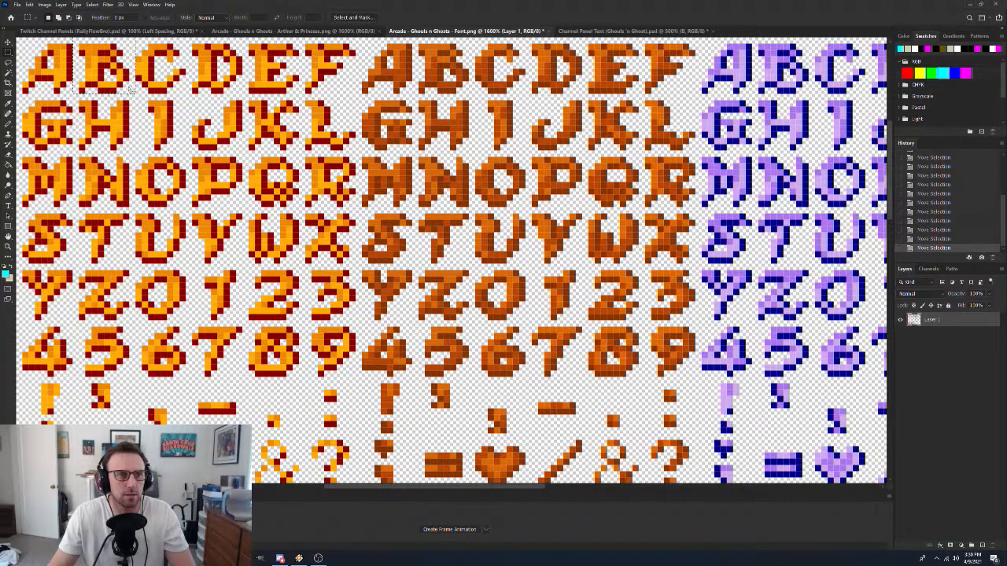
pyautogui.moveTo(130, 92); pyautogui.dragTo(299, 91)
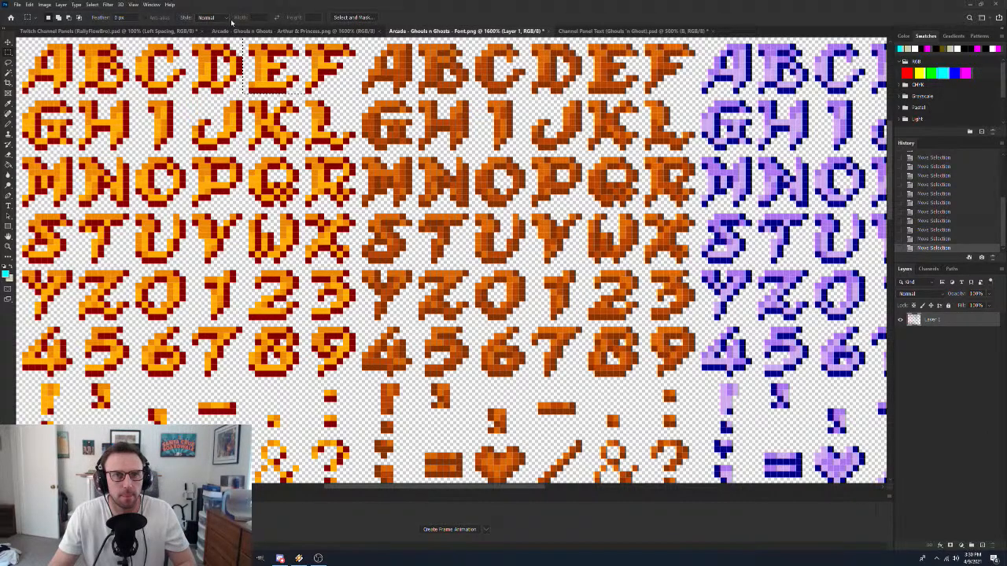
pyautogui.click(566, 32)
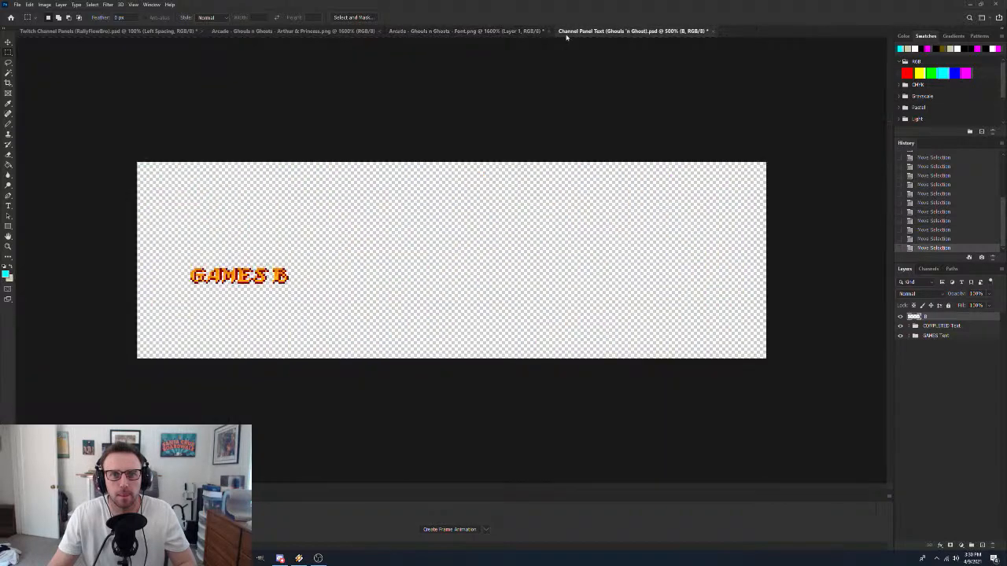
pyautogui.hotkey('ctrl', 'v')
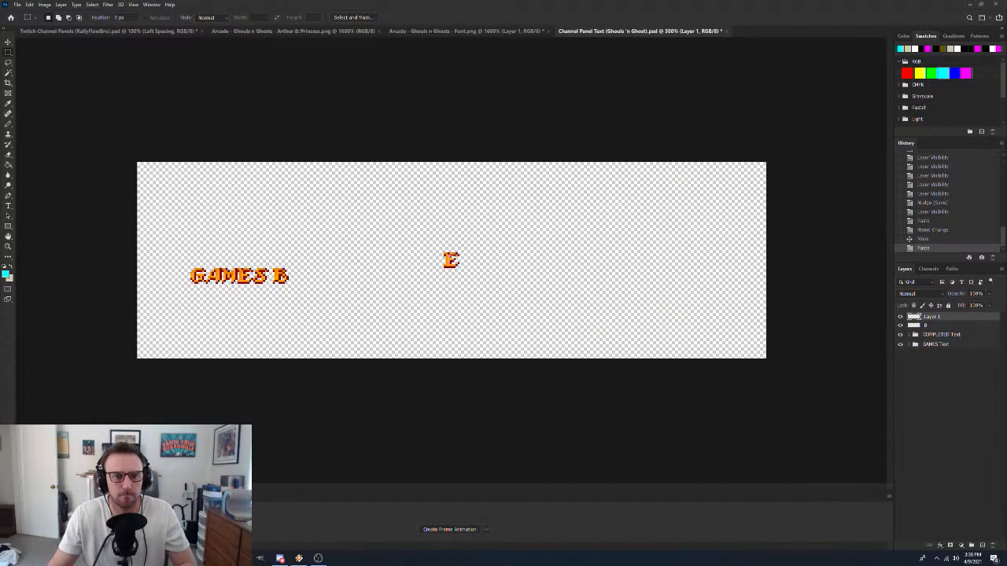
# Place the pasted E directly after the B on the GAMES line
pyautogui.press('v')
pyautogui.moveTo(455, 258); pyautogui.dragTo(300, 272)
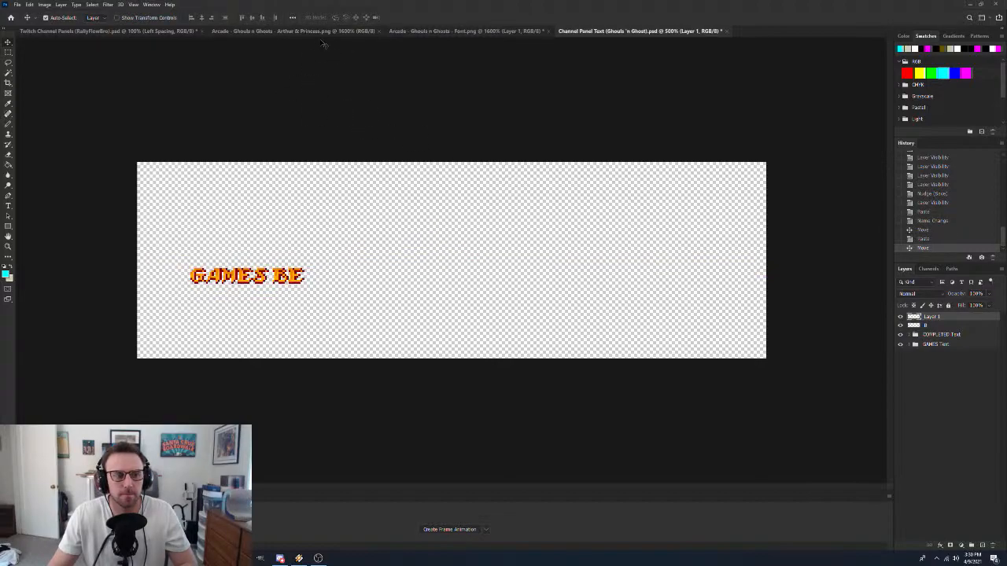
# Copy the yellow-orange letter A from the font sheet, paste a single copy as a new layer and place it directly after BE
pyautogui.click(431, 31)
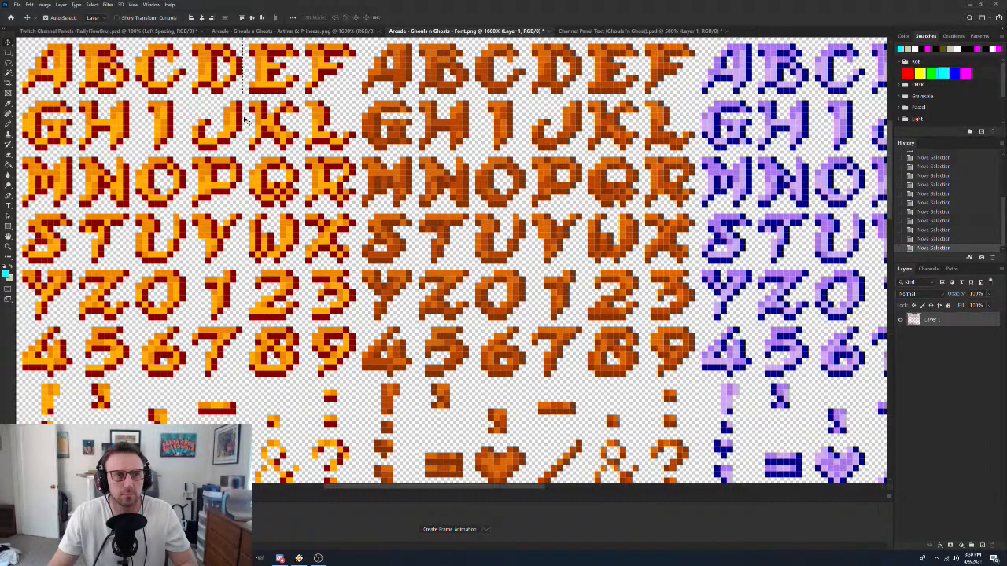
pyautogui.press('m')
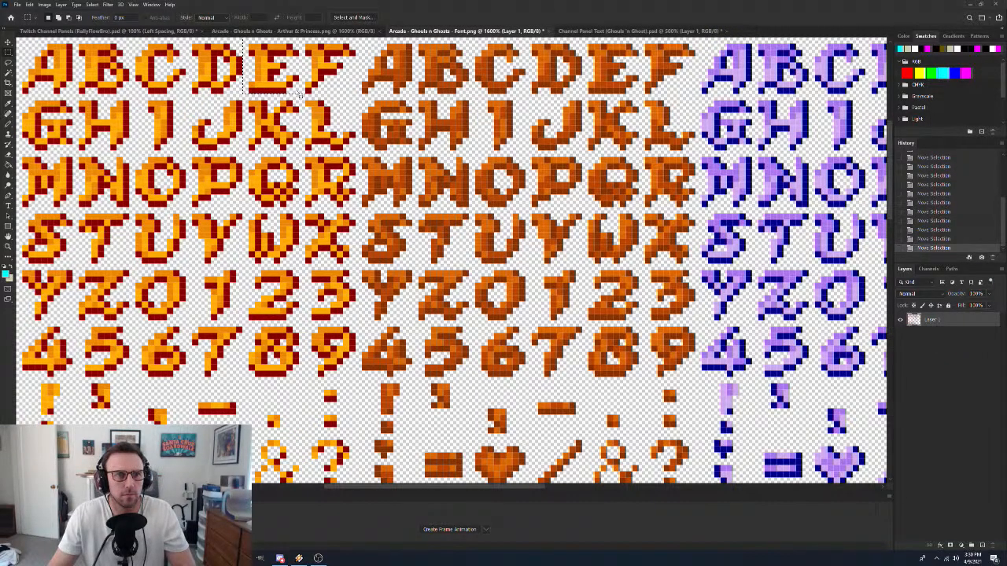
pyautogui.moveTo(295, 92); pyautogui.dragTo(73, 94)
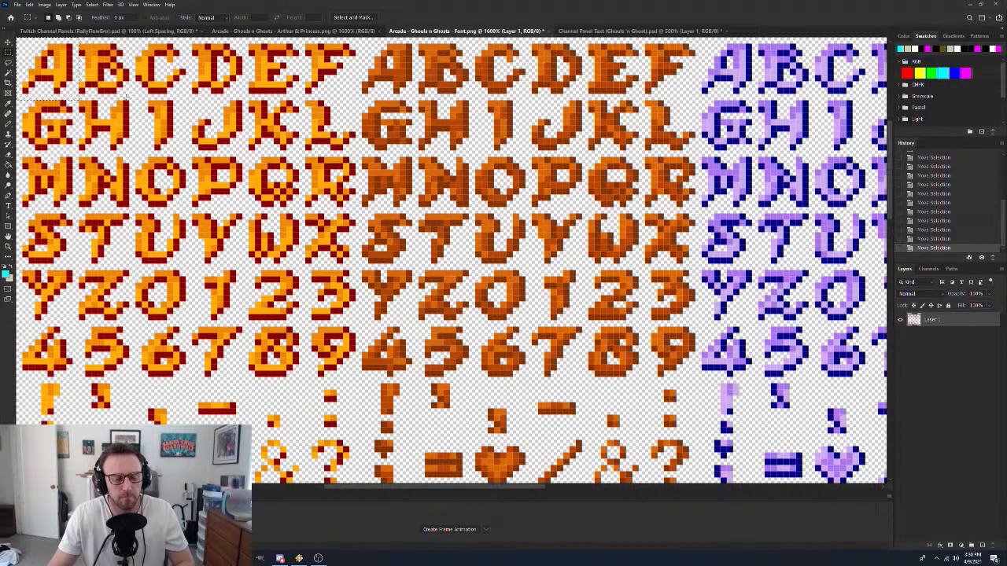
pyautogui.click(665, 33)
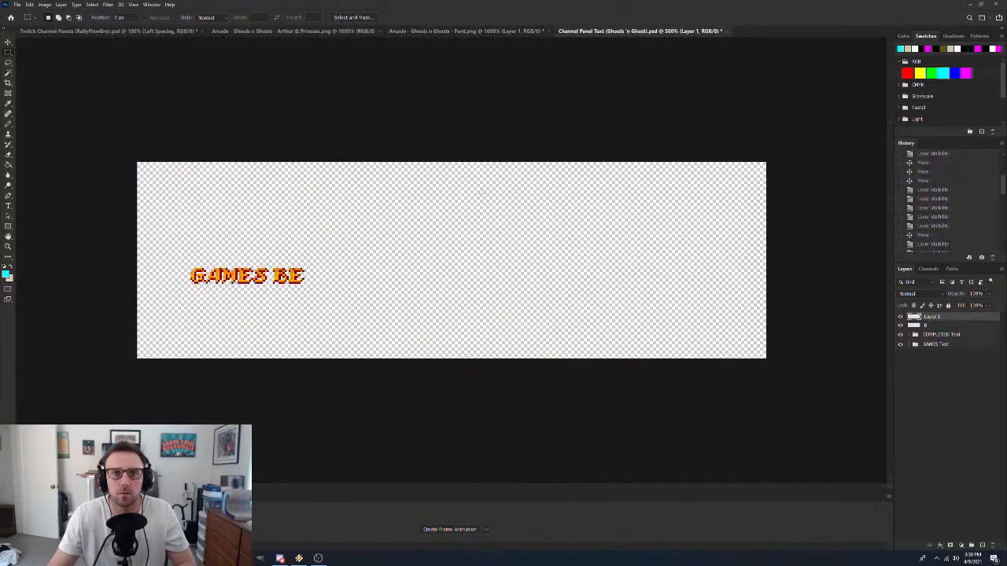
pyautogui.hotkey('ctrl', 'v')
pyautogui.hotkey('ctrl', 'v')
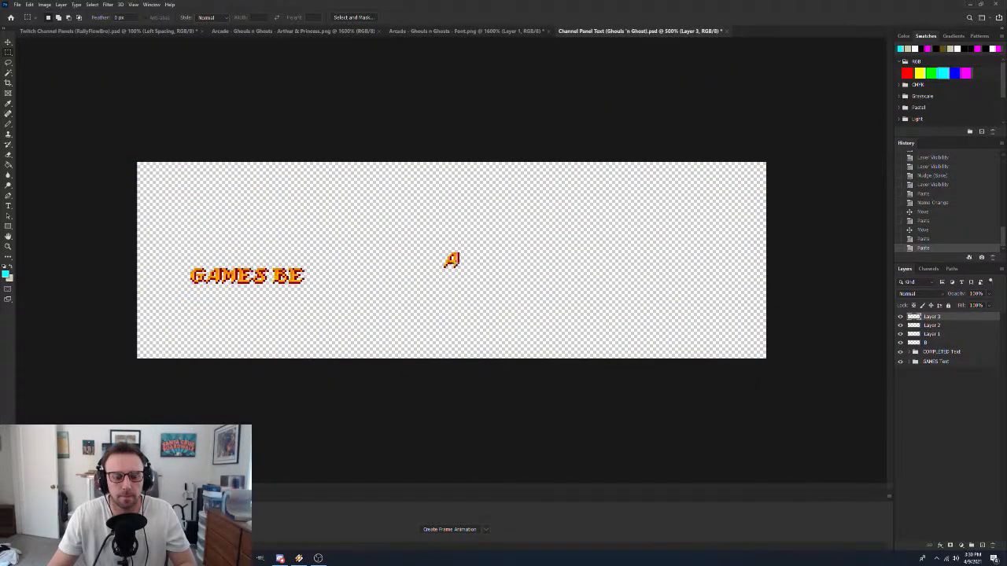
pyautogui.press('v')
pyautogui.moveTo(453, 263); pyautogui.dragTo(319, 281)
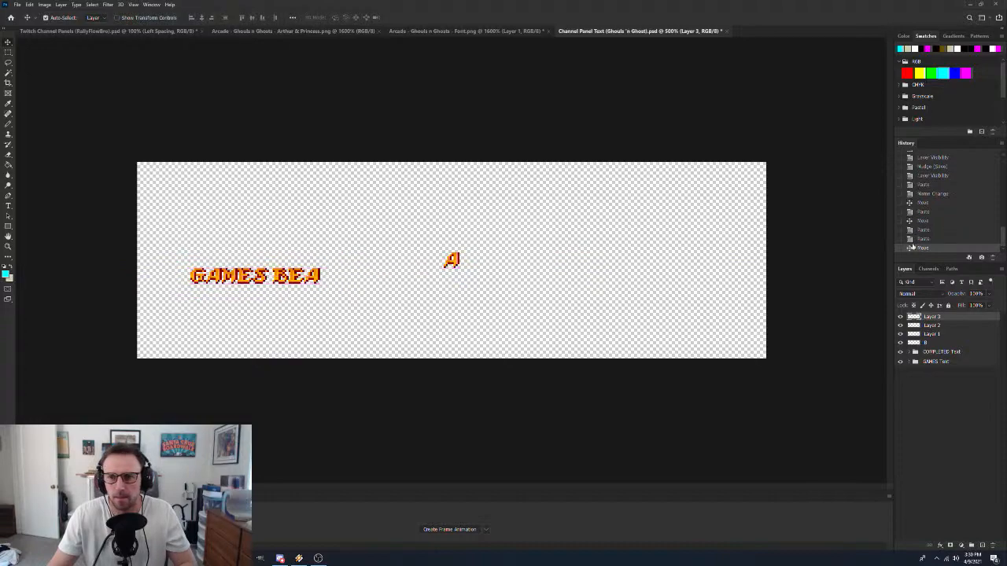
pyautogui.click(936, 230)
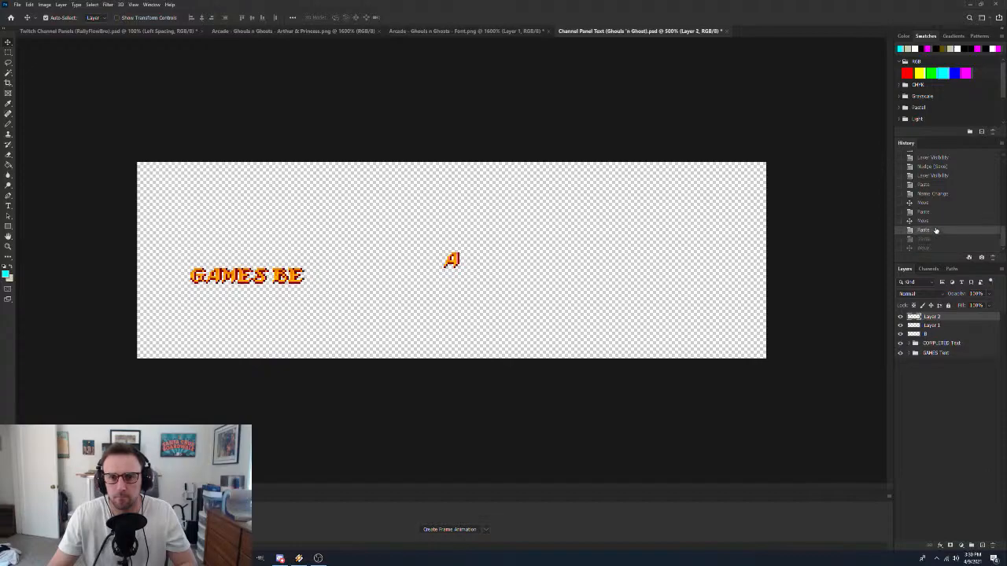
pyautogui.moveTo(453, 267); pyautogui.dragTo(318, 262)
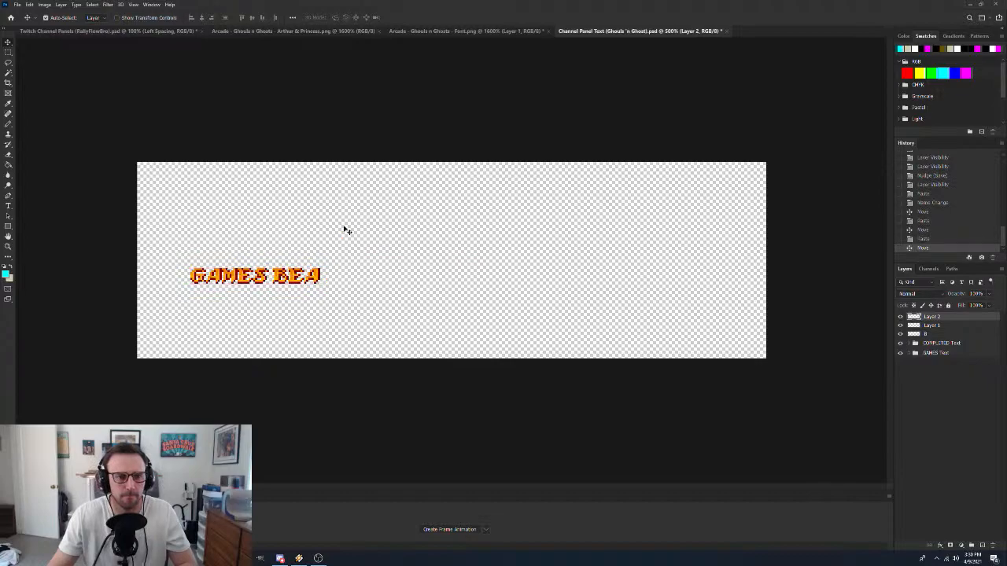
# Copy the yellow-orange letter T from the font sheet, paste it as a new layer and place it directly after BEA
pyautogui.click(472, 30)
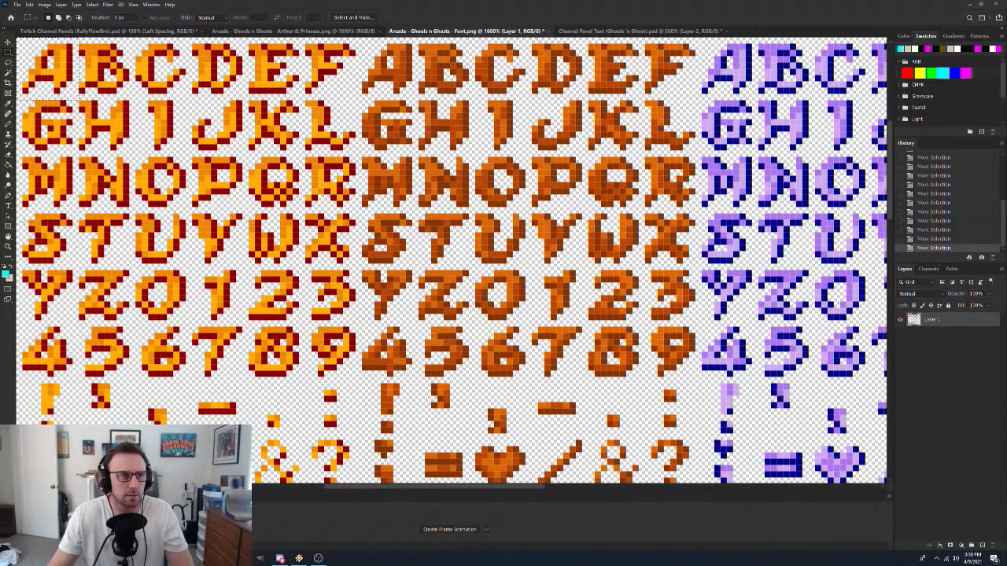
pyautogui.moveTo(69, 88); pyautogui.dragTo(125, 263)
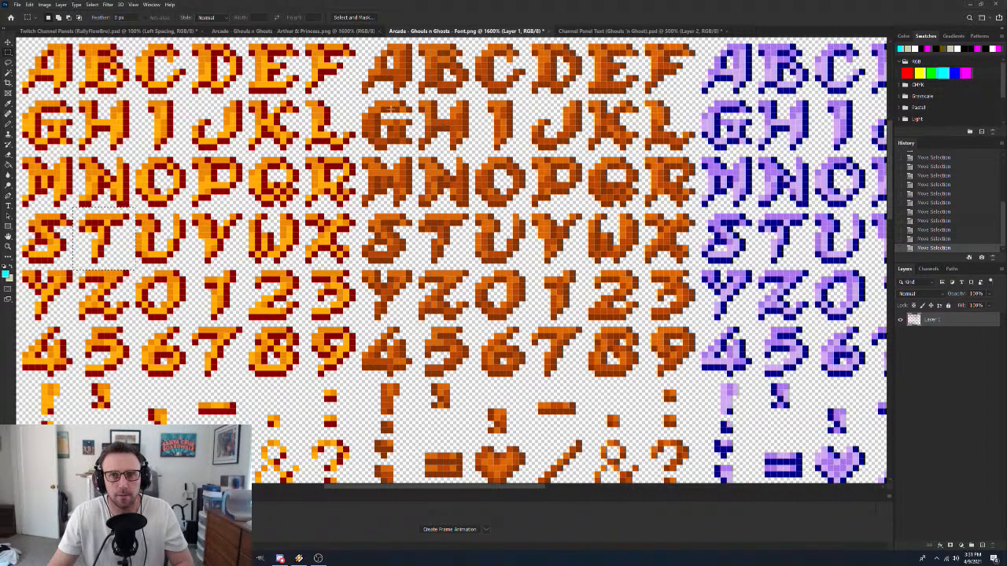
pyautogui.click(588, 31)
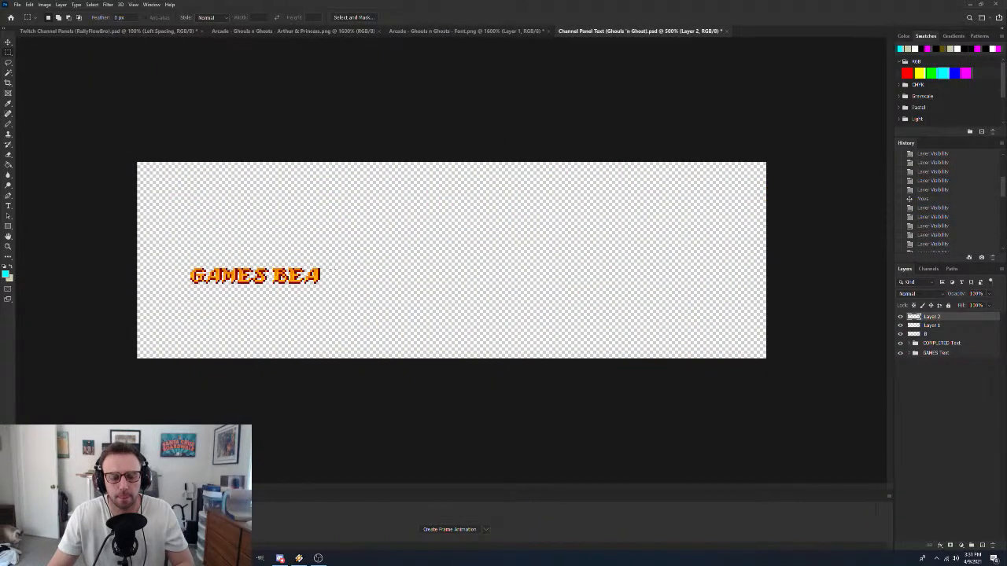
pyautogui.hotkey('ctrl', 'v')
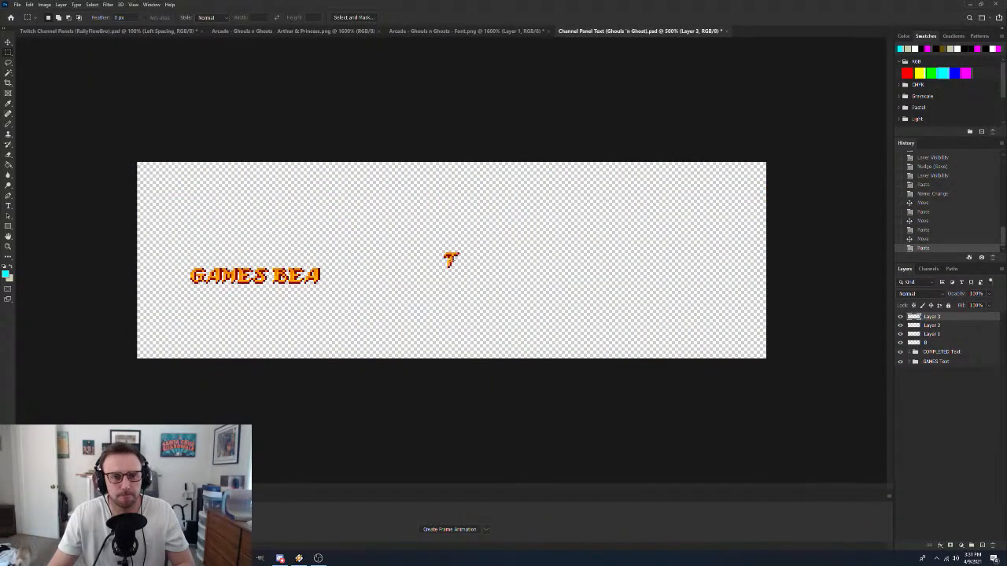
pyautogui.press('v')
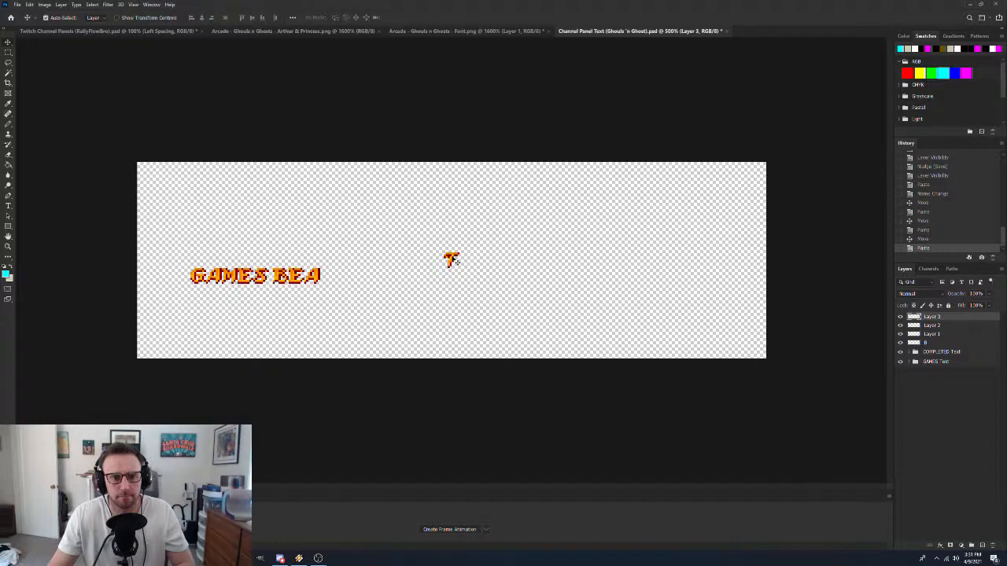
pyautogui.moveTo(453, 261); pyautogui.dragTo(330, 276)
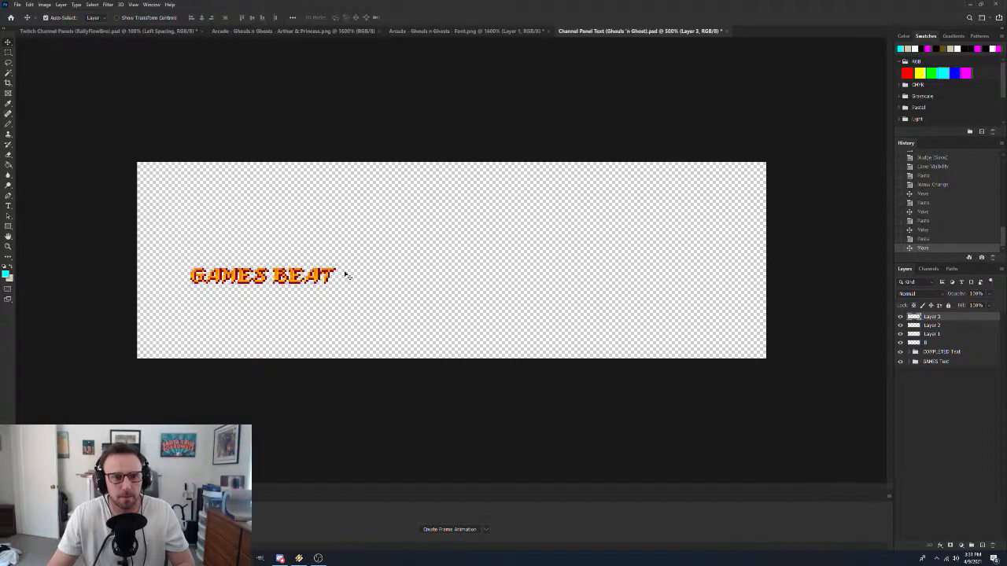
# Copy the yellow-orange letter E from the font sheet again, paste it as a new layer and place it directly after BEAT
pyautogui.click(424, 31)
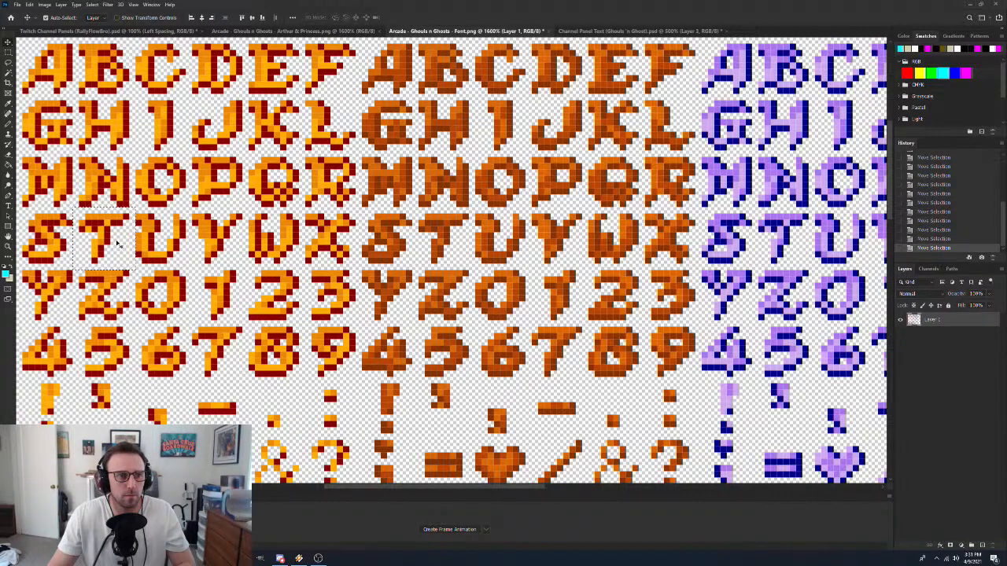
pyautogui.press('m')
pyautogui.moveTo(120, 245); pyautogui.dragTo(292, 78)
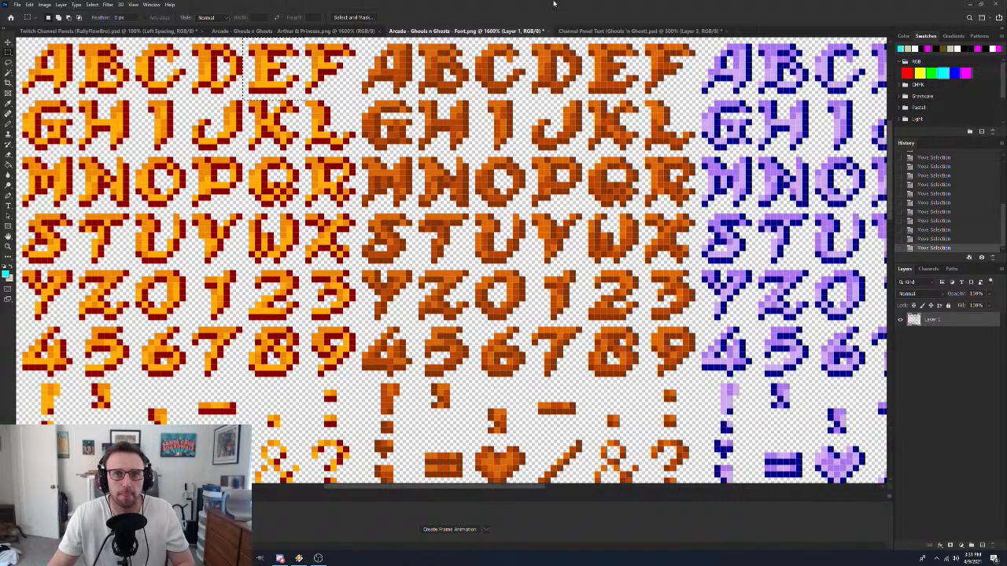
pyautogui.click(626, 33)
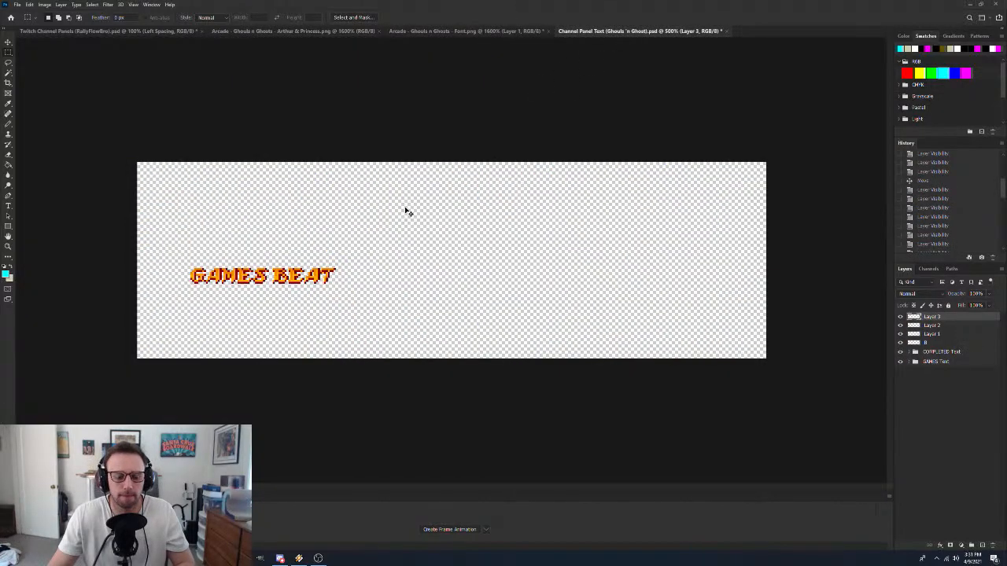
pyautogui.press('v')
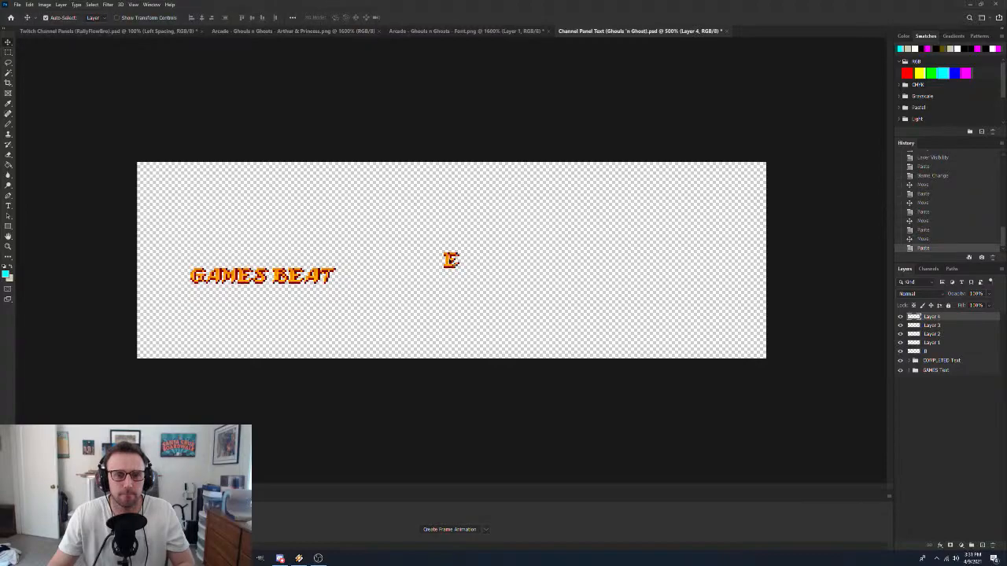
pyautogui.moveTo(451, 260); pyautogui.dragTo(354, 274)
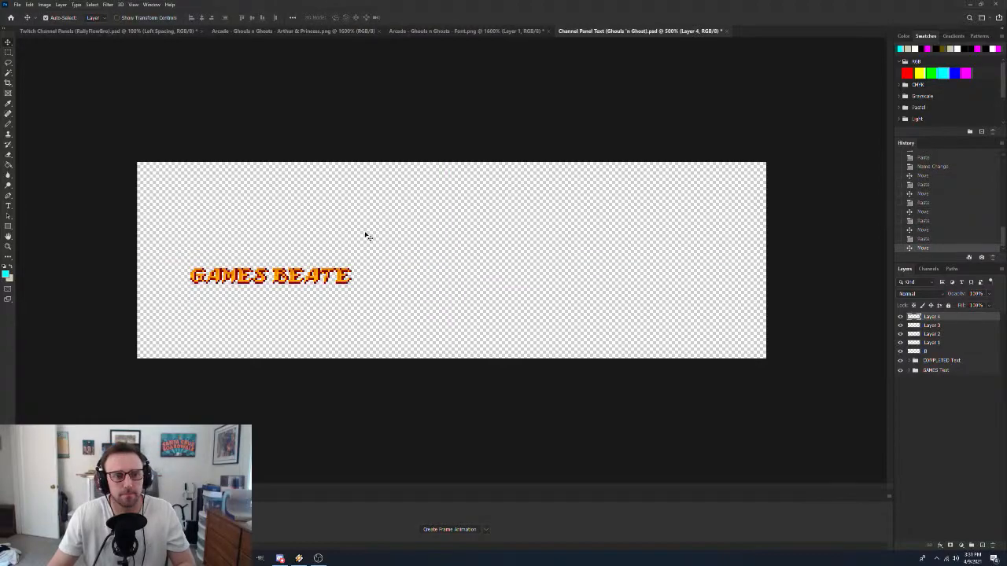
# Copy the yellow-orange letter N from the font sheet, paste it as a new layer and place it directly after BEATE
pyautogui.click(454, 32)
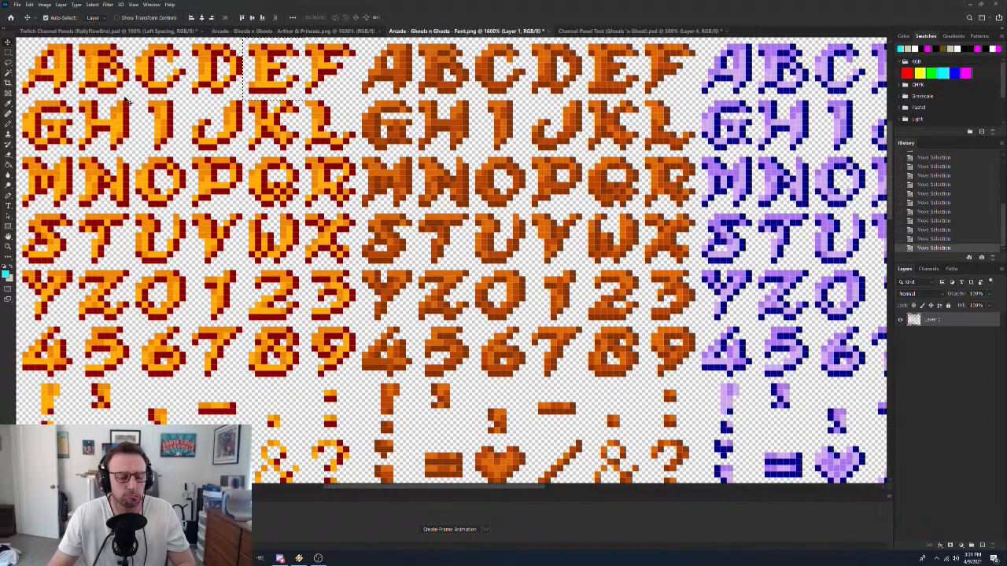
pyautogui.press('m')
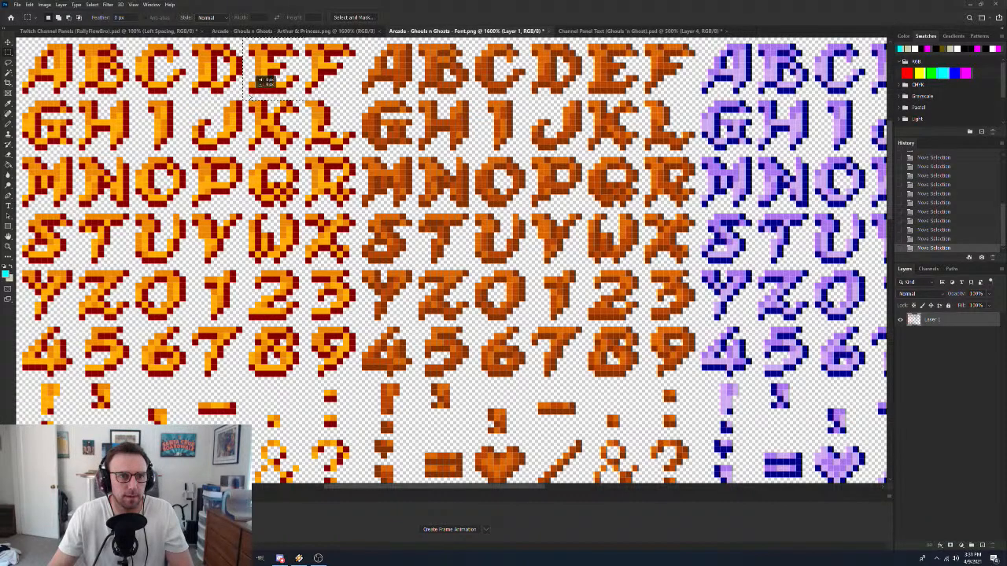
pyautogui.moveTo(253, 78); pyautogui.dragTo(78, 209)
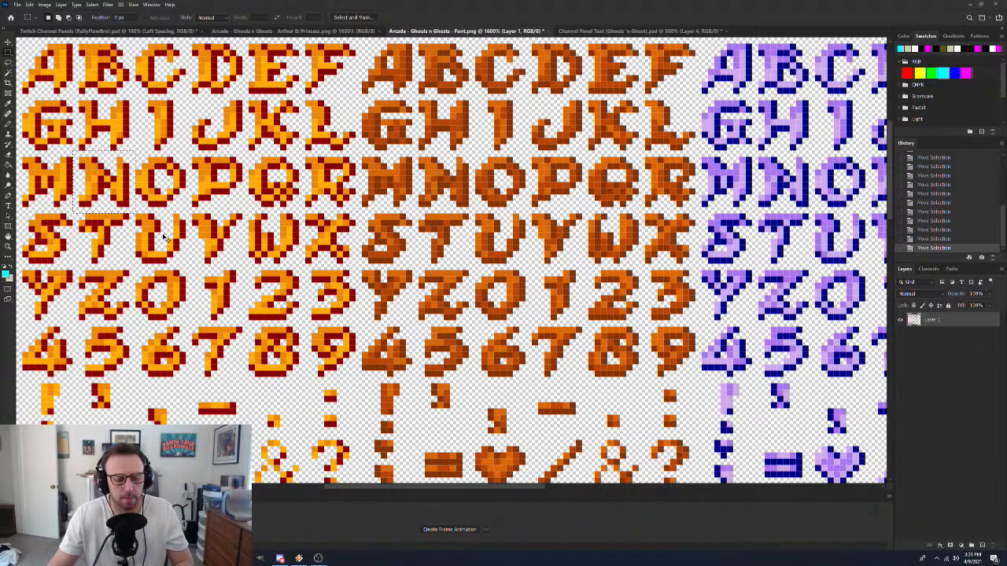
pyautogui.click(583, 32)
pyautogui.hotkey('ctrl', 'v')
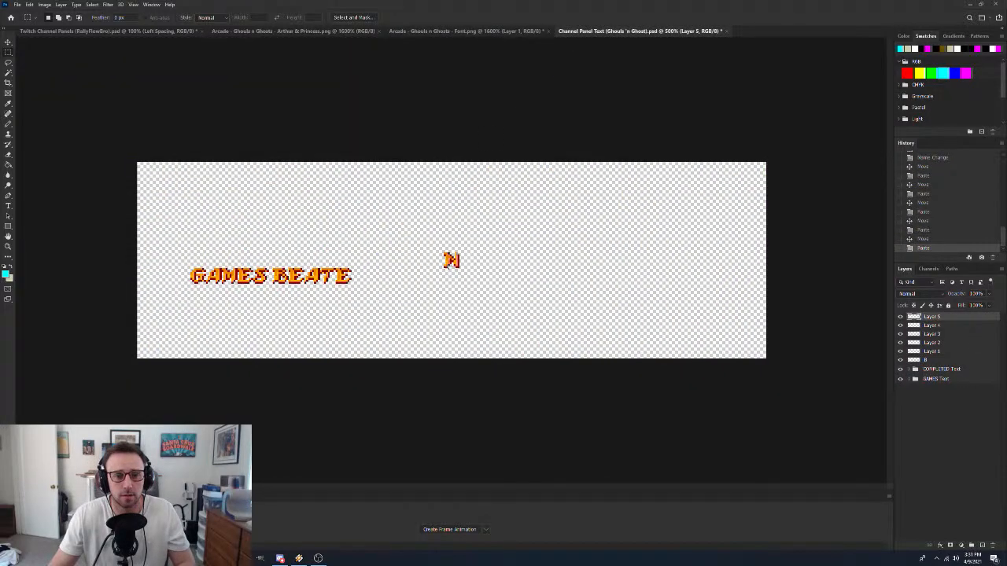
pyautogui.press('v')
pyautogui.moveTo(453, 263); pyautogui.dragTo(362, 280)
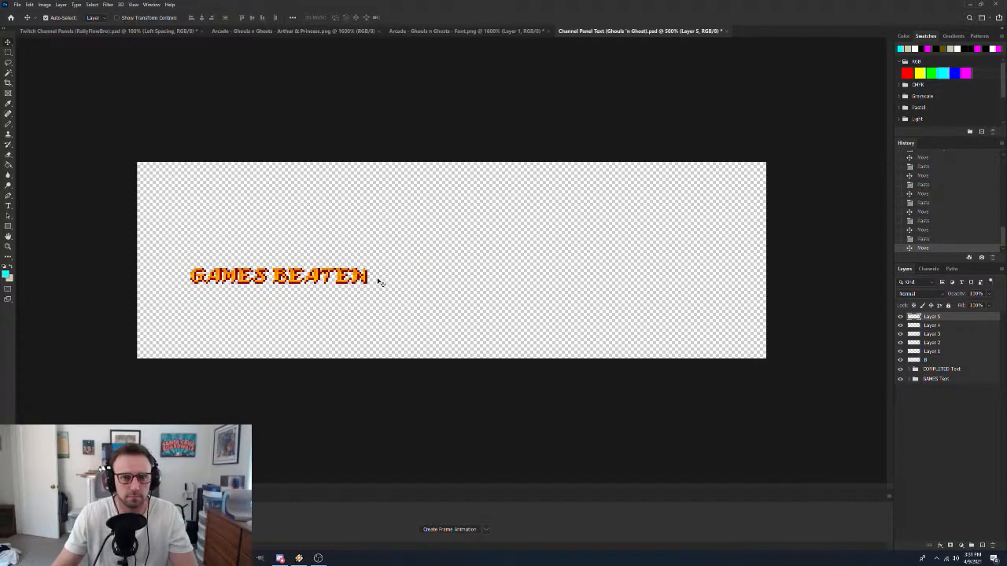
# Rename Layer 1 through Layer 5 as E, A, T, E and N to match their letters
pyautogui.doubleClick(930, 352)
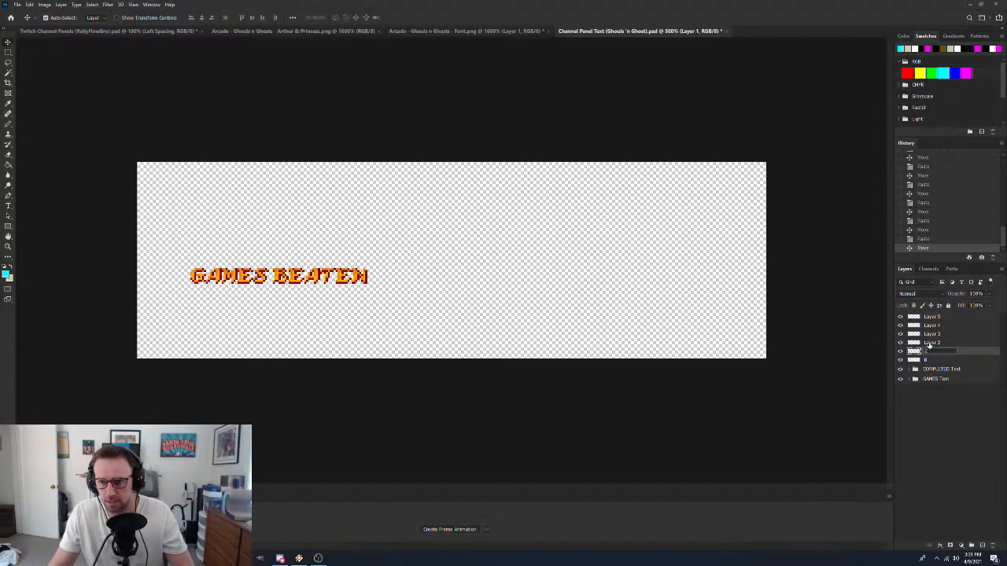
pyautogui.doubleClick(931, 343)
pyautogui.write('A')
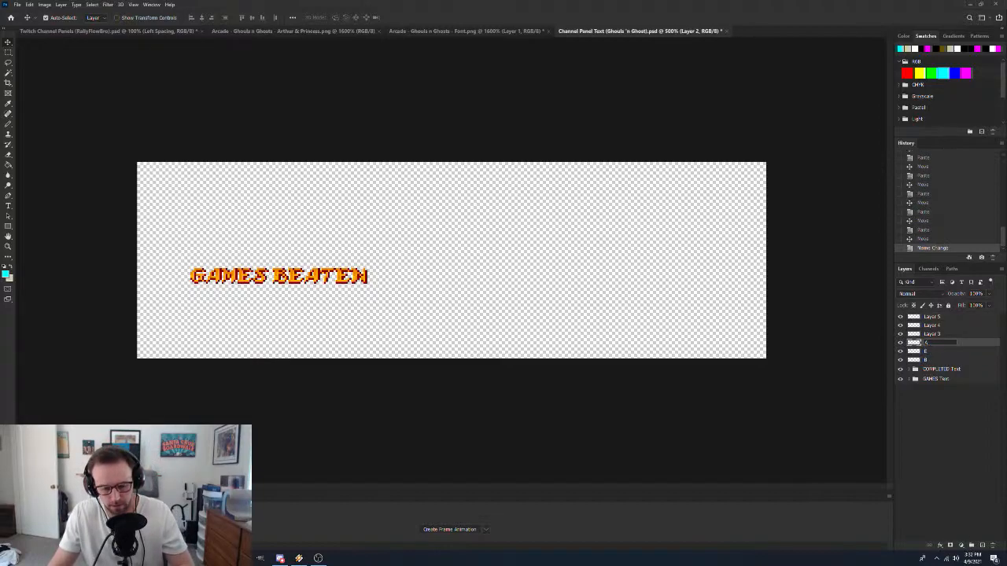
pyautogui.doubleClick(932, 333)
pyautogui.write('T')
pyautogui.doubleClick(931, 325)
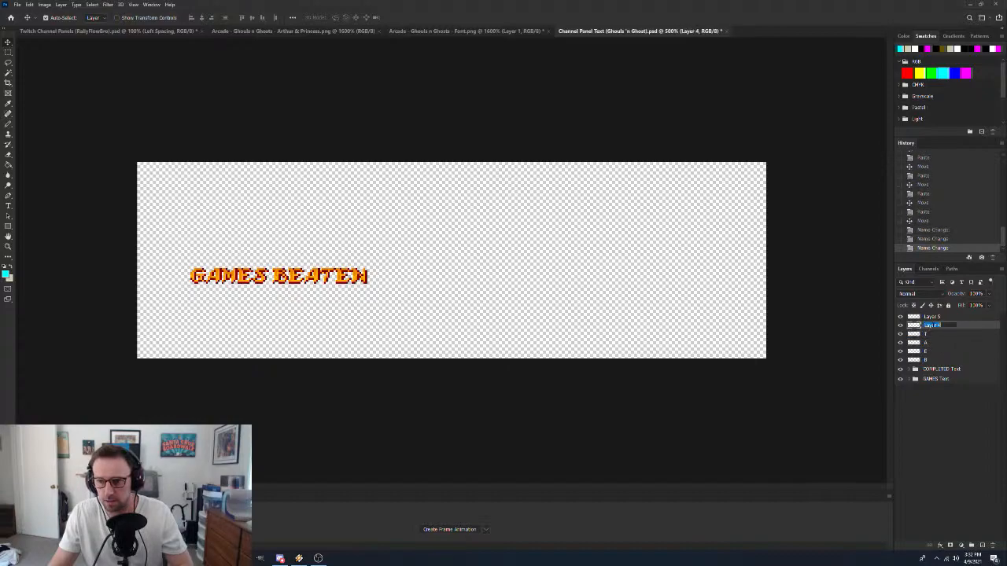
pyautogui.write('E')
pyautogui.doubleClick(932, 317)
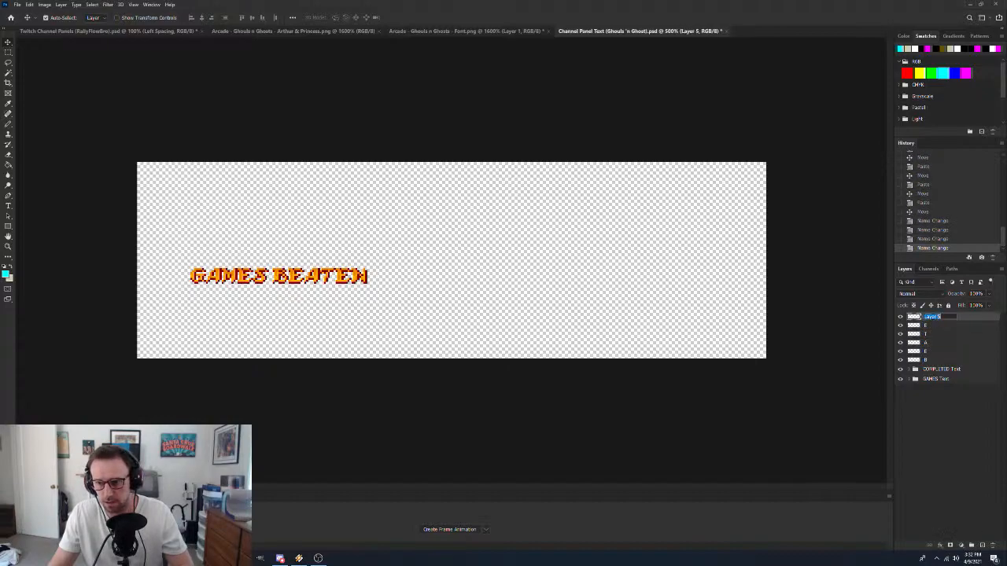
pyautogui.write('N')
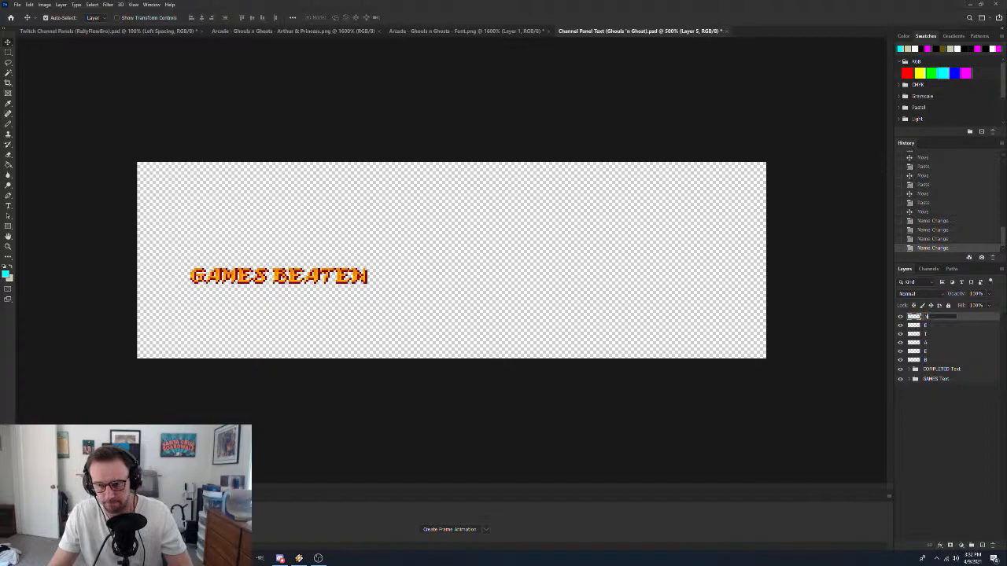
pyautogui.press('Return')
# Group the six letter layers from B to N and name the group BEATEN Text
pyautogui.keyDown('shift'); pyautogui.click(939, 360); pyautogui.keyUp('shift')
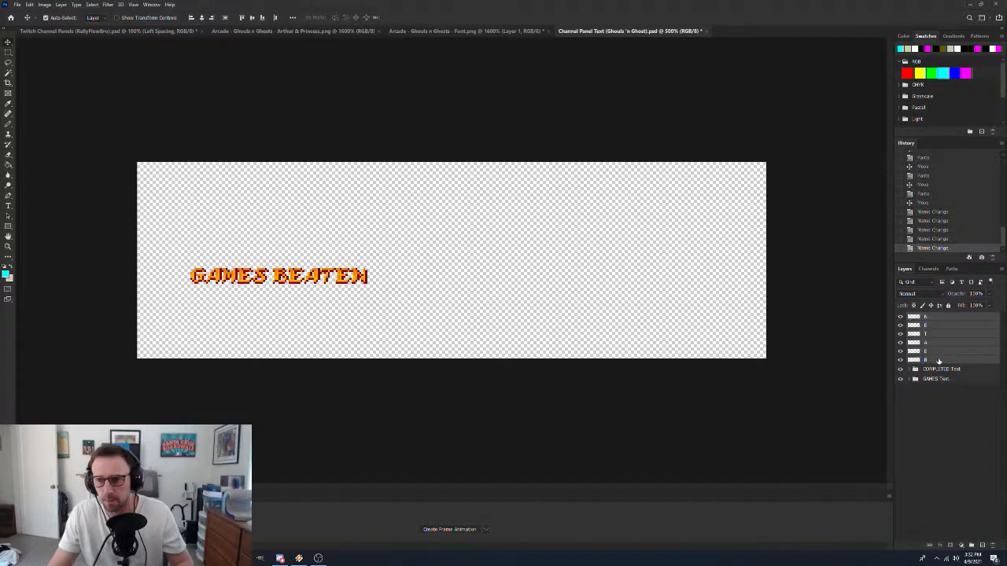
pyautogui.click(970, 545)
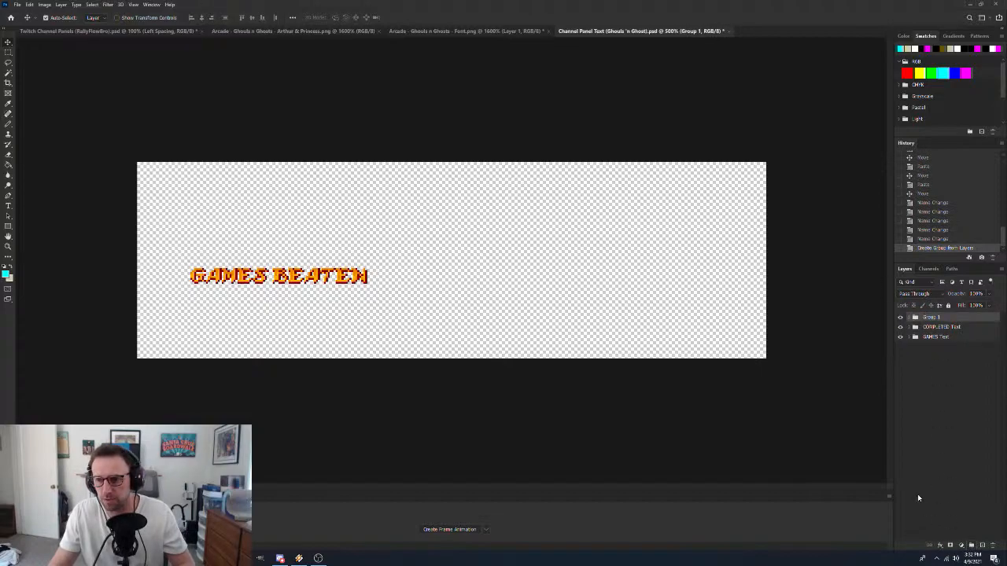
pyautogui.doubleClick(932, 317)
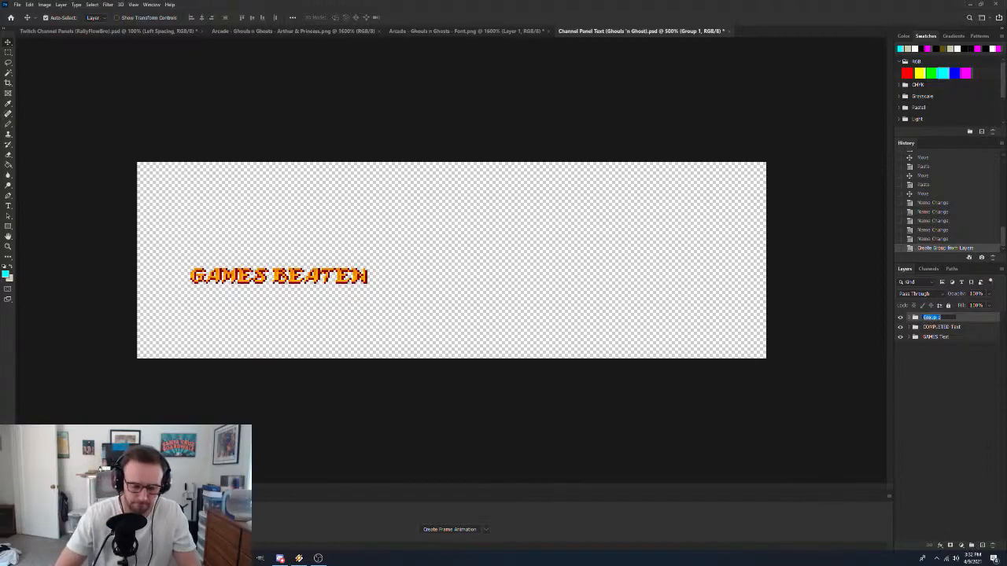
pyautogui.write('BEATEN Tex')
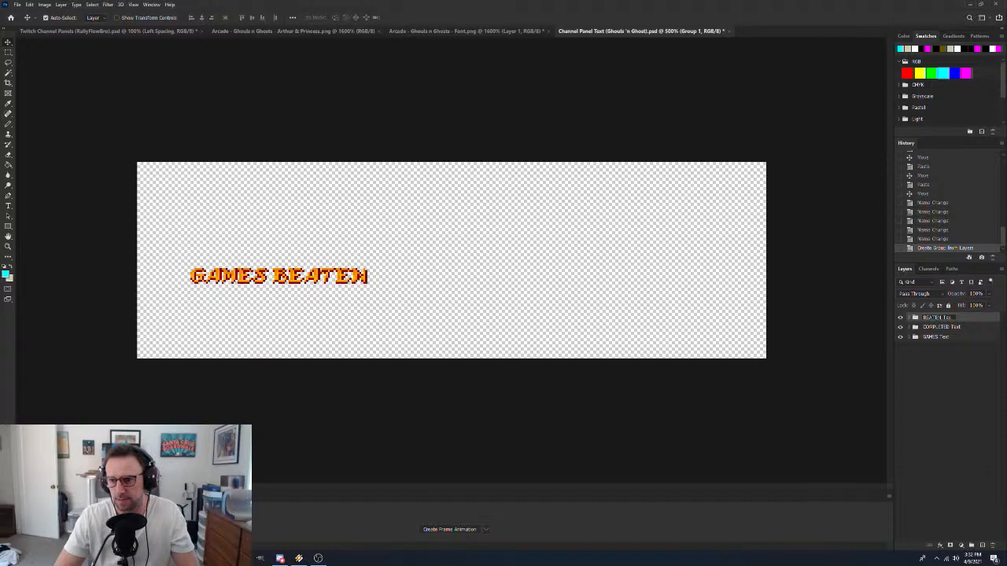
pyautogui.write('t')
pyautogui.press('Return')
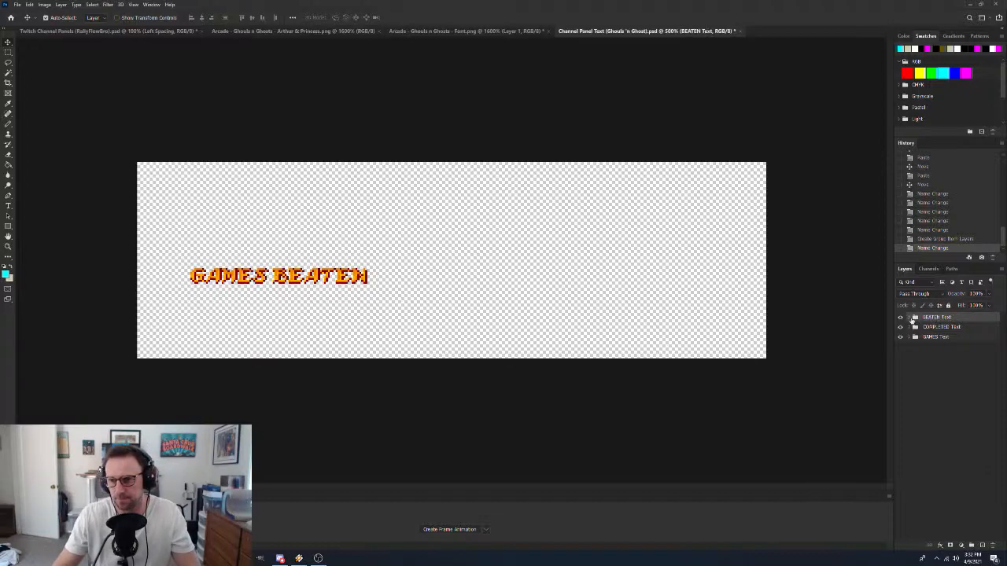
# Duplicate all six letter layers inside the BEATEN Text group
pyautogui.click(909, 317)
pyautogui.click(946, 369)
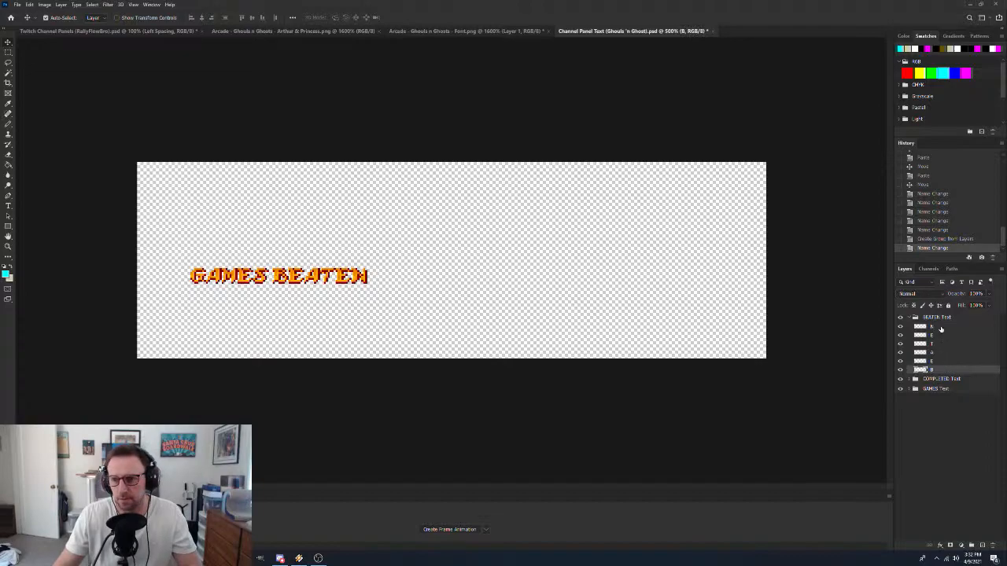
pyautogui.keyDown('shift'); pyautogui.click(941, 330); pyautogui.keyUp('shift')
pyautogui.rightClick(940, 330)
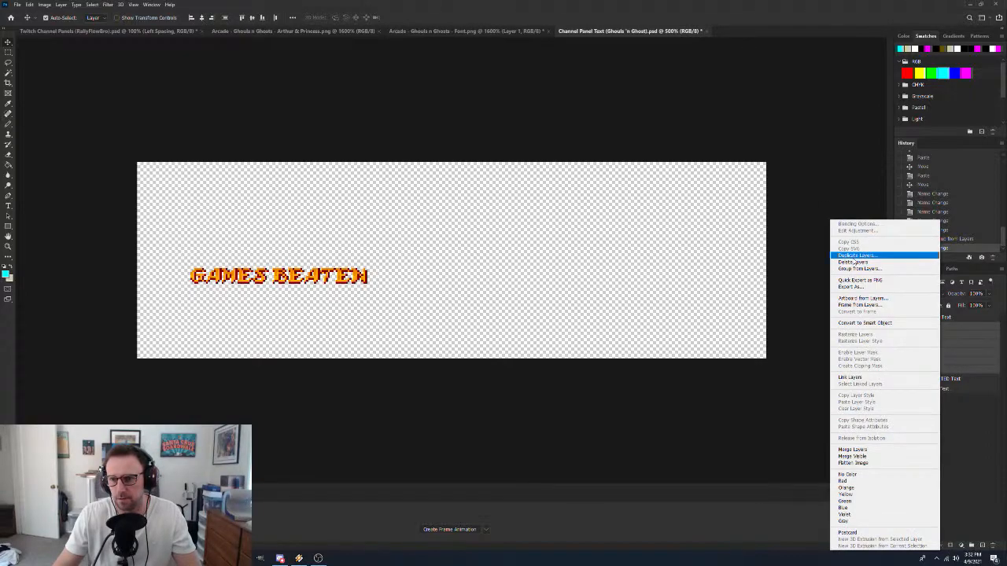
pyautogui.click(856, 255)
pyautogui.press('Return')
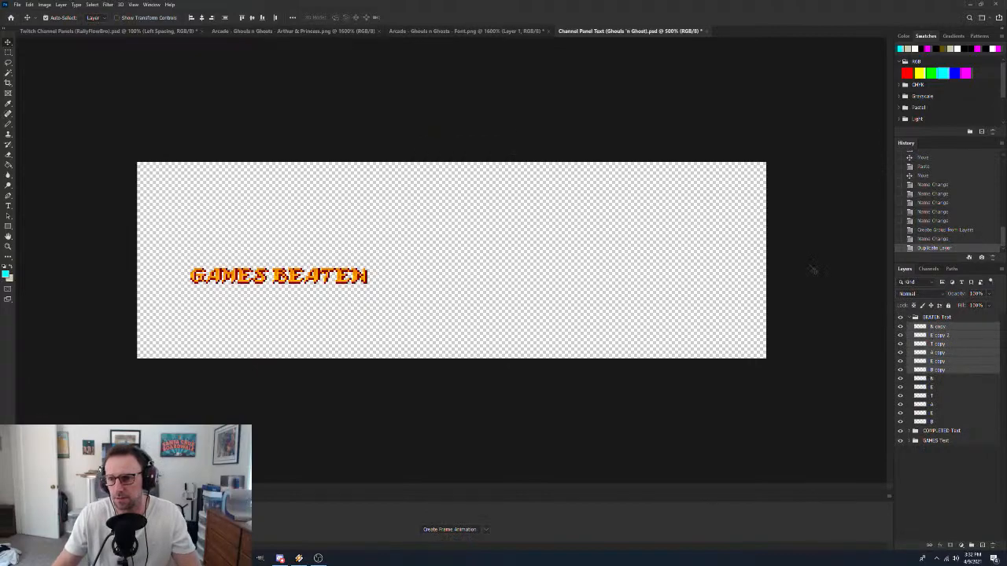
# Merge the duplicated letter layers in the BEATEN Text group and rename the merged layer BEATEN
pyautogui.rightClick(955, 361)
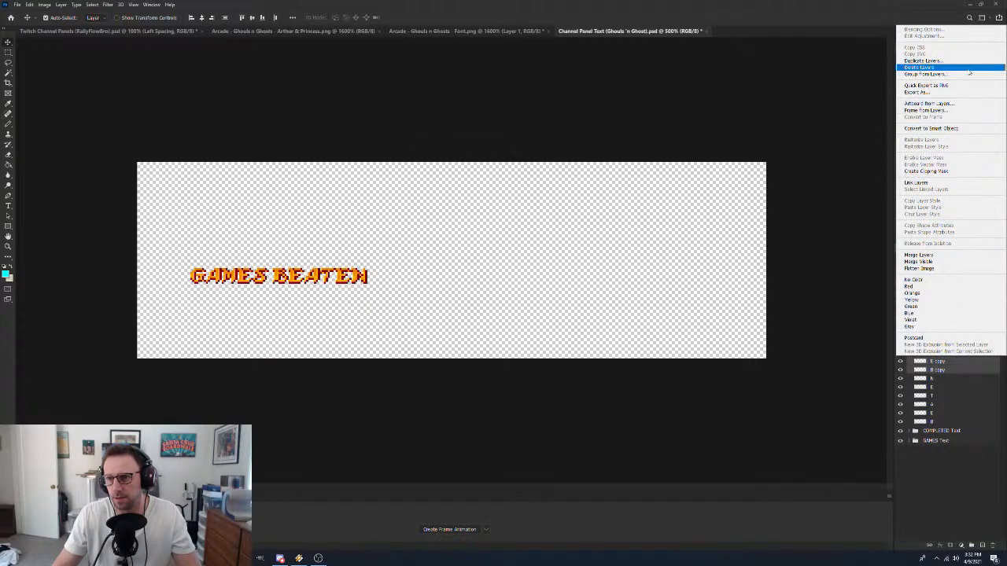
pyautogui.click(918, 255)
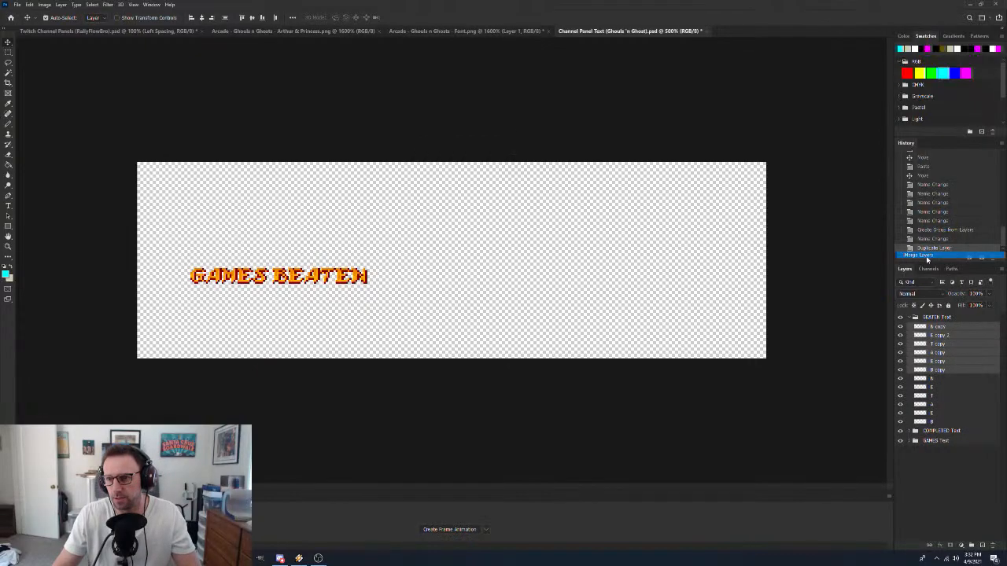
pyautogui.doubleClick(937, 326)
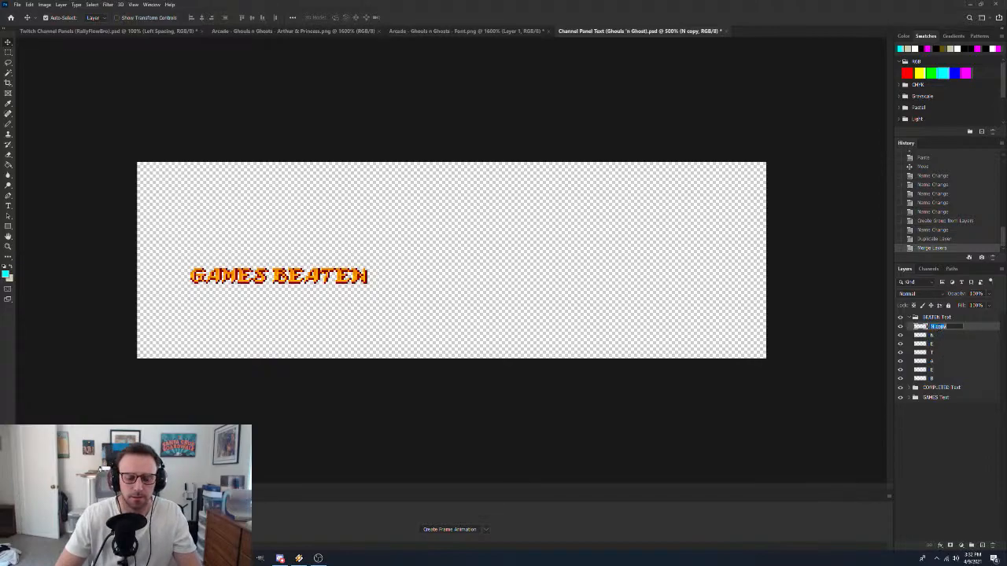
pyautogui.write('BEATEN')
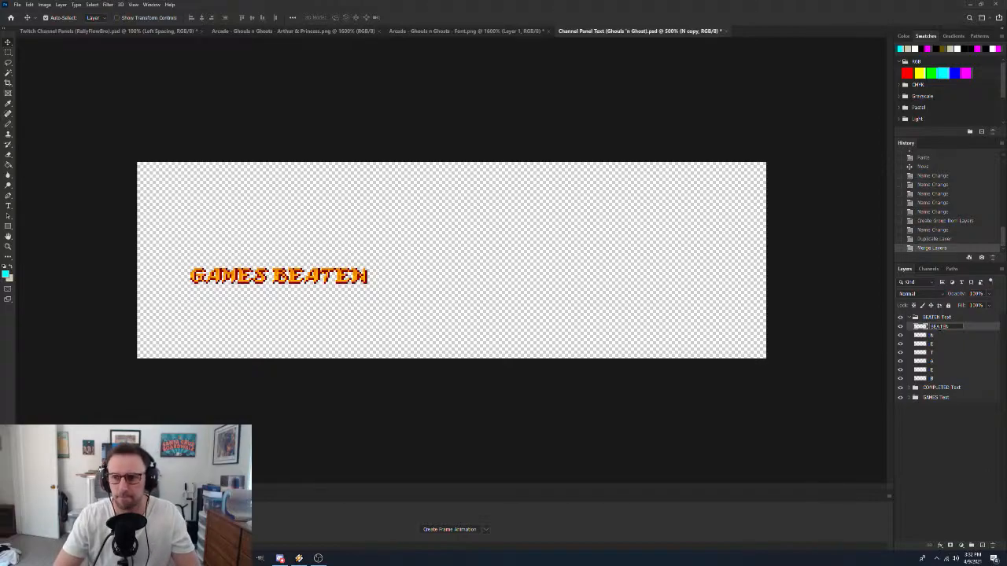
pyautogui.press('Return')
# Hide the six separate letter layers beneath the merged BEATEN layer
pyautogui.click(899, 336)
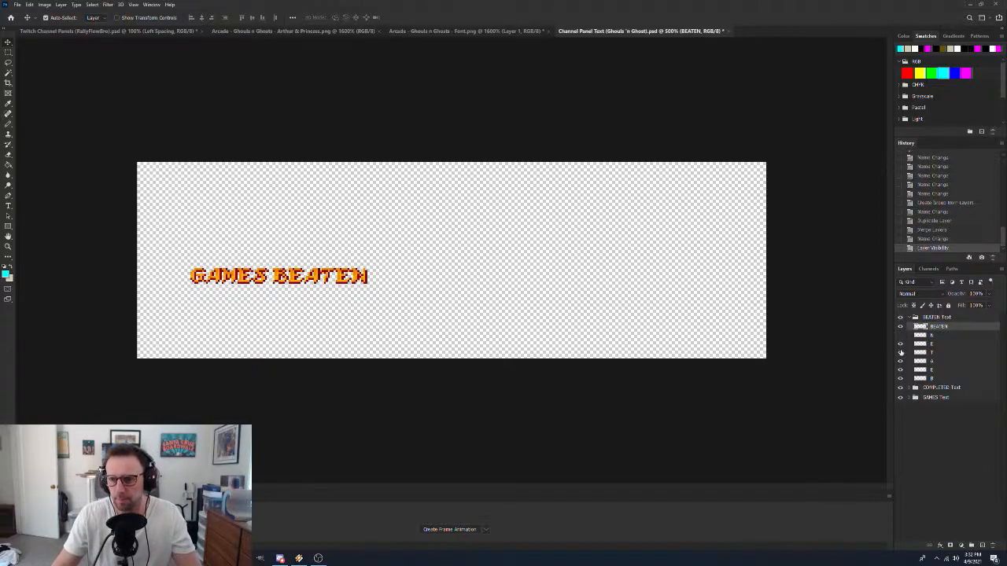
pyautogui.click(900, 352)
pyautogui.click(901, 361)
pyautogui.click(901, 370)
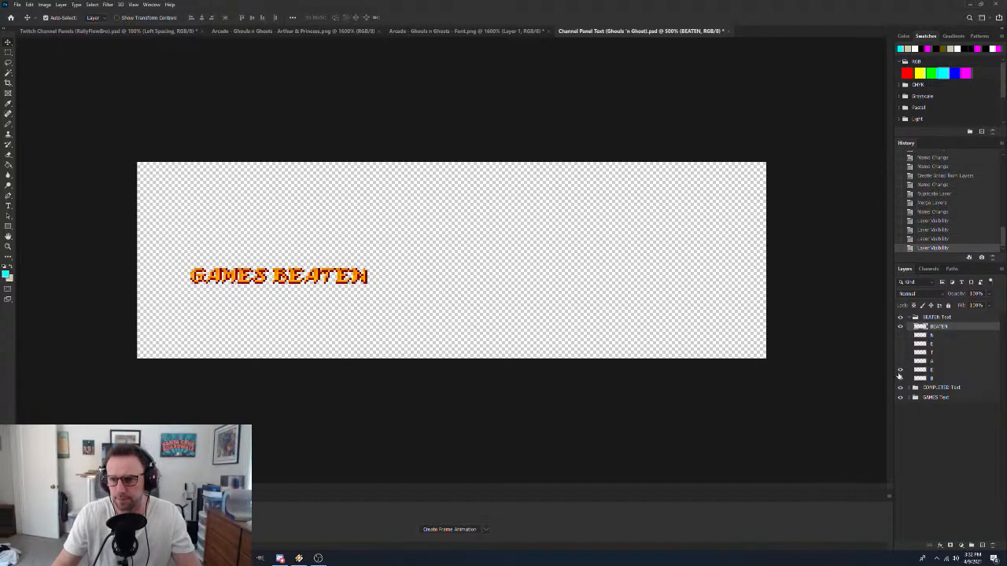
pyautogui.click(901, 378)
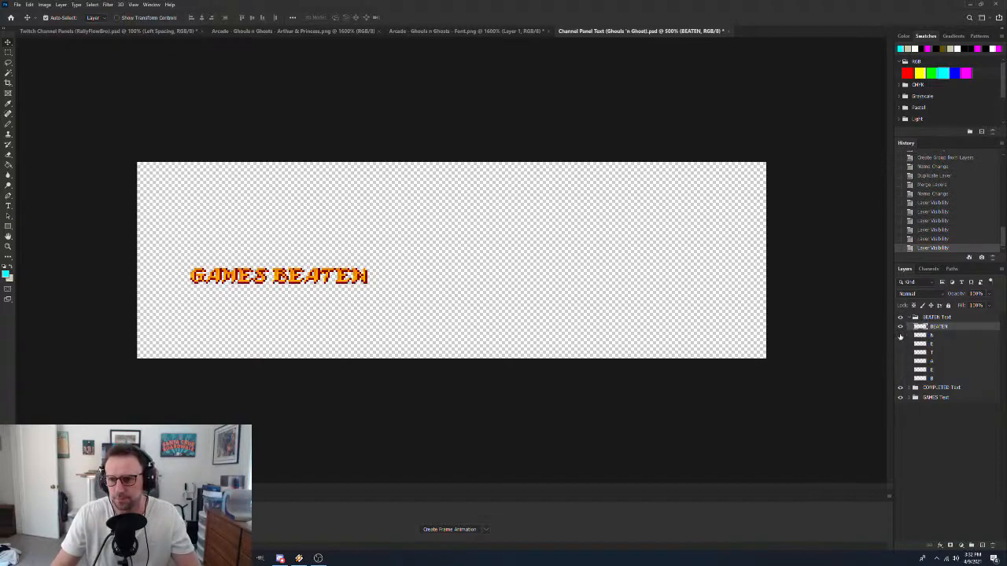
# Make the six separate BEATEN letter layers visible in place of the merged layer and move them together to the canvas's lower-left corner
pyautogui.click(948, 336)
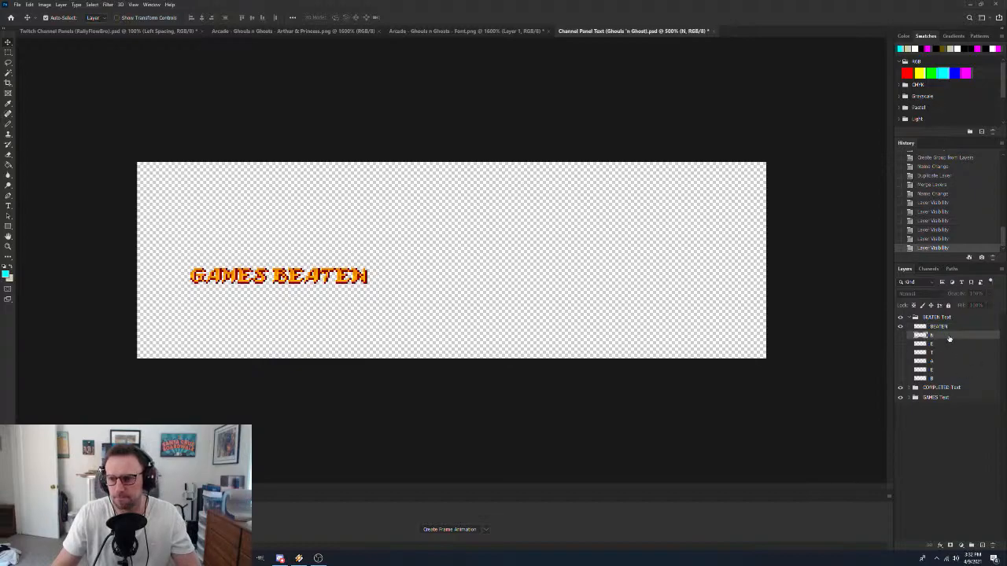
pyautogui.keyDown('shift'); pyautogui.click(945, 379); pyautogui.keyUp('shift')
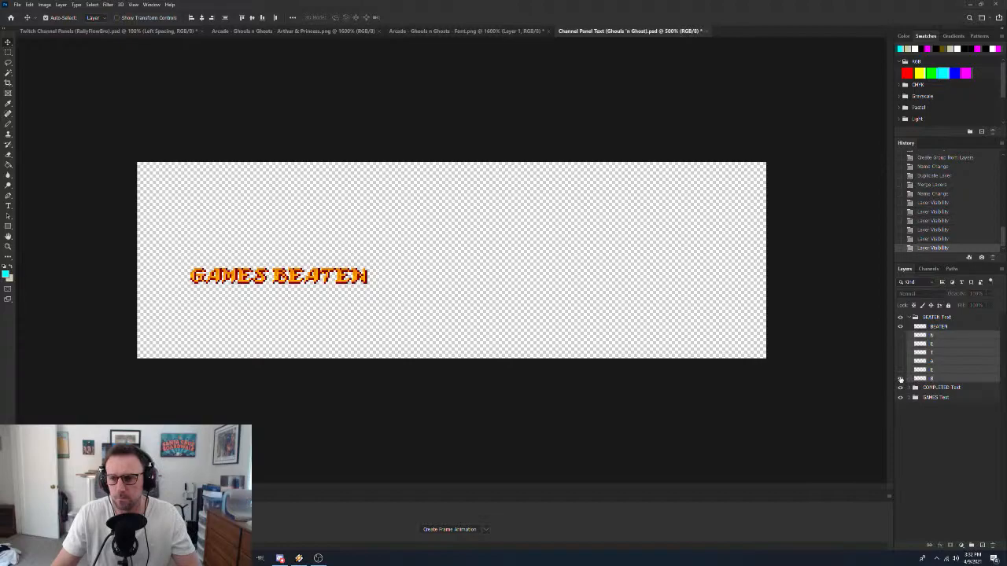
pyautogui.moveTo(900, 379); pyautogui.dragTo(901, 337)
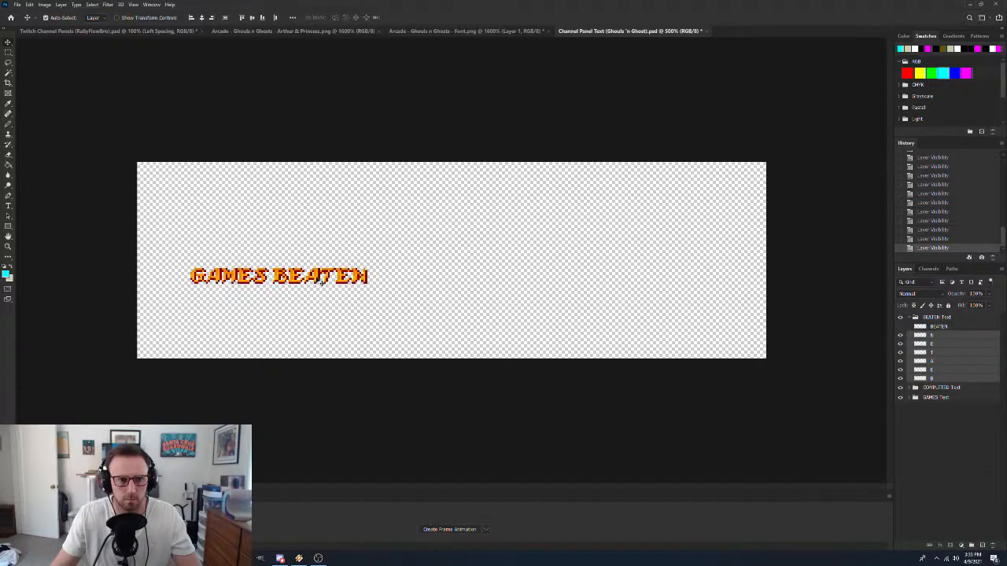
pyautogui.moveTo(320, 281); pyautogui.dragTo(184, 355)
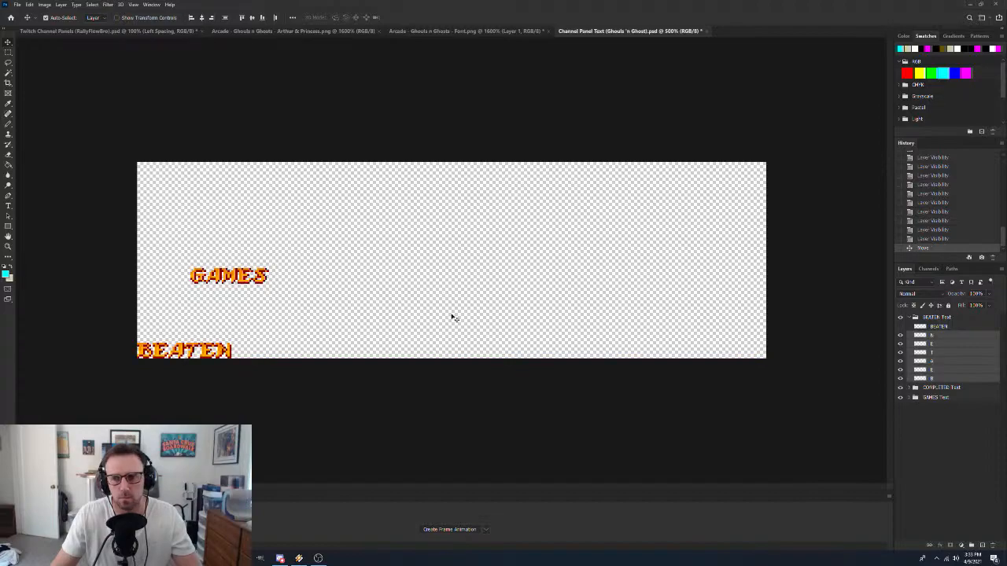
# Switch visibility from the six letter layers back to the merged BEATEN layer and save the document
pyautogui.click(901, 335)
pyautogui.click(901, 344)
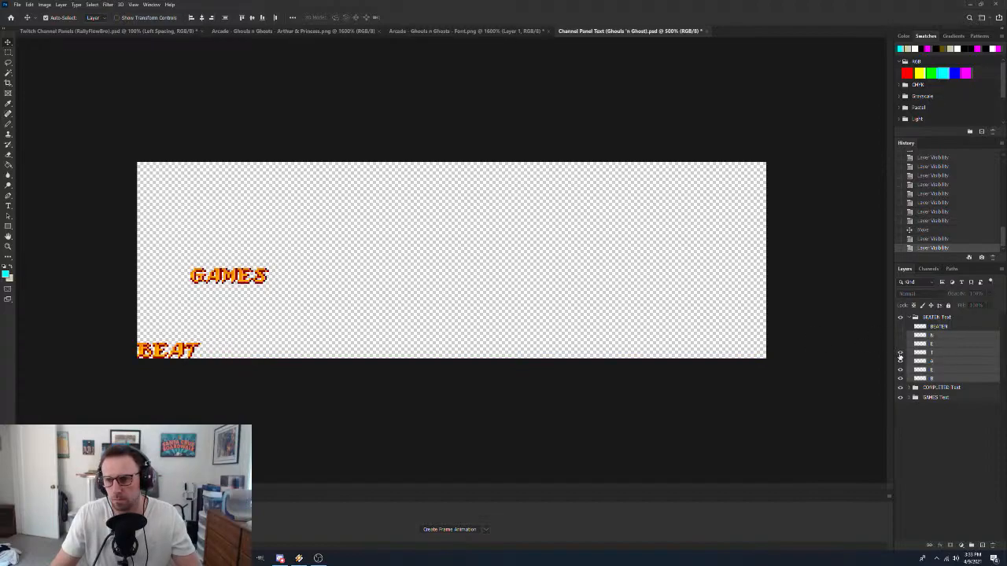
pyautogui.click(901, 352)
pyautogui.click(901, 361)
pyautogui.click(901, 370)
pyautogui.click(901, 378)
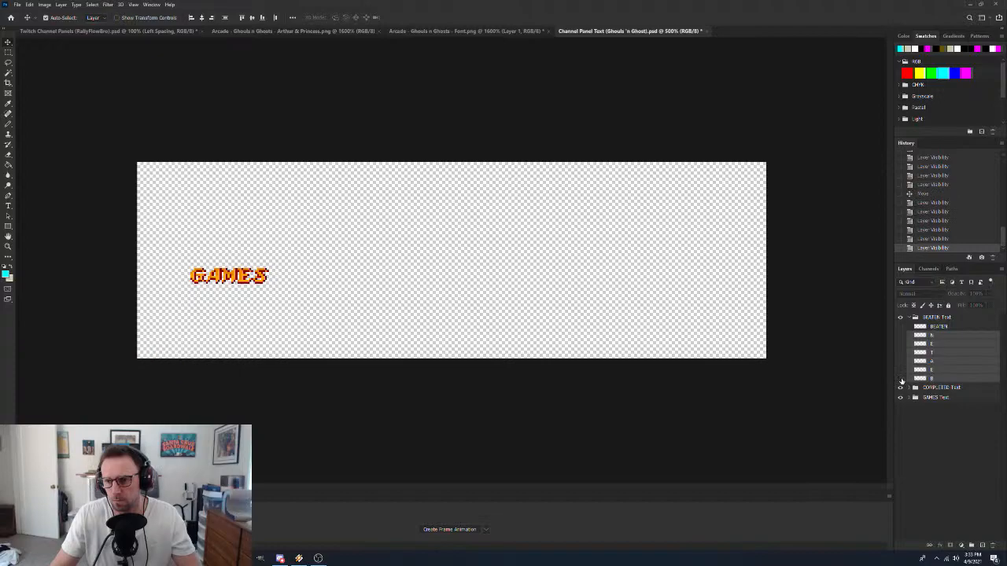
pyautogui.click(901, 327)
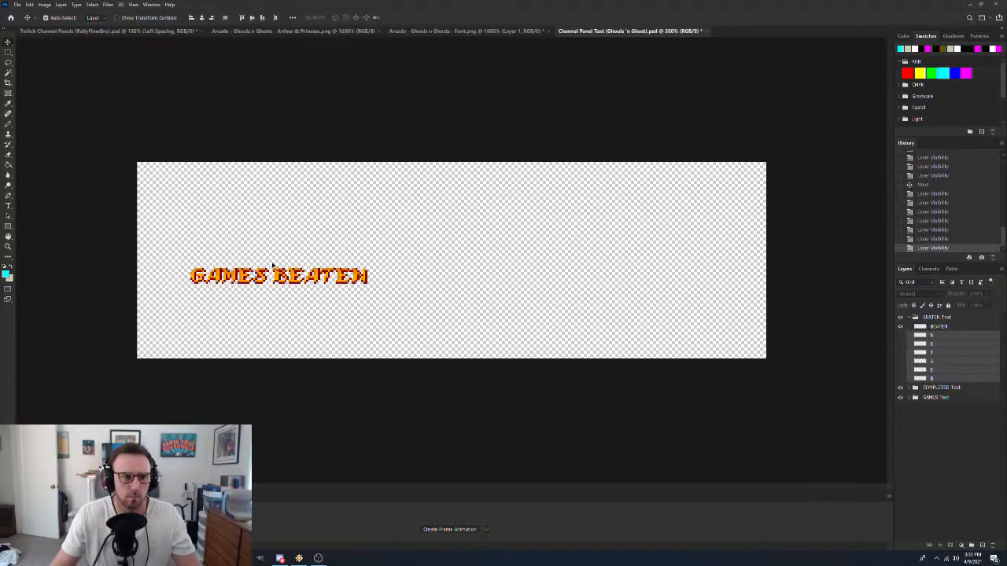
pyautogui.hotkey('ctrl', 's')
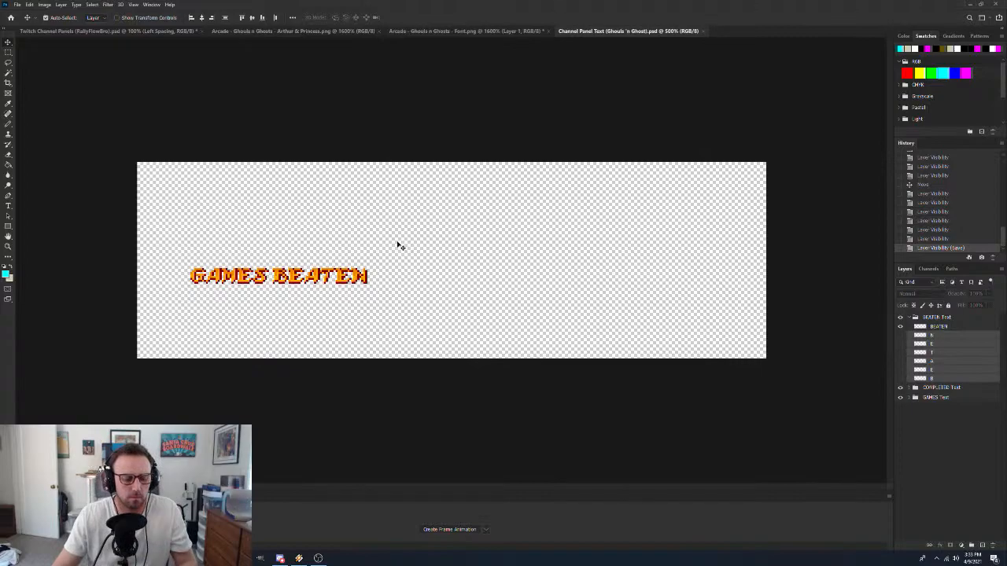
# Resize the text document's image to 300 percent using Nearest Neighbor resampling
pyautogui.press('z')
pyautogui.hotkey('ctrl', '-')
pyautogui.hotkey('ctrl', '-')
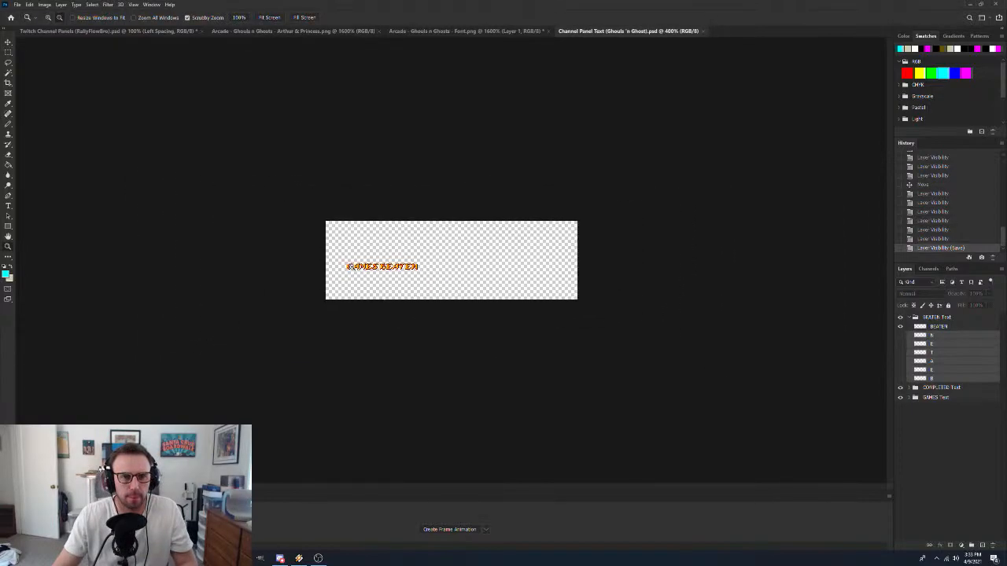
pyautogui.keyDown('alt'); pyautogui.click(352, 267); pyautogui.keyUp('alt')
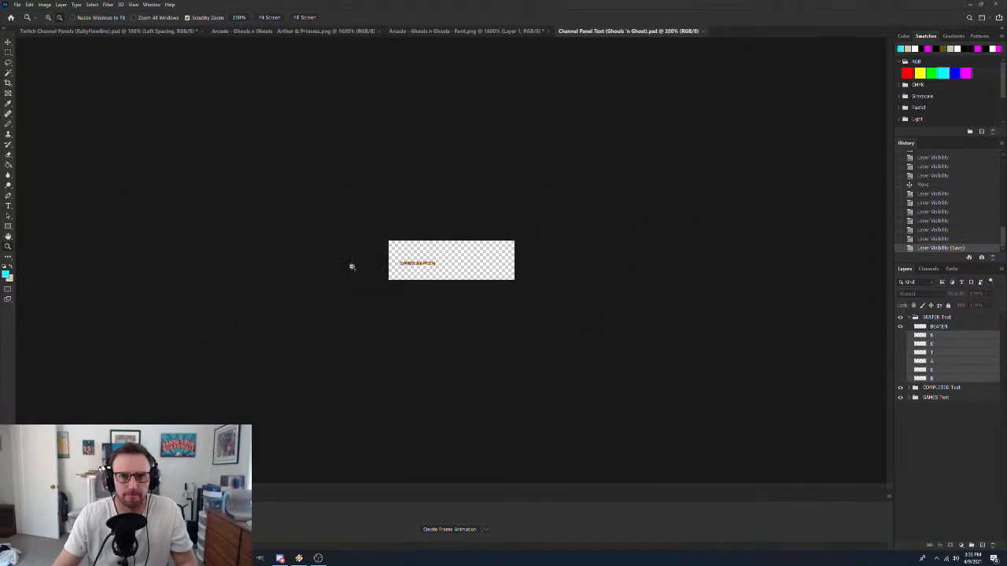
pyautogui.click(412, 267)
pyautogui.click(412, 267)
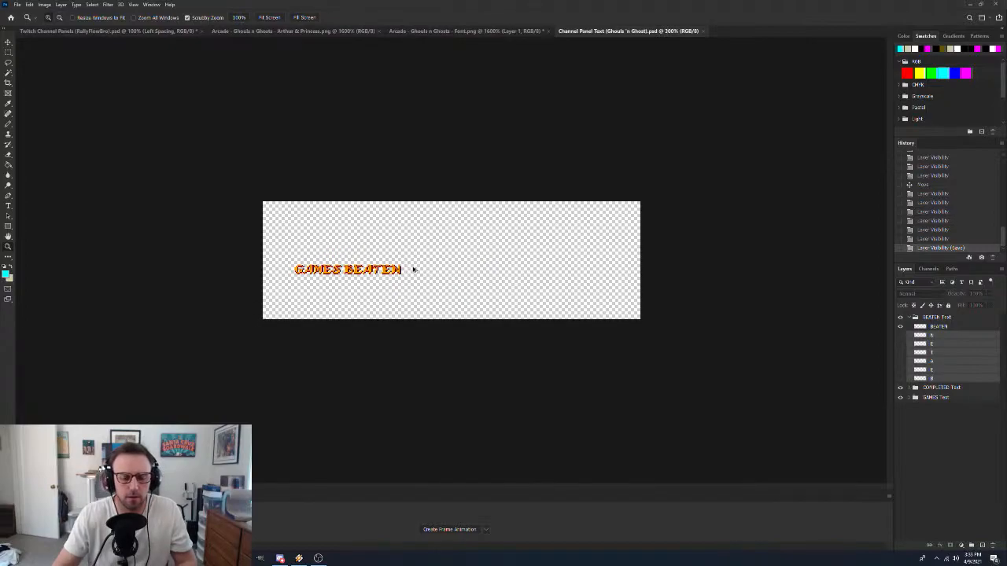
pyautogui.hotkey('ctrl', 'alt', 'i')
pyautogui.write('300')
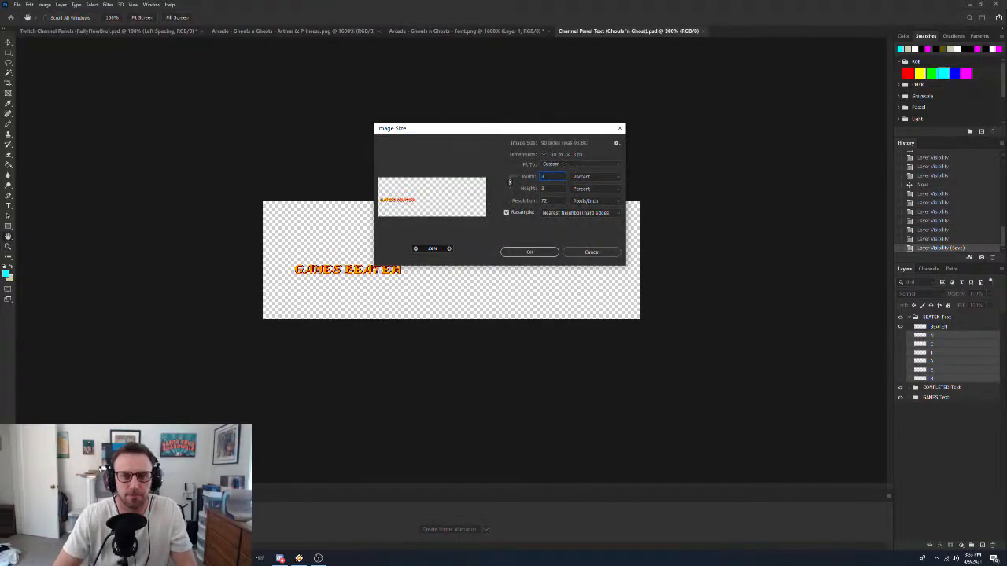
pyautogui.click(546, 252)
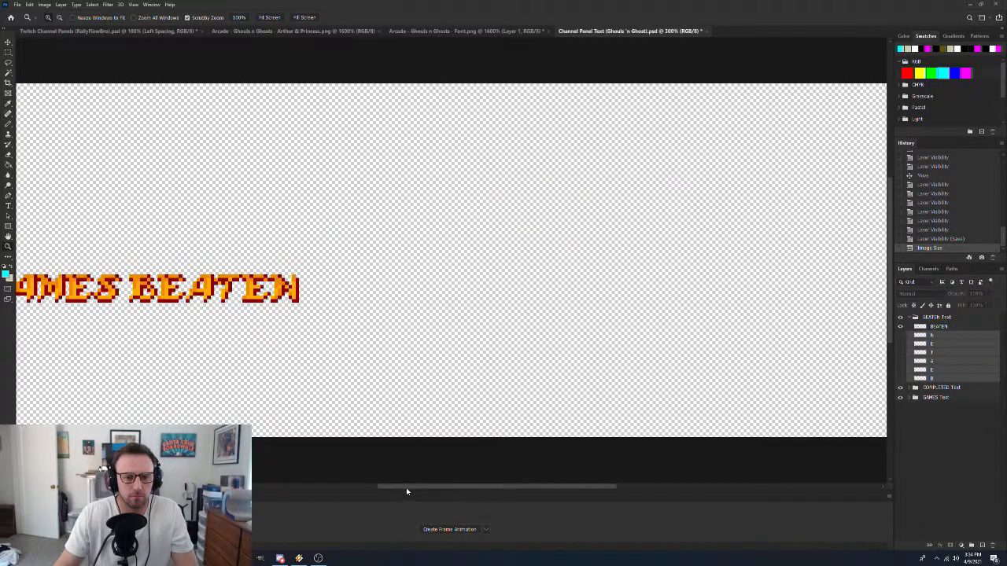
# Copy the merged BEATEN layer into the Twitch Channel Panels document, above Arthur (Victory Pose) in Games Completed, and position it in the frame's lower half
pyautogui.moveTo(406, 488); pyautogui.dragTo(344, 486)
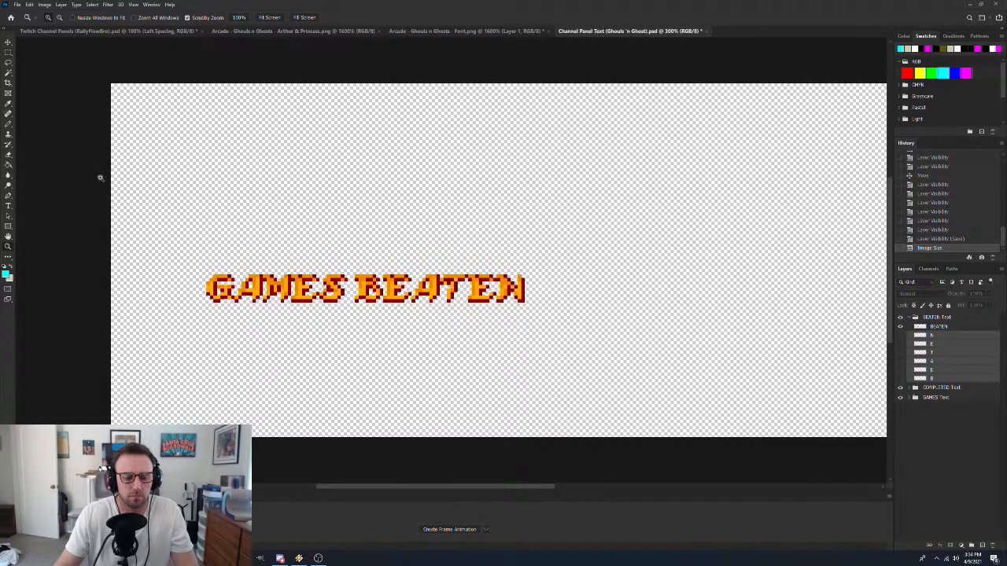
pyautogui.press('v')
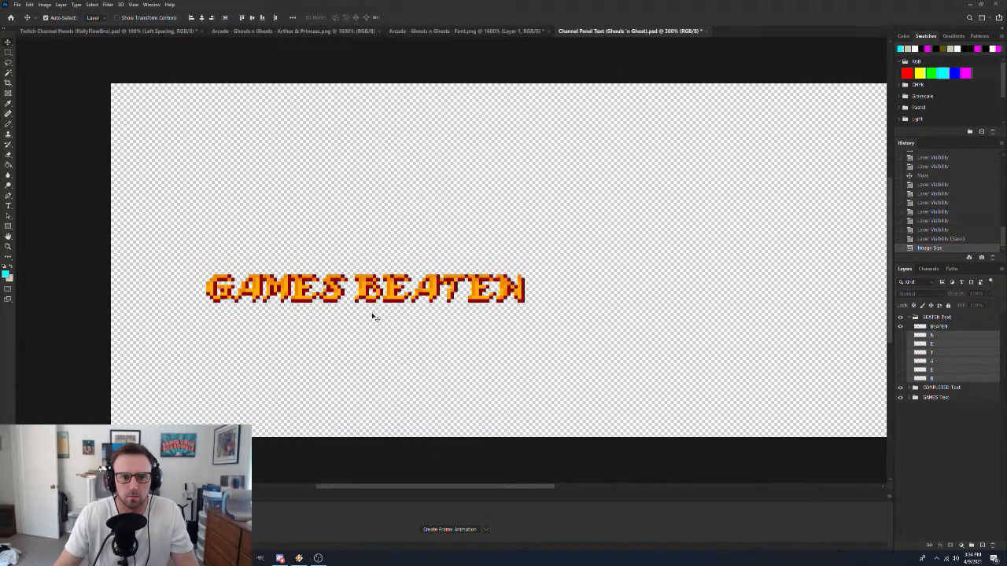
pyautogui.moveTo(370, 289); pyautogui.dragTo(469, 265)
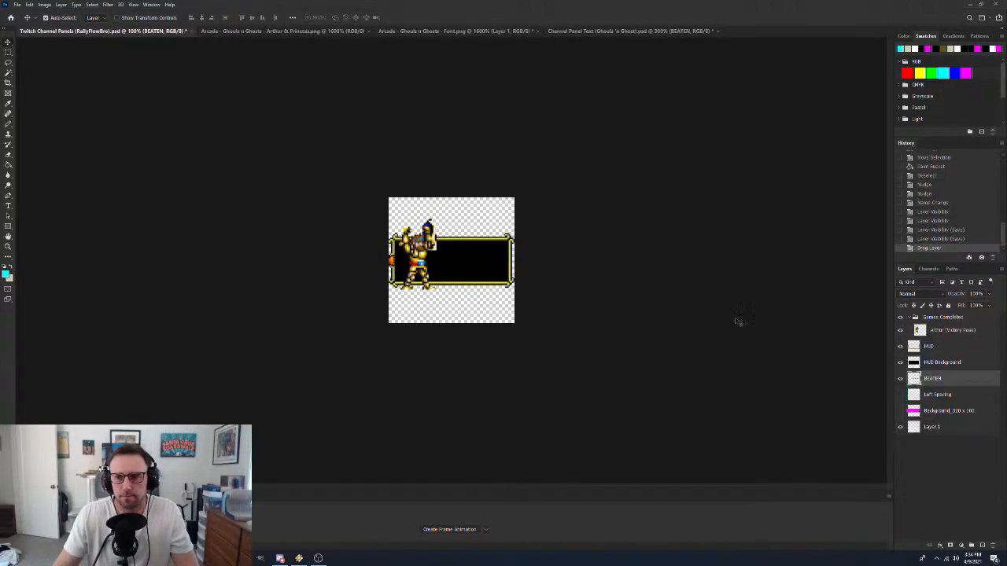
pyautogui.moveTo(961, 381); pyautogui.dragTo(953, 326)
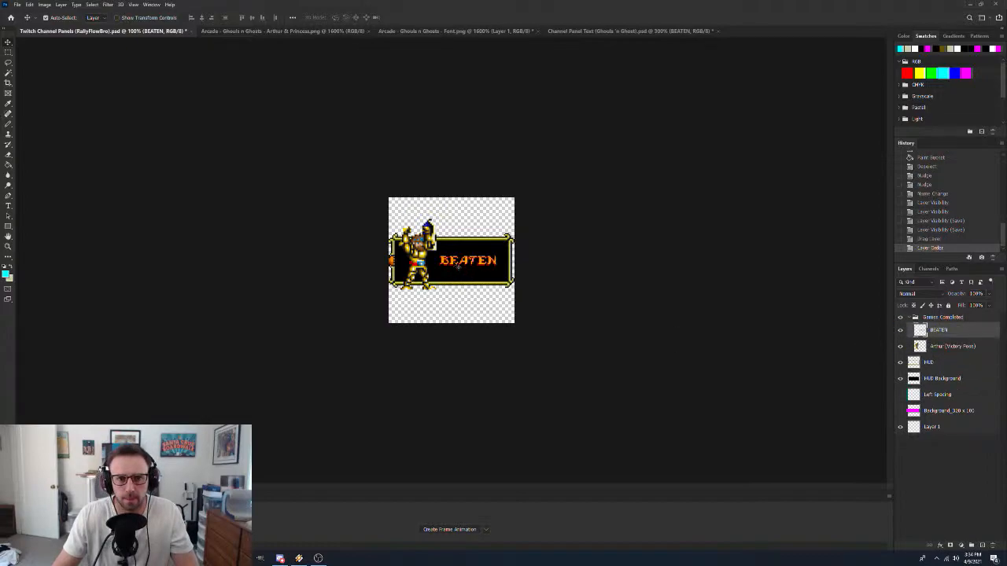
pyautogui.moveTo(458, 266); pyautogui.dragTo(458, 276)
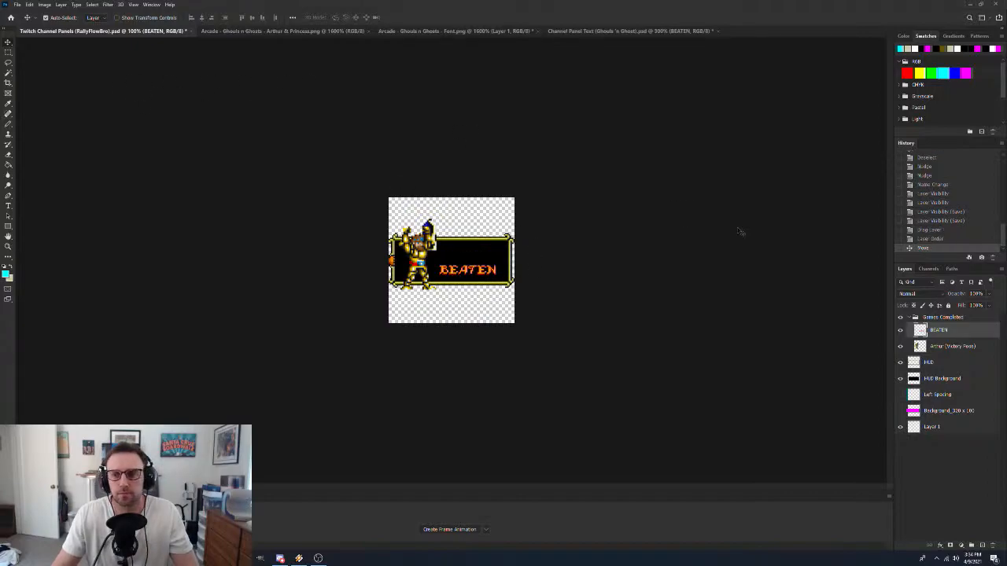
# Hide the HUD Background layer and copy the GAMES text from the Channel Panel Text document into the panel, directly above the word BEATEN
pyautogui.click(900, 378)
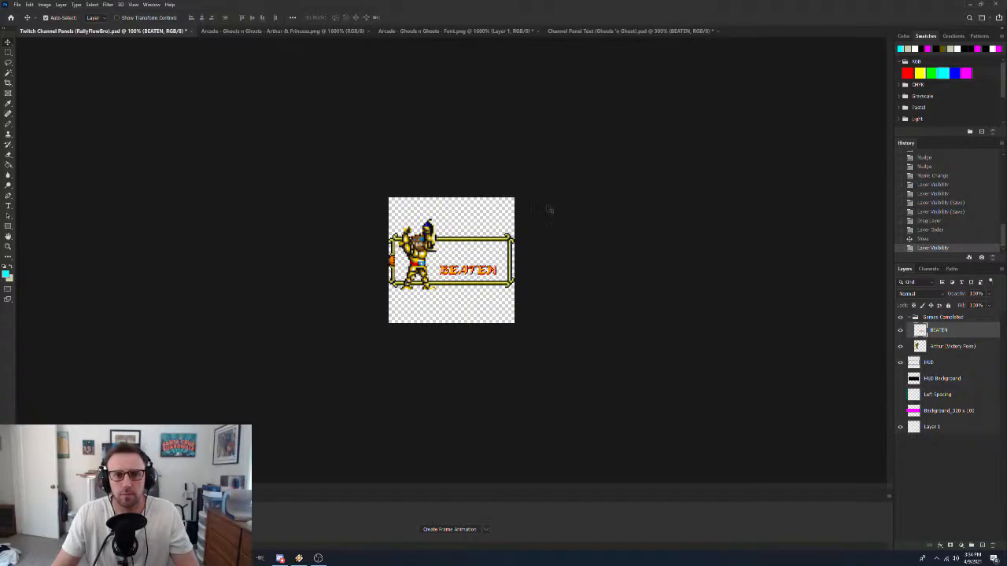
pyautogui.click(599, 32)
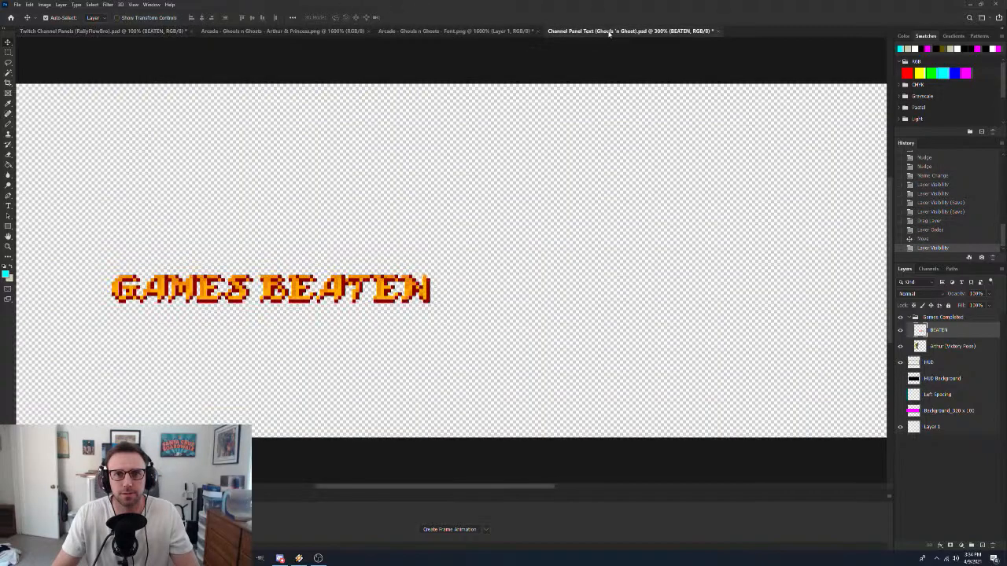
pyautogui.moveTo(211, 291); pyautogui.dragTo(472, 265)
# Nudge the GAMES text upward by a few pixels to widen the gap between it and BEATEN
pyautogui.press('z')
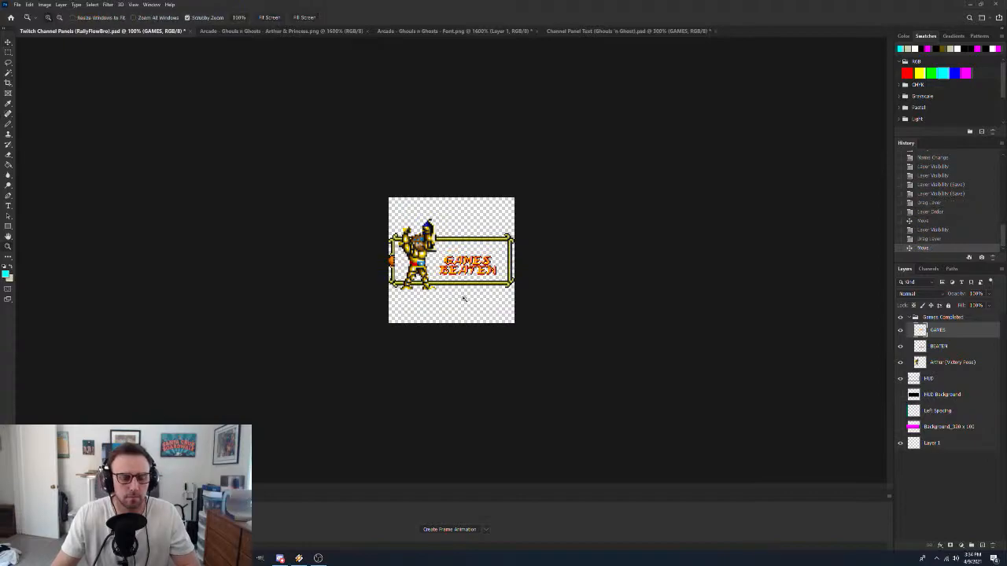
pyautogui.click(468, 277)
pyautogui.click(468, 277)
pyautogui.click(468, 276)
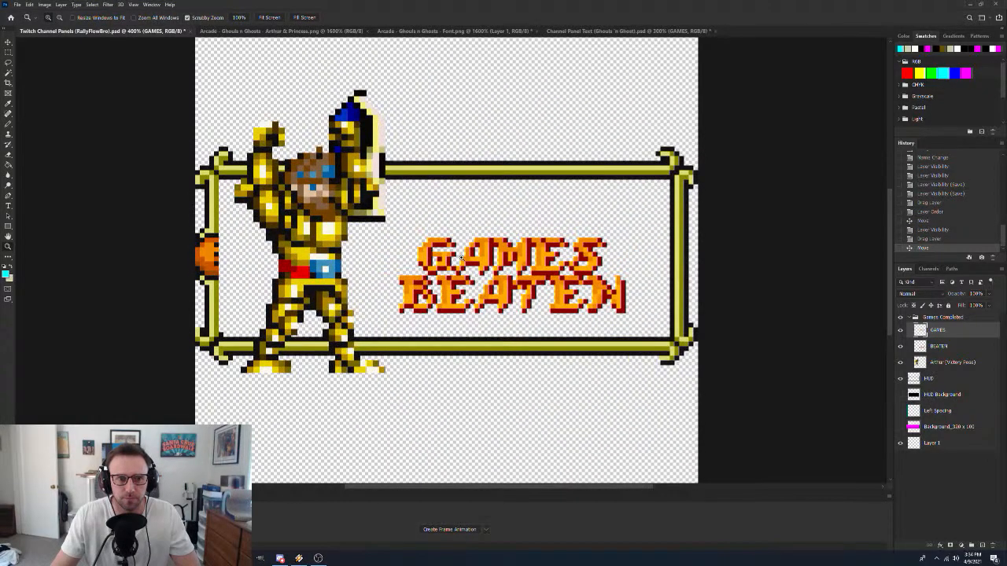
pyautogui.click(464, 257)
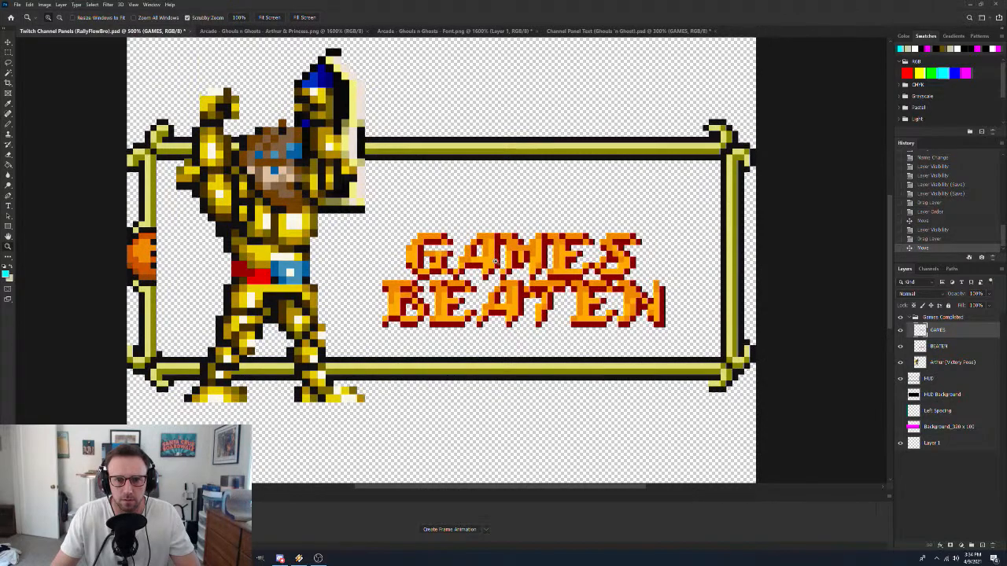
pyautogui.press('v')
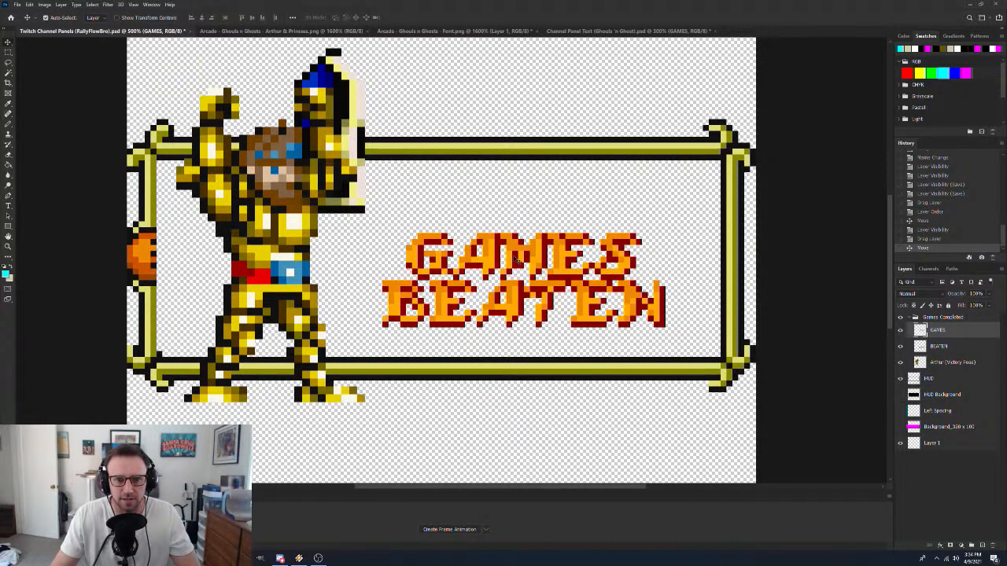
pyautogui.press('Up')
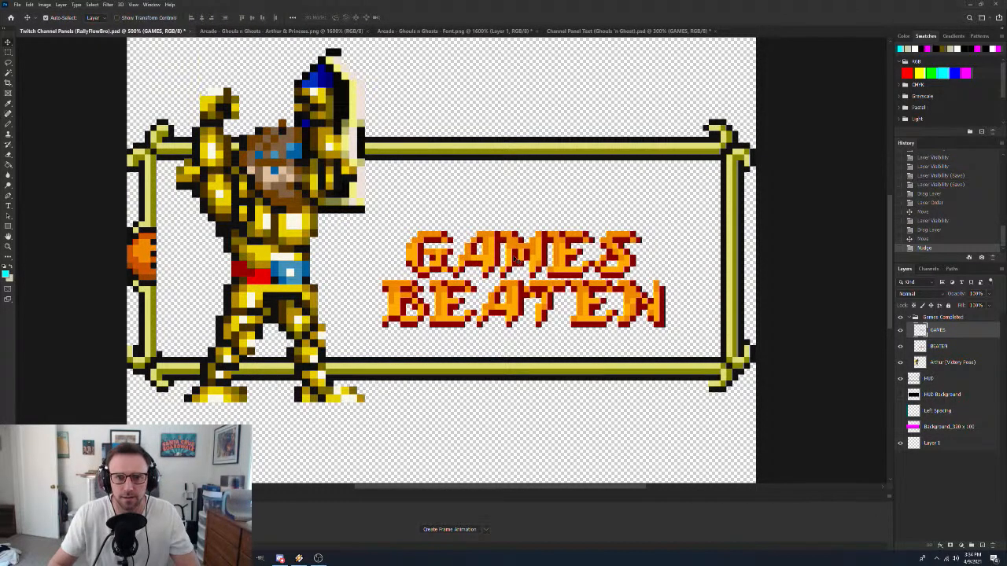
pyautogui.press('Up')
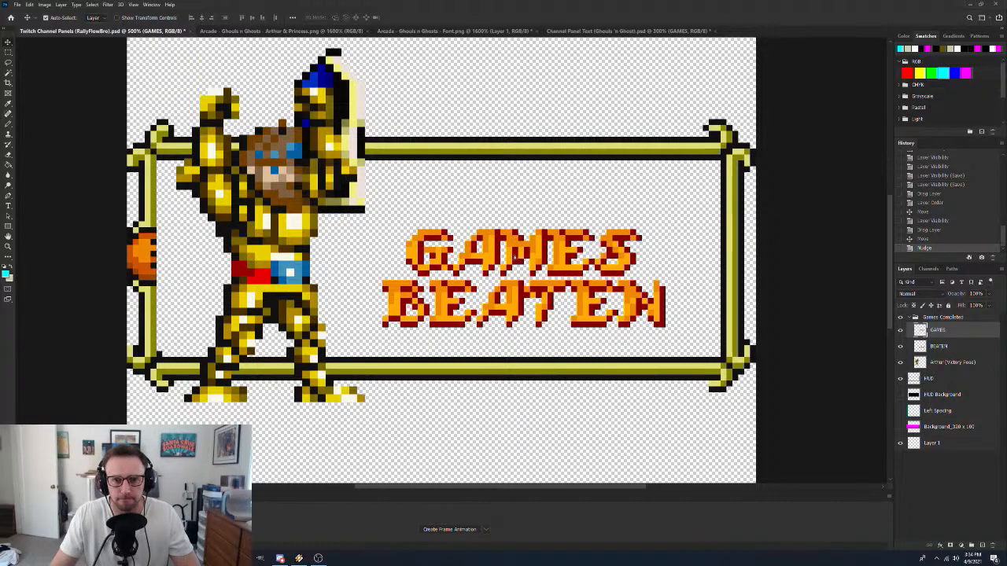
pyautogui.moveTo(515, 257); pyautogui.dragTo(520, 257)
pyautogui.moveTo(515, 256); pyautogui.dragTo(515, 260)
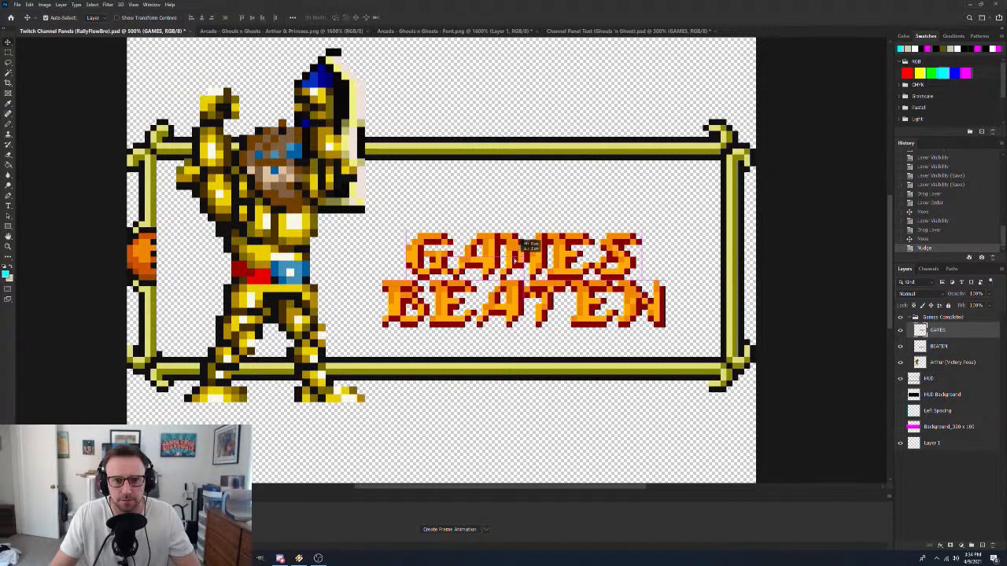
pyautogui.press('Up')
pyautogui.press('Up')
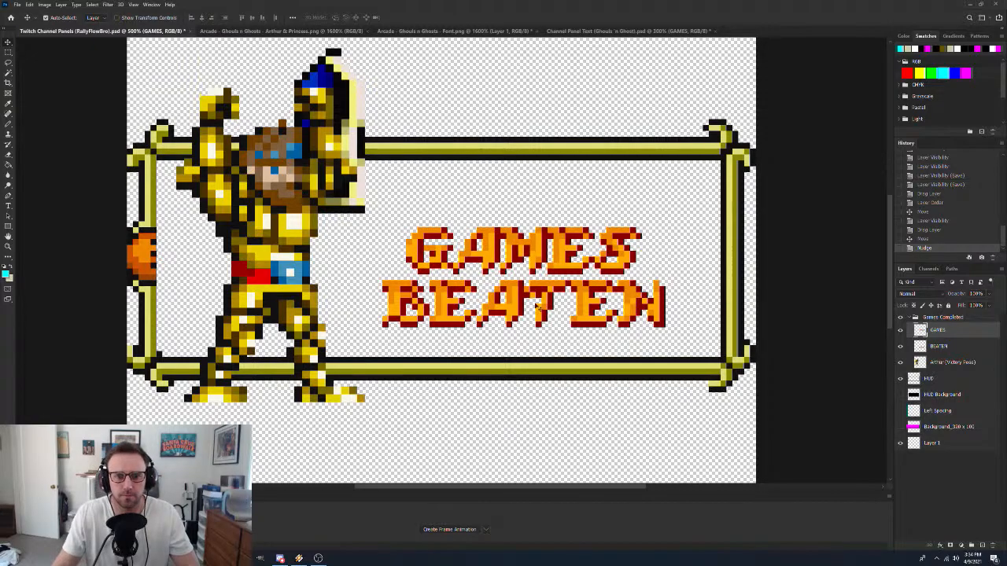
# Select the GAMES and BEATEN layers and marquee-select the frame's interior between Arthur's right-hand edge and the right border
pyautogui.keyDown('shift'); pyautogui.click(965, 347); pyautogui.keyUp('shift')
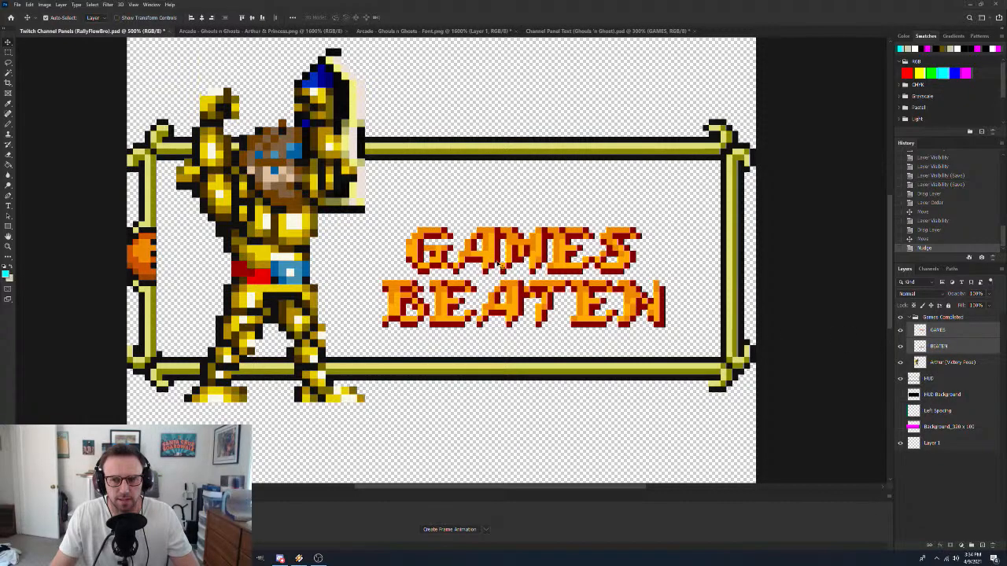
pyautogui.press('m')
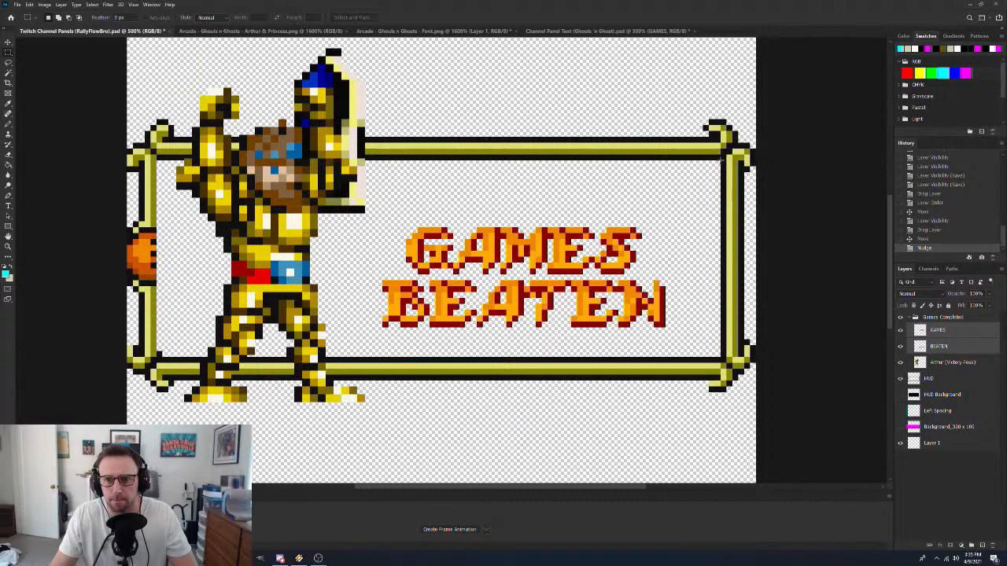
pyautogui.moveTo(720, 160); pyautogui.dragTo(366, 359)
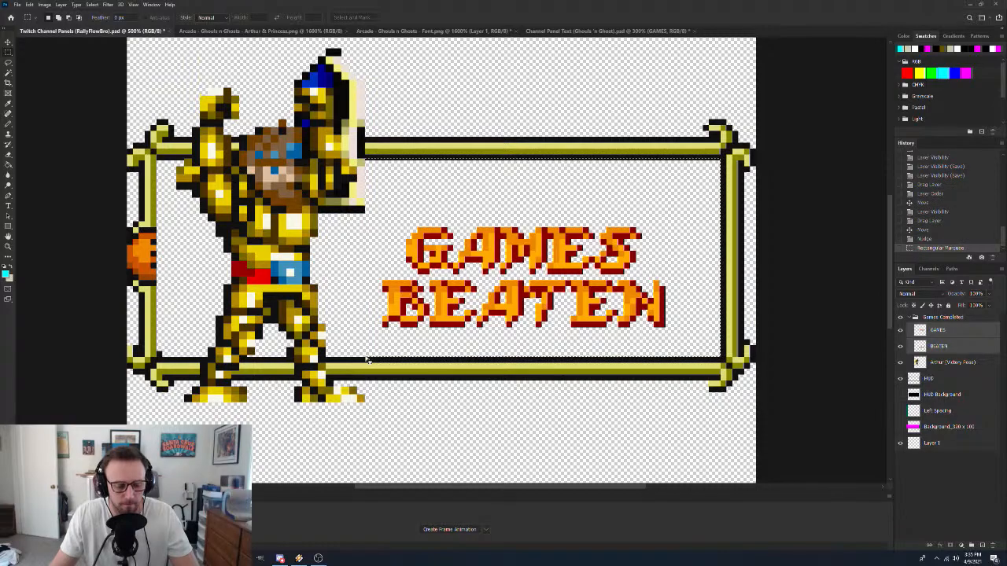
pyautogui.hotkey('ctrl', 'd')
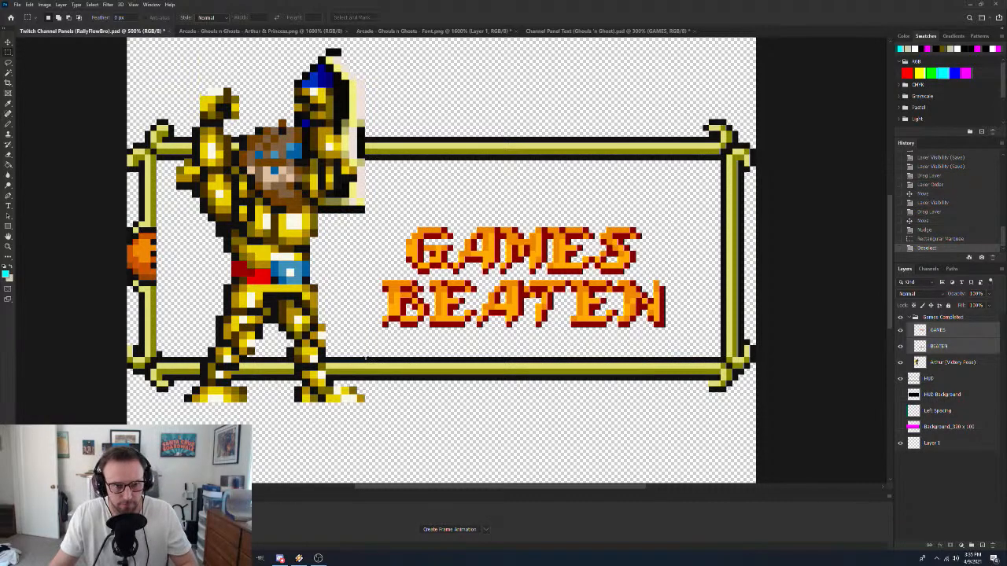
pyautogui.moveTo(365, 359); pyautogui.dragTo(553, 173)
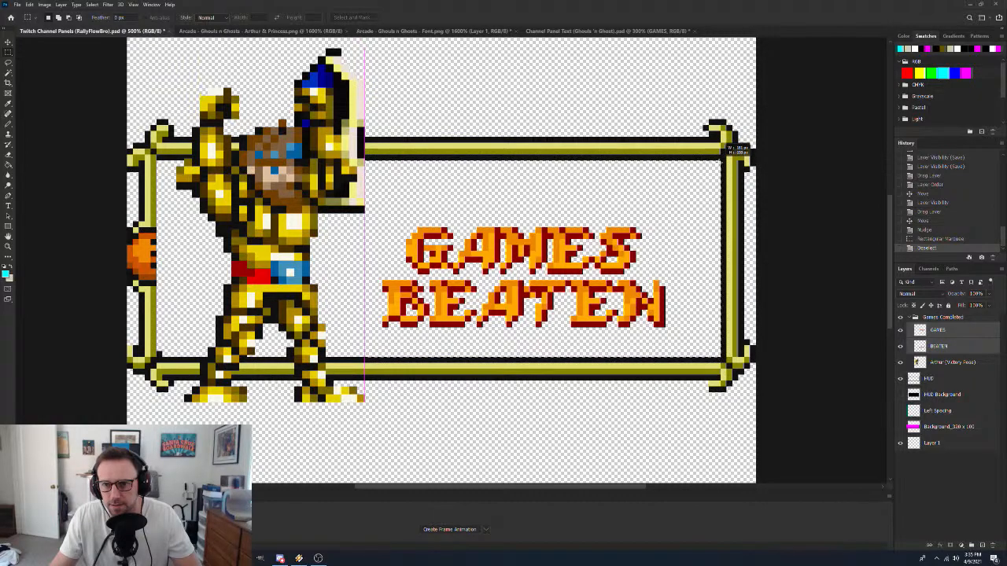
pyautogui.moveTo(728, 147); pyautogui.dragTo(722, 166)
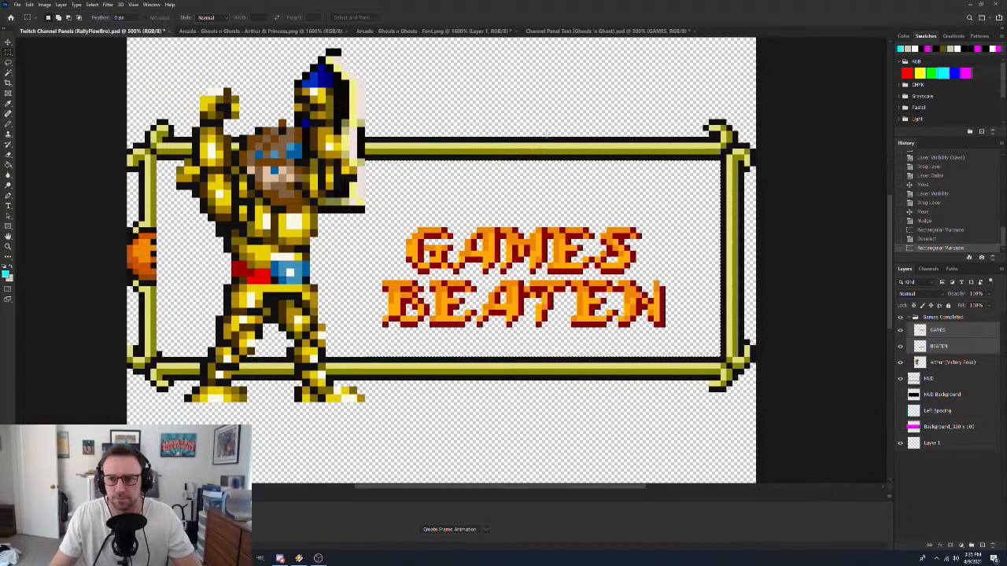
# Duplicate the GAMES and BEATEN layers within the same document and merge the two copies into one layer
pyautogui.rightClick(964, 347)
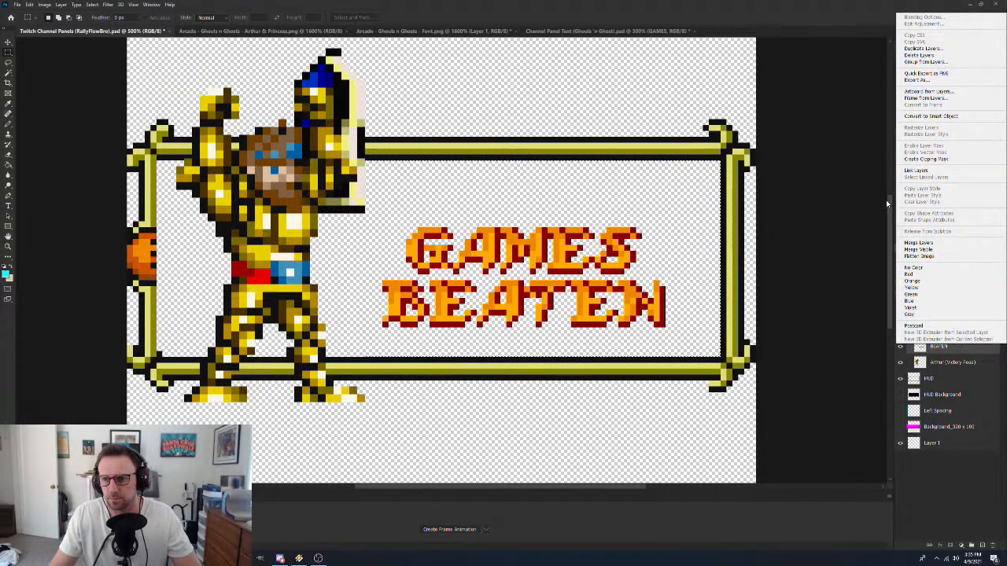
pyautogui.click(926, 49)
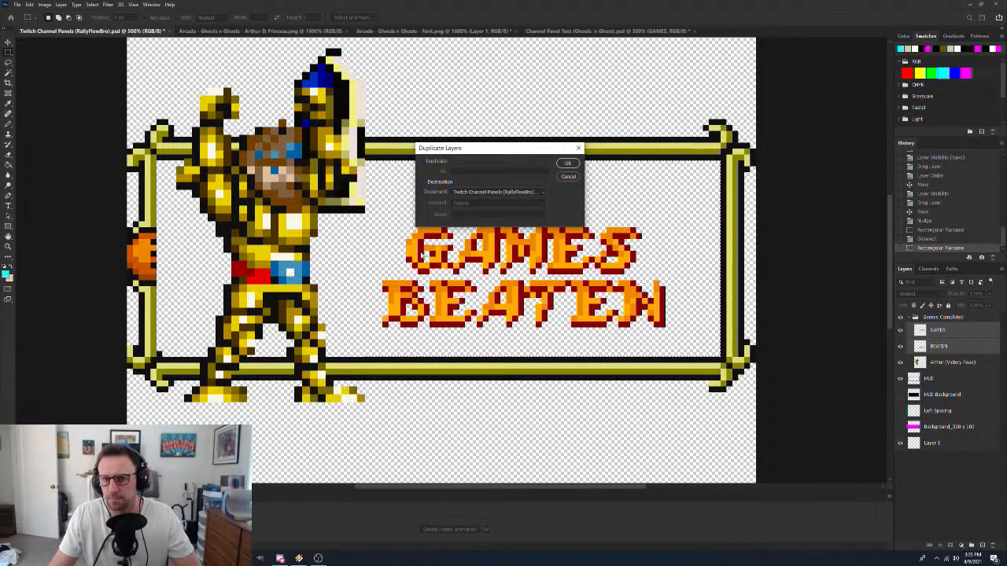
pyautogui.click(574, 166)
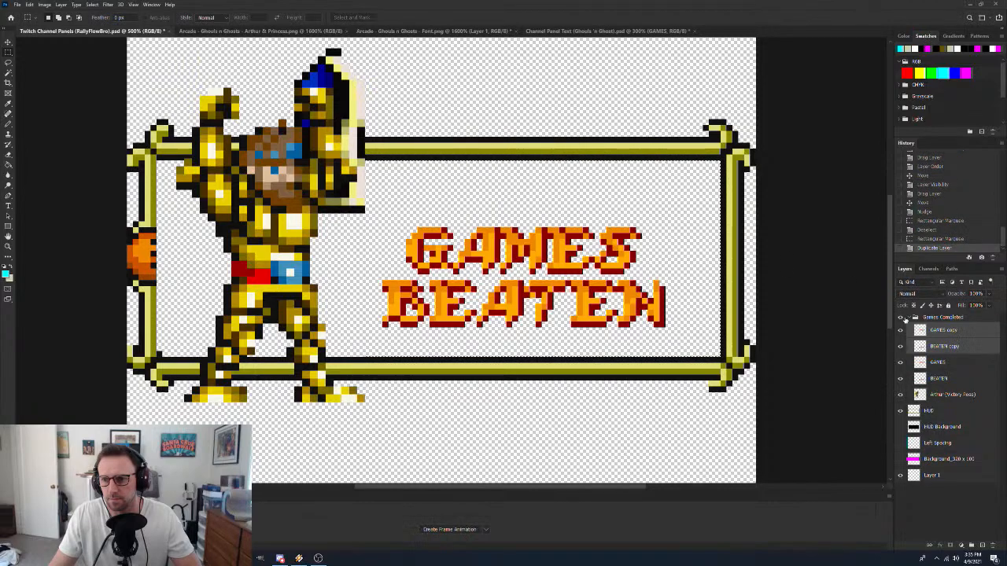
pyautogui.rightClick(968, 347)
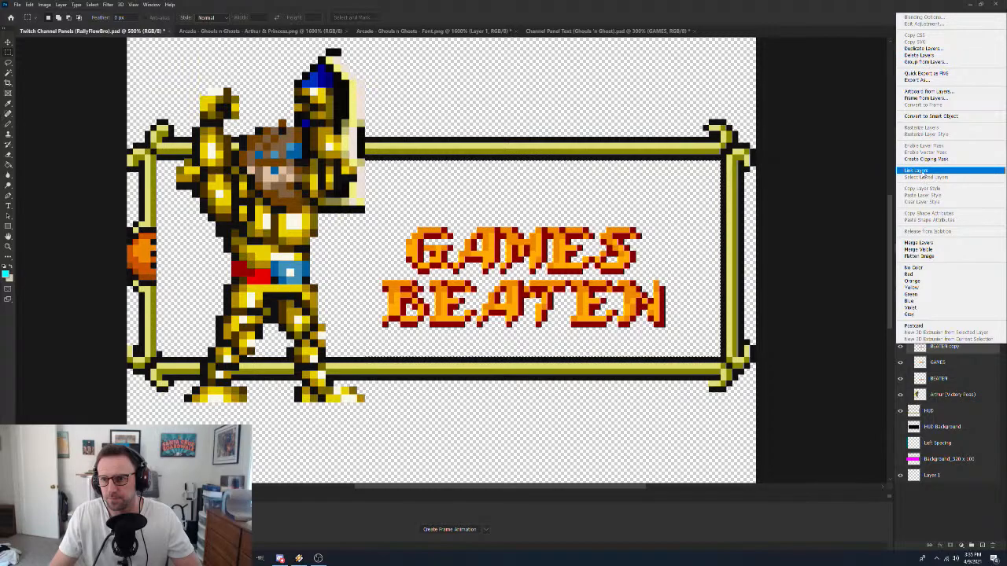
pyautogui.click(919, 242)
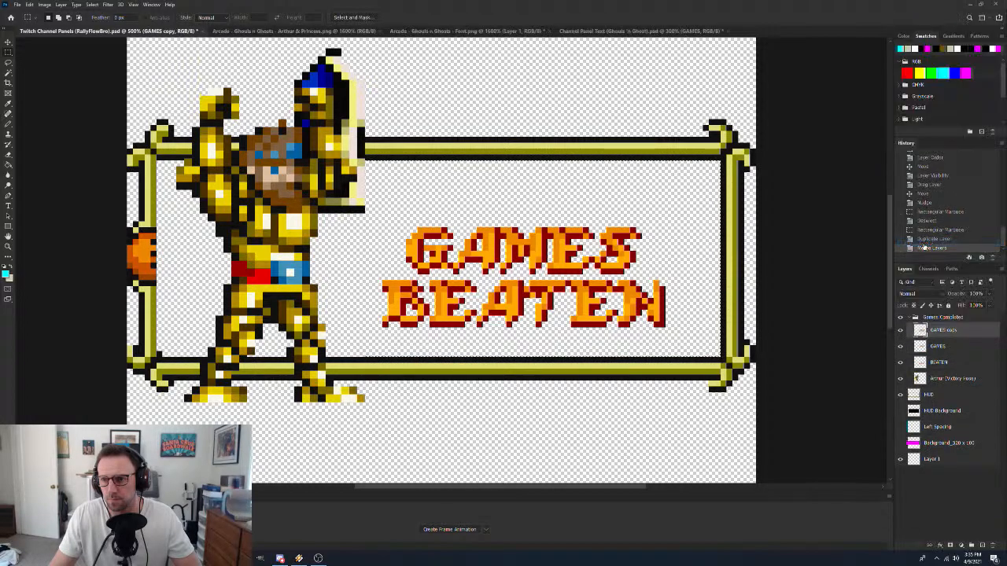
# Rename the merged text layer as GAMES BEATEN
pyautogui.doubleClick(937, 331)
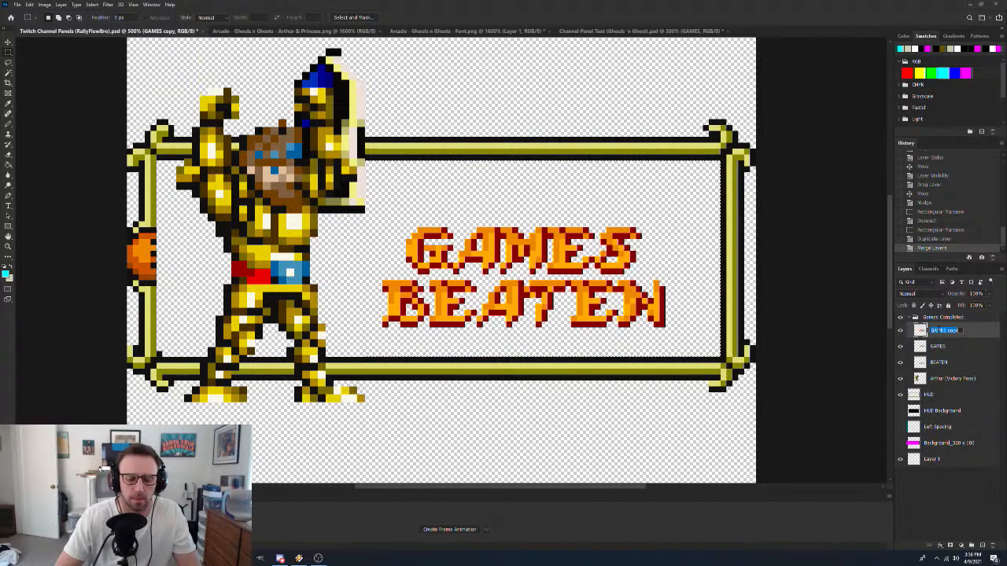
pyautogui.write('GAMES BEA')
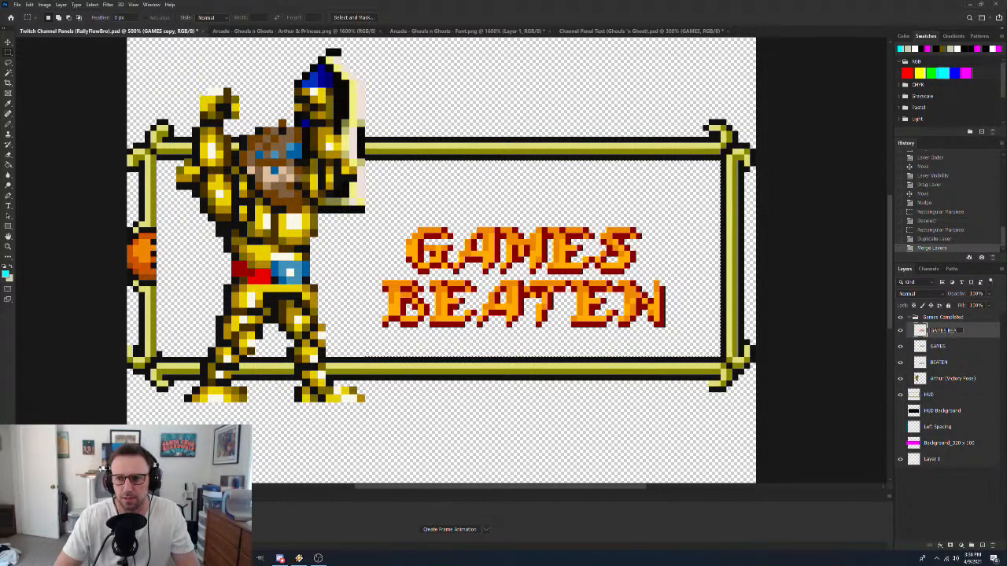
pyautogui.write('TEN')
pyautogui.press('Return')
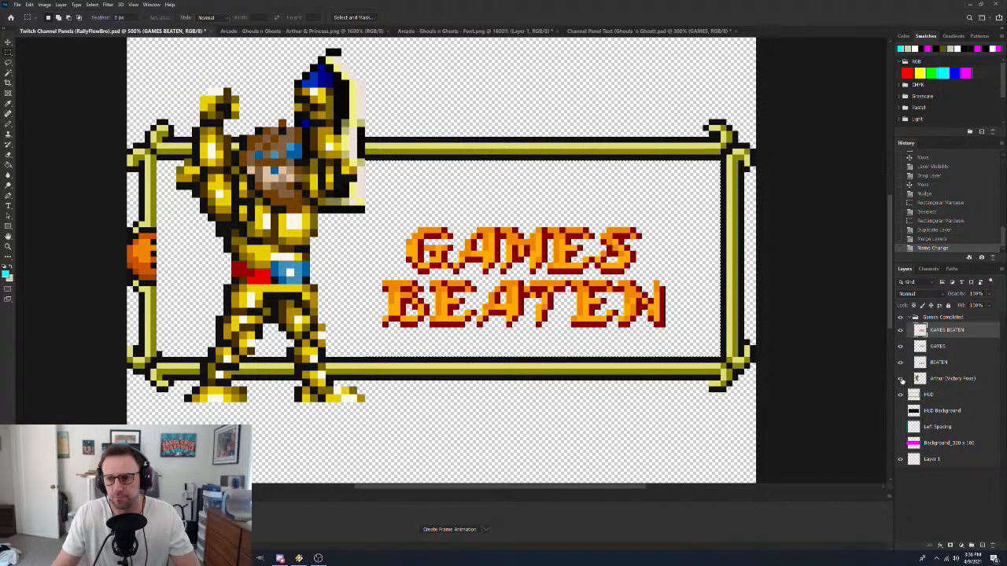
# Hide the separate GAMES and BEATEN layers and make only the merged GAMES BEATEN layer active
pyautogui.keyDown('shift'); pyautogui.click(960, 363); pyautogui.keyUp('shift')
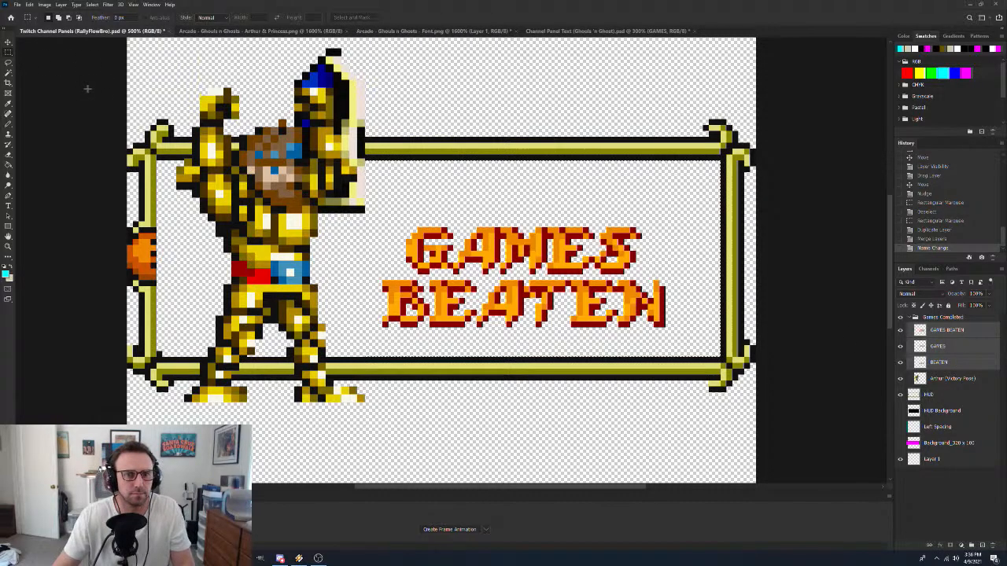
pyautogui.click(900, 349)
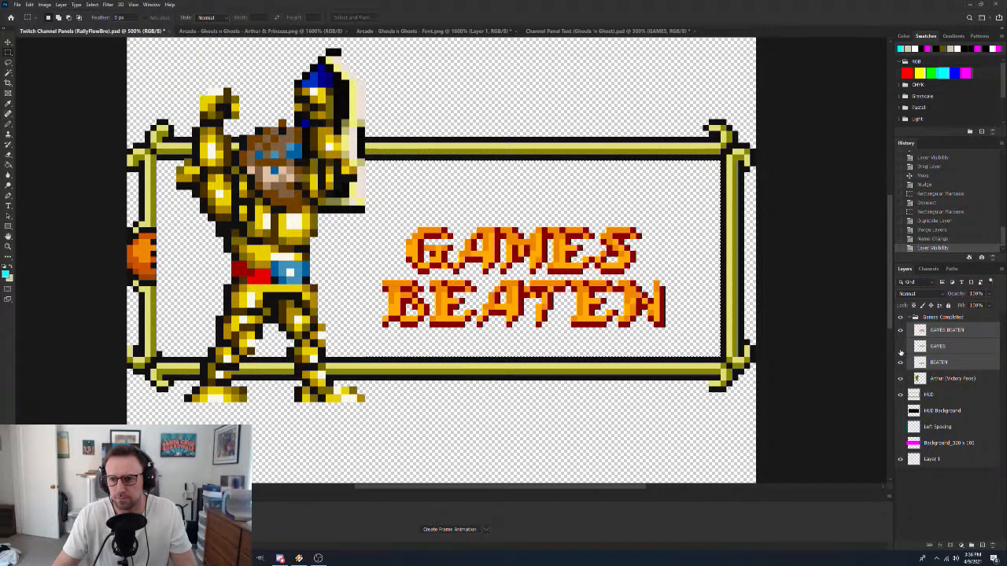
pyautogui.click(900, 362)
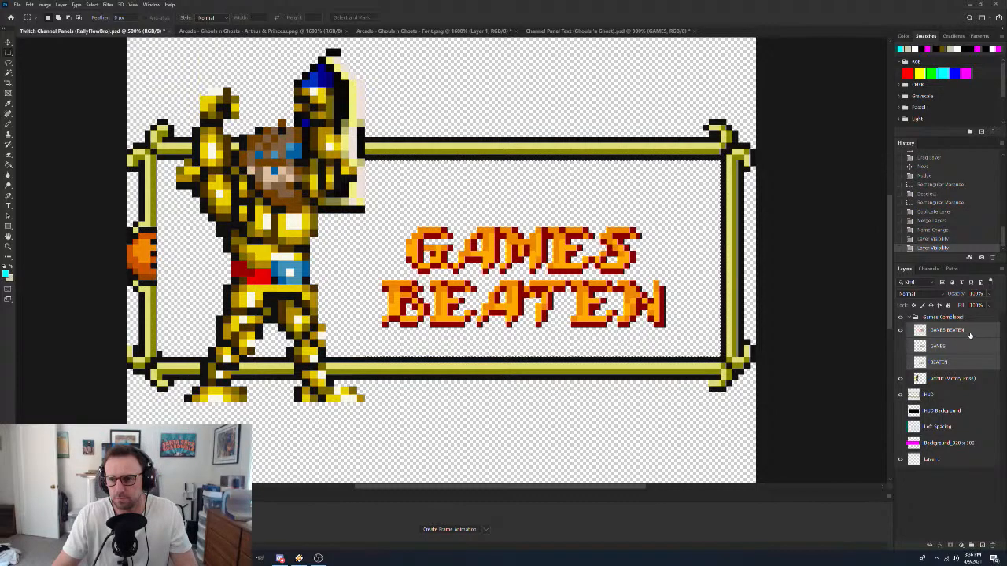
pyautogui.click(978, 330)
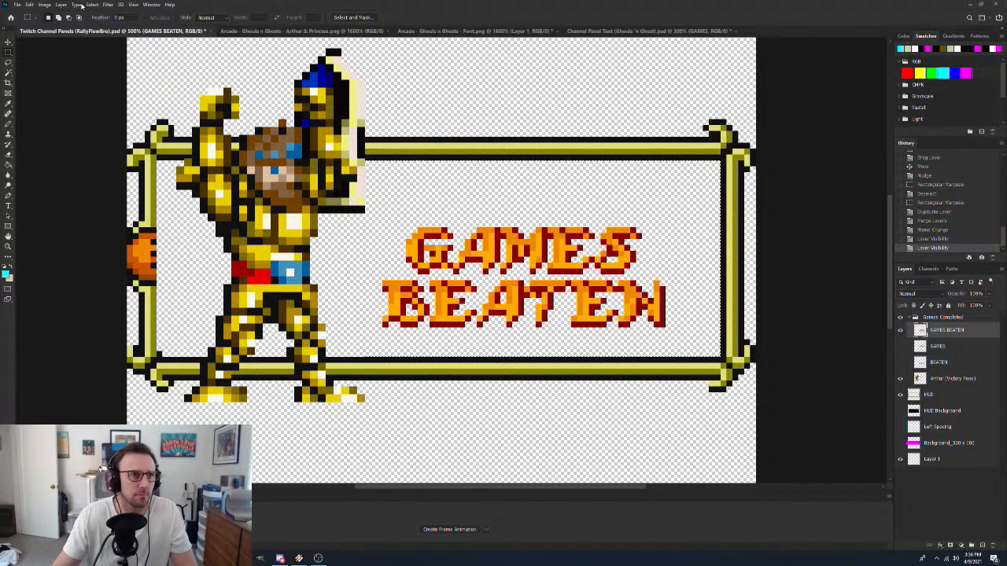
# Align the GAMES BEATEN layer to the marquee selection by vertical centers and horizontal centers
pyautogui.click(44, 5)
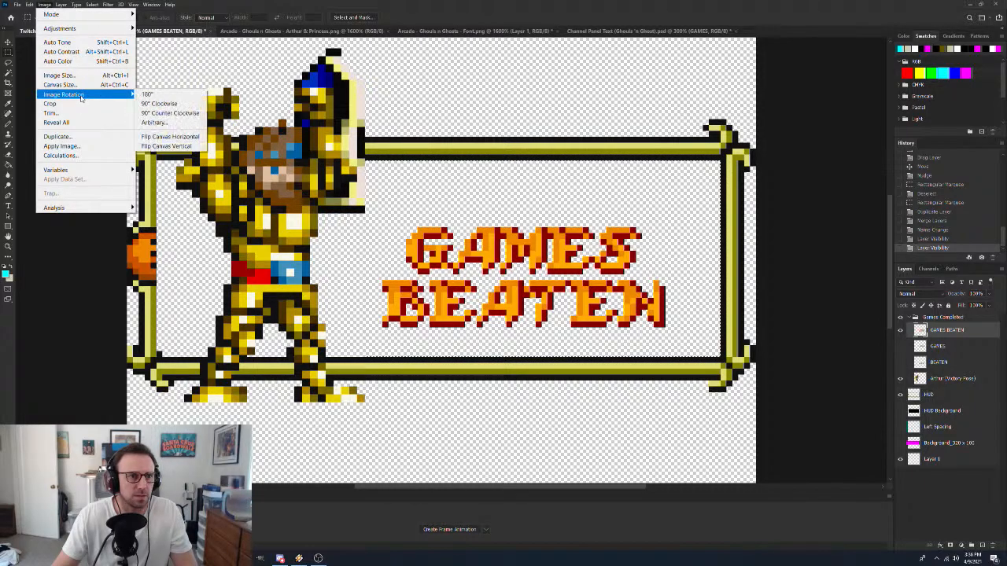
pyautogui.moveTo(57, 5)
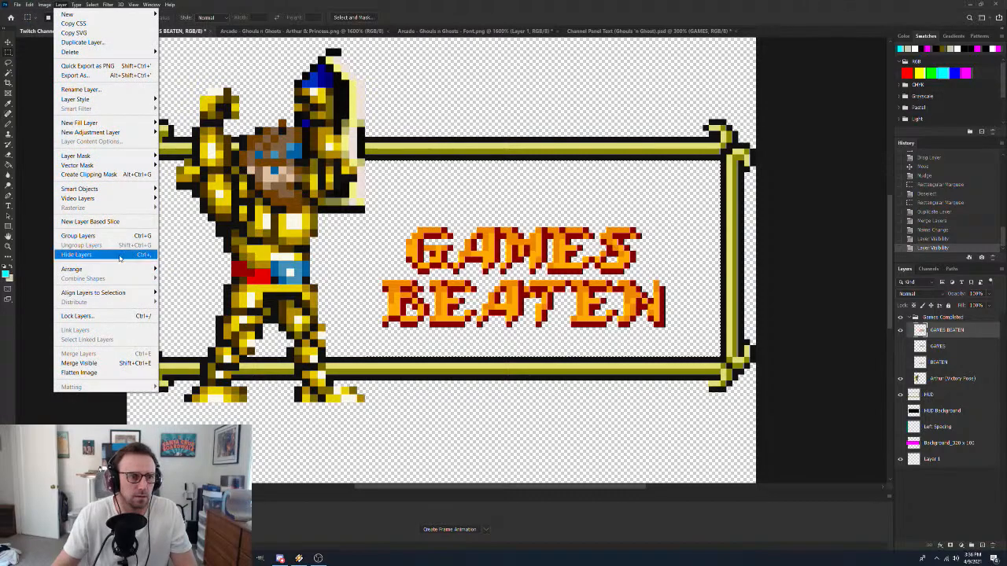
pyautogui.moveTo(130, 296)
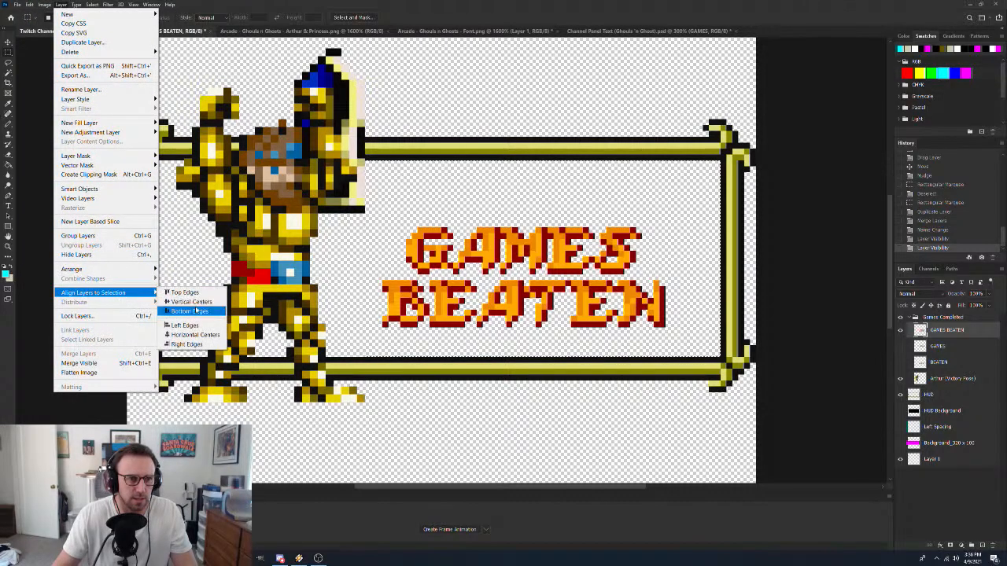
pyautogui.click(195, 302)
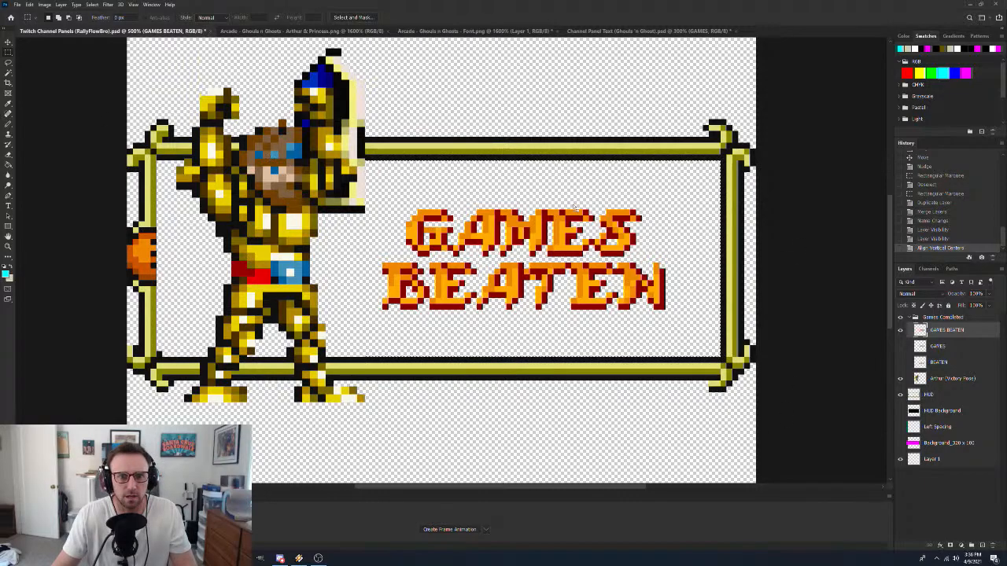
pyautogui.click(45, 5)
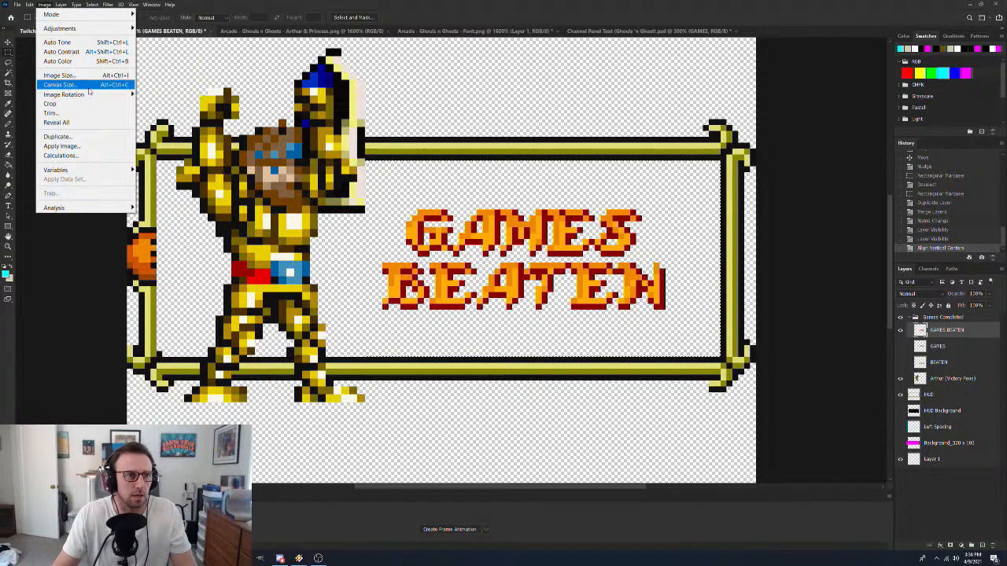
pyautogui.moveTo(89, 96)
pyautogui.moveTo(61, 5)
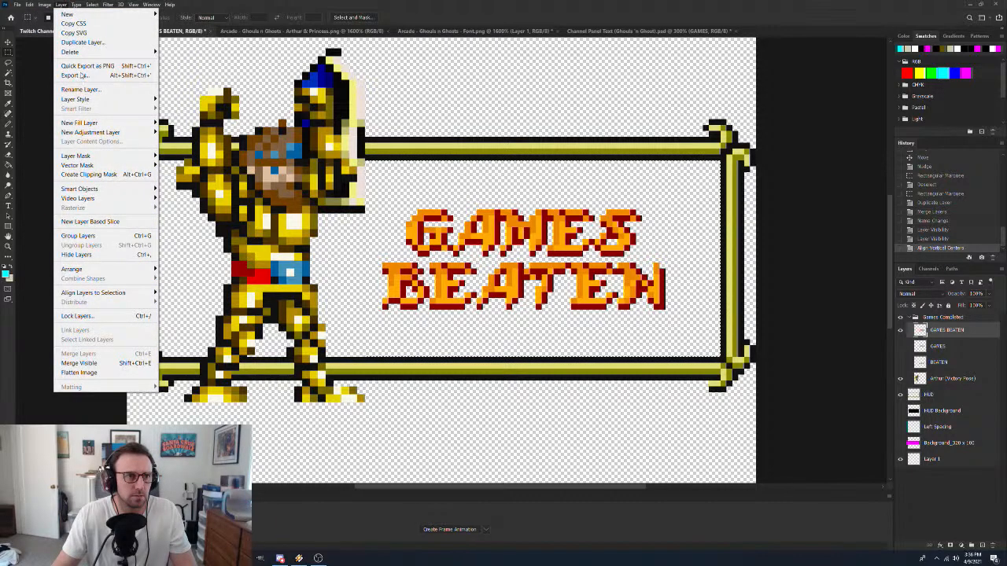
pyautogui.moveTo(107, 292)
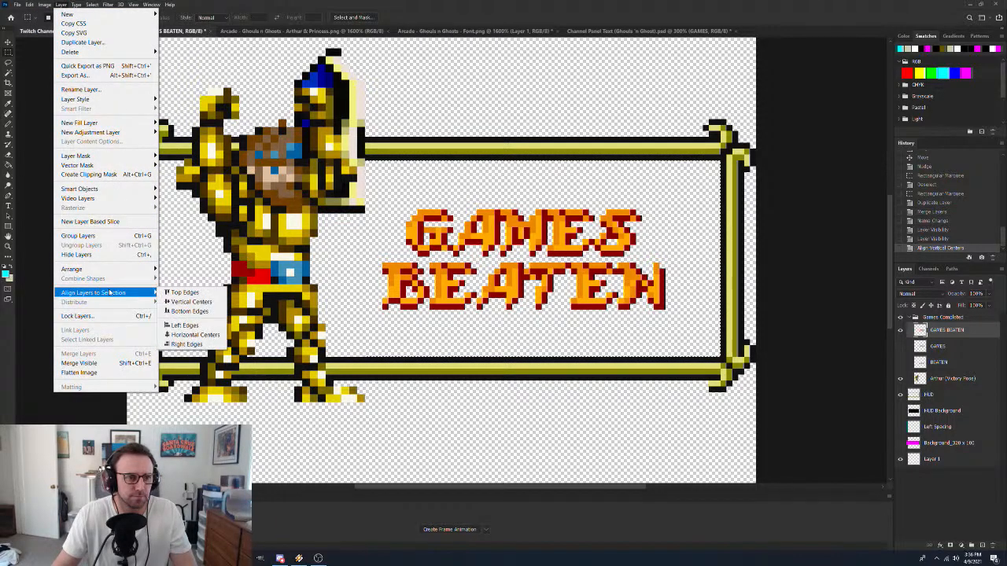
pyautogui.click(211, 335)
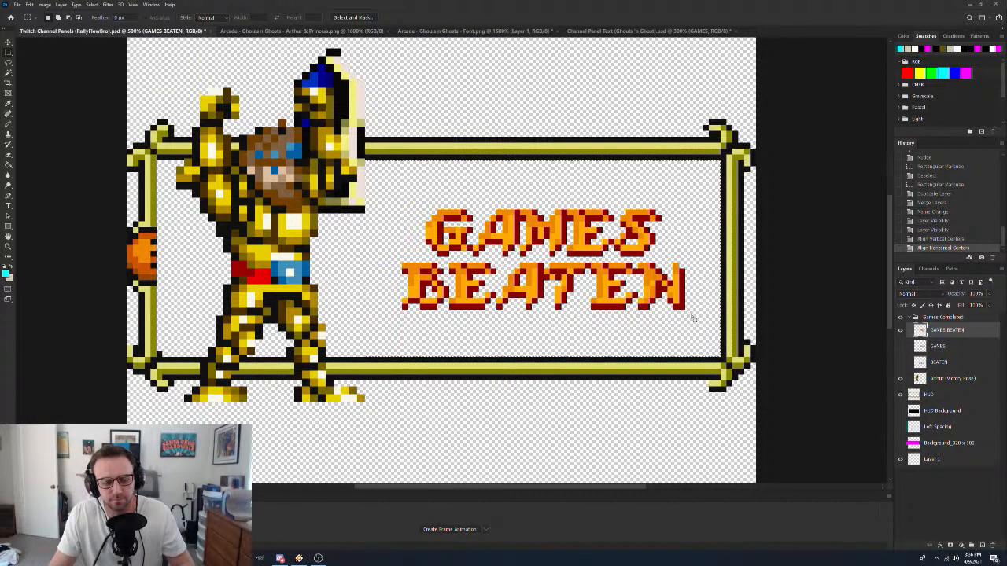
# Inspect the gap between the GAMES BEATEN text and the frame's right border up close, and clear the selection
pyautogui.press('z')
pyautogui.moveTo(692, 288); pyautogui.dragTo(721, 291)
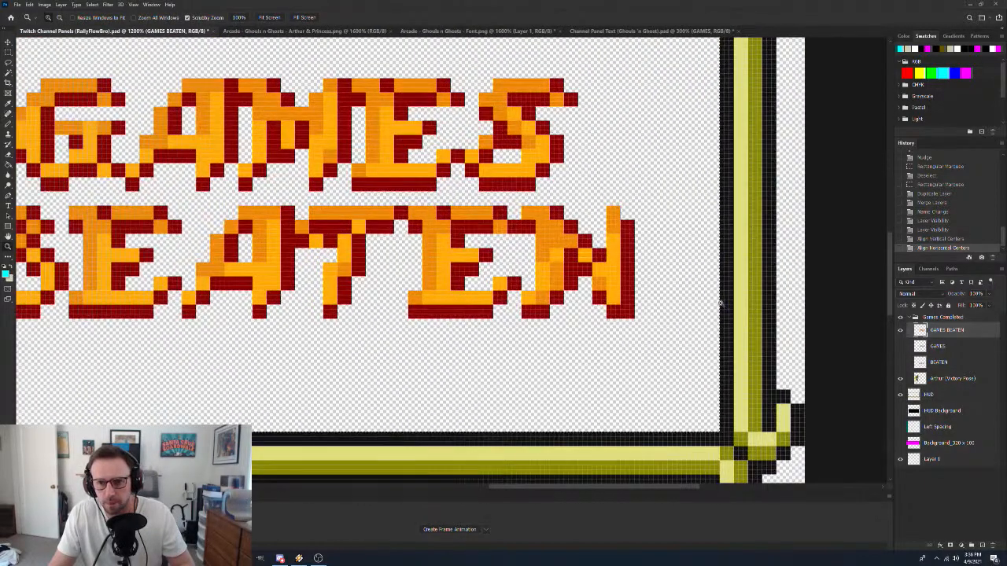
pyautogui.scroll(2, 648, 257)
pyautogui.scroll(2, 648, 257)
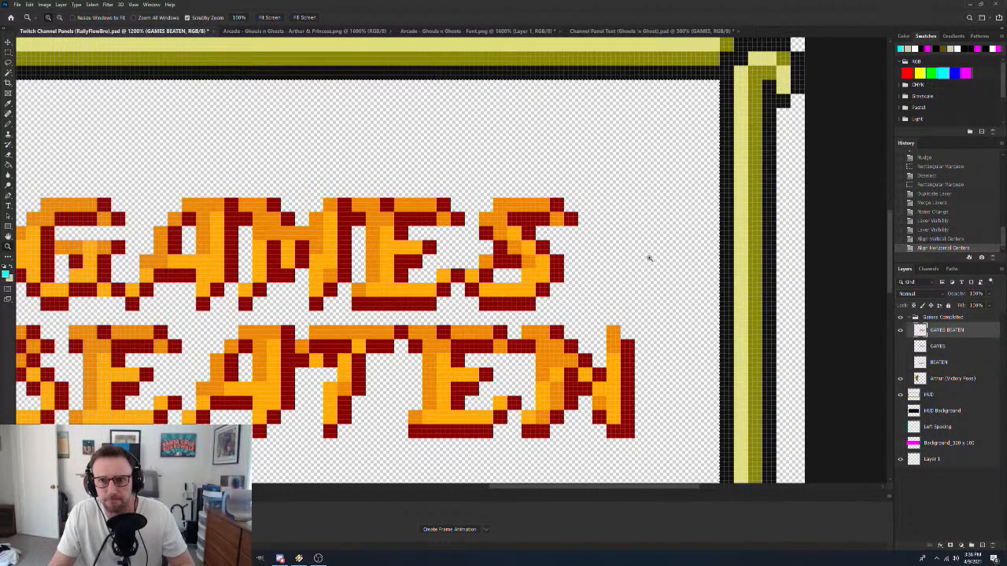
pyautogui.scroll(-1, 649, 258)
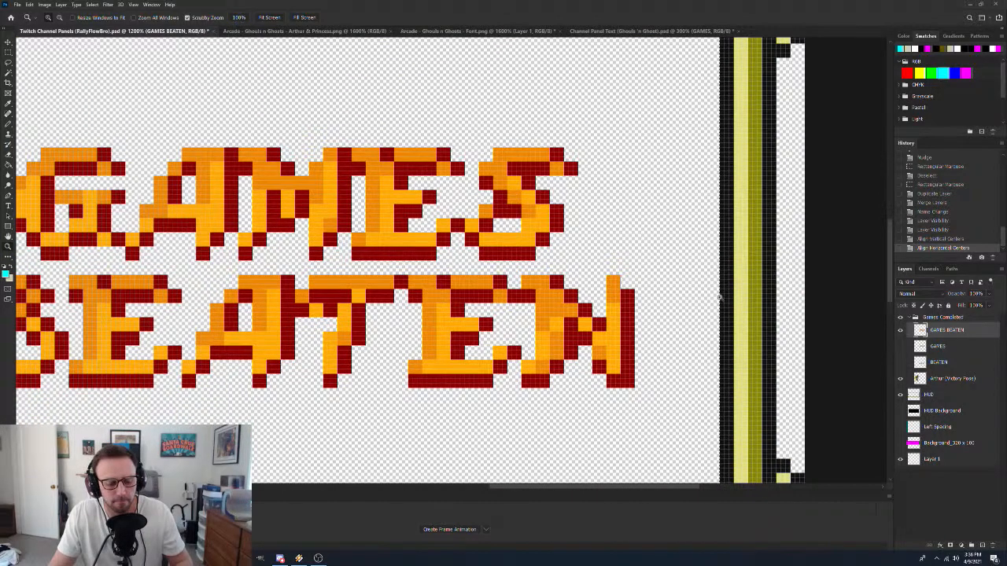
pyautogui.hotkey('ctrl', 'd')
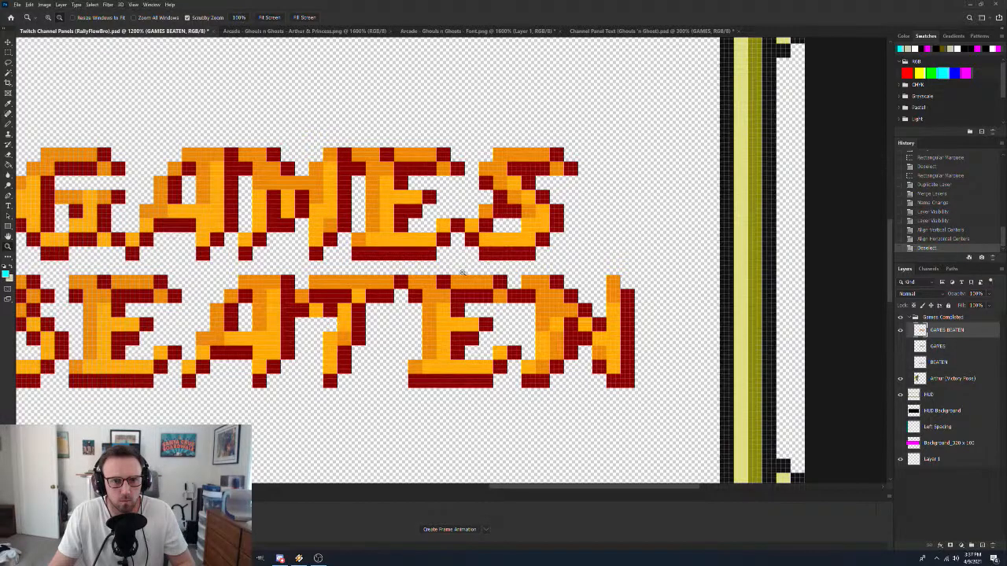
# Show the HUD Background layer behind the whole panel
pyautogui.scroll(-2, 462, 273)
pyautogui.scroll(-3, 462, 273)
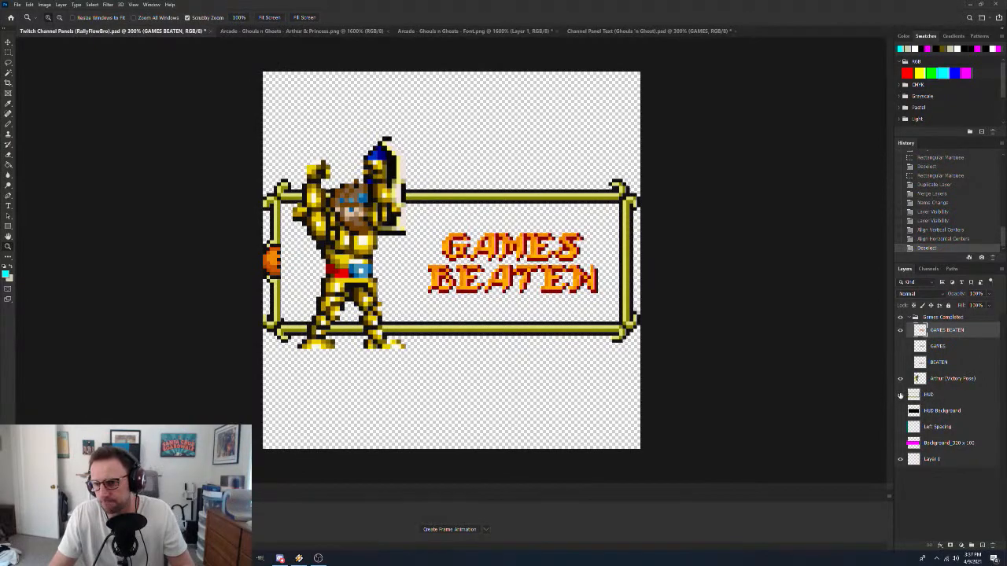
pyautogui.click(901, 412)
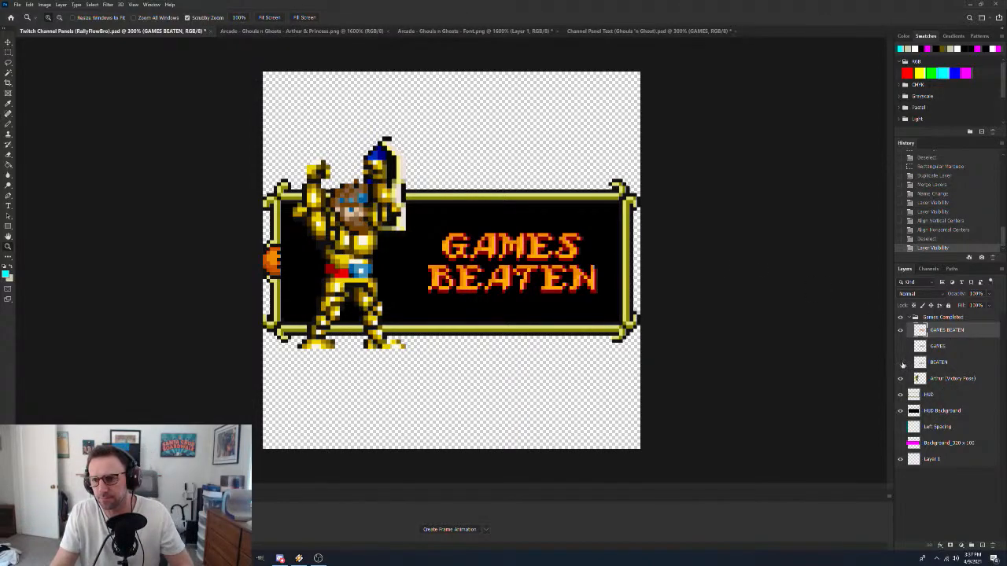
# Hide the merged GAMES BEATEN layer and show the separate GAMES and BEATEN layers to compare their placement
pyautogui.click(900, 331)
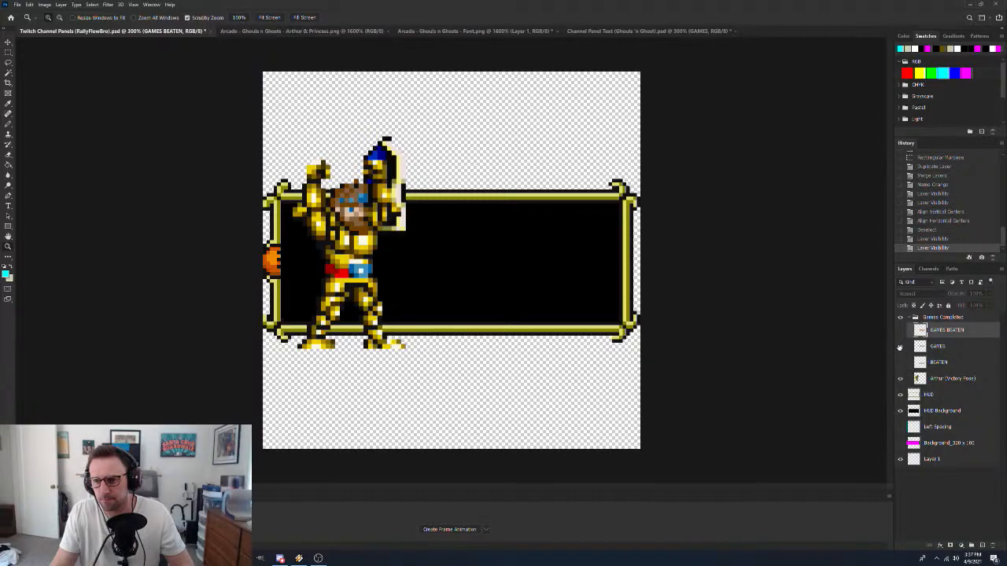
pyautogui.click(901, 346)
pyautogui.click(900, 362)
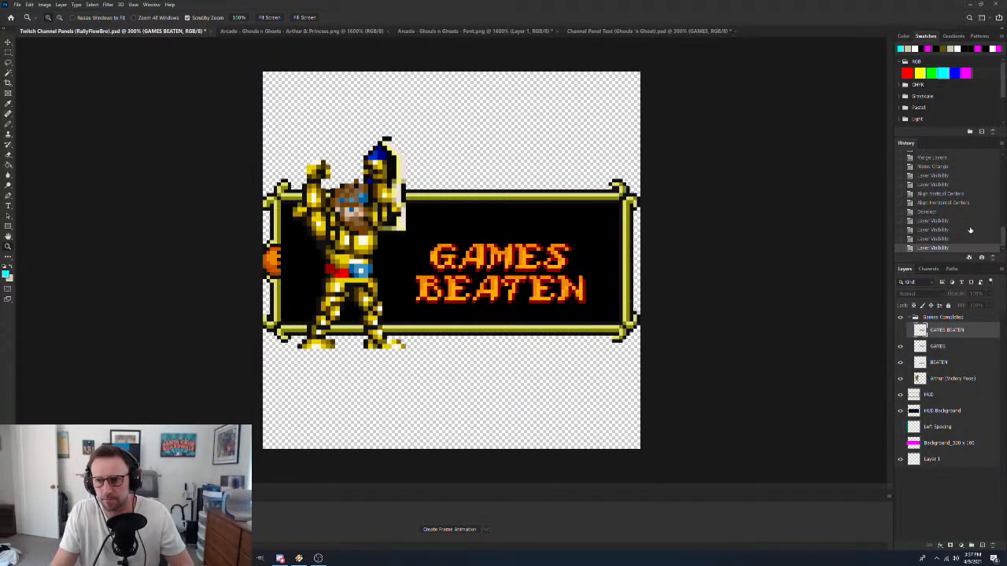
pyautogui.scroll(1, 961, 224)
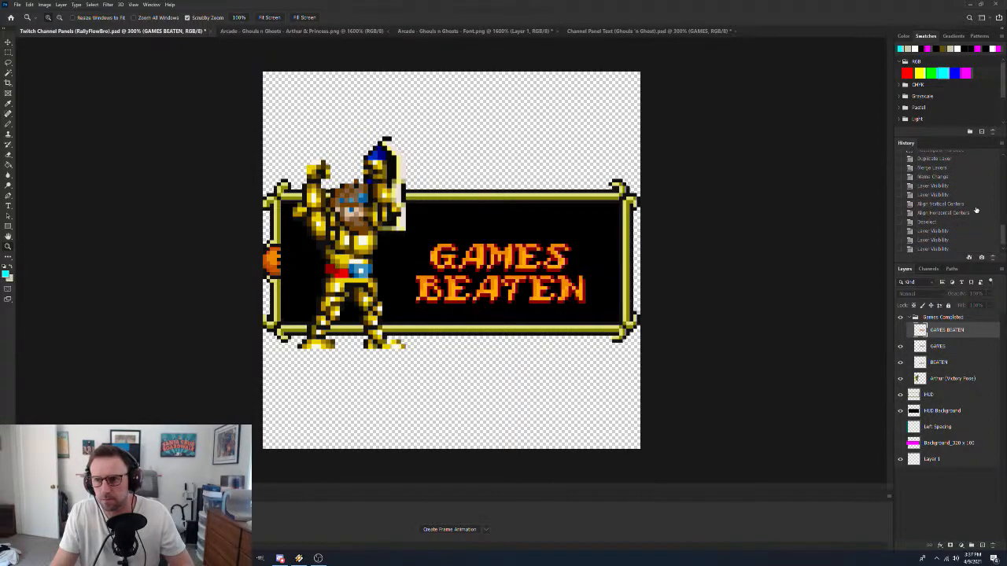
# Return the history to the horizontal centers alignment, and show the separate GAMES and BEATEN layers in place of the merged GAMES BEATEN layer
pyautogui.click(975, 213)
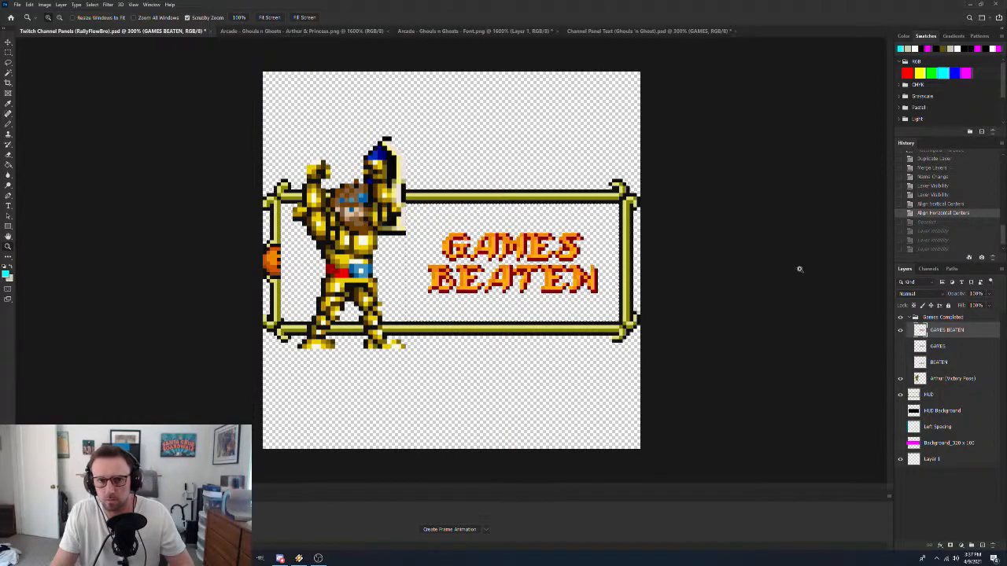
pyautogui.click(900, 330)
pyautogui.click(901, 346)
pyautogui.click(900, 362)
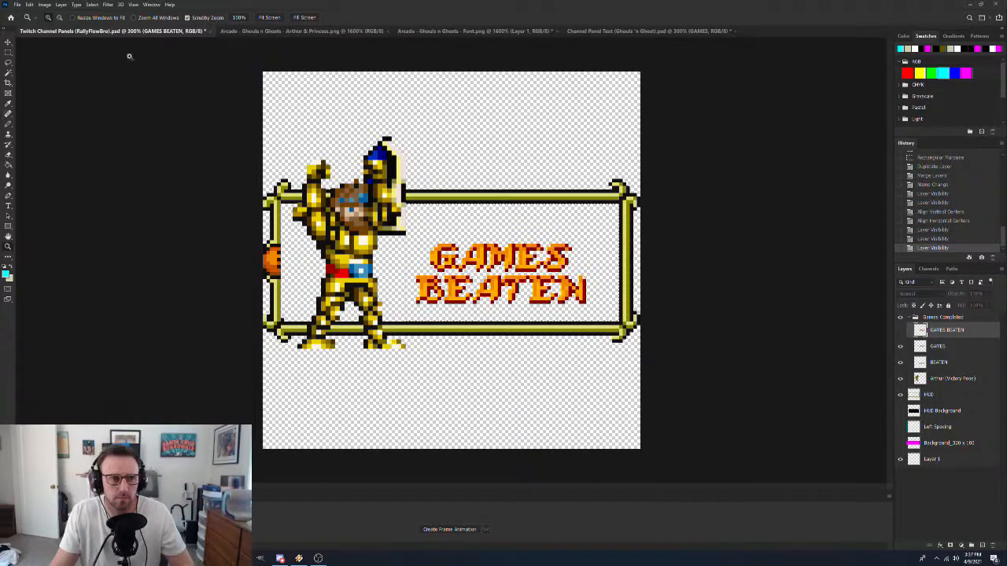
# Align the hidden GAMES BEATEN layer to the selection by vertical centers
pyautogui.click(60, 5)
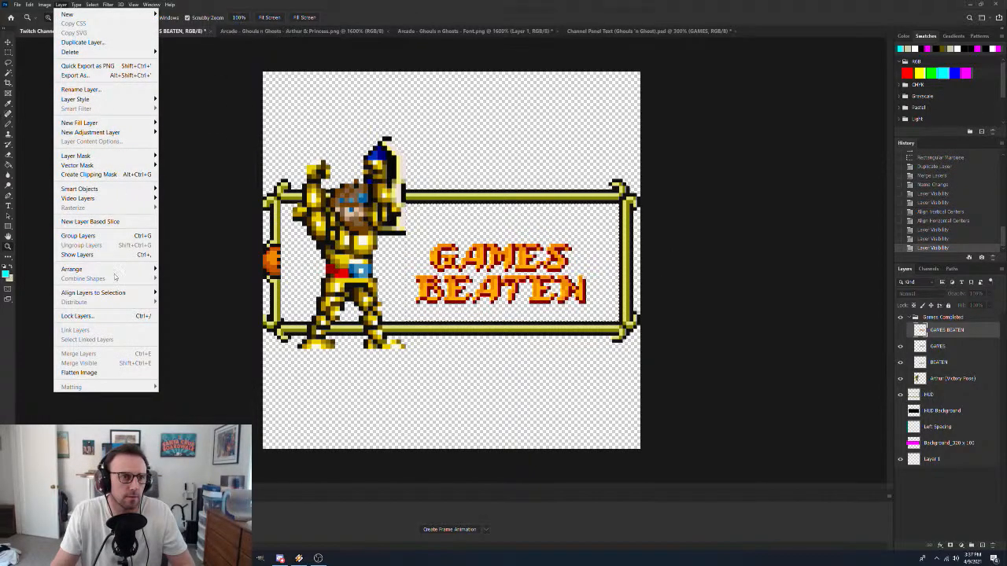
pyautogui.moveTo(155, 293)
pyautogui.click(193, 302)
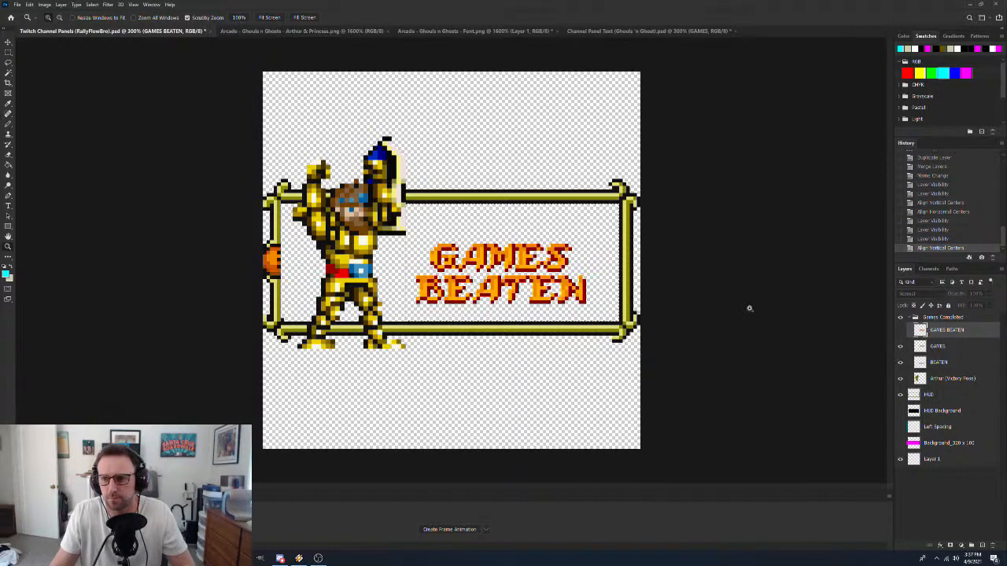
# Align the GAMES and BEATEN layers together to the selection by vertical centers and horizontal centers
pyautogui.click(967, 348)
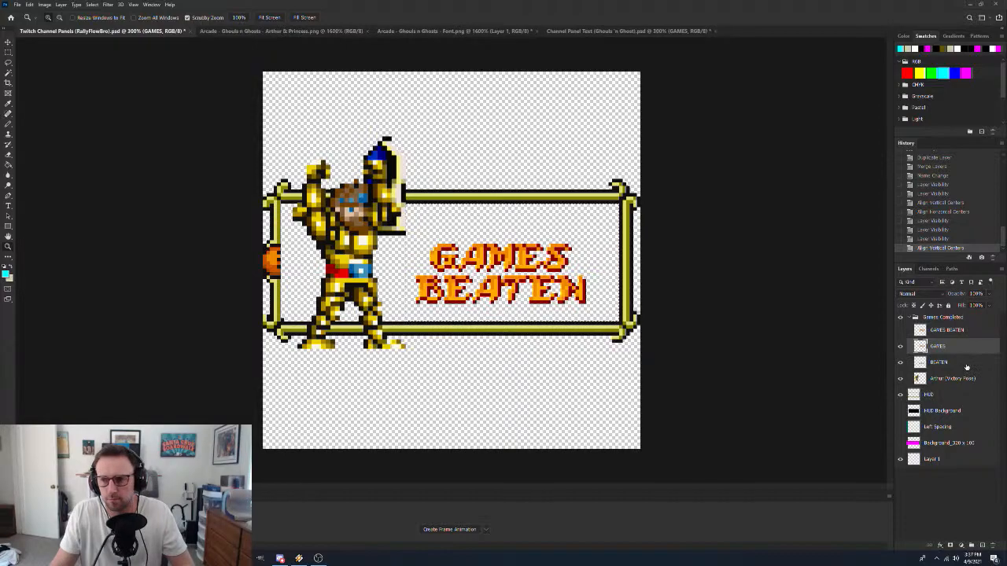
pyautogui.keyDown('shift'); pyautogui.click(967, 364); pyautogui.keyUp('shift')
pyautogui.click(61, 4)
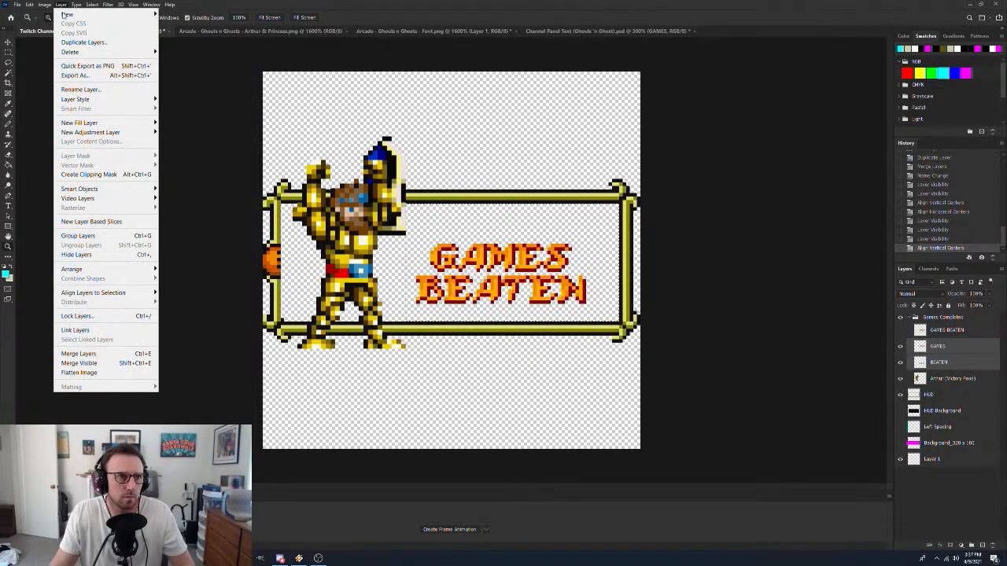
pyautogui.moveTo(109, 188)
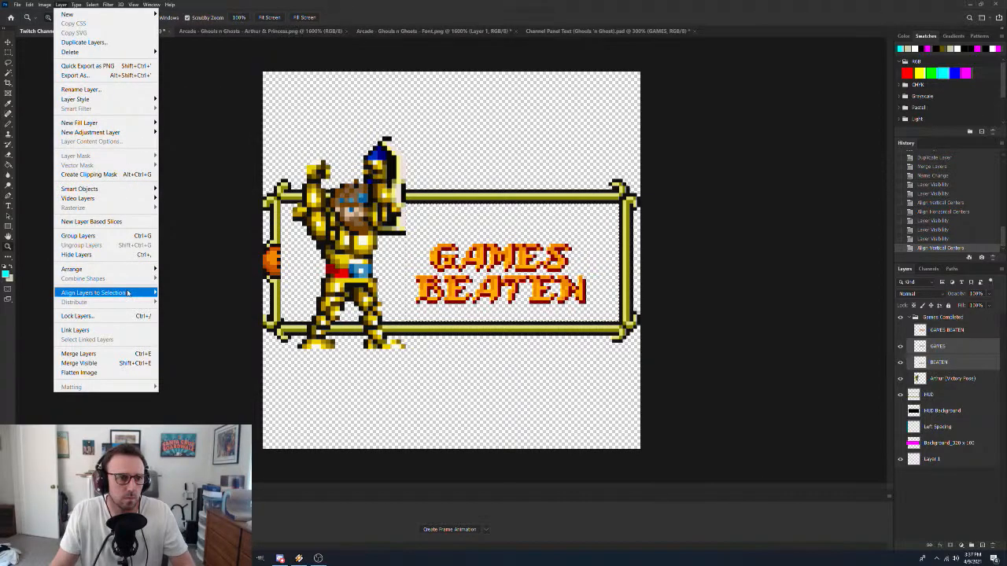
pyautogui.moveTo(128, 292)
pyautogui.click(201, 302)
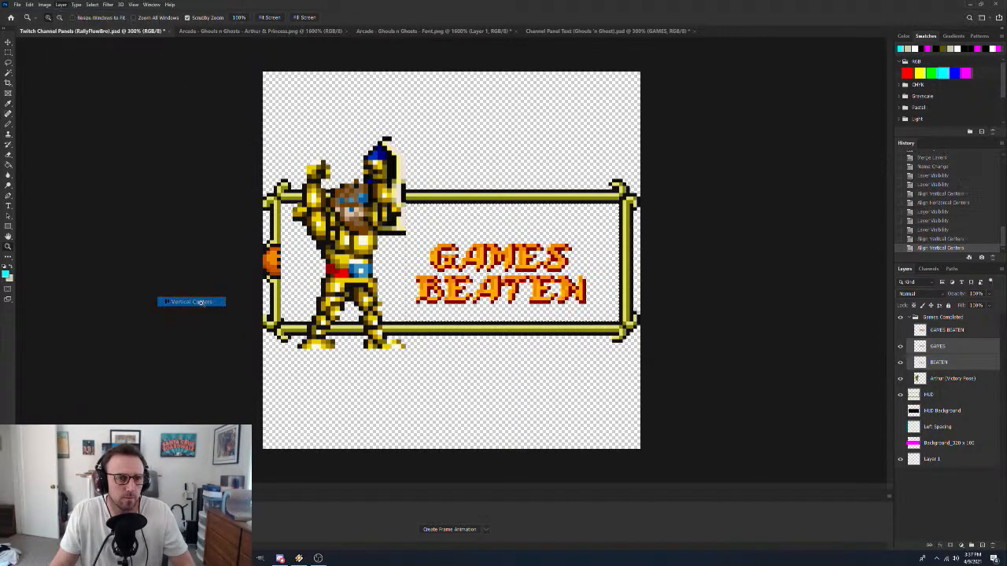
pyautogui.click(62, 5)
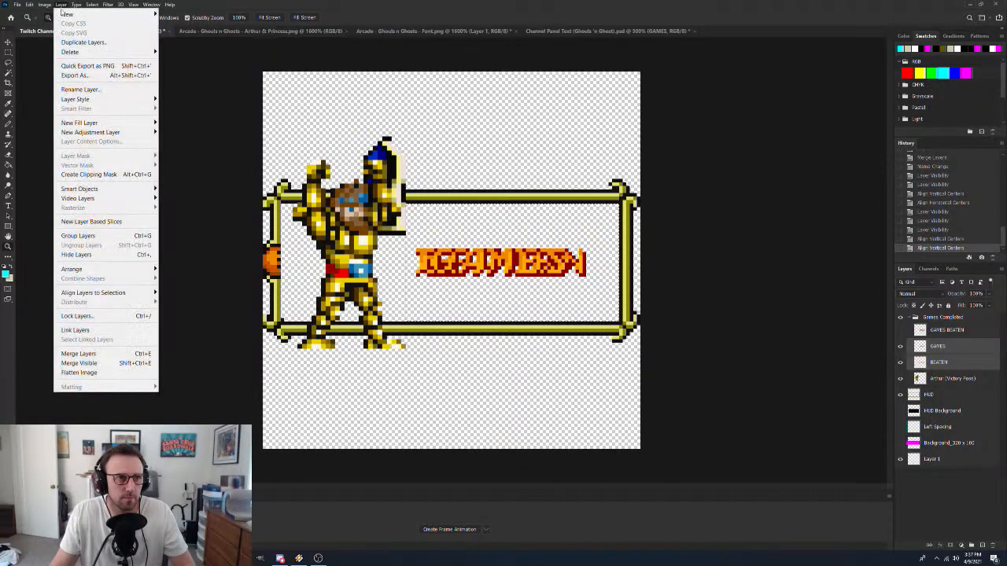
pyautogui.moveTo(123, 296)
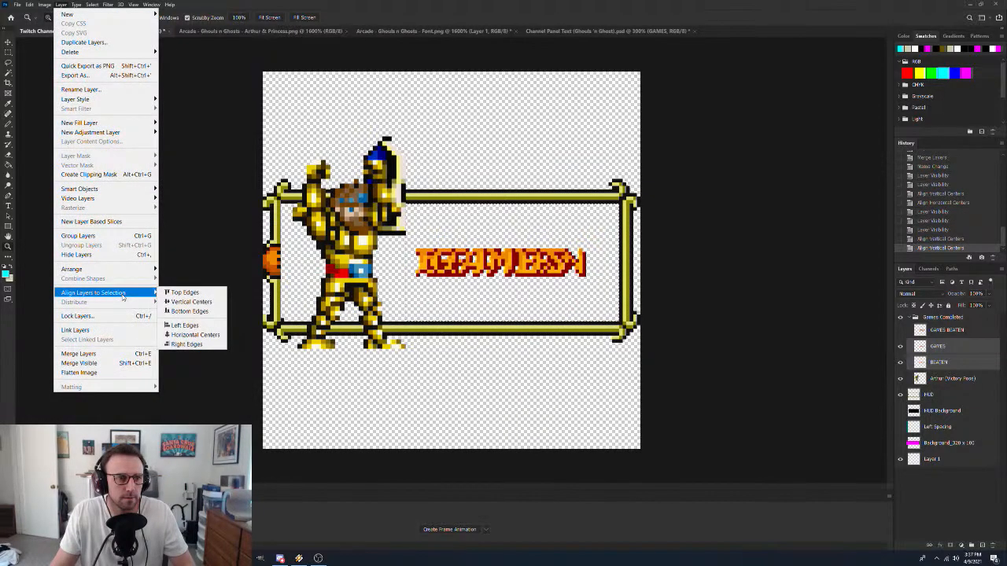
pyautogui.click(197, 335)
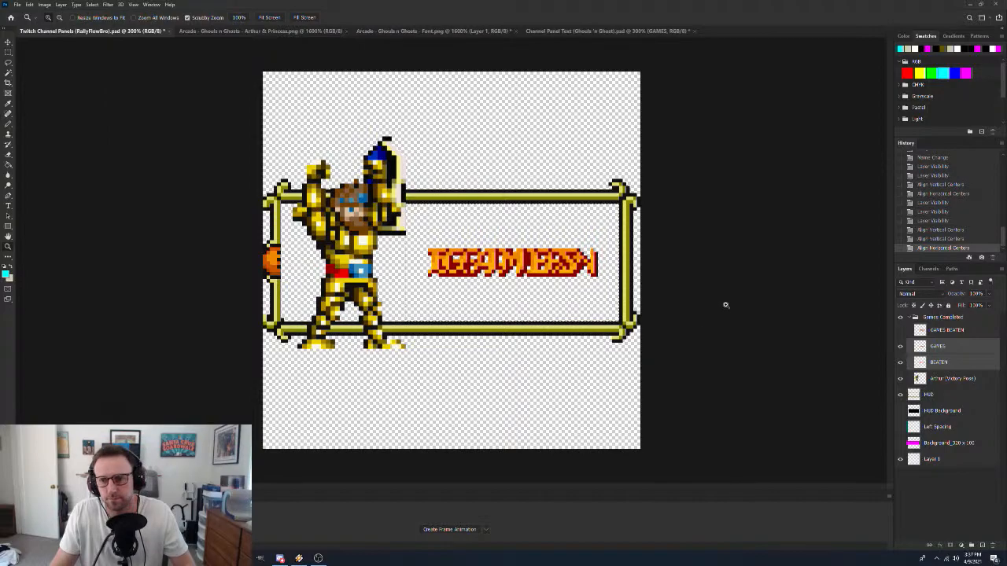
# Hide the GAMES and BEATEN layers, show the merged GAMES BEATEN layer, and collapse the Games Completed group
pyautogui.click(900, 362)
pyautogui.click(899, 346)
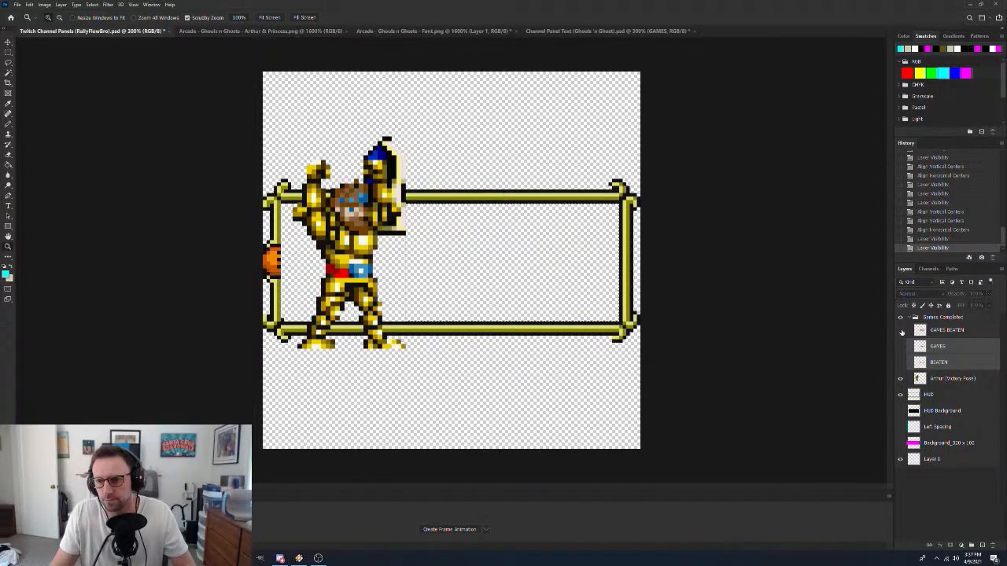
pyautogui.click(901, 330)
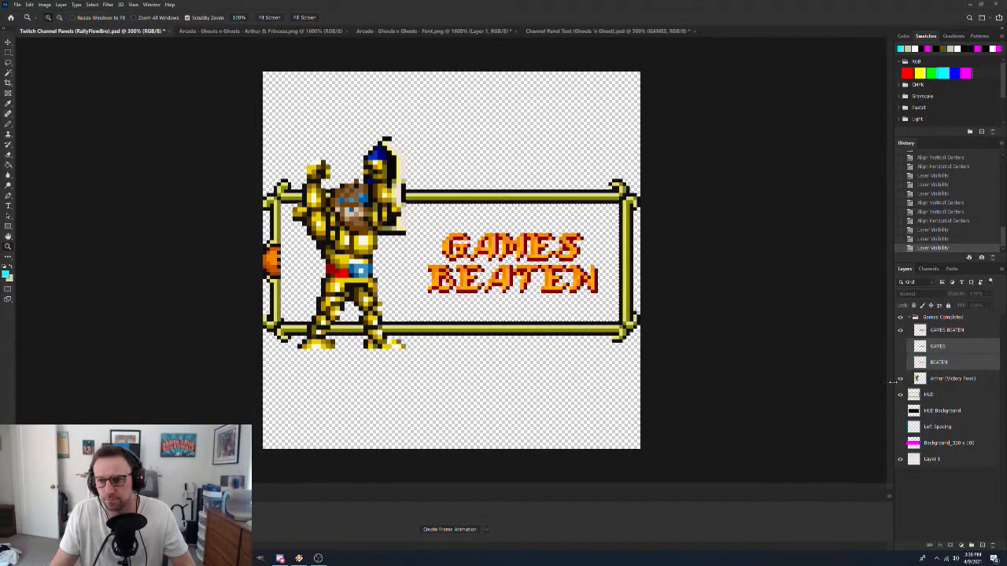
pyautogui.click(913, 318)
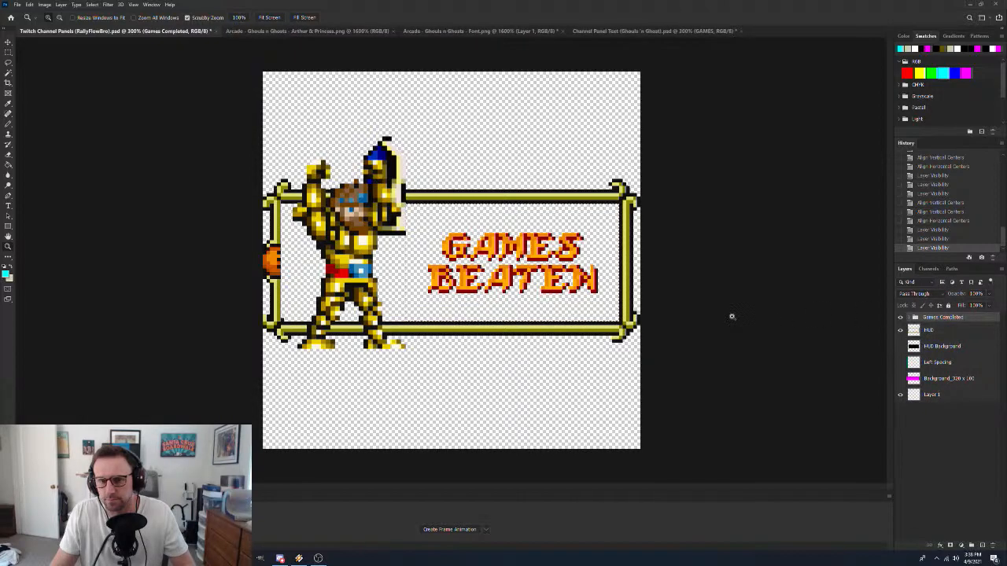
# Clear the selection and save the document with the HUD Background layer shown behind the panel
pyautogui.hotkey('ctrl', 's')
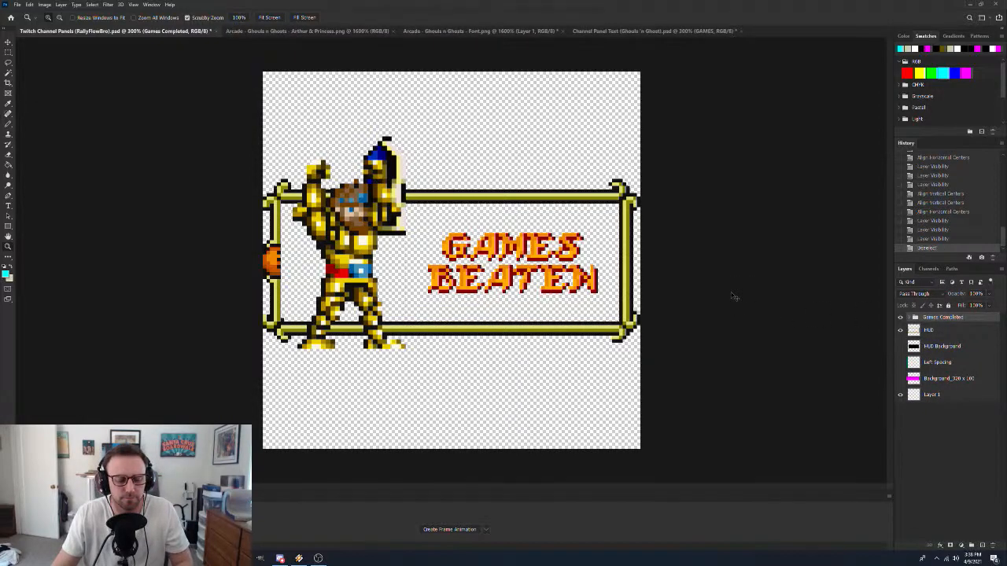
pyautogui.click(900, 346)
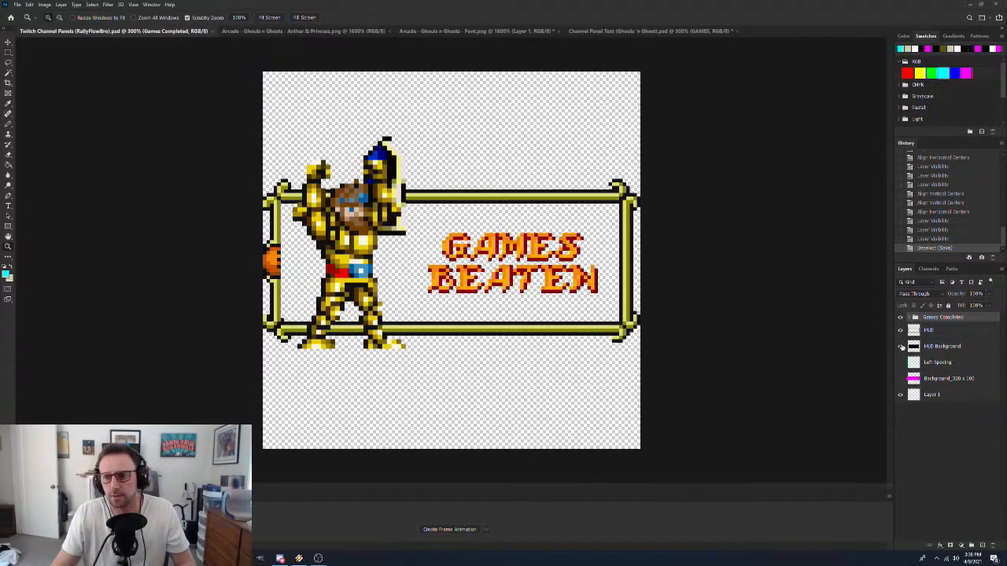
pyautogui.hotkey('ctrl', 's')
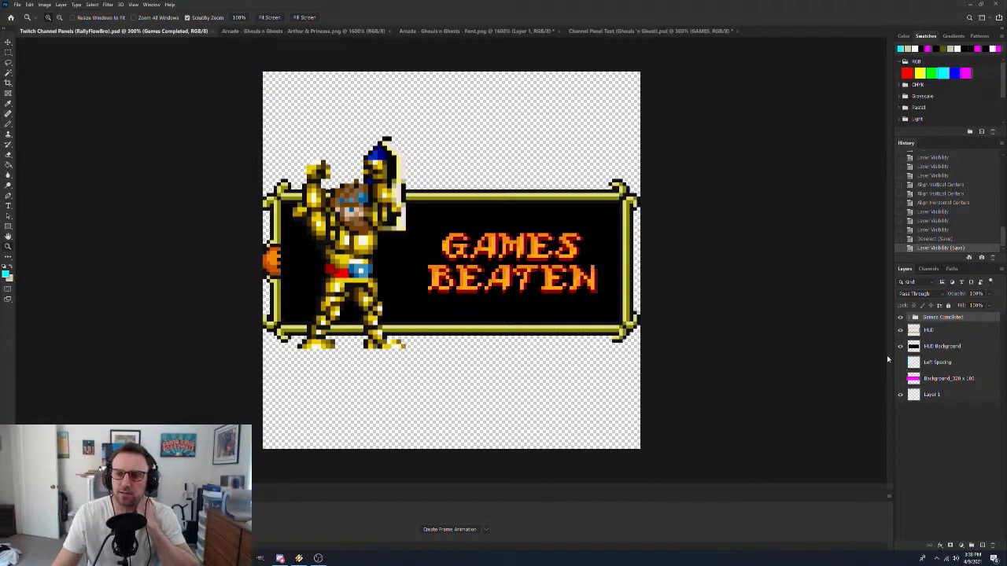
# Switch the Games Completed group's visibility off and on repeatedly to compare the empty frame with the finished panel
pyautogui.click(901, 319)
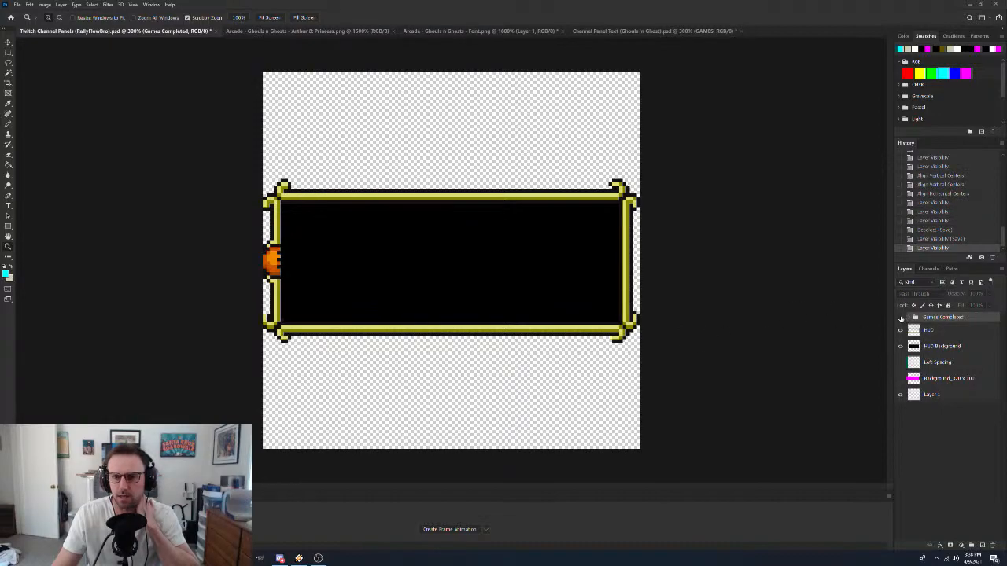
pyautogui.click(901, 318)
pyautogui.click(900, 319)
pyautogui.click(900, 319)
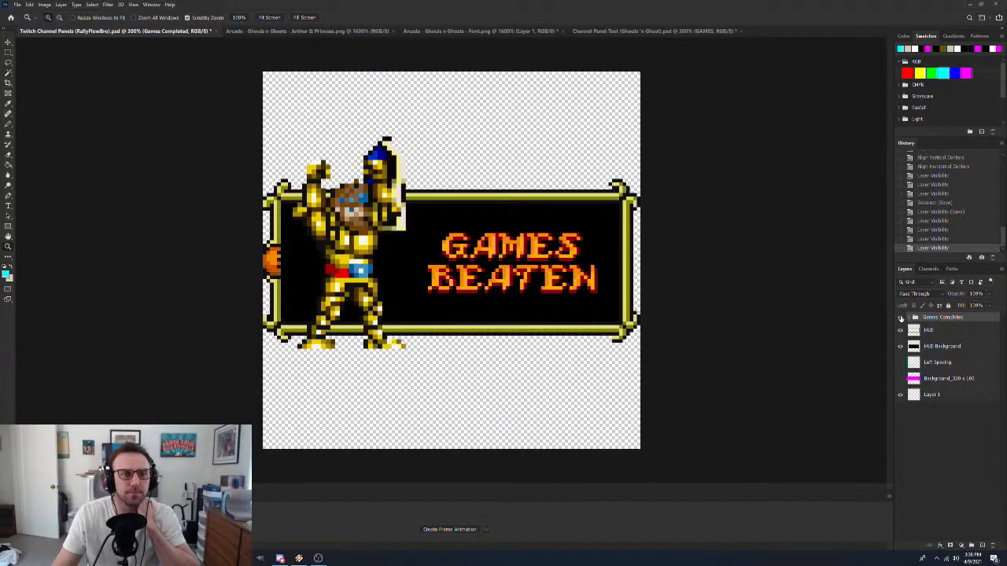
pyautogui.click(901, 319)
pyautogui.click(901, 319)
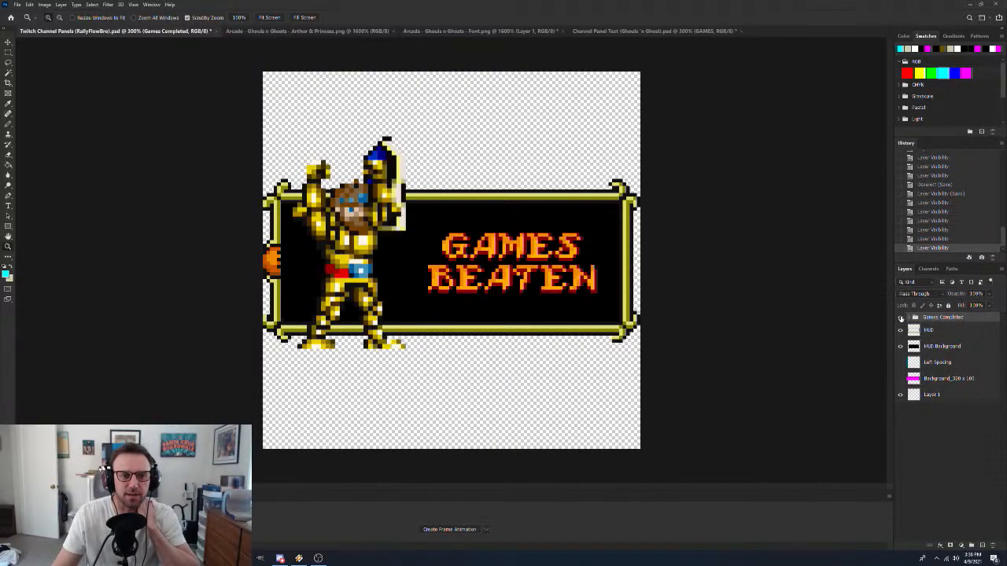
pyautogui.click(901, 319)
pyautogui.click(901, 318)
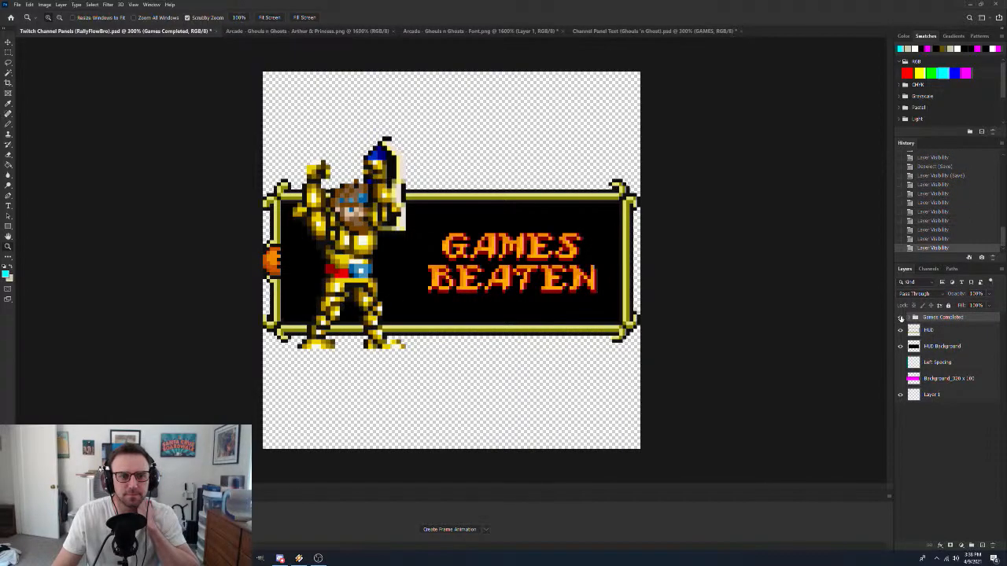
pyautogui.click(901, 319)
pyautogui.click(901, 319)
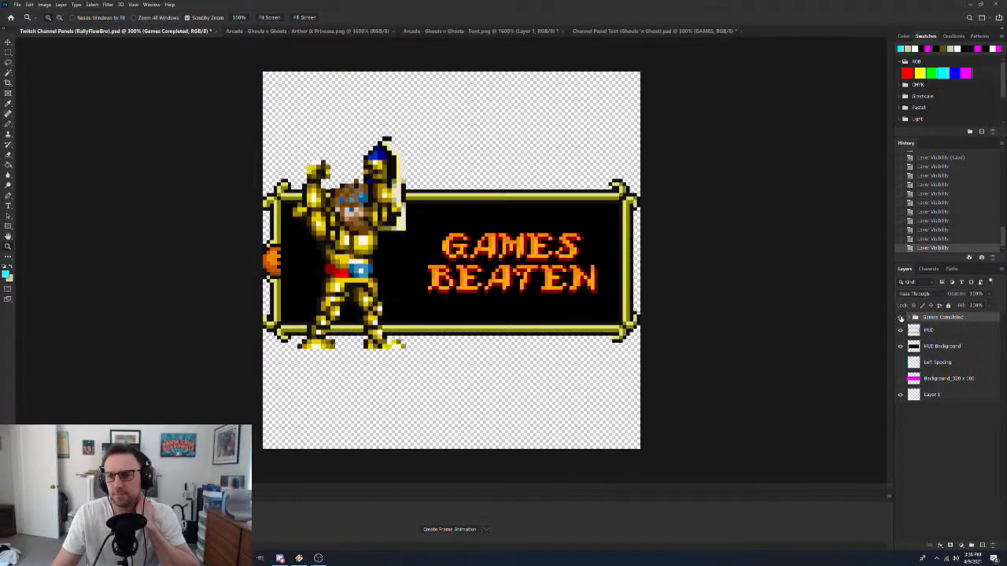
# Expand the Games Completed group and rename its Arthur sprite layer as Arthur (Victory Pose)_400%
pyautogui.click(910, 317)
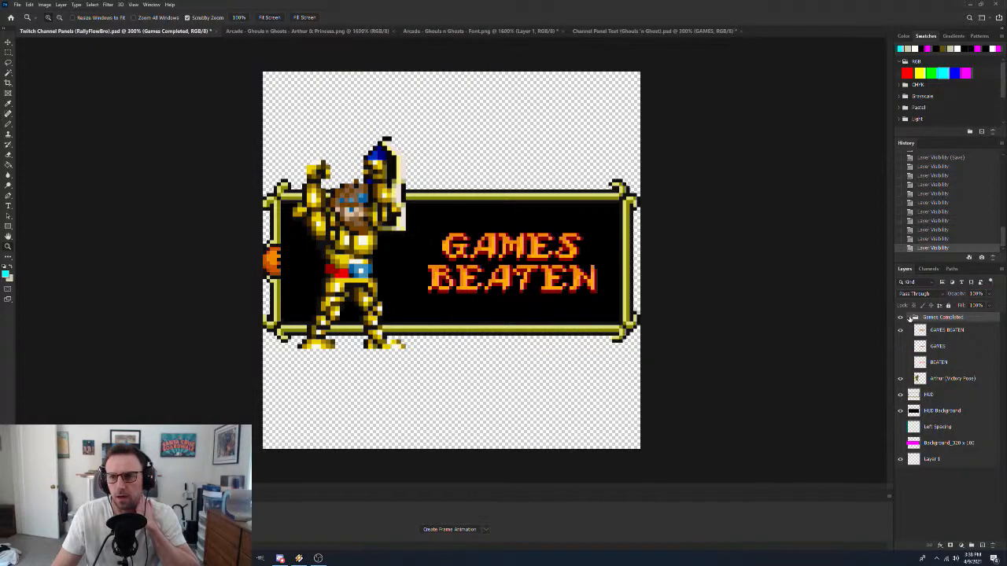
pyautogui.doubleClick(974, 379)
pyautogui.click(978, 379)
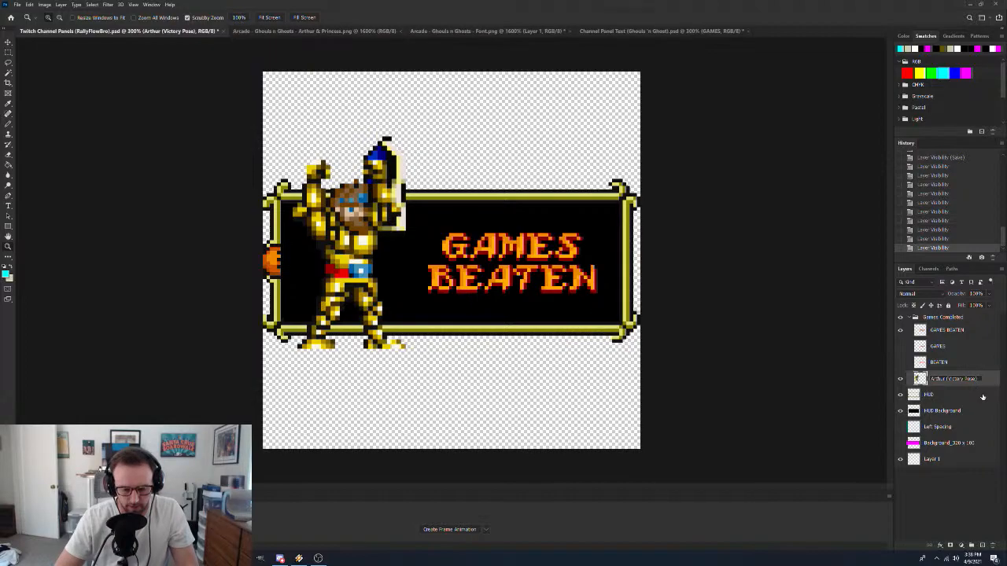
pyautogui.write('40')
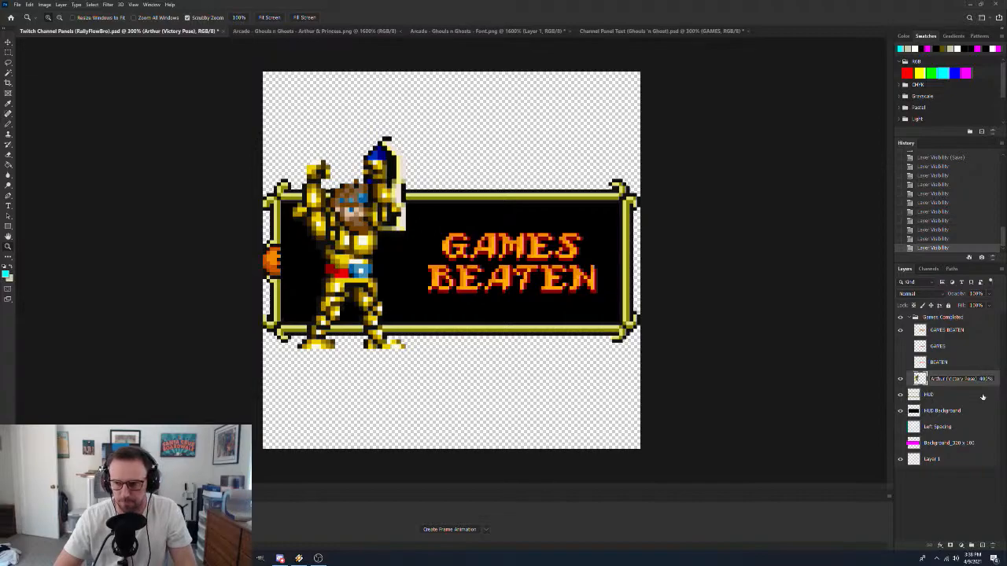
pyautogui.write('0%')
pyautogui.press('Return')
# Rename the merged GAMES BEATEN layer as GAMES BEATEN_300%
pyautogui.click(956, 330)
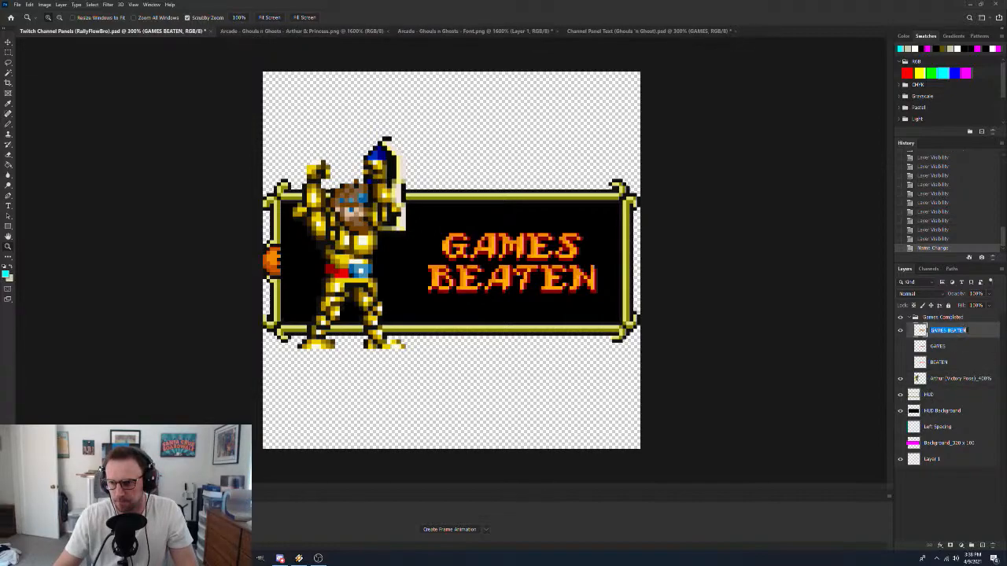
pyautogui.doubleClick(966, 330)
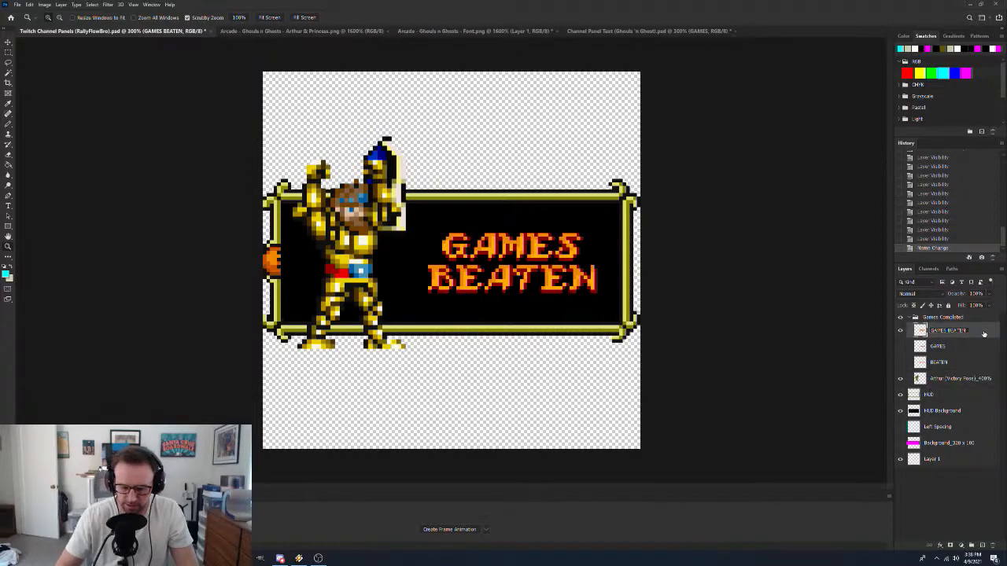
pyautogui.write('300%')
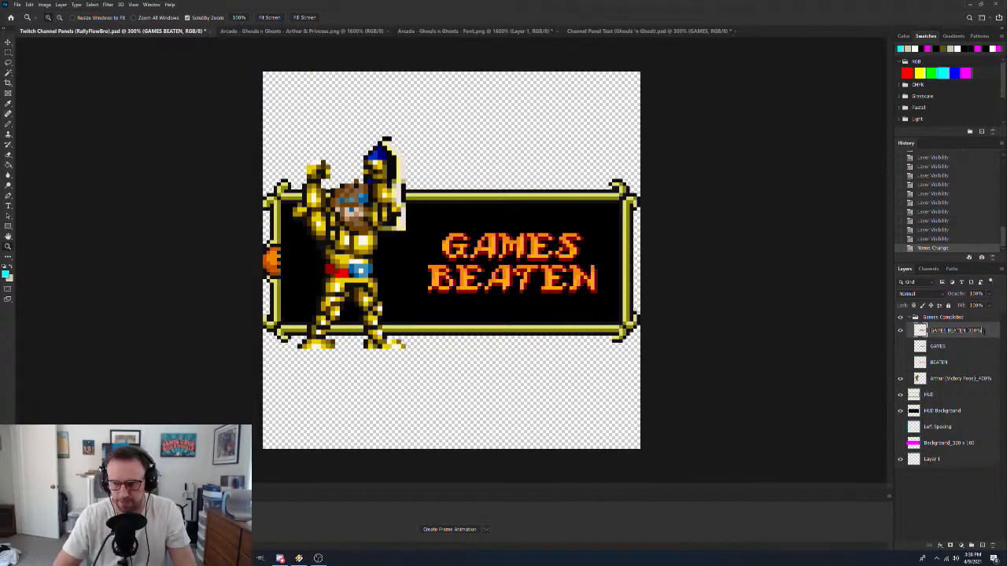
pyautogui.press('Return')
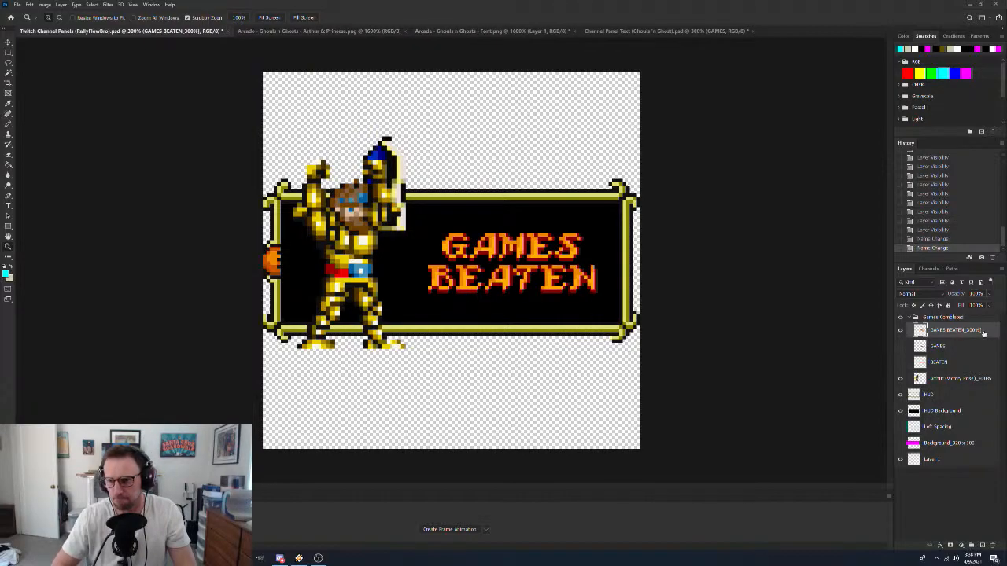
pyautogui.doubleClick(981, 331)
pyautogui.click(984, 330)
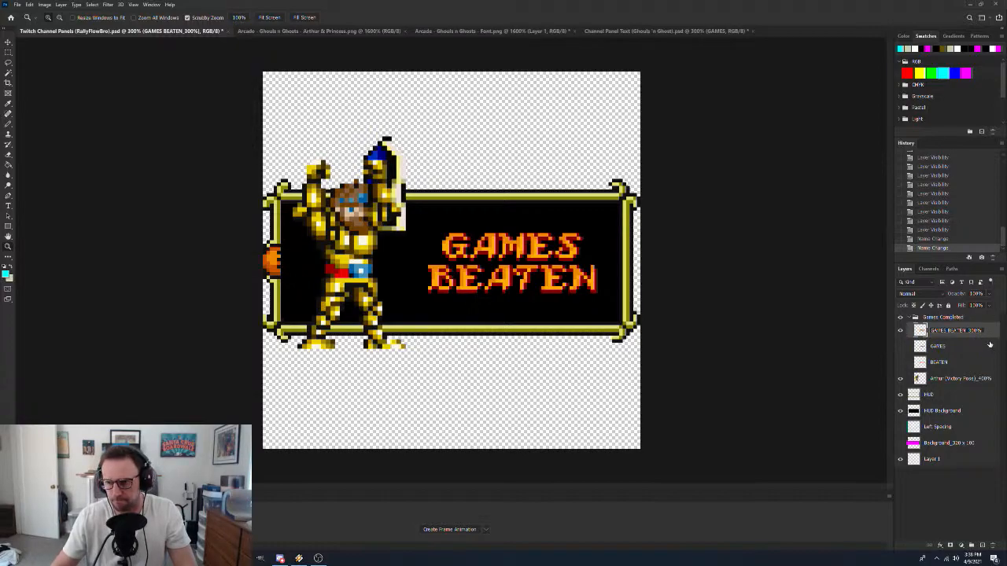
pyautogui.press('Return')
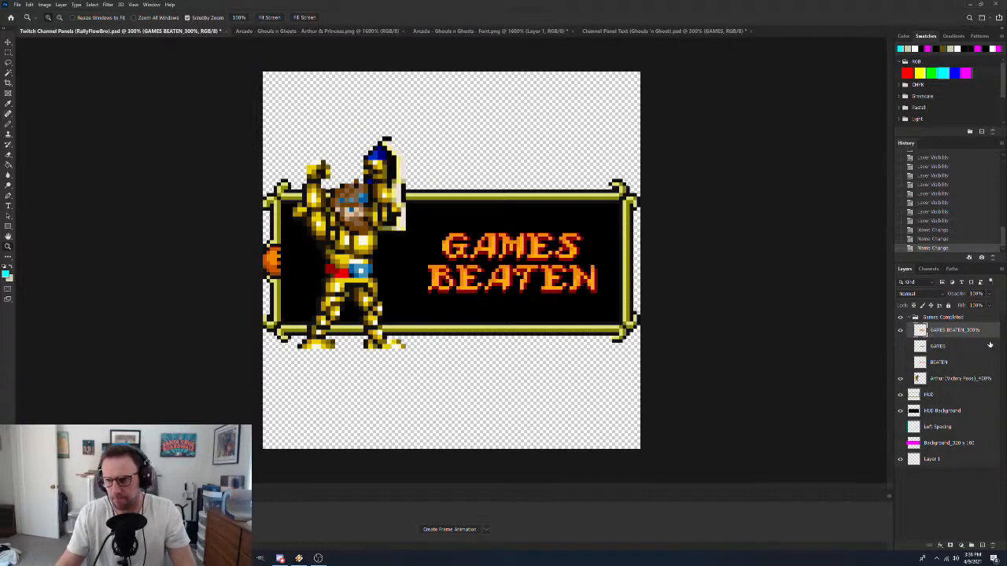
# Rename the BEATEN layer as BEATEN_300% and select the suffix within its name
pyautogui.doubleClick(942, 363)
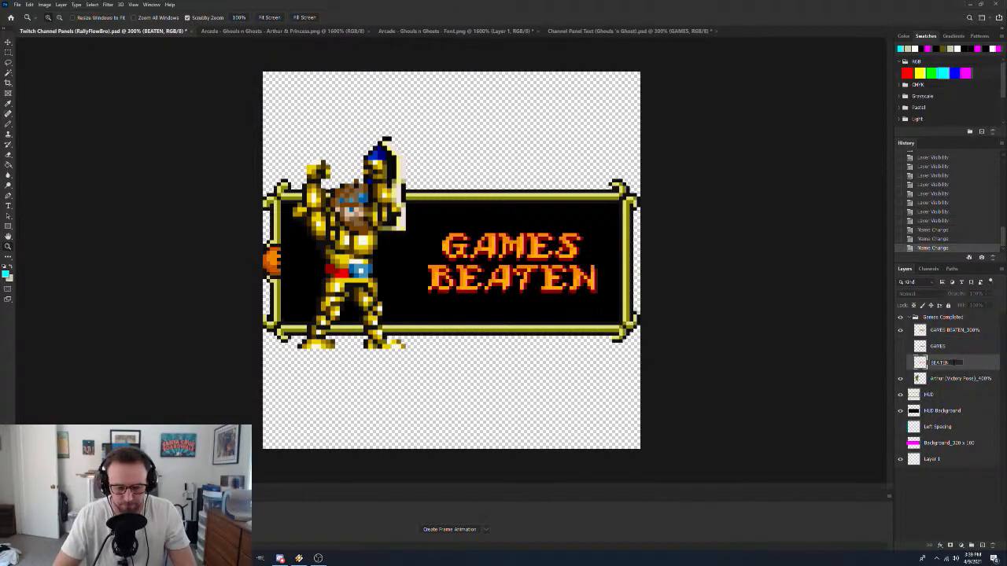
pyautogui.write('_300%')
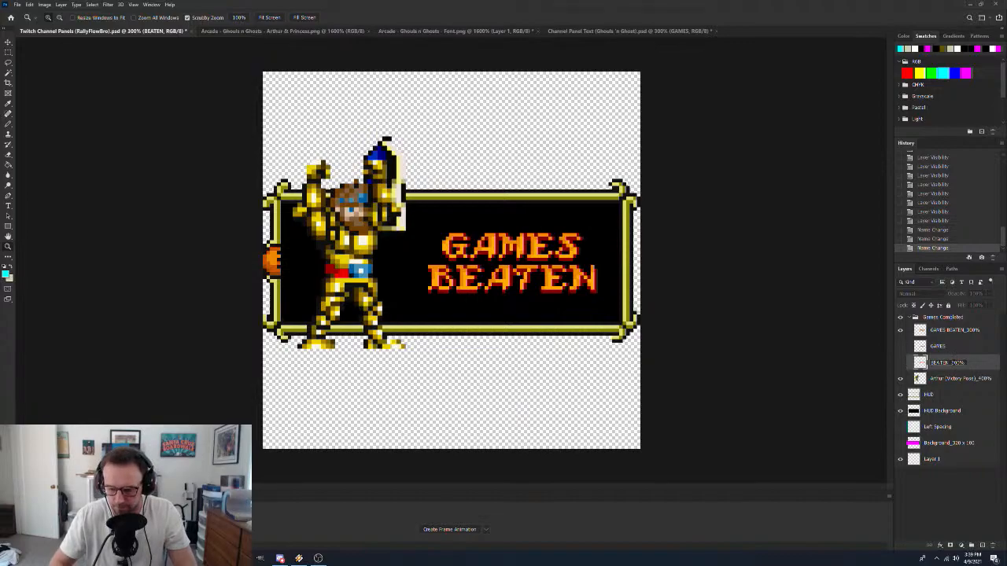
pyautogui.hotkey('shift', 'Left')
pyautogui.hotkey('shift', 'Left')
pyautogui.hotkey('shift', 'Left')
pyautogui.hotkey('shift', 'Left')
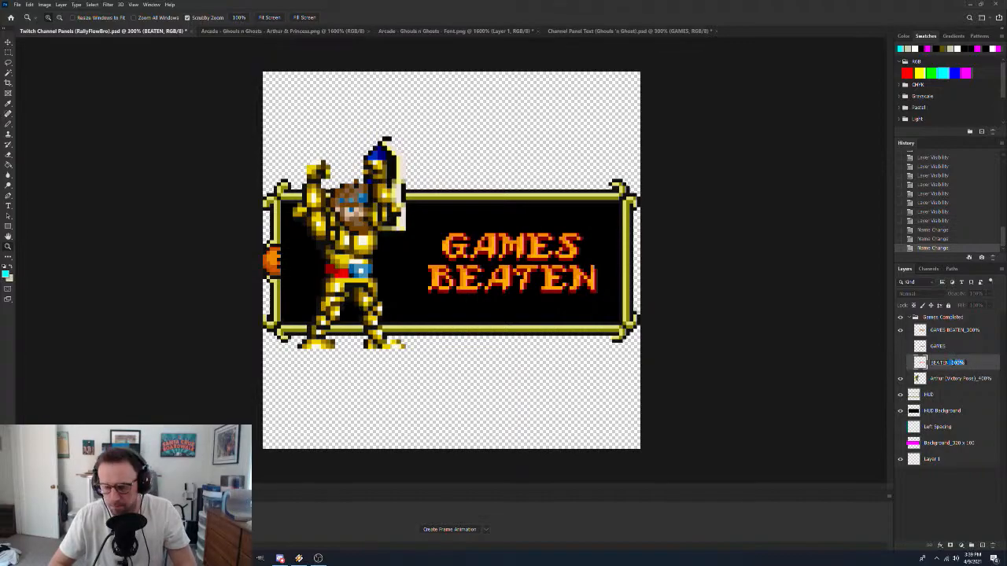
# Rename the GAMES layer as GAMES_300%, and collapse and hide the Games Completed group
pyautogui.doubleClick(938, 346)
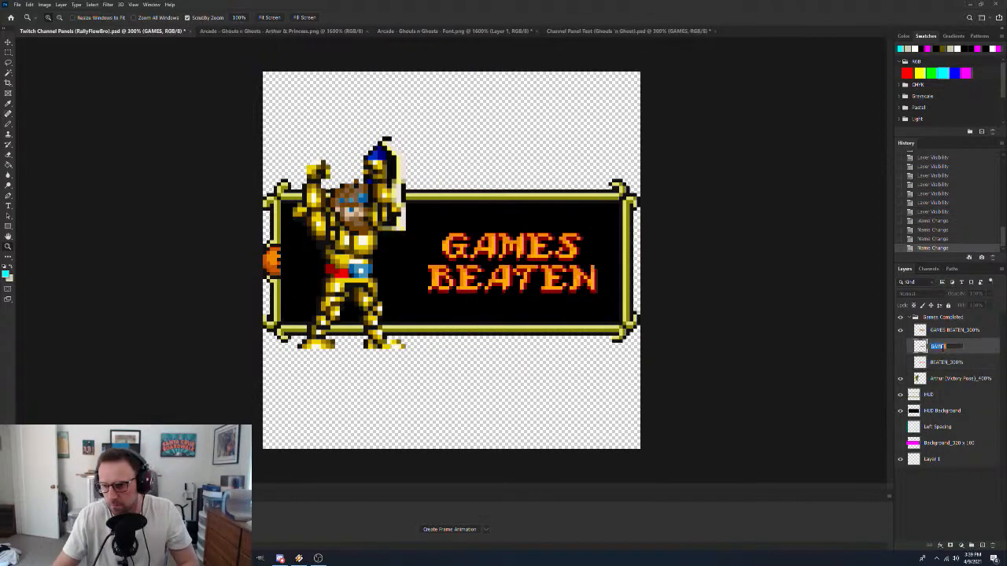
pyautogui.write('_300%')
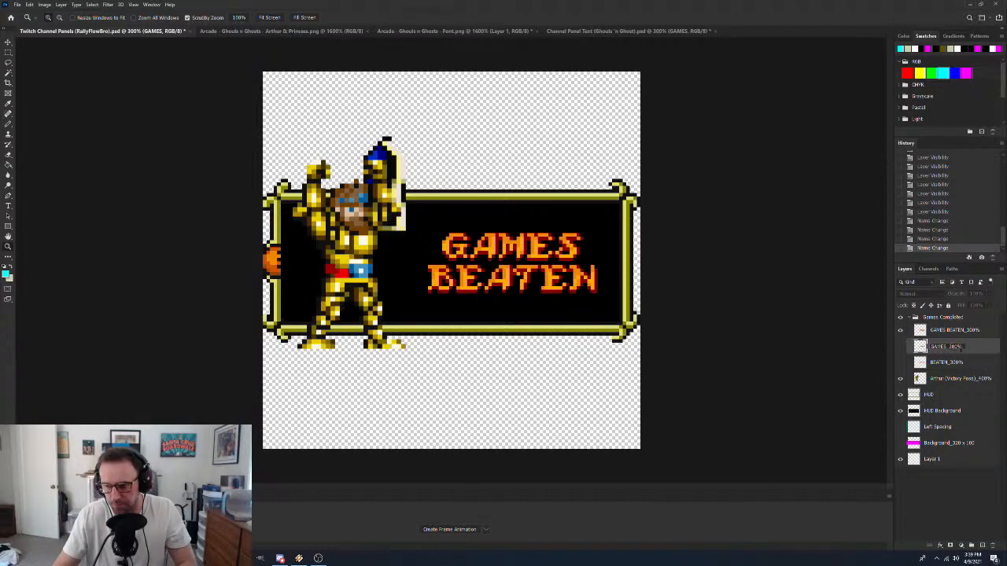
pyautogui.press('Return')
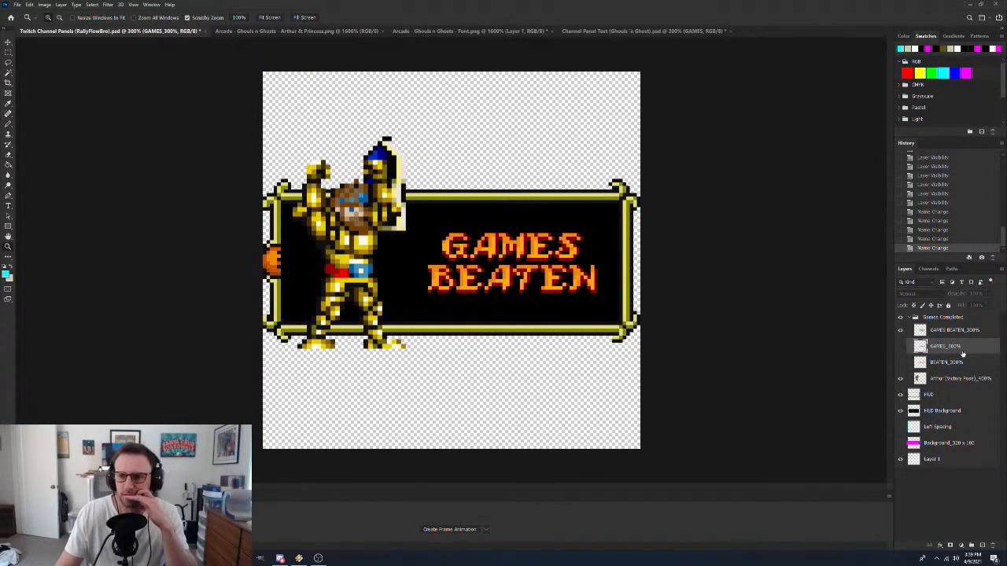
pyautogui.click(910, 317)
pyautogui.click(900, 317)
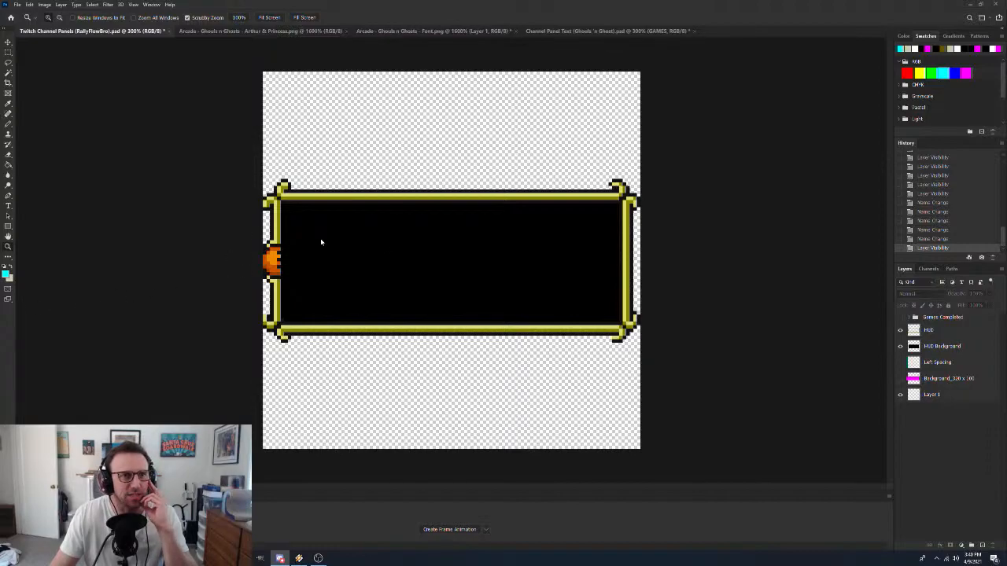
# In Channel Panel Text (Ghouls 'n Ghost).psd, move the GAMES and BEATEN words into the canvas's upper-left corner
pyautogui.click(584, 31)
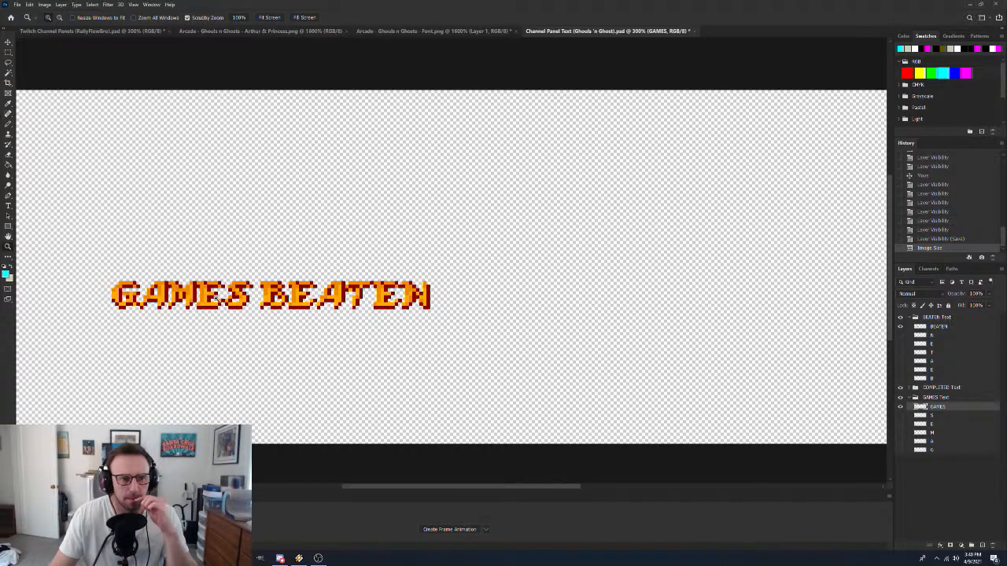
pyautogui.press('v')
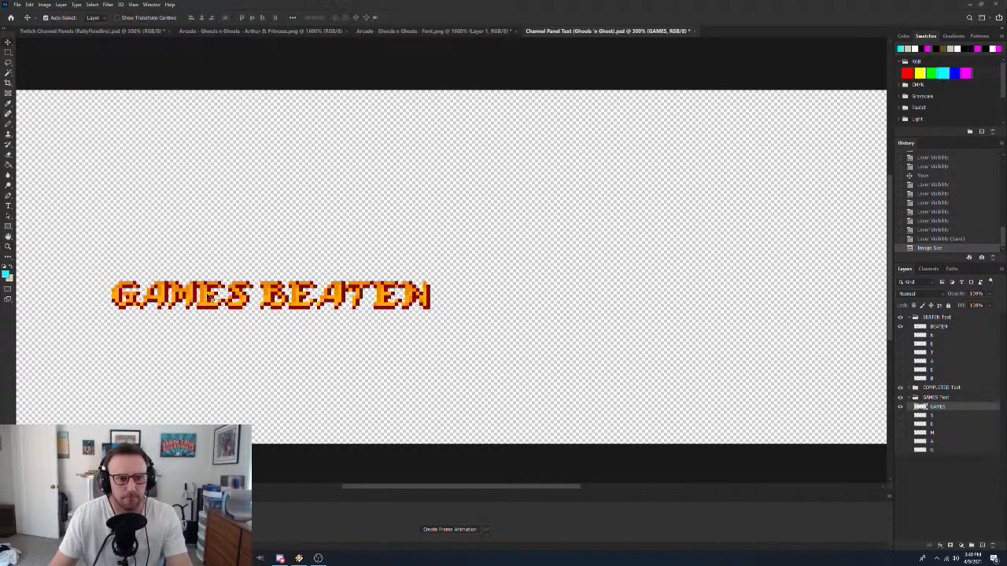
pyautogui.moveTo(217, 279); pyautogui.dragTo(92, 74)
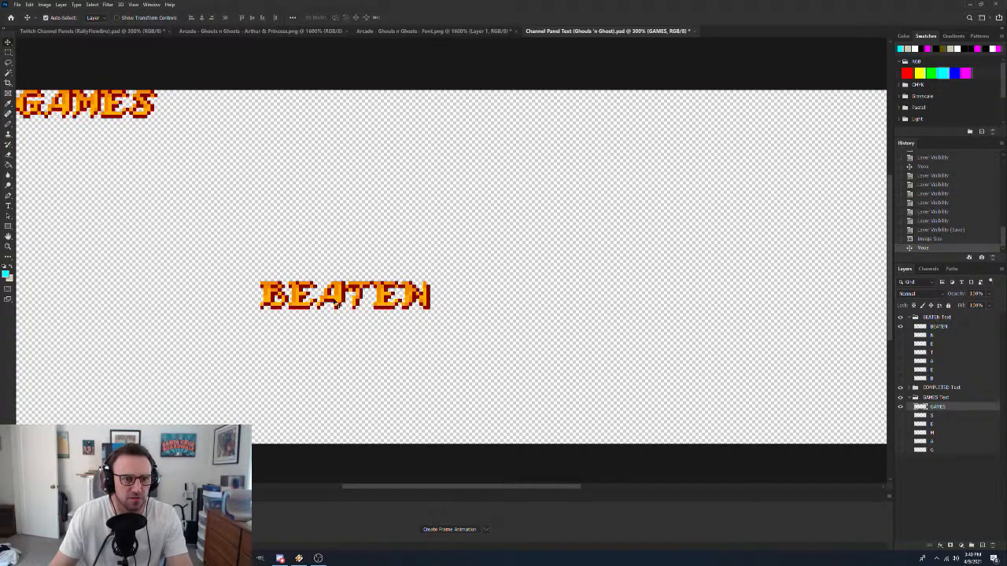
pyautogui.moveTo(337, 305); pyautogui.dragTo(92, 111)
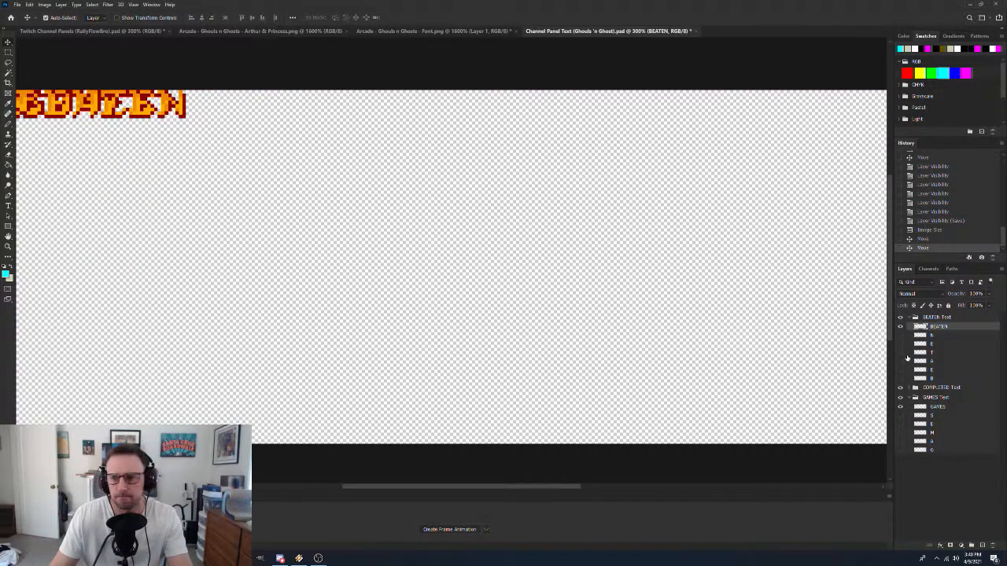
# Collapse the BEATEN Text group, show the COMPLETED layer and move its word into the canvas's upper-left corner
pyautogui.click(911, 318)
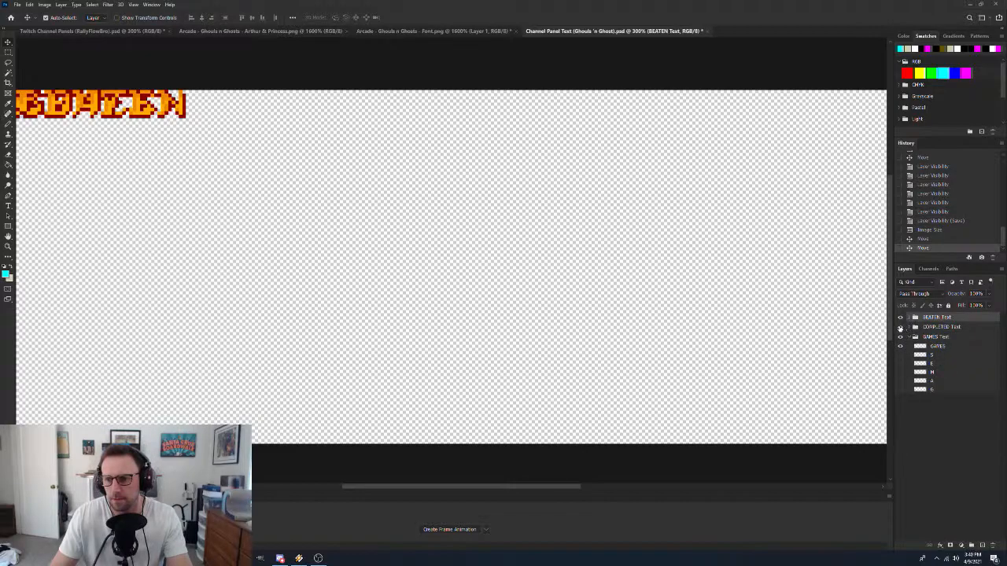
pyautogui.click(900, 327)
pyautogui.click(910, 328)
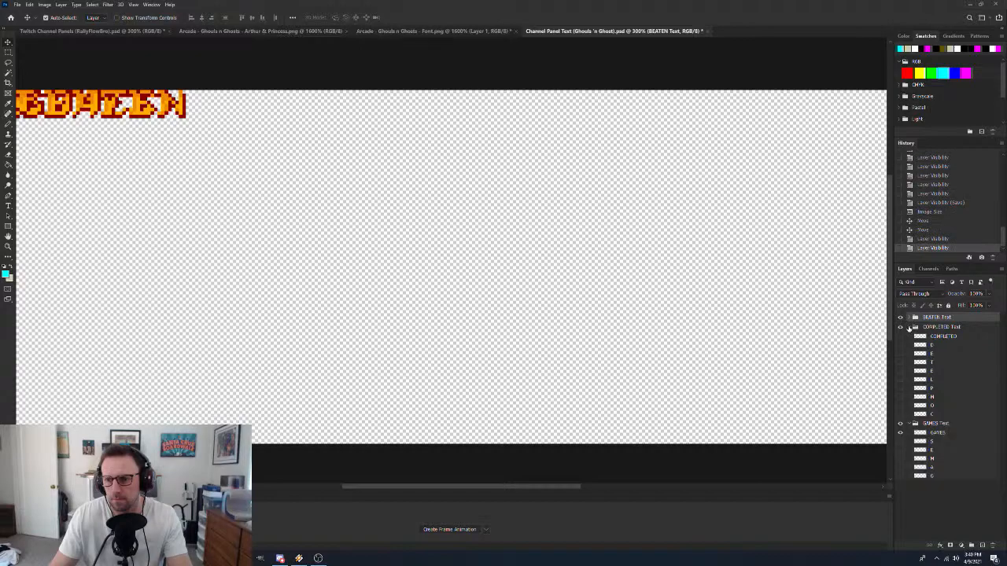
pyautogui.click(901, 337)
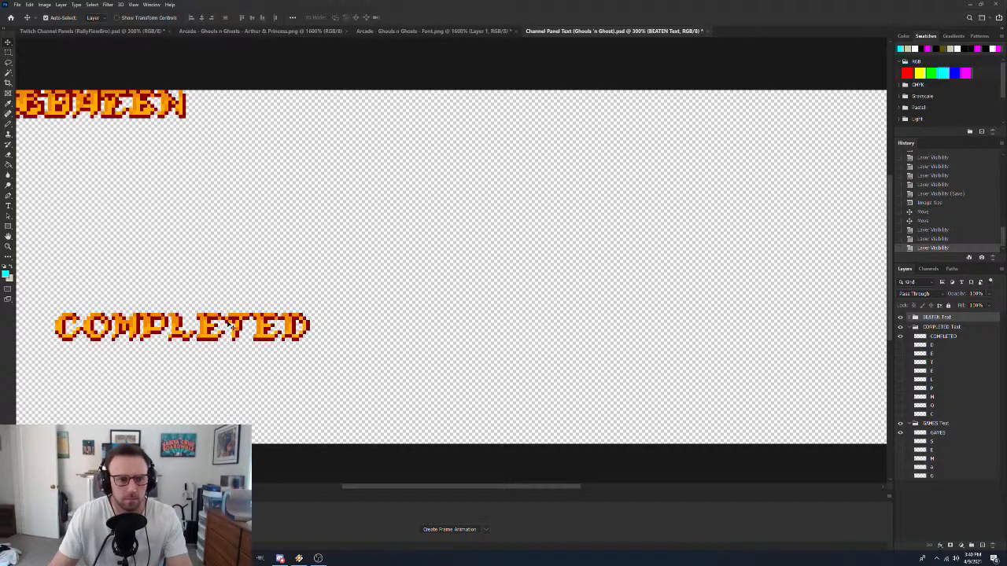
pyautogui.moveTo(208, 329); pyautogui.dragTo(177, 91)
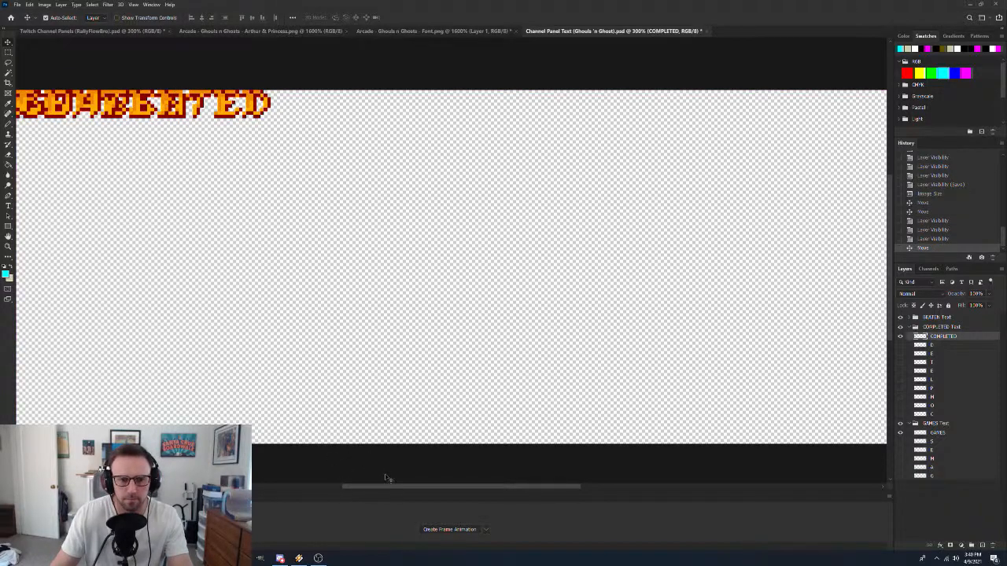
pyautogui.moveTo(384, 490); pyautogui.dragTo(359, 487)
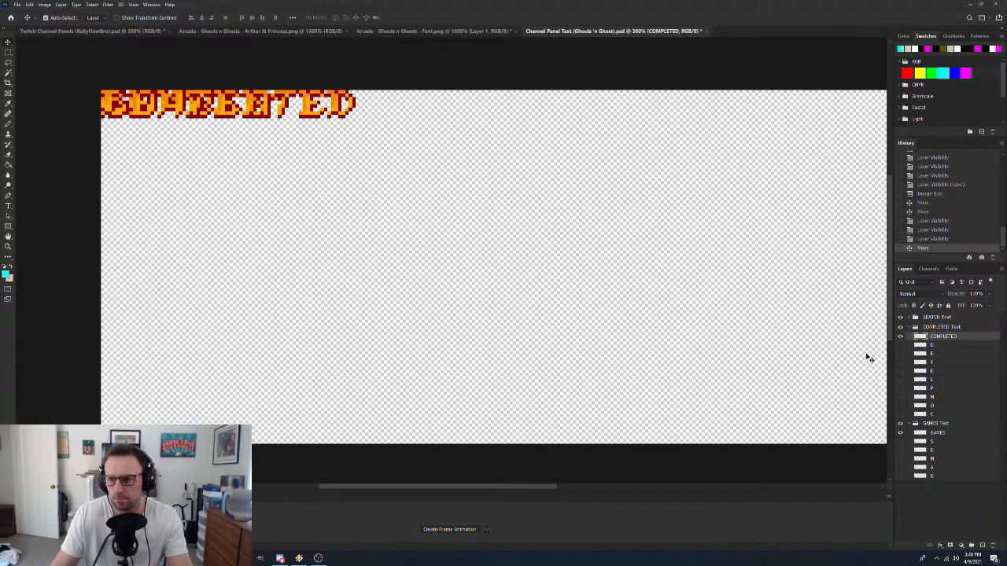
# Hide the GAMES layer and all three text groups, collapse the groups still open, and deselect all layers
pyautogui.click(901, 318)
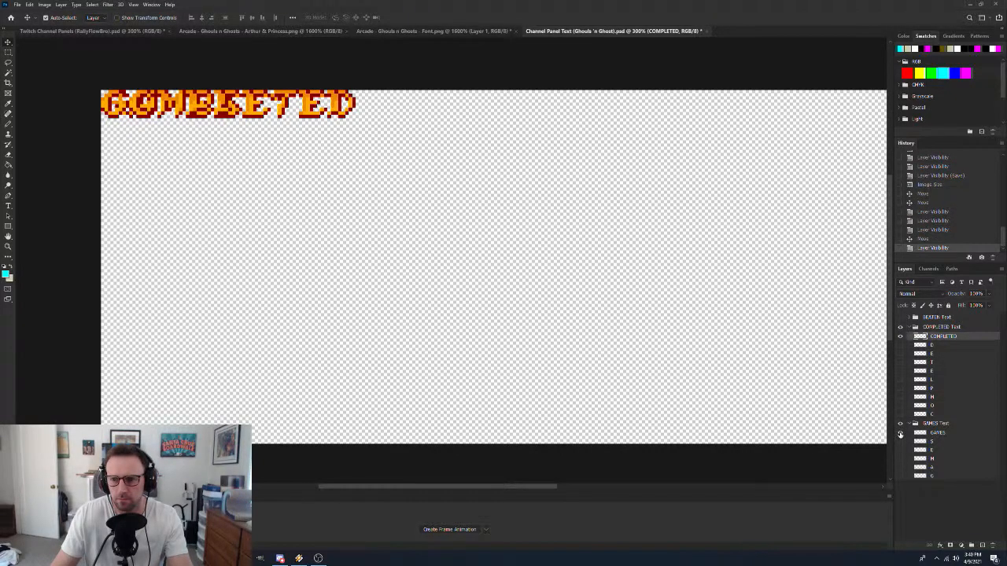
pyautogui.click(900, 433)
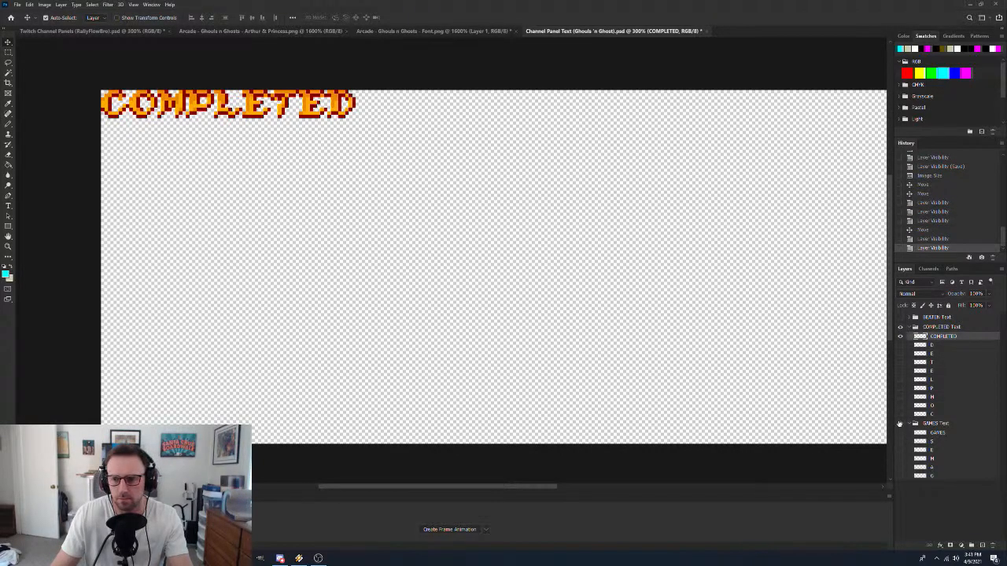
pyautogui.click(901, 424)
pyautogui.click(915, 423)
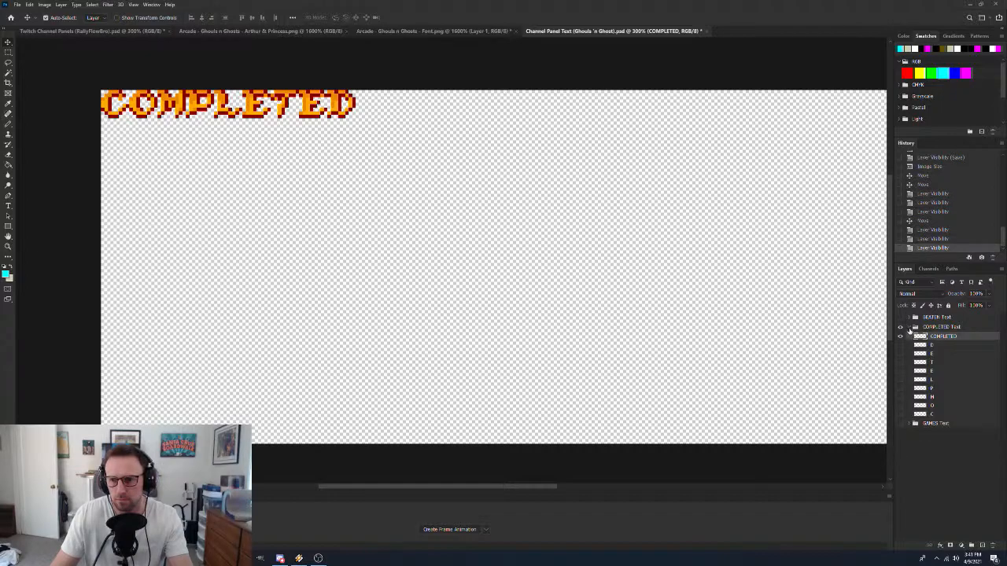
pyautogui.click(910, 328)
pyautogui.click(902, 327)
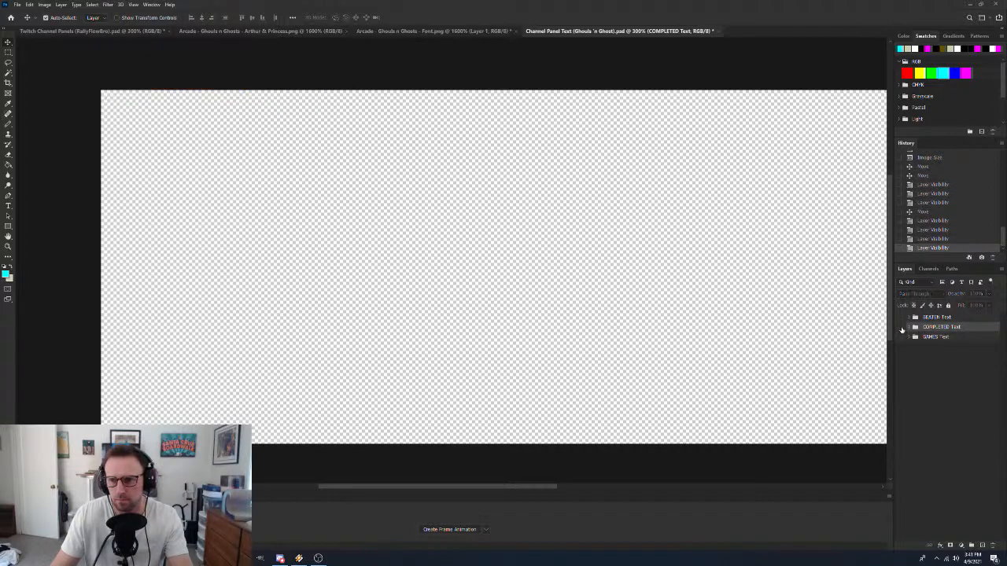
pyautogui.click(934, 368)
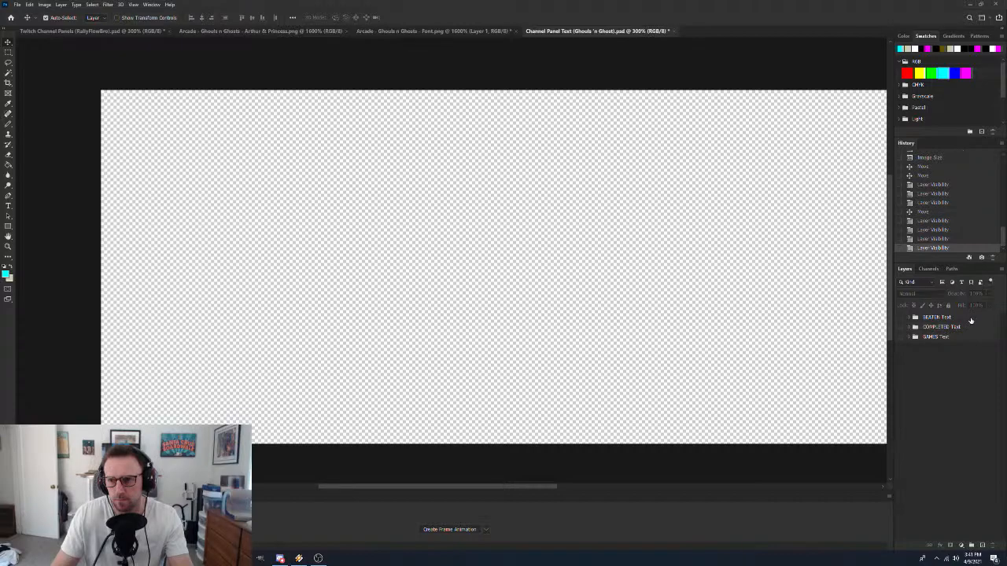
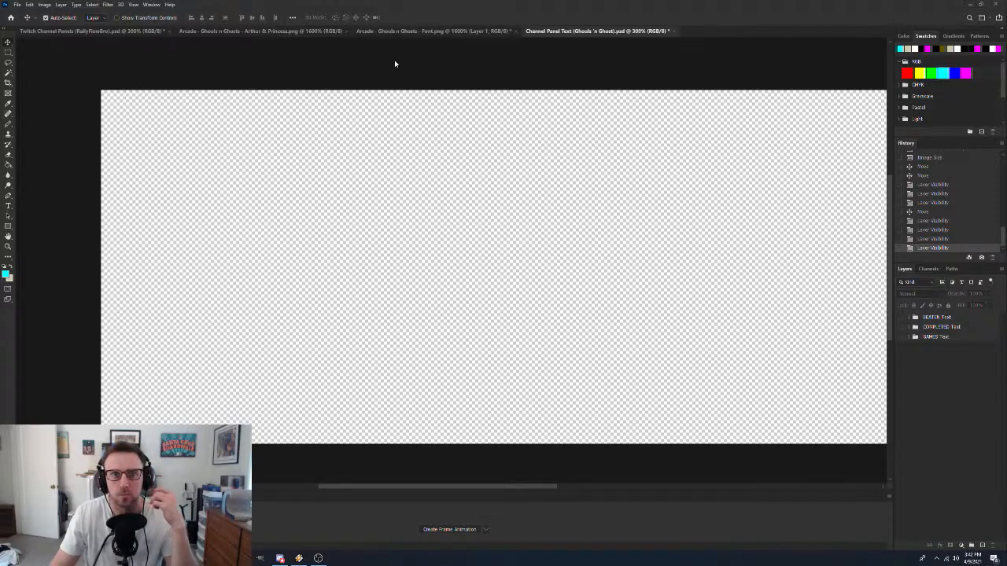
# Look over the Ghouls n Ghosts font sheet and close the Arthur & Princess sprite sheet document
pyautogui.click(391, 31)
pyautogui.scroll(-4, 387, 194)
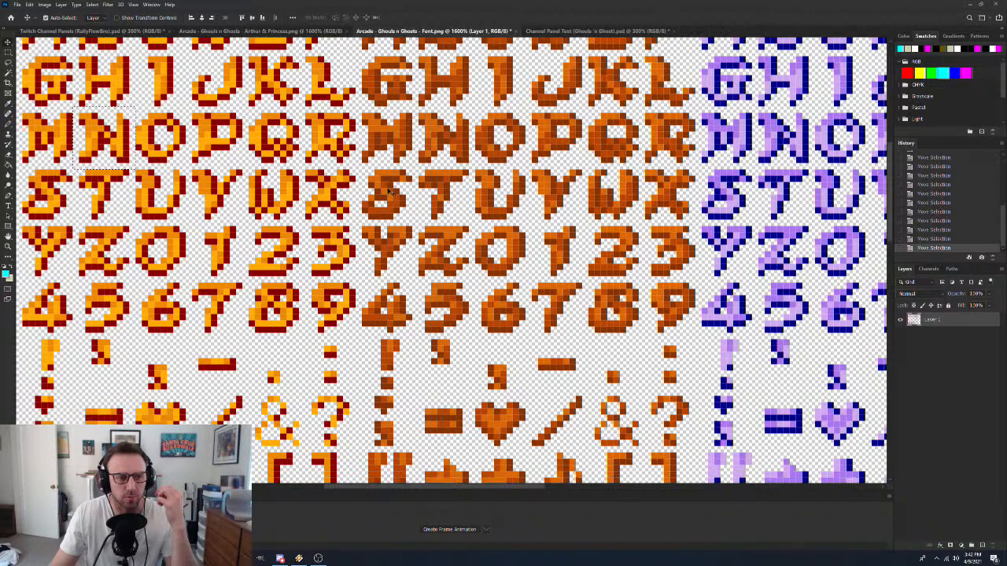
pyautogui.scroll(-2, 387, 194)
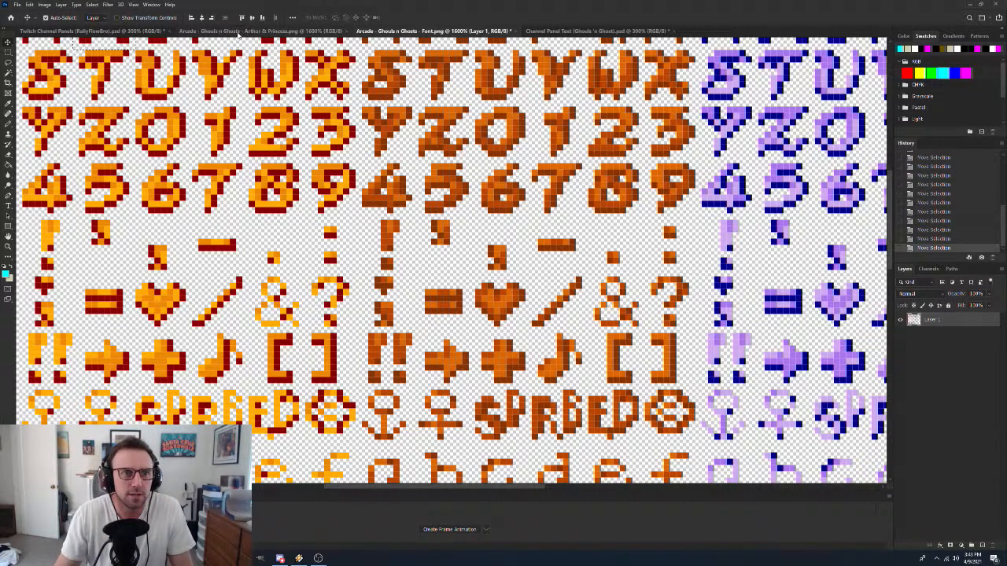
pyautogui.click(240, 32)
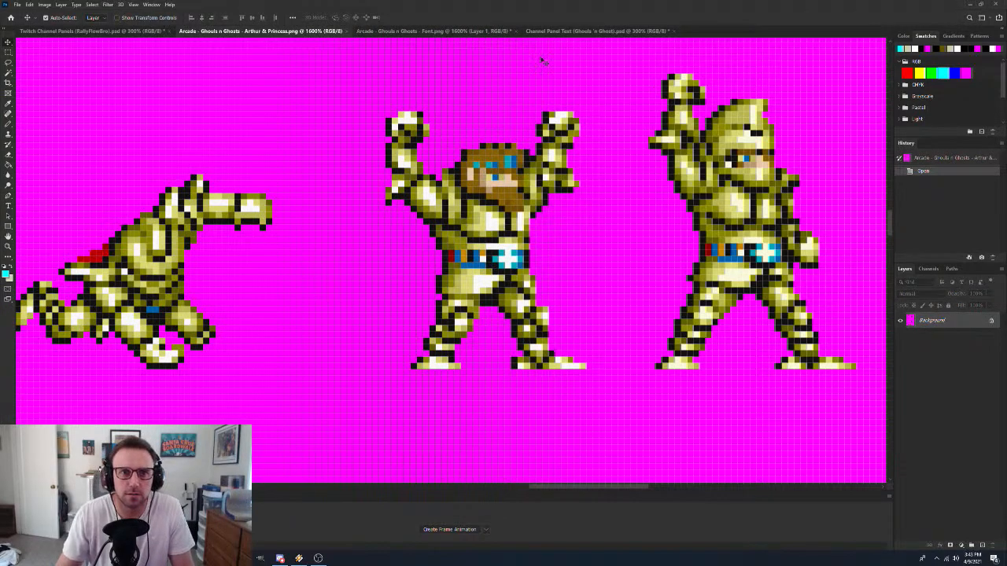
pyautogui.click(346, 32)
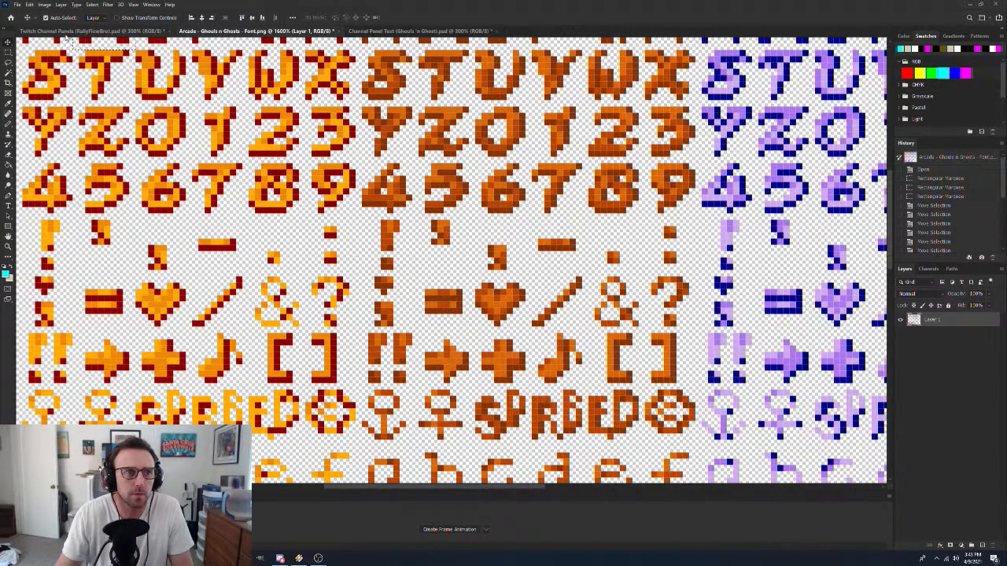
# Examine the full character set on the Ghouls n Ghosts font sheet, from the capitals down to the credits
pyautogui.press('z')
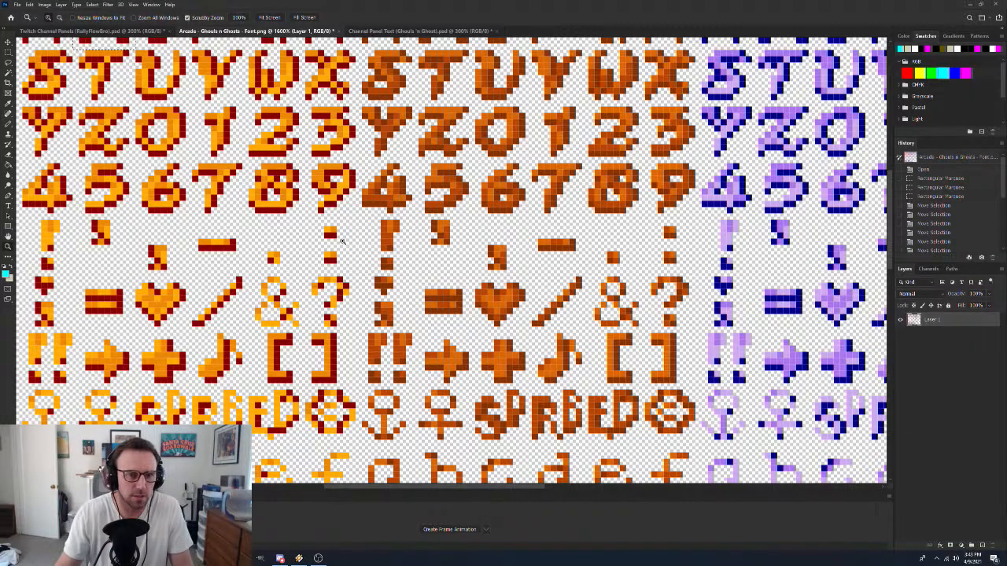
pyautogui.keyDown('alt'); pyautogui.click(370, 250); pyautogui.keyUp('alt')
pyautogui.keyDown('alt'); pyautogui.click(369, 250); pyautogui.keyUp('alt')
pyautogui.keyDown('alt'); pyautogui.click(369, 251); pyautogui.keyUp('alt')
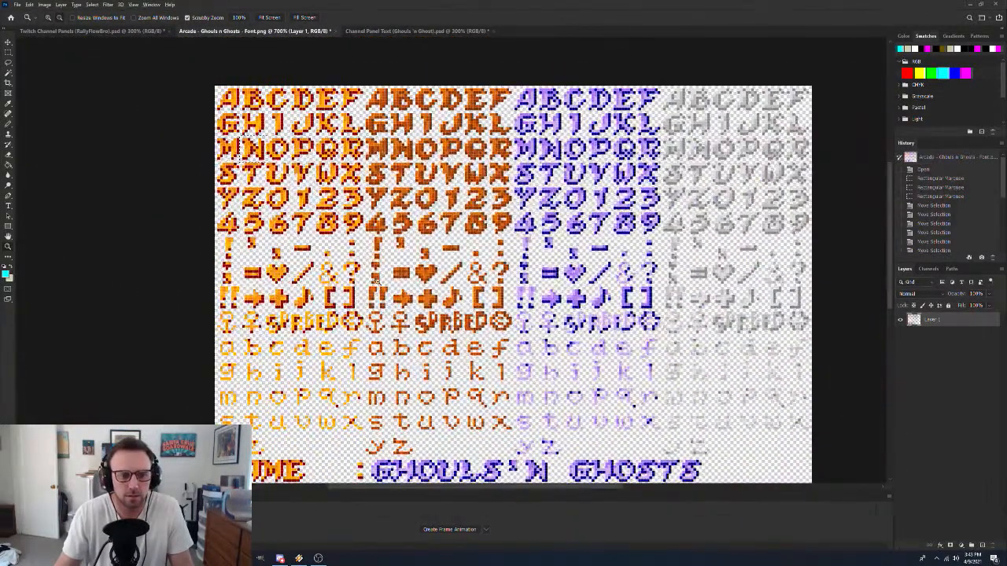
pyautogui.keyDown('alt'); pyautogui.click(372, 260); pyautogui.keyUp('alt')
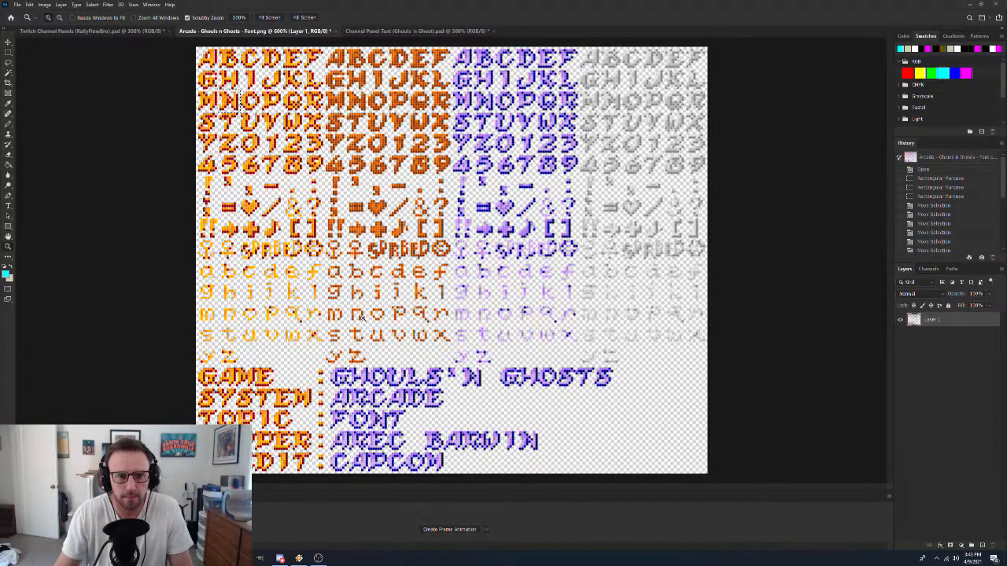
pyautogui.click(361, 318)
pyautogui.click(361, 317)
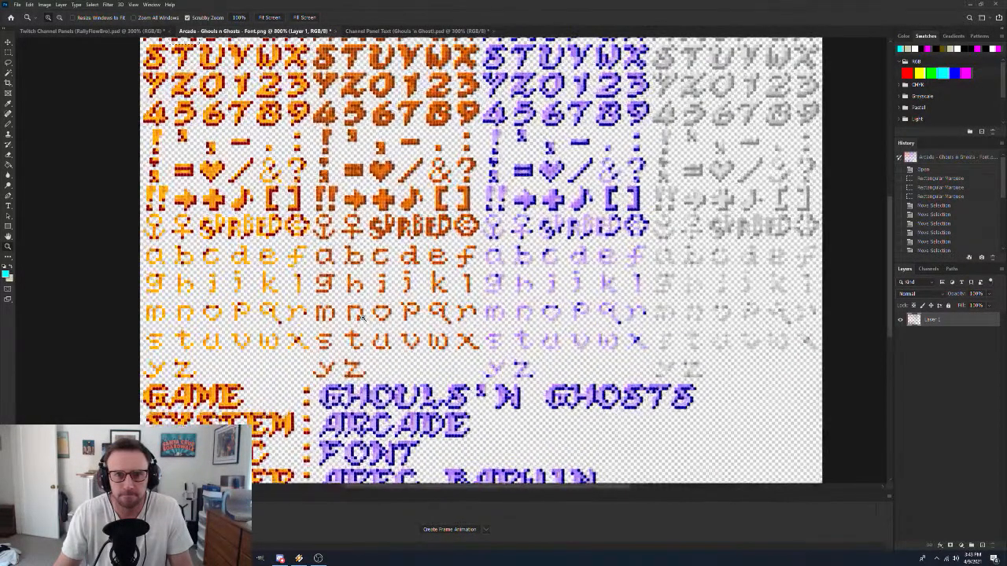
pyautogui.scroll(3, 365, 313)
pyautogui.scroll(2, 365, 313)
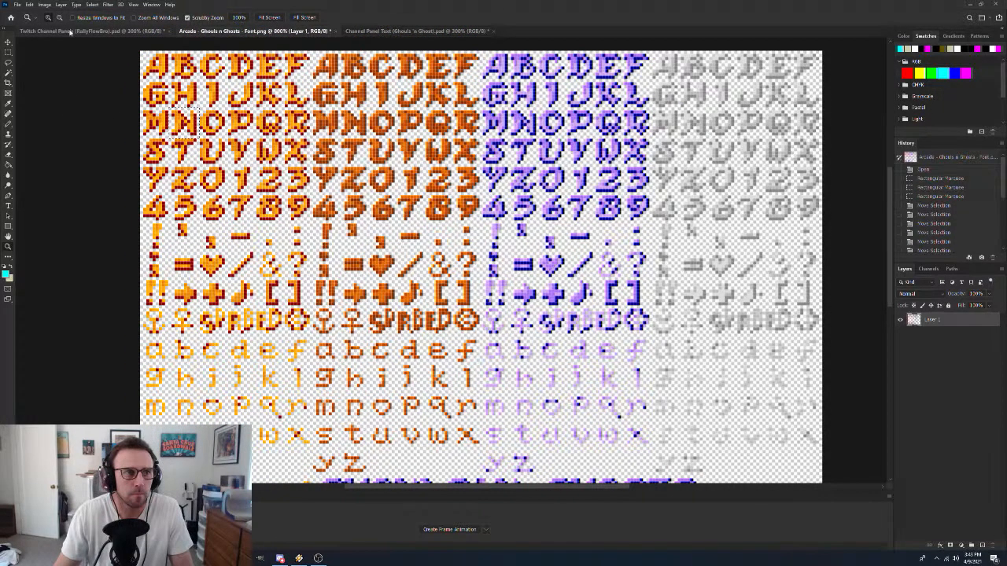
# Open the SNES - Super Ghouls n Ghosts - Items & Weapons.png sheet from the SNES > Super Ghouls 'n Ghosts sprite sheets folder
pyautogui.click(16, 5)
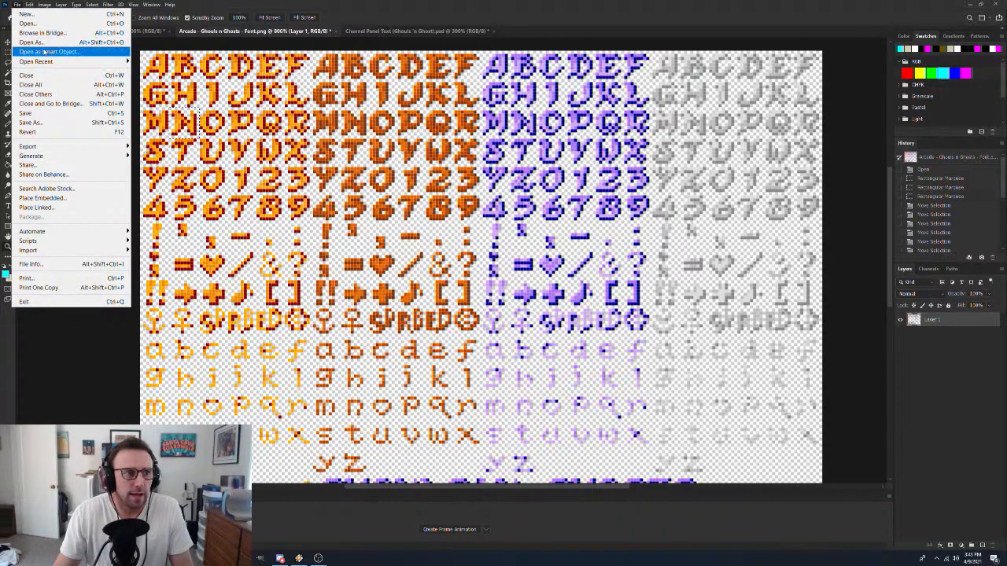
pyautogui.click(28, 23)
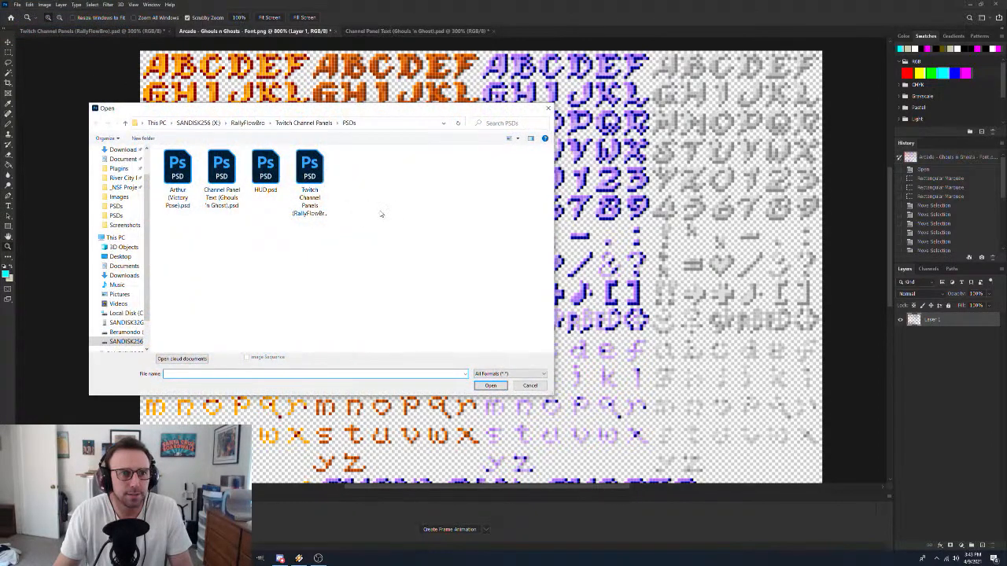
pyautogui.click(199, 123)
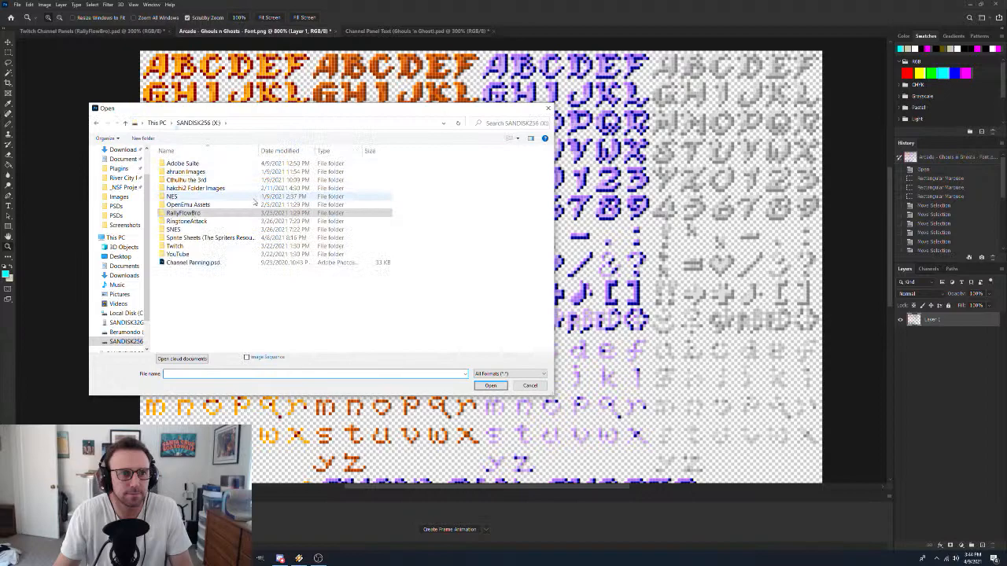
pyautogui.click(179, 214)
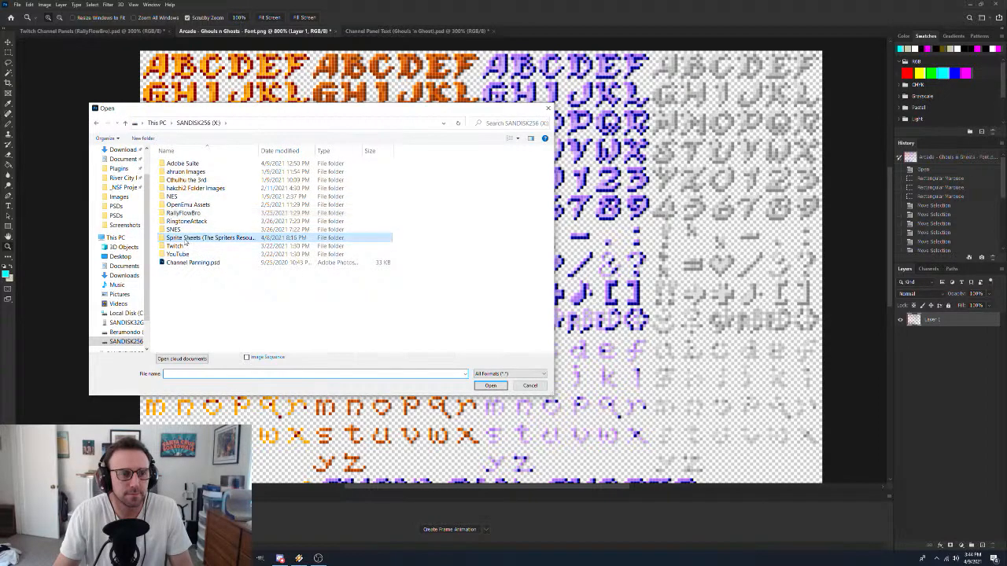
pyautogui.doubleClick(185, 238)
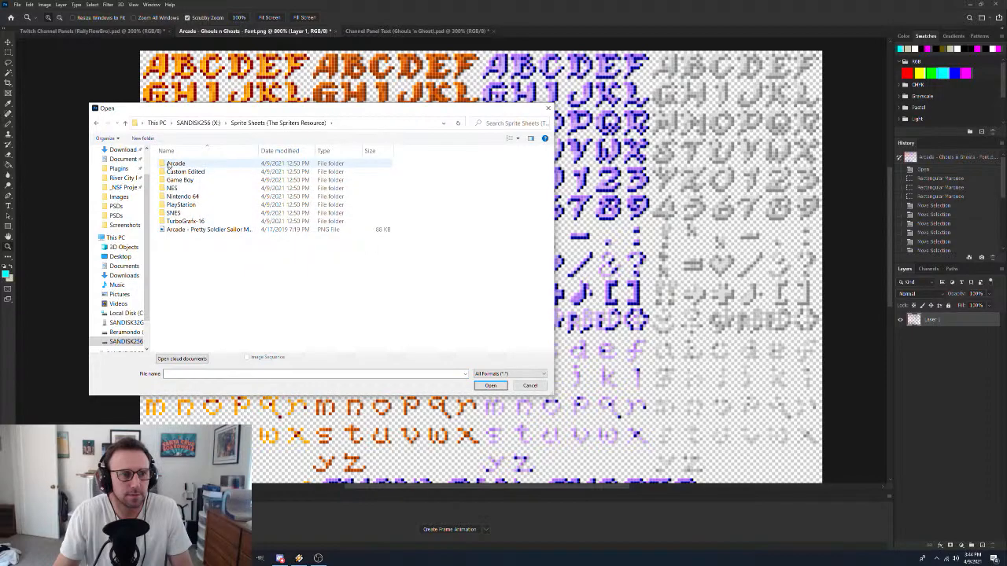
pyautogui.doubleClick(177, 213)
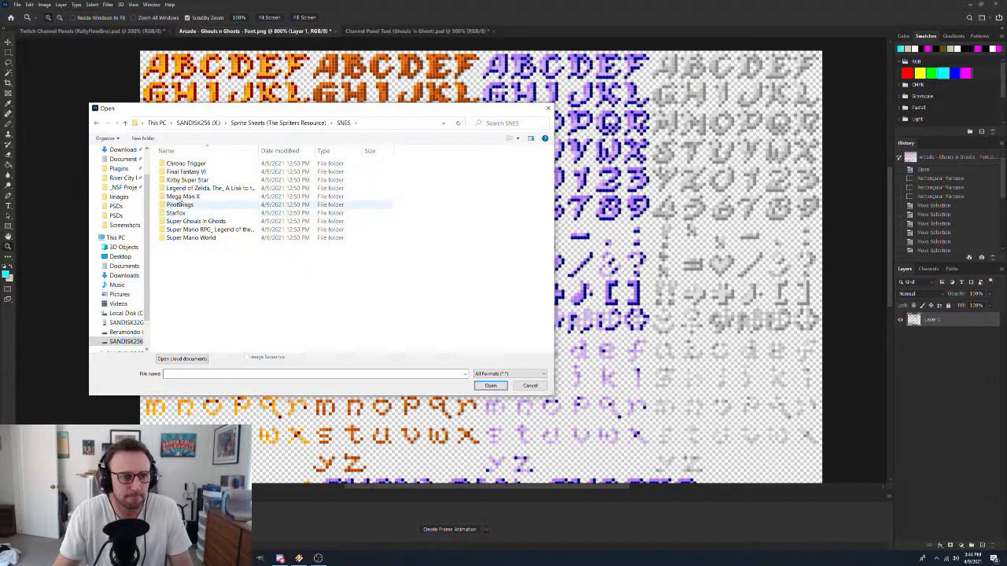
pyautogui.doubleClick(184, 221)
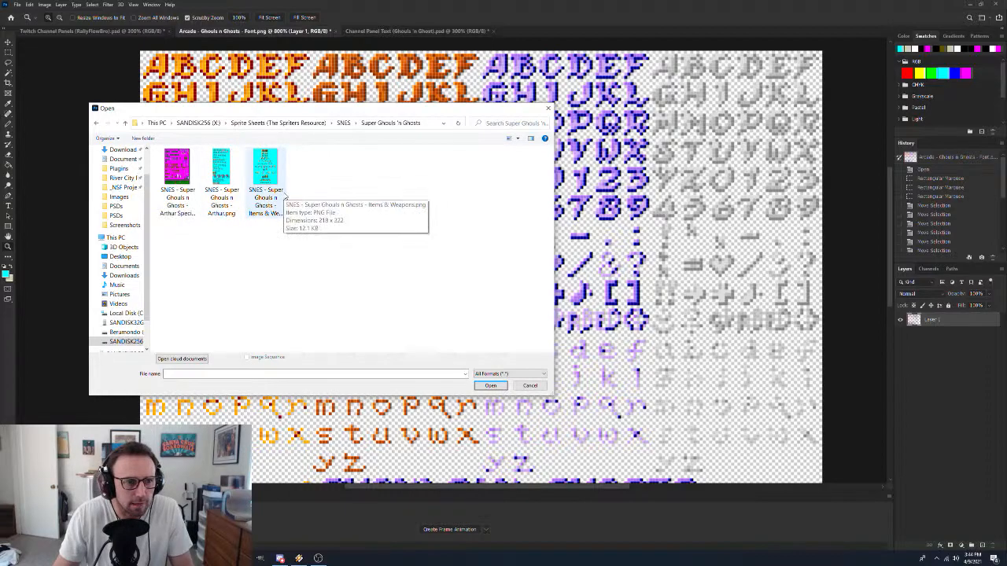
pyautogui.doubleClick(266, 168)
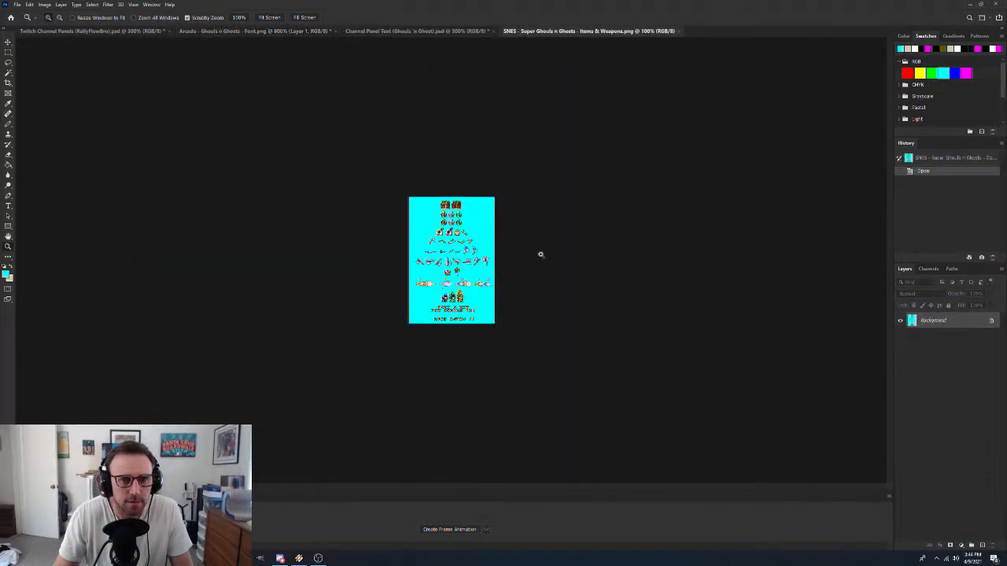
# Examine the Items & Weapons sheet from the treasure chests down to the three armored knights above the text
pyautogui.click(442, 221)
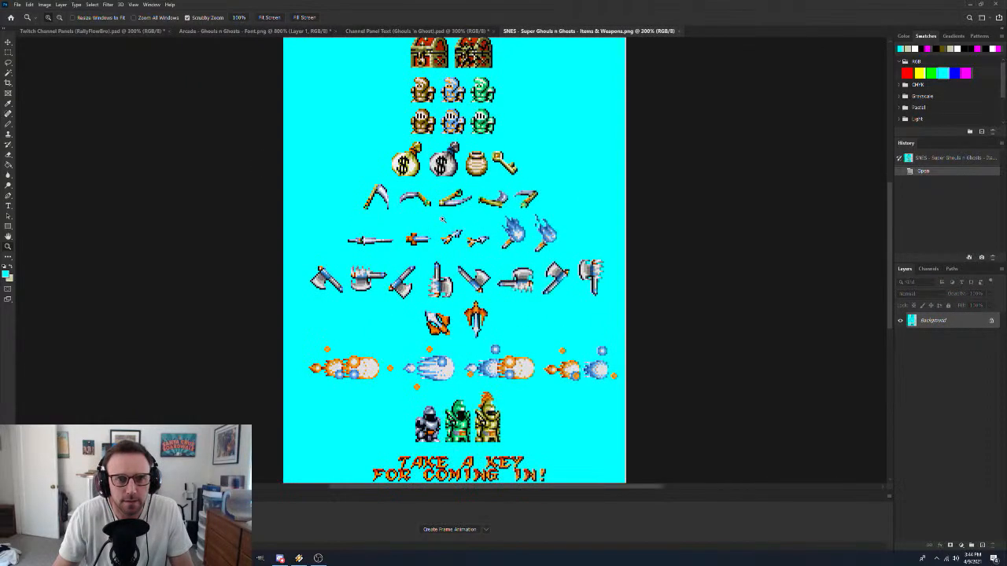
pyautogui.click(465, 256)
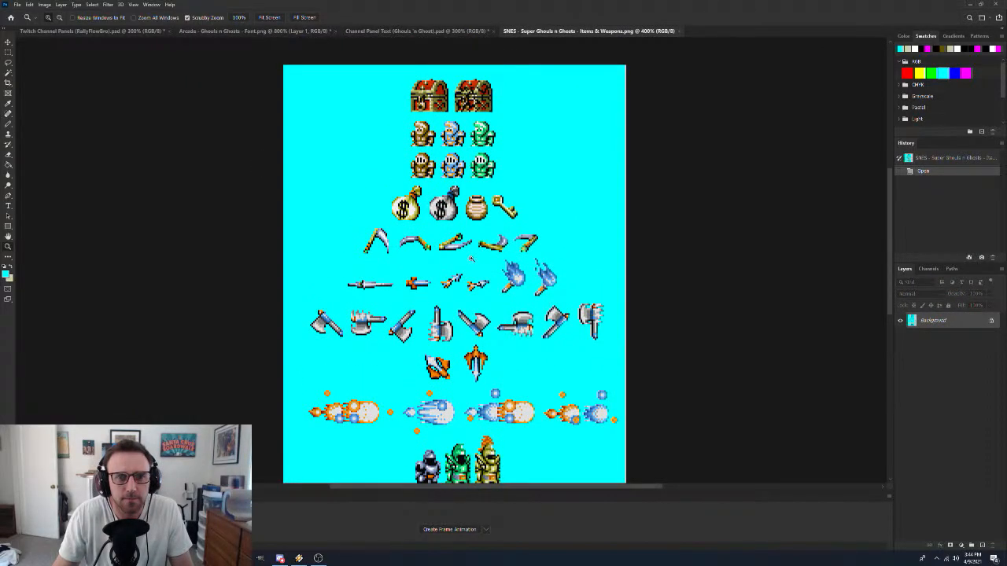
pyautogui.scroll(-4, 472, 260)
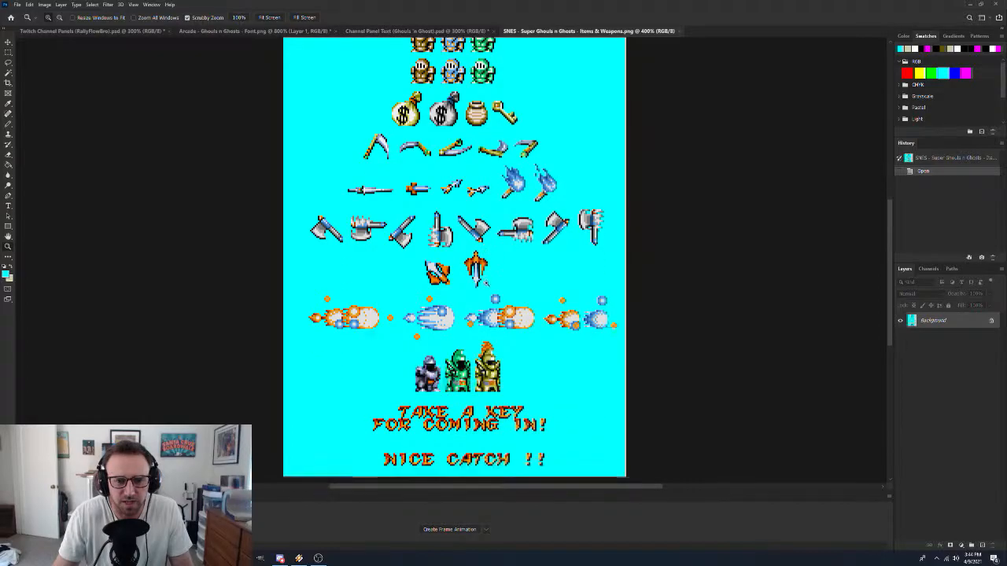
pyautogui.scroll(-3, 487, 285)
pyautogui.click(463, 325)
pyautogui.click(462, 324)
pyautogui.click(463, 324)
pyautogui.click(462, 324)
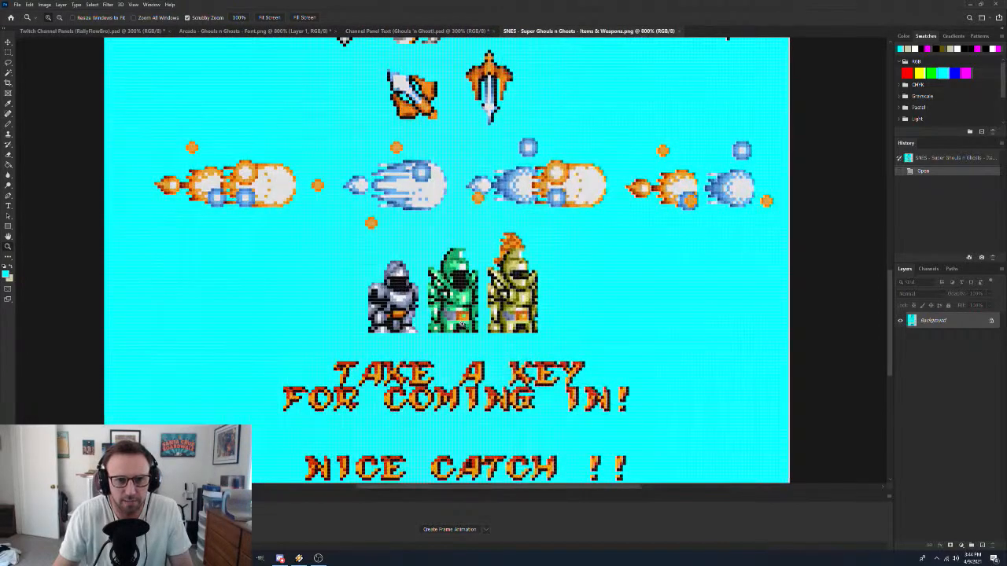
pyautogui.click(463, 323)
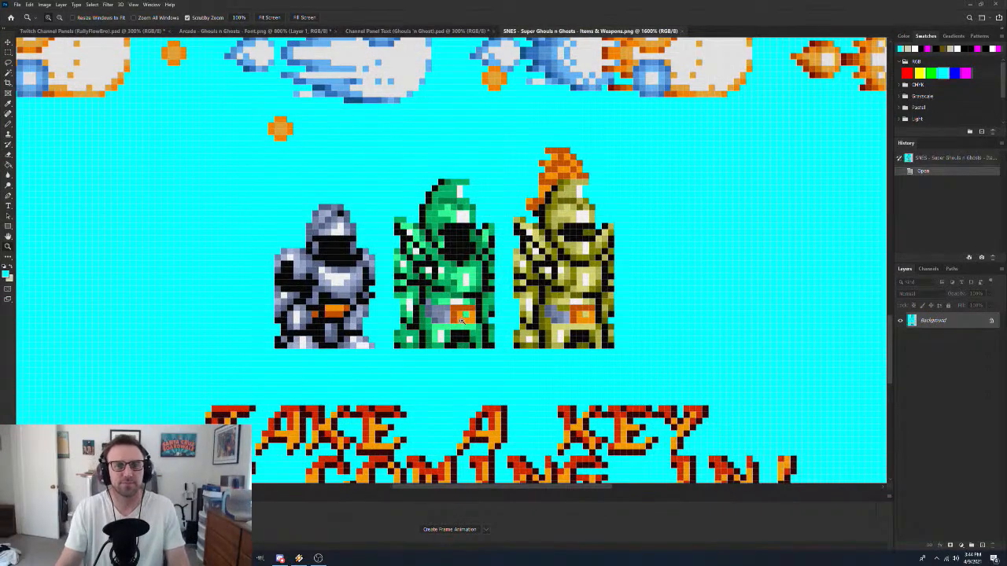
pyautogui.scroll(1, 462, 320)
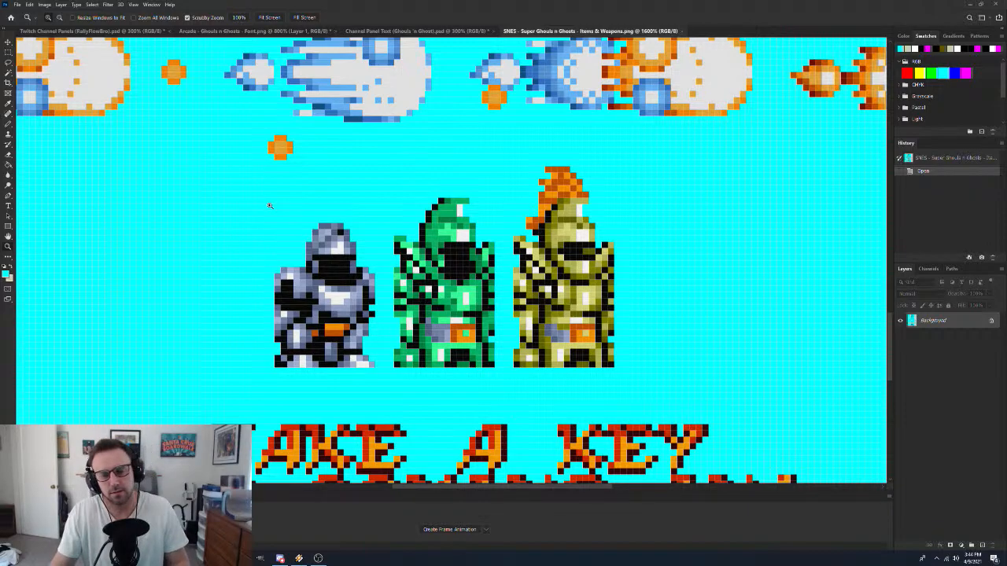
# Switch to Winamp, raise the playback volume and replay the PS1 Startup track
pyautogui.hotkey('alt', 'Tab')
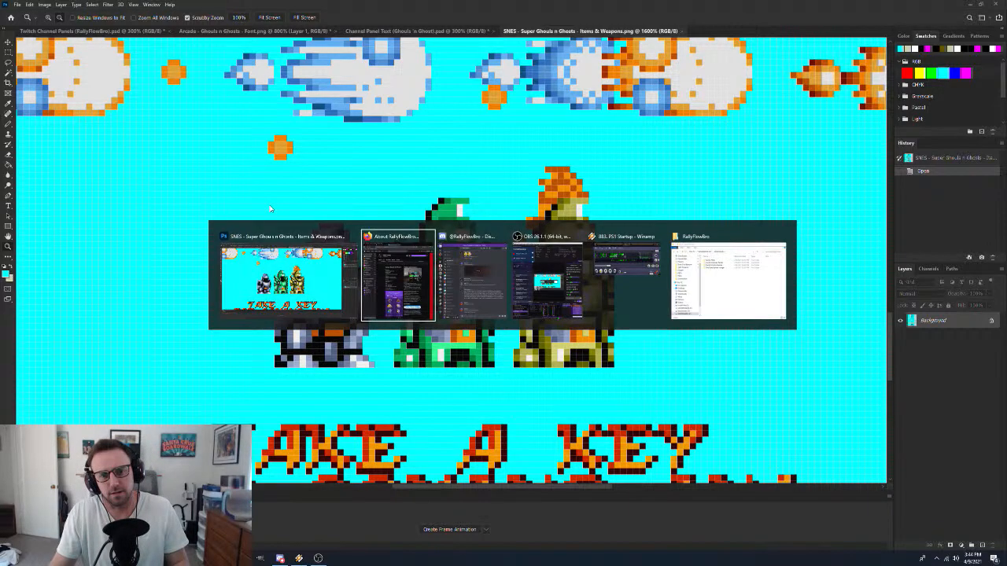
pyautogui.hotkey('alt', 'Tab')
pyautogui.hotkey('alt', 'Tab')
pyautogui.hotkey('alt', 'Tab')
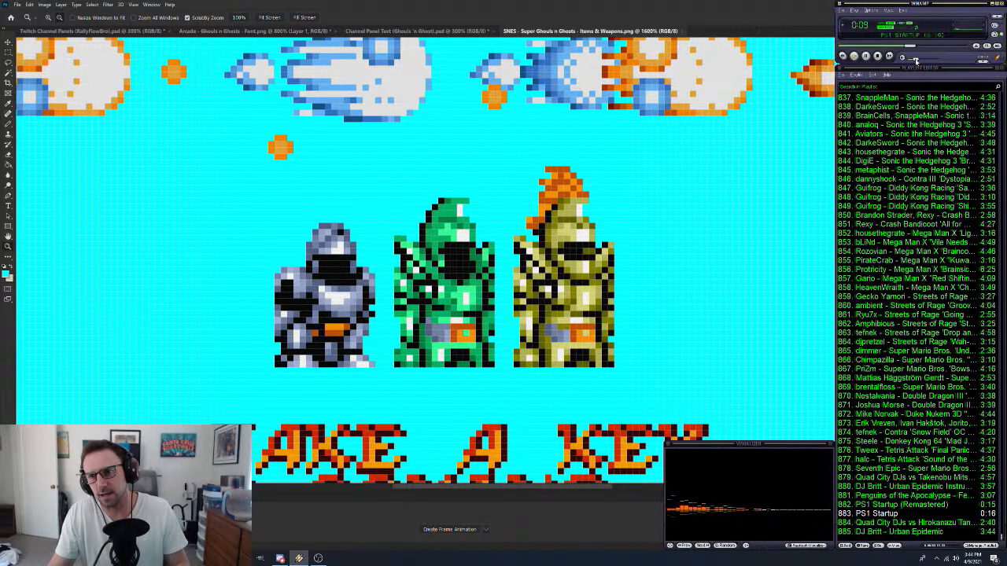
pyautogui.moveTo(915, 60); pyautogui.dragTo(936, 59)
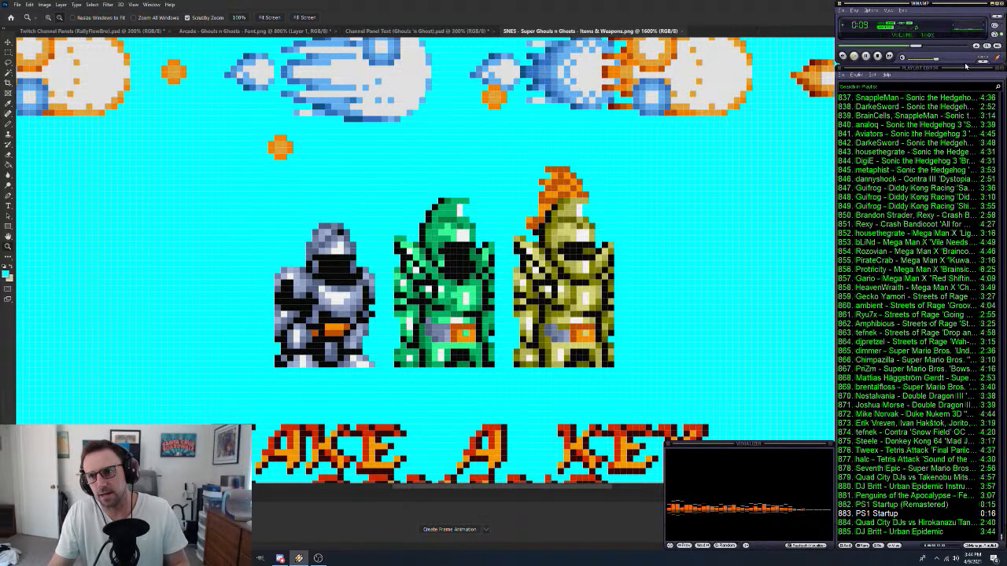
pyautogui.click(842, 57)
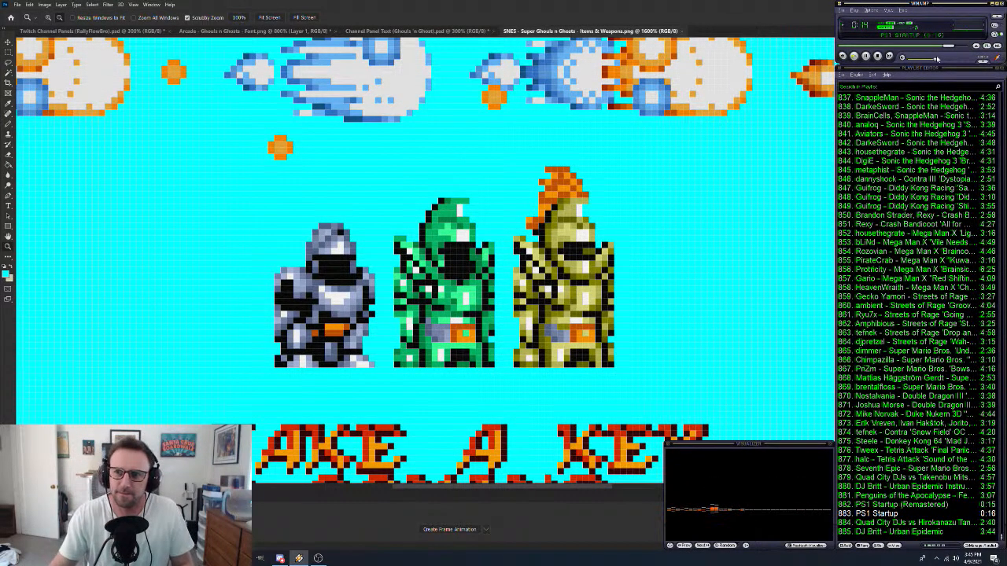
# Lower the Winamp volume, skip ahead to "The Ice Beam Cometh" and return to Photoshop
pyautogui.moveTo(937, 61); pyautogui.dragTo(921, 61)
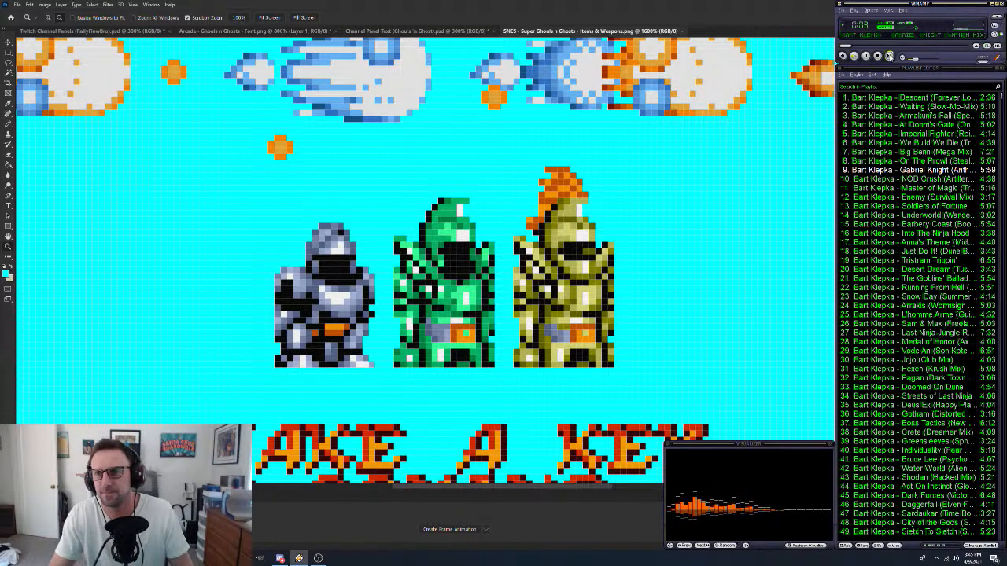
pyautogui.click(890, 56)
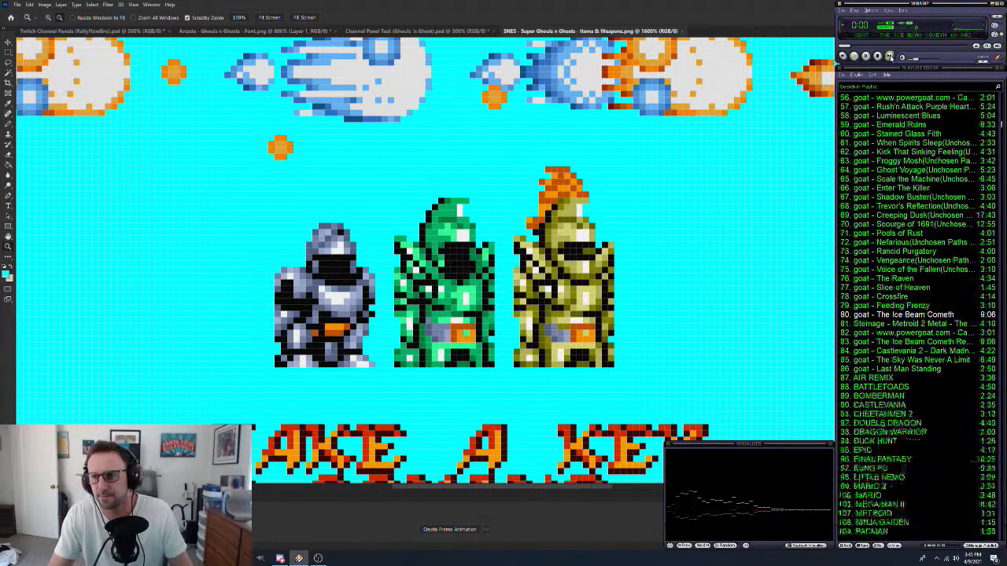
pyautogui.click(662, 193)
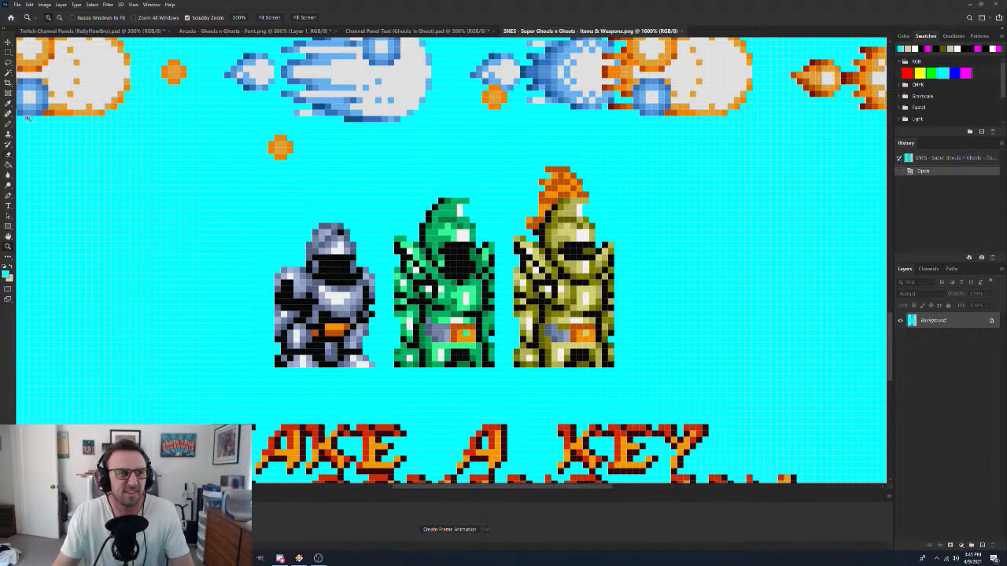
# Select the three armored knights with a rectangular marquee of about 71 by 37 pixels and copy them
pyautogui.click(7, 53)
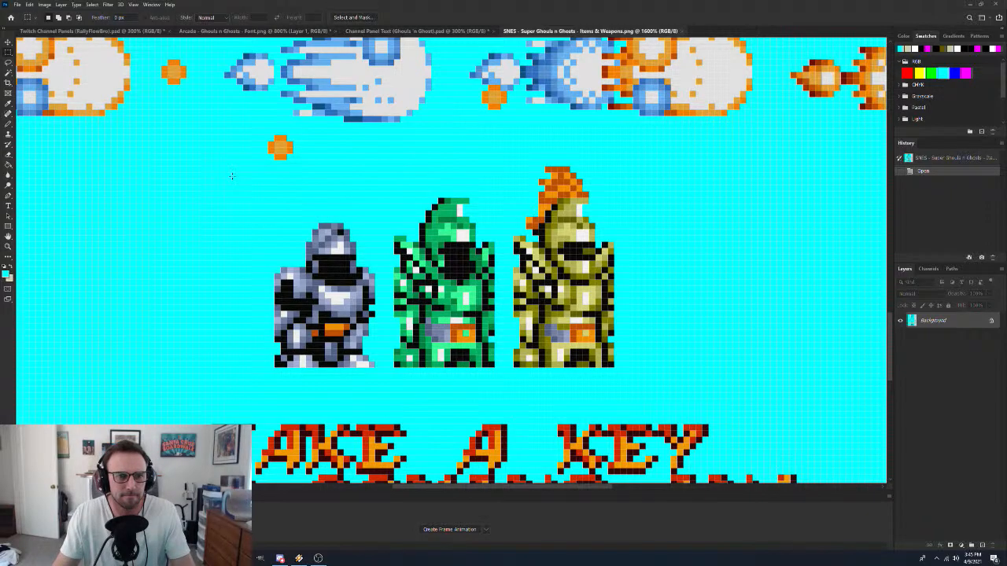
pyautogui.moveTo(225, 160); pyautogui.dragTo(668, 392)
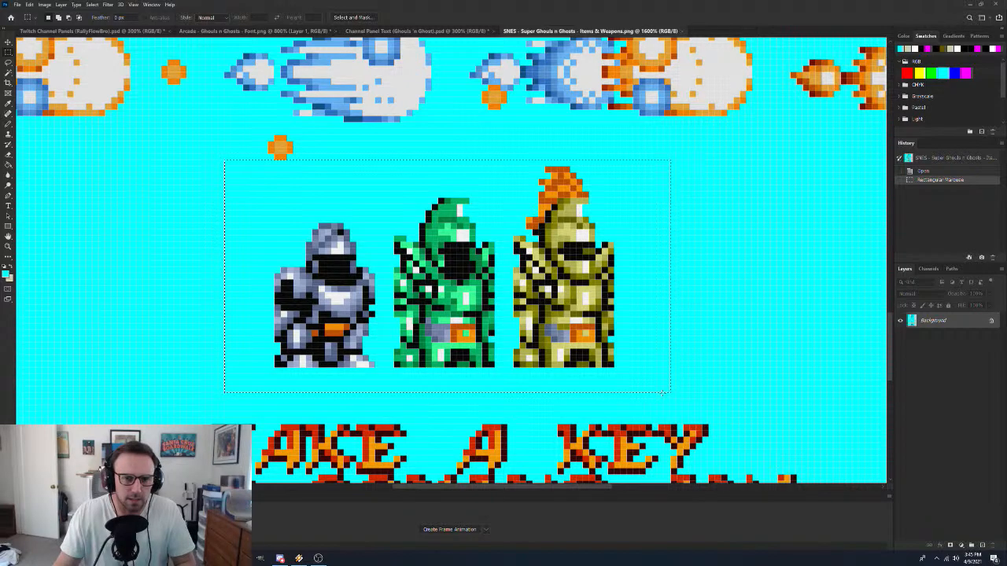
pyautogui.scroll(5, 684, 364)
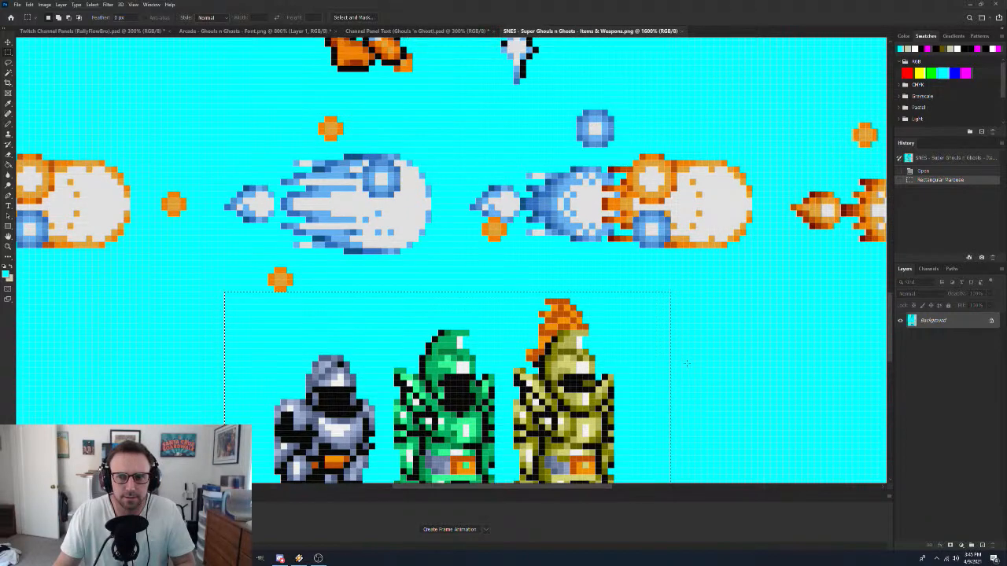
pyautogui.scroll(3, 688, 361)
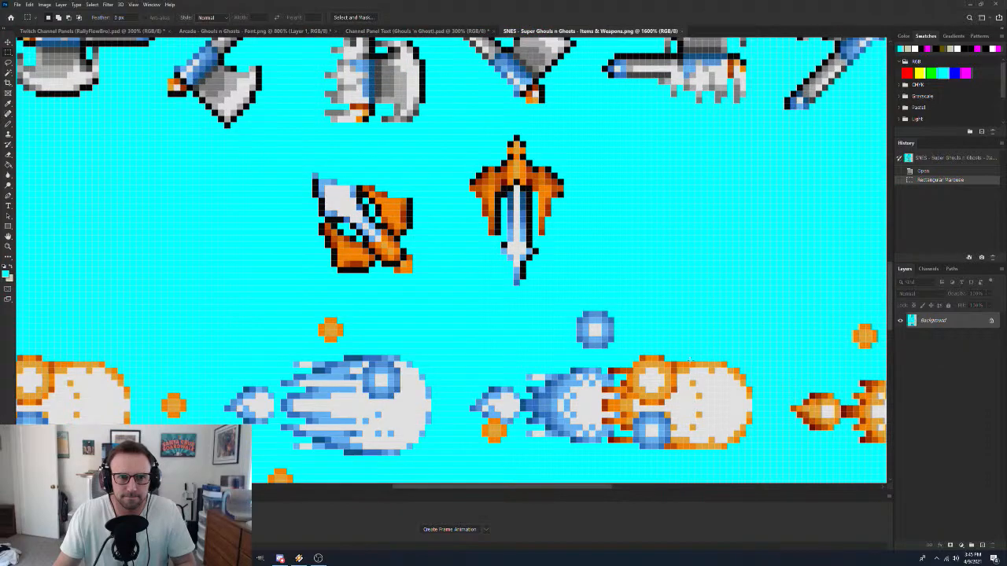
pyautogui.scroll(-4, 690, 361)
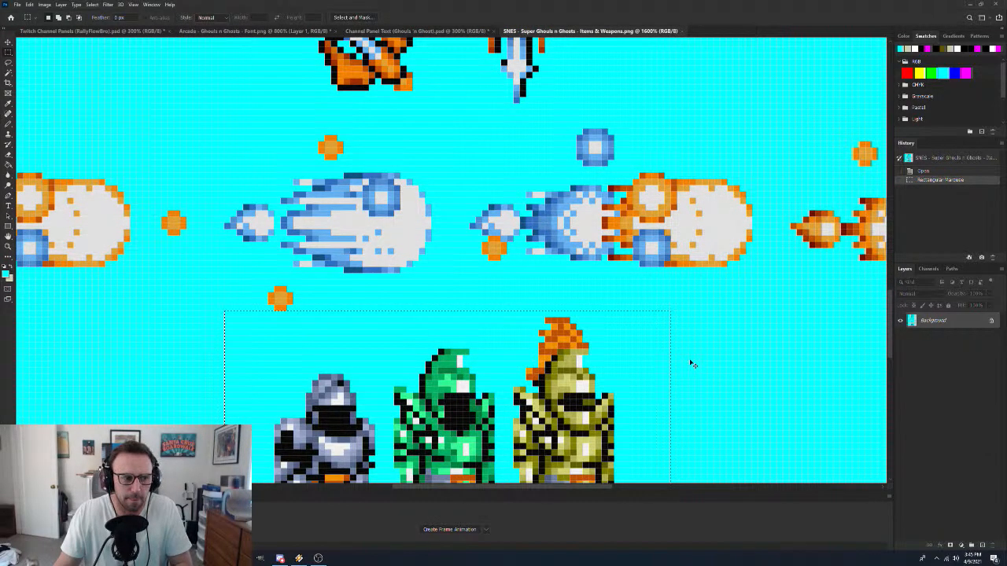
pyautogui.hotkey('ctrl', 'n')
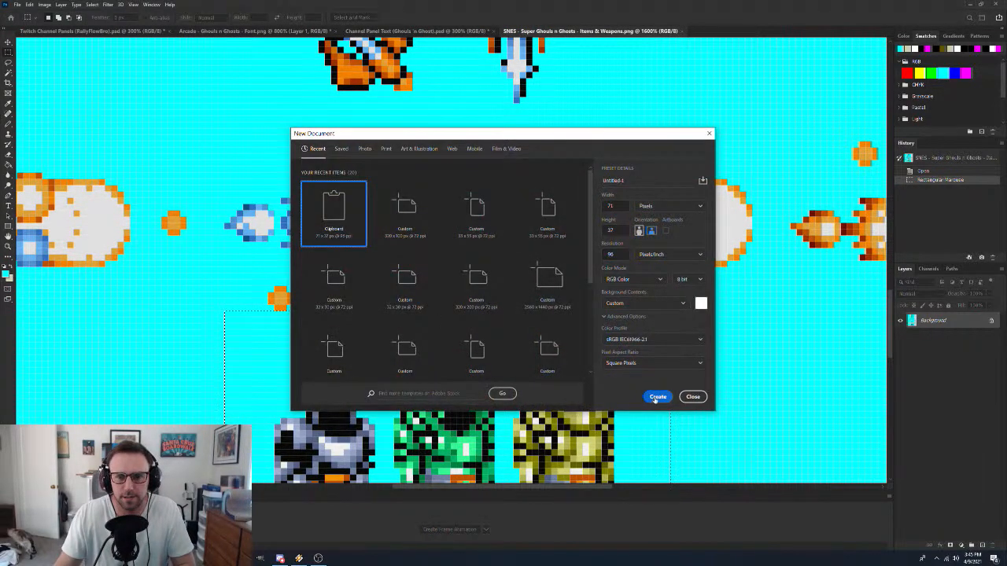
pyautogui.click(657, 397)
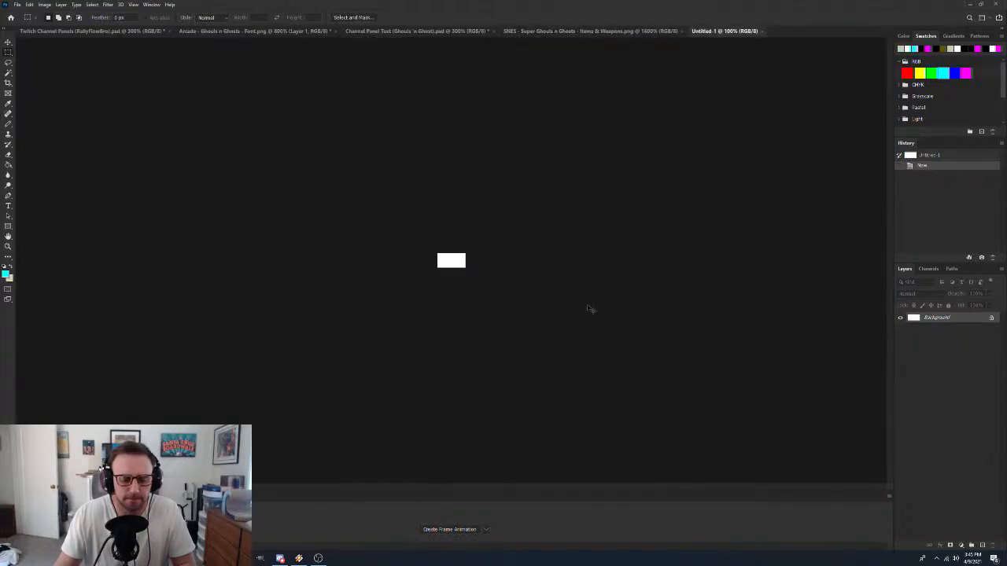
pyautogui.click(762, 32)
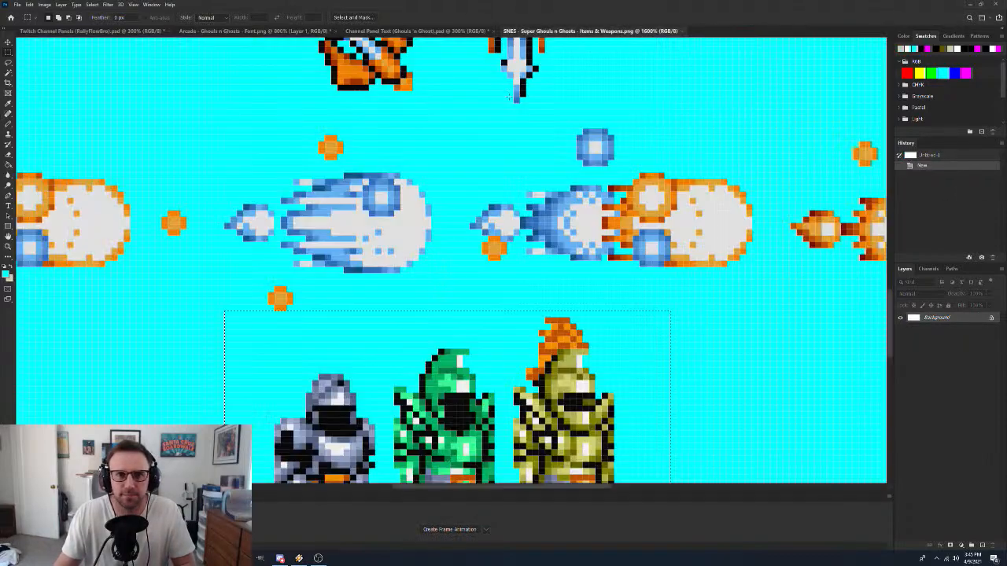
# Create a new 71 by 37 pixel document from the Clipboard preset with transparent background contents
pyautogui.hotkey('ctrl', 'n')
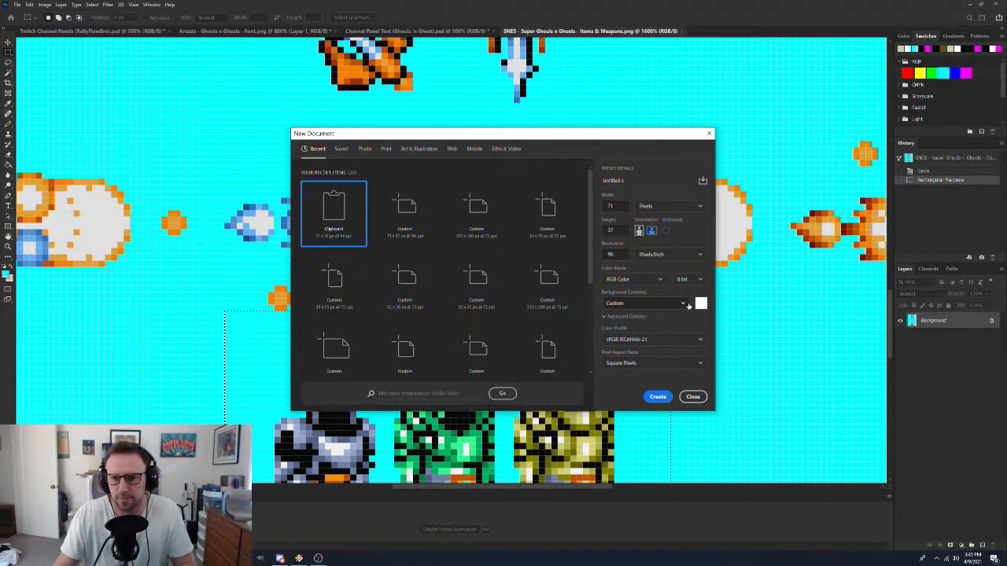
pyautogui.click(645, 303)
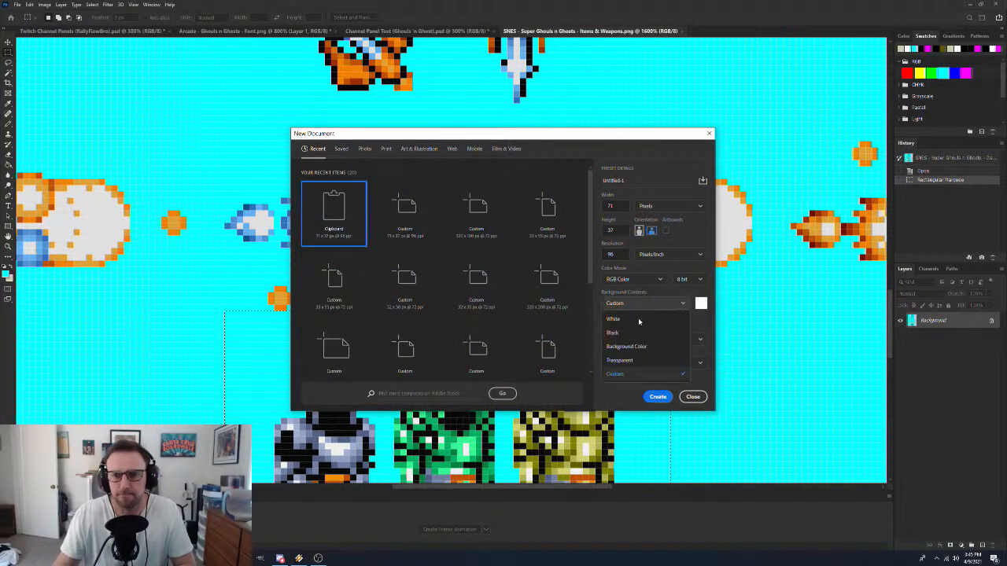
pyautogui.click(620, 360)
pyautogui.click(657, 396)
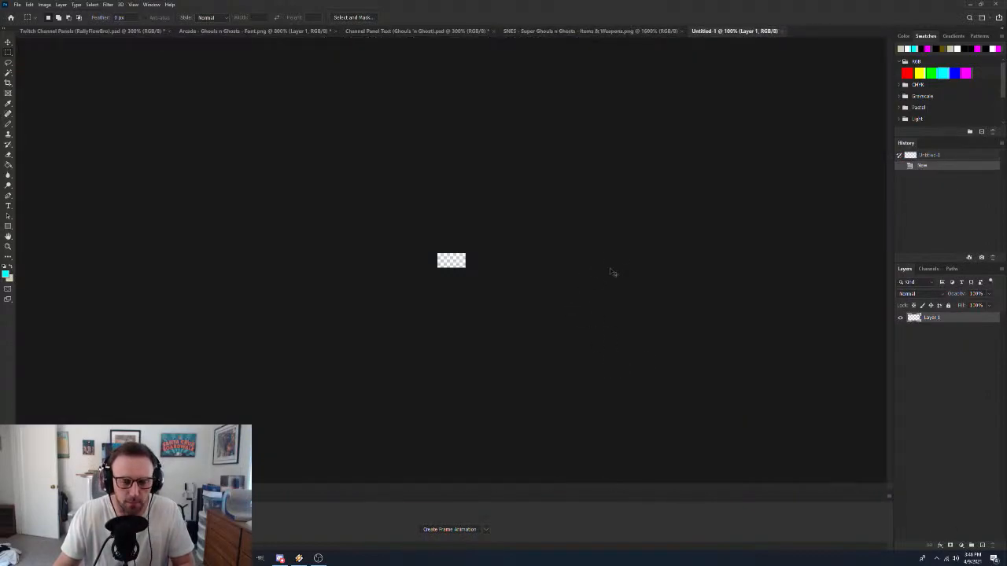
# Paste the copied knights into the new transparent document and magnify them to 600%
pyautogui.hotkey('ctrl', 'v')
pyautogui.press('z')
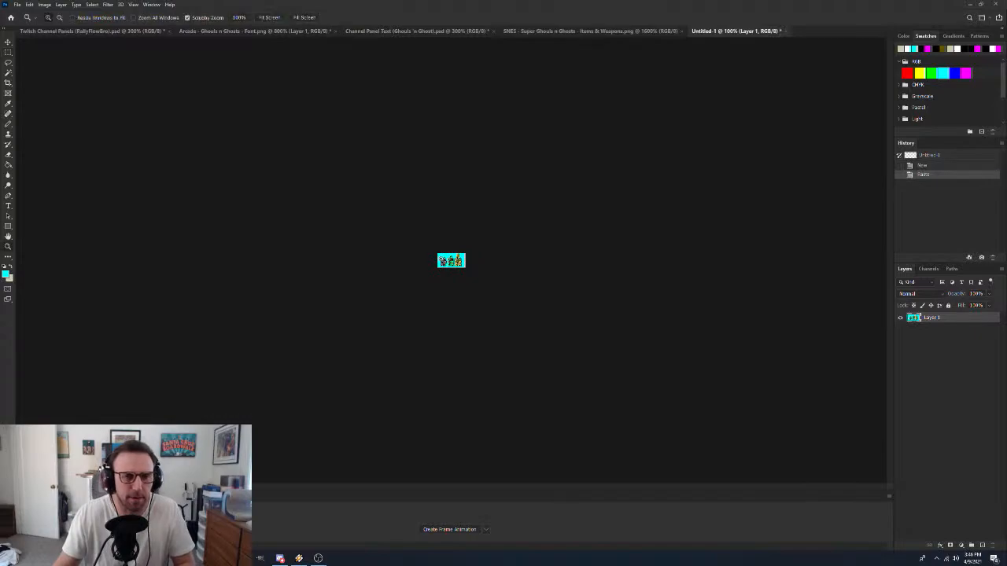
pyautogui.click(450, 266)
pyautogui.click(450, 266)
pyautogui.click(450, 266)
pyautogui.click(450, 265)
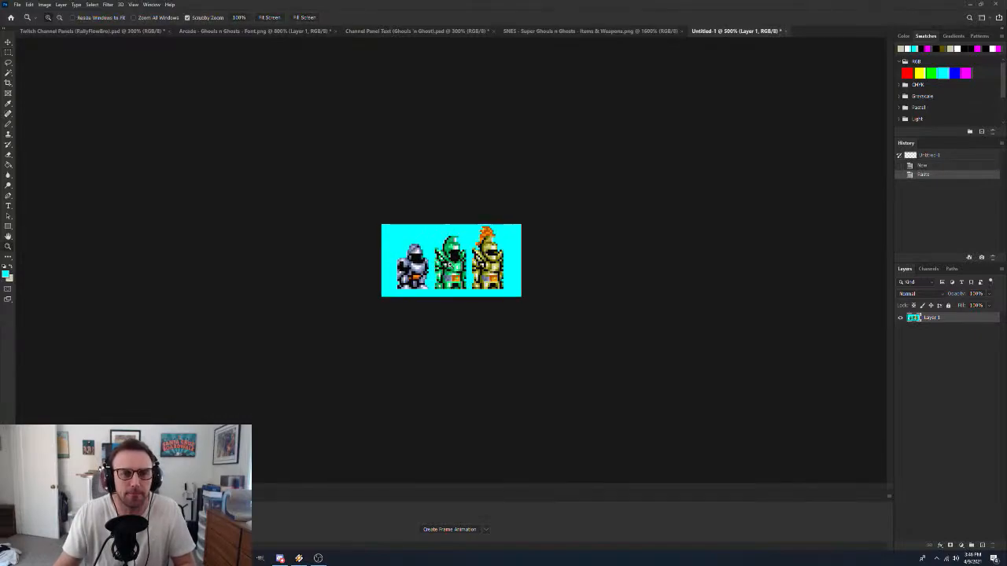
pyautogui.click(450, 266)
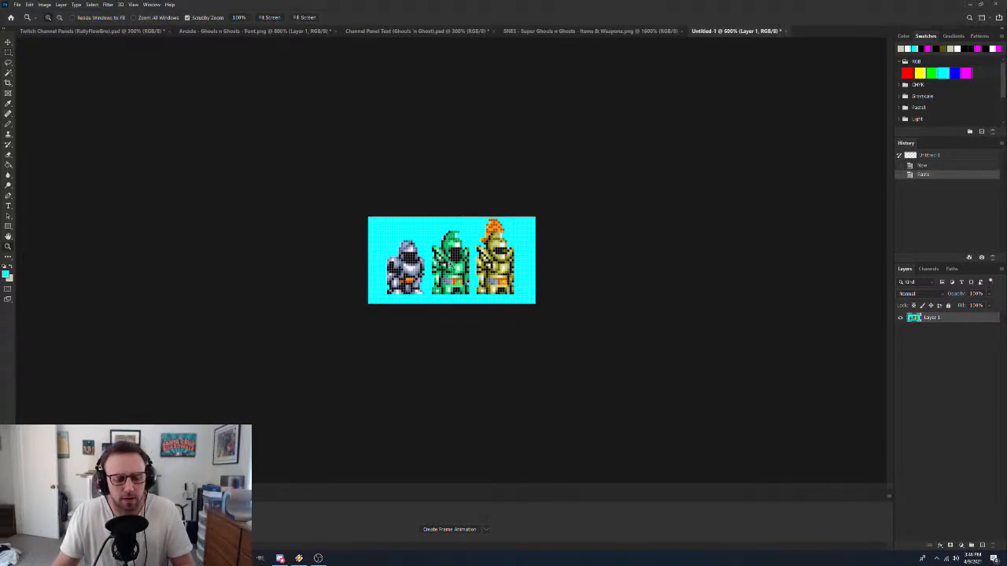
# Select the cyan background around the knights with the Magic Wand and refine it in Select and Mask with Shift Edge at -100%
pyautogui.press('w')
pyautogui.click(388, 231)
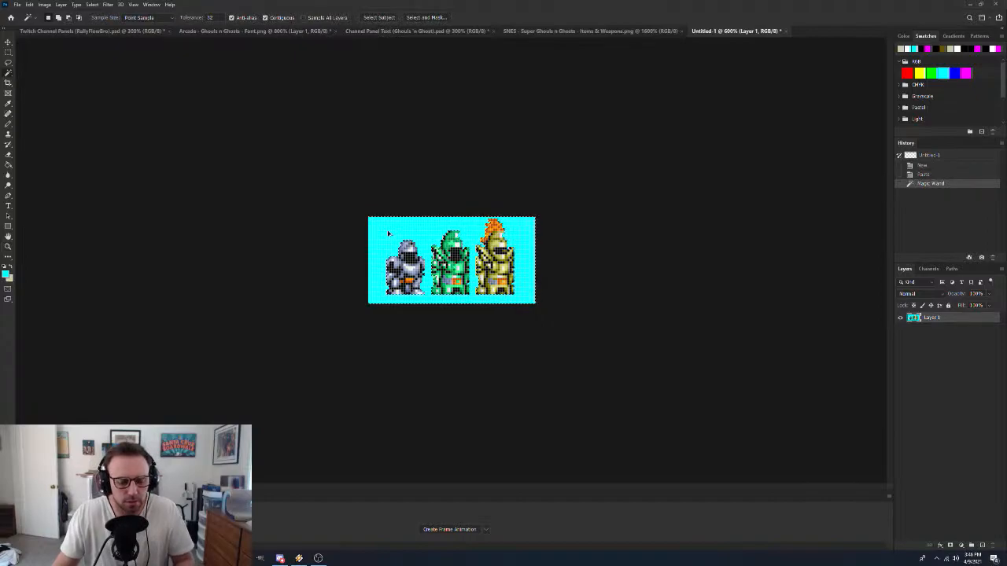
pyautogui.hotkey('ctrl', 'alt', 'r')
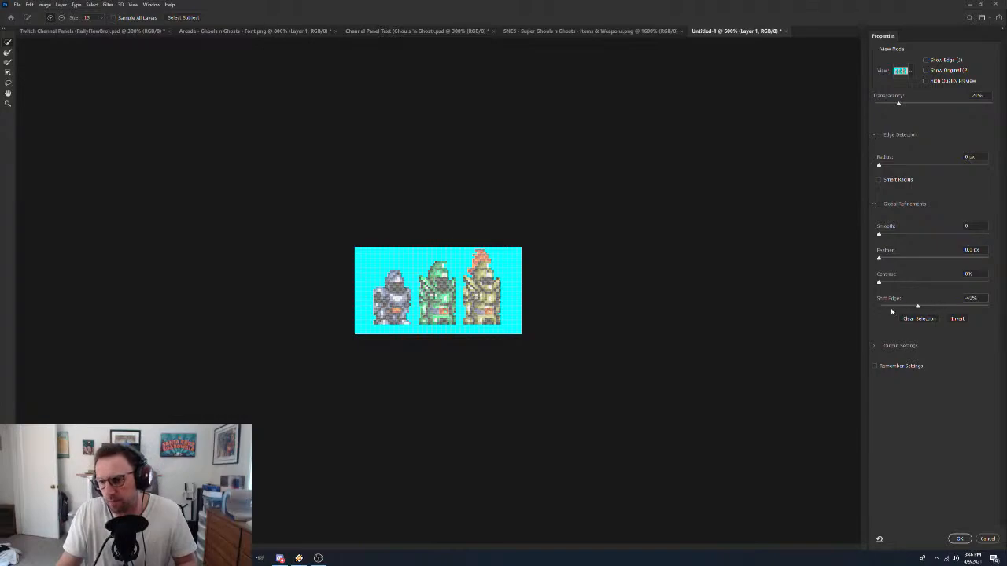
pyautogui.press('Return')
pyautogui.click(958, 538)
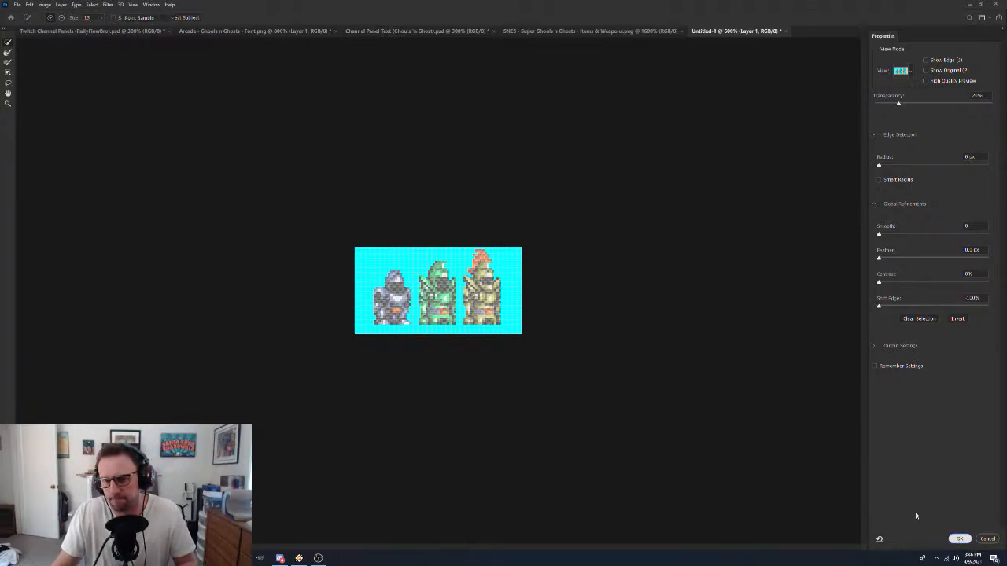
pyautogui.hotkey('ctrl', 't')
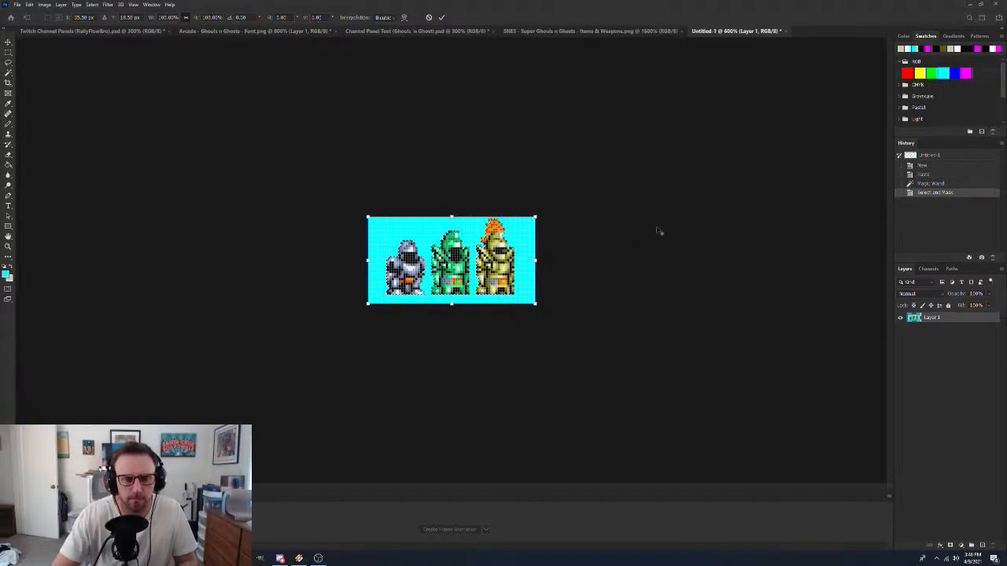
pyautogui.press('Return')
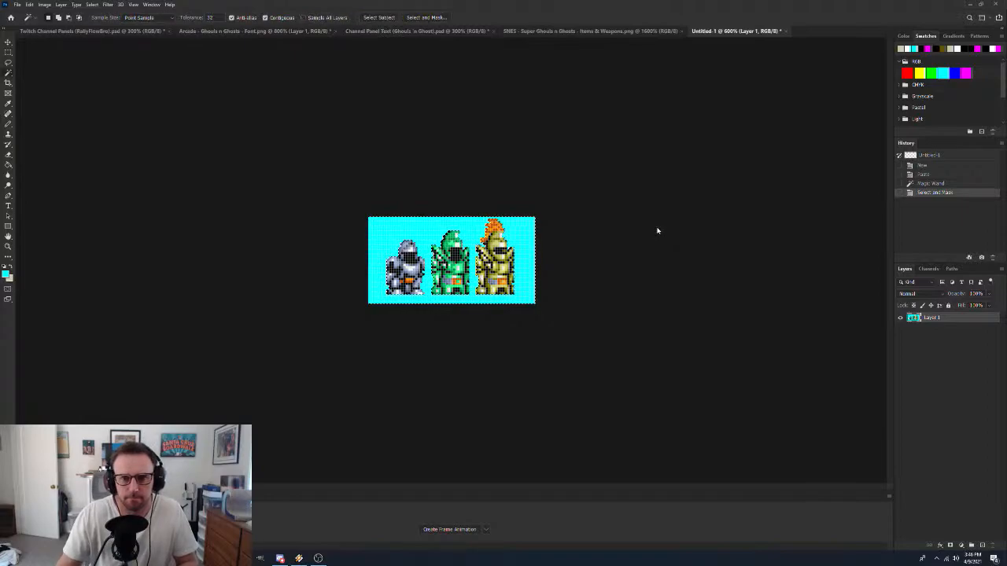
# Refine the background selection again in Select and Mask with Shift Edge at its minimum, delete the cyan background and deselect
pyautogui.hotkey('ctrl', 'alt', 'r')
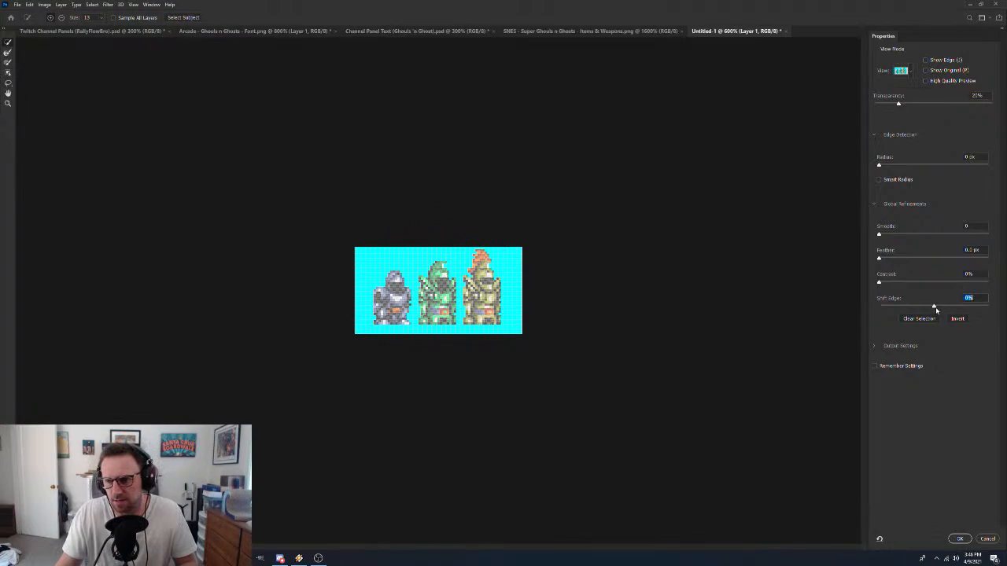
pyautogui.moveTo(935, 308); pyautogui.dragTo(873, 309)
pyautogui.click(960, 539)
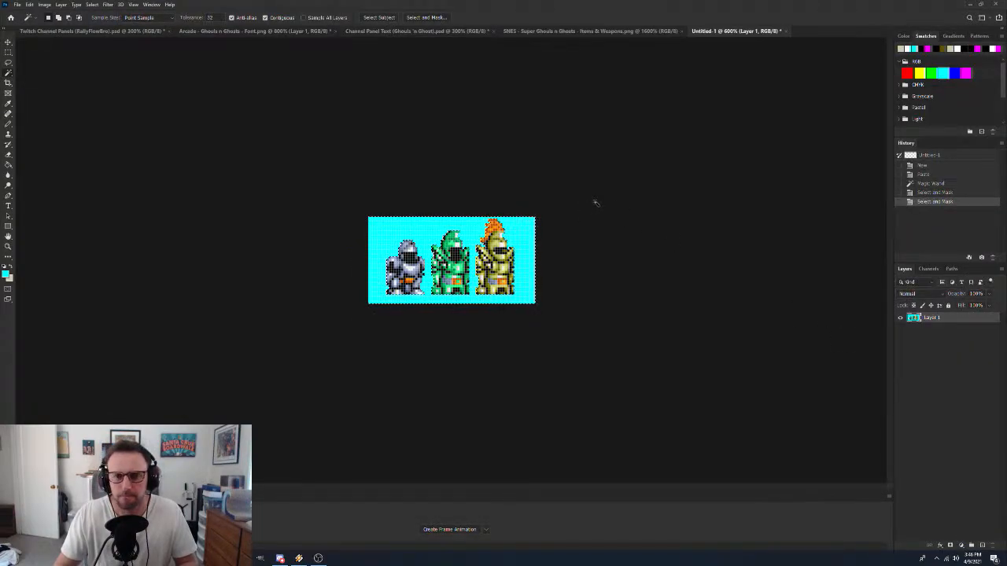
pyautogui.press('Delete')
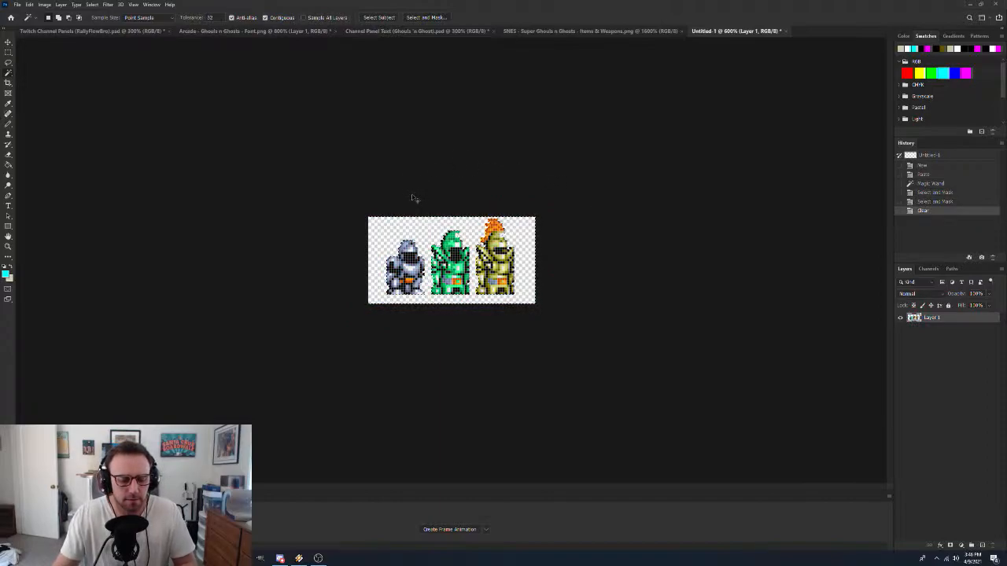
pyautogui.hotkey('ctrl', 'd')
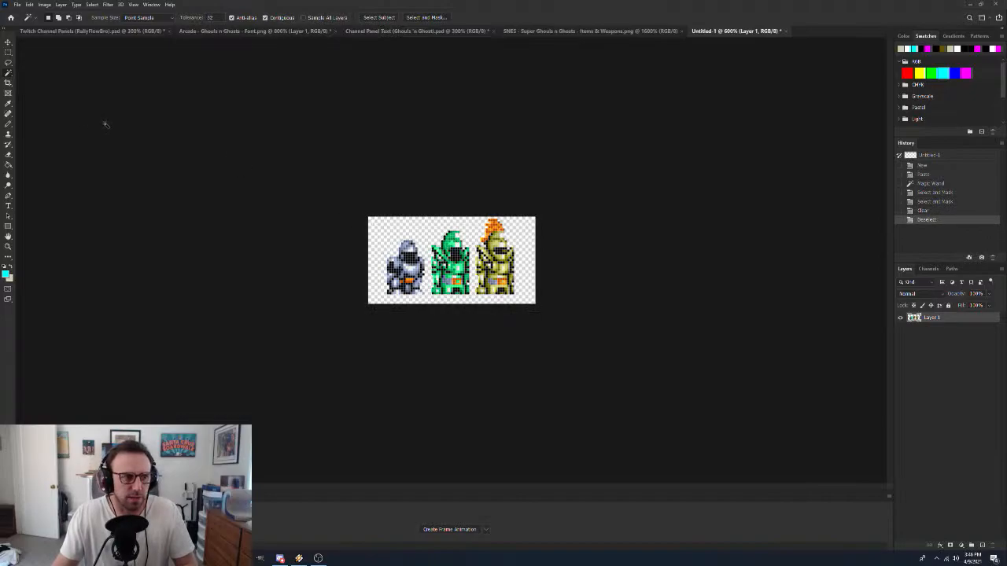
# Cut the gray knight with a rectangular marquee, paste it onto its own layer and move it back beside the green knight
pyautogui.click(8, 52)
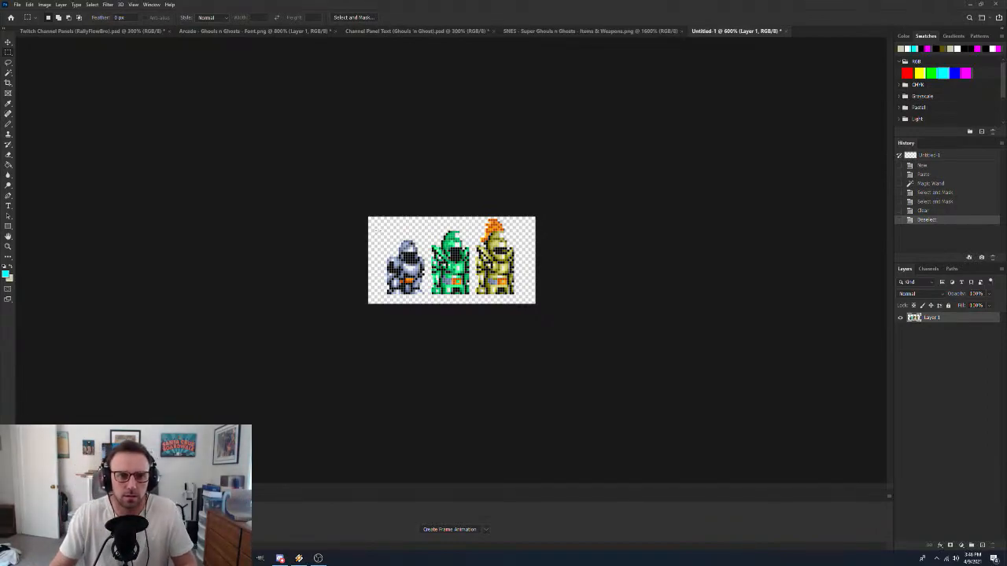
pyautogui.moveTo(379, 233); pyautogui.dragTo(428, 301)
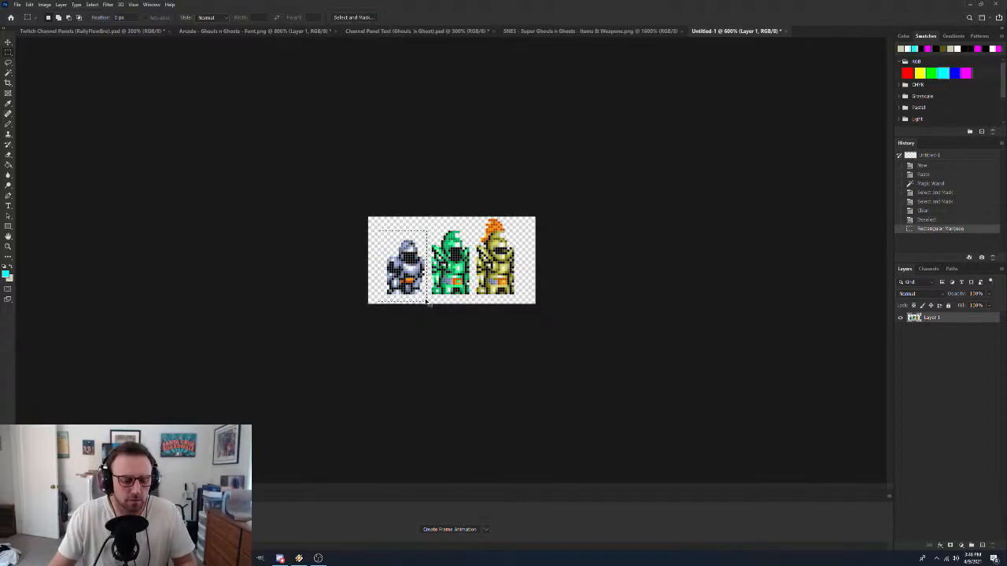
pyautogui.hotkey('ctrl', 'x')
pyautogui.hotkey('ctrl', 'v')
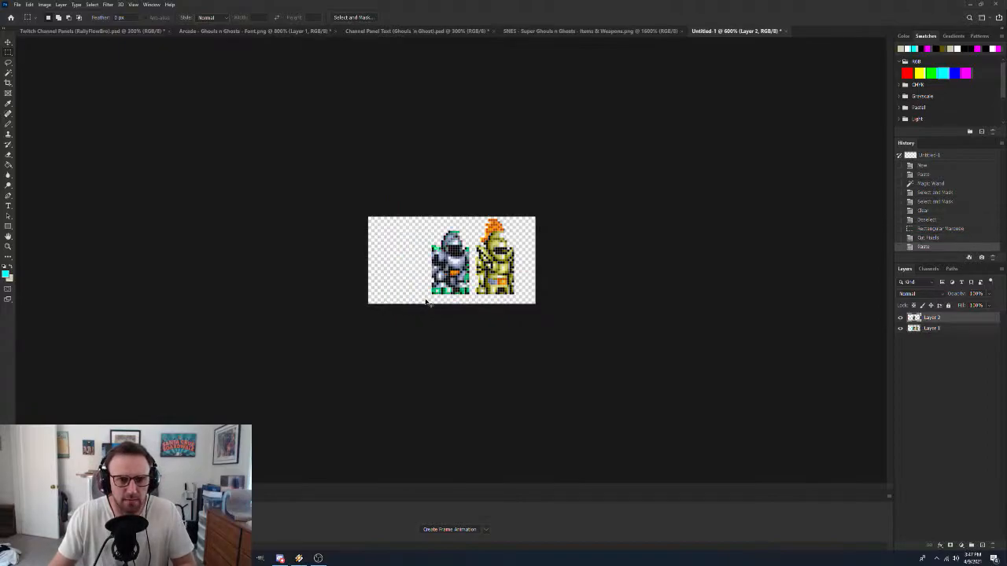
pyautogui.press('v')
pyautogui.moveTo(461, 256); pyautogui.dragTo(421, 266)
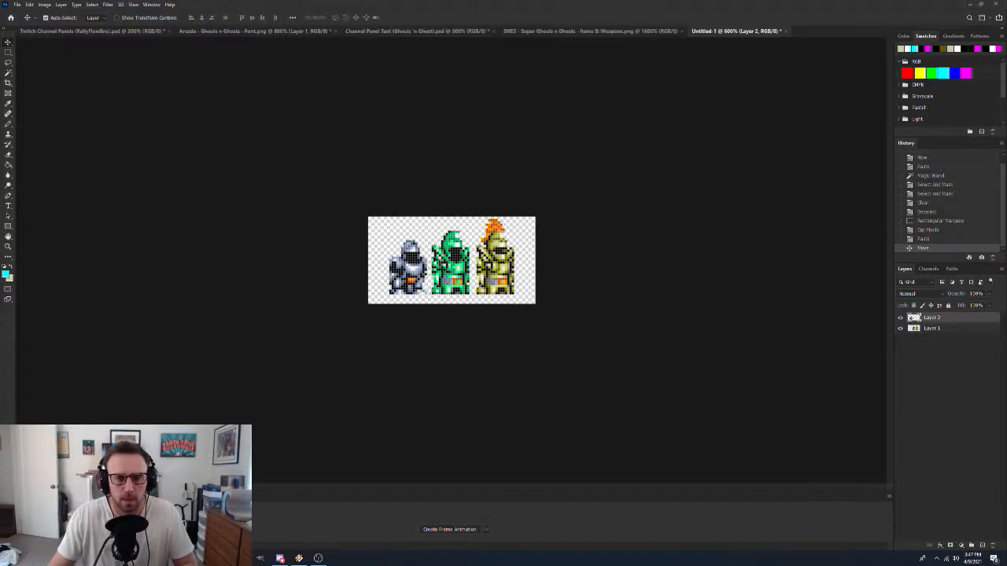
# Marquee the green knight on Layer 1, then cut and paste it onto its own layer
pyautogui.click(458, 268)
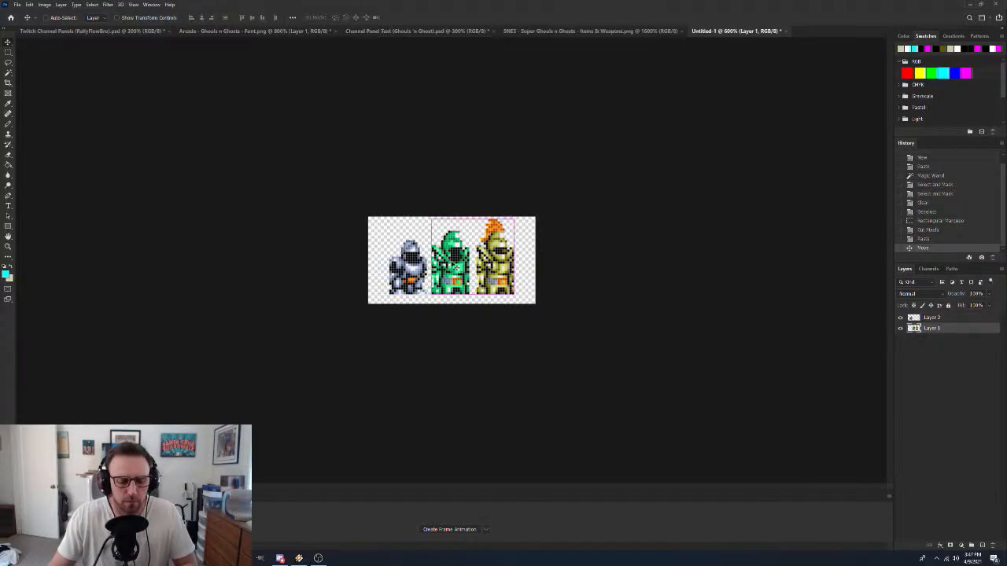
pyautogui.press('m')
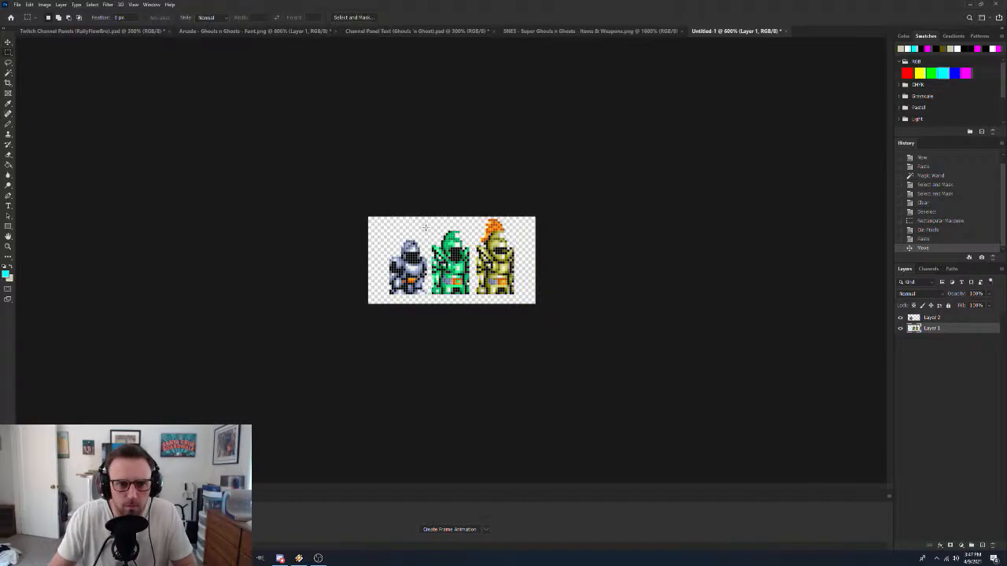
pyautogui.moveTo(424, 228); pyautogui.dragTo(472, 298)
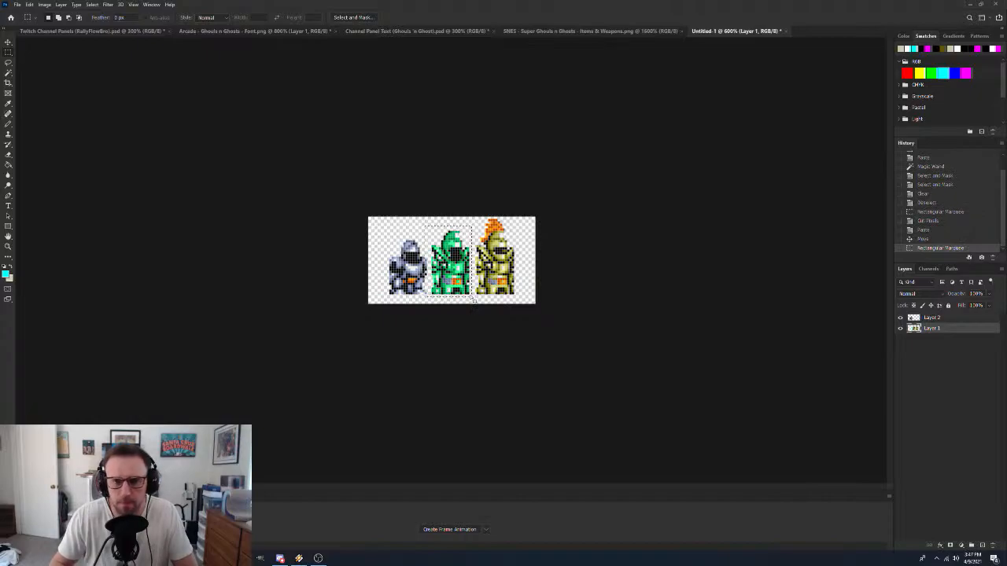
pyautogui.press('Right')
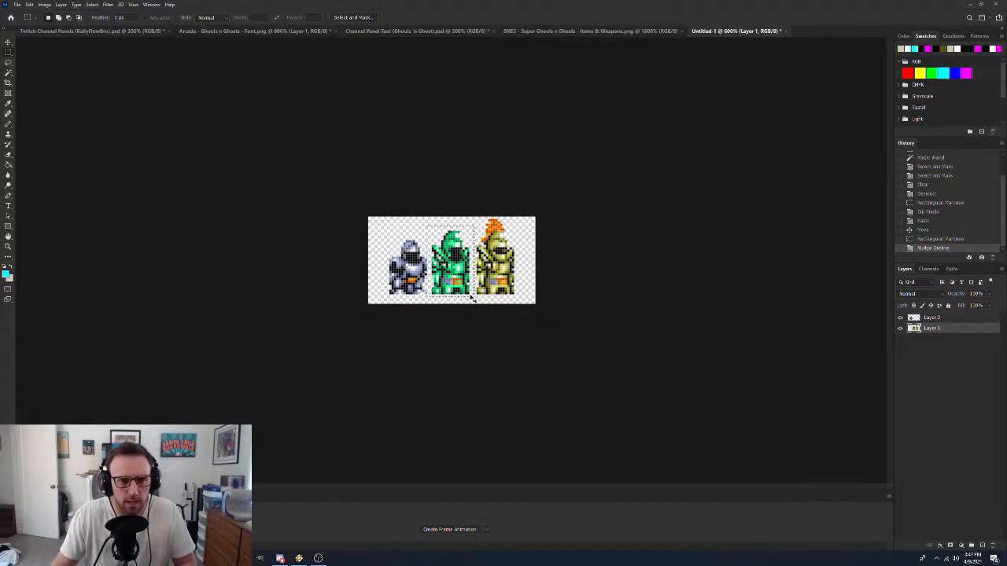
pyautogui.hotkey('ctrl', 'x')
pyautogui.hotkey('ctrl', 'v')
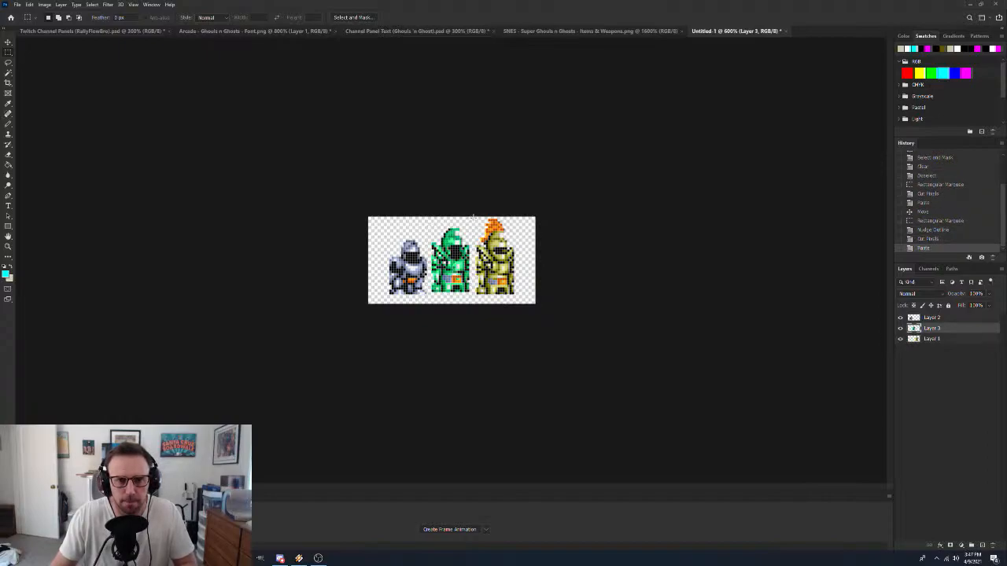
# Try to cut the gold knight with a rectangular marquee while the green knight's layer is active, and clear the selection
pyautogui.moveTo(475, 217); pyautogui.dragTo(524, 298)
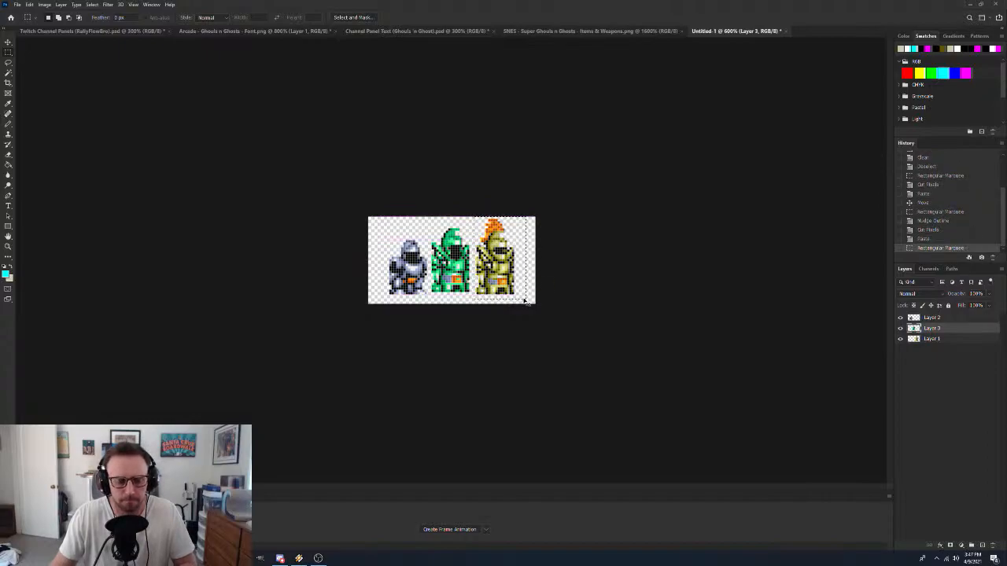
pyautogui.hotkey('ctrl', 'x')
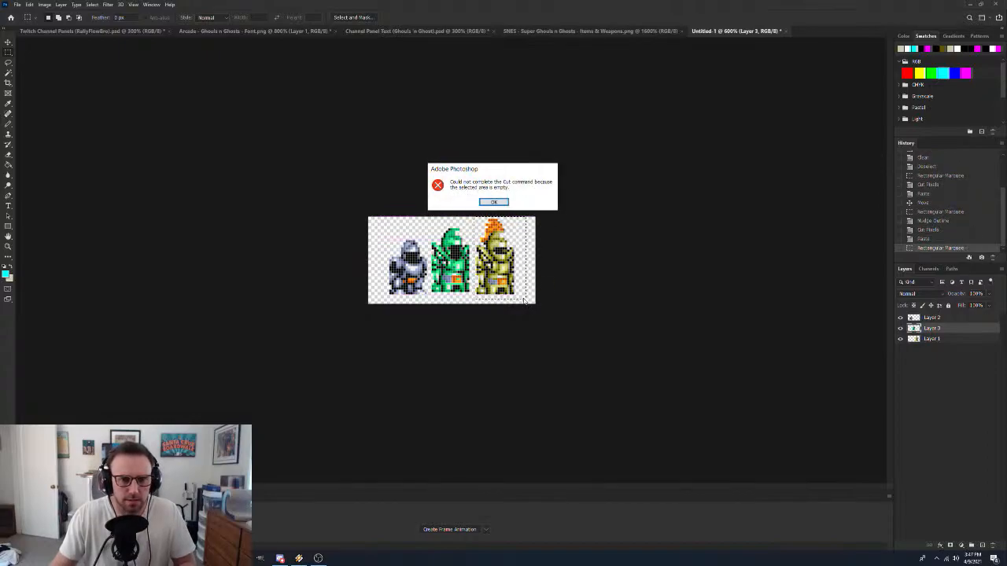
pyautogui.click(493, 203)
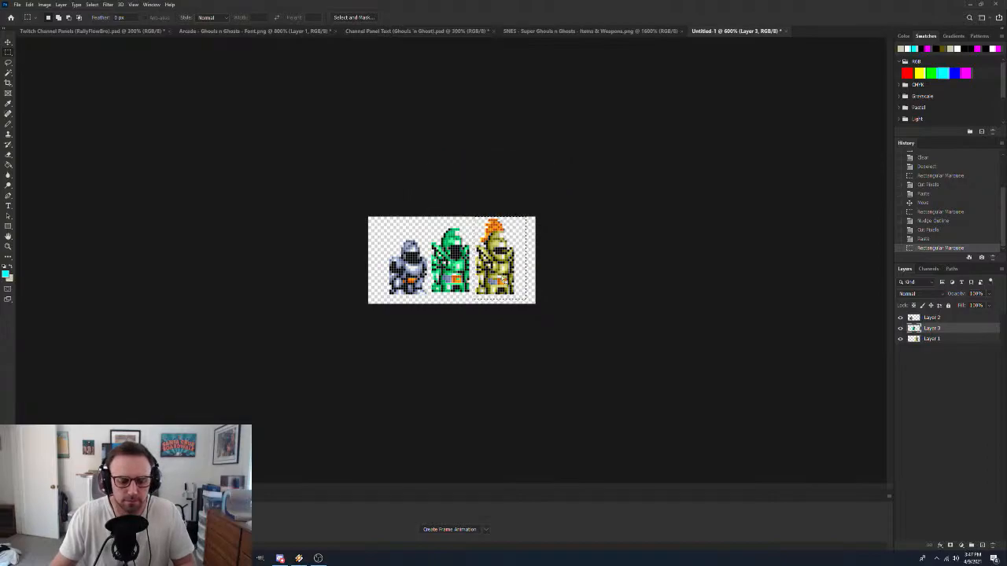
pyautogui.press('v')
pyautogui.click(493, 279)
pyautogui.press('Return')
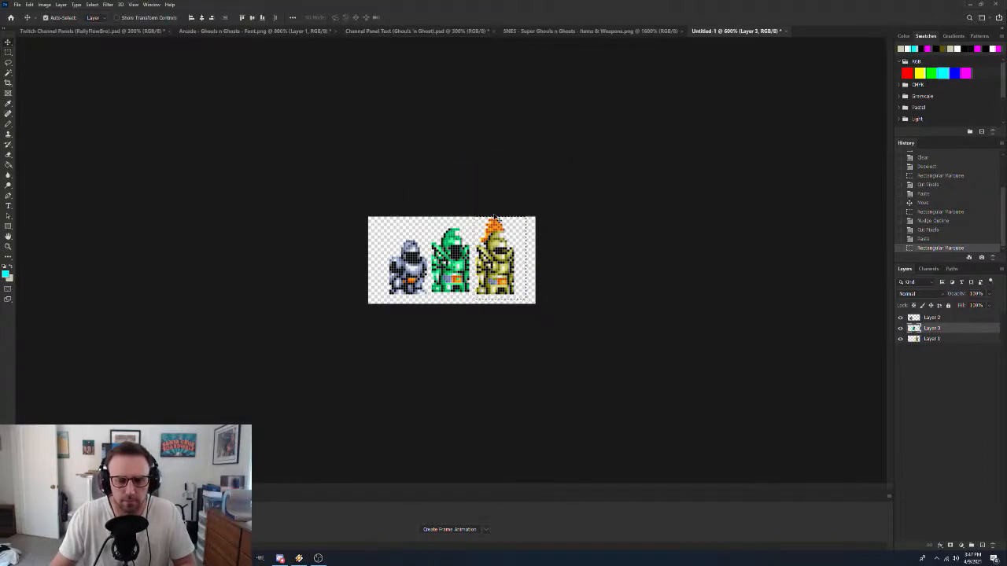
pyautogui.hotkey('ctrl', 'd')
# Spread the three knights apart on the canvas and reorder their layers with gold on top, green in the middle and gray below
pyautogui.click(510, 236)
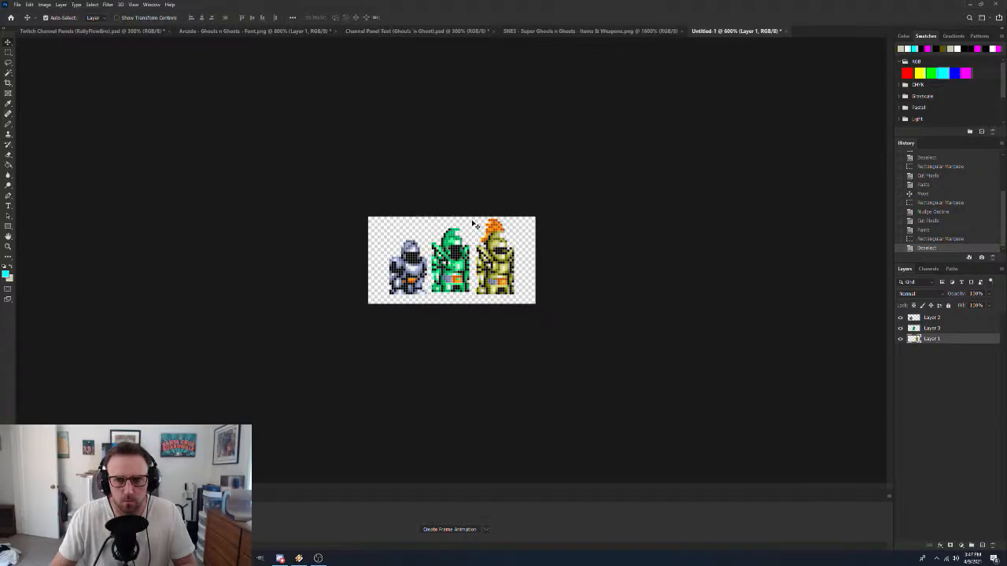
pyautogui.moveTo(501, 277); pyautogui.dragTo(401, 262)
pyautogui.click(457, 267)
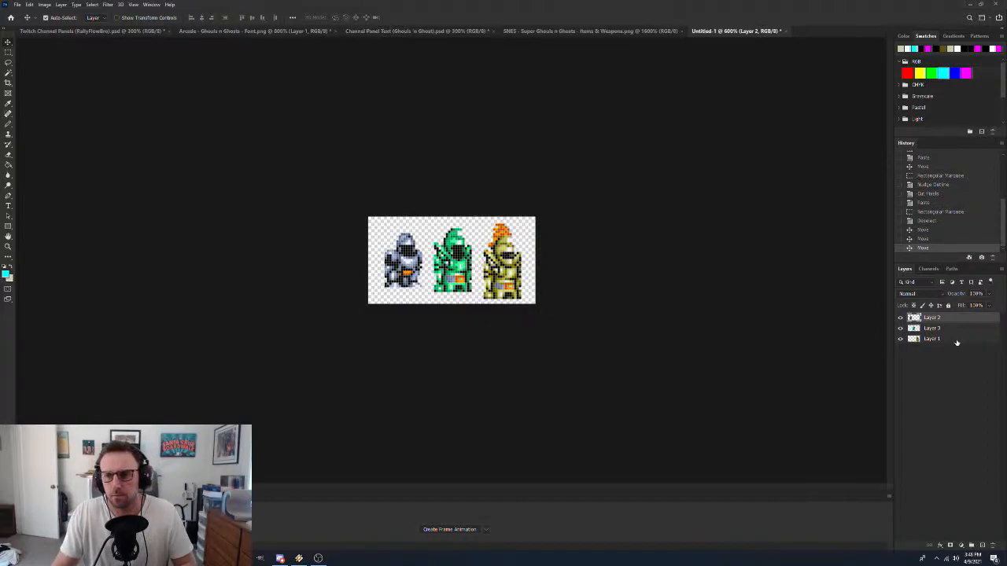
pyautogui.moveTo(952, 318); pyautogui.dragTo(953, 335)
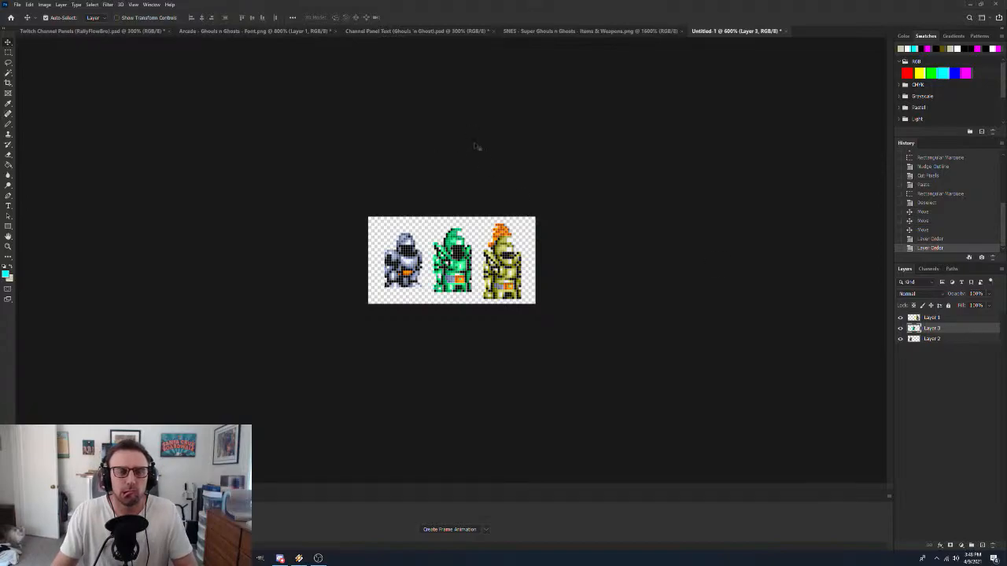
# Rename the three knight layers Green Armor, Gold Armor and Gray Armor to match their sprites, and deselect all layers
pyautogui.doubleClick(931, 329)
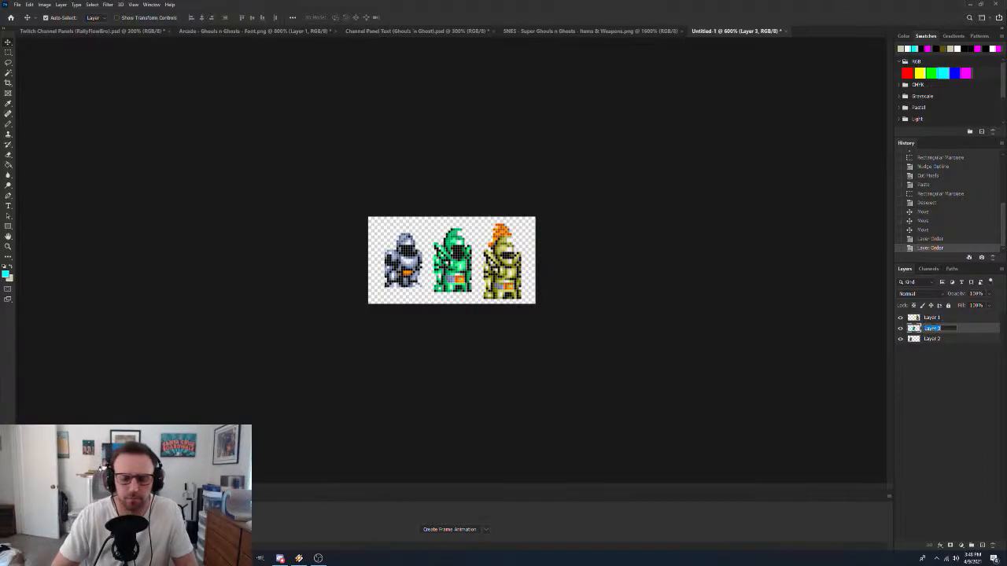
pyautogui.write('Green Armor')
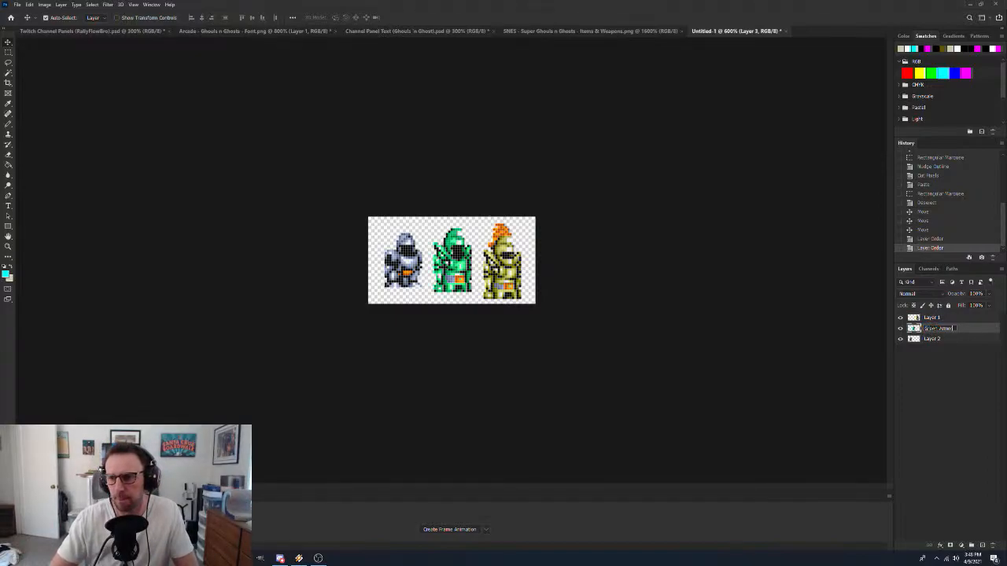
pyautogui.press('Return')
pyautogui.doubleClick(931, 318)
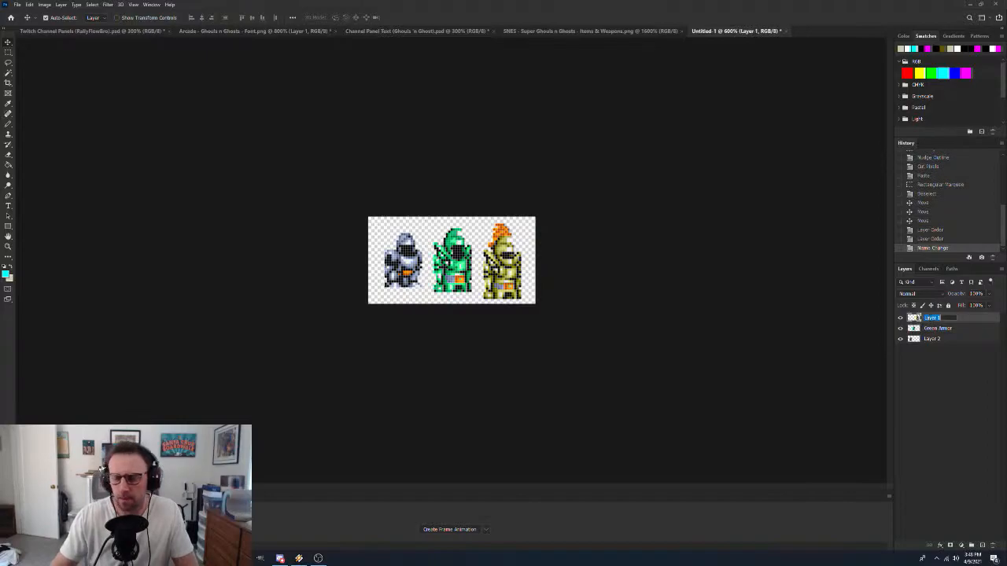
pyautogui.write('Gold Armor')
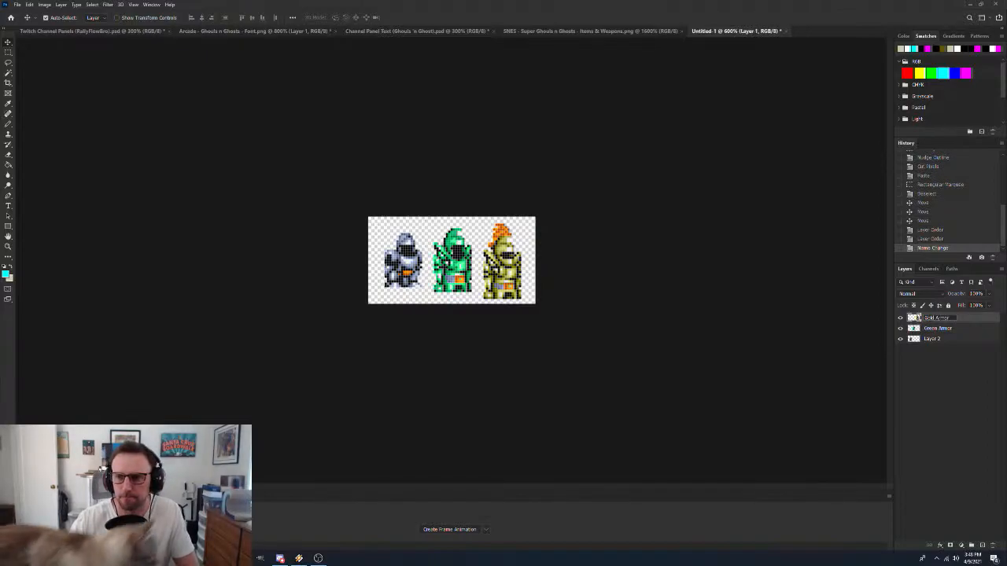
pyautogui.press('Return')
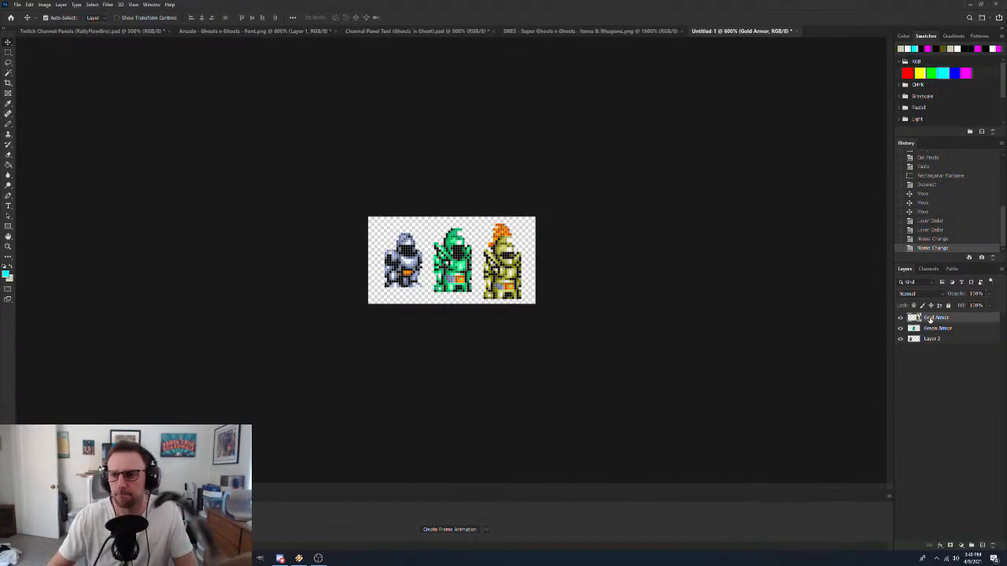
pyautogui.doubleClick(930, 338)
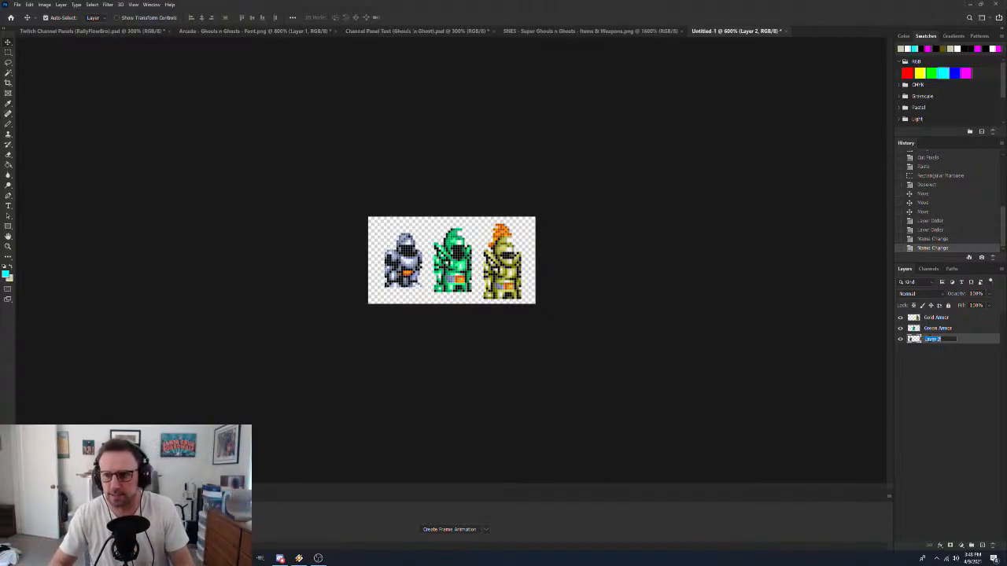
pyautogui.write('Ste')
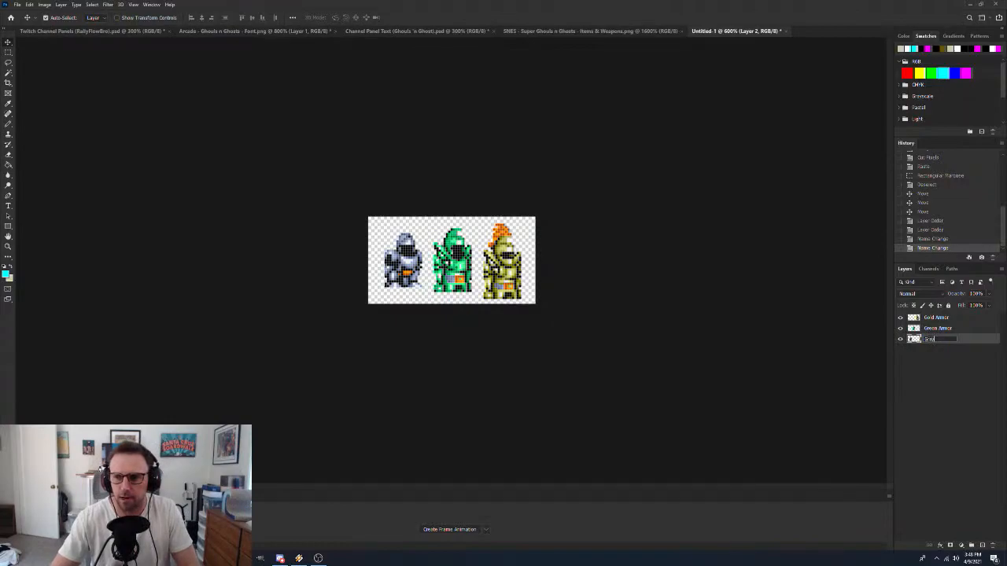
pyautogui.write('ray Armor')
pyautogui.press('Return')
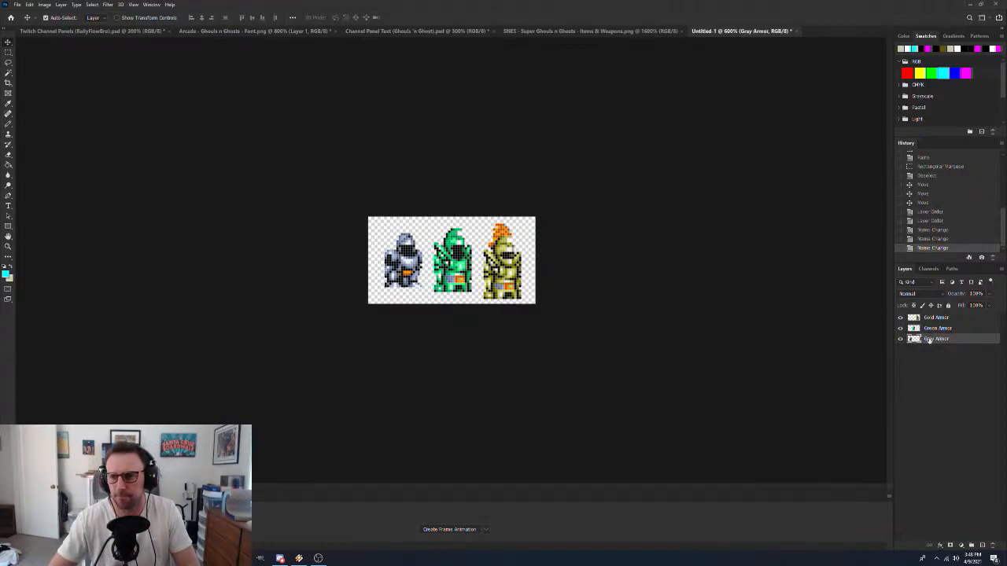
pyautogui.click(940, 387)
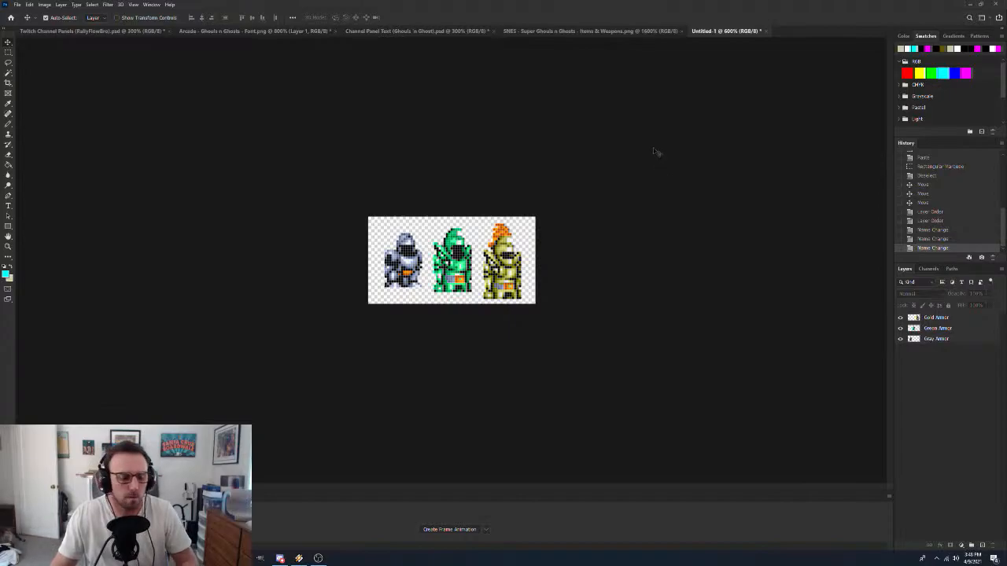
pyautogui.press('ctrl')
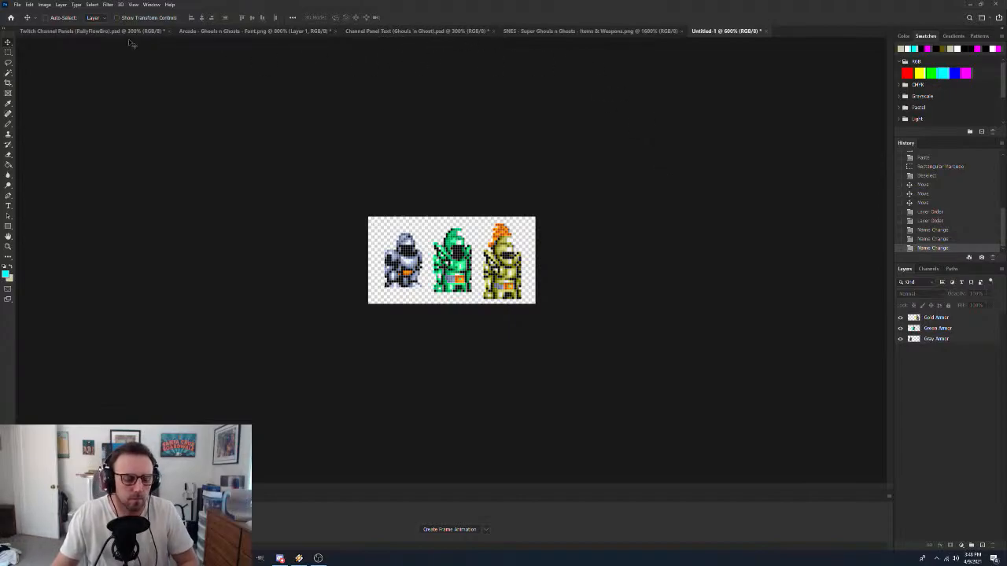
# Start saving the knight sprite document and browse to the RallyFlowBro folder on the SANDISK256 drive
pyautogui.hotkey('ctrl', 's')
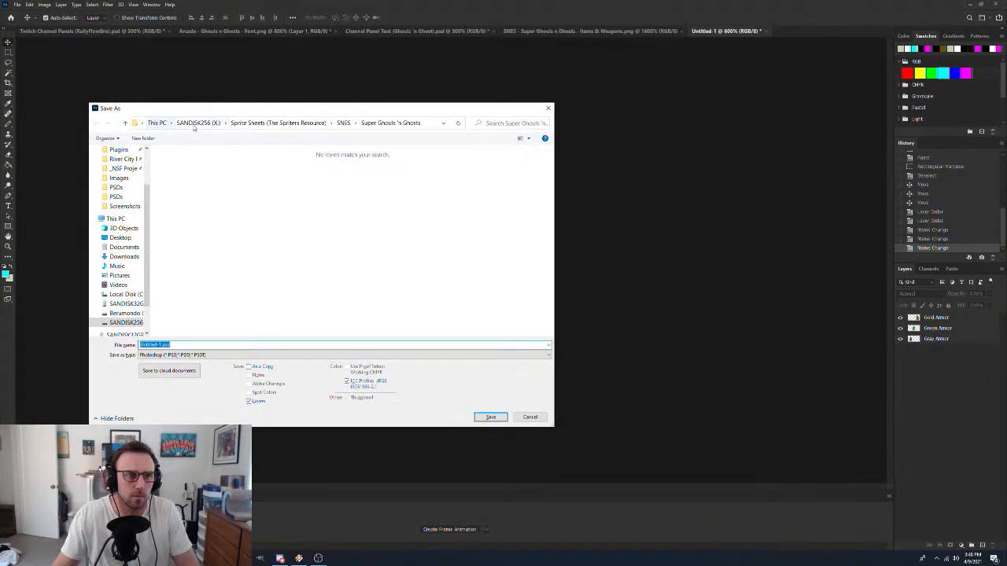
pyautogui.click(196, 123)
pyautogui.click(162, 213)
pyautogui.doubleClick(162, 213)
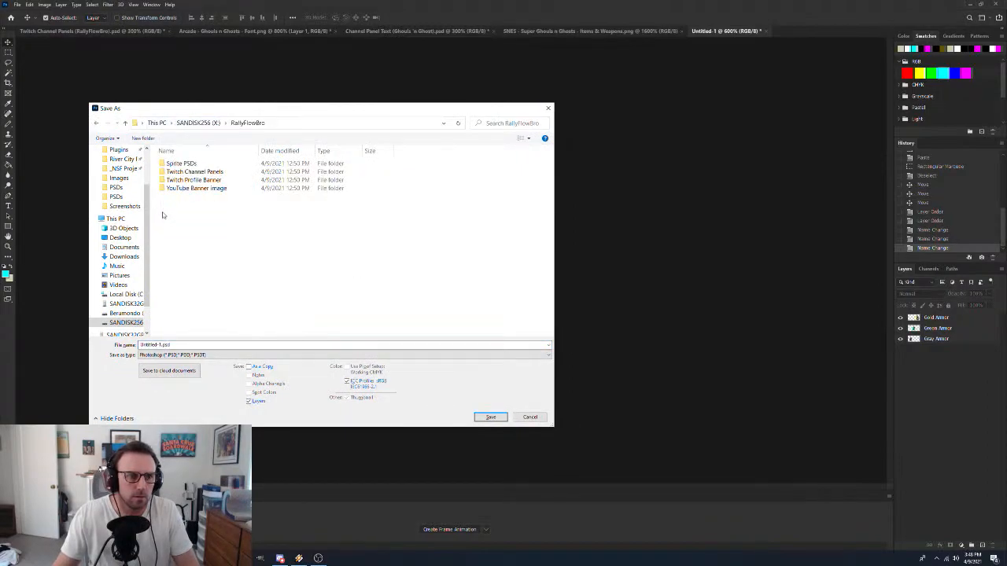
pyautogui.doubleClick(166, 180)
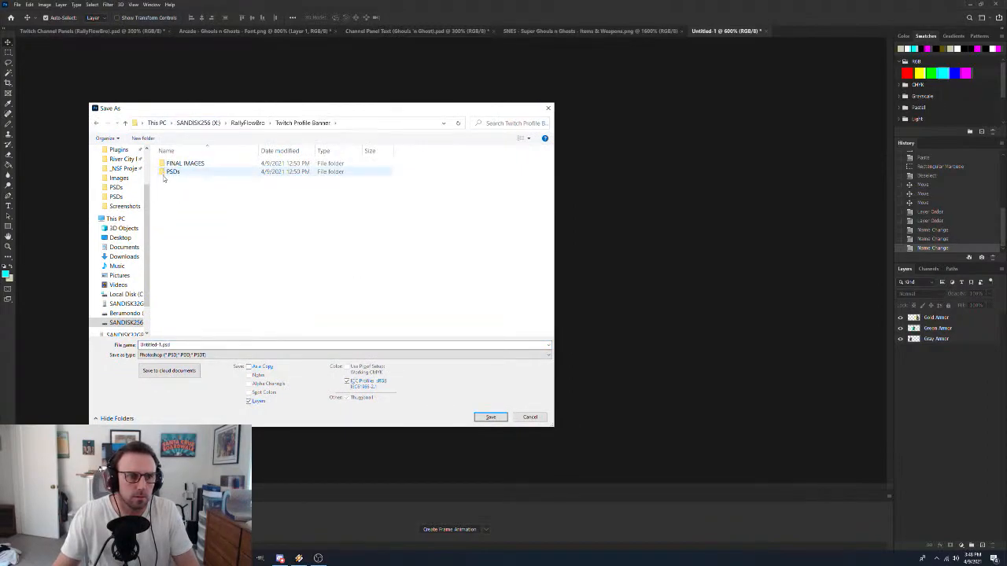
pyautogui.doubleClick(170, 172)
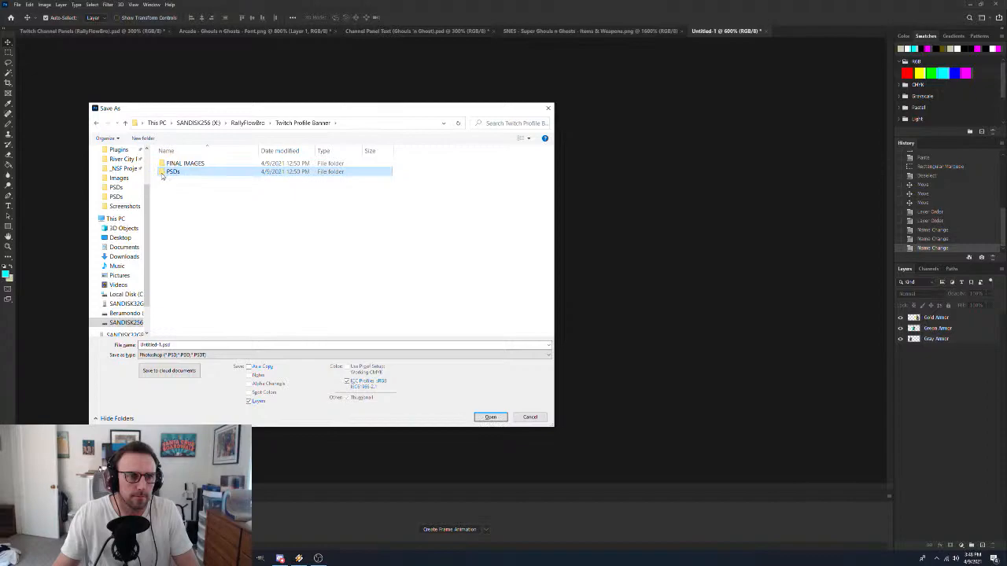
pyautogui.doubleClick(160, 345)
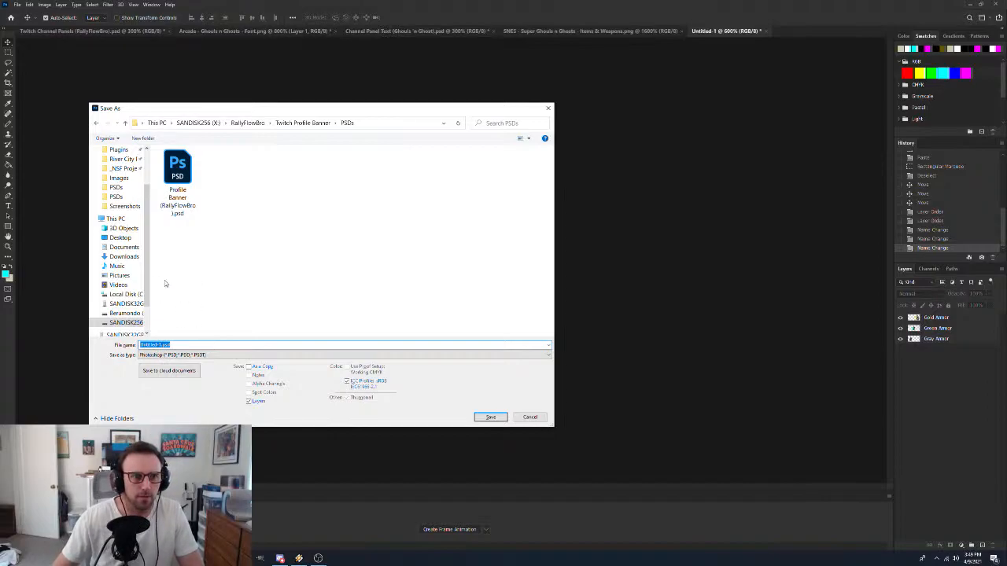
pyautogui.click(248, 123)
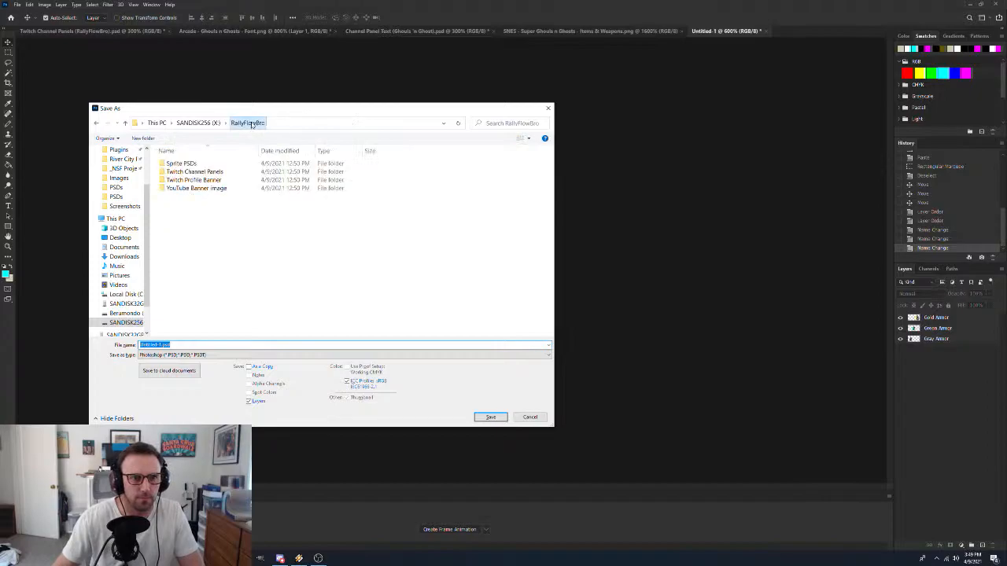
# Save the document as Armor_Equipment in Photoshop format in the PSDs folder of Twitch Channel Panels, with maximized compatibility
pyautogui.doubleClick(161, 173)
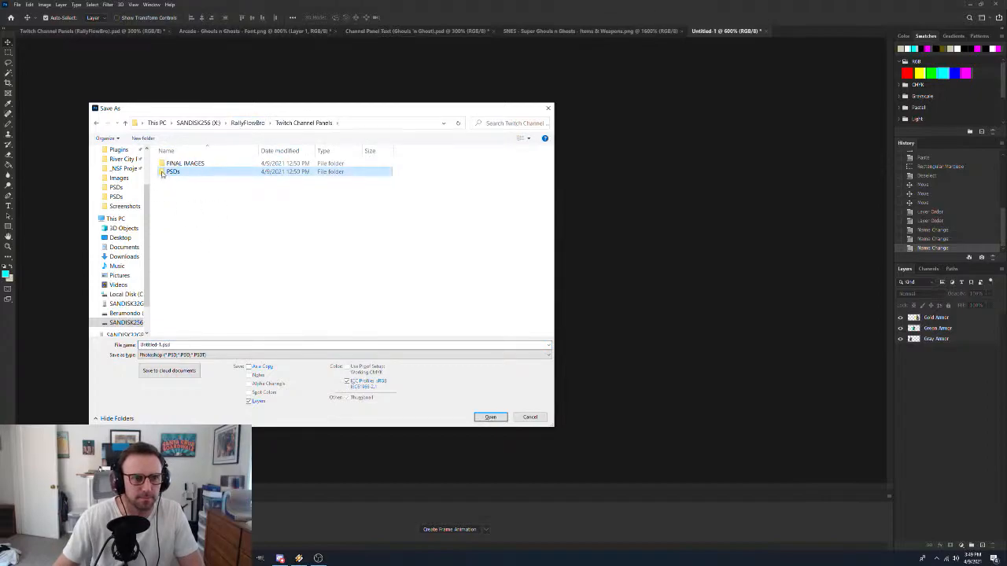
pyautogui.doubleClick(162, 172)
pyautogui.doubleClick(156, 344)
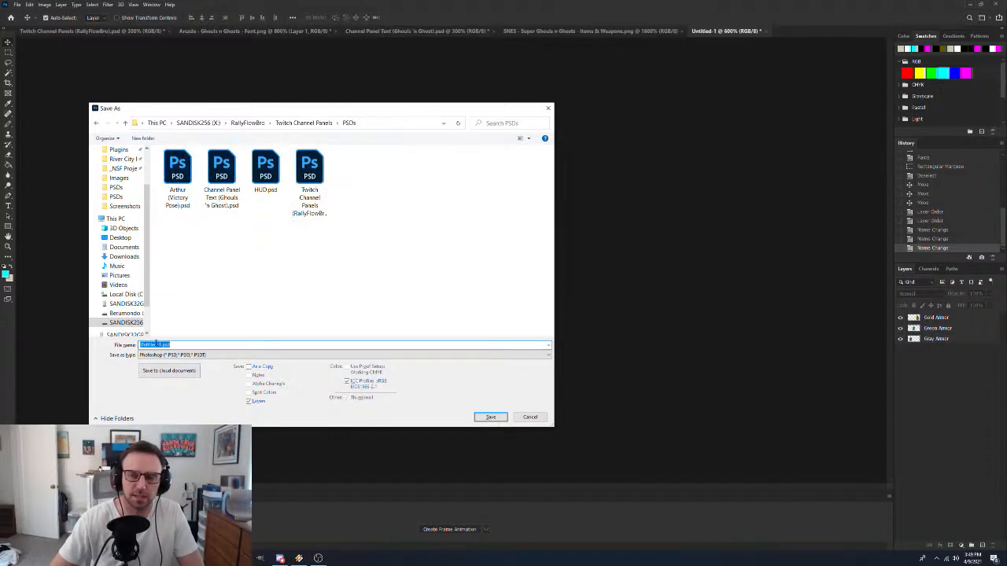
pyautogui.write('Armor_Equipment')
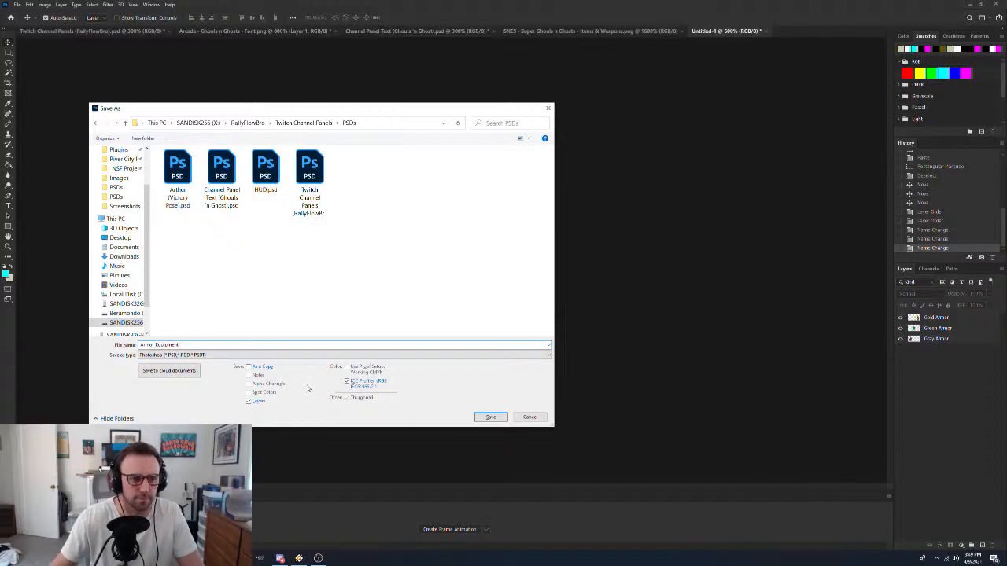
pyautogui.click(490, 417)
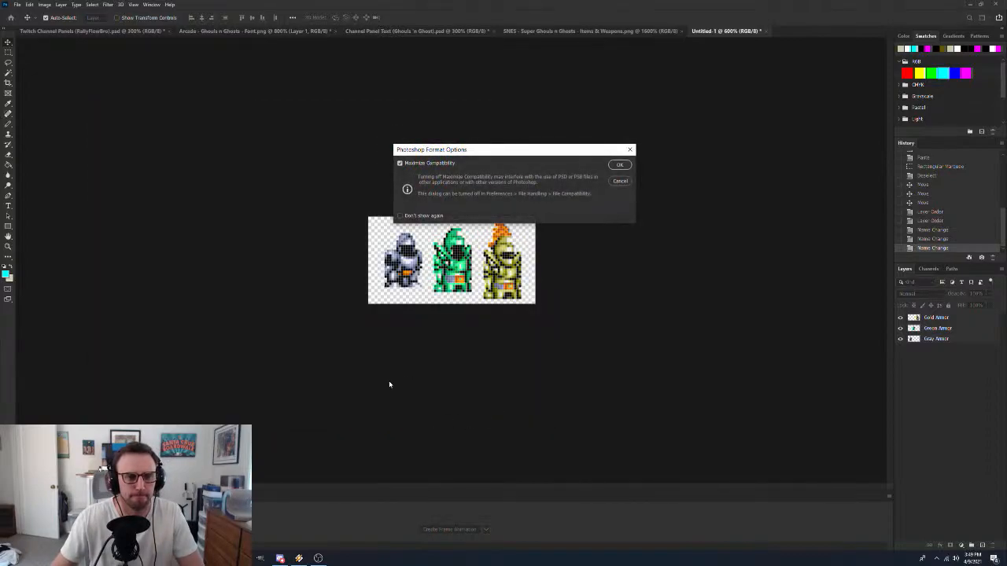
pyautogui.click(619, 165)
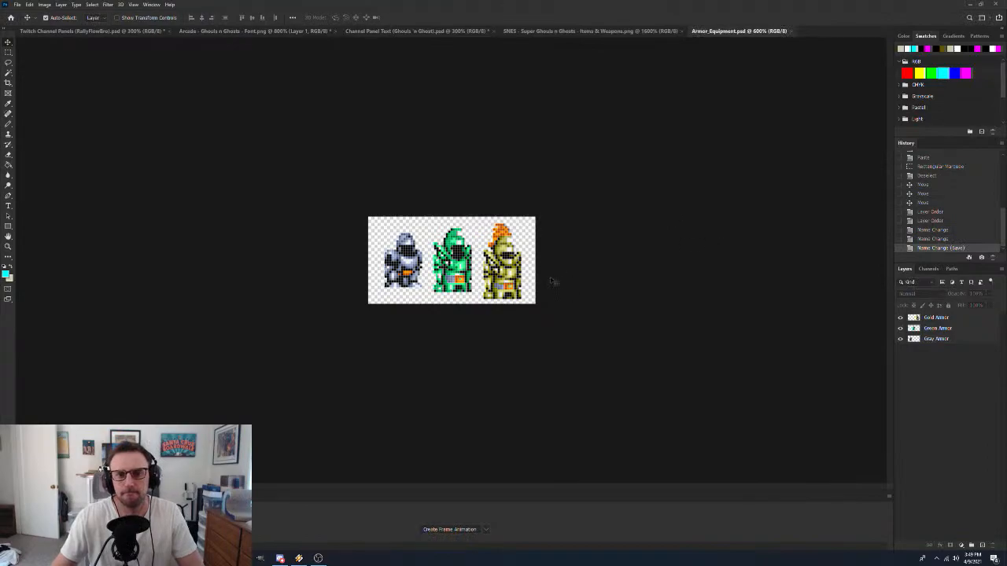
# View the knight sprites at 100% and resize the image to 400 percent with Nearest Neighbor resampling
pyautogui.press('z')
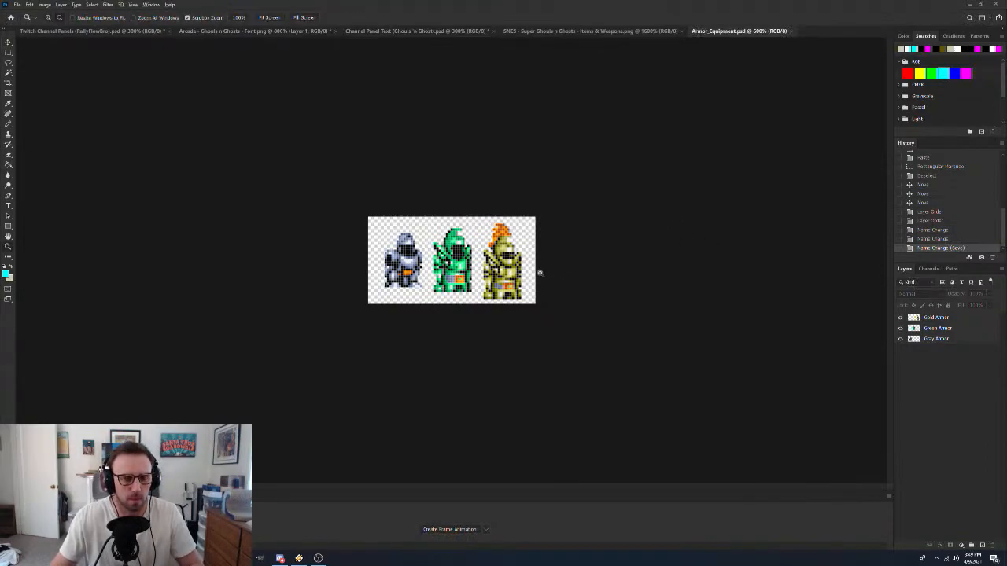
pyautogui.keyDown('alt'); pyautogui.click(458, 274); pyautogui.keyUp('alt')
pyautogui.keyDown('alt'); pyautogui.click(457, 274); pyautogui.keyUp('alt')
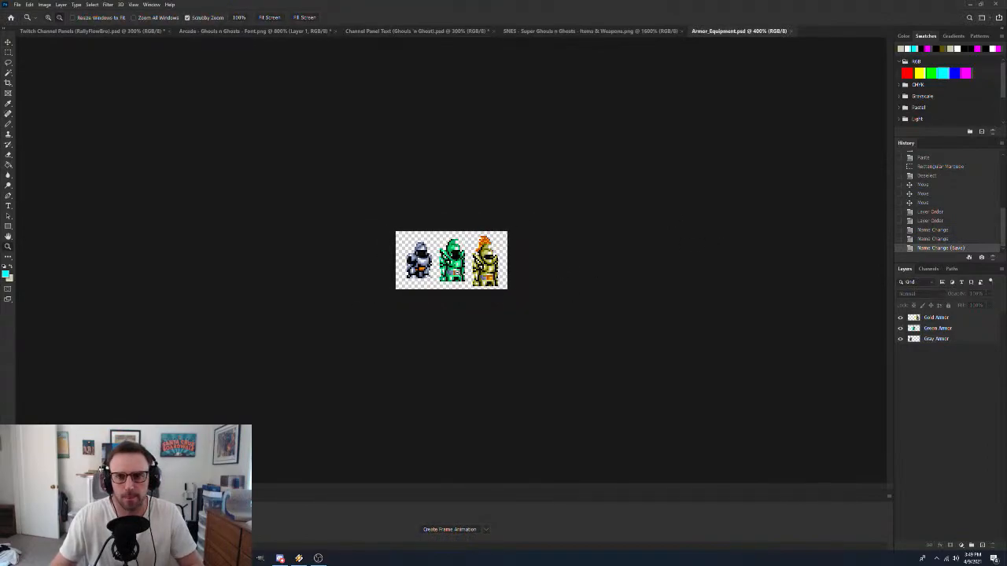
pyautogui.keyDown('alt'); pyautogui.click(445, 265); pyautogui.keyUp('alt')
pyautogui.keyDown('alt'); pyautogui.click(445, 266); pyautogui.keyUp('alt')
pyautogui.keyDown('alt'); pyautogui.click(444, 266); pyautogui.keyUp('alt')
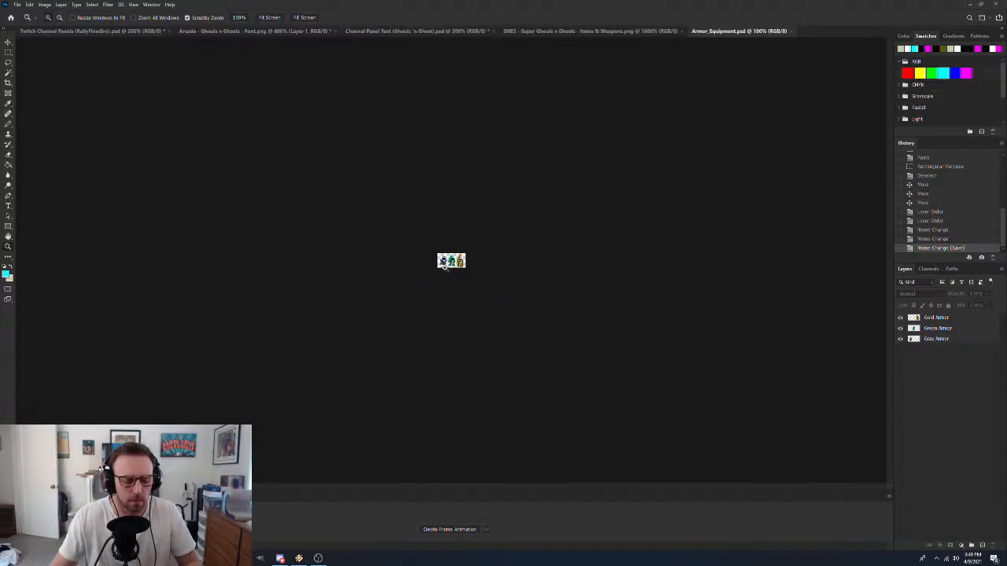
pyautogui.hotkey('ctrl', 'alt', 'i')
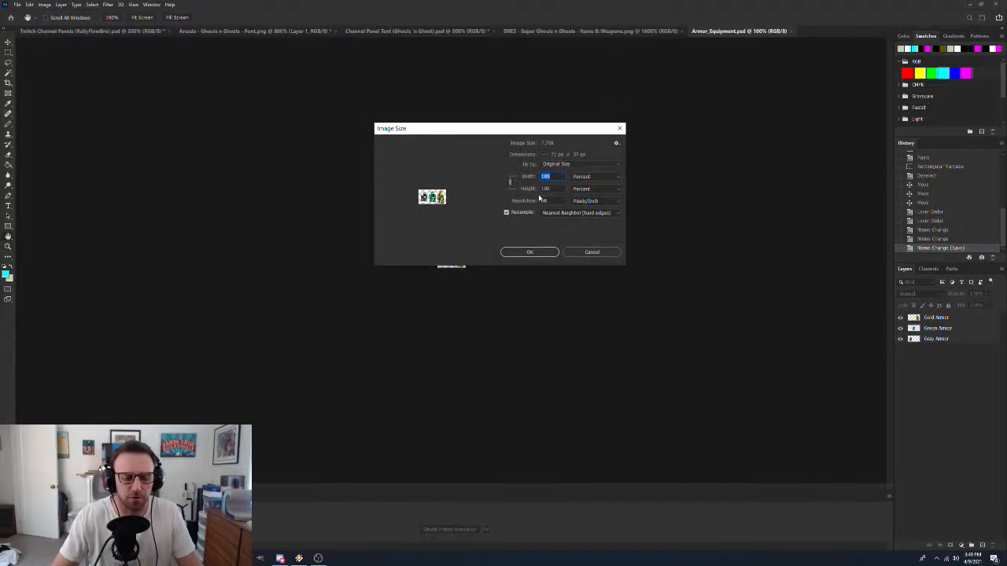
pyautogui.write('200')
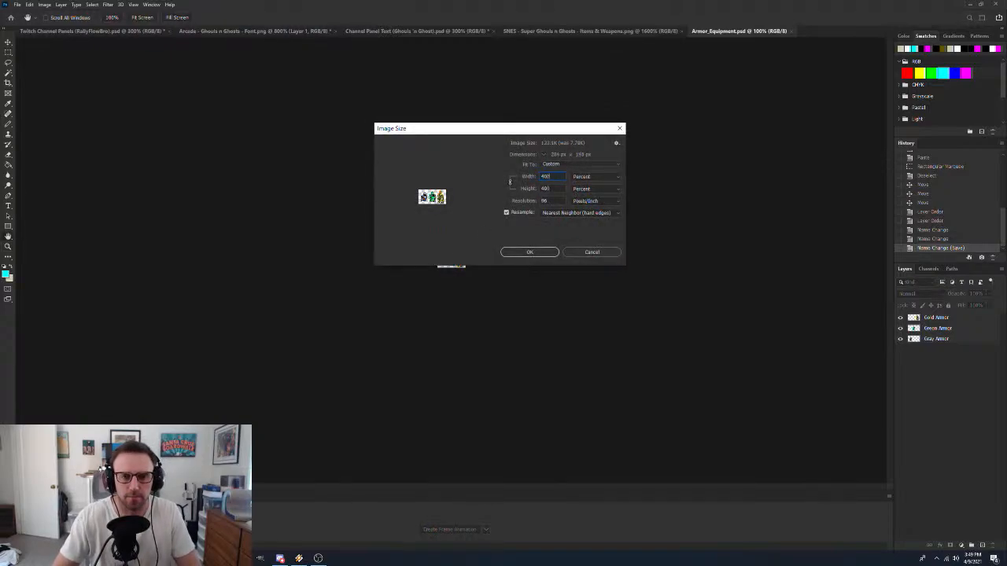
pyautogui.click(528, 253)
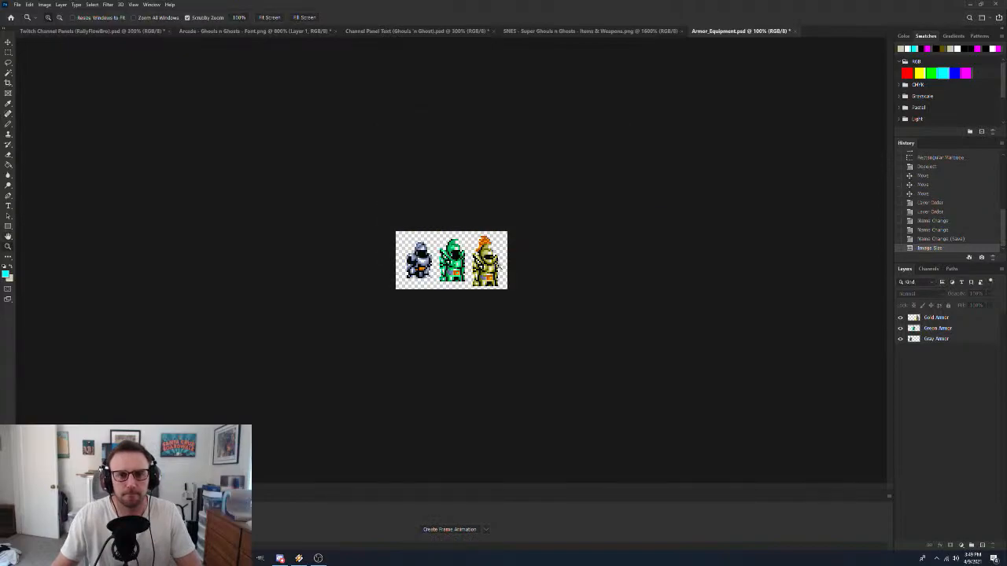
# Copy the gold knight into the Twitch Channel Panels document, place it inside the panel frame's left end and nudge it down
pyautogui.press('v')
pyautogui.moveTo(487, 271); pyautogui.dragTo(326, 269)
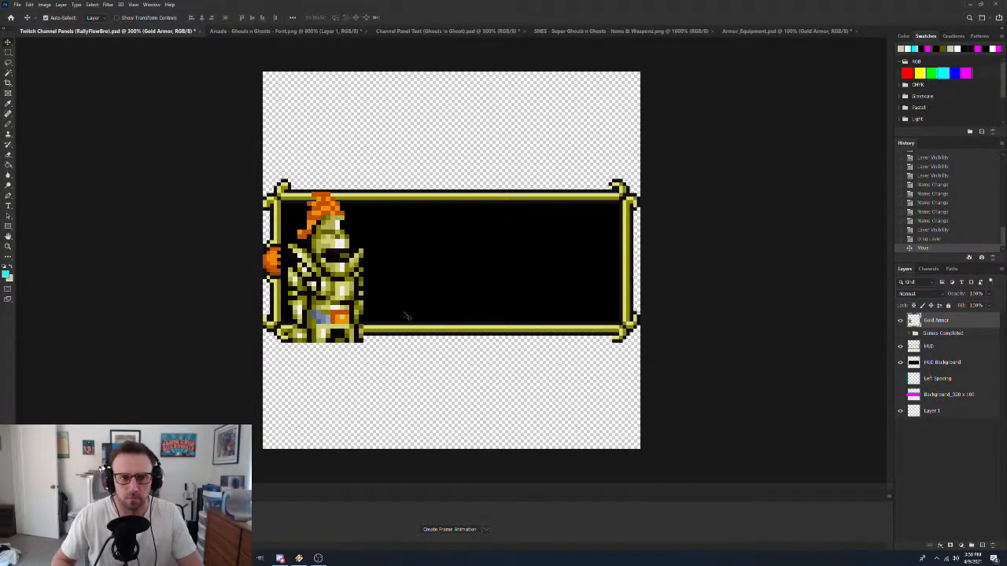
pyautogui.press('Down')
pyautogui.press('Down')
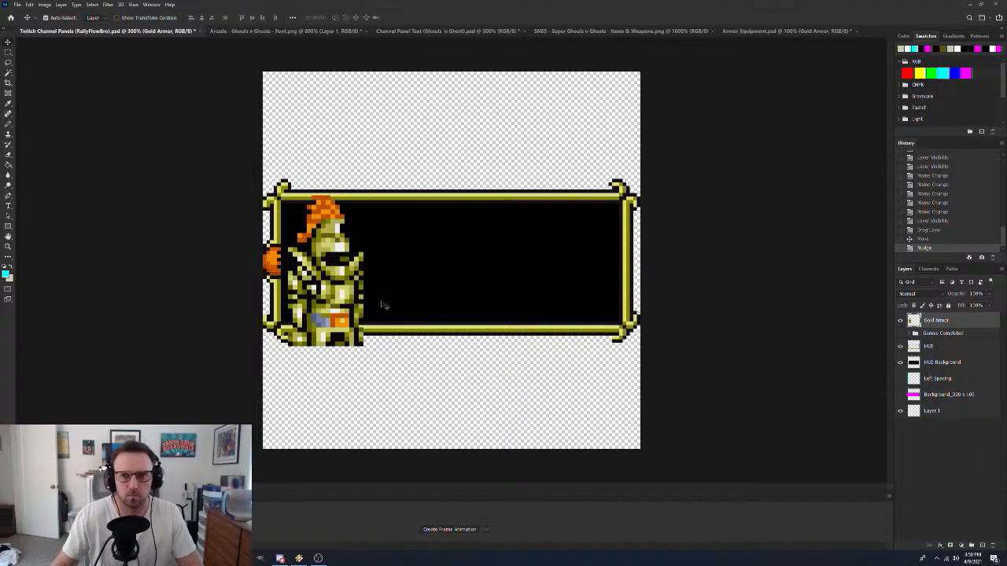
# Hide the HUD Background and align the gold knight against the right edge of the temporarily shown Left Spacing guide
pyautogui.click(900, 380)
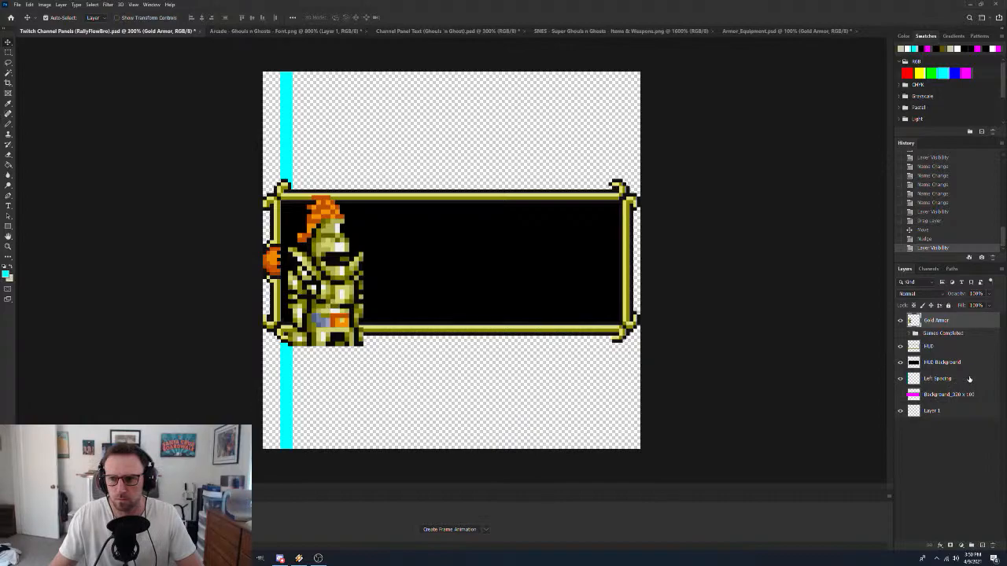
pyautogui.click(900, 363)
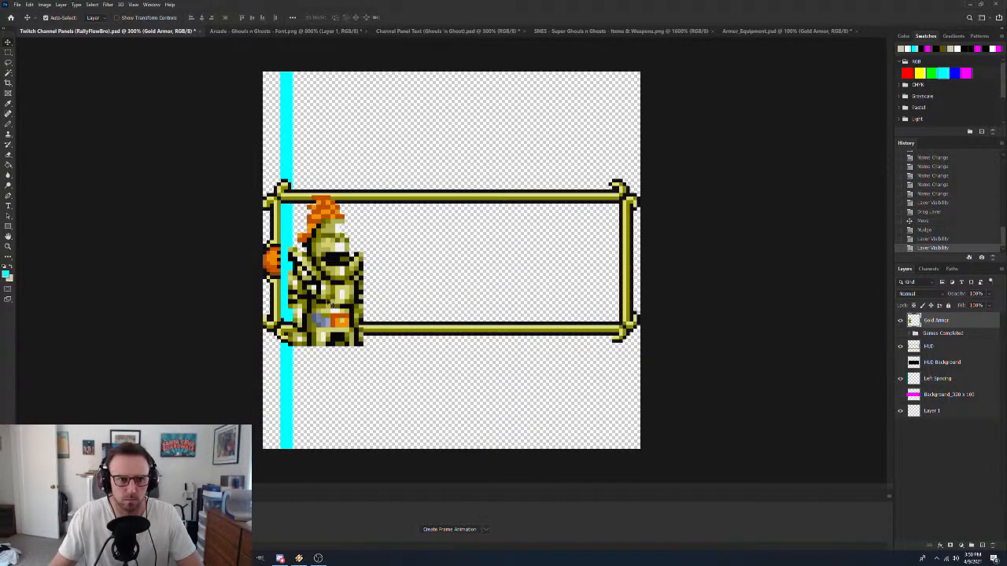
pyautogui.moveTo(329, 301); pyautogui.dragTo(332, 302)
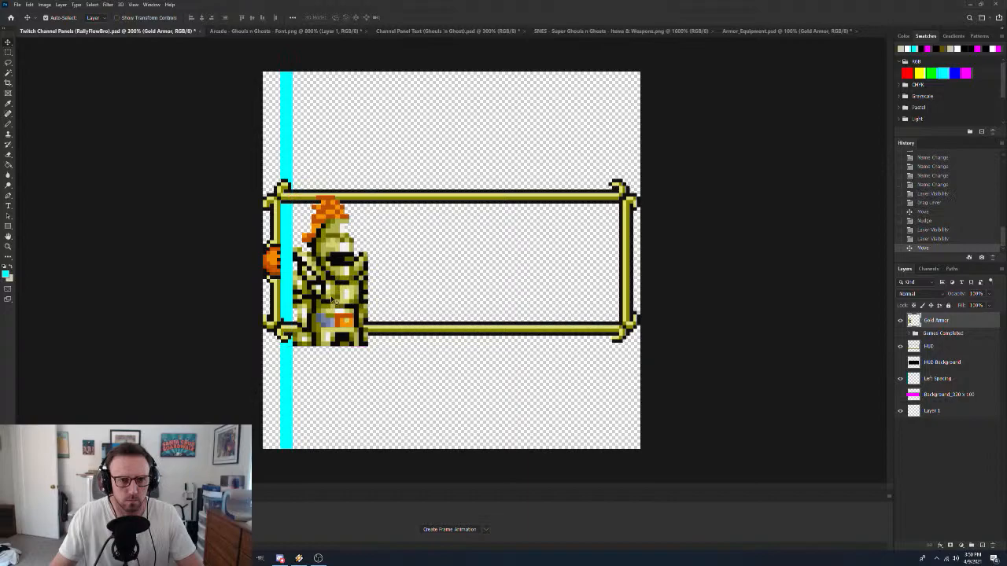
pyautogui.click(396, 369)
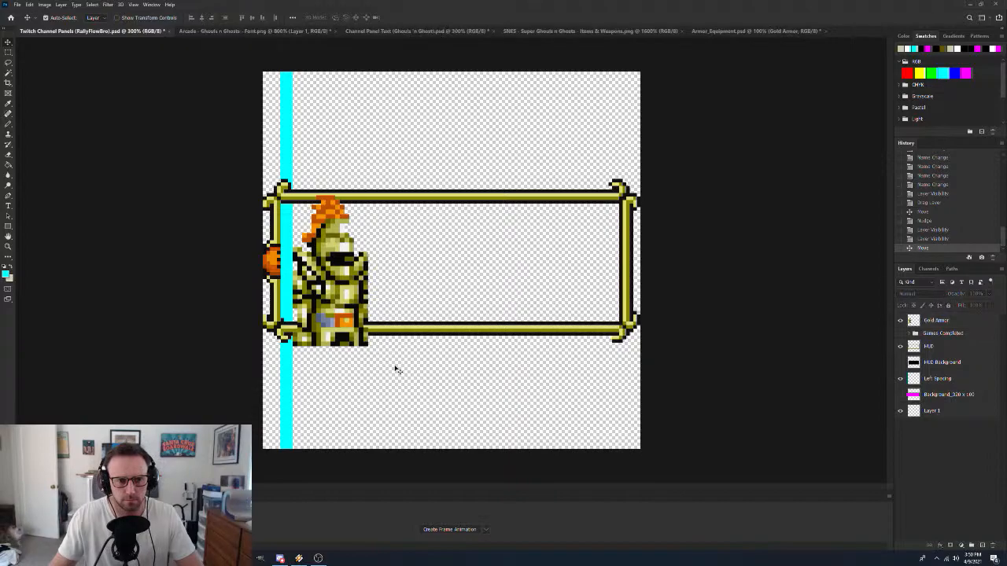
pyautogui.click(900, 379)
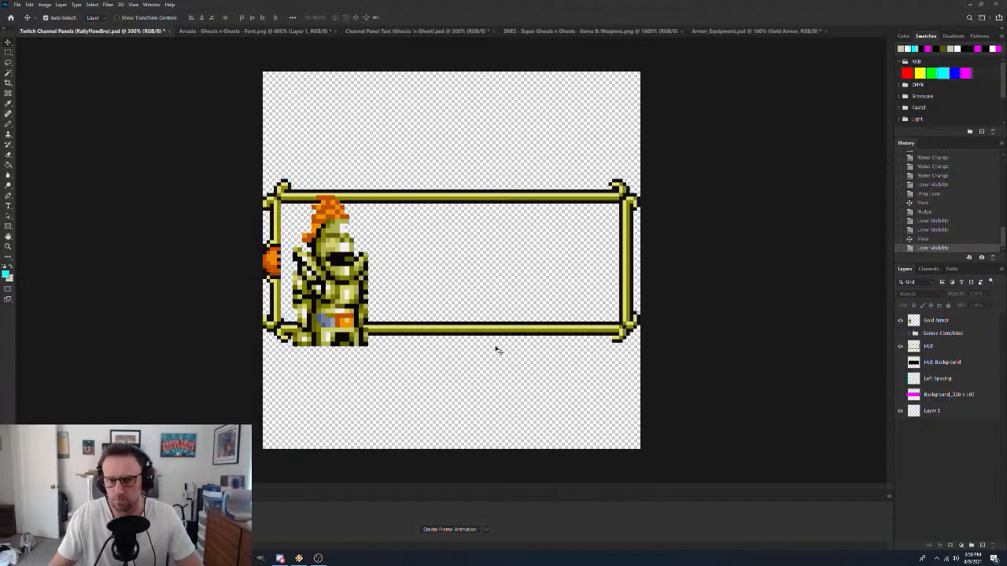
pyautogui.click(423, 32)
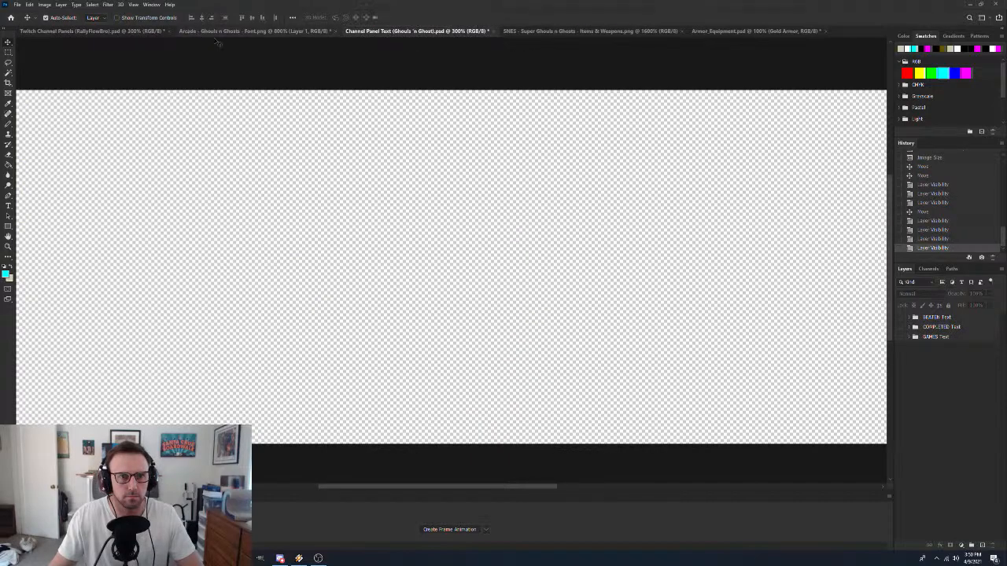
pyautogui.press('z')
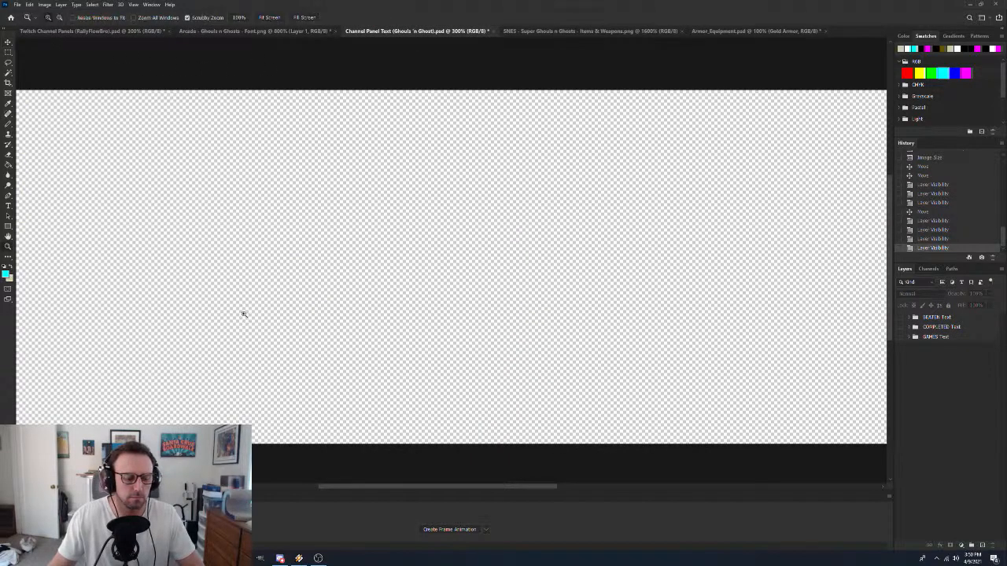
pyautogui.keyDown('alt'); pyautogui.click(243, 316); pyautogui.keyUp('alt')
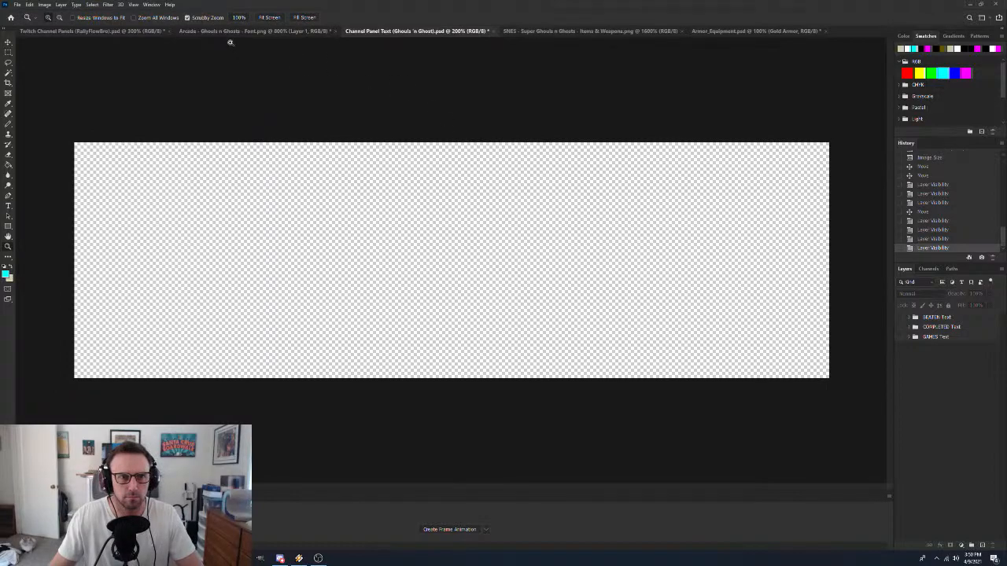
pyautogui.click(613, 32)
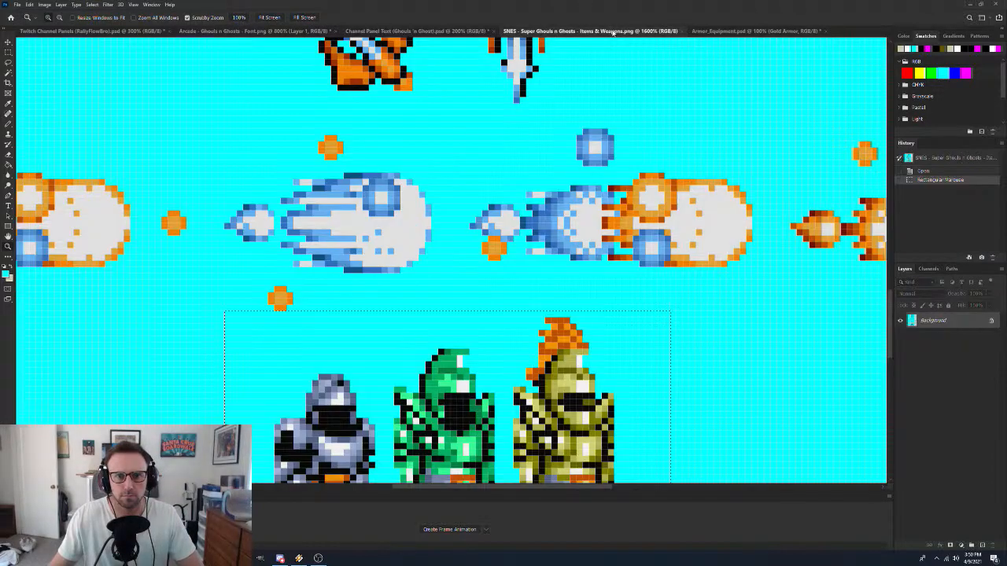
# Copy the green knight from Armor_Equipment.psd into the panels document, overlapping the gold knight's right side with their feet level
pyautogui.click(720, 31)
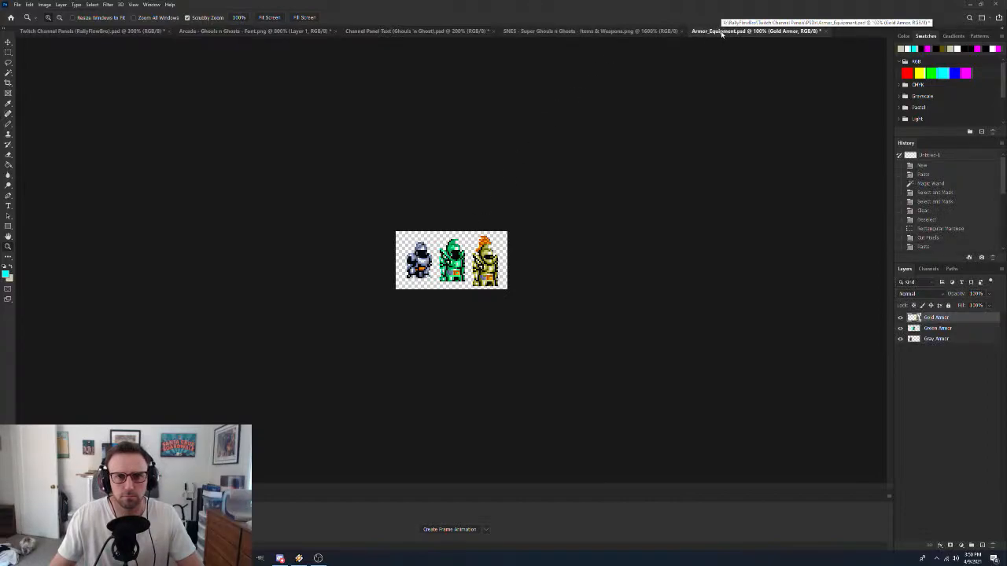
pyautogui.press('v')
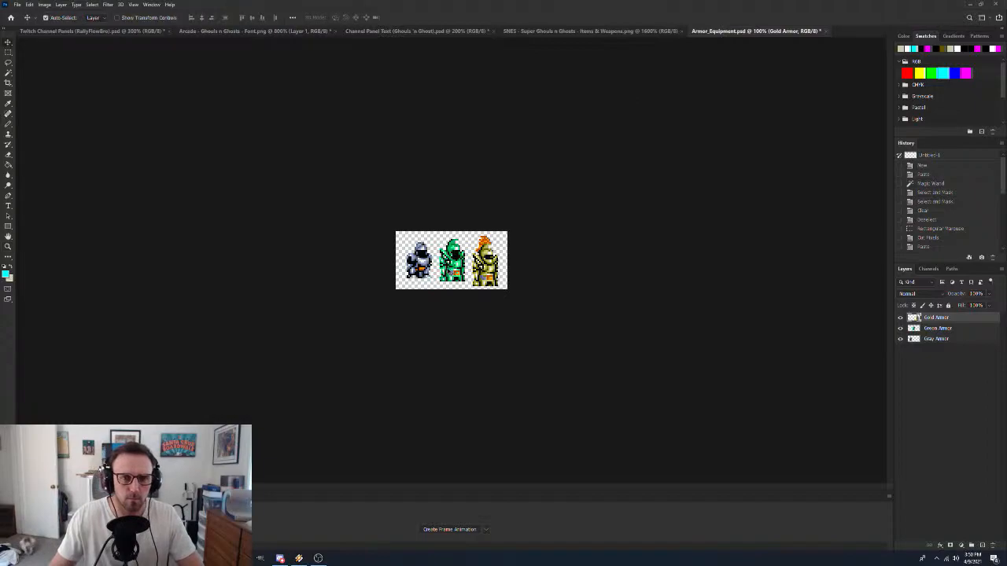
pyautogui.moveTo(453, 269); pyautogui.dragTo(373, 288)
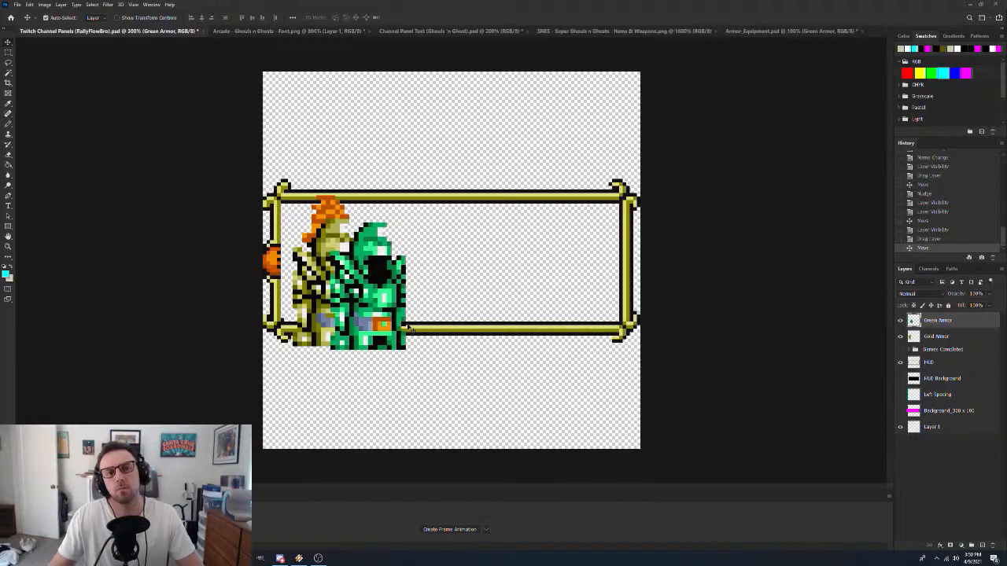
pyautogui.moveTo(384, 319); pyautogui.dragTo(380, 315)
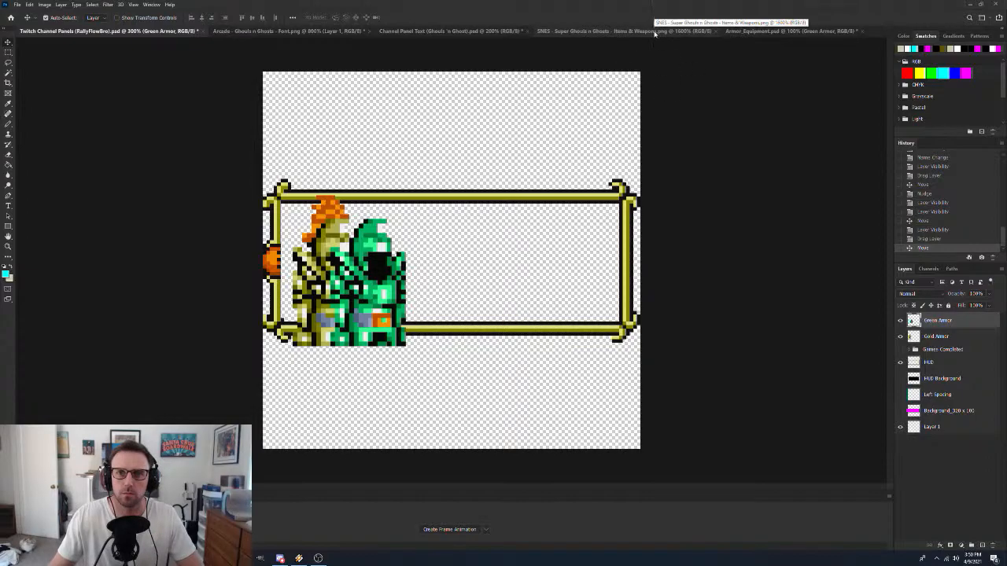
# Copy the gray knight from Armor_Equipment.psd into the panel, overlapping the green knight's right side, and show the HUD Background again
pyautogui.click(768, 30)
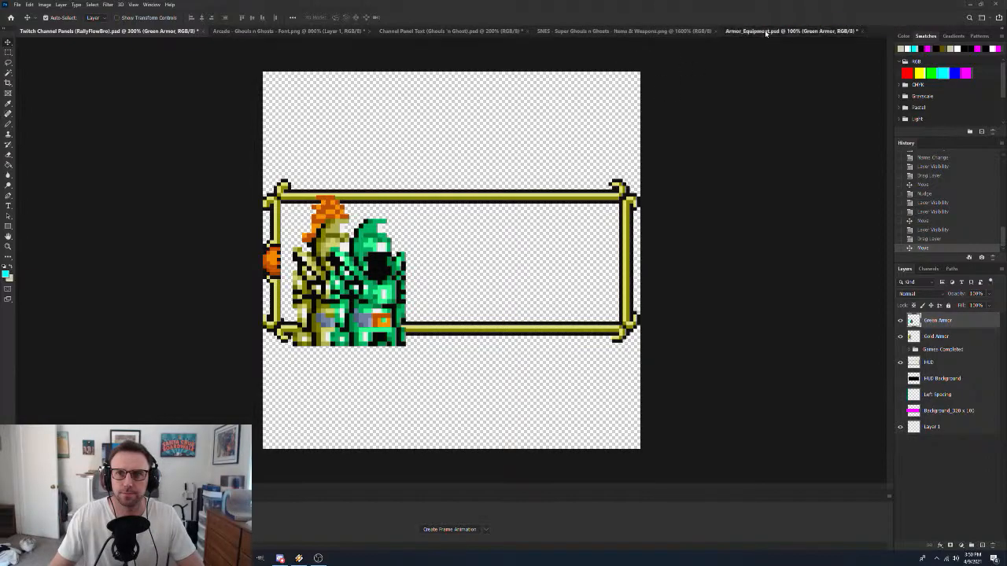
pyautogui.moveTo(421, 264); pyautogui.dragTo(405, 294)
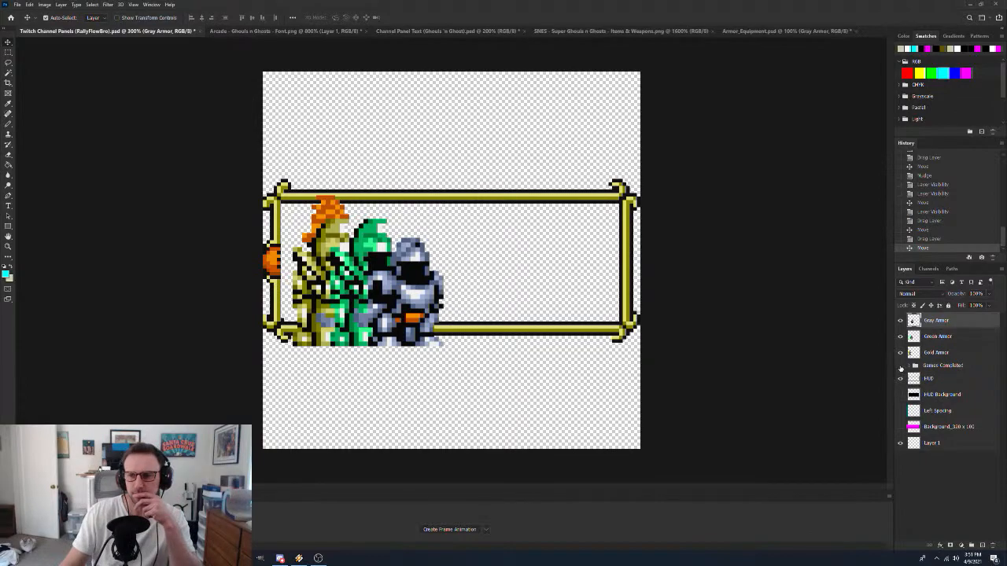
pyautogui.click(902, 396)
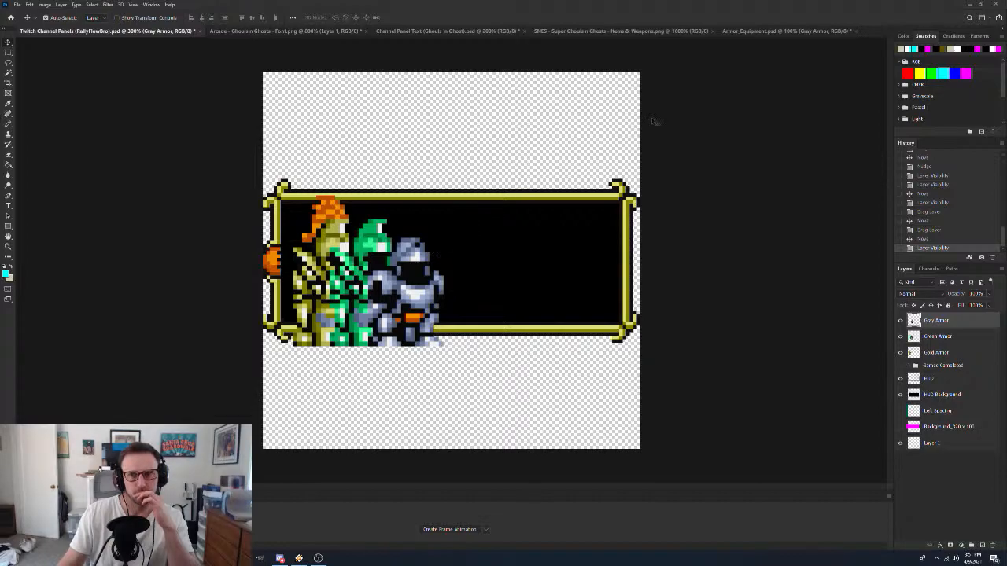
# Switch to Armor_Equipment.psd and revert it to the saved state before the image enlargement
pyautogui.click(759, 32)
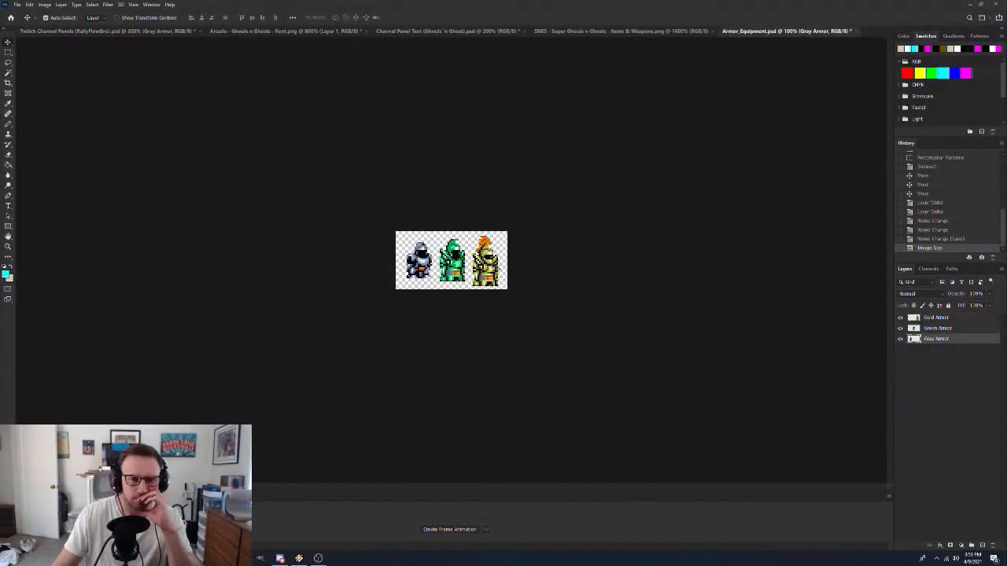
pyautogui.click(970, 239)
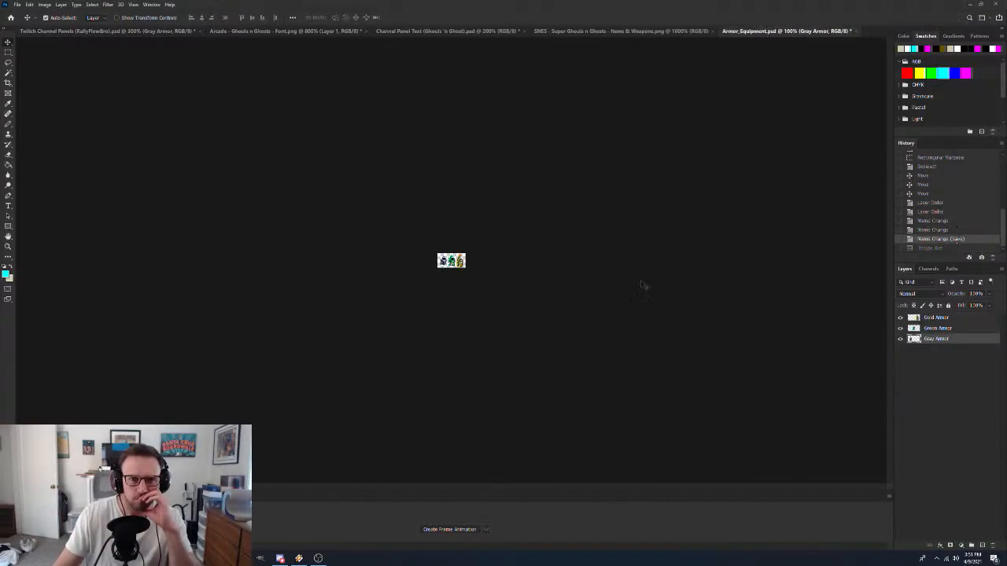
# Try the original-size gold knight in the panels document by copying it into the frame, and undo the copy
pyautogui.click(463, 266)
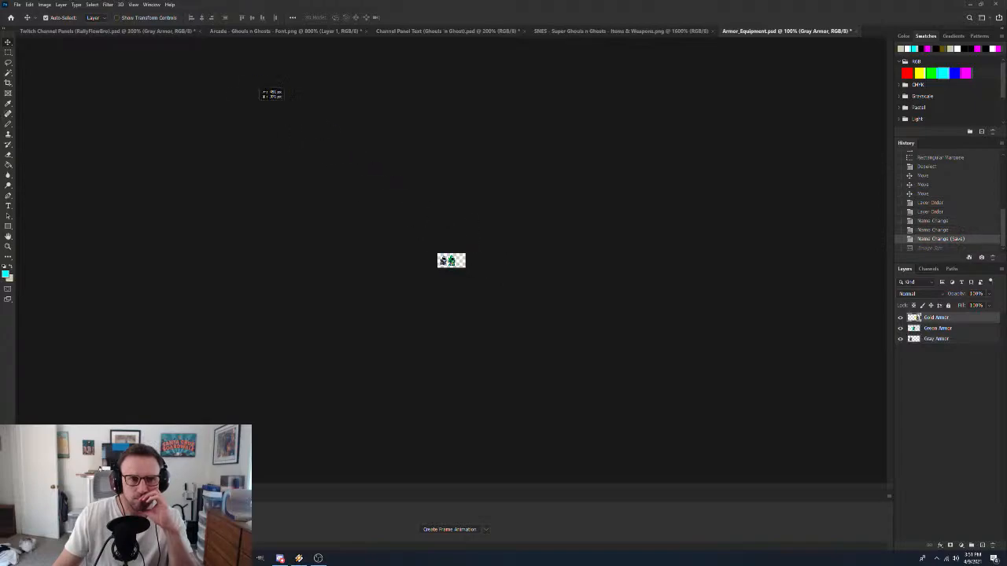
pyautogui.click(182, 32)
pyautogui.moveTo(268, 175); pyautogui.dragTo(492, 272)
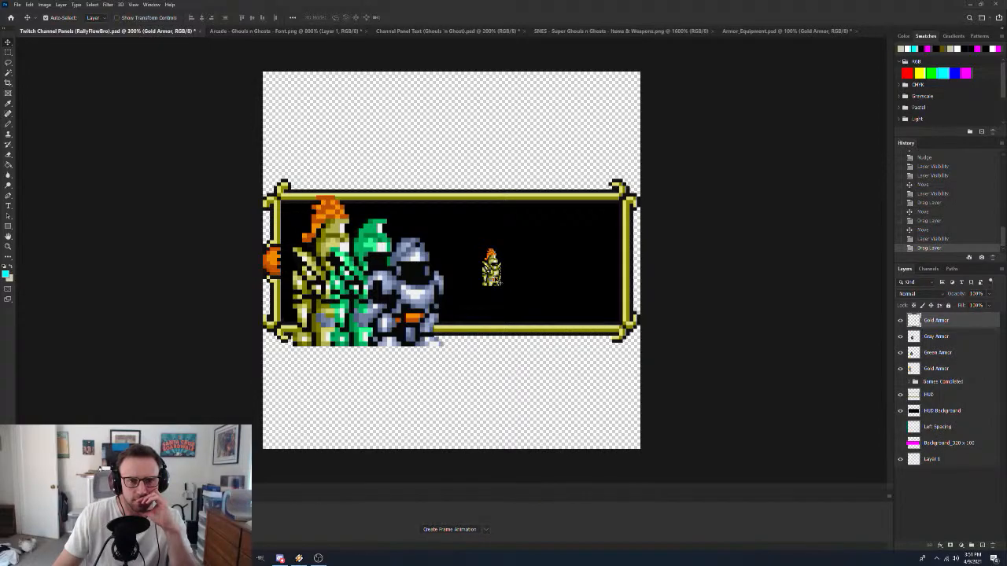
pyautogui.click(955, 236)
# Revert the panels document to the empty frame before any knight was added, with Games Completed hidden, save it and deselect the layer
pyautogui.scroll(5, 956, 234)
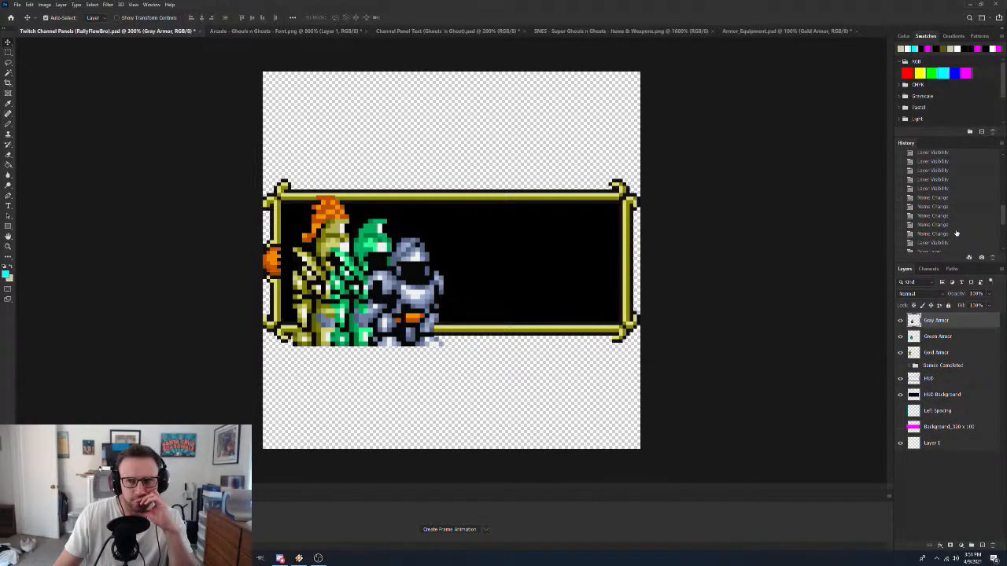
pyautogui.scroll(3, 956, 234)
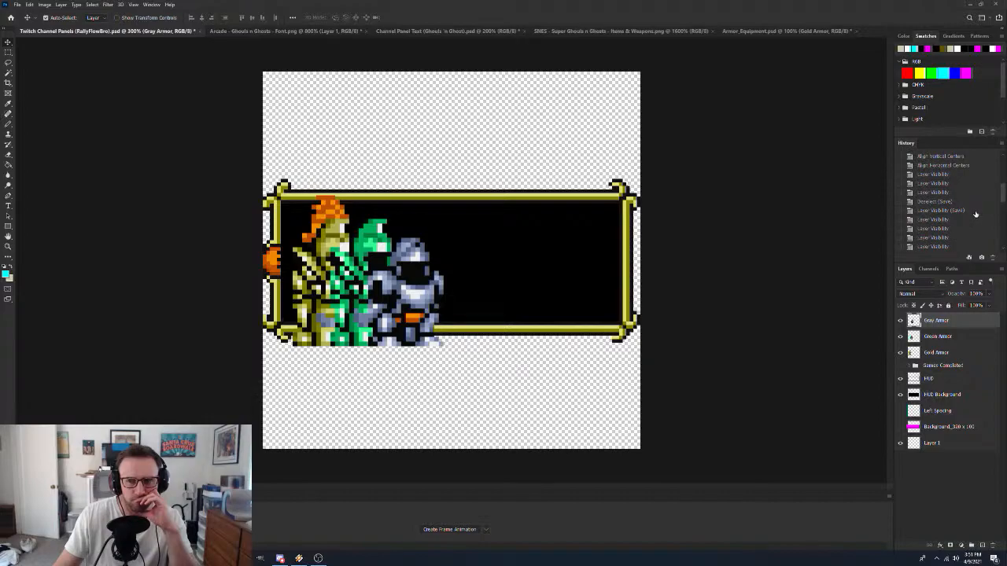
pyautogui.click(976, 211)
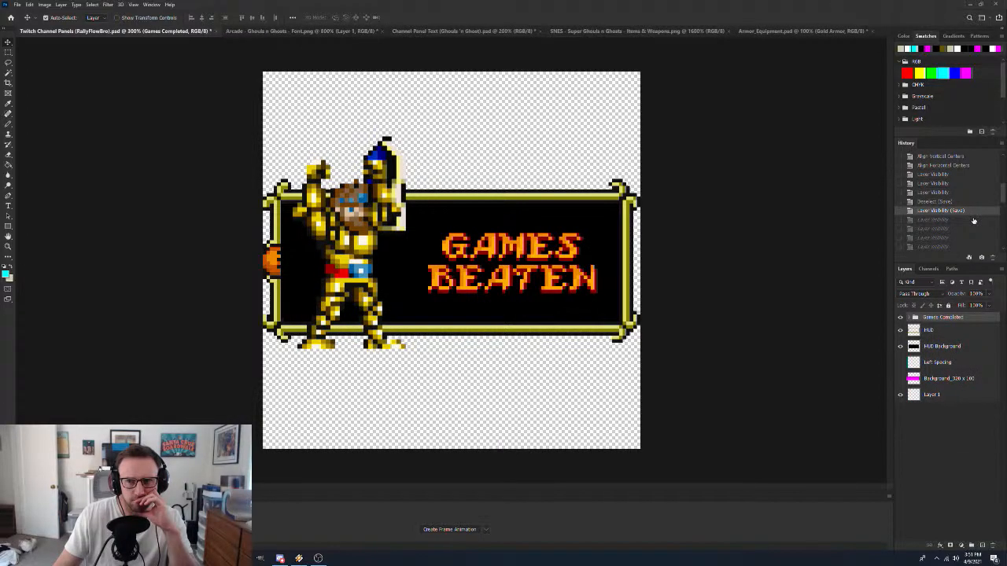
pyautogui.click(972, 220)
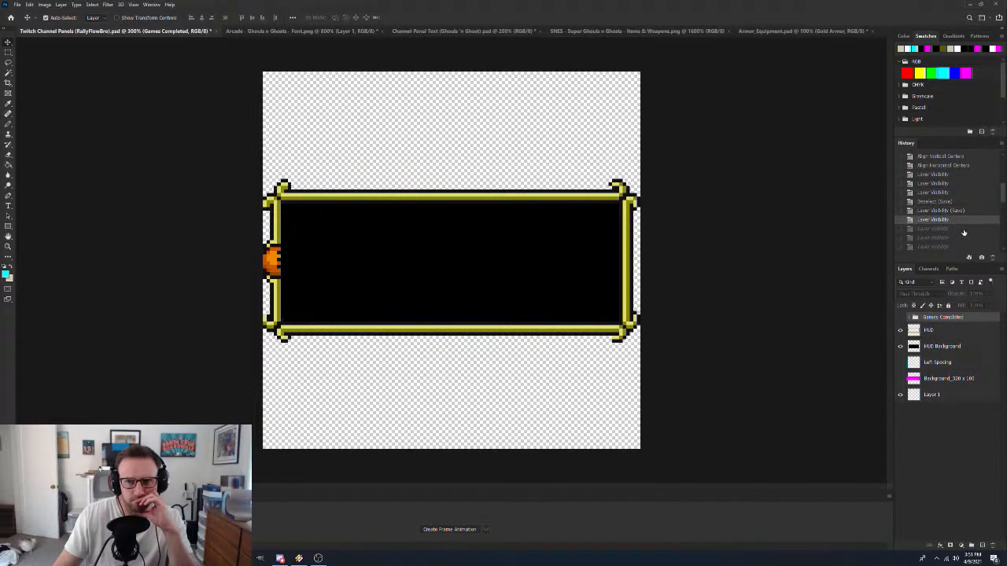
pyautogui.scroll(-5, 964, 233)
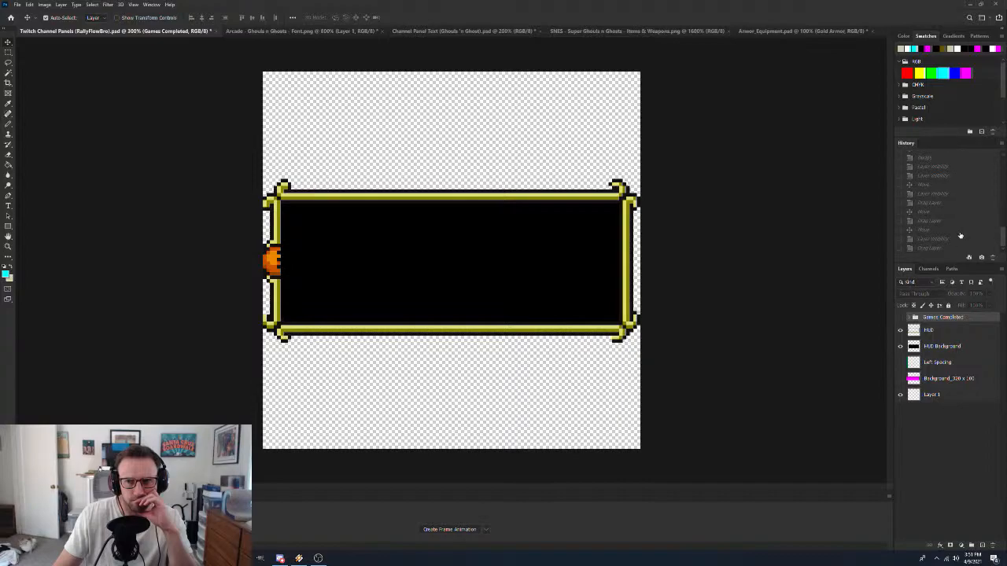
pyautogui.click(957, 196)
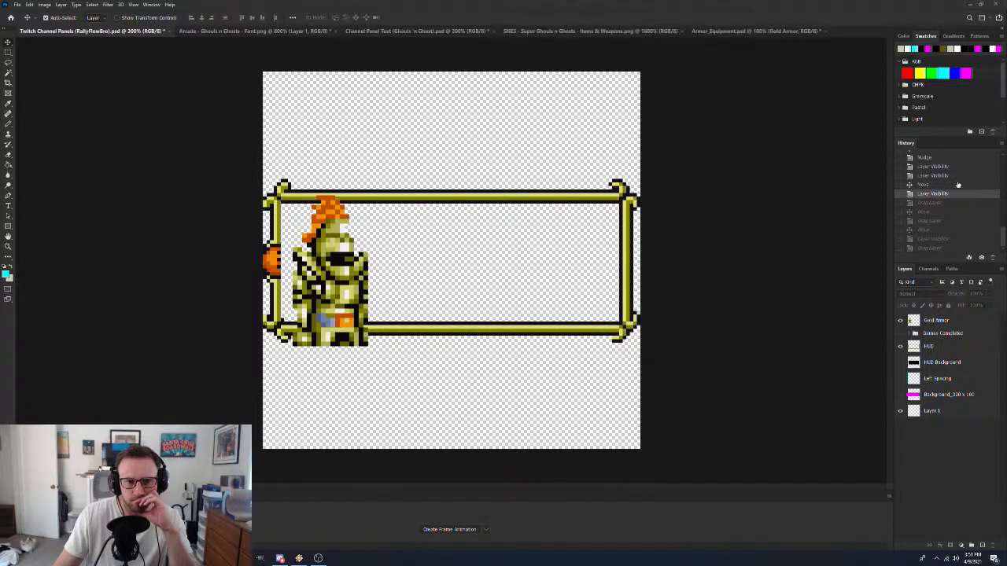
pyautogui.click(957, 184)
pyautogui.scroll(3, 953, 193)
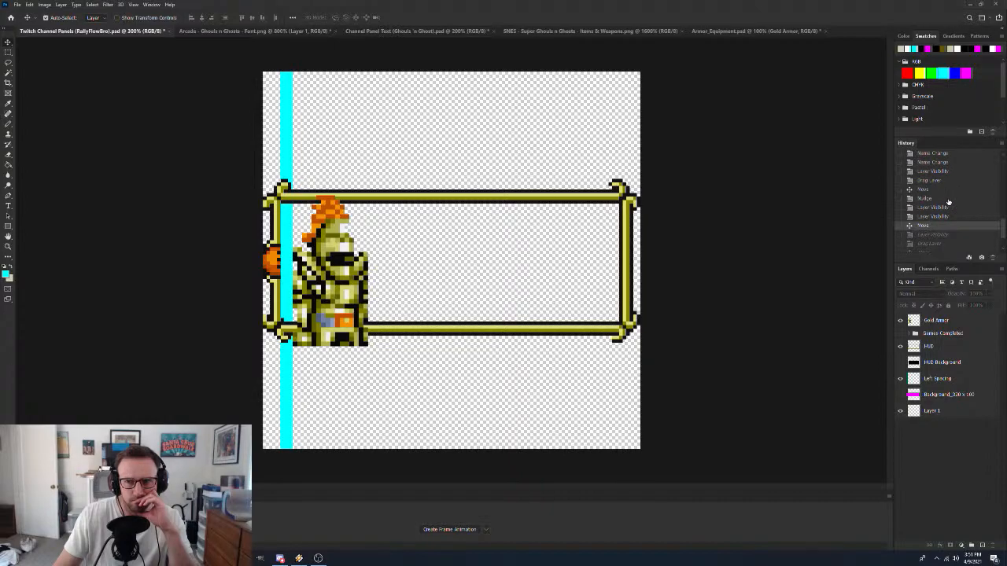
pyautogui.click(948, 201)
pyautogui.click(949, 190)
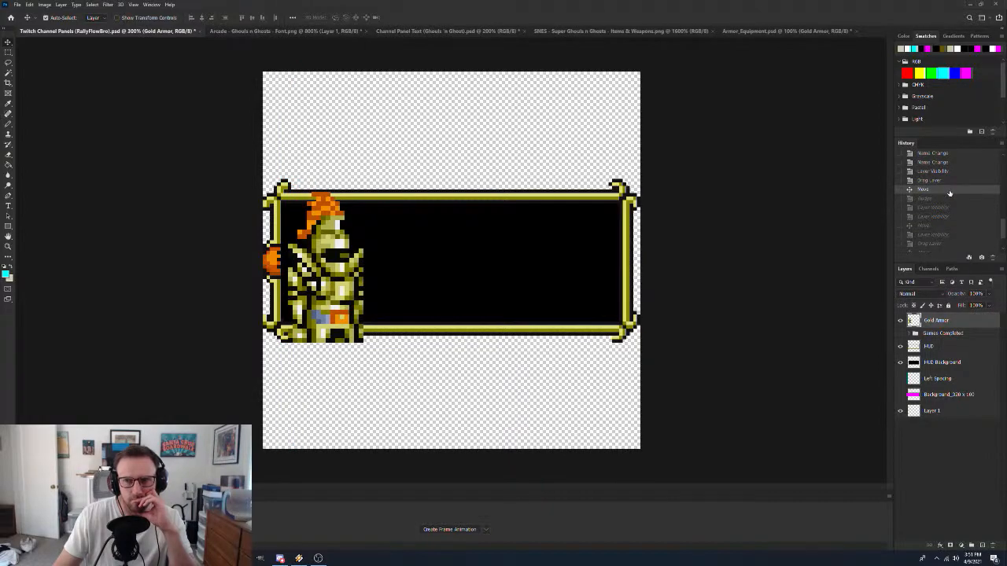
pyautogui.scroll(2, 950, 189)
pyautogui.click(954, 212)
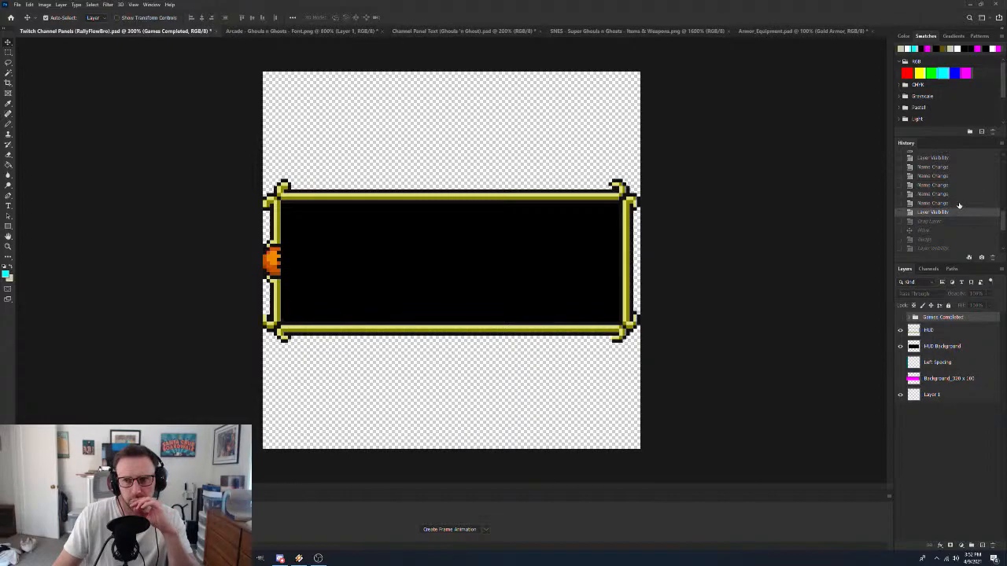
pyautogui.click(958, 204)
pyautogui.click(955, 213)
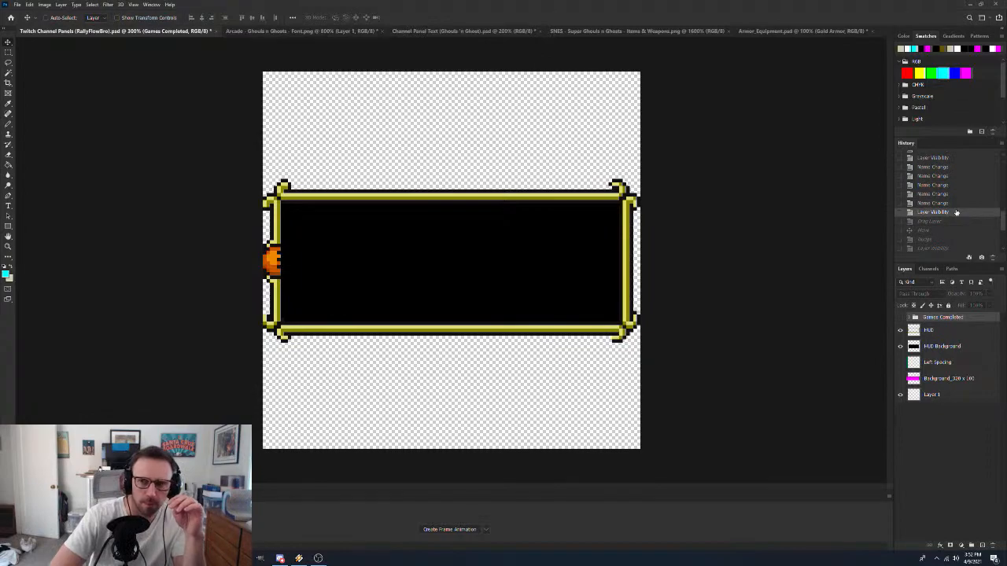
pyautogui.hotkey('ctrl', 's')
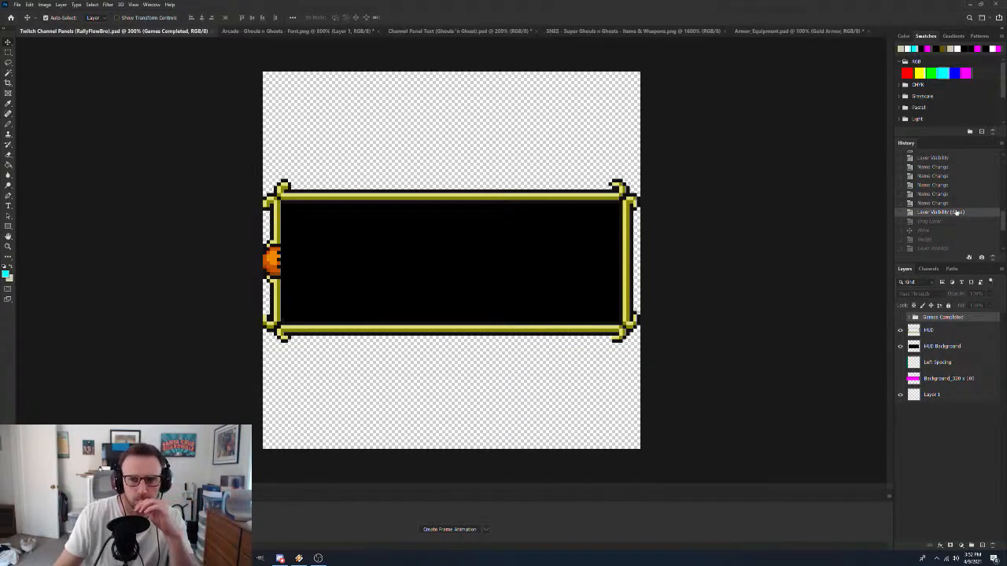
pyautogui.click(919, 469)
# Resize the Armor_Equipment.psd image to 300 percent with Nearest Neighbor resampling
pyautogui.click(711, 32)
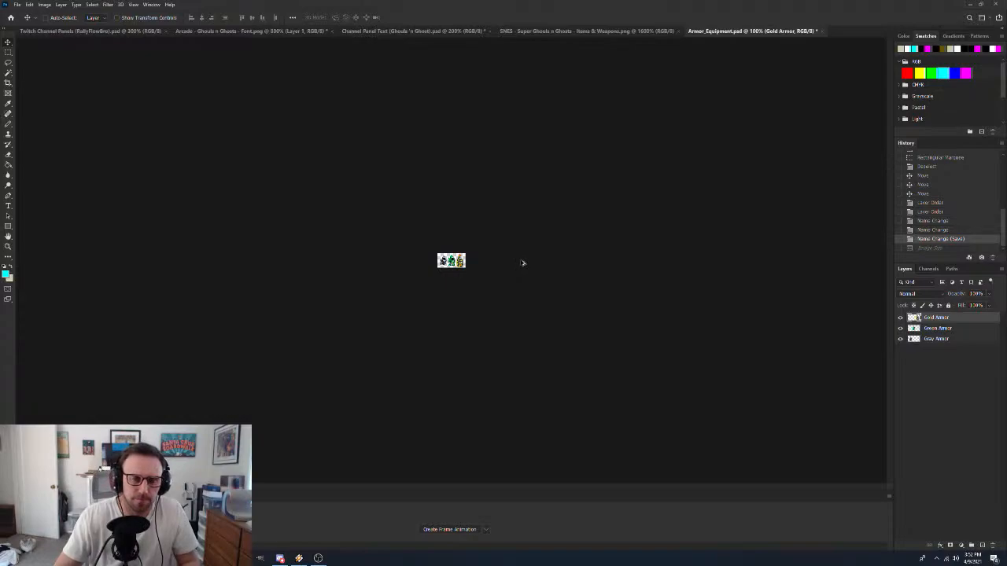
pyautogui.hotkey('ctrl', 'alt', 'i')
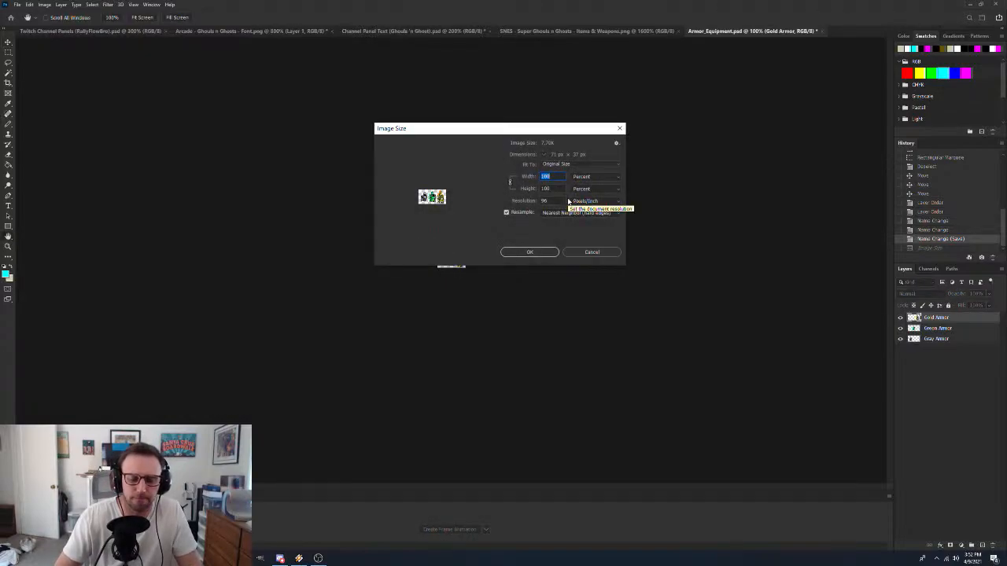
pyautogui.write('200')
pyautogui.write('300')
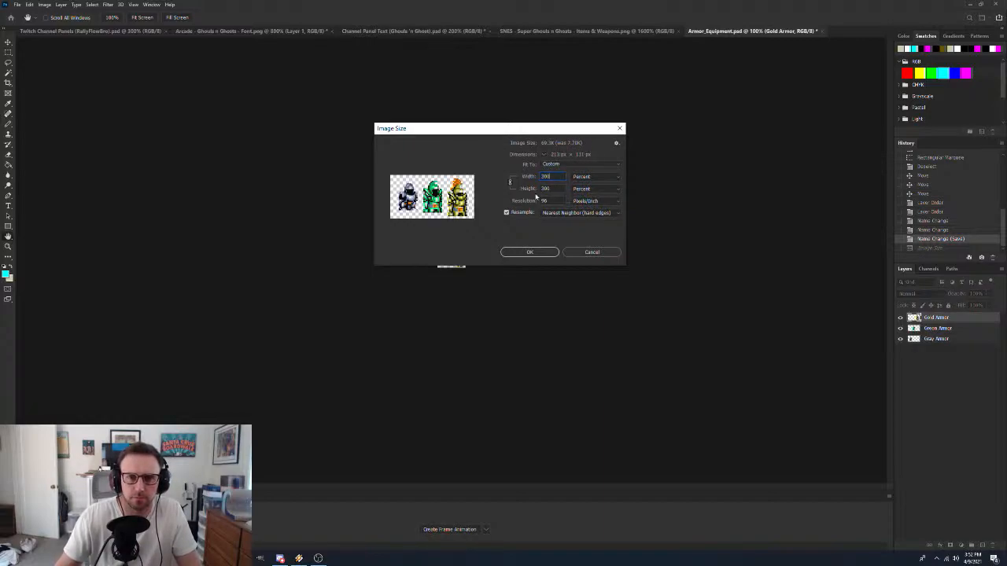
pyautogui.click(530, 252)
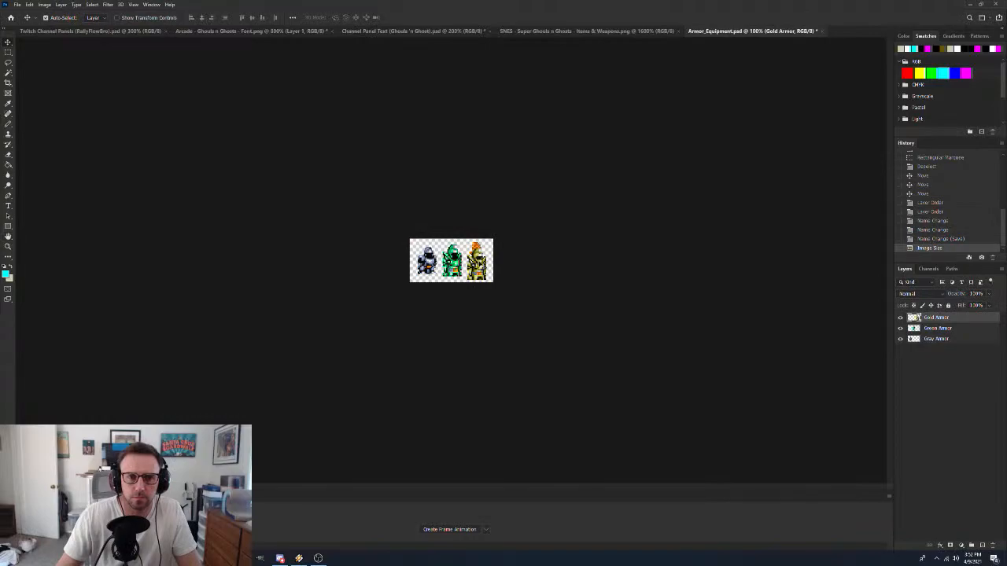
# Copy the resized gold knight into the panels document, show Left Spacing and align the knight against the guide's right edge
pyautogui.moveTo(480, 263); pyautogui.dragTo(343, 260)
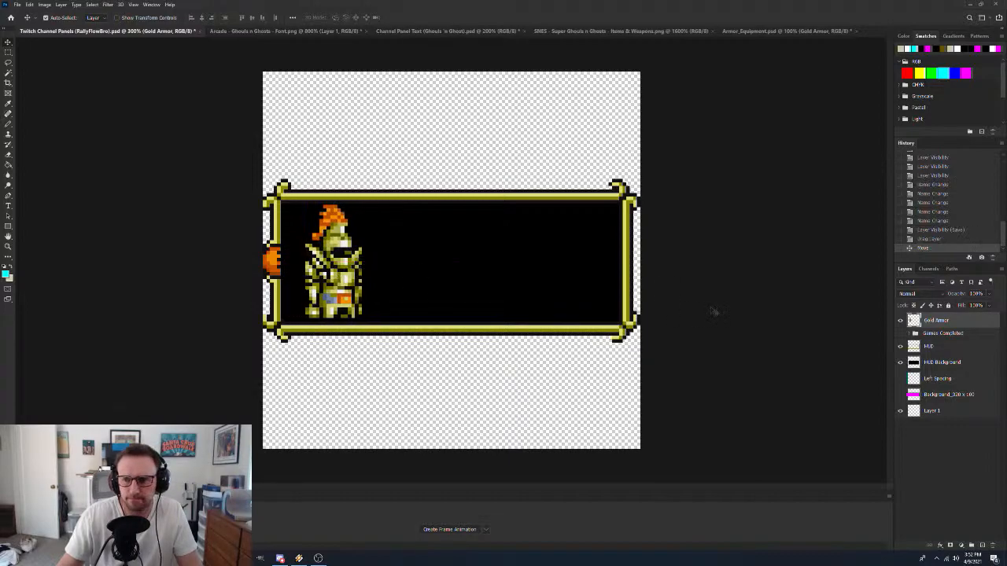
pyautogui.click(901, 378)
pyautogui.moveTo(340, 291); pyautogui.dragTo(326, 291)
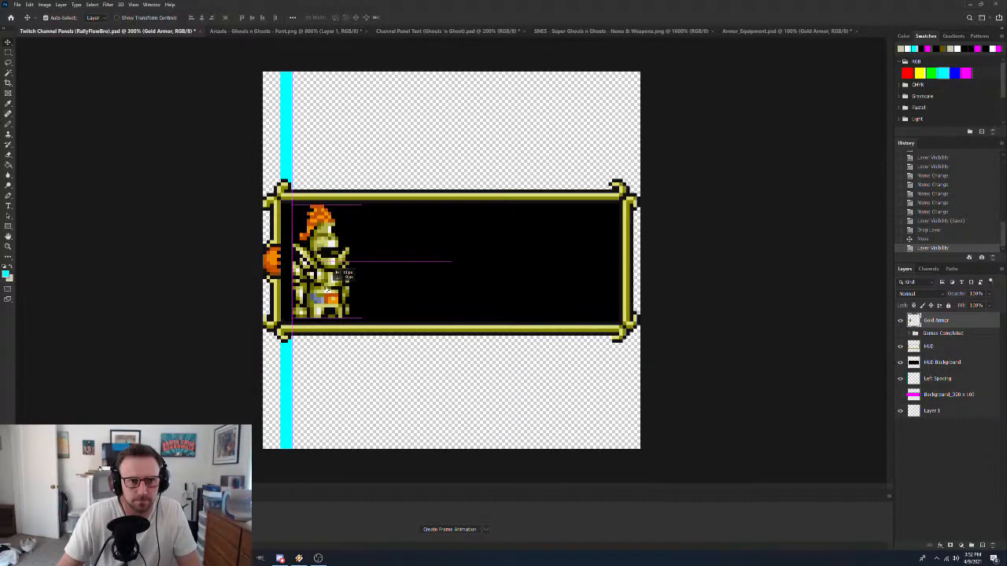
pyautogui.moveTo(327, 292); pyautogui.dragTo(327, 291)
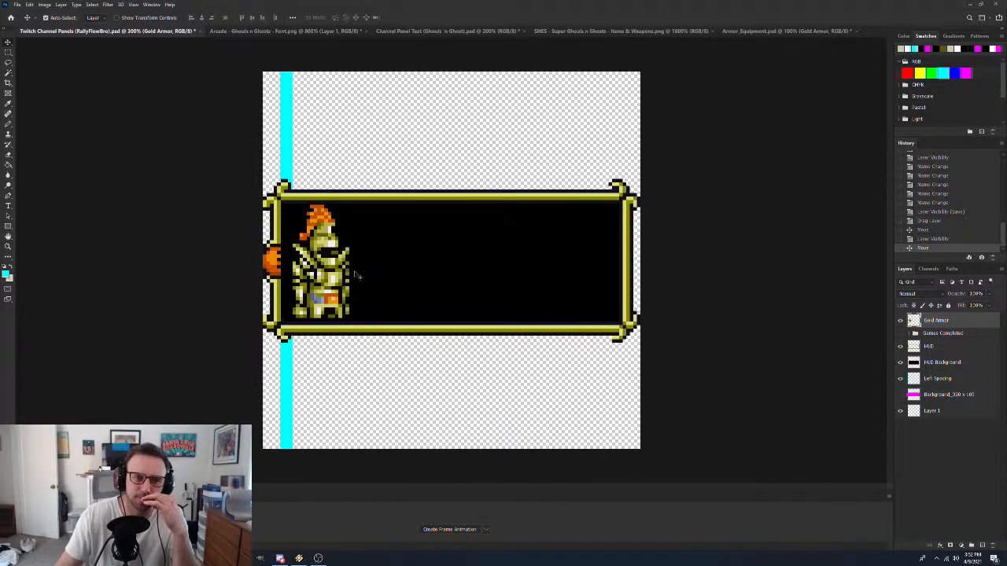
# Switch to the Super Ghouls n Ghosts Items & Weapons sprite sheet and clear the selection around the three knights
pyautogui.click(763, 32)
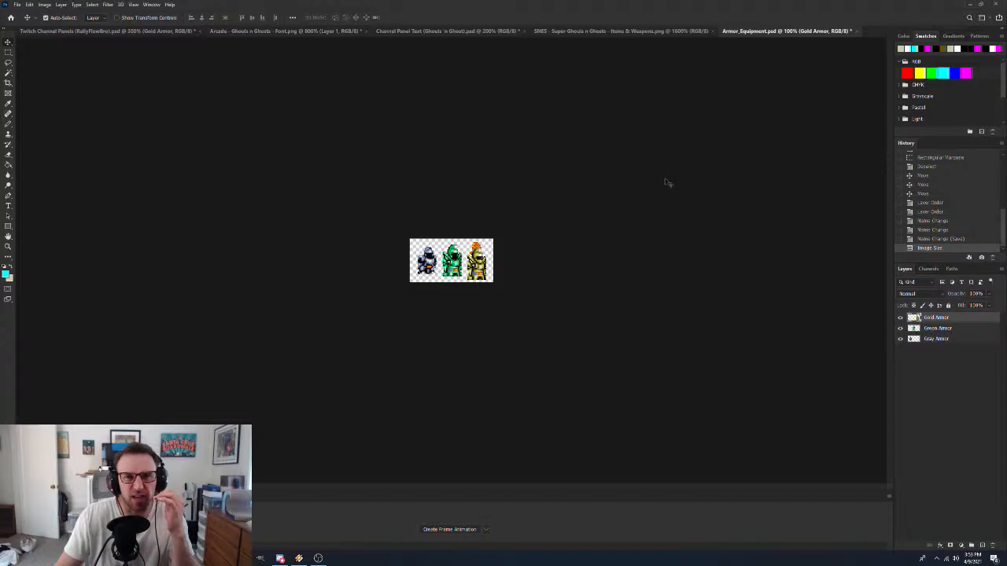
pyautogui.click(591, 31)
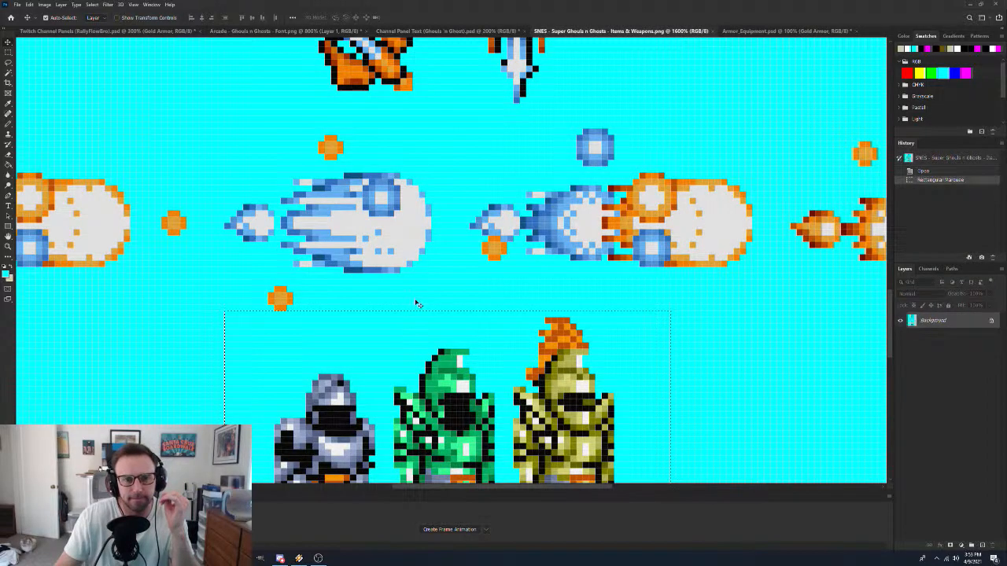
pyautogui.hotkey('ctrl', 'd')
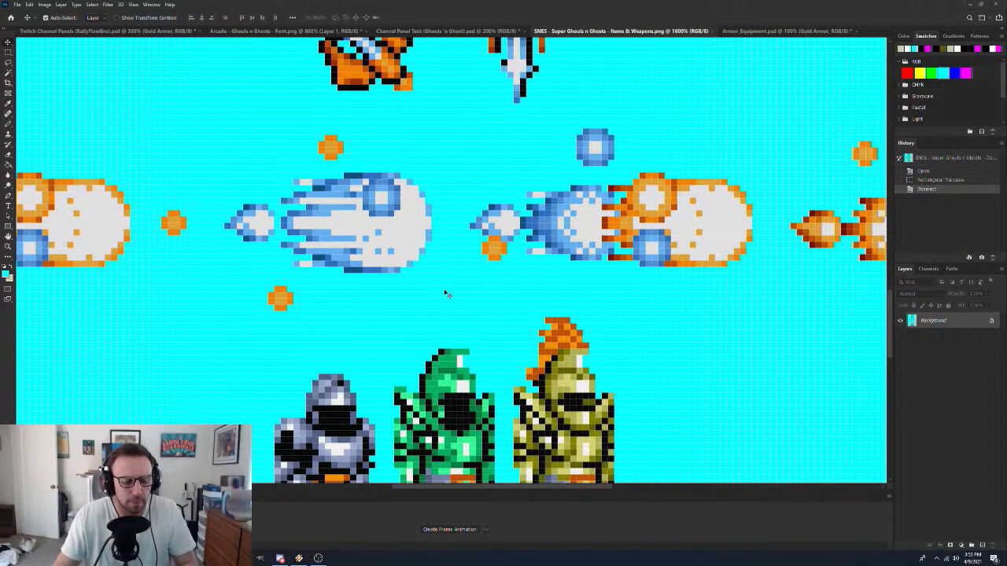
# Examine the item, weapon, magic and armor sprites on the sheet for artwork to use in the panel
pyautogui.press('z')
pyautogui.keyDown('alt'); pyautogui.click(445, 289); pyautogui.keyUp('alt')
pyautogui.keyDown('alt'); pyautogui.click(445, 288); pyautogui.keyUp('alt')
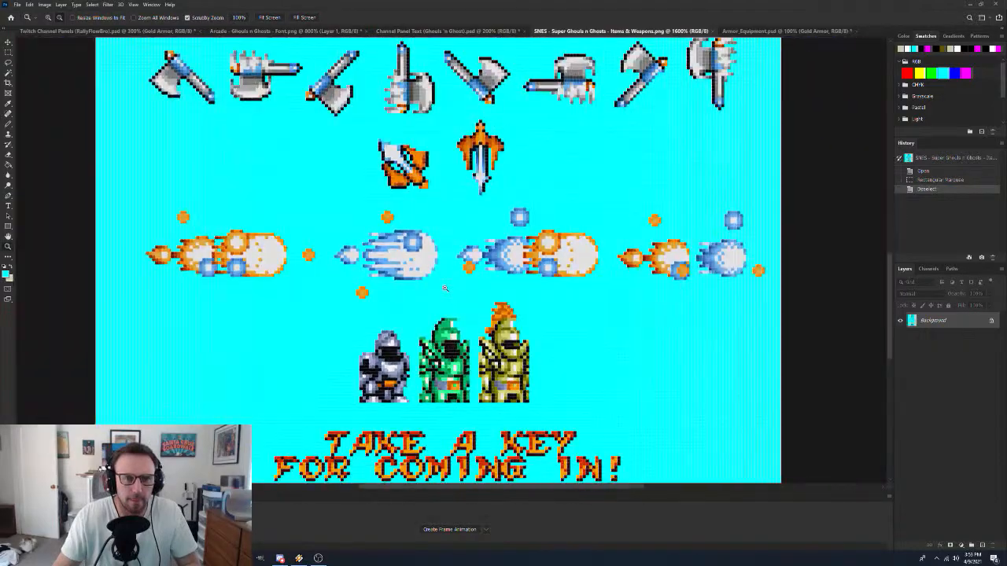
pyautogui.keyDown('alt'); pyautogui.click(445, 288); pyautogui.keyUp('alt')
pyautogui.keyDown('alt'); pyautogui.click(446, 281); pyautogui.keyUp('alt')
pyautogui.scroll(3, 448, 277)
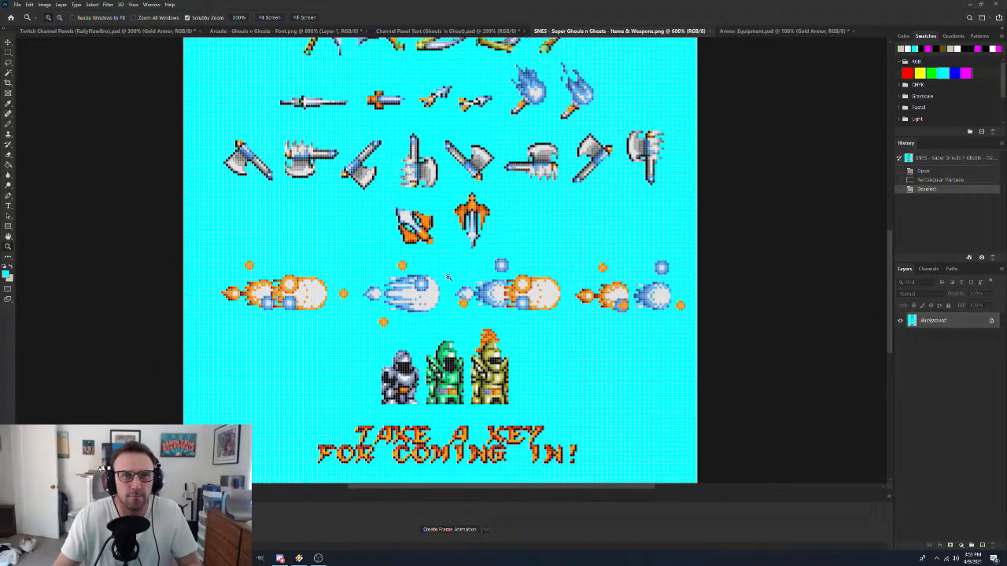
pyautogui.scroll(5, 448, 277)
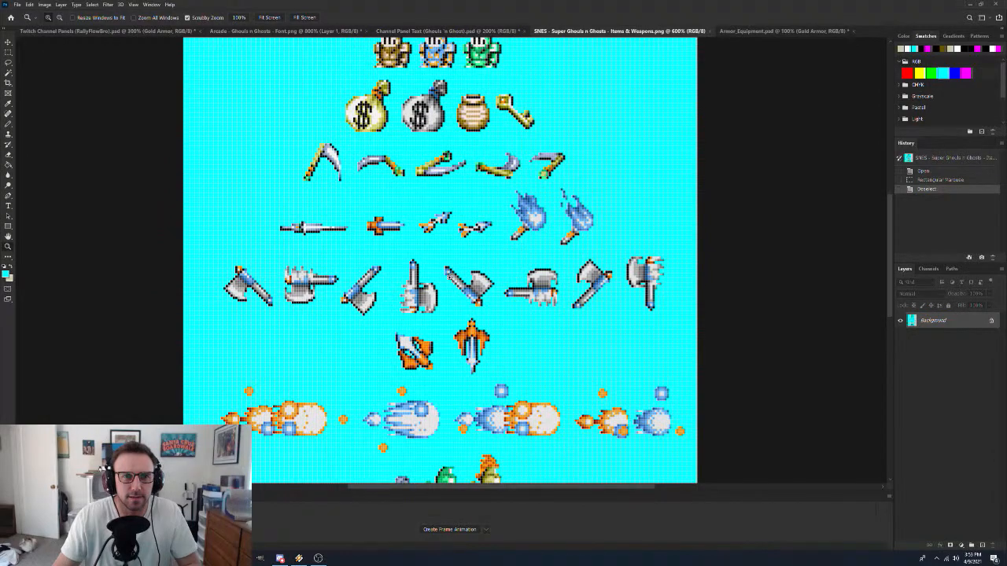
pyautogui.scroll(3, 450, 277)
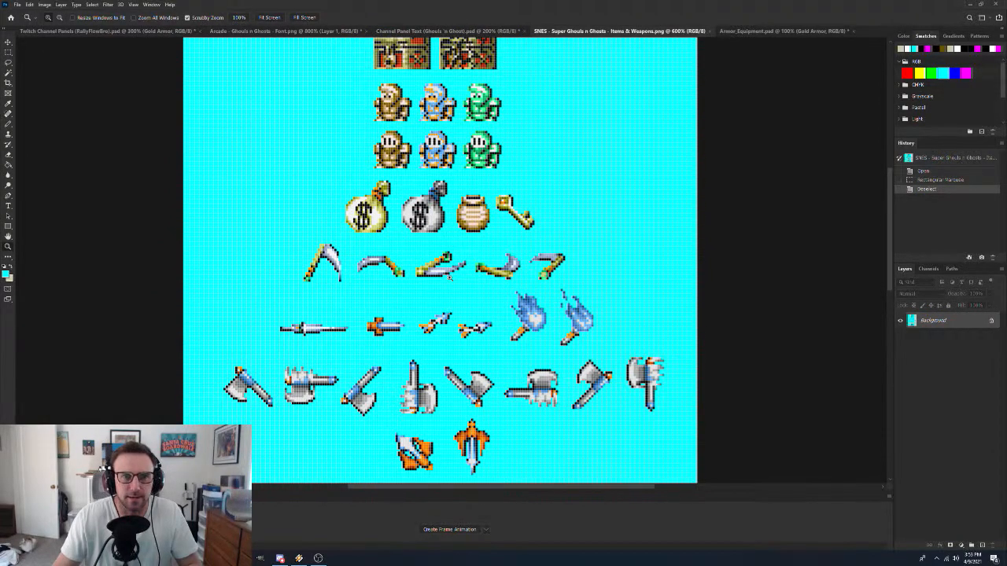
pyautogui.scroll(2, 450, 276)
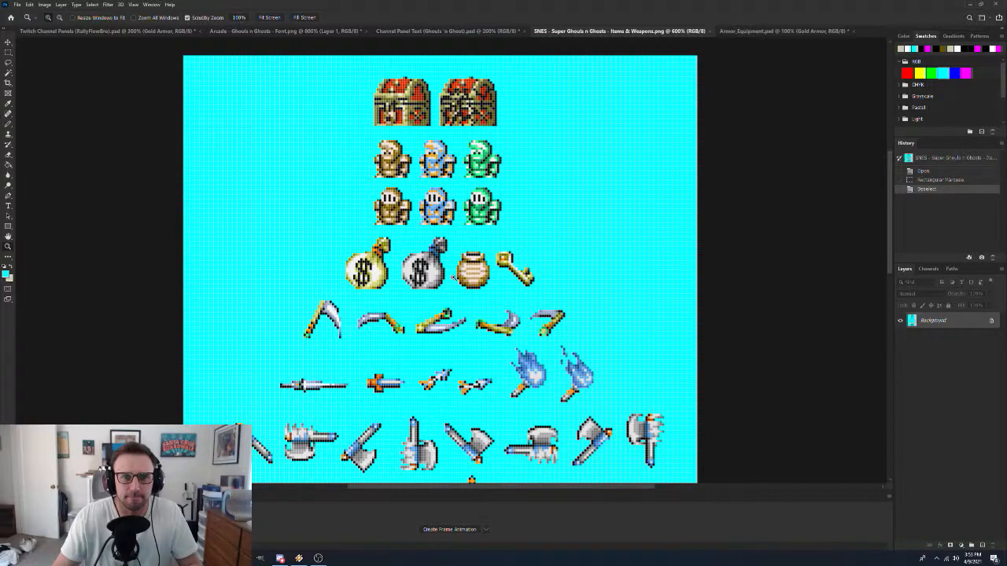
pyautogui.scroll(-5, 453, 277)
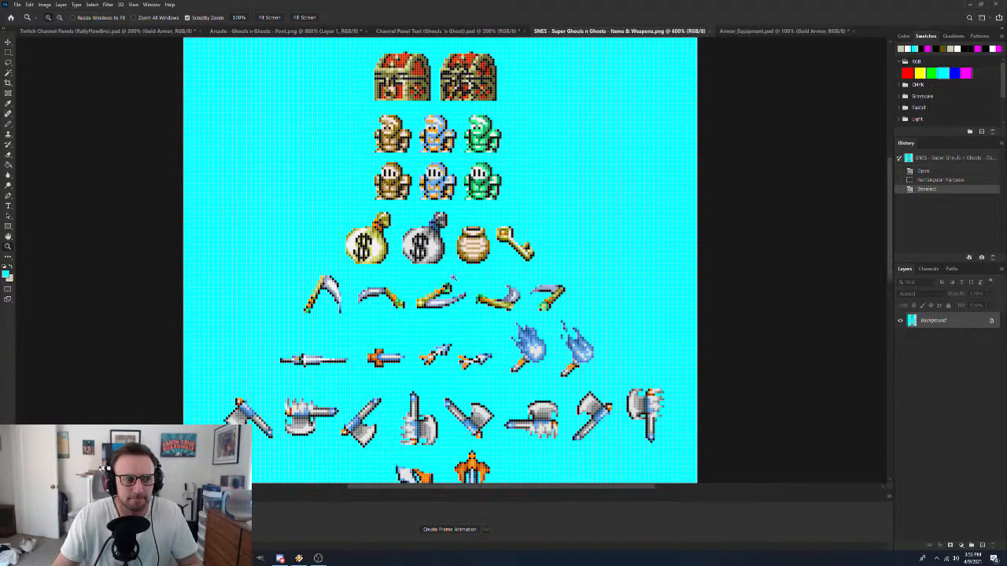
pyautogui.scroll(-1, 450, 277)
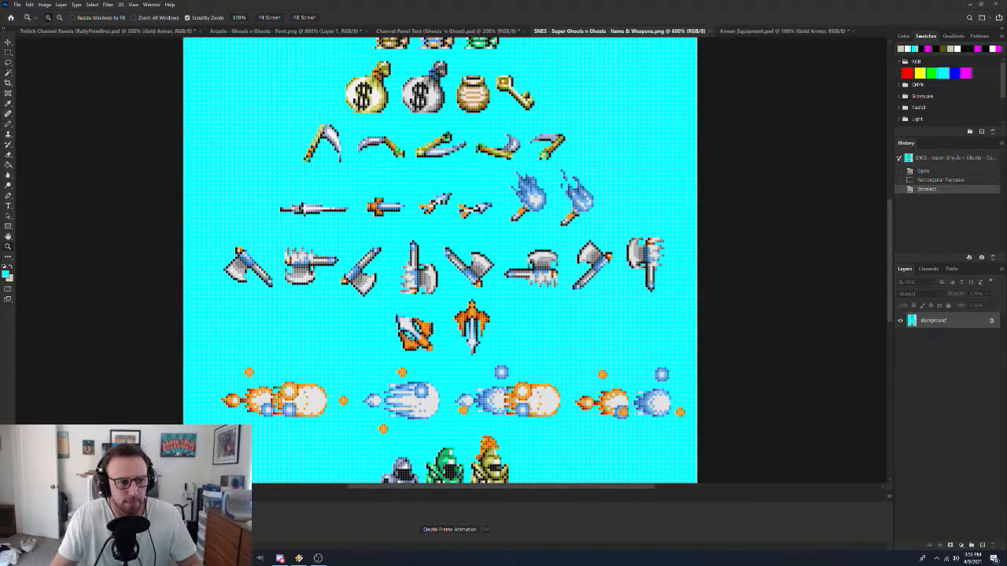
pyautogui.scroll(-2, 421, 334)
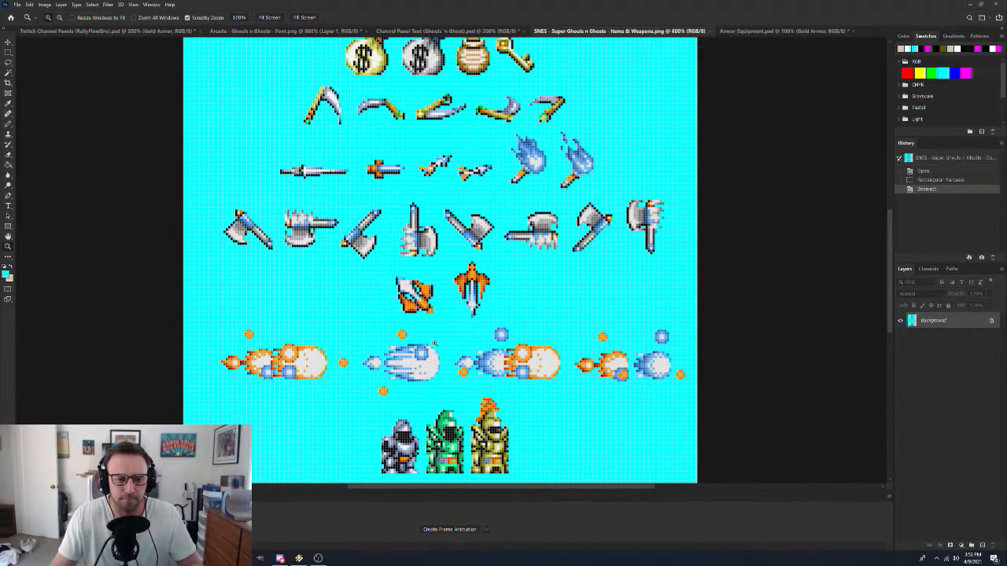
pyautogui.scroll(-3, 434, 343)
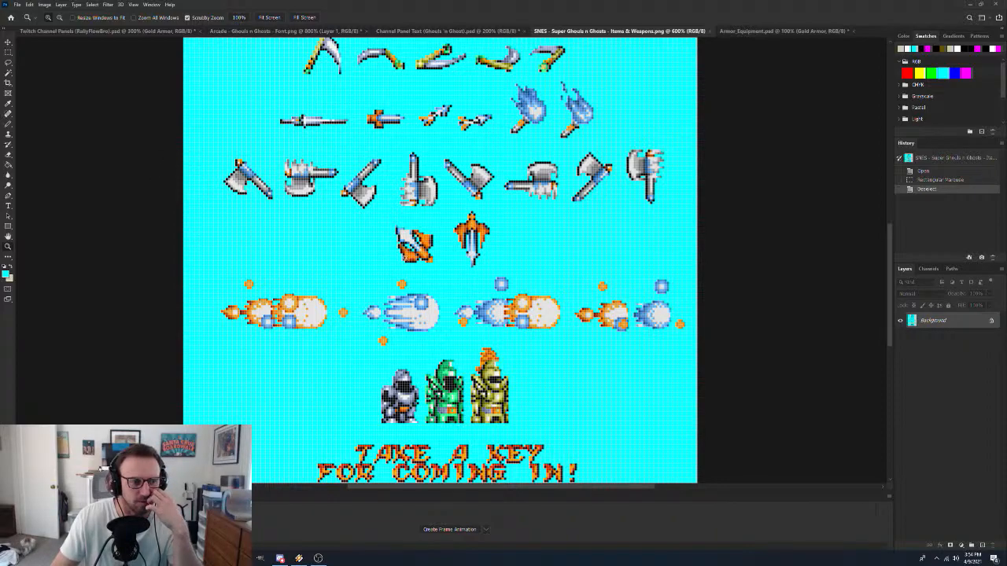
pyautogui.scroll(3, 486, 313)
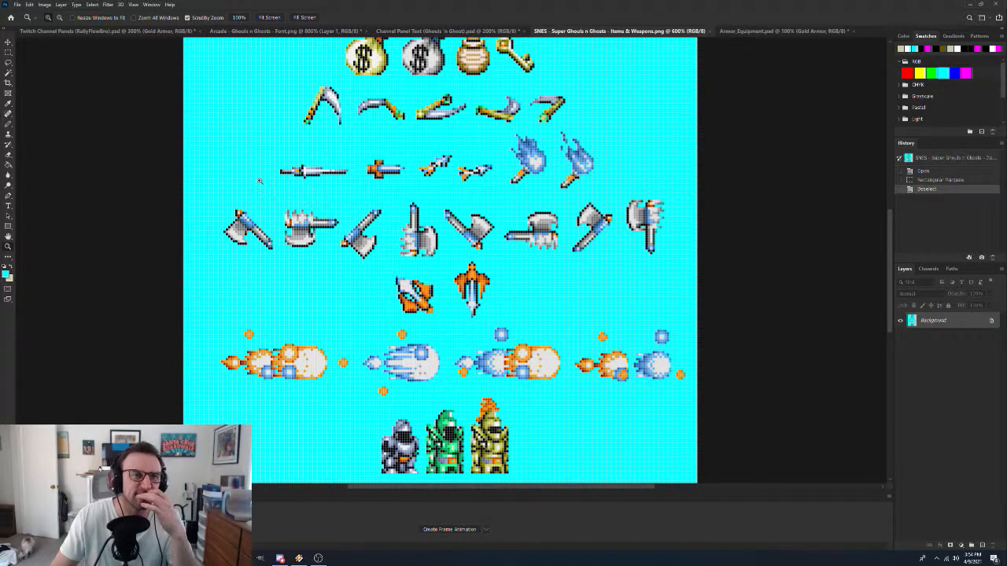
# Look over the Items & Weapons sprite sheet, the armor artwork and the Arcade font sheet for usable panel artwork
pyautogui.scroll(2, 343, 133)
pyautogui.scroll(-2, 344, 133)
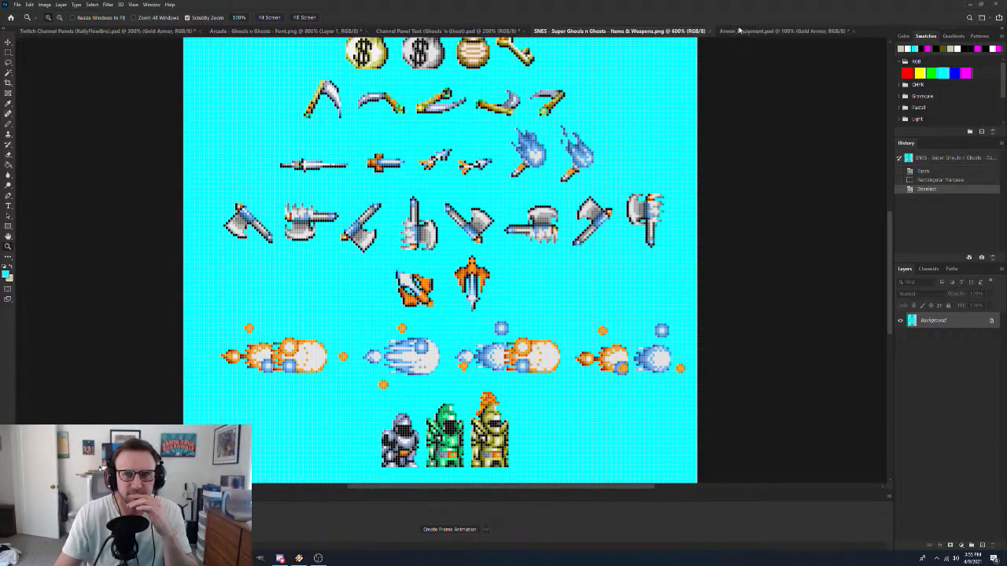
pyautogui.click(846, 31)
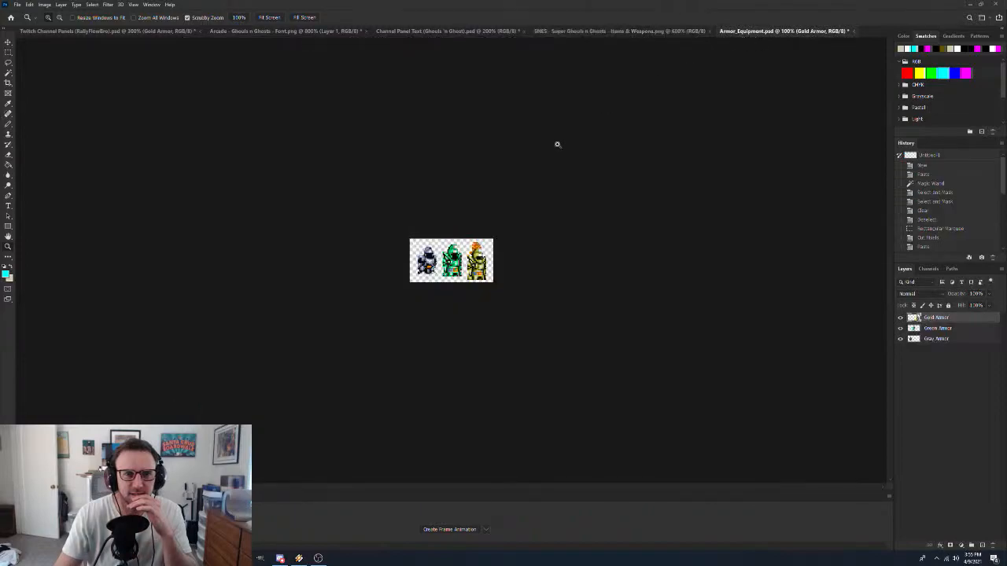
pyautogui.click(639, 31)
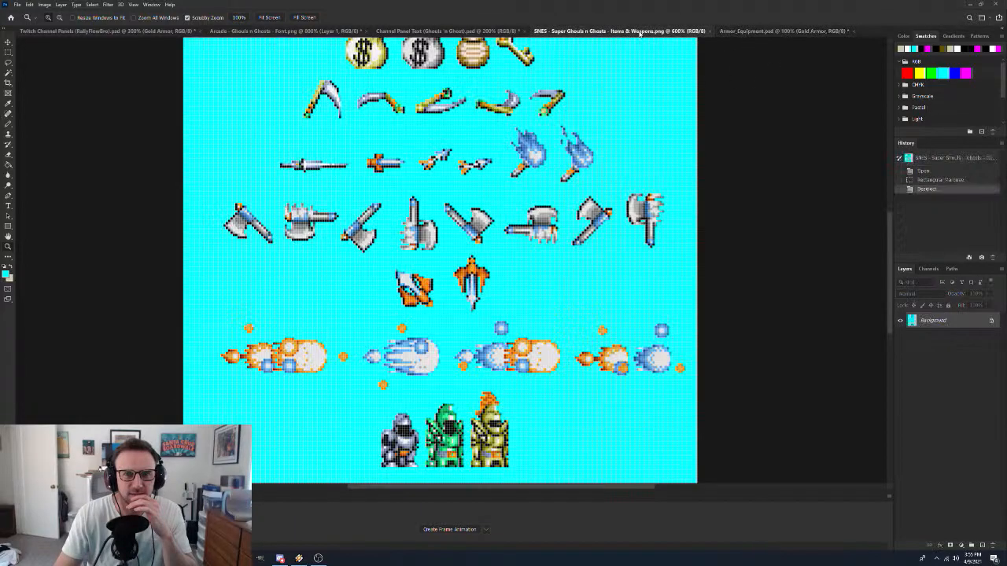
pyautogui.click(463, 32)
pyautogui.click(302, 32)
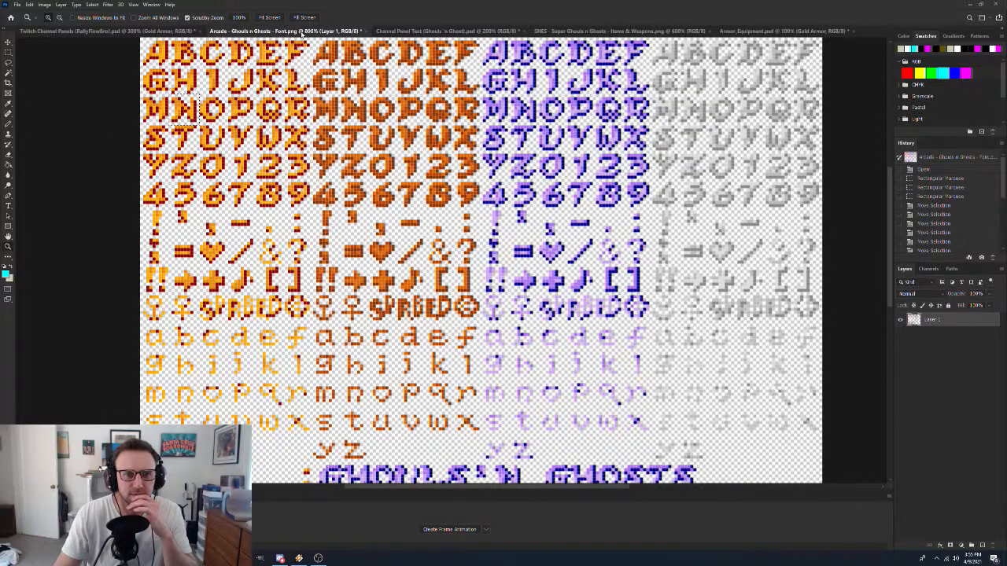
pyautogui.scroll(1, 432, 193)
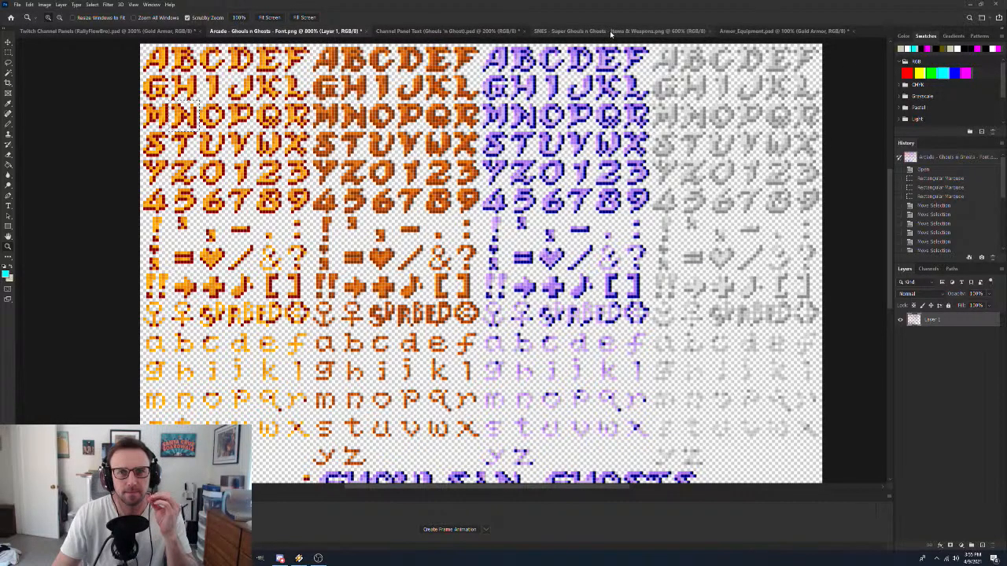
pyautogui.click(611, 31)
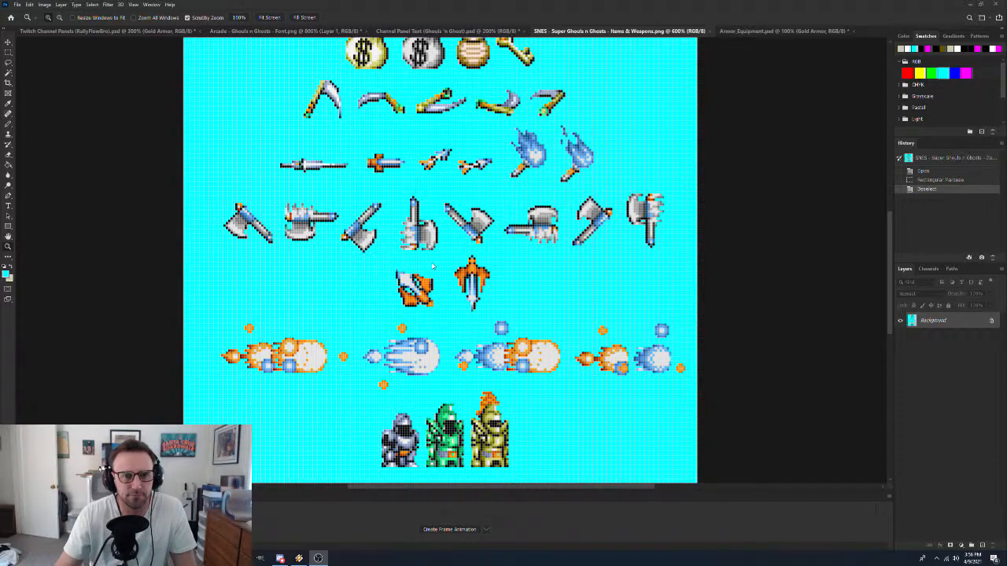
# Marquee-select and copy the diagonal orange-and-silver tri-blade sprite below the axes on the Items & Weapons sheet
pyautogui.scroll(-2, 431, 267)
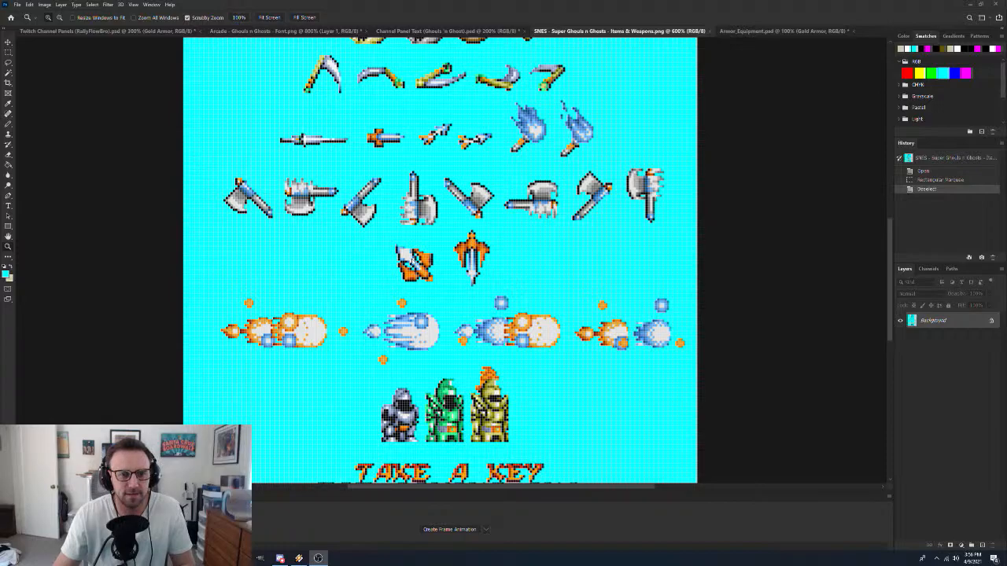
pyautogui.click(415, 263)
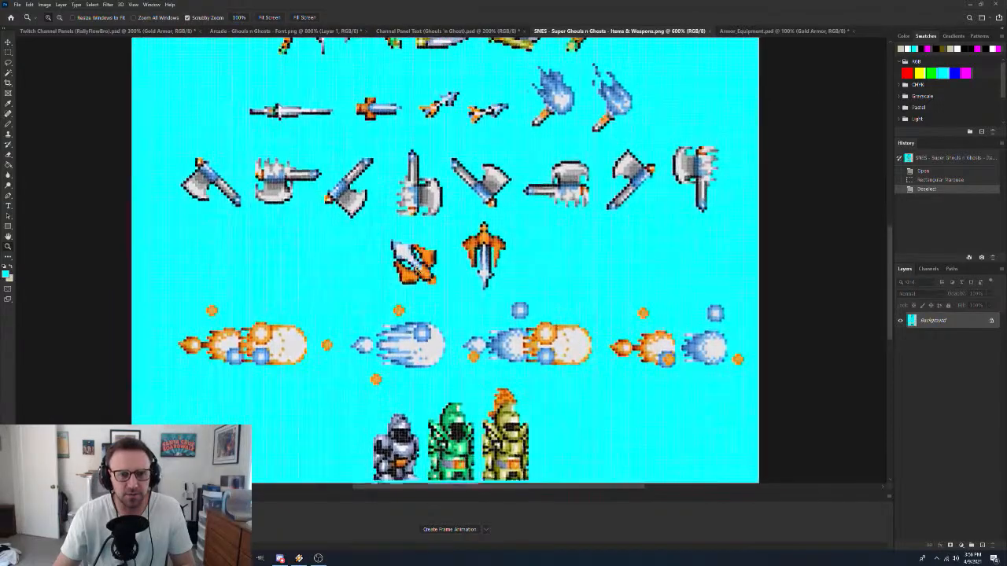
pyautogui.click(417, 267)
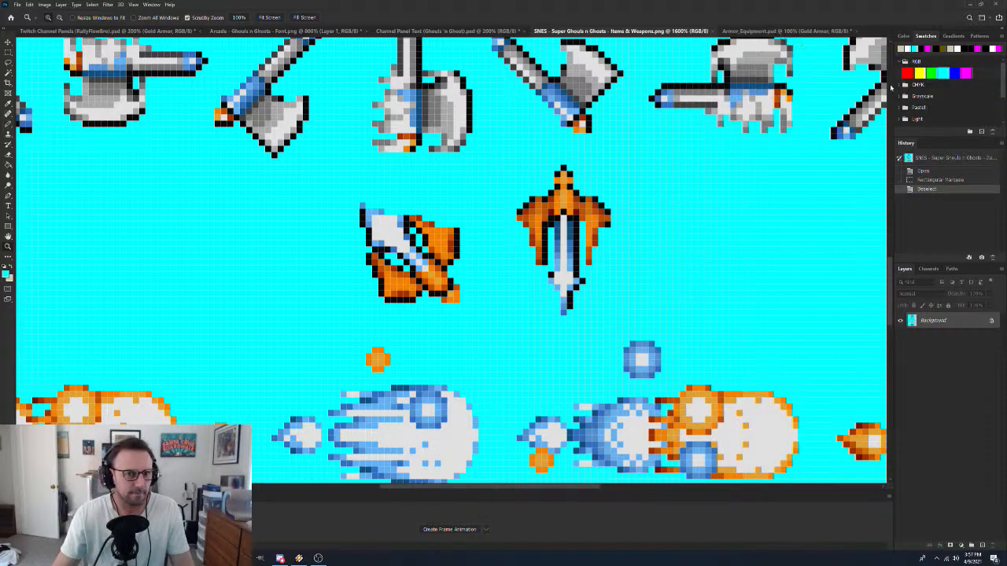
pyautogui.press('m')
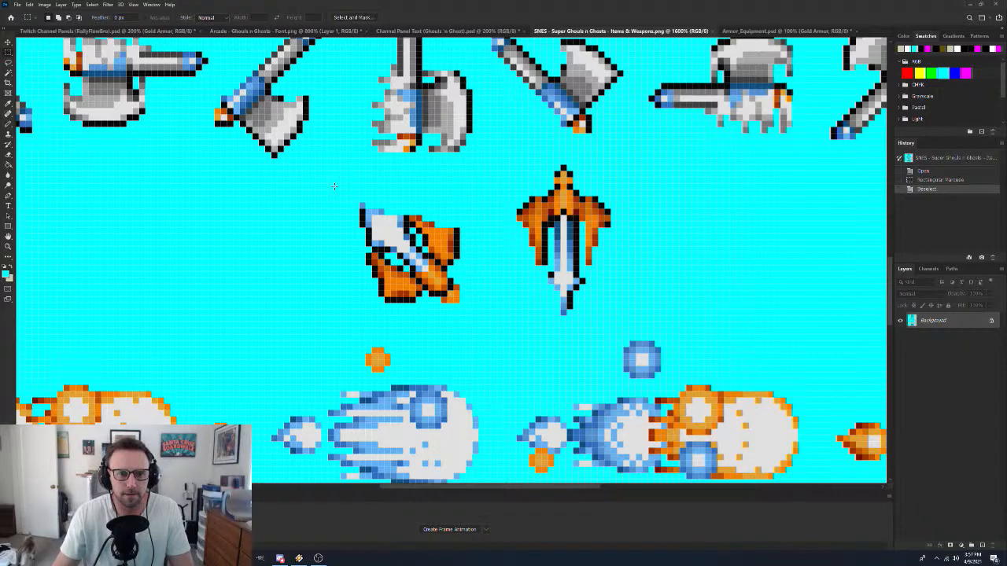
pyautogui.moveTo(331, 184); pyautogui.dragTo(485, 327)
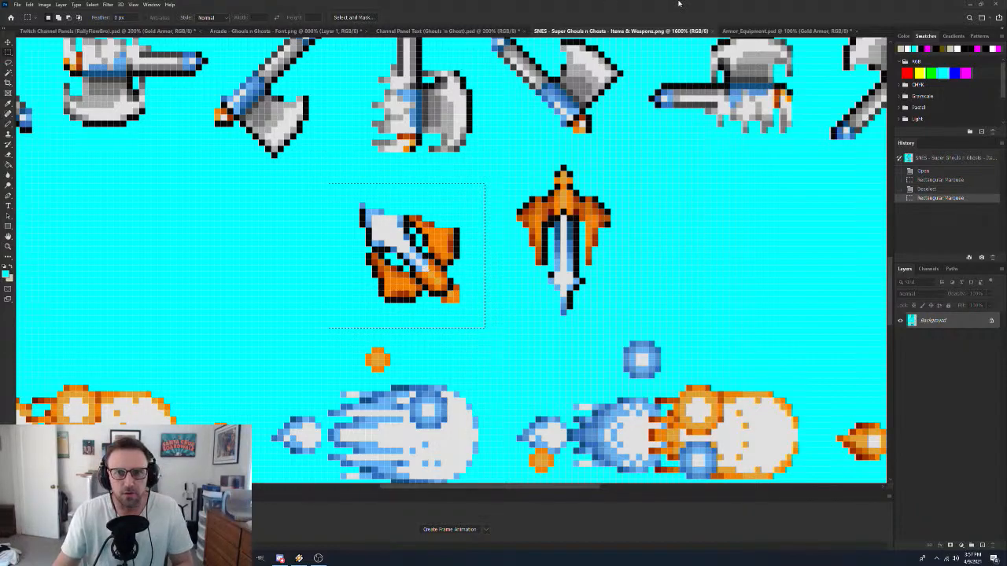
# Revert Armor_Equipment.psd to the saved history state just before the image resize, keeping the three named armor layers
pyautogui.click(787, 31)
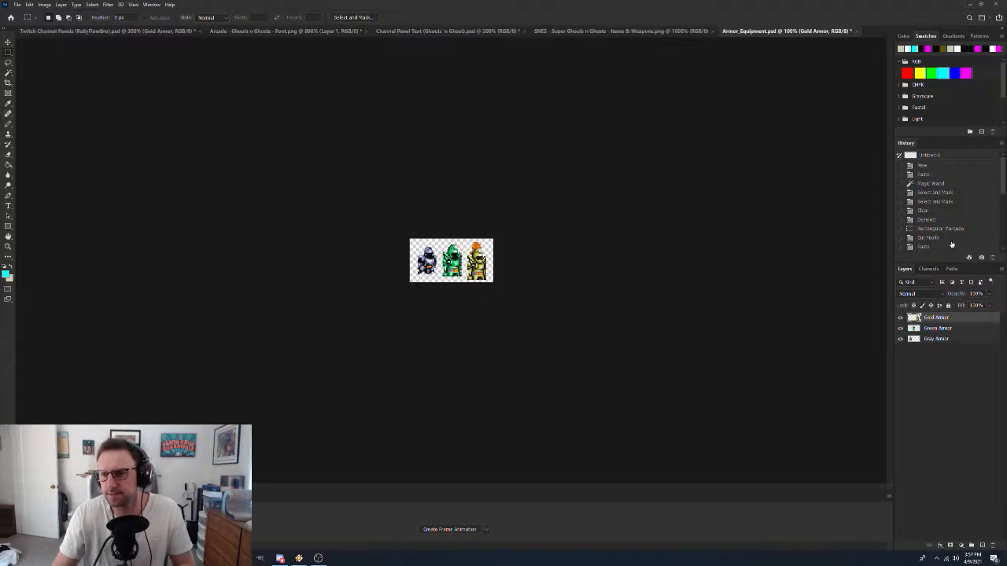
pyautogui.hotkey('ctrl', 'z')
pyautogui.hotkey('ctrl', 'z')
pyautogui.hotkey('ctrl', 'z')
pyautogui.hotkey('ctrl', 'z')
pyautogui.hotkey('ctrl', 'z')
pyautogui.hotkey('ctrl', 'z')
pyautogui.hotkey('ctrl', 'z')
pyautogui.hotkey('ctrl', 'z')
pyautogui.hotkey('ctrl', 'z')
pyautogui.hotkey('ctrl', 'z')
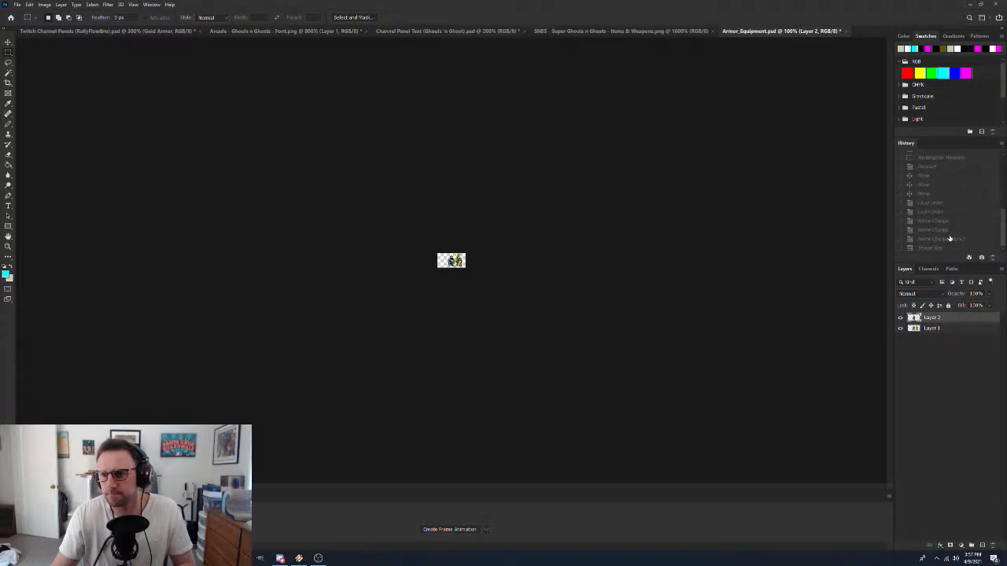
pyautogui.click(949, 247)
pyautogui.click(950, 239)
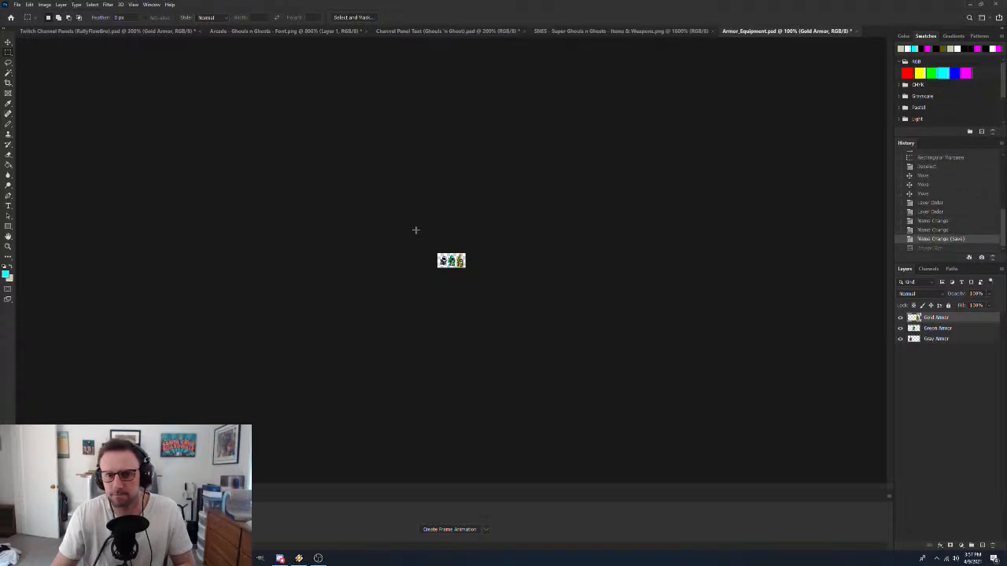
# Paste the copied tri-blade sprite into Armor_Equipment.psd and hide the Gold Armor and Green Armor layers
pyautogui.hotkey('ctrl', 'v')
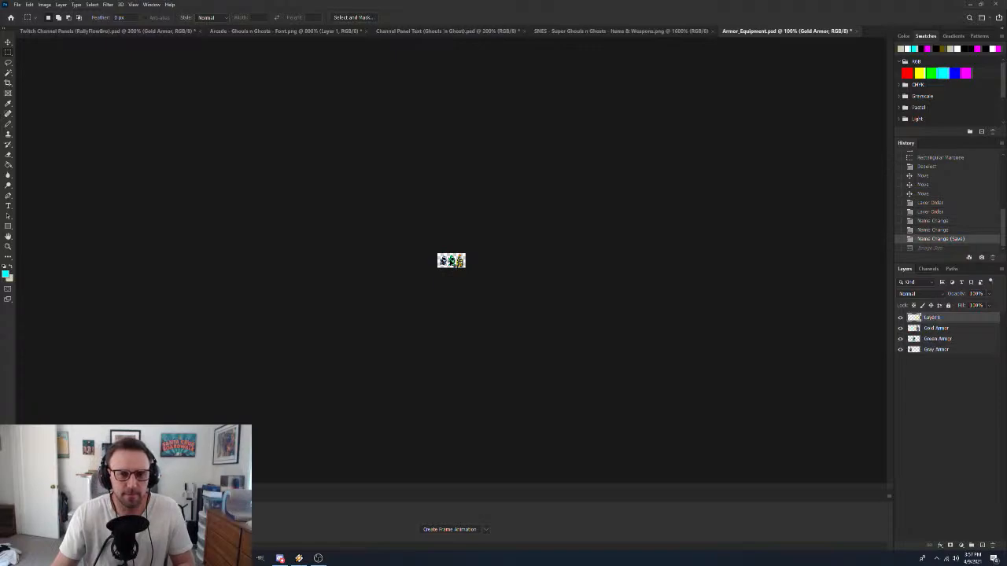
pyautogui.click(901, 339)
pyautogui.click(901, 329)
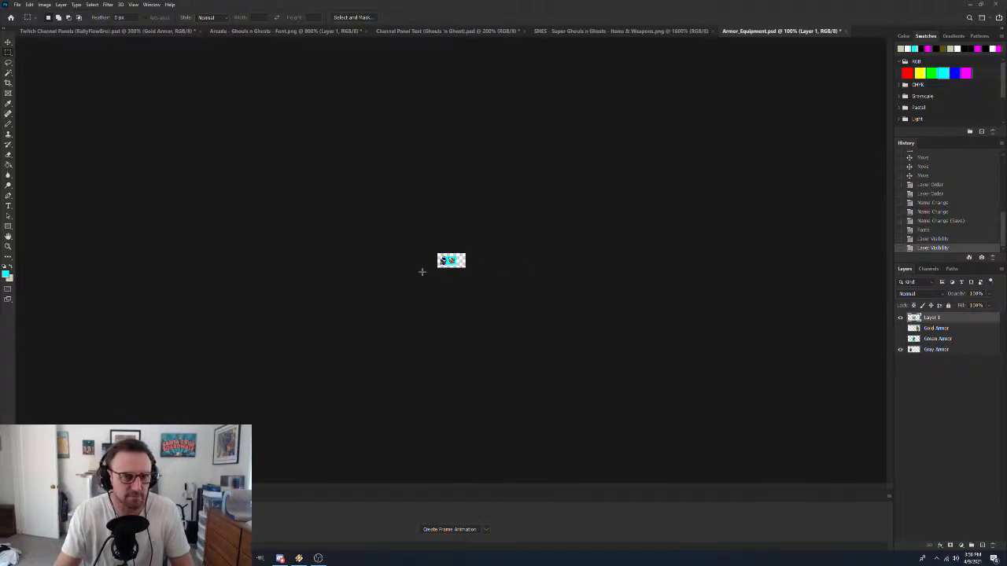
# Rename the pasted sprite's layer Triblade and save Armor_Equipment.psd
pyautogui.press('z')
pyautogui.moveTo(449, 260); pyautogui.dragTo(450, 260)
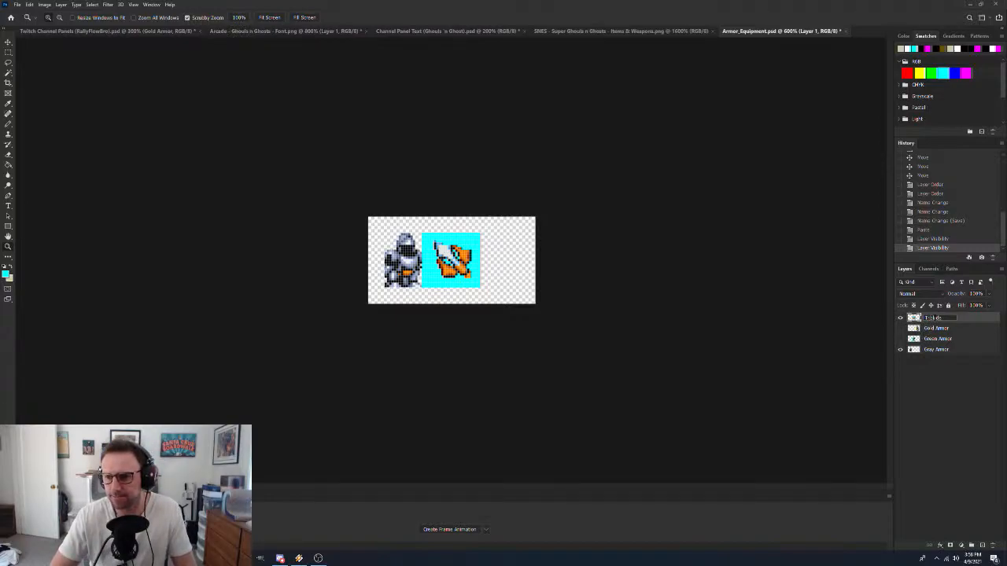
pyautogui.press('Return')
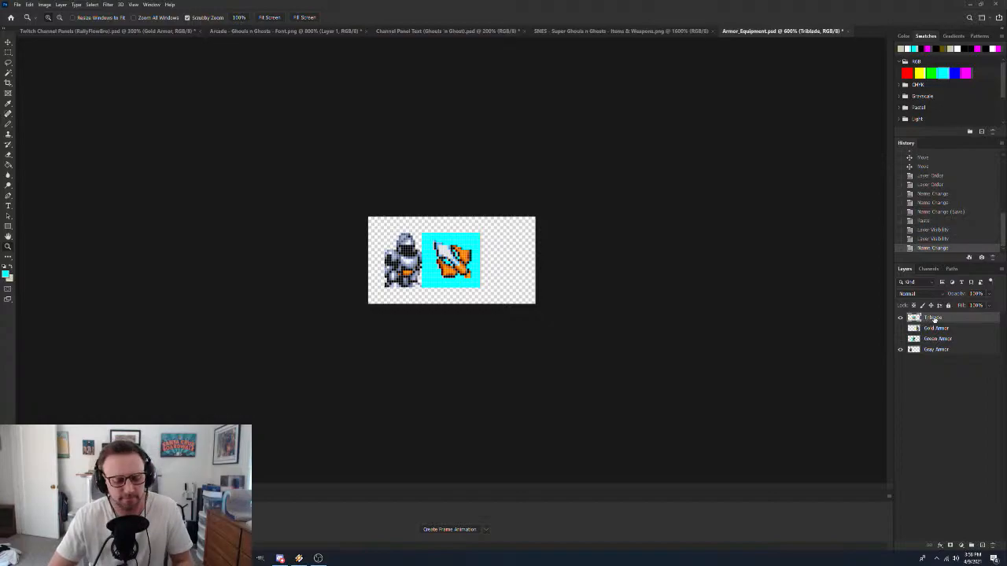
pyautogui.hotkey('ctrl', 's')
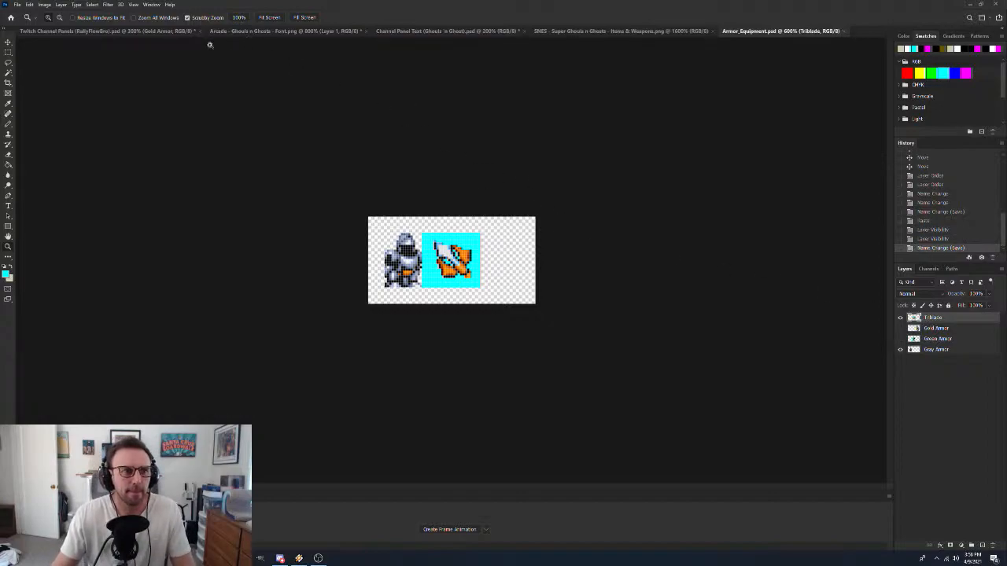
# Switch to the Twitch Channel Panels document
pyautogui.click(162, 32)
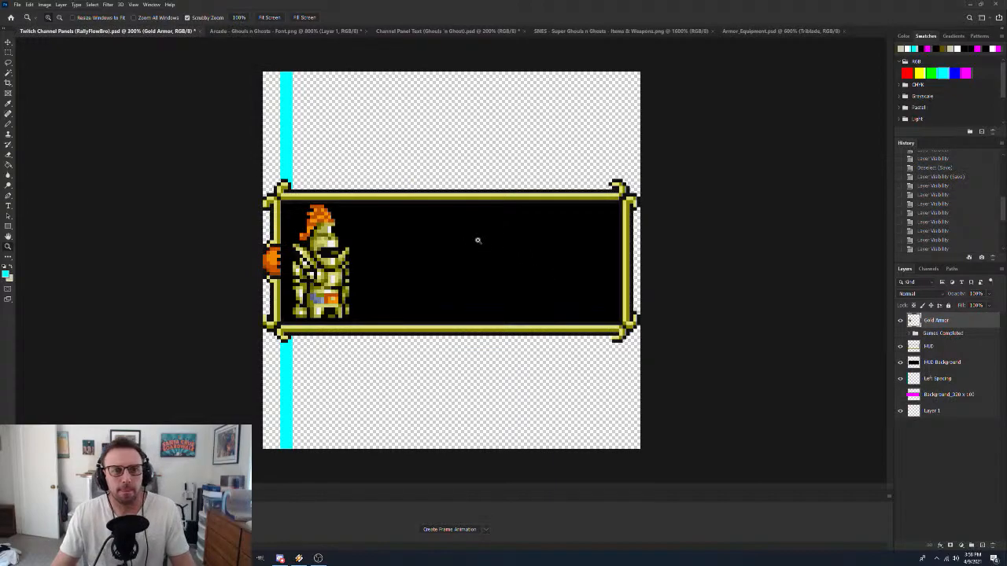
pyautogui.rightClick(963, 323)
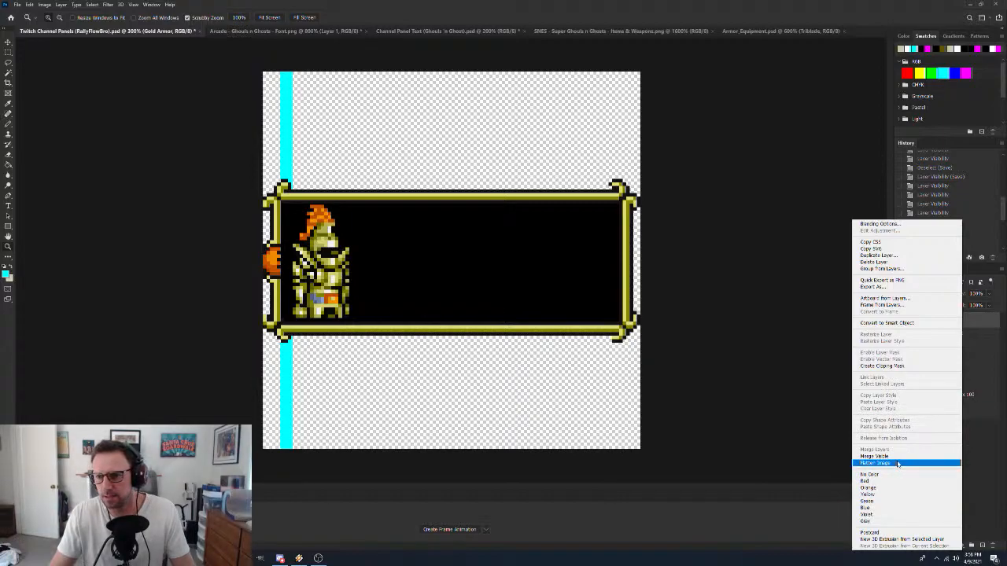
pyautogui.click(880, 256)
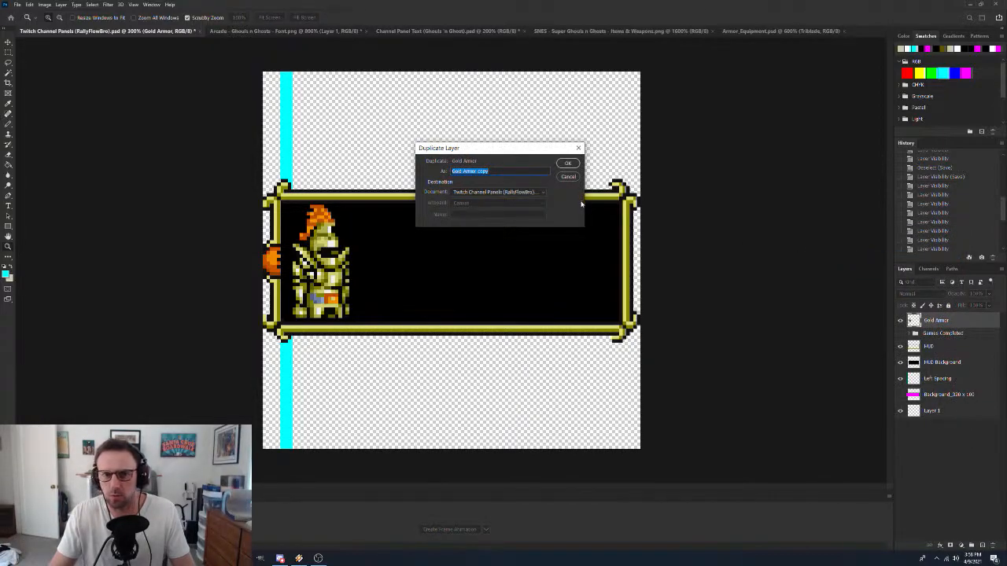
pyautogui.click(567, 178)
# Delete the Gold Armor layer from the Twitch Channel Panels document and save the file
pyautogui.rightClick(961, 323)
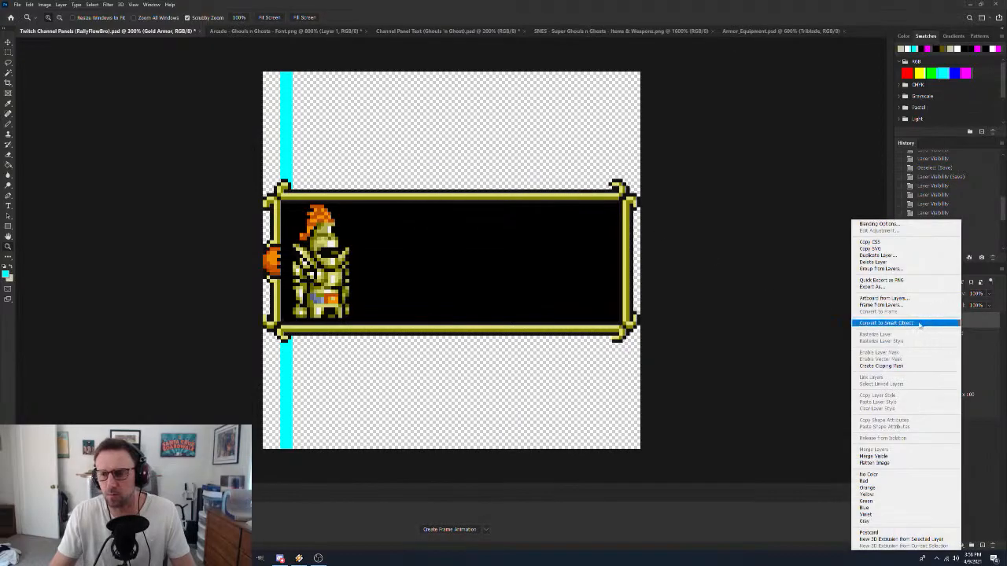
pyautogui.click(873, 262)
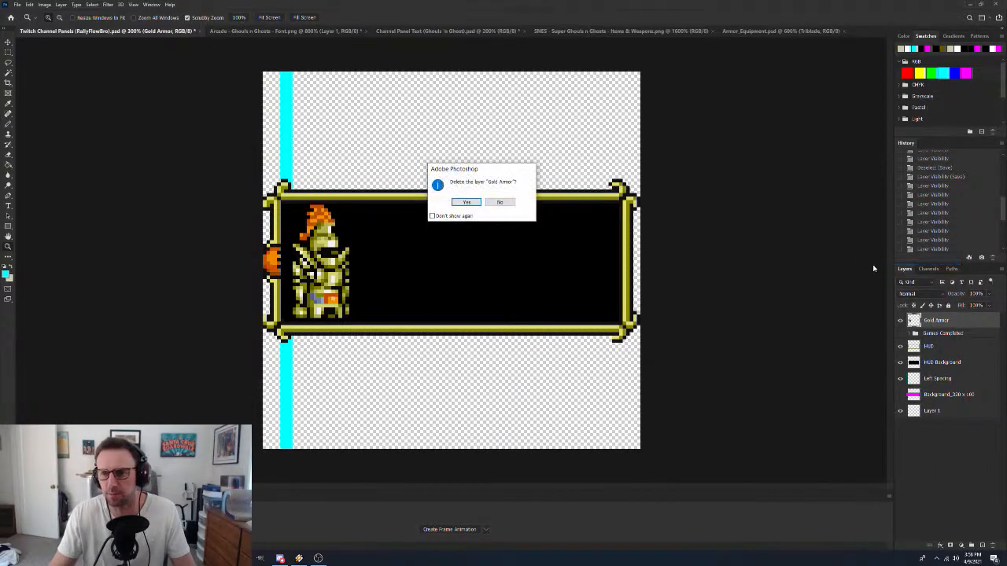
pyautogui.click(468, 203)
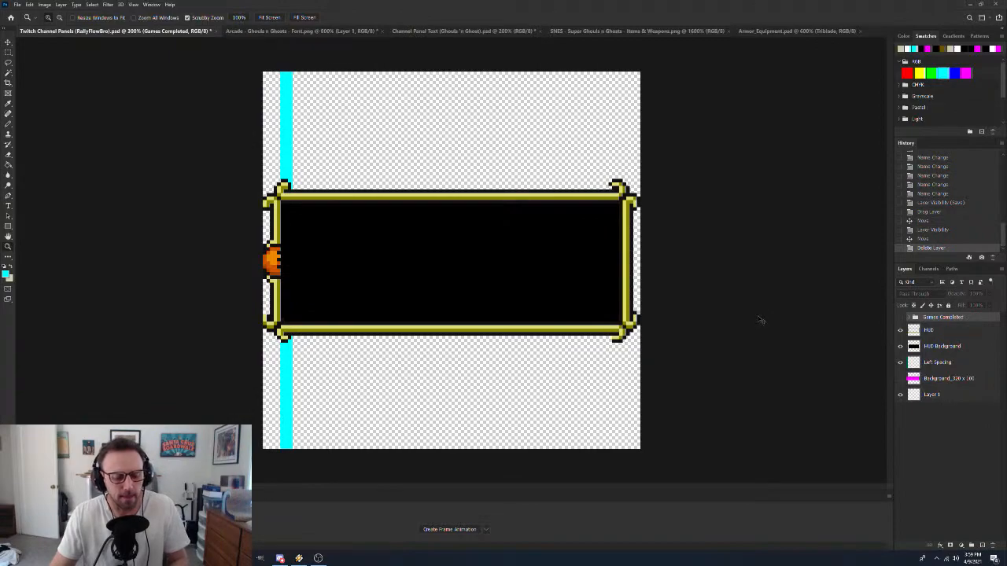
pyautogui.hotkey('ctrl', 's')
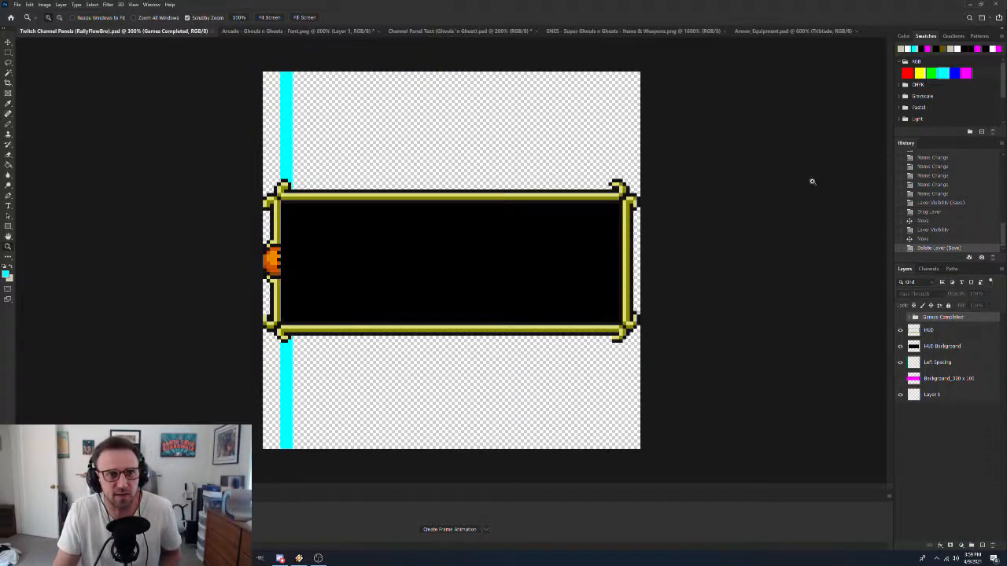
# Begin closing the Arcade - Ghouls n Ghosts - Font.png document
pyautogui.click(311, 32)
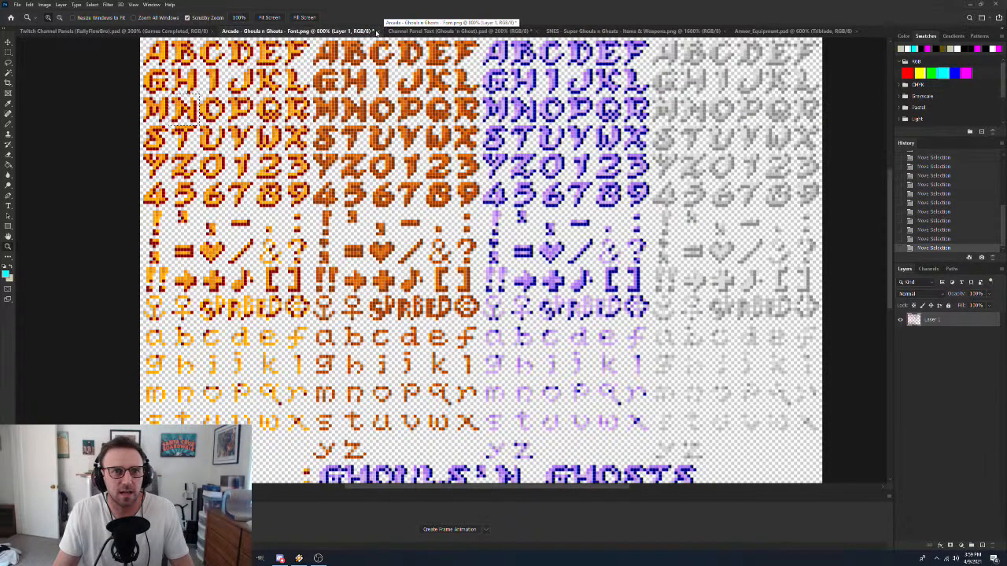
pyautogui.click(376, 31)
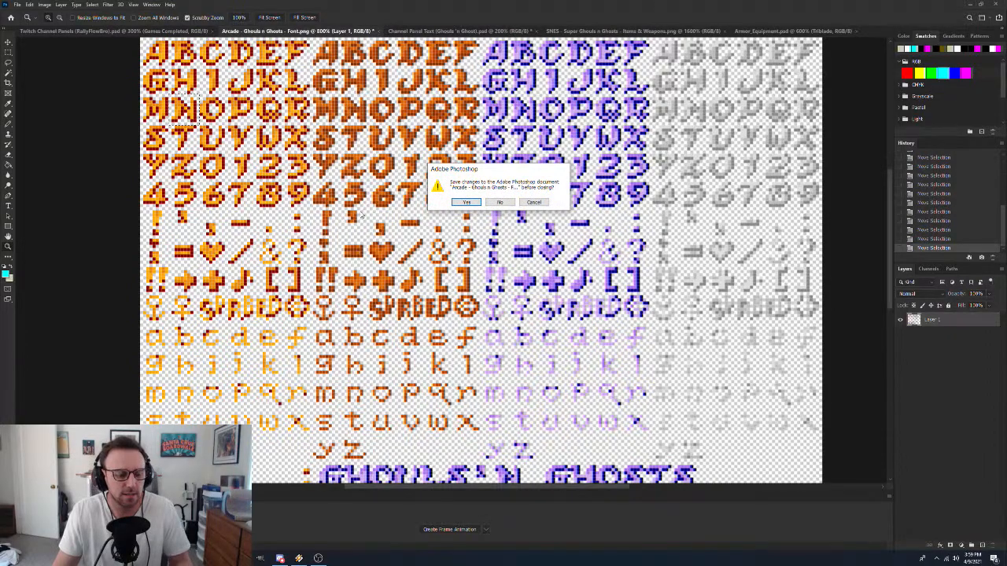
# Switch to the music player and play the Penguins of the Apocalypse track near the end of the playlist
pyautogui.hotkey('alt', 'Tab')
pyautogui.hotkey('alt', 'Tab')
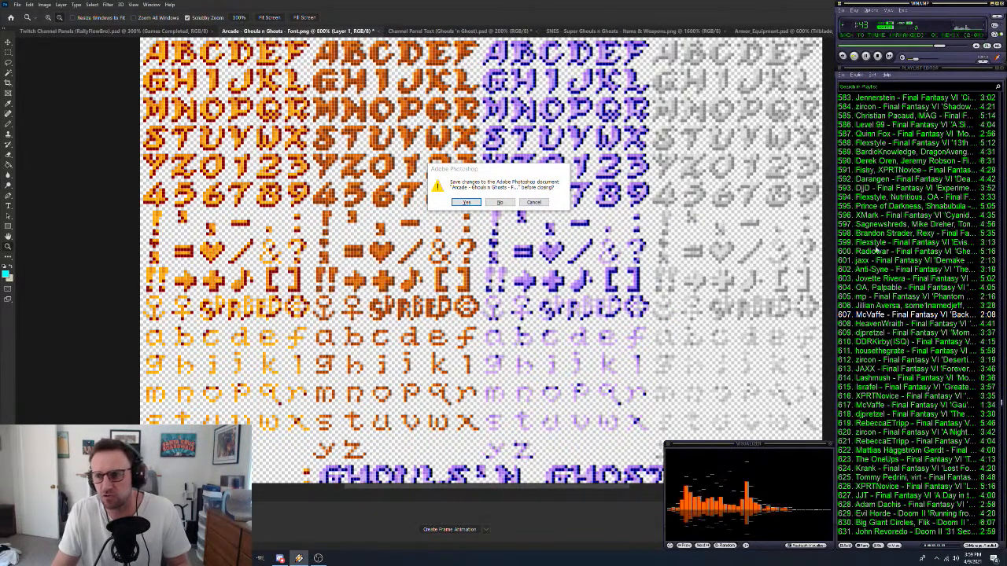
pyautogui.moveTo(1001, 404); pyautogui.dragTo(1002, 544)
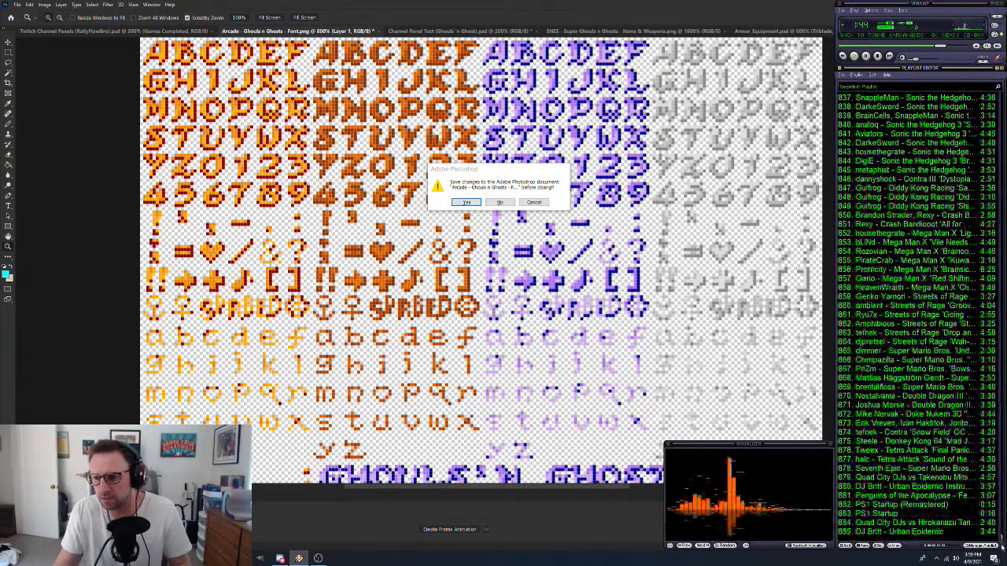
pyautogui.click(899, 496)
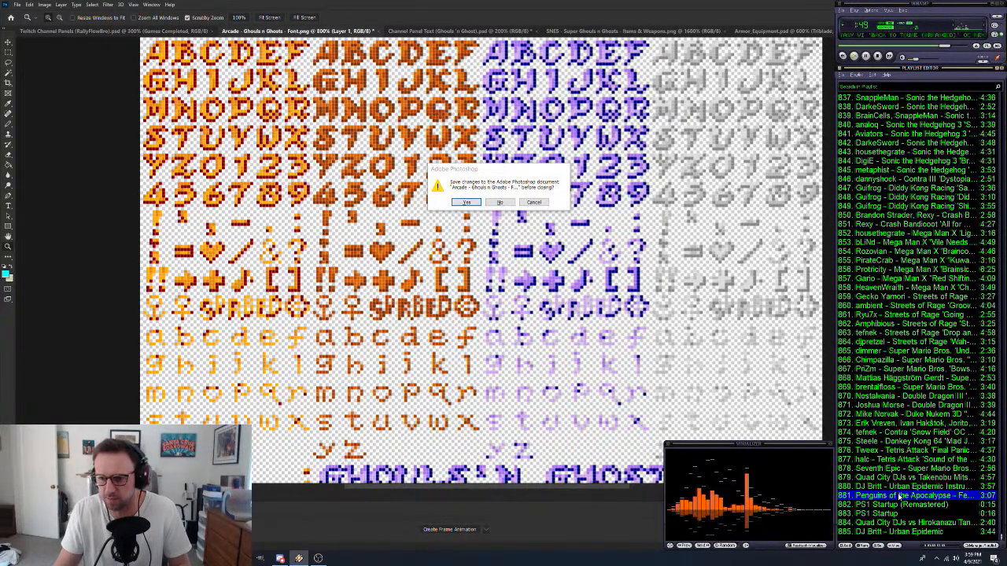
pyautogui.doubleClick(900, 497)
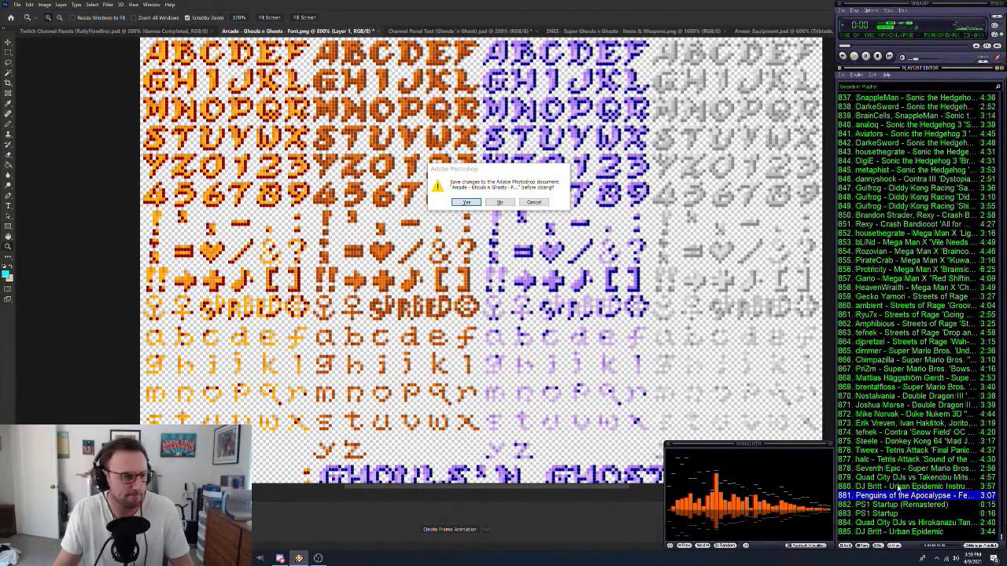